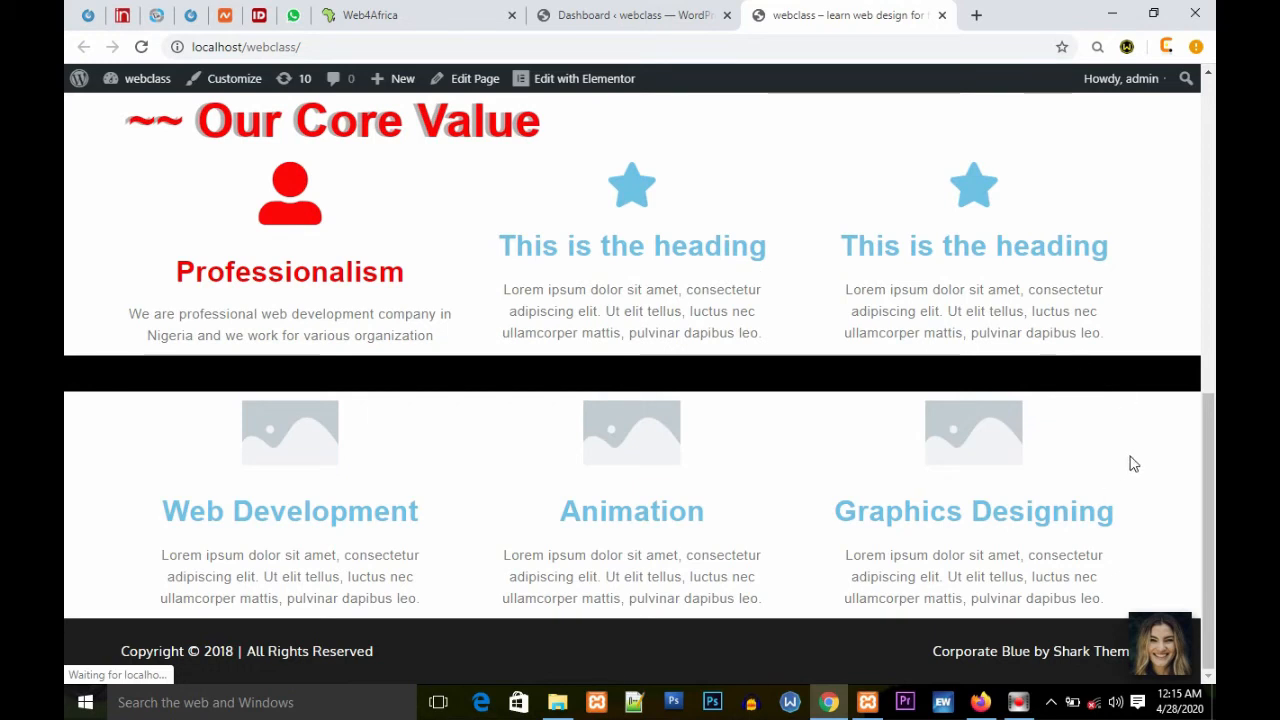
Step: Scroll through the webclass homepage to review its hero banner, core value and services sections
{"action": "left_click_drag", "start_coordinate": [1211, 438], "coordinate": [1213, 92]}
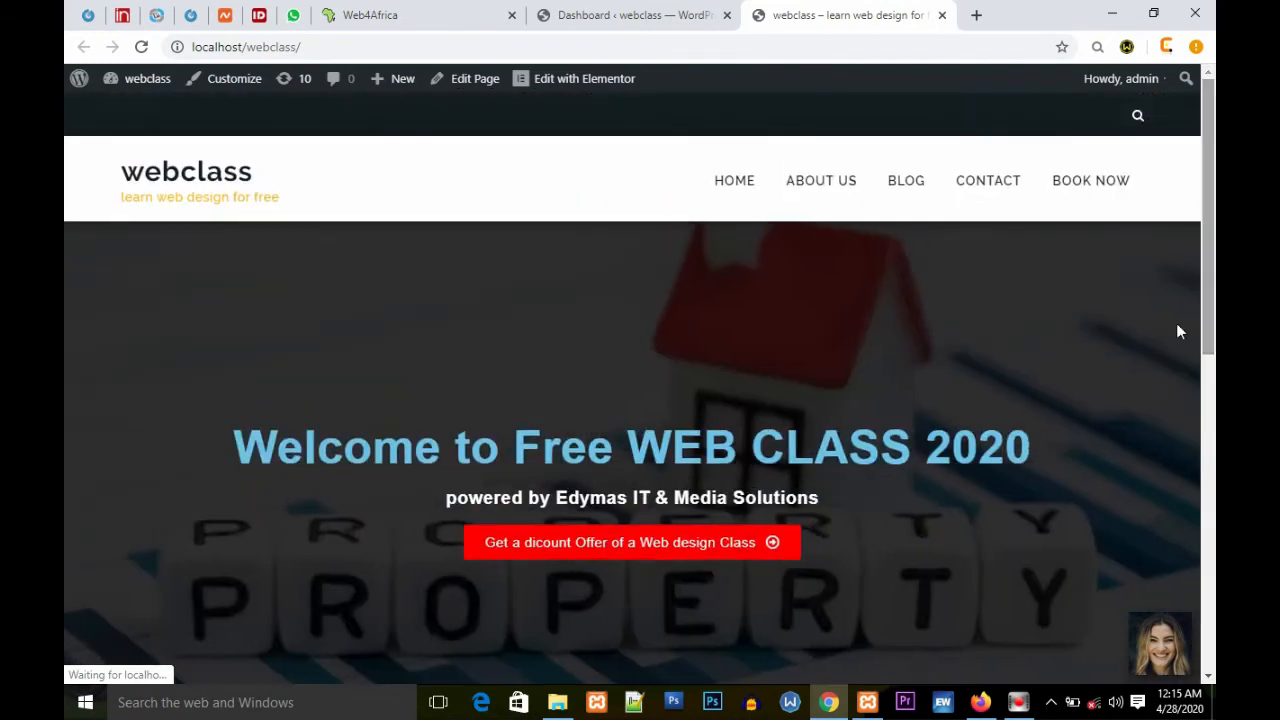
{"action": "scroll", "coordinate": [1123, 386], "scroll_direction": "down", "scroll_amount": 7}
{"action": "scroll", "coordinate": [1123, 377], "scroll_direction": "up", "scroll_amount": 7}
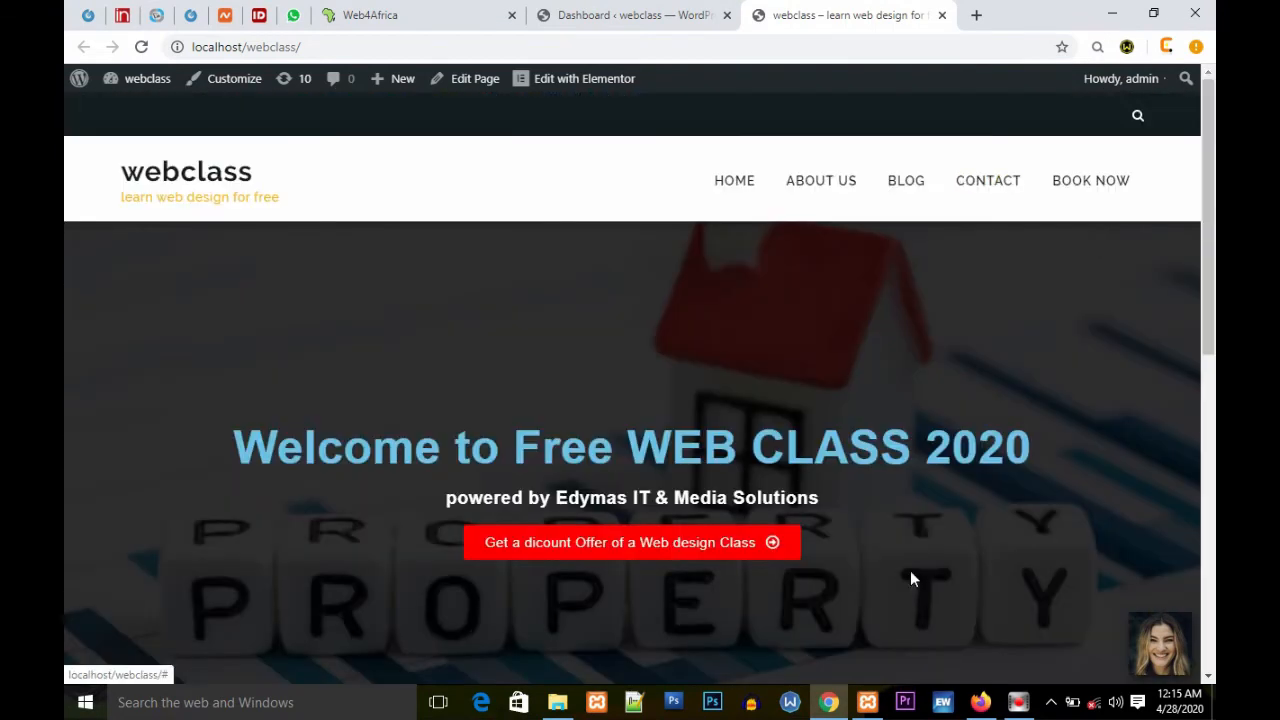
{"action": "scroll", "coordinate": [989, 420], "scroll_direction": "down", "scroll_amount": 7}
{"action": "scroll", "coordinate": [775, 390], "scroll_direction": "up", "scroll_amount": 6}
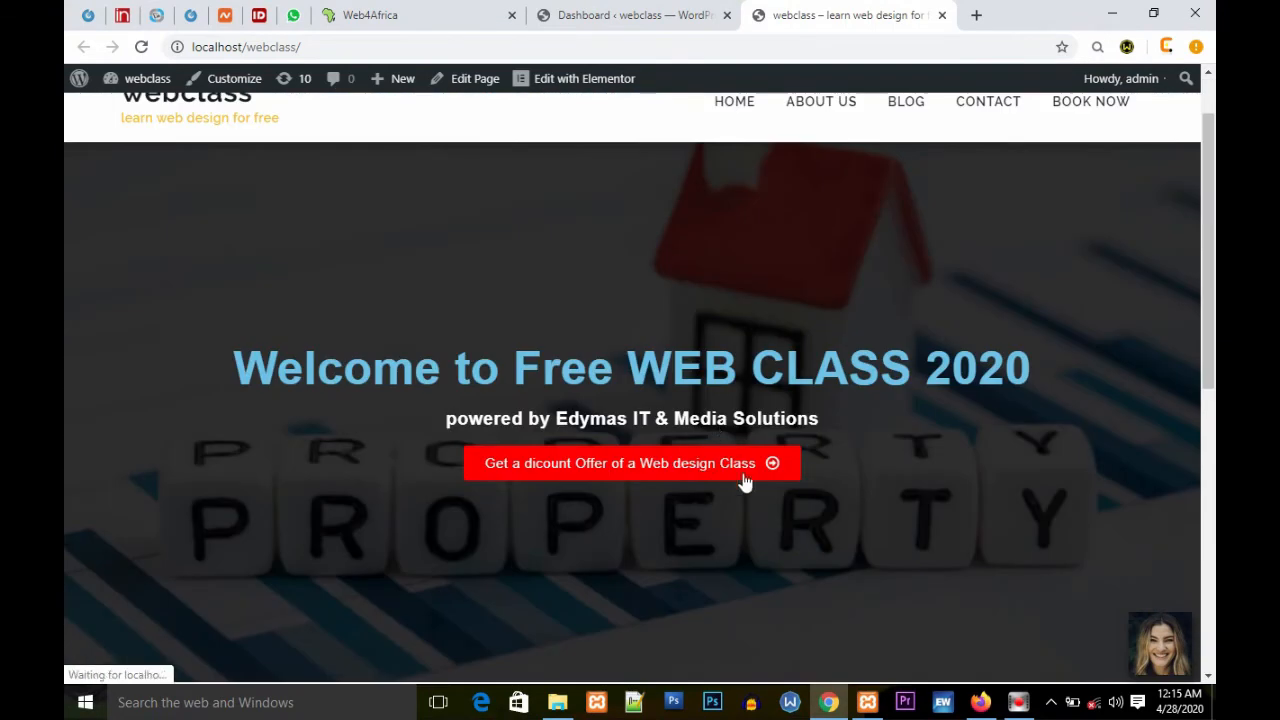
{"action": "scroll", "coordinate": [870, 545], "scroll_direction": "down", "scroll_amount": 7}
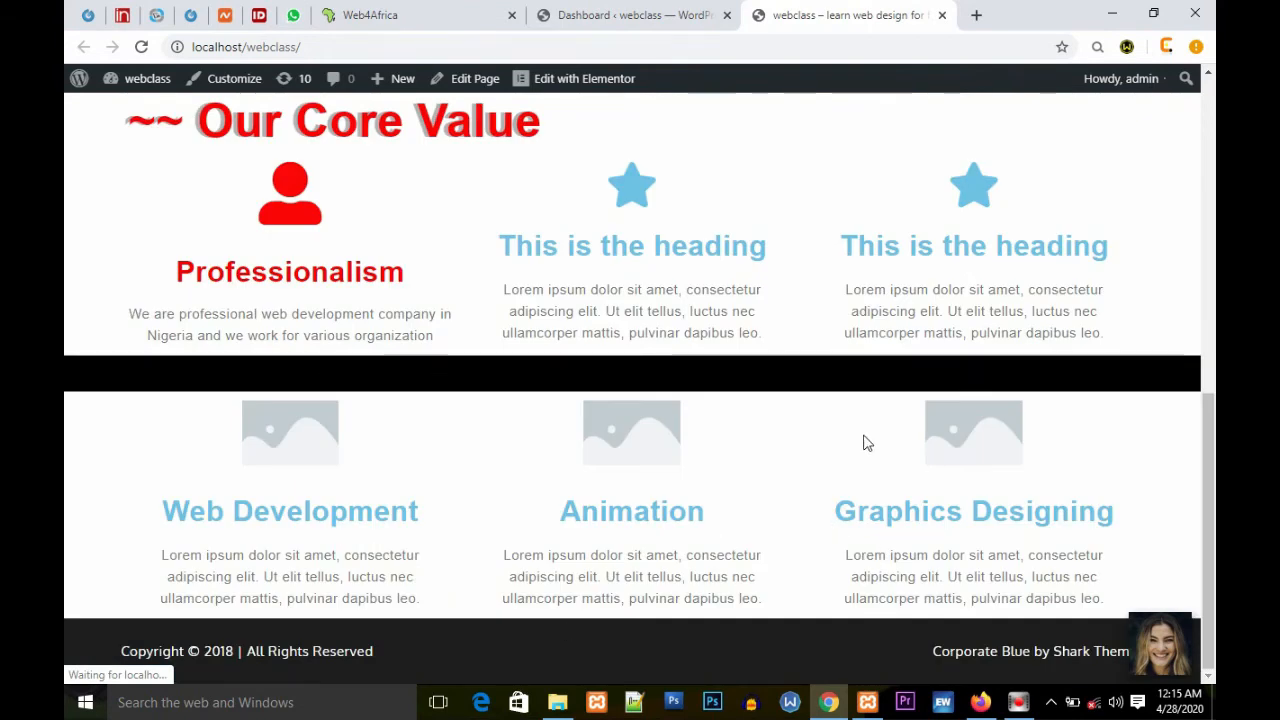
{"action": "scroll", "coordinate": [866, 440], "scroll_direction": "up", "scroll_amount": 7}
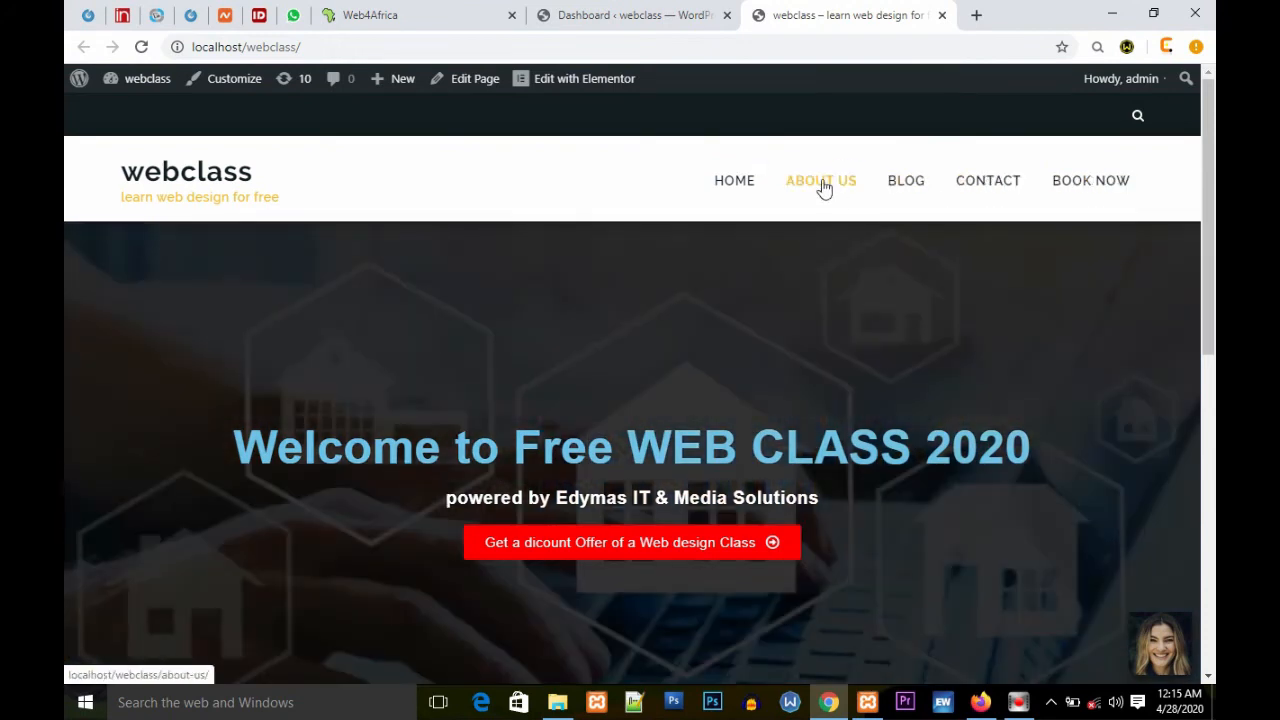
{"action": "scroll", "coordinate": [870, 330], "scroll_direction": "down", "scroll_amount": 5}
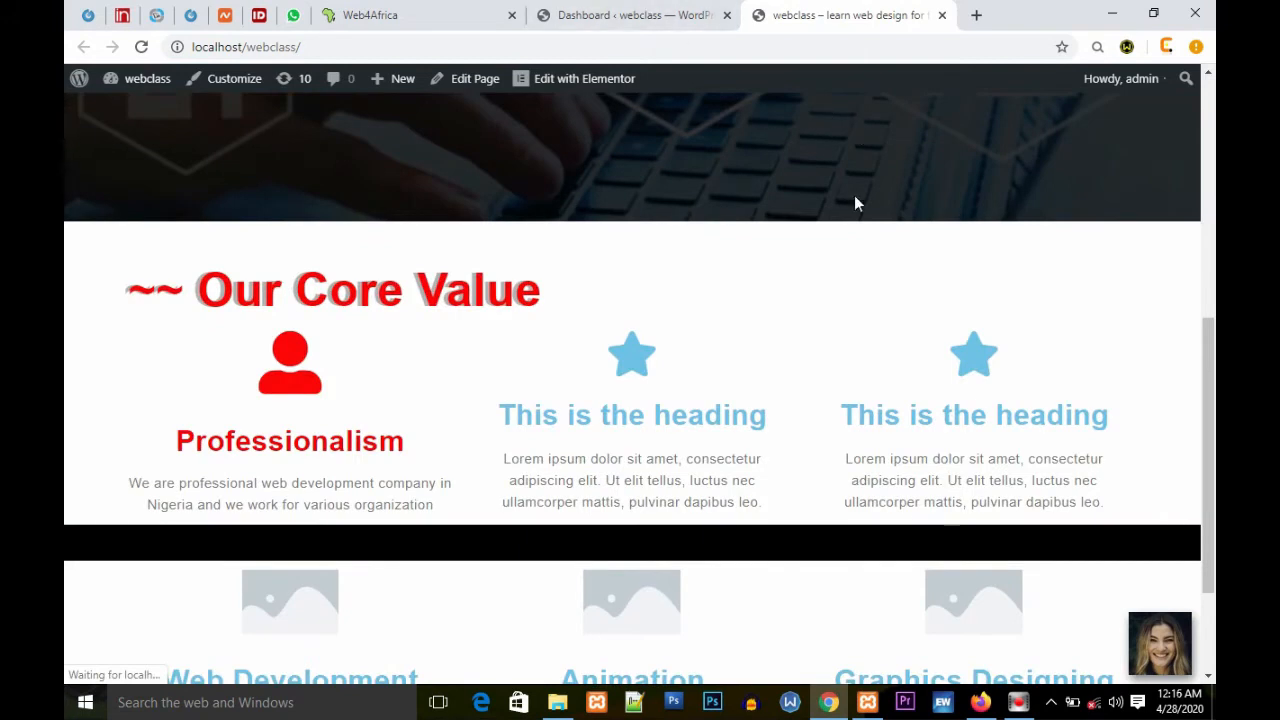
{"action": "scroll", "coordinate": [854, 197], "scroll_direction": "up", "scroll_amount": 5}
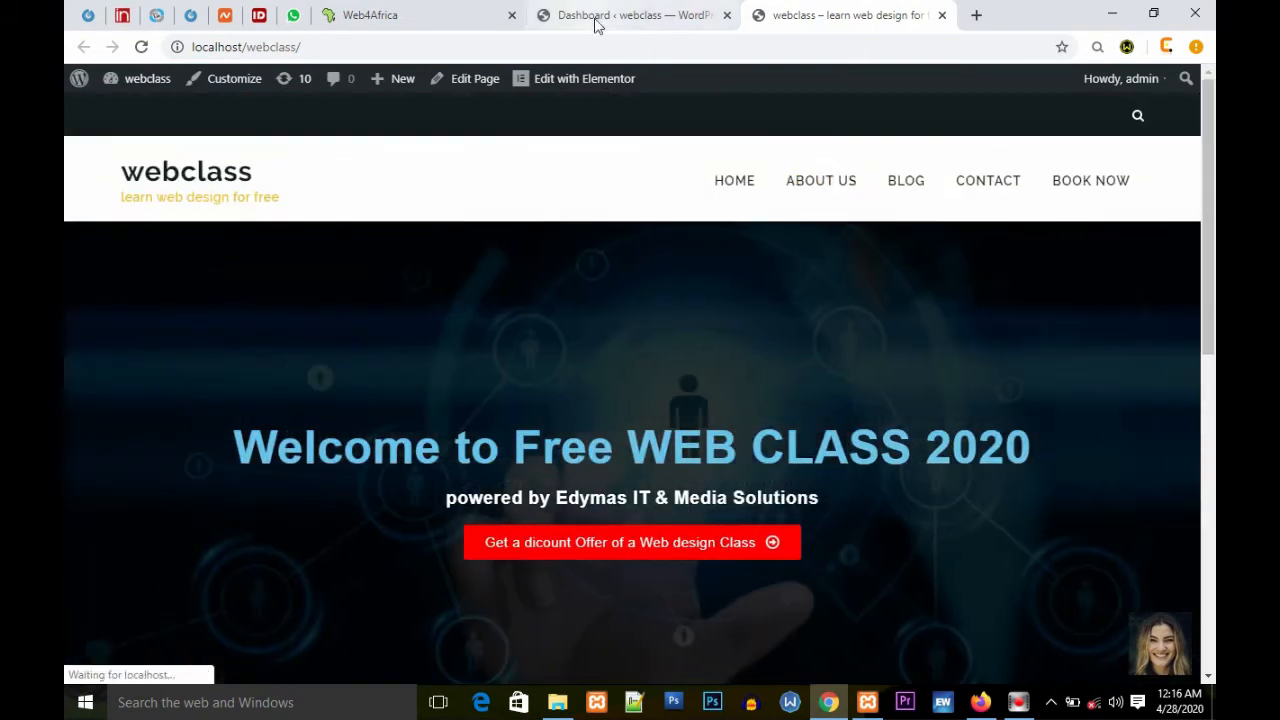
Step: Open the home page's Edit with Elementor link in a new tab and return to the site tab
{"action": "right_click", "coordinate": [578, 90]}
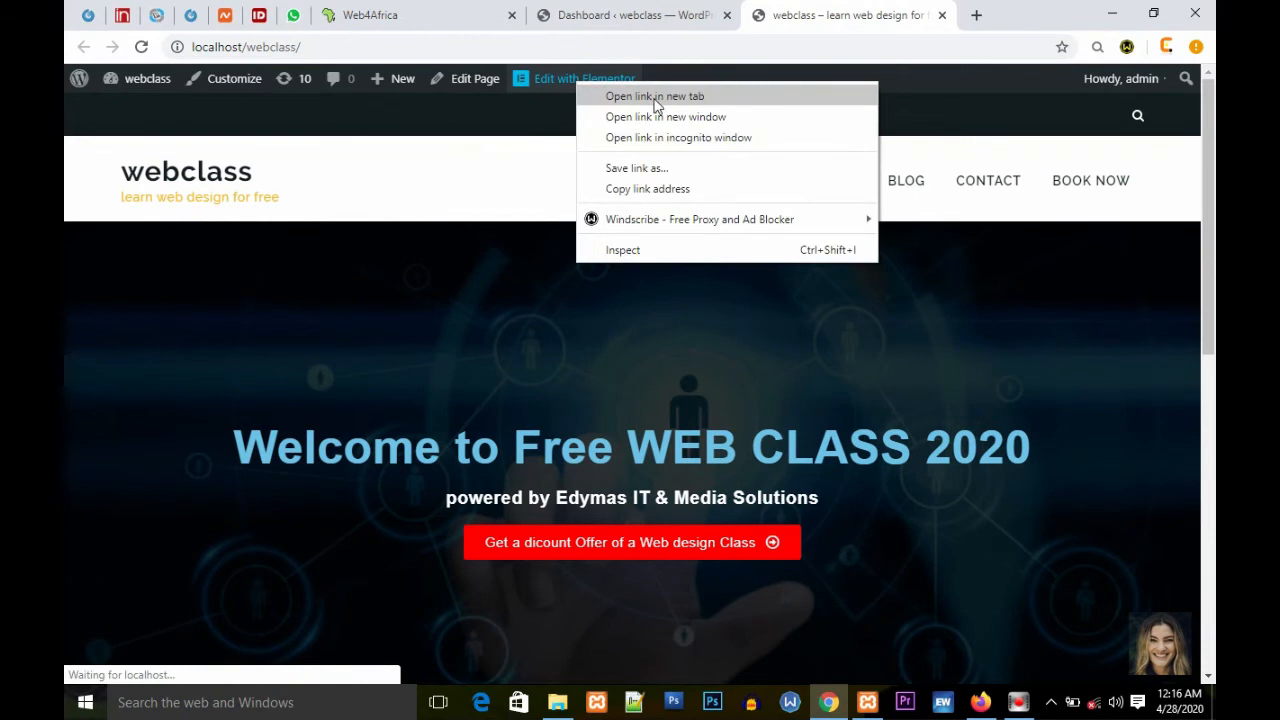
{"action": "left_click", "coordinate": [655, 98]}
{"action": "left_click", "coordinate": [915, 16]}
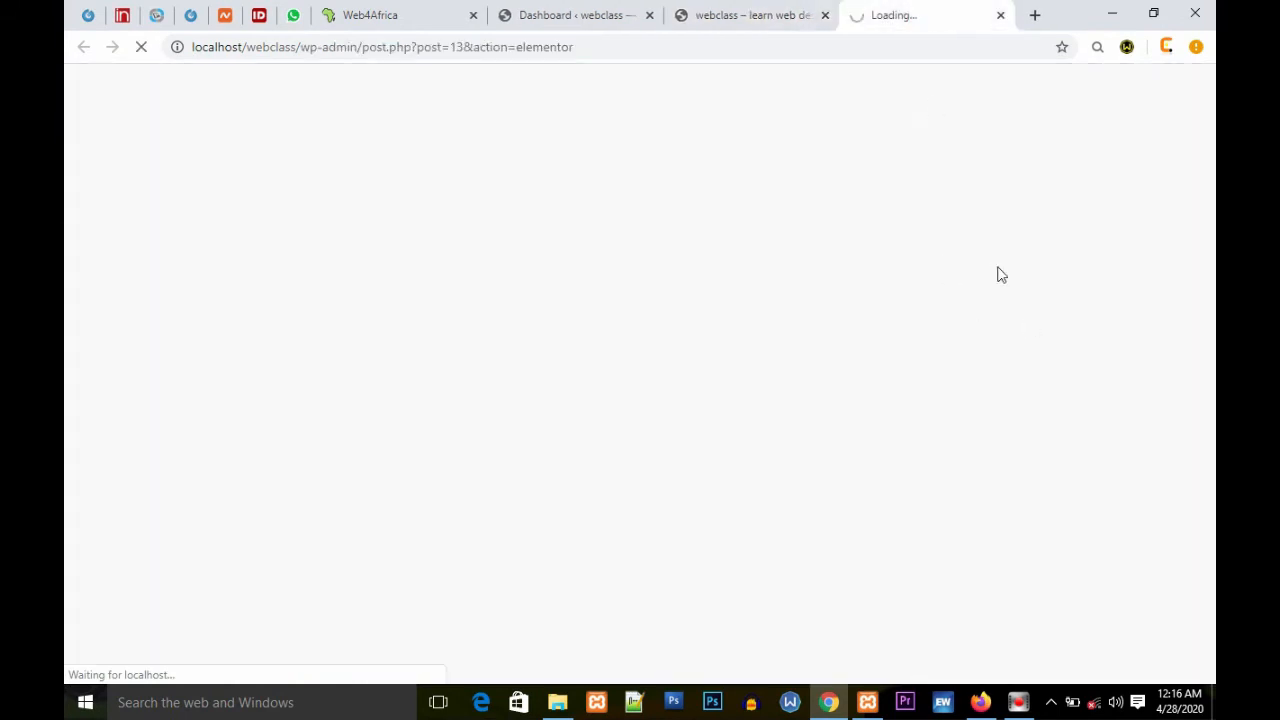
{"action": "left_click", "coordinate": [760, 16]}
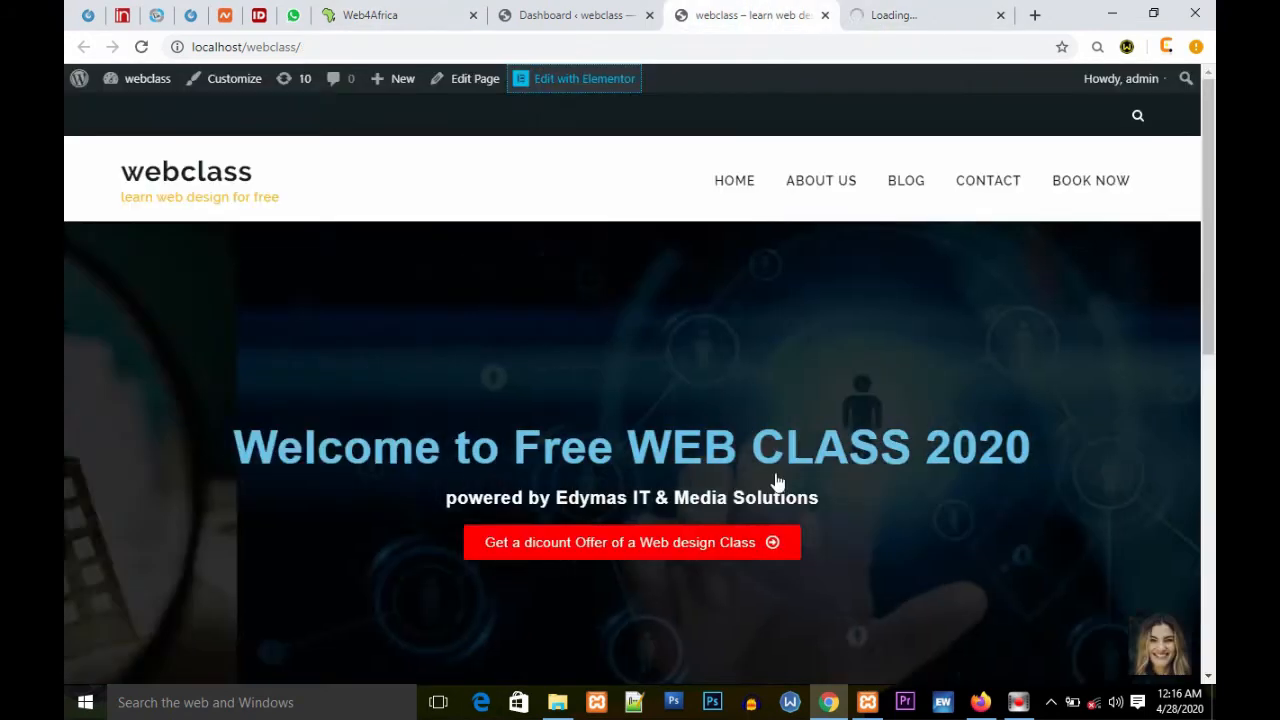
Step: Reload the webclass site in Firefox to check whether it loads, then return to the Elementor tab
{"action": "left_click", "coordinate": [980, 702]}
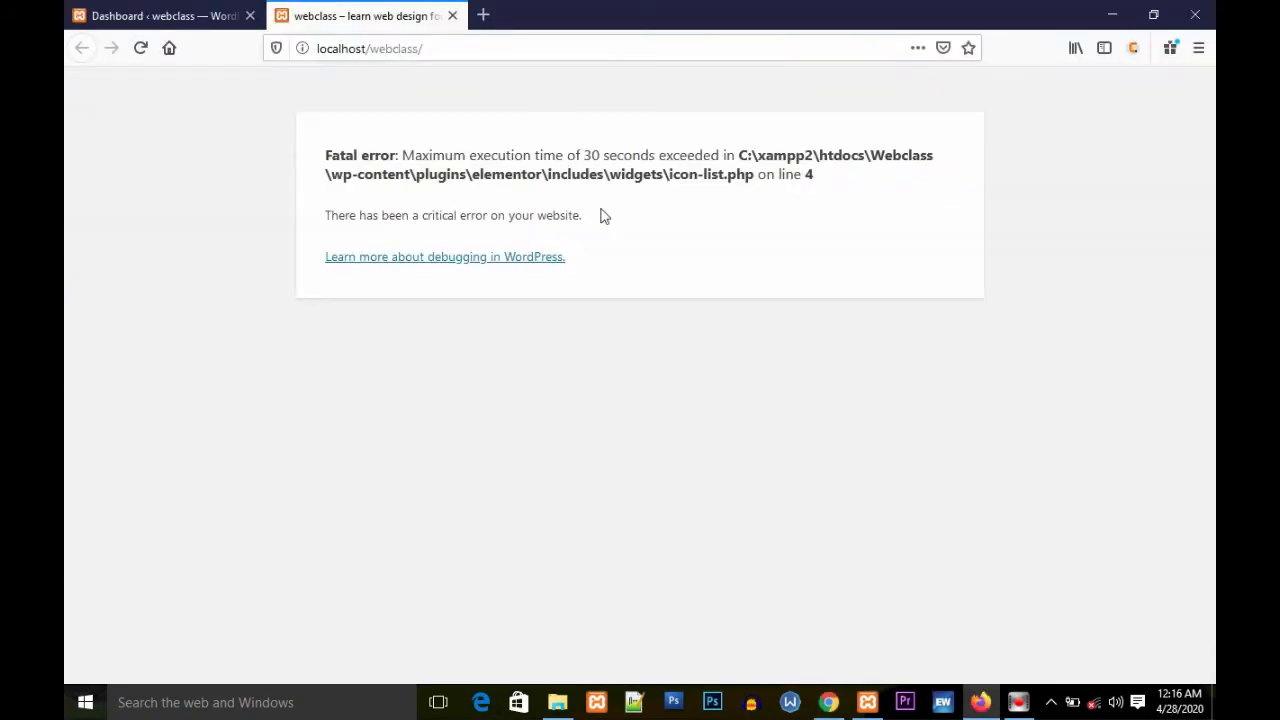
{"action": "left_click", "coordinate": [141, 48]}
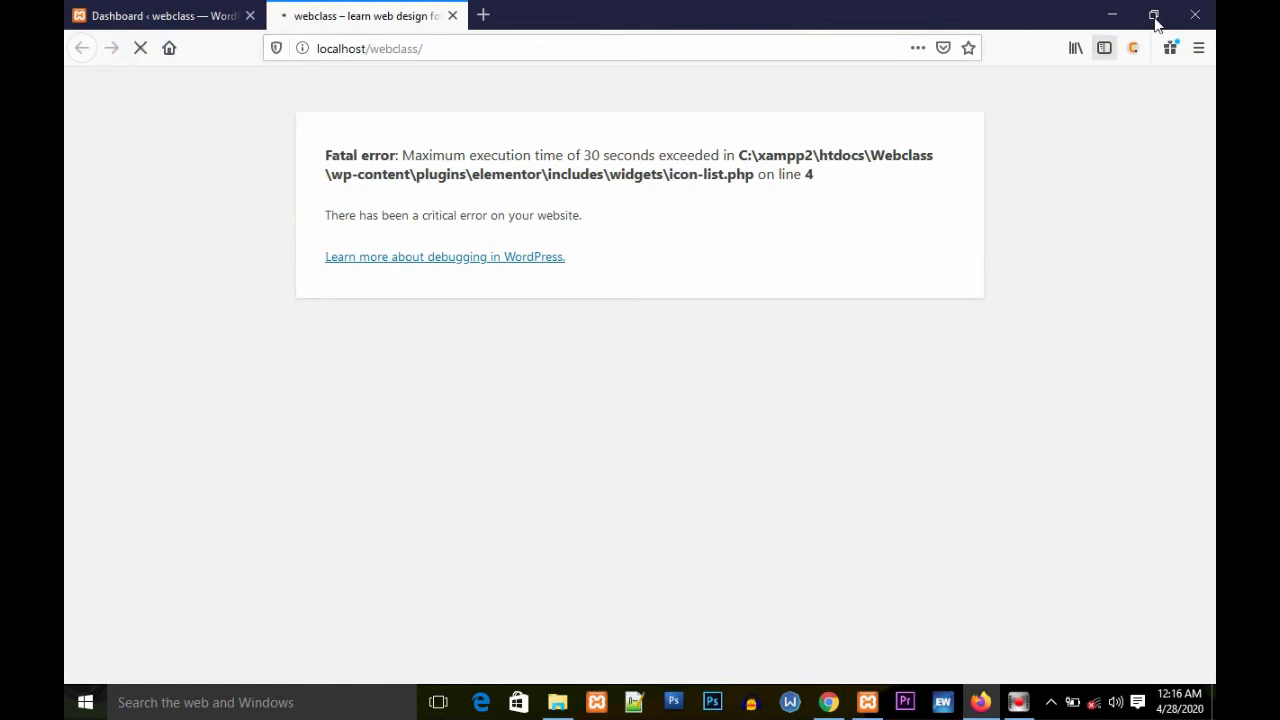
{"action": "left_click", "coordinate": [1112, 14]}
{"action": "left_click", "coordinate": [903, 15]}
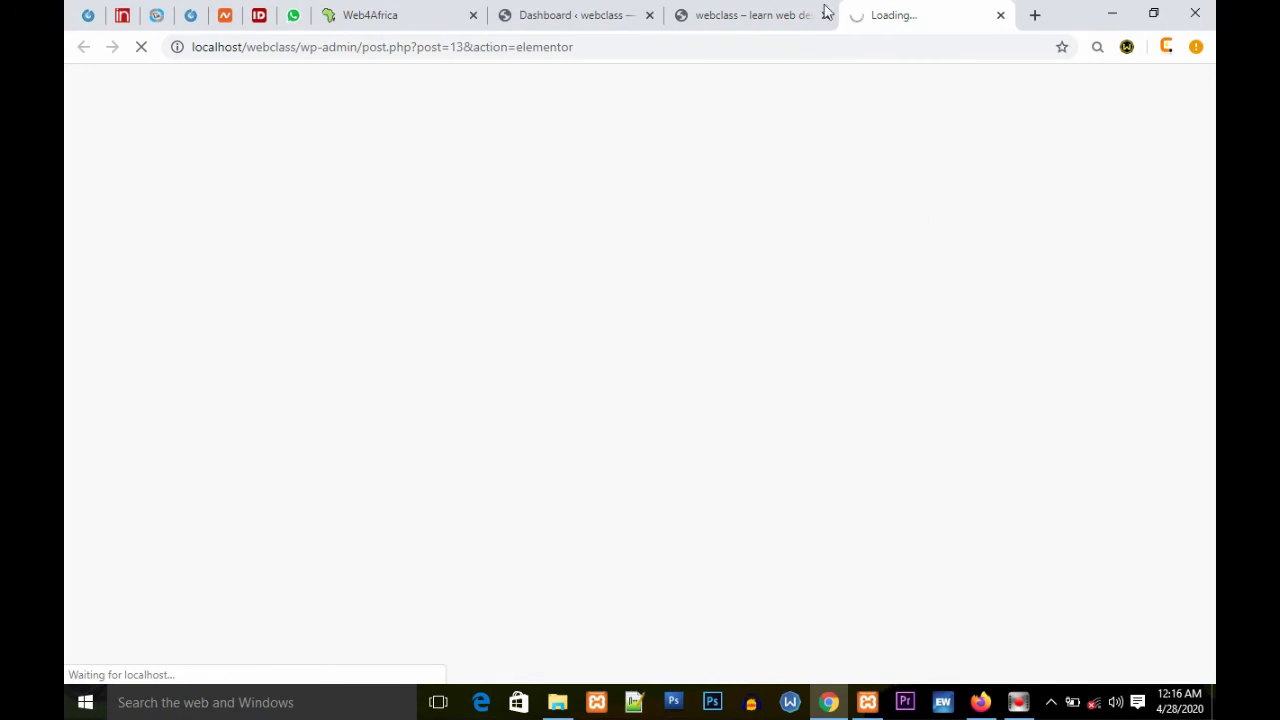
Step: Scroll up and down the webclass homepage while the Elementor editor tab loads
{"action": "left_click", "coordinate": [766, 14]}
{"action": "scroll", "coordinate": [982, 430], "scroll_direction": "down", "scroll_amount": 10}
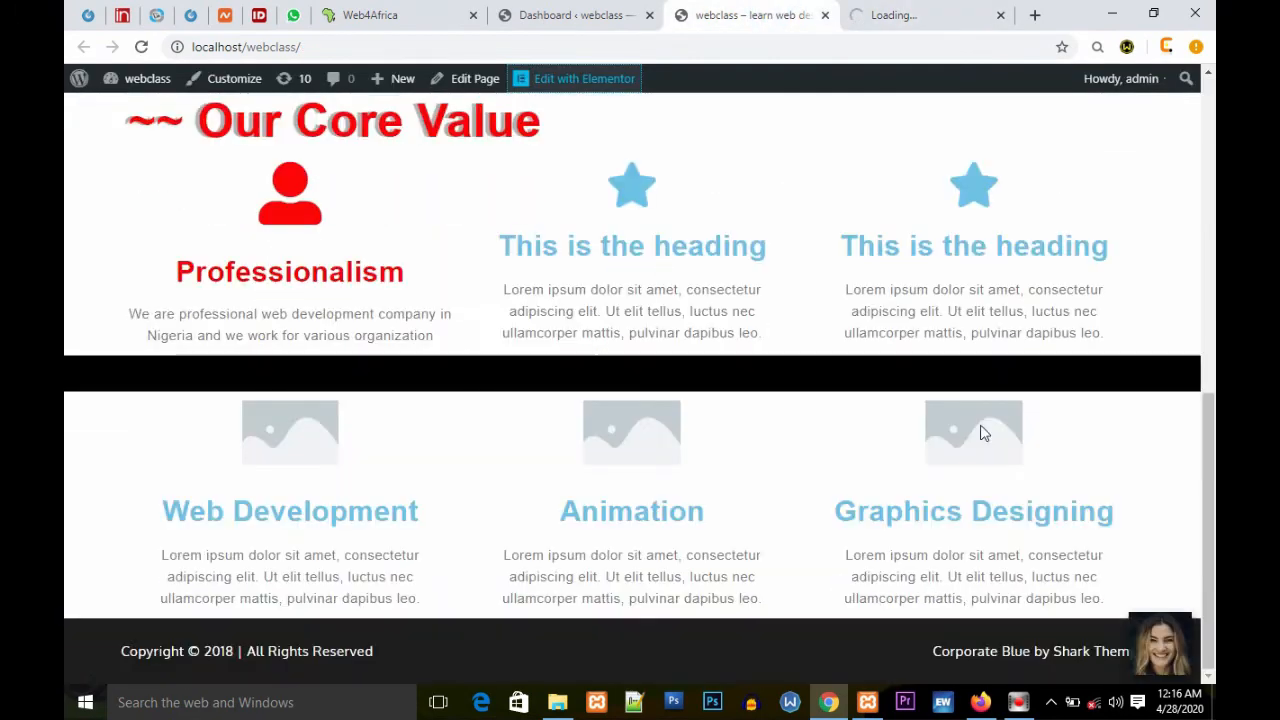
{"action": "scroll", "coordinate": [982, 432], "scroll_direction": "up", "scroll_amount": 10}
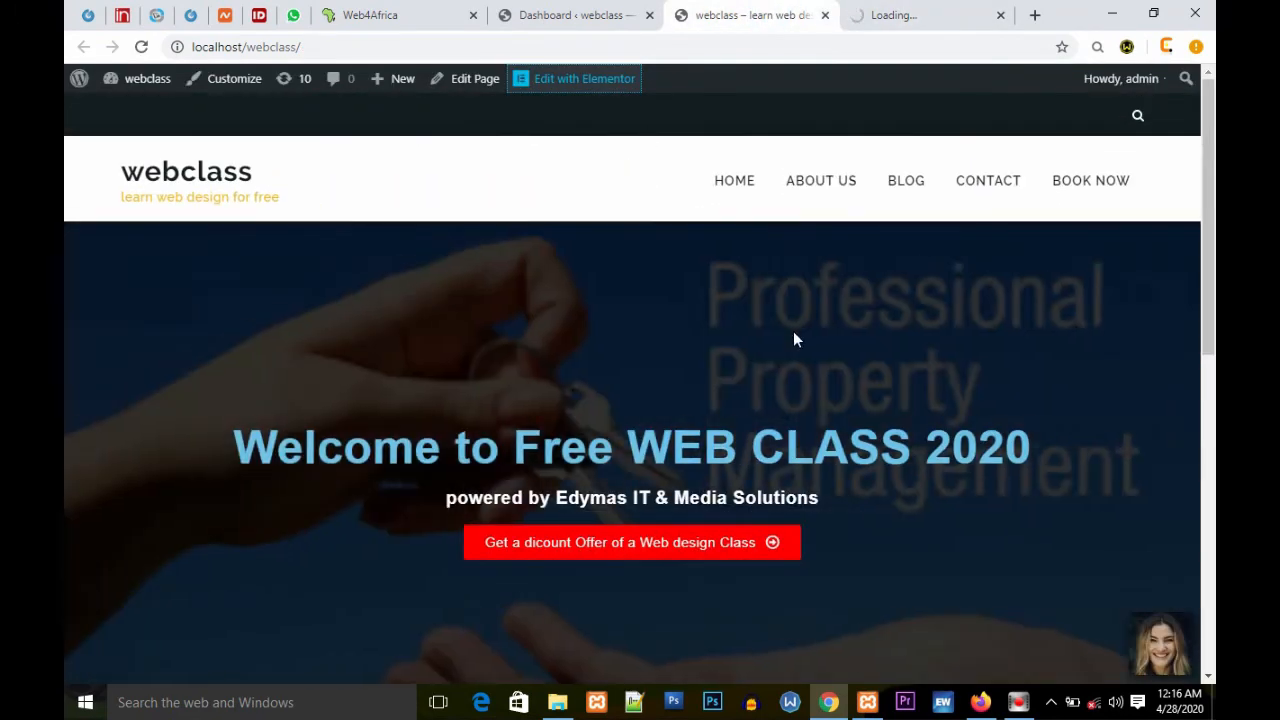
{"action": "scroll", "coordinate": [794, 330], "scroll_direction": "down", "scroll_amount": 2}
{"action": "scroll", "coordinate": [794, 320], "scroll_direction": "up", "scroll_amount": 1}
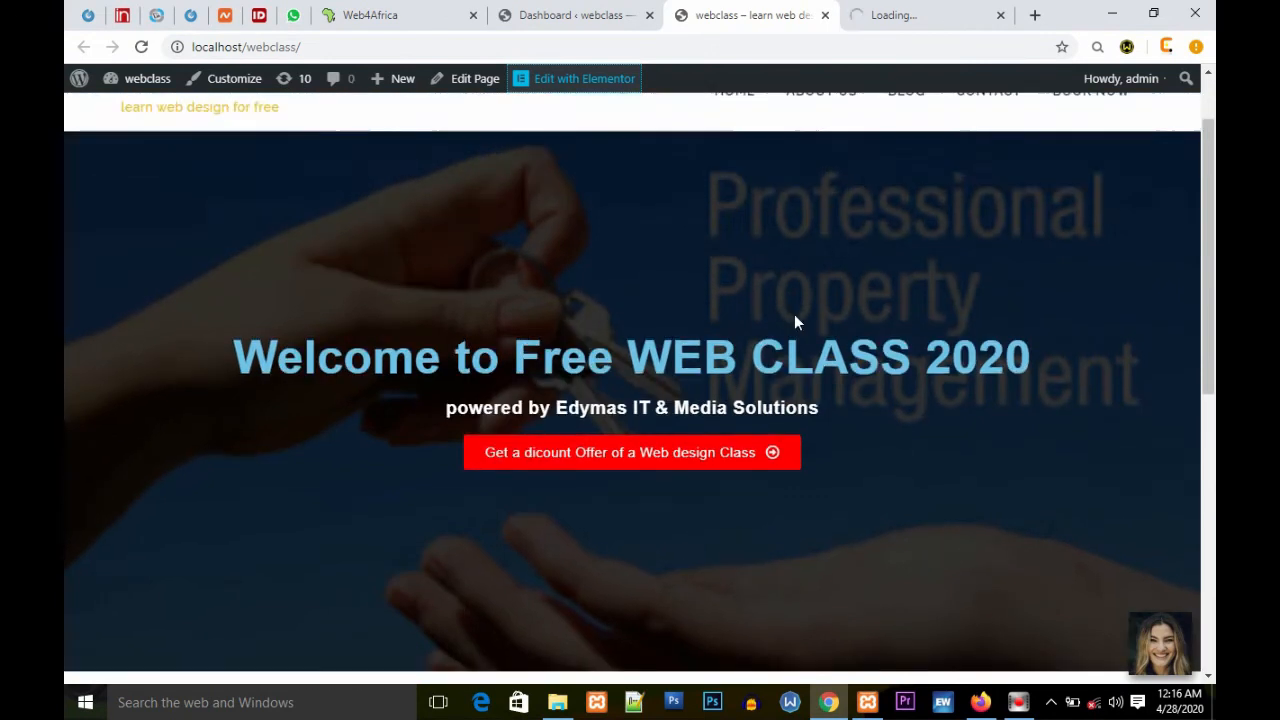
{"action": "scroll", "coordinate": [796, 316], "scroll_direction": "down", "scroll_amount": 2}
{"action": "scroll", "coordinate": [796, 316], "scroll_direction": "up", "scroll_amount": 3}
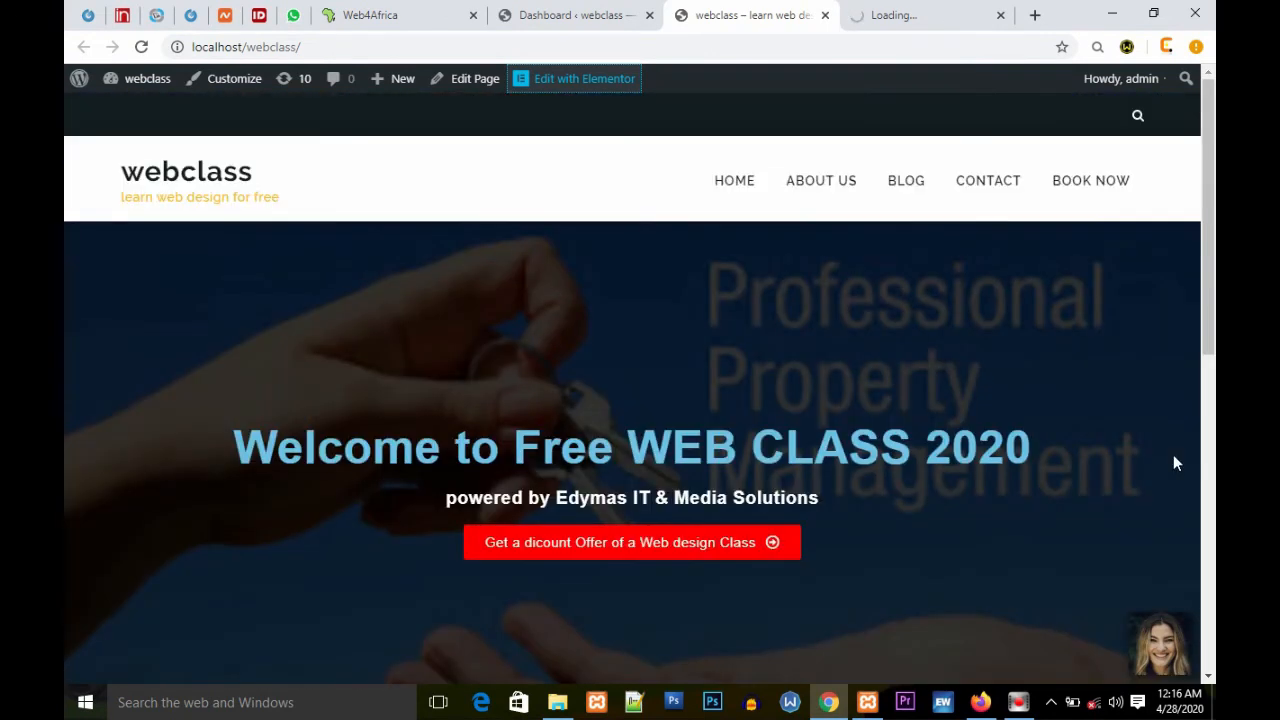
{"action": "scroll", "coordinate": [1165, 500], "scroll_direction": "down", "scroll_amount": 5}
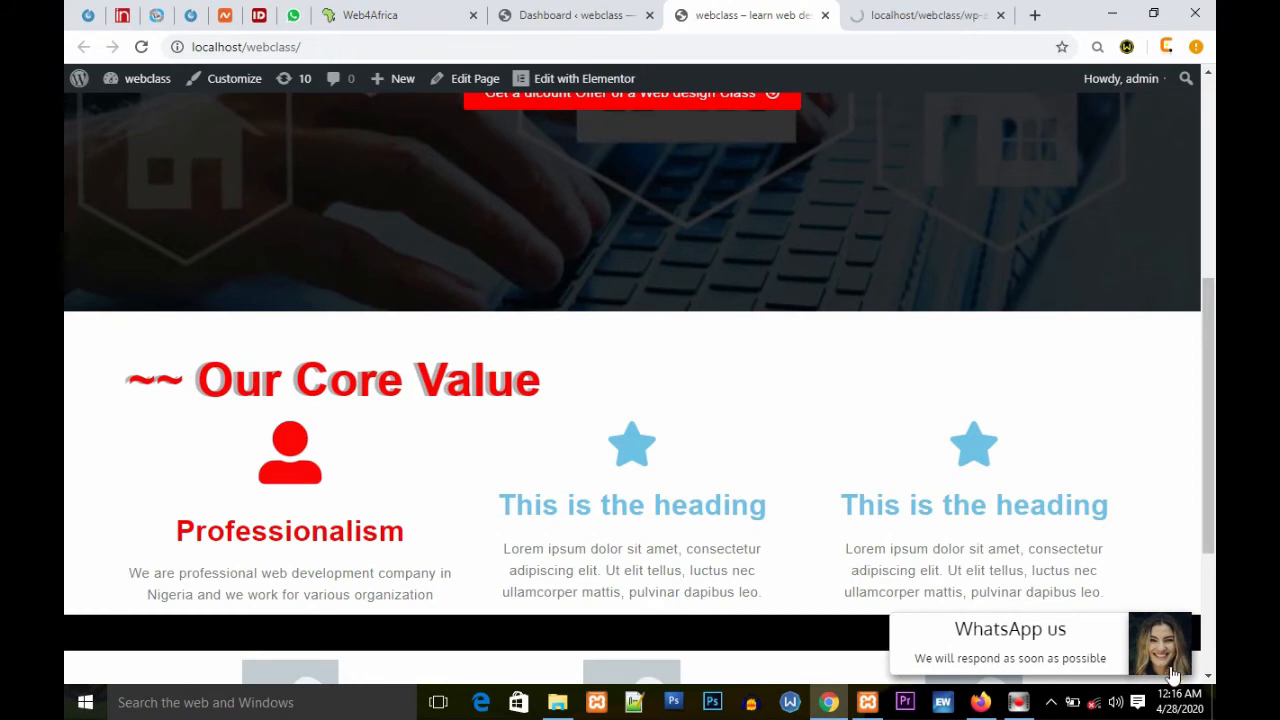
Step: Open the WhatsApp chat widget at the bottom of the homepage
{"action": "left_click_drag", "start_coordinate": [1206, 512], "coordinate": [1211, 628]}
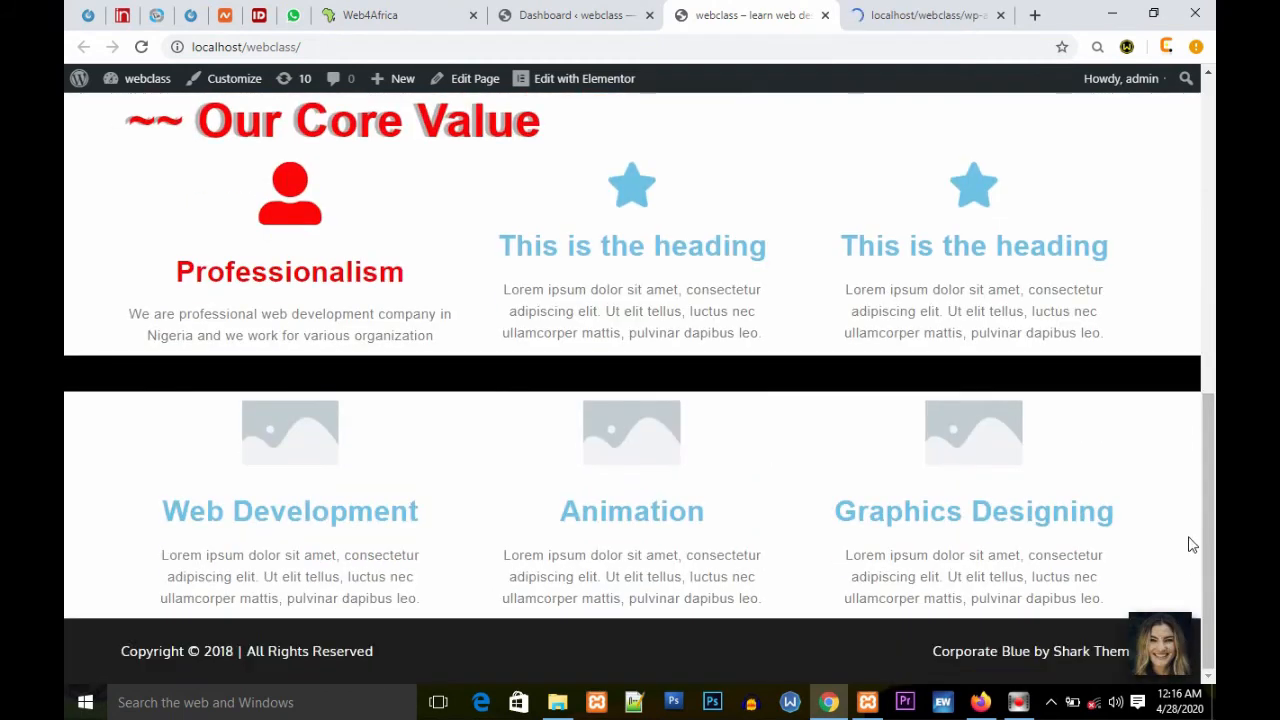
{"action": "mouse_move", "coordinate": [1160, 648]}
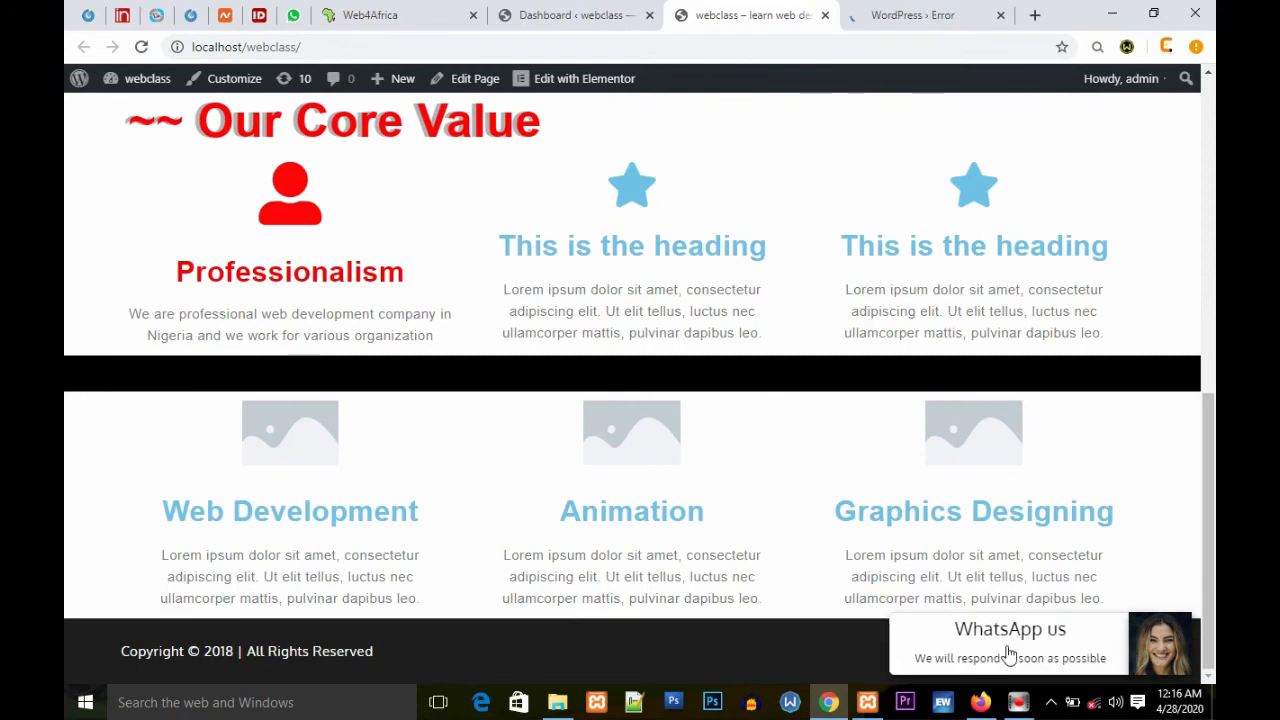
{"action": "left_click", "coordinate": [1167, 650]}
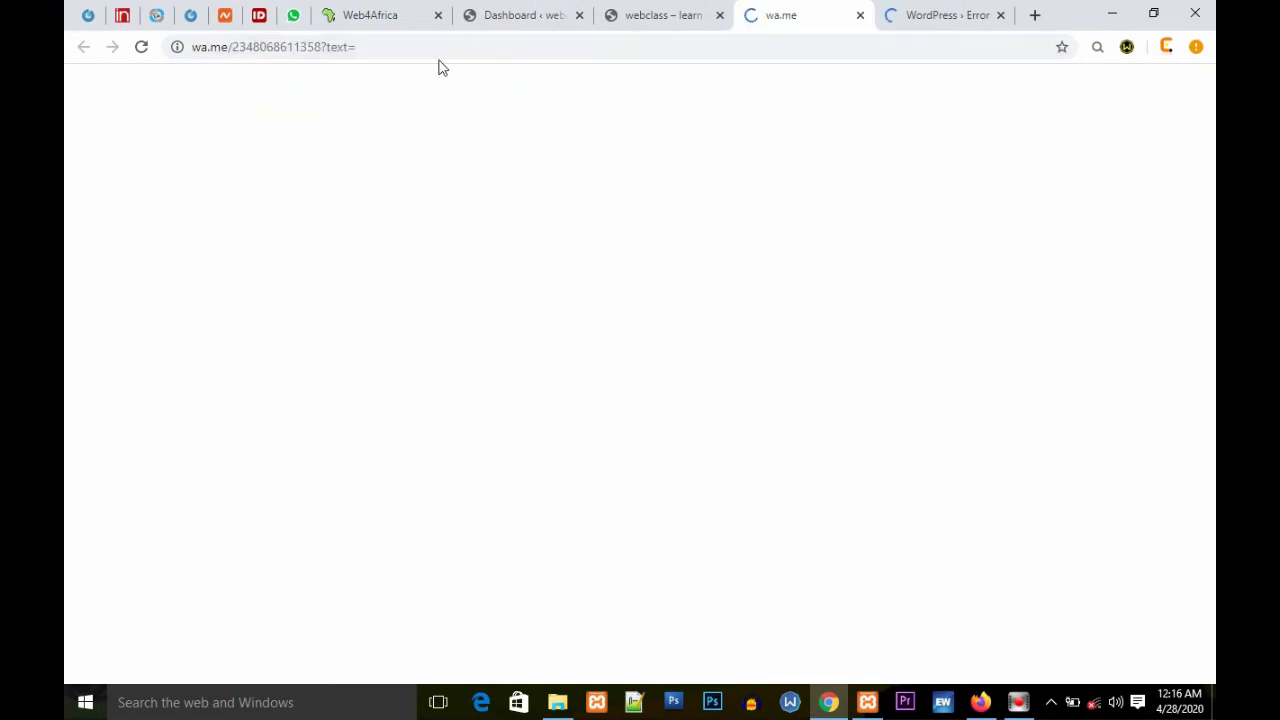
Step: Select the WhatsApp link's address and phone number in the address bar to inspect it
{"action": "left_click", "coordinate": [371, 44]}
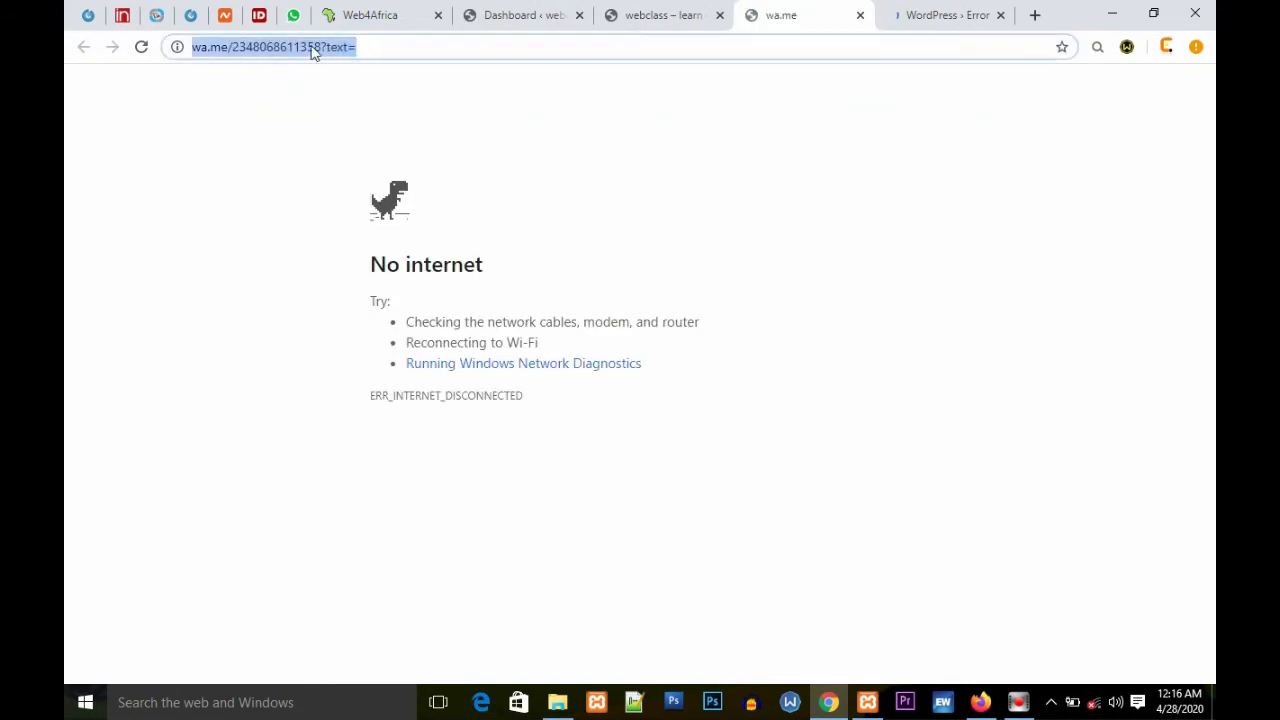
{"action": "left_click", "coordinate": [324, 50]}
{"action": "double_click", "coordinate": [343, 46]}
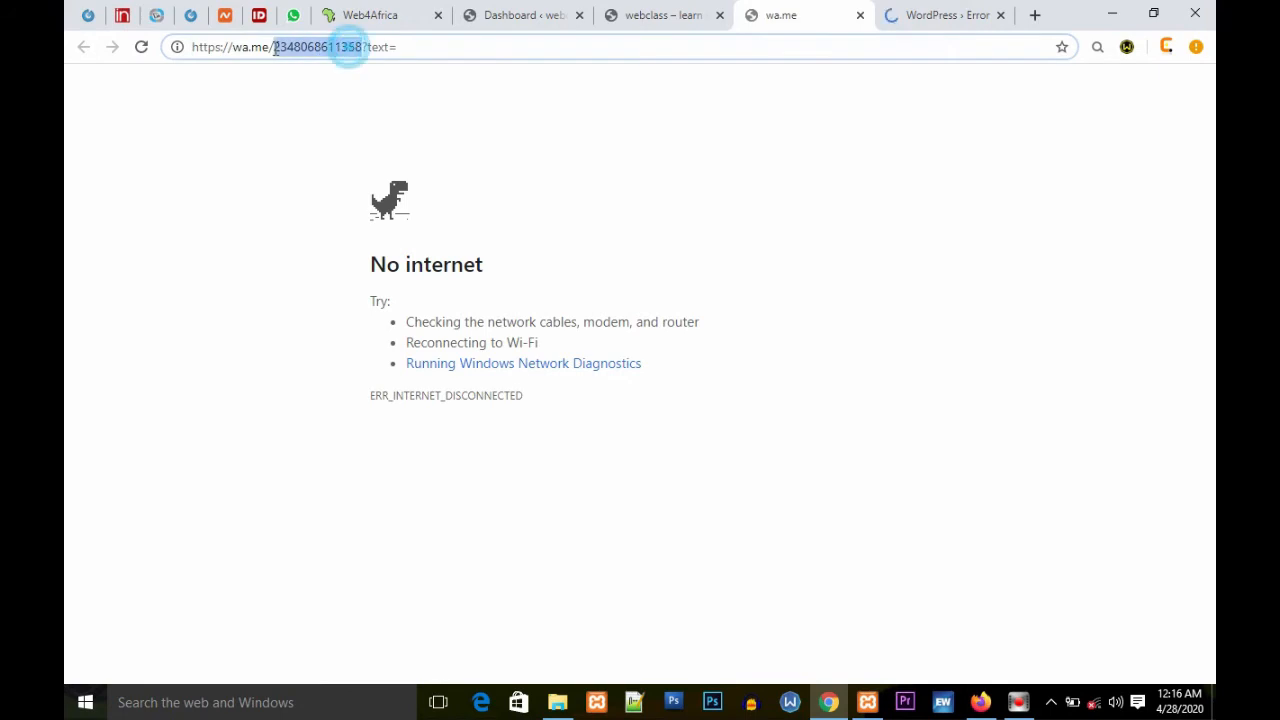
{"action": "triple_click", "coordinate": [452, 46]}
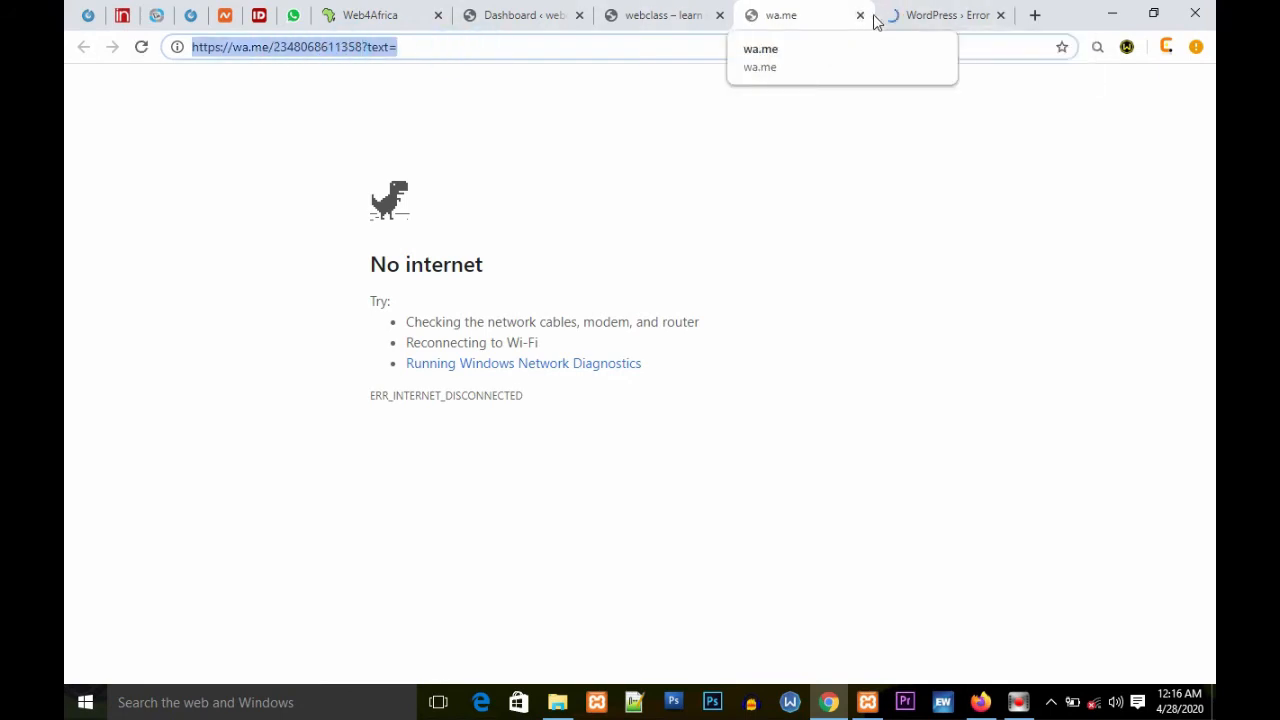
Step: Close the WhatsApp tab, reload the Elementor editor tab, and return to the homepage tab
{"action": "left_click", "coordinate": [860, 15]}
{"action": "left_click", "coordinate": [773, 22]}
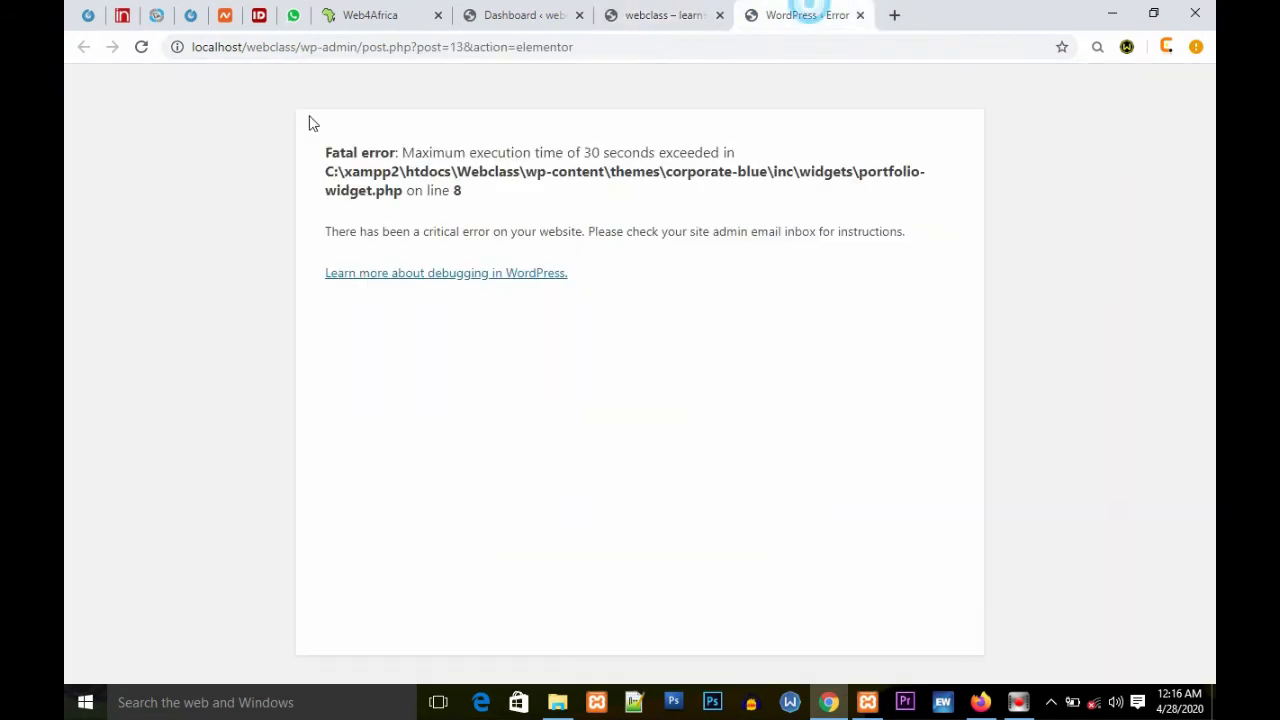
{"action": "left_click", "coordinate": [142, 48]}
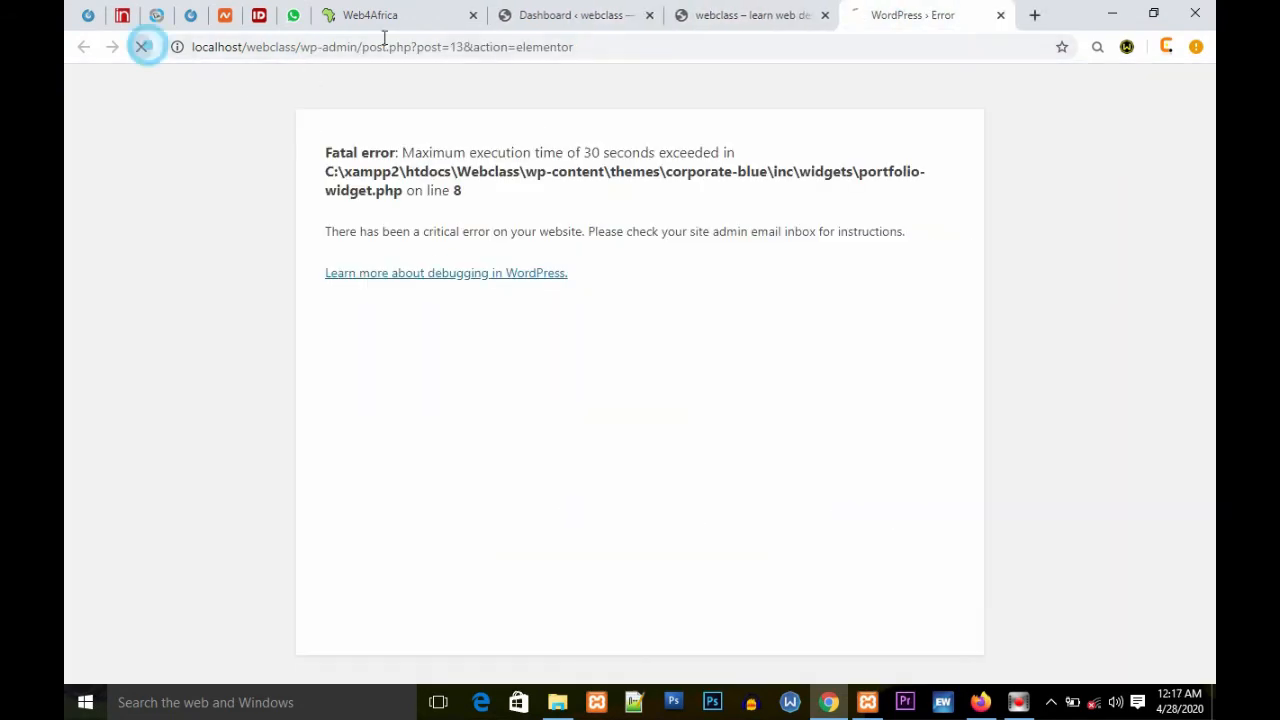
{"action": "left_click", "coordinate": [735, 16]}
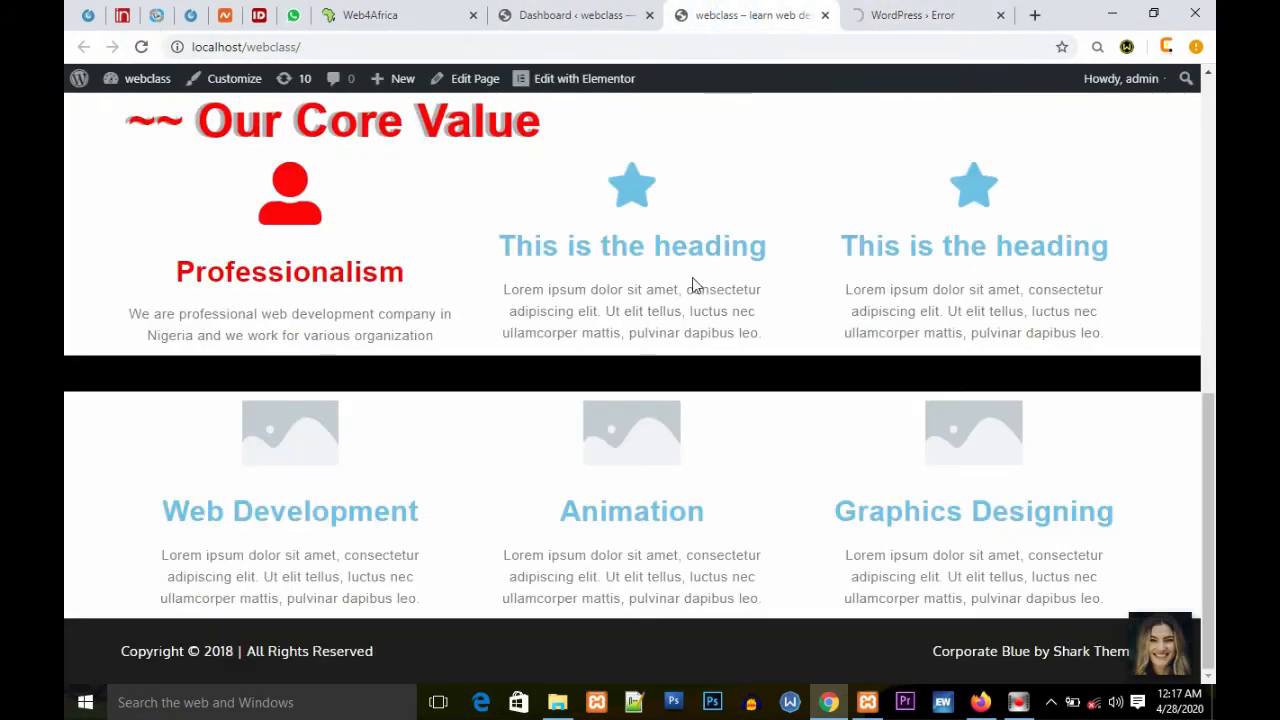
Step: Highlight and examine the Web Development, Animation and Graphics Designing service boxes on the homepage
{"action": "scroll", "coordinate": [692, 277], "scroll_direction": "up", "scroll_amount": 7}
{"action": "scroll", "coordinate": [692, 269], "scroll_direction": "down", "scroll_amount": 7}
{"action": "left_click", "coordinate": [910, 16]}
{"action": "left_click", "coordinate": [789, 17]}
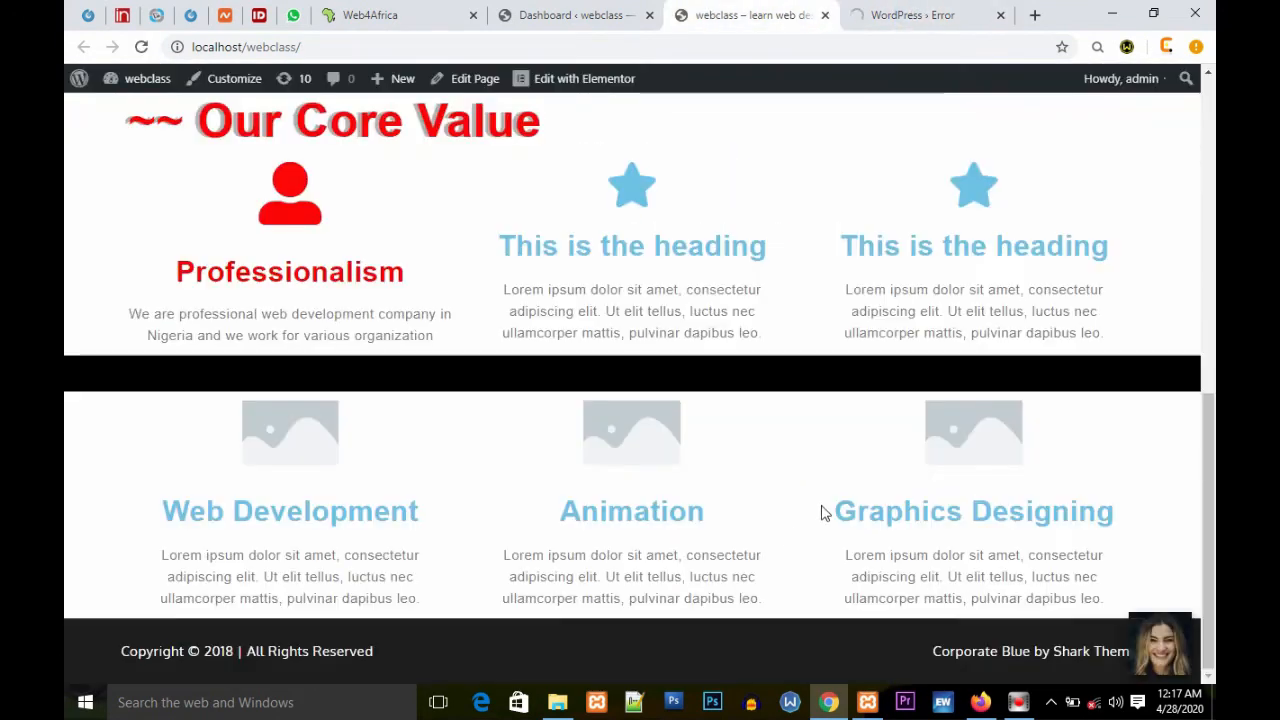
{"action": "left_click_drag", "start_coordinate": [1166, 497], "coordinate": [80, 500]}
{"action": "left_click", "coordinate": [175, 457]}
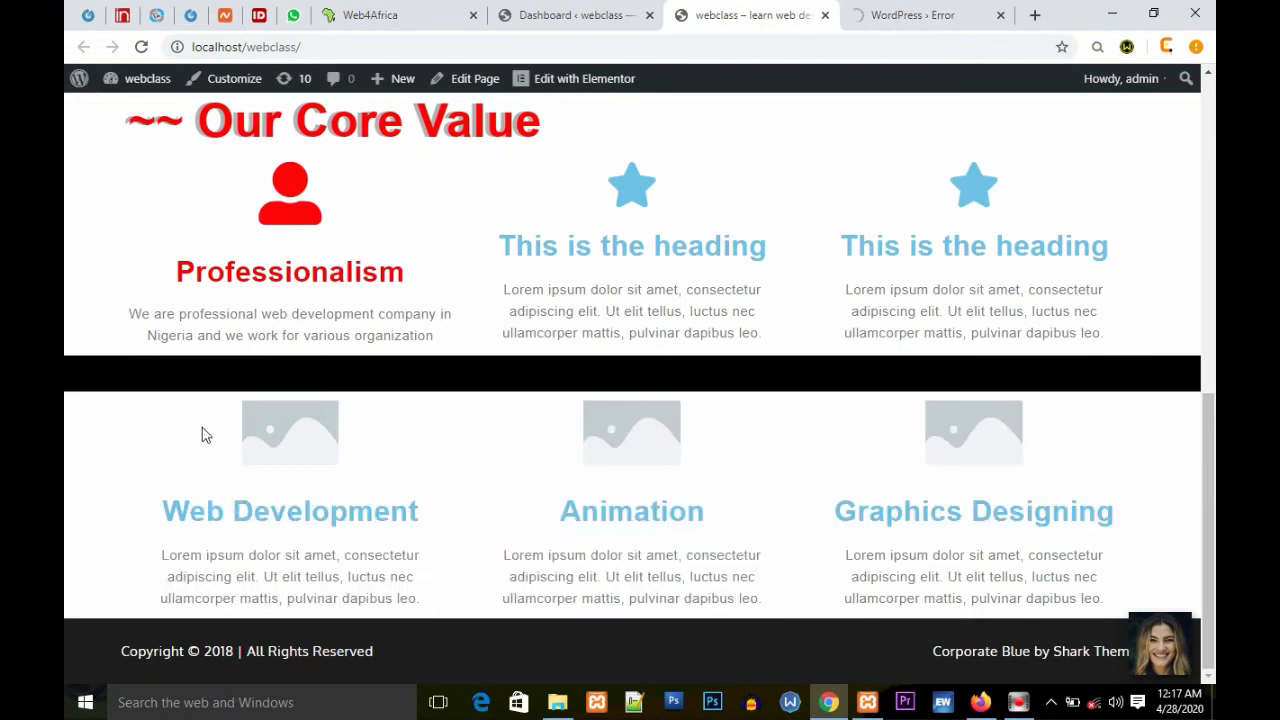
{"action": "left_click_drag", "start_coordinate": [181, 429], "coordinate": [1164, 457]}
{"action": "left_click_drag", "start_coordinate": [1143, 534], "coordinate": [270, 453]}
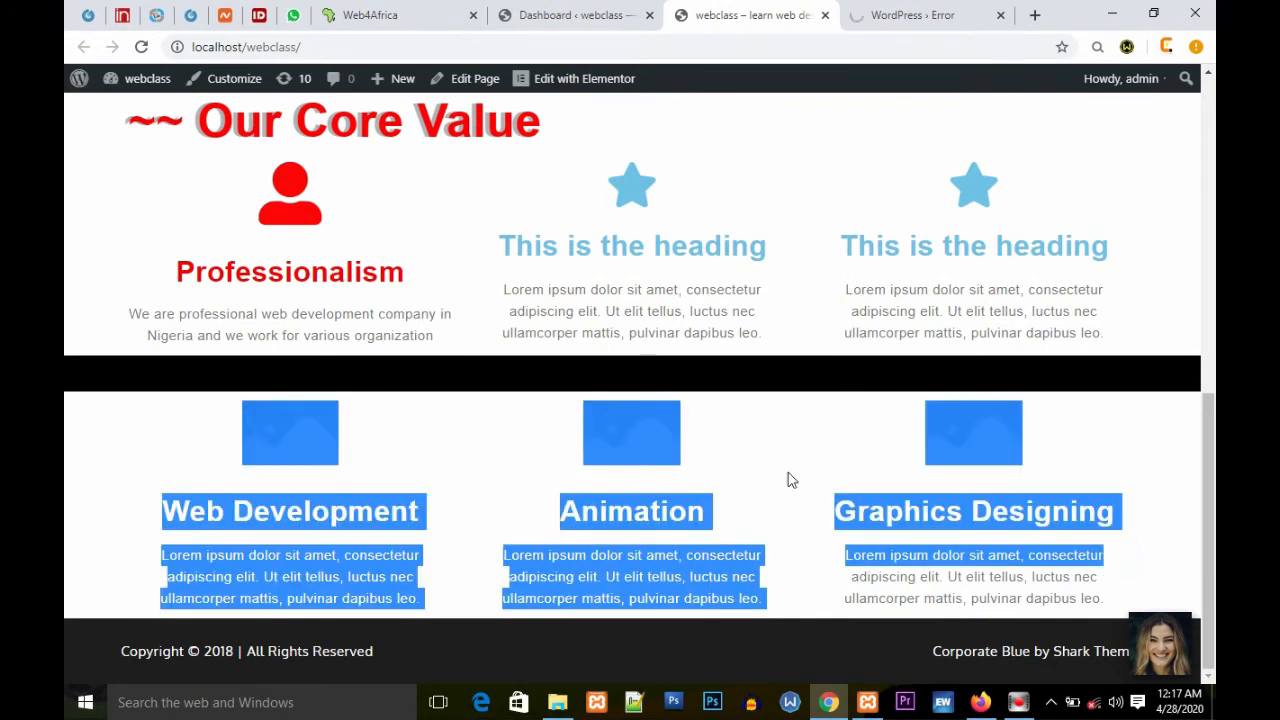
{"action": "left_click", "coordinate": [1150, 447]}
{"action": "left_click_drag", "start_coordinate": [1146, 528], "coordinate": [167, 490]}
{"action": "left_click_drag", "start_coordinate": [196, 430], "coordinate": [391, 434]}
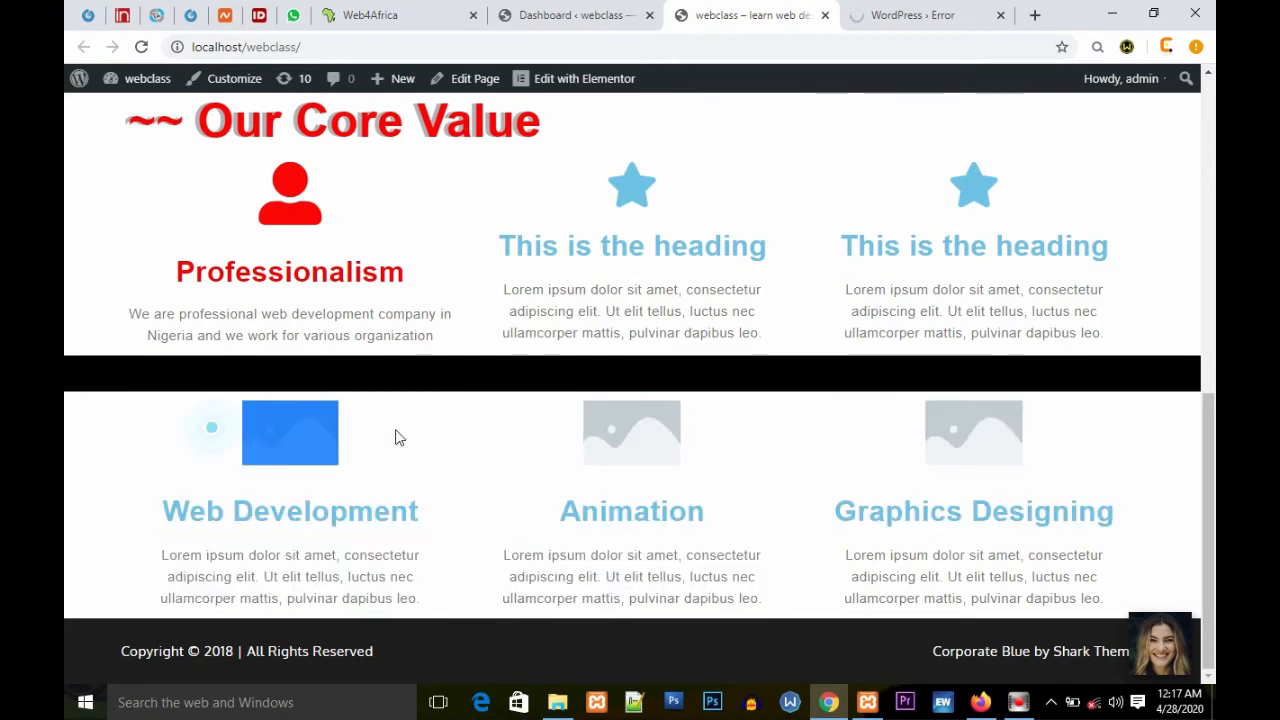
{"action": "left_click_drag", "start_coordinate": [180, 431], "coordinate": [457, 437]}
Step: Open localhost/realedymas/index.php in a new browser tab to compare with another local site
{"action": "left_click", "coordinate": [566, 16]}
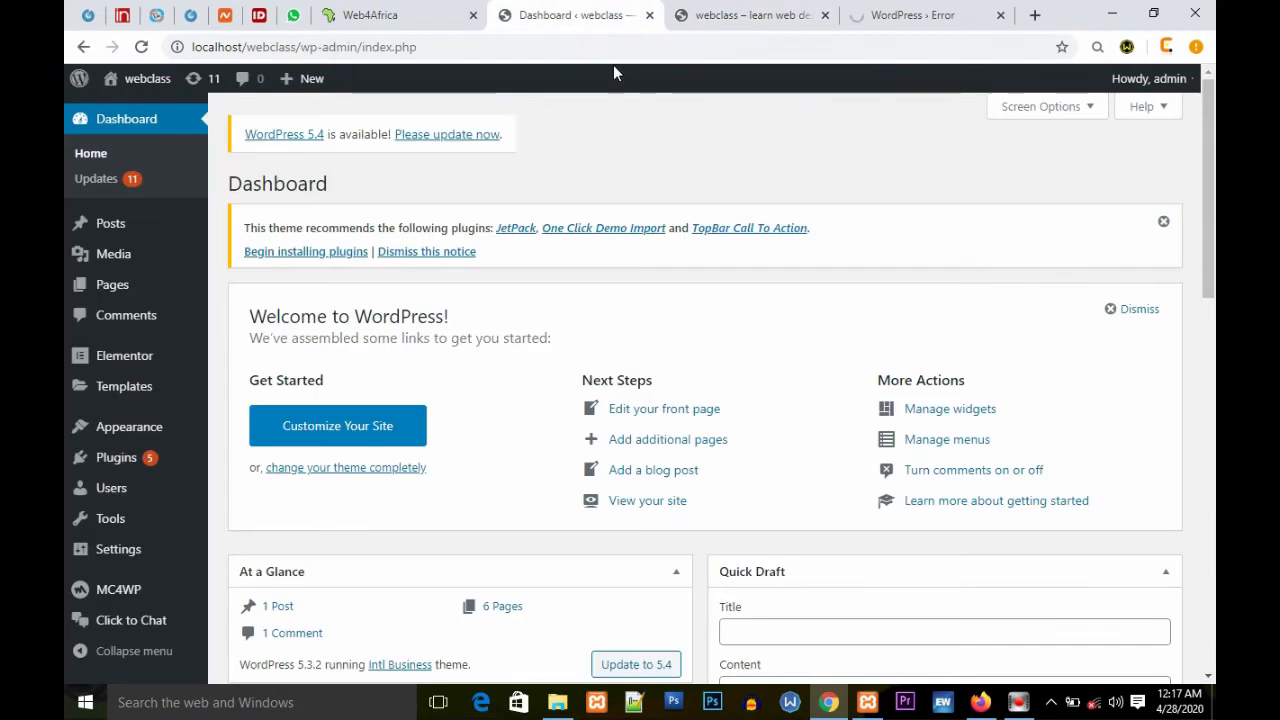
{"action": "left_click", "coordinate": [1034, 16]}
{"action": "type", "text": "localh"}
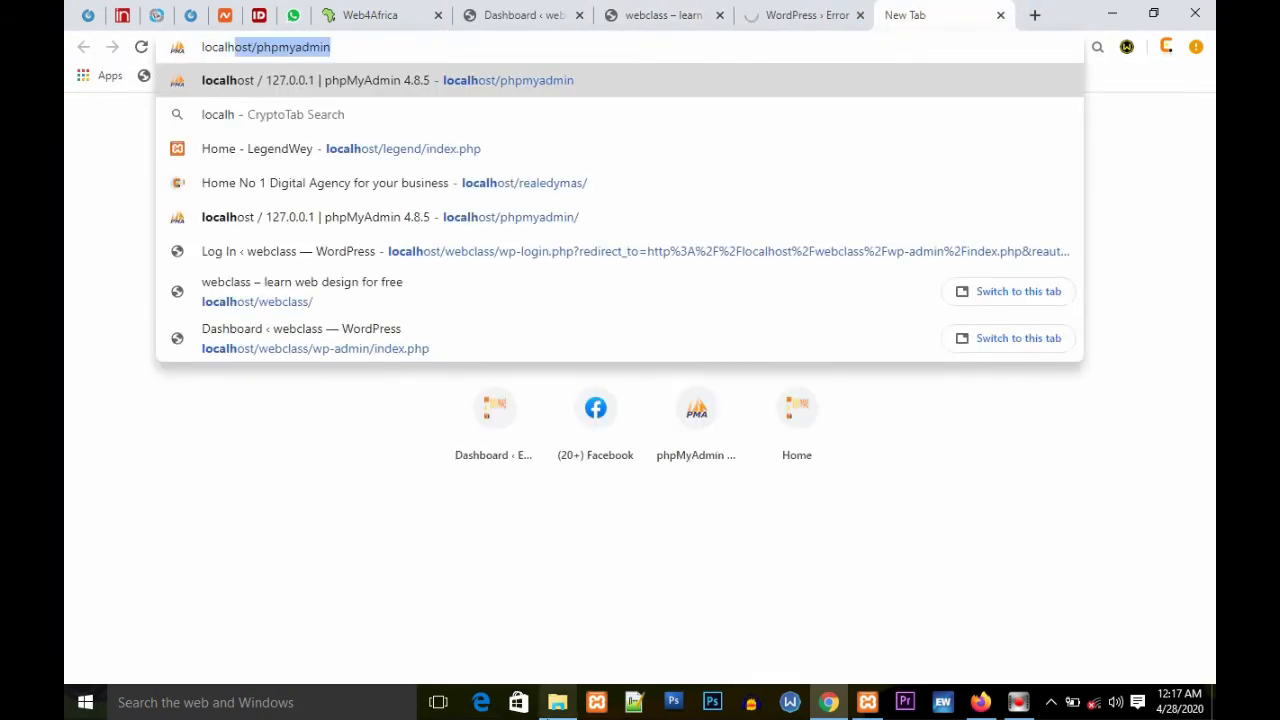
{"action": "type", "text": "ost/"}
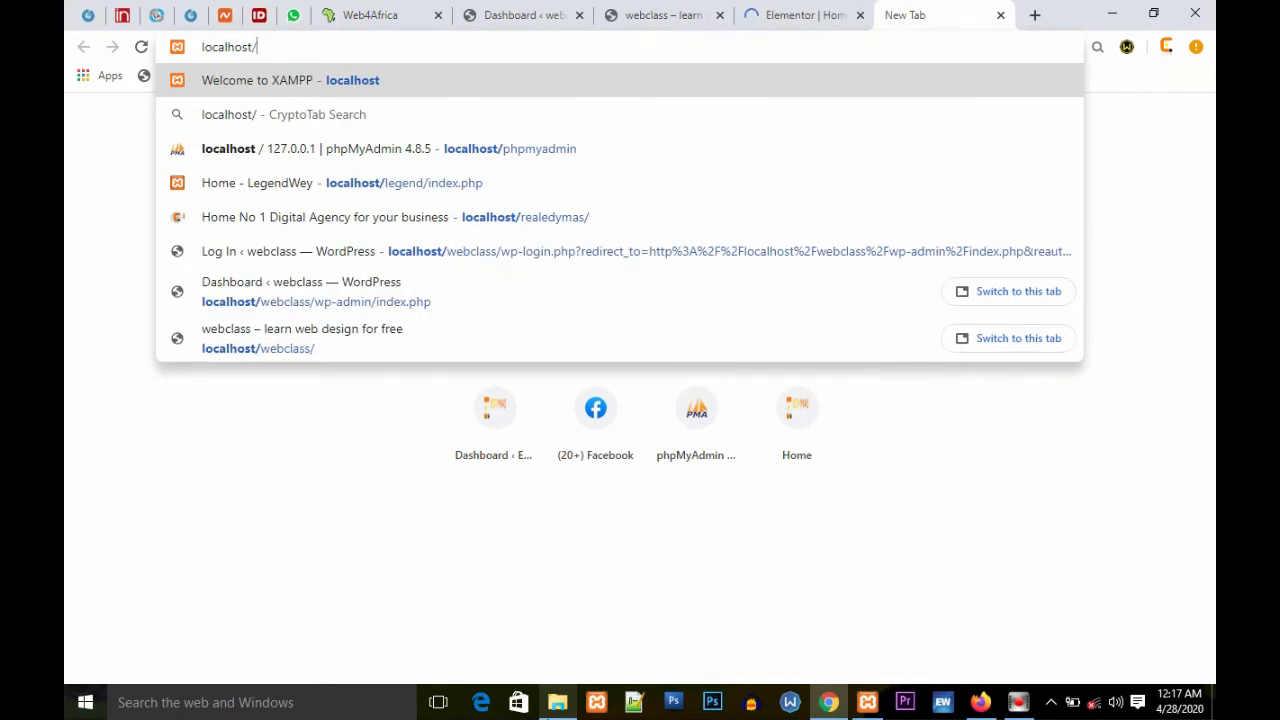
{"action": "type", "text": "realedy"}
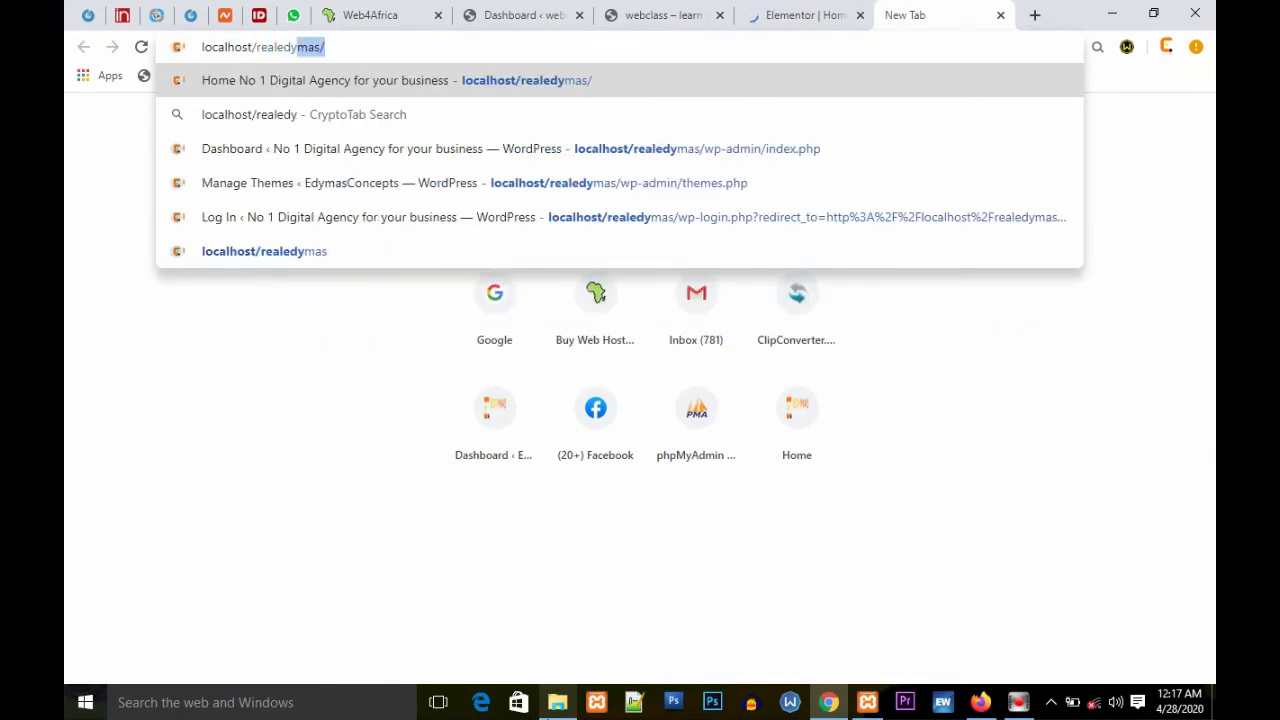
{"action": "type", "text": "mas/e"}
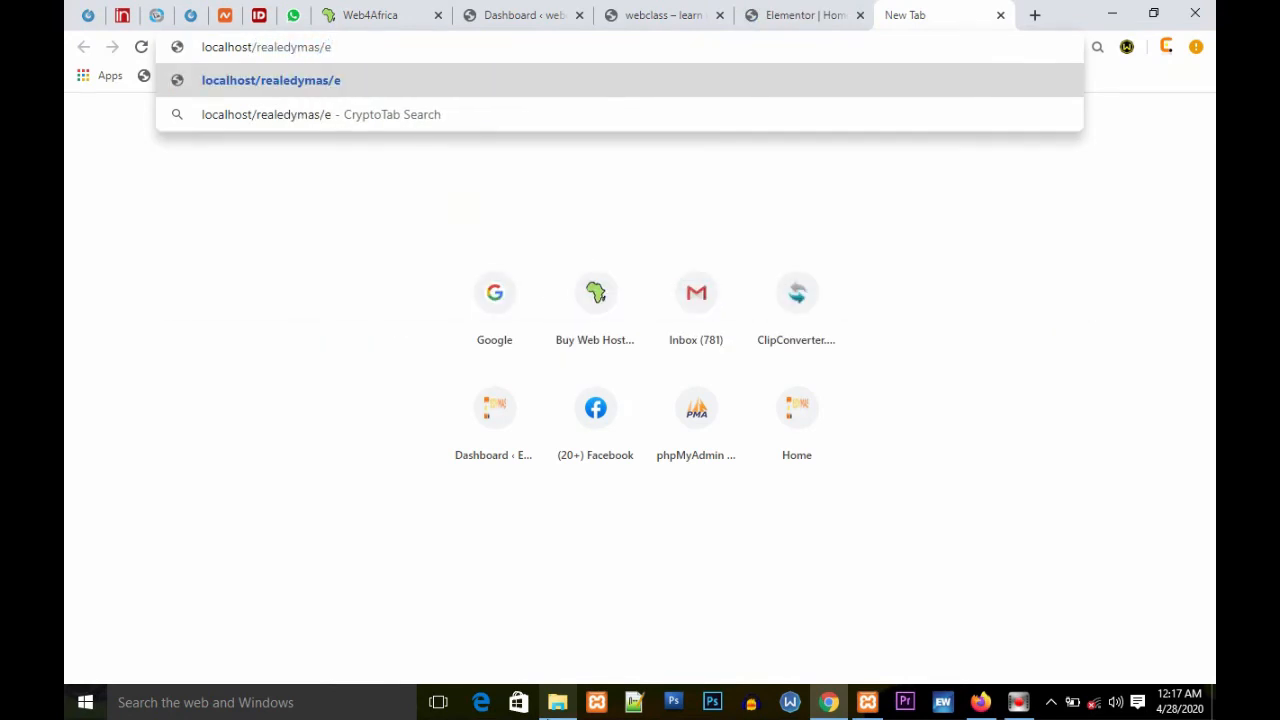
{"action": "key", "text": "BackSpace"}
{"action": "type", "text": "ine"}
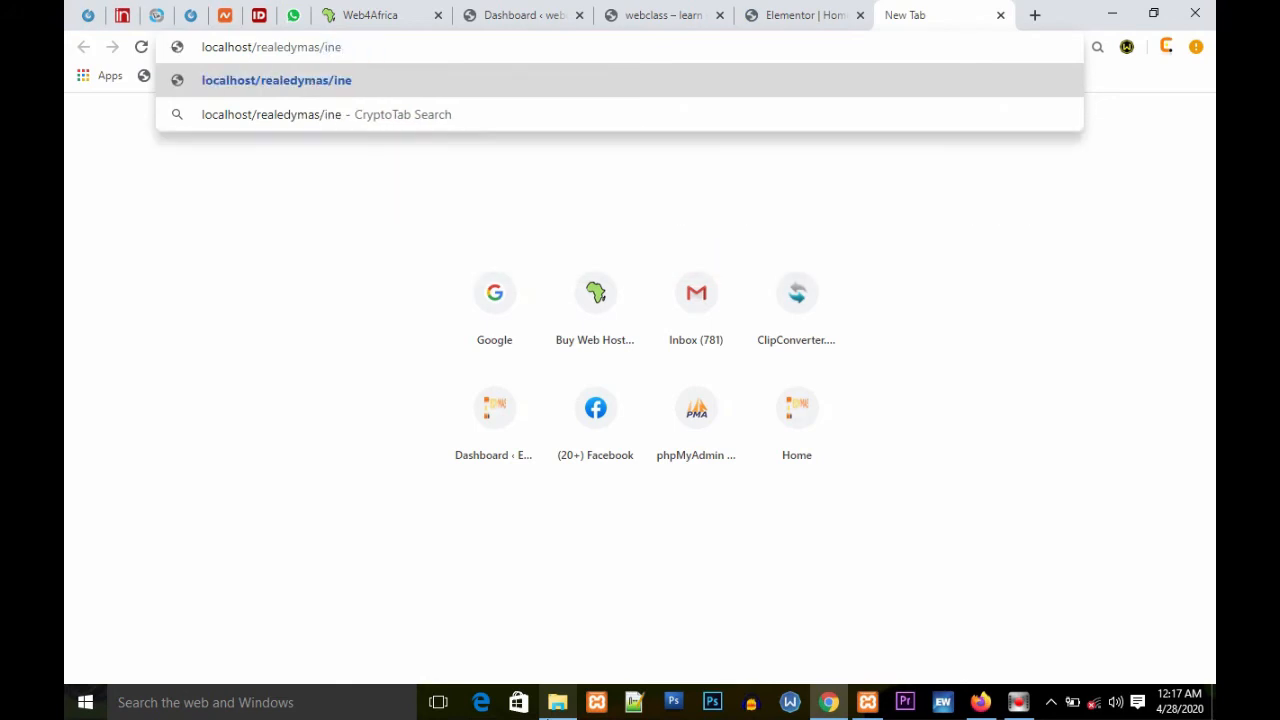
{"action": "key", "text": "BackSpace"}
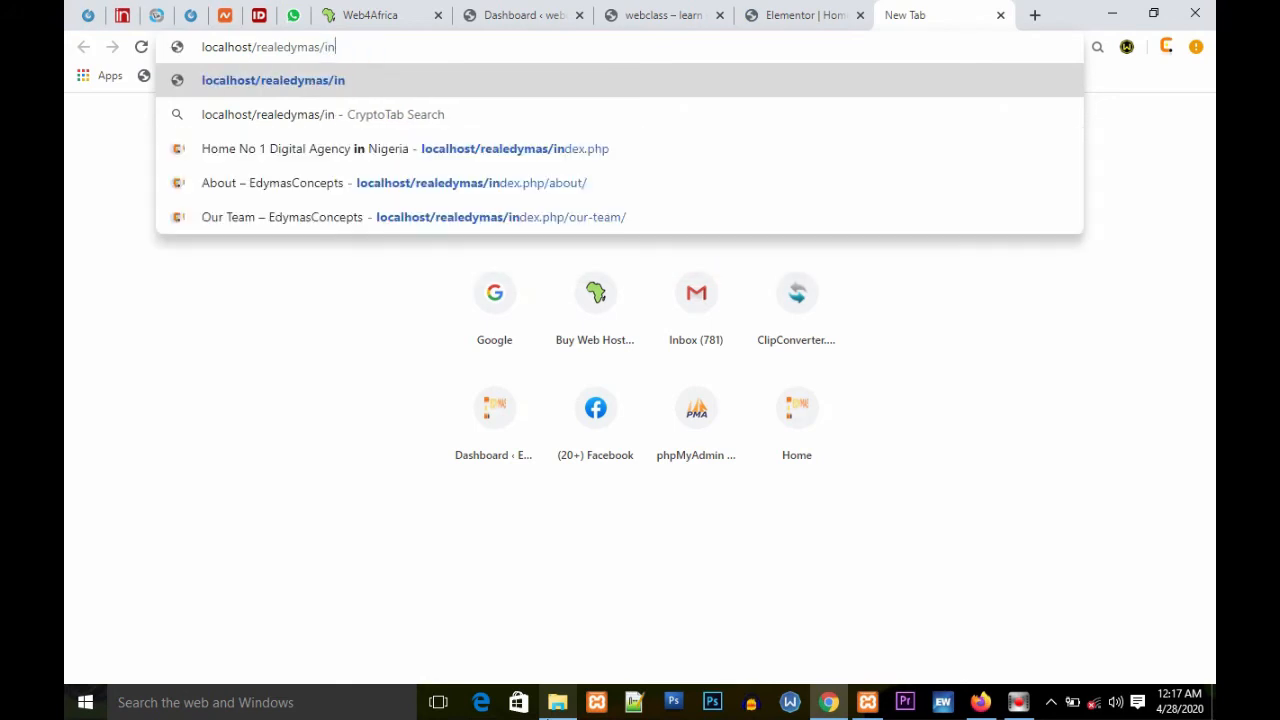
{"action": "type", "text": "dex.php"}
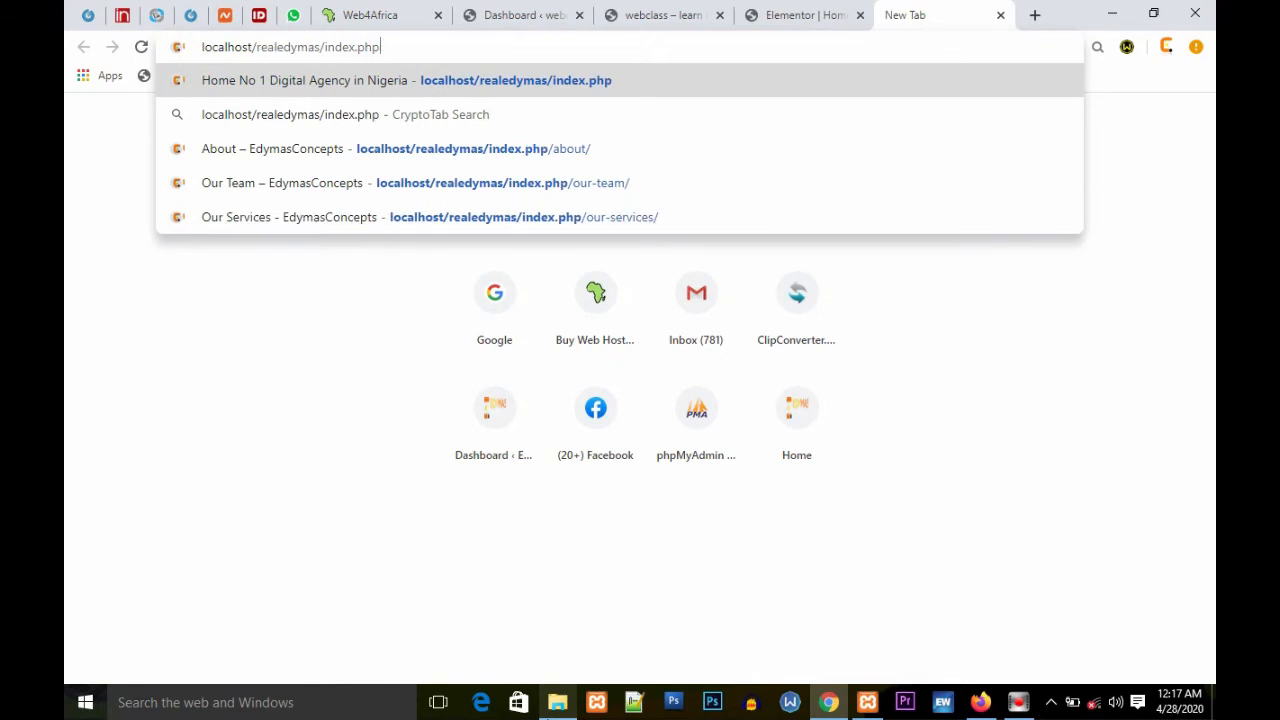
{"action": "key", "text": "Return"}
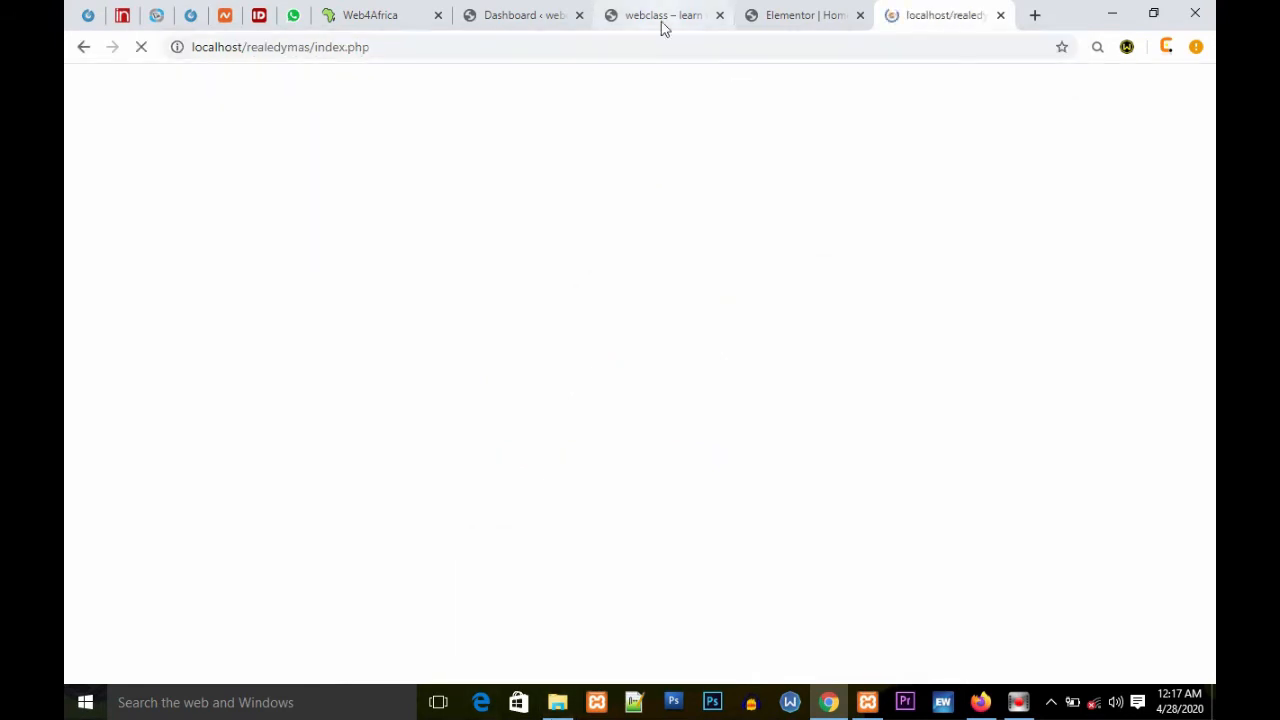
Step: Close the realedymas tab after selecting its address
{"action": "left_click", "coordinate": [661, 24]}
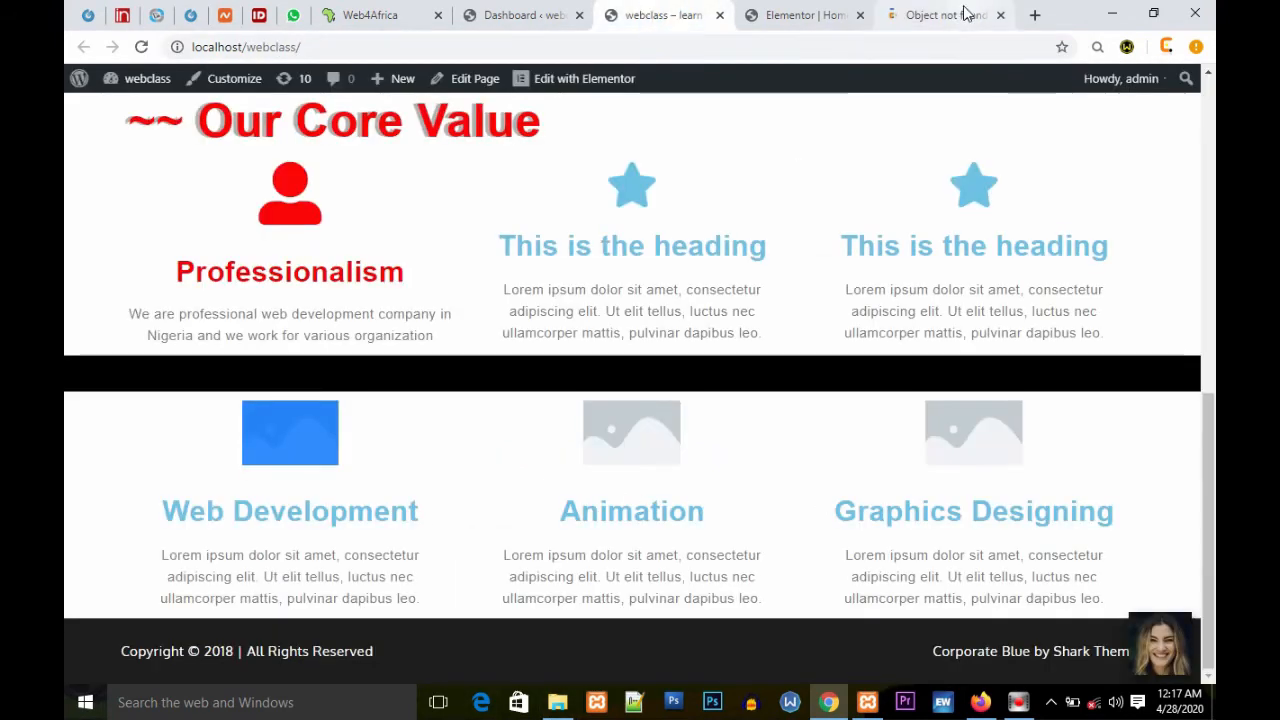
{"action": "left_click", "coordinate": [950, 12]}
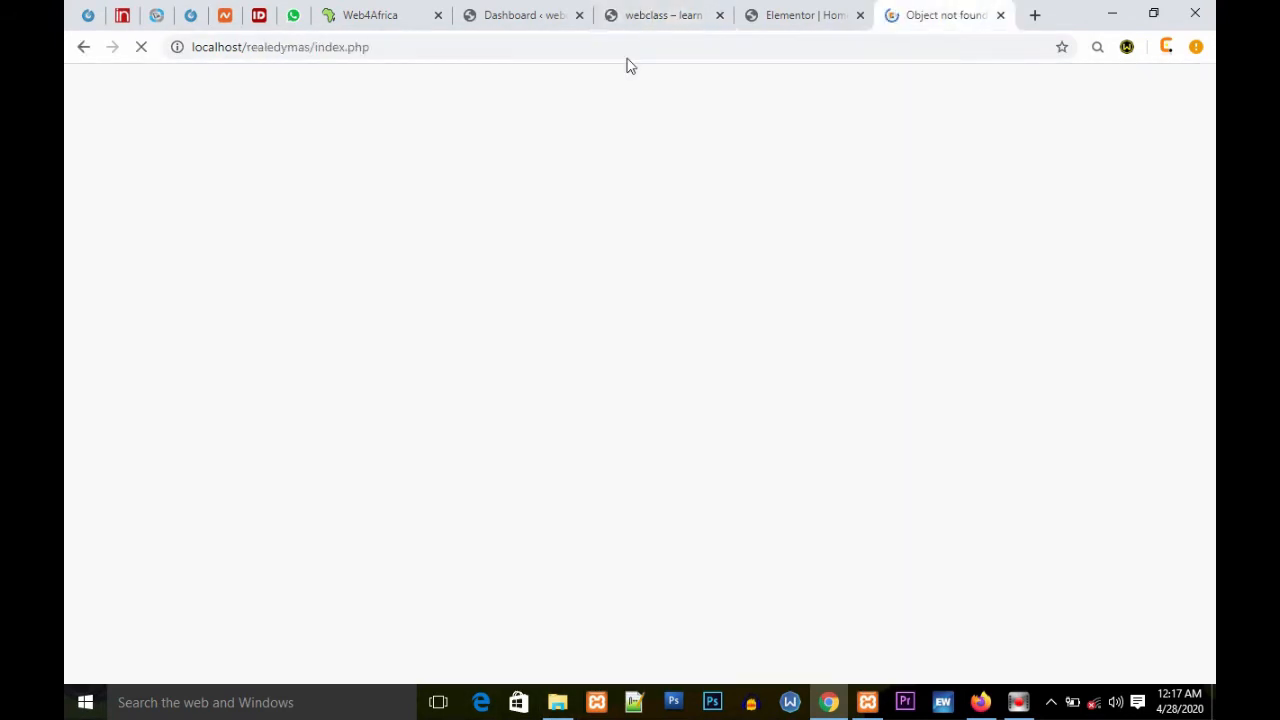
{"action": "left_click", "coordinate": [465, 46]}
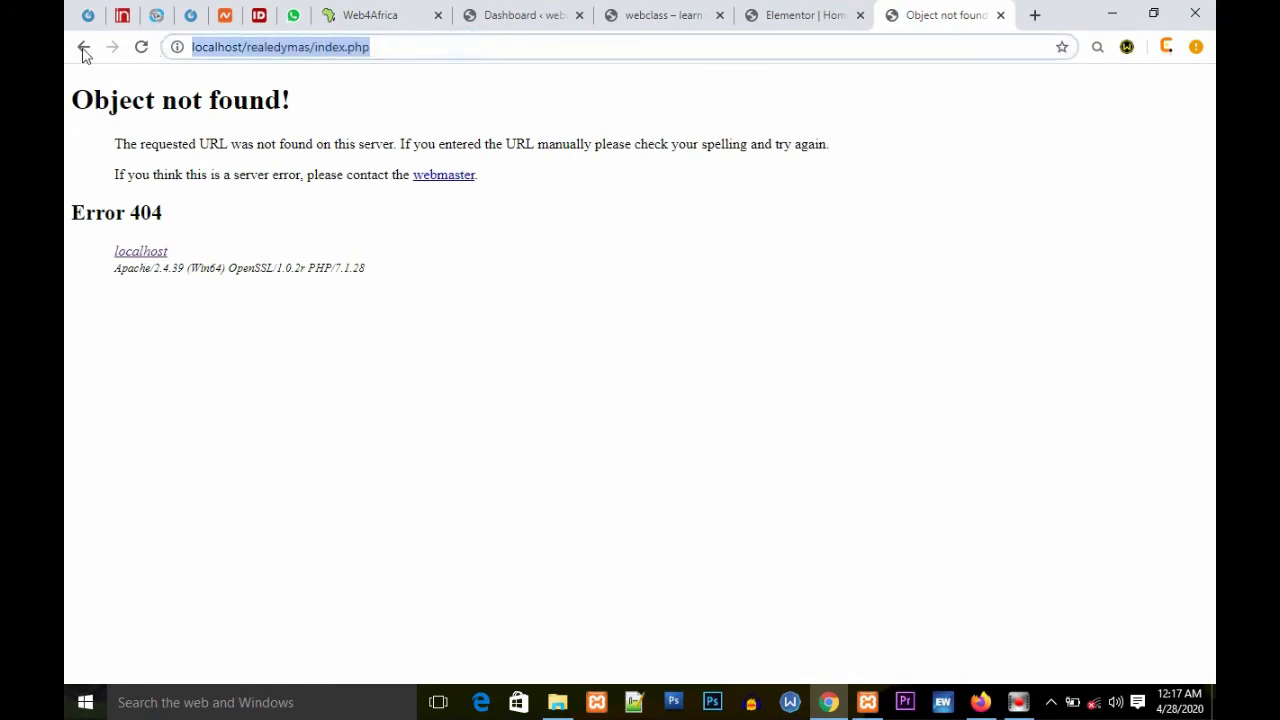
{"action": "left_click", "coordinate": [1001, 15]}
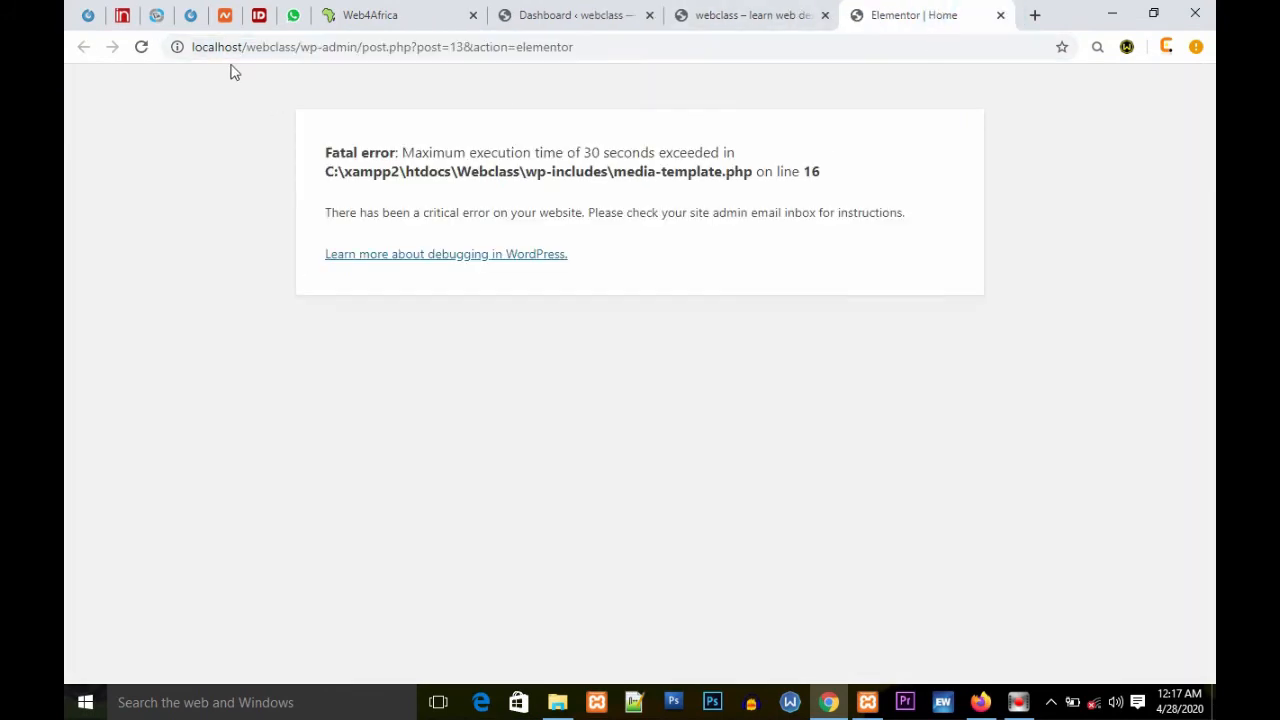
Step: Reload the Elementor editor tab and scroll the webclass homepage back to its top
{"action": "left_click", "coordinate": [140, 48]}
{"action": "left_click", "coordinate": [762, 15]}
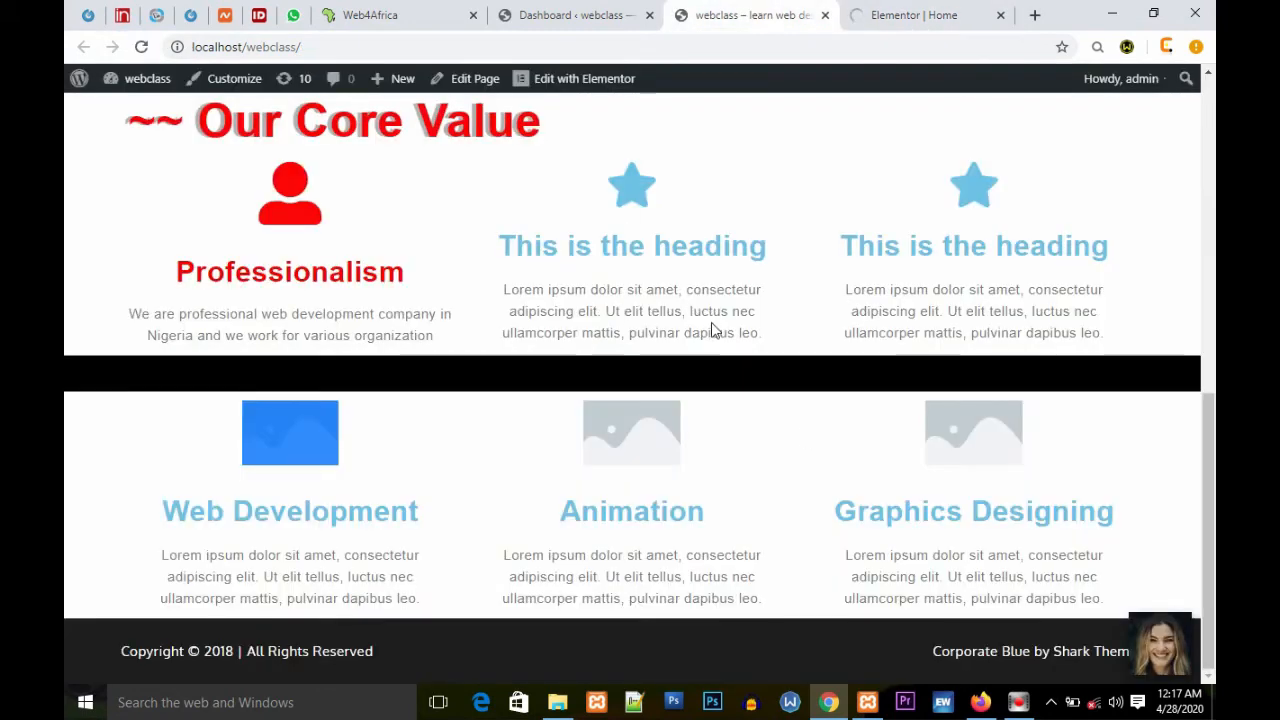
{"action": "scroll", "coordinate": [731, 279], "scroll_direction": "up", "scroll_amount": 5}
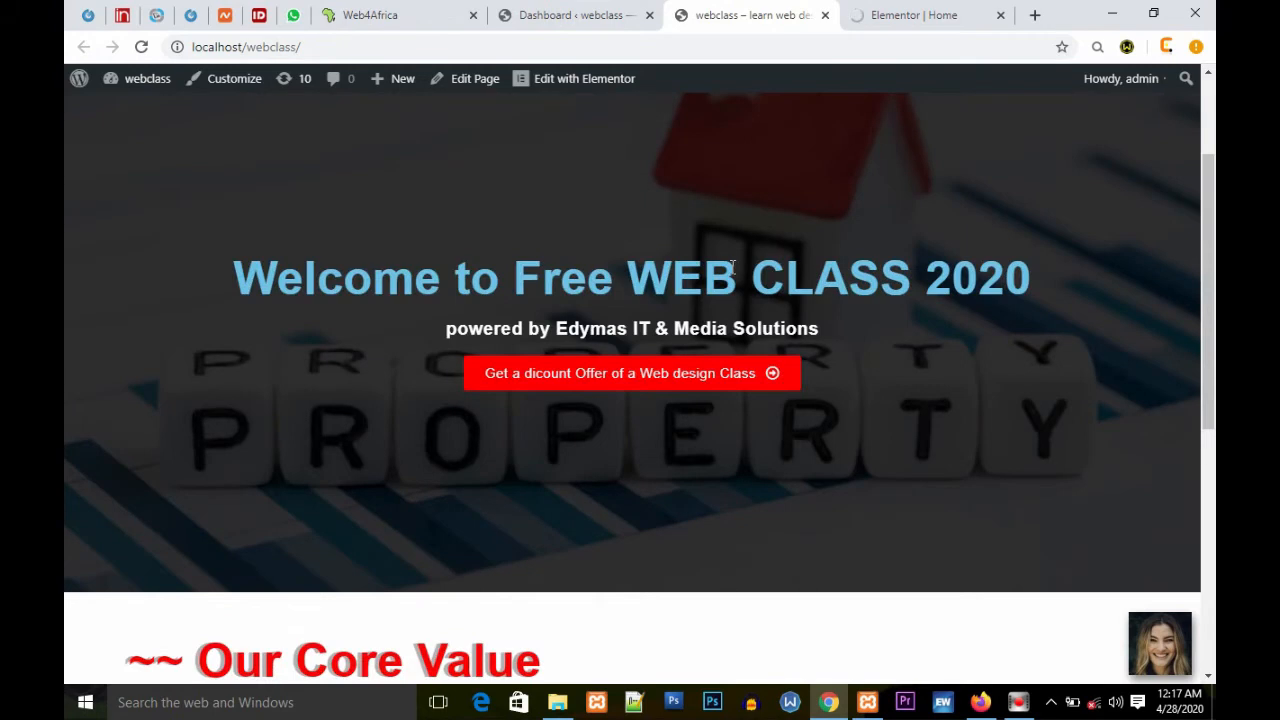
{"action": "scroll", "coordinate": [731, 266], "scroll_direction": "up", "scroll_amount": 2}
{"action": "left_click", "coordinate": [893, 12]}
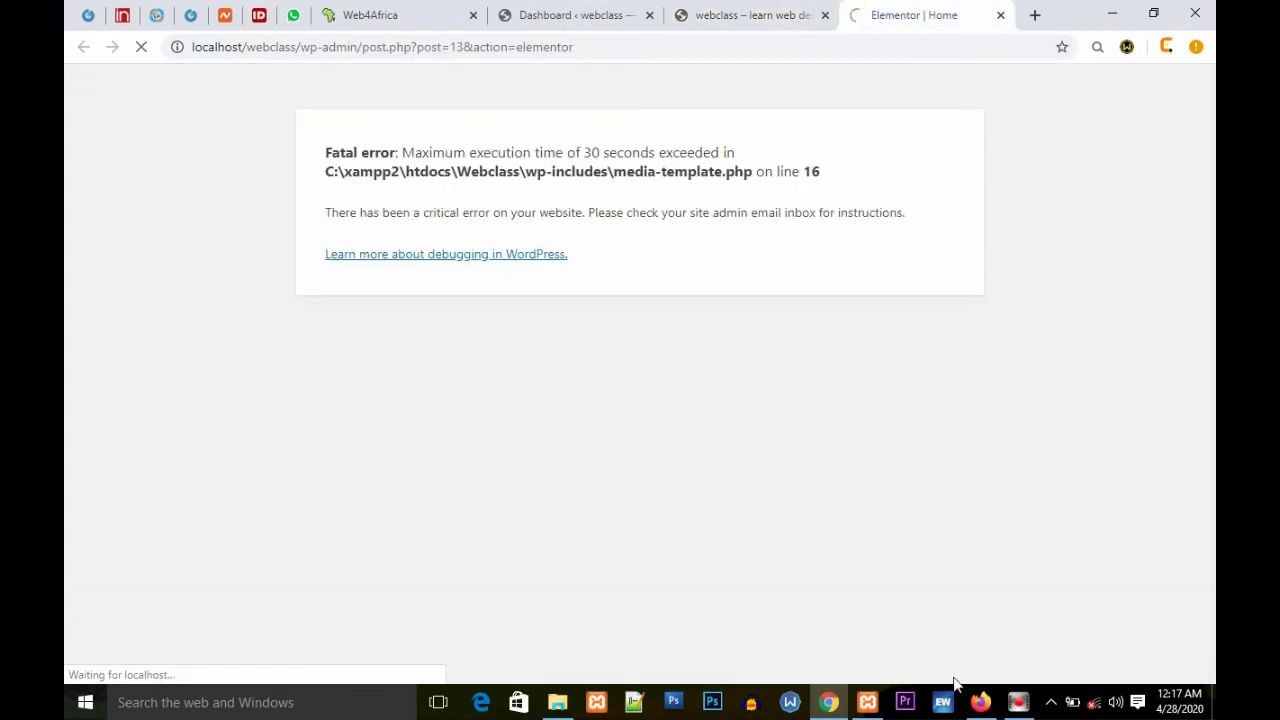
Step: Reload the webclass homepage in Firefox and switch back to Chrome
{"action": "left_click", "coordinate": [980, 702]}
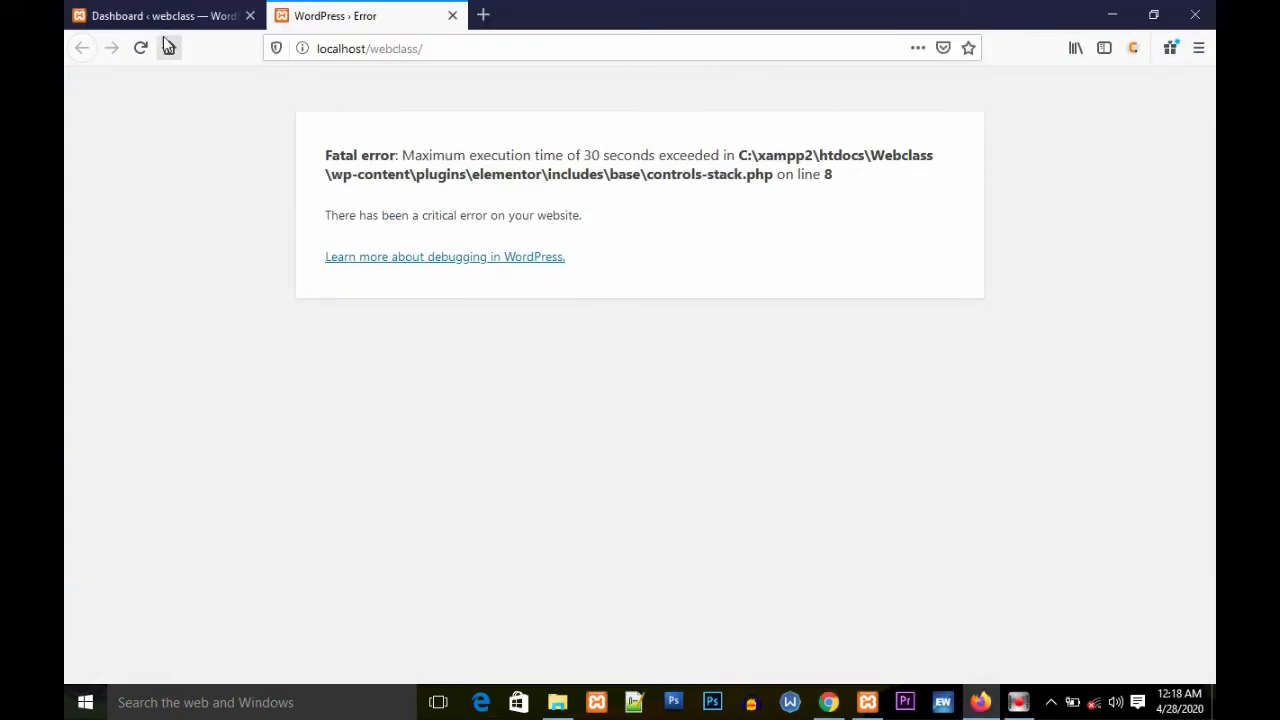
{"action": "left_click", "coordinate": [140, 48]}
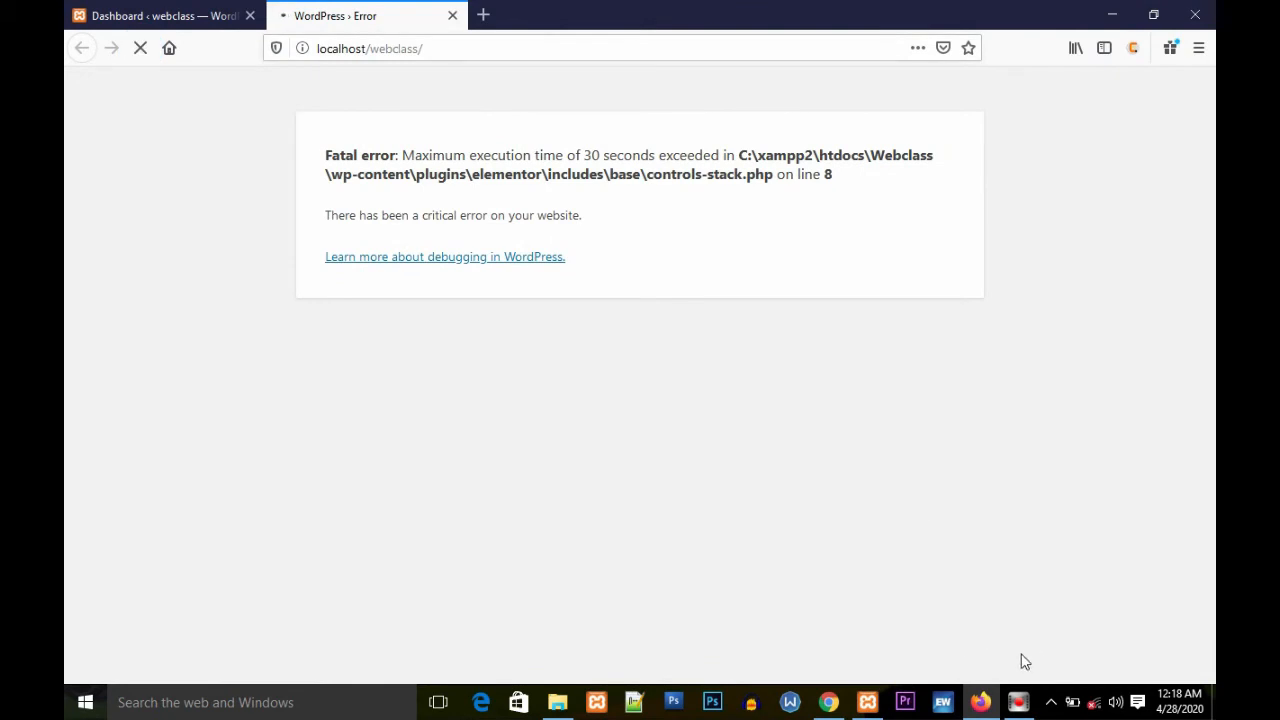
{"action": "left_click", "coordinate": [835, 700]}
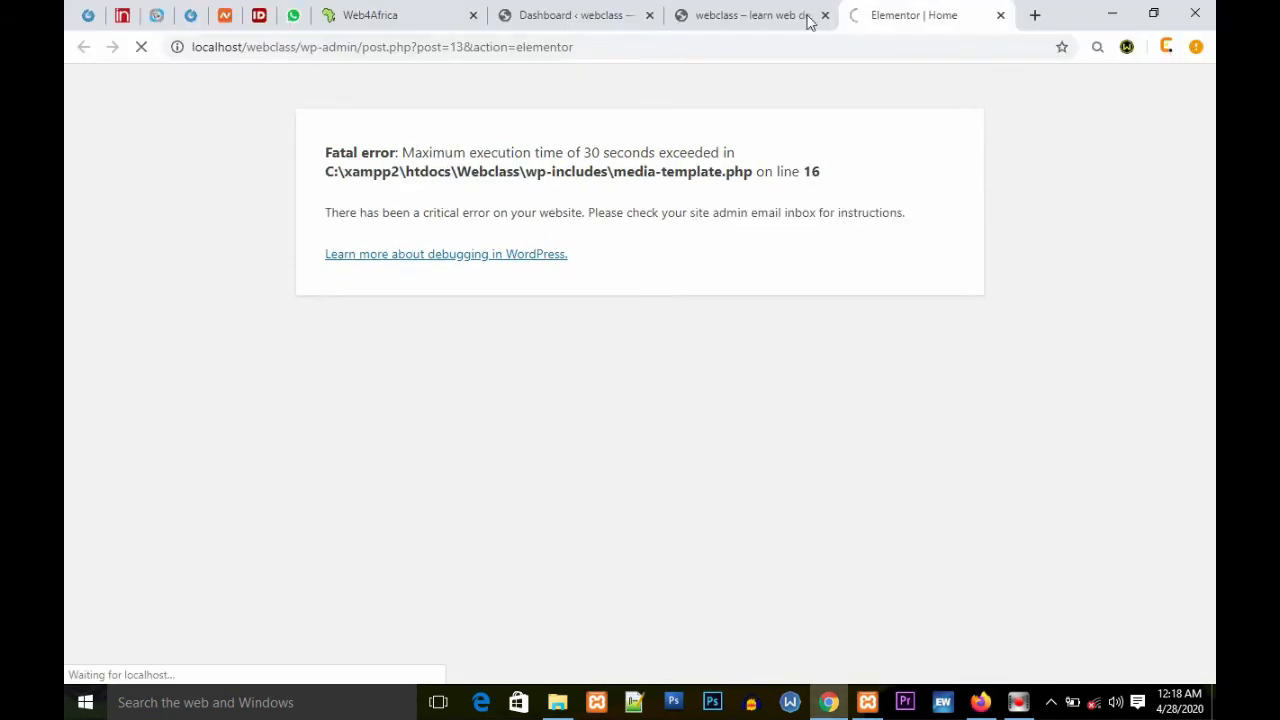
Step: Launch Edit with Elementor again from the webclass homepage's admin bar in a new tab
{"action": "left_click", "coordinate": [725, 12]}
{"action": "left_click", "coordinate": [577, 84]}
{"action": "left_click", "coordinate": [620, 94]}
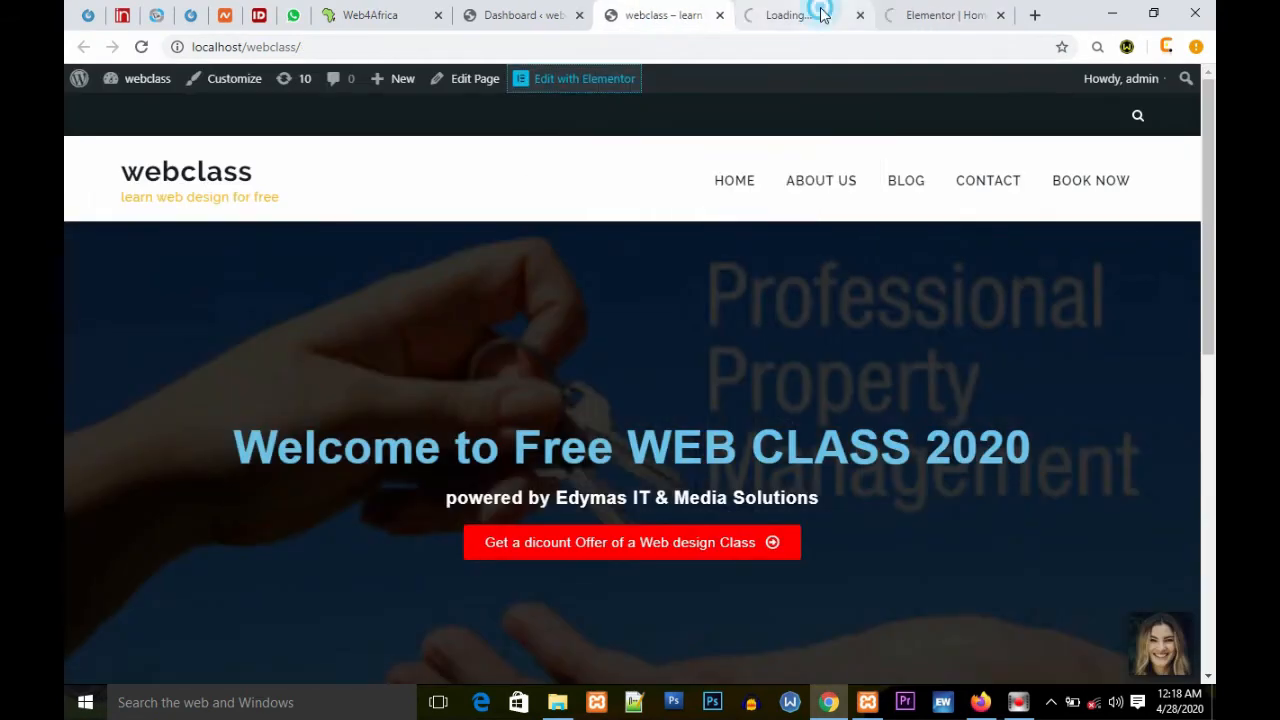
{"action": "left_click", "coordinate": [823, 12]}
{"action": "left_click", "coordinate": [950, 15]}
{"action": "left_click", "coordinate": [766, 17]}
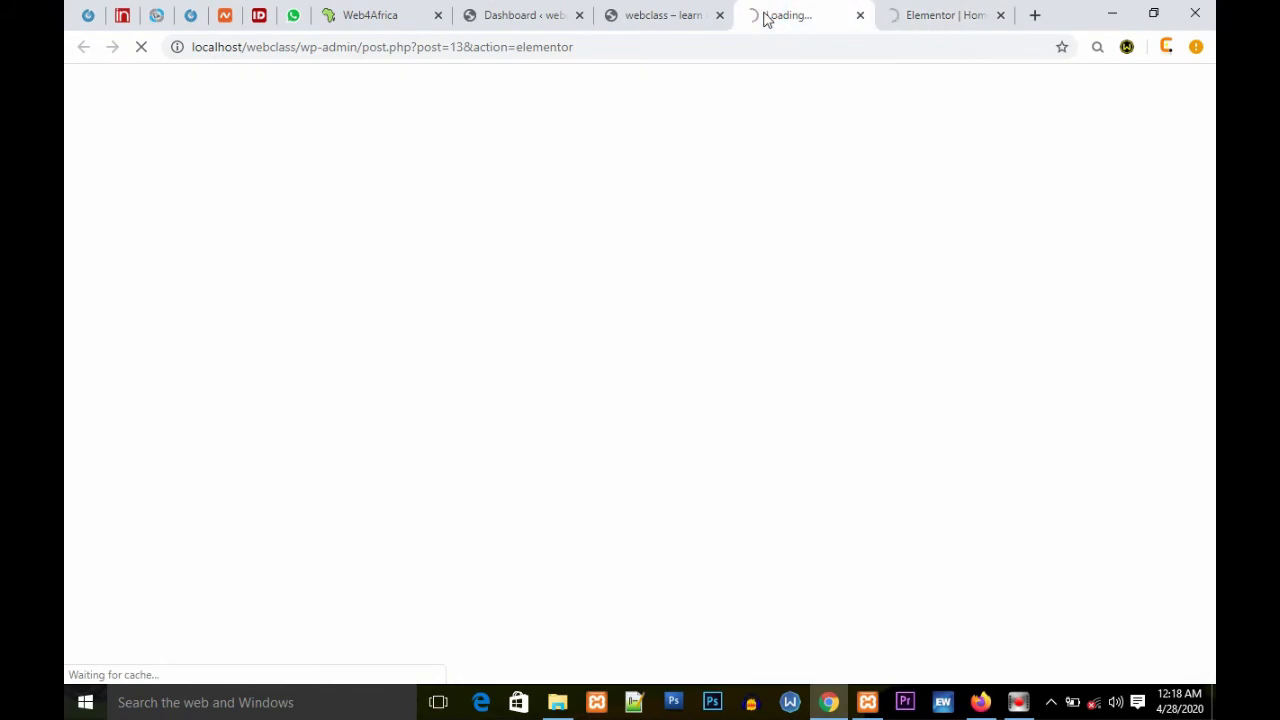
Step: Open the All Pages list in a new tab from the Dashboard
{"action": "left_click", "coordinate": [534, 14]}
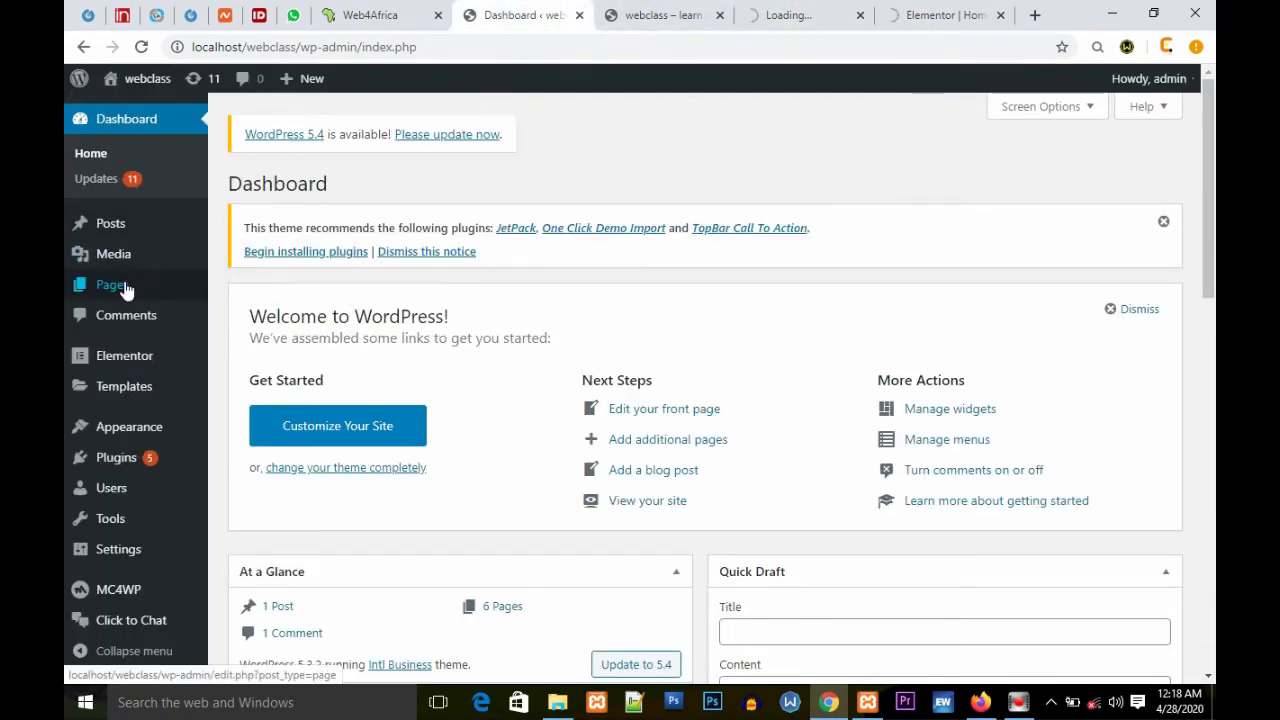
{"action": "mouse_move", "coordinate": [163, 289]}
{"action": "right_click", "coordinate": [229, 288]}
{"action": "left_click", "coordinate": [277, 300]}
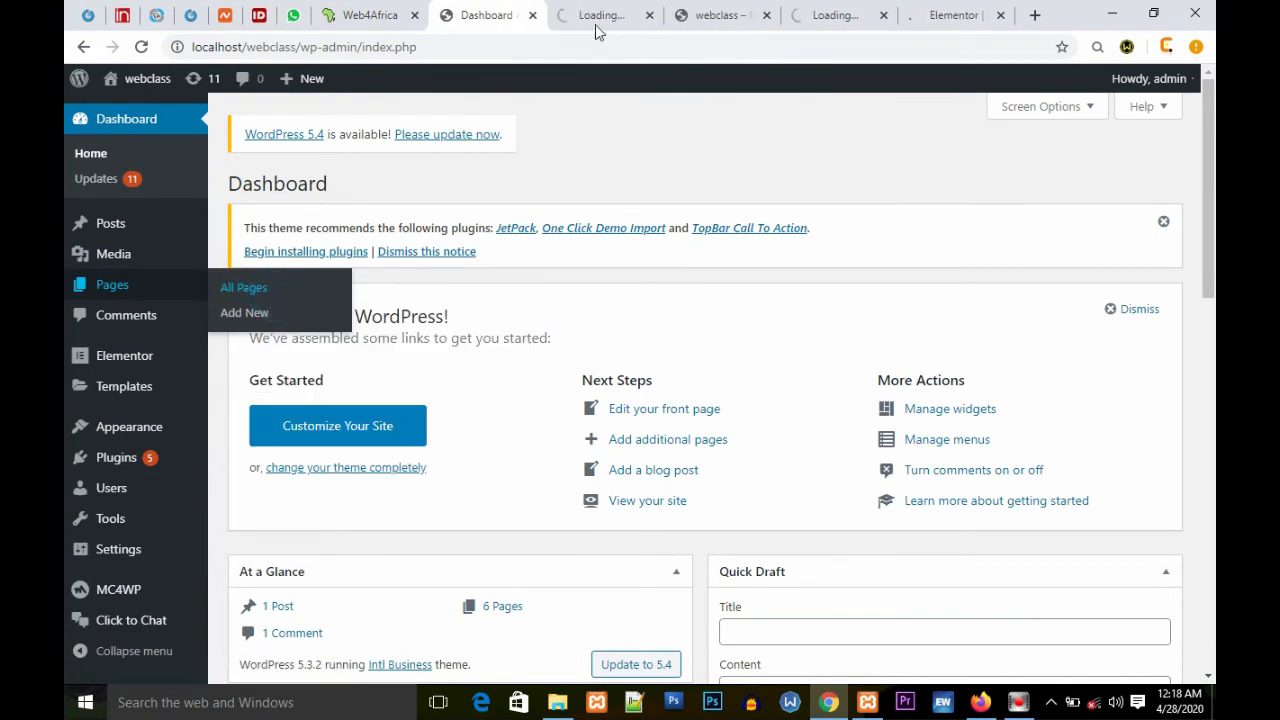
{"action": "left_click", "coordinate": [595, 20]}
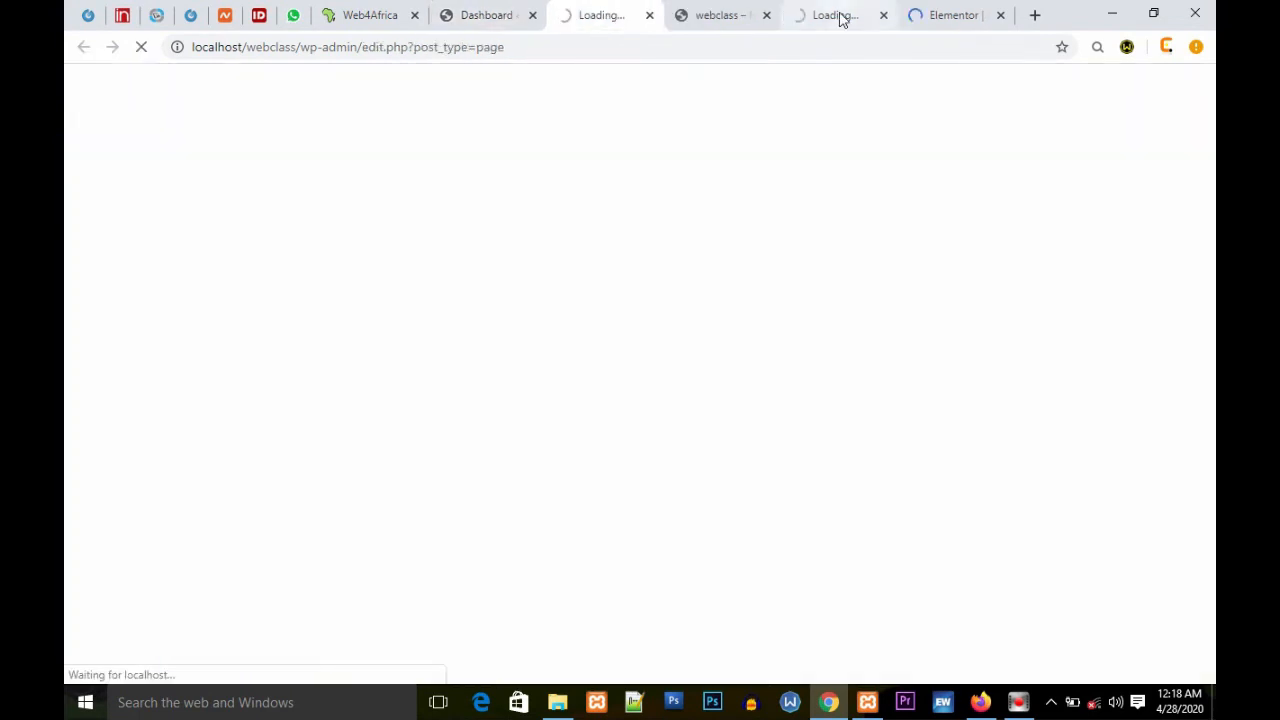
{"action": "left_click", "coordinate": [965, 17]}
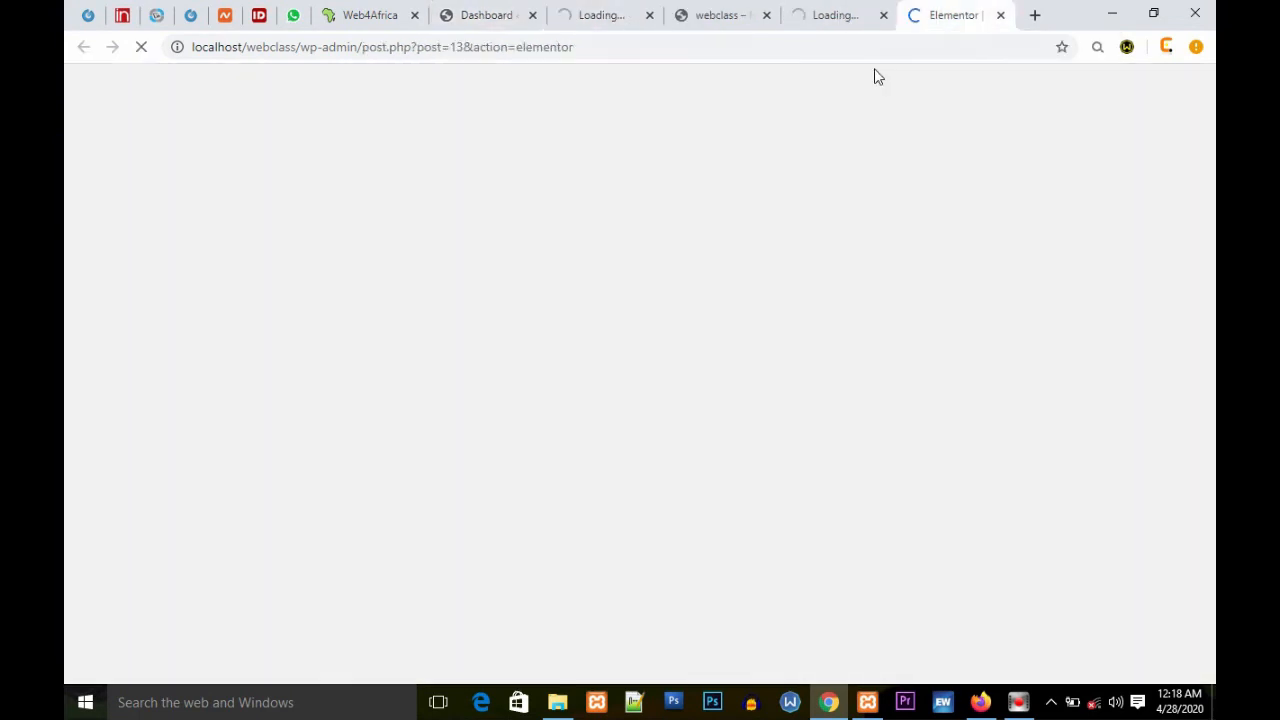
{"action": "left_click", "coordinate": [593, 22]}
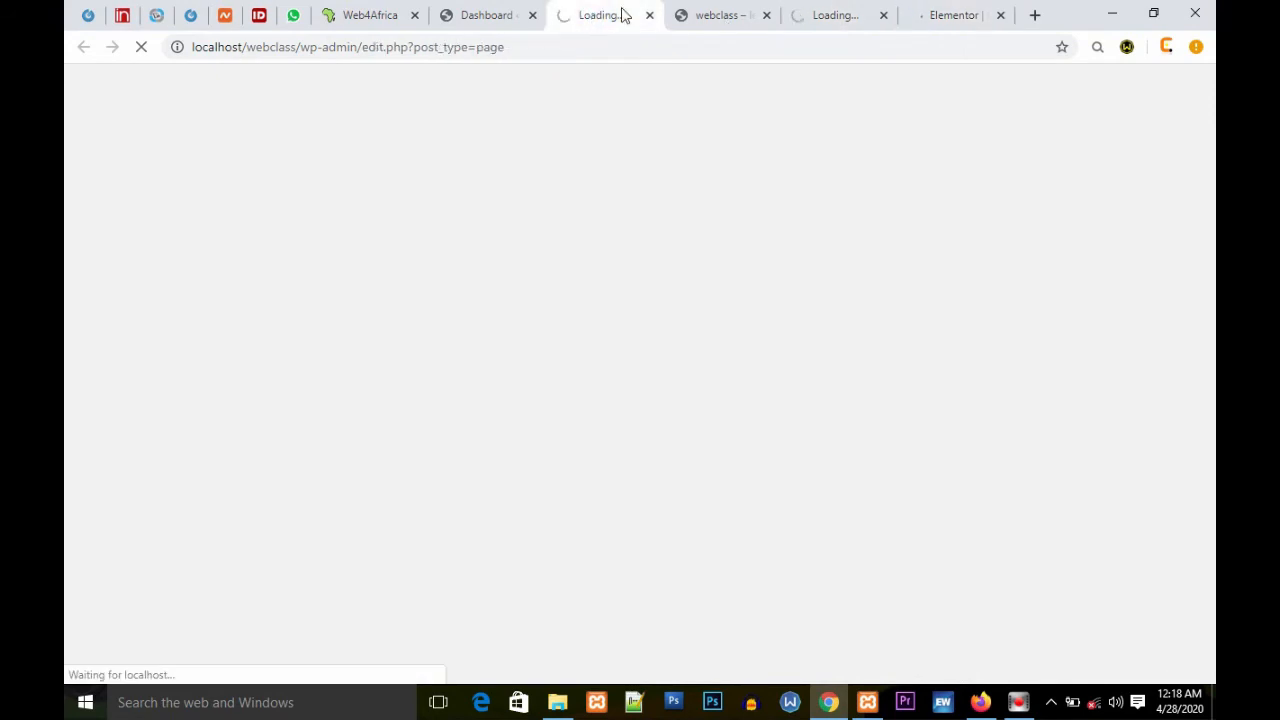
{"action": "left_click", "coordinate": [1116, 14]}
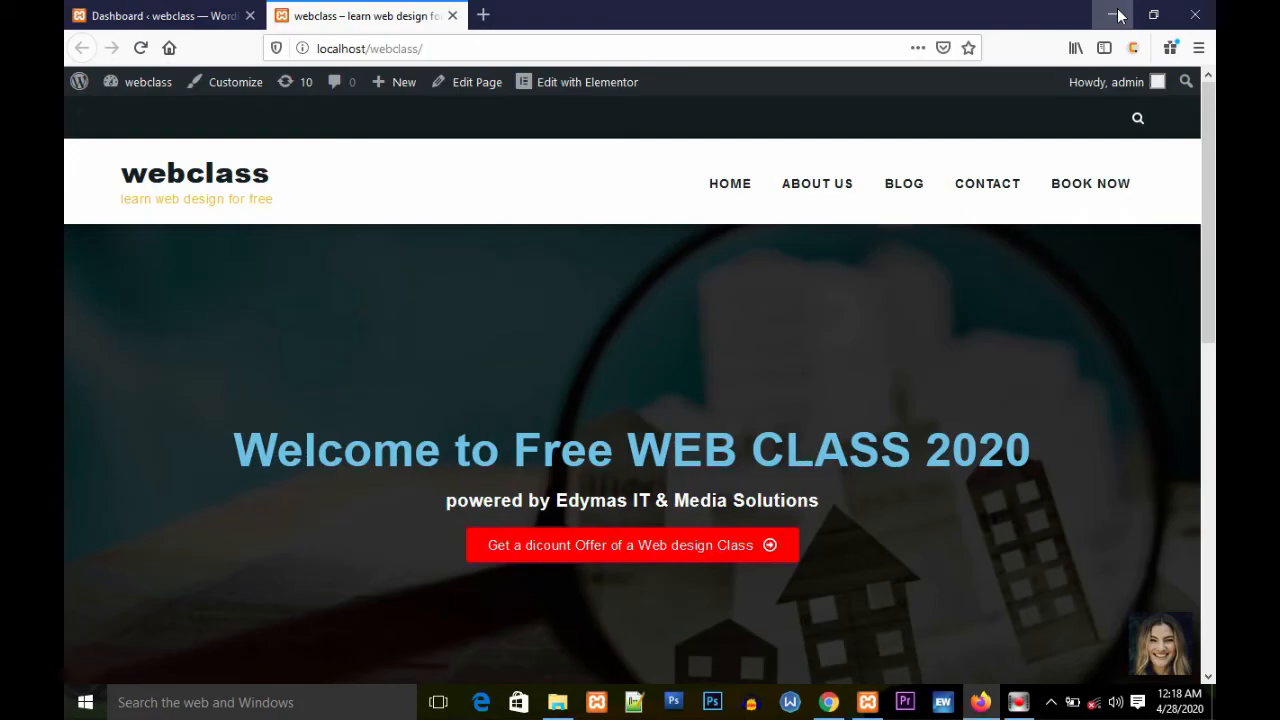
{"action": "left_click", "coordinate": [1116, 14]}
{"action": "right_click", "coordinate": [807, 36]}
{"action": "left_click", "coordinate": [872, 92]}
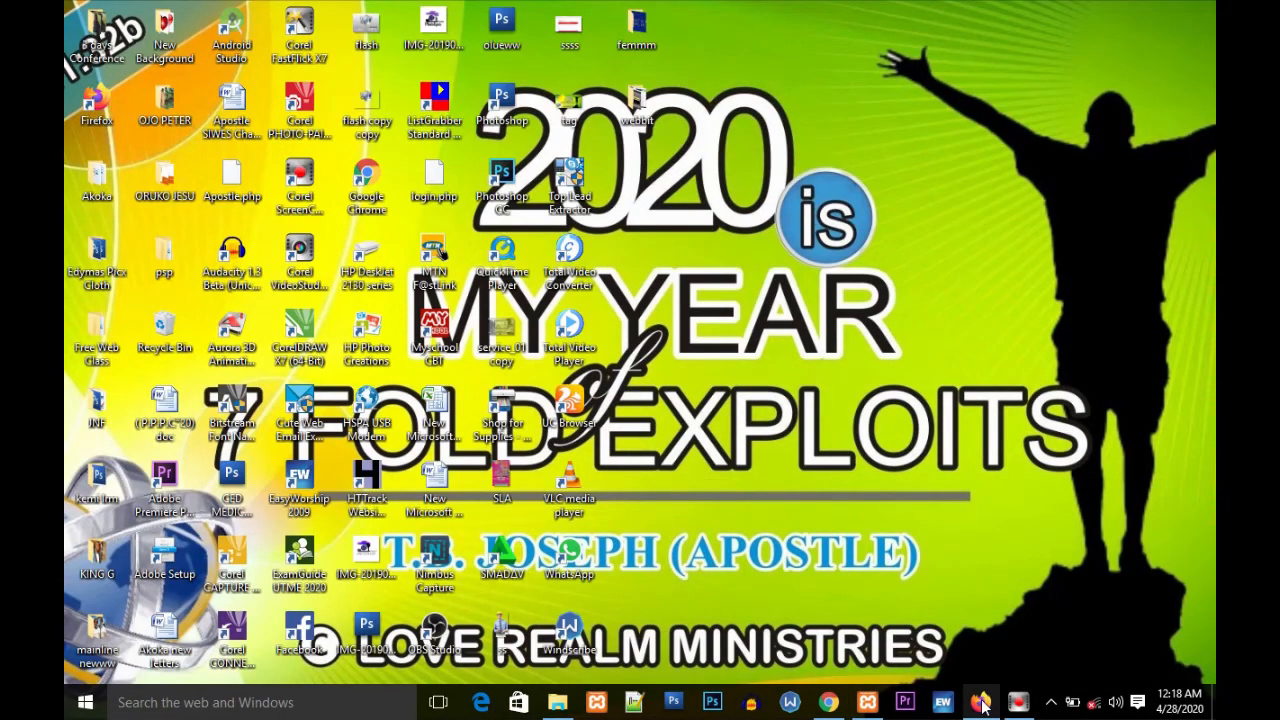
{"action": "left_click", "coordinate": [981, 703]}
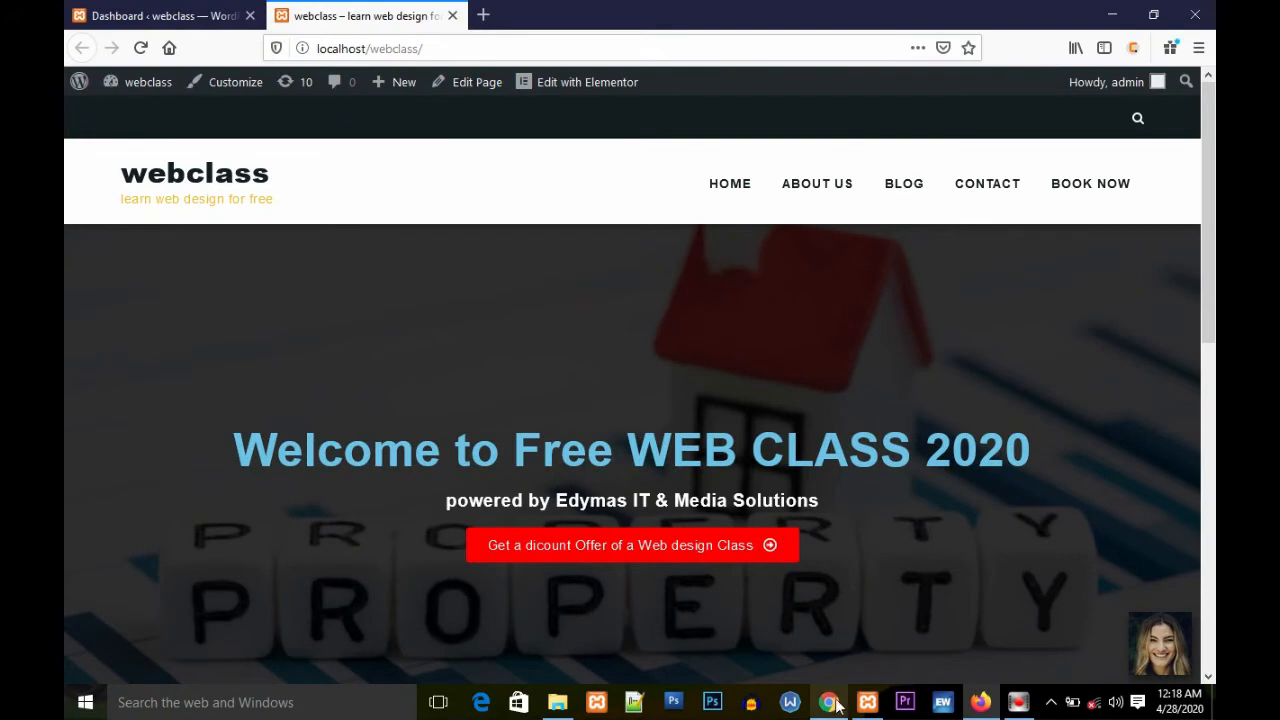
{"action": "left_click", "coordinate": [836, 703]}
Step: Switch between the two Elementor editor tabs to watch them loading
{"action": "left_click", "coordinate": [952, 14]}
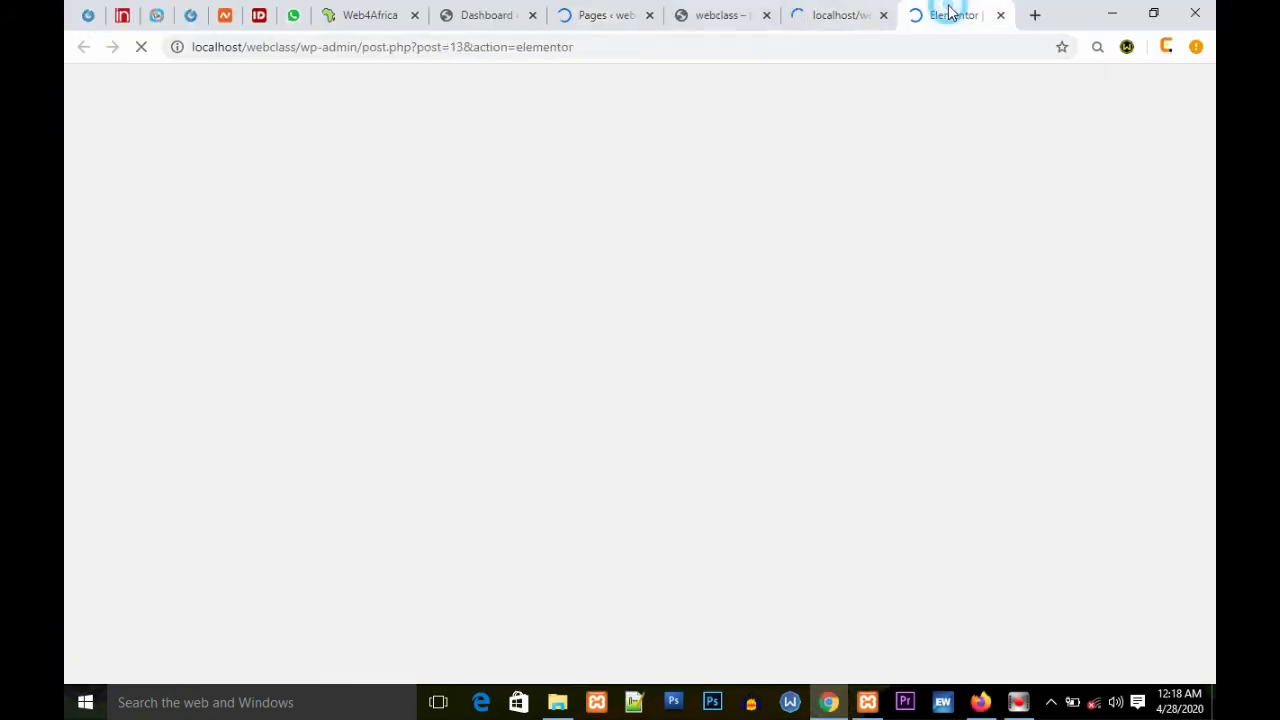
{"action": "left_click", "coordinate": [830, 22]}
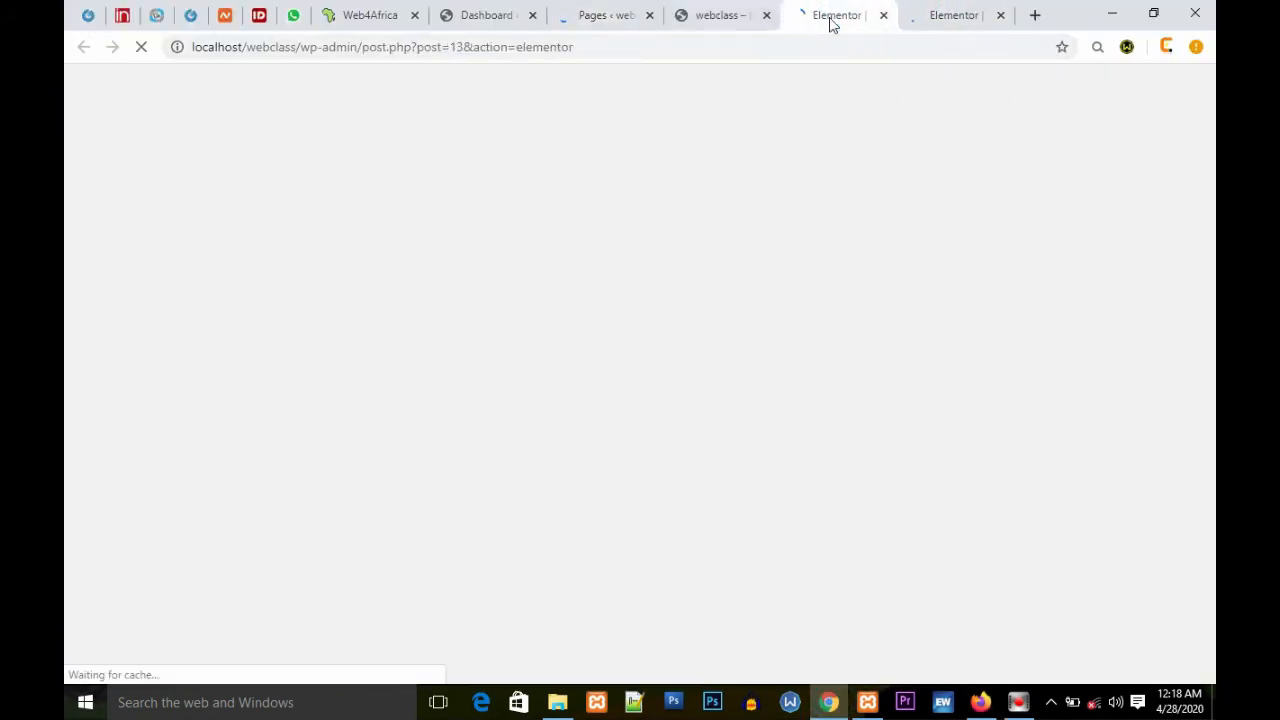
{"action": "left_click", "coordinate": [944, 16]}
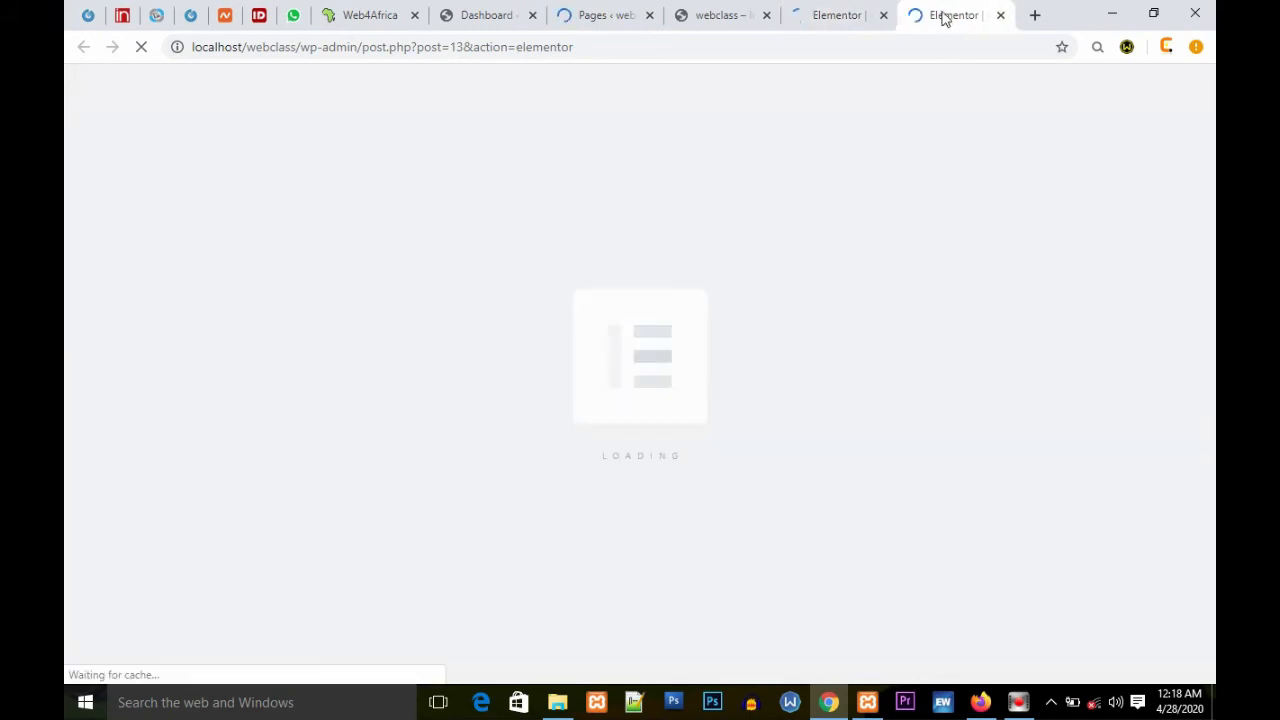
{"action": "left_click", "coordinate": [838, 14]}
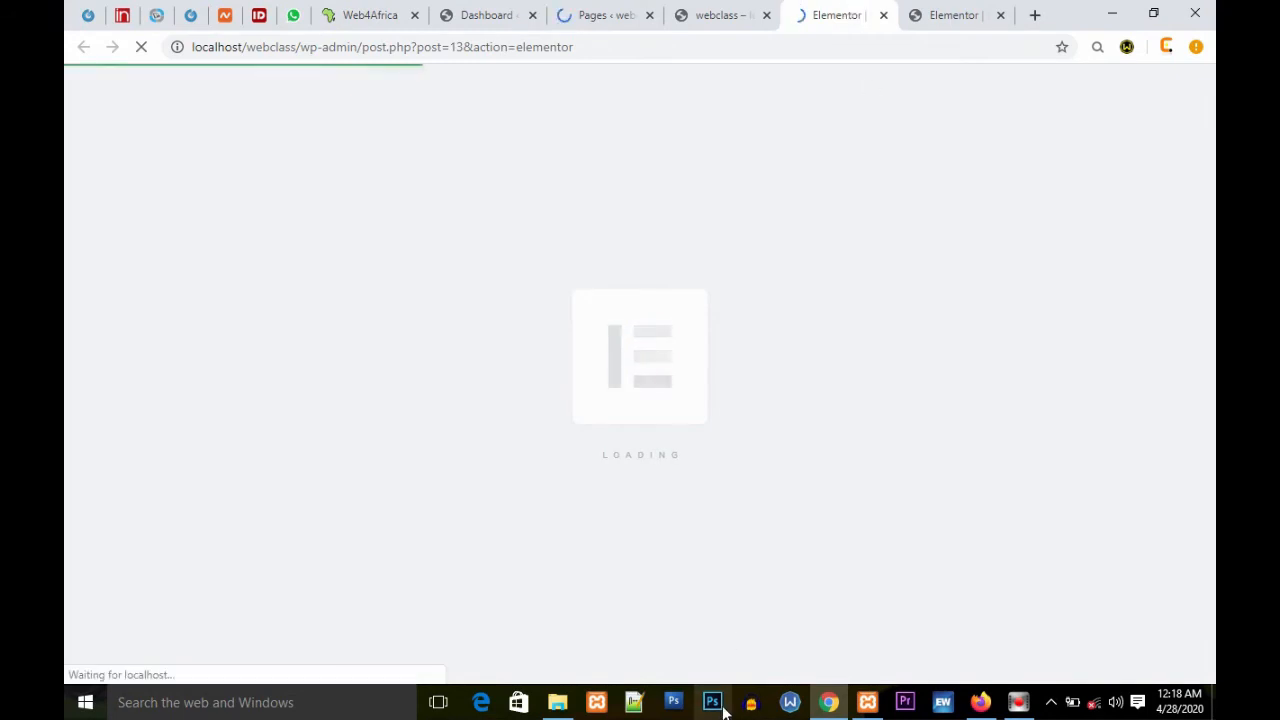
{"action": "left_click", "coordinate": [930, 12]}
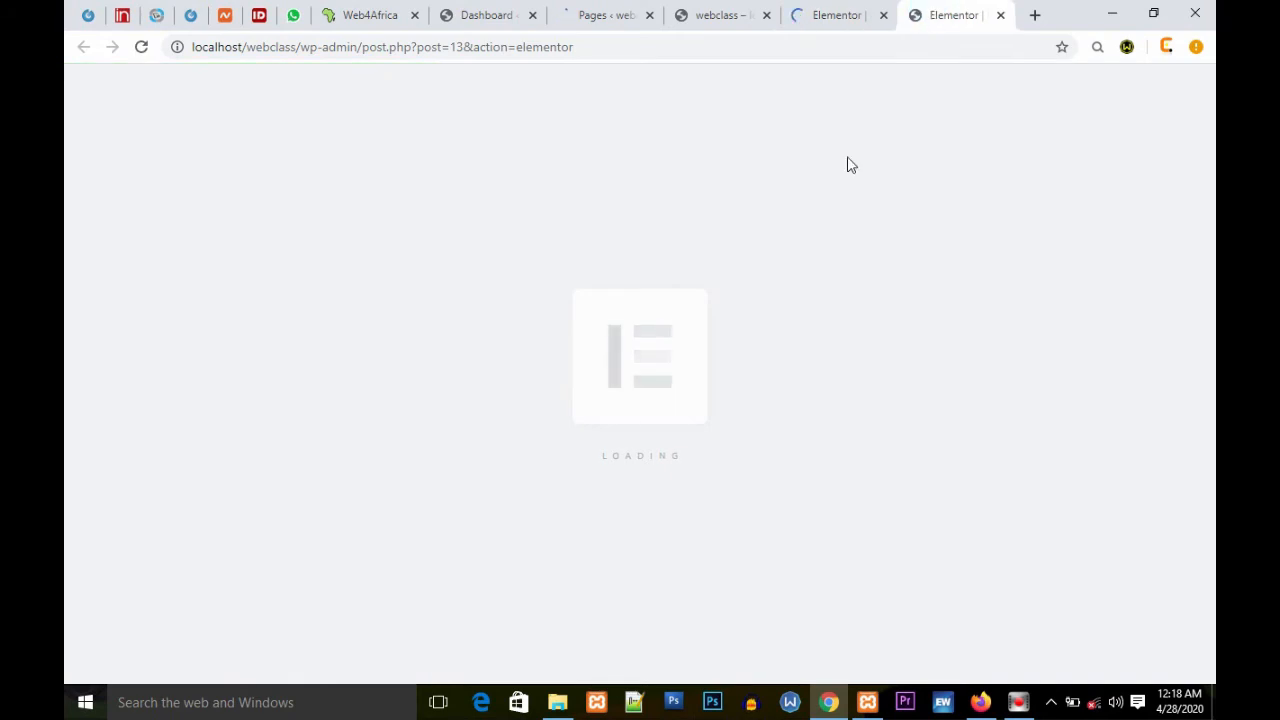
{"action": "left_click", "coordinate": [830, 22]}
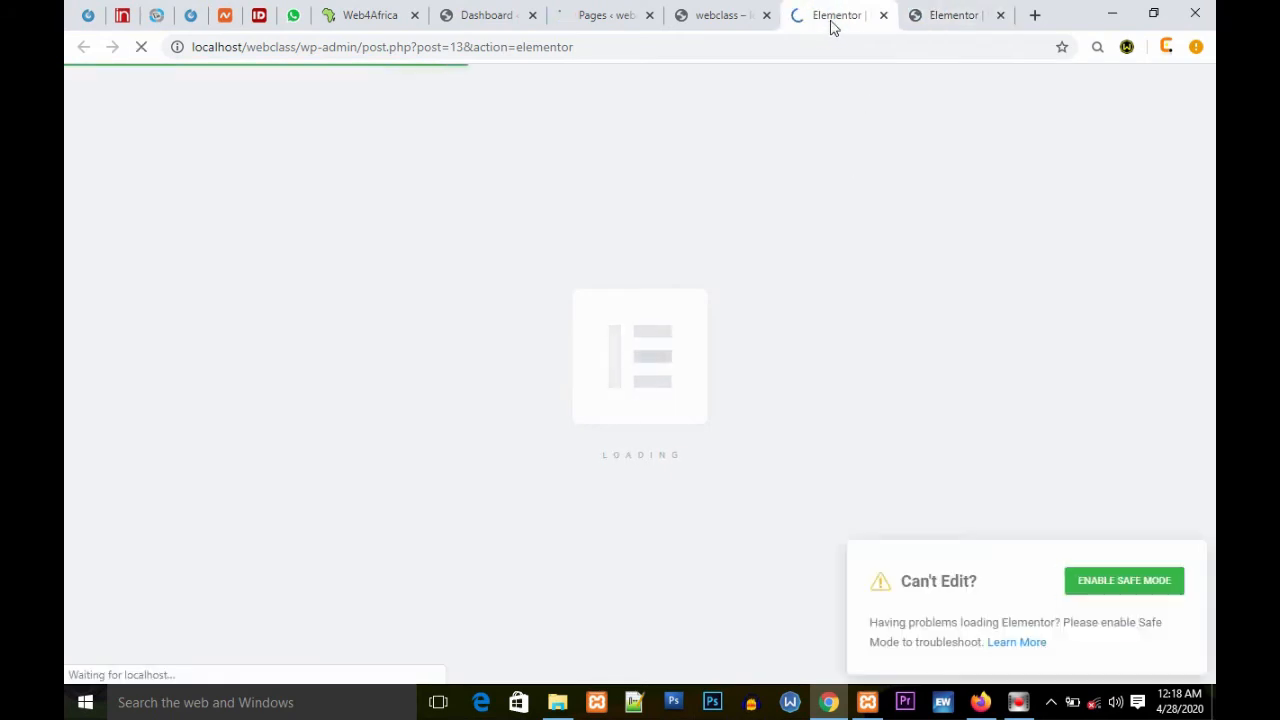
Step: Switch among the two Elementor editor tabs and the webclass homepage tab to compare their loading
{"action": "left_click", "coordinate": [930, 16]}
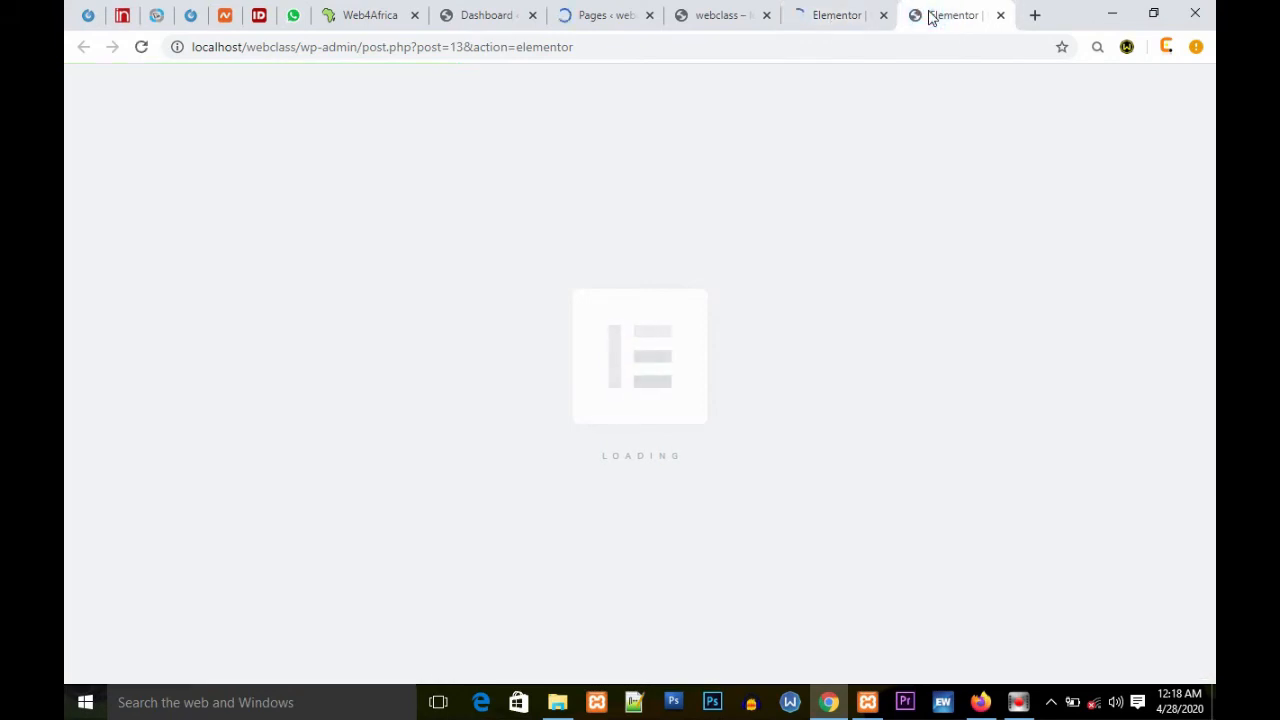
{"action": "left_click", "coordinate": [840, 15]}
{"action": "left_click", "coordinate": [920, 15]}
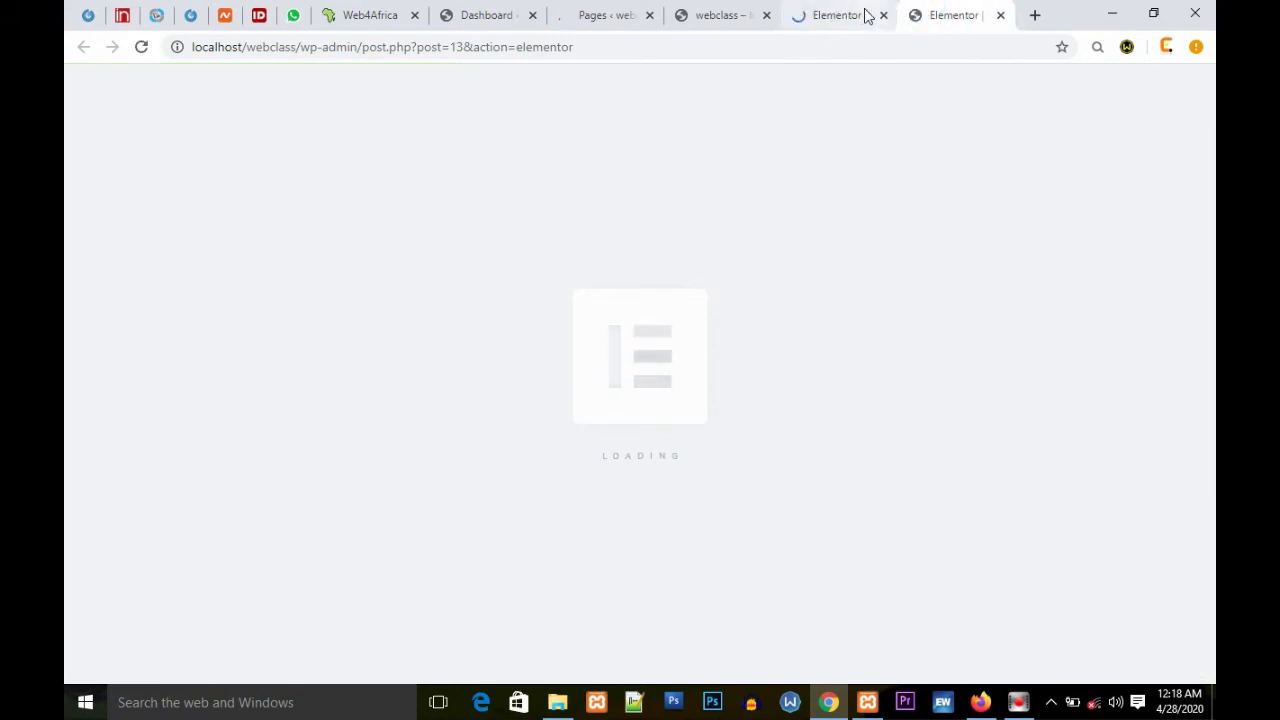
{"action": "left_click", "coordinate": [709, 18]}
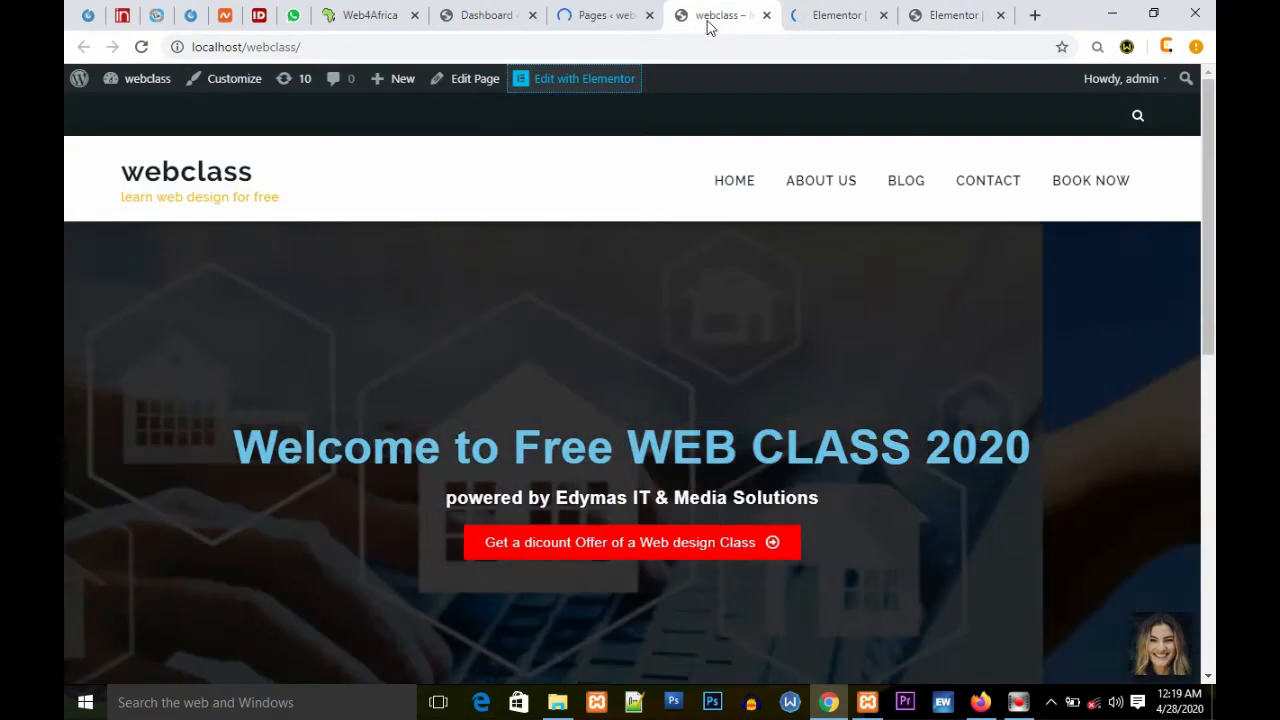
{"action": "scroll", "coordinate": [778, 284], "scroll_direction": "down", "scroll_amount": 7}
{"action": "scroll", "coordinate": [777, 288], "scroll_direction": "up", "scroll_amount": 7}
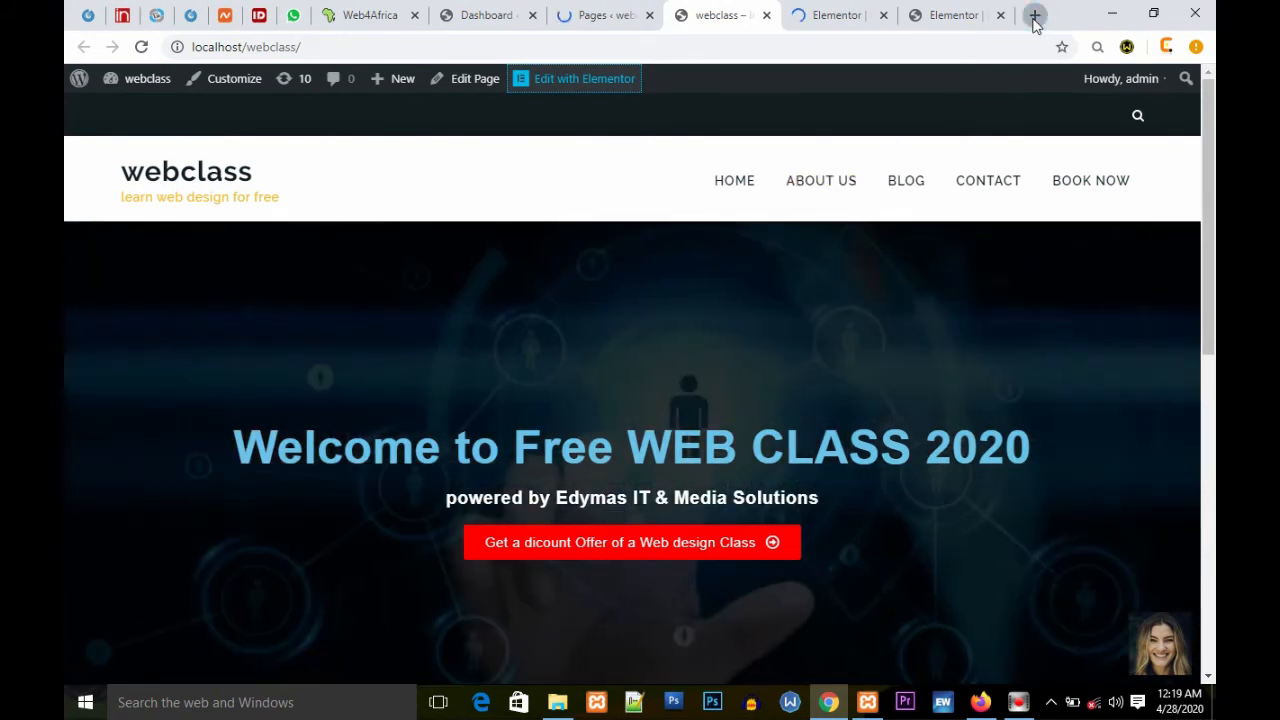
{"action": "left_click", "coordinate": [1035, 16]}
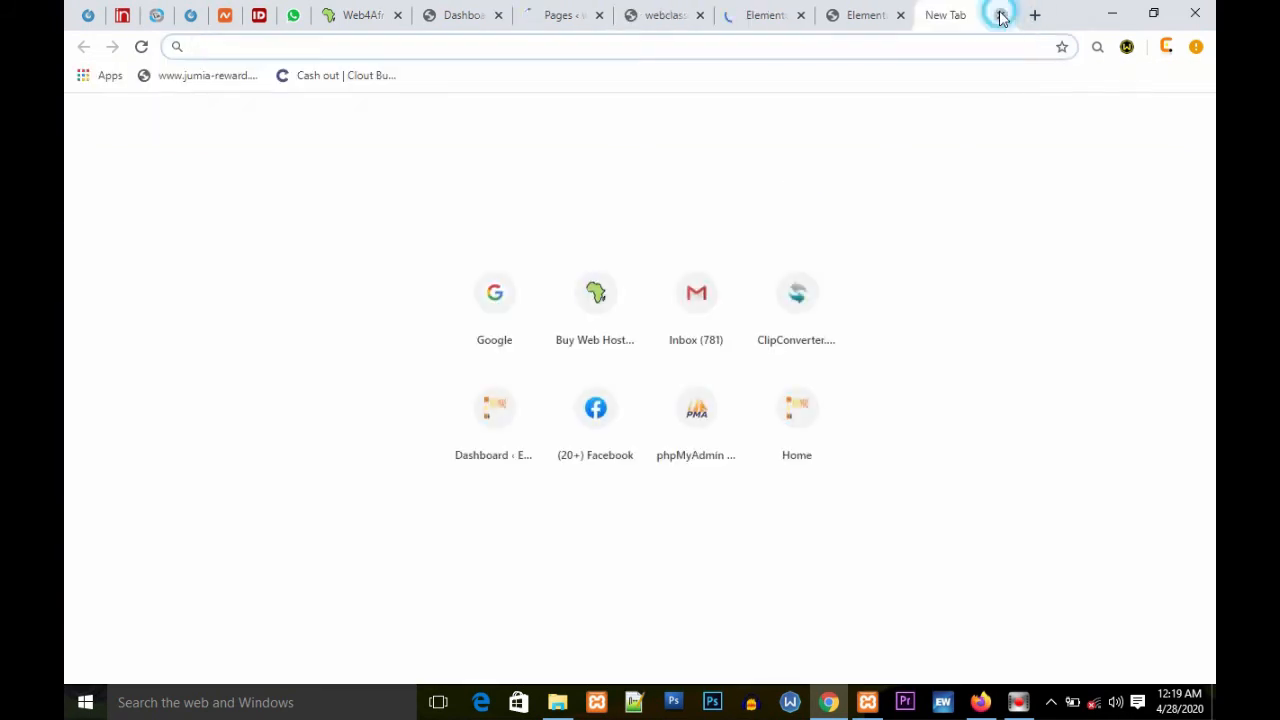
{"action": "left_click", "coordinate": [1001, 15]}
{"action": "left_click", "coordinate": [929, 16]}
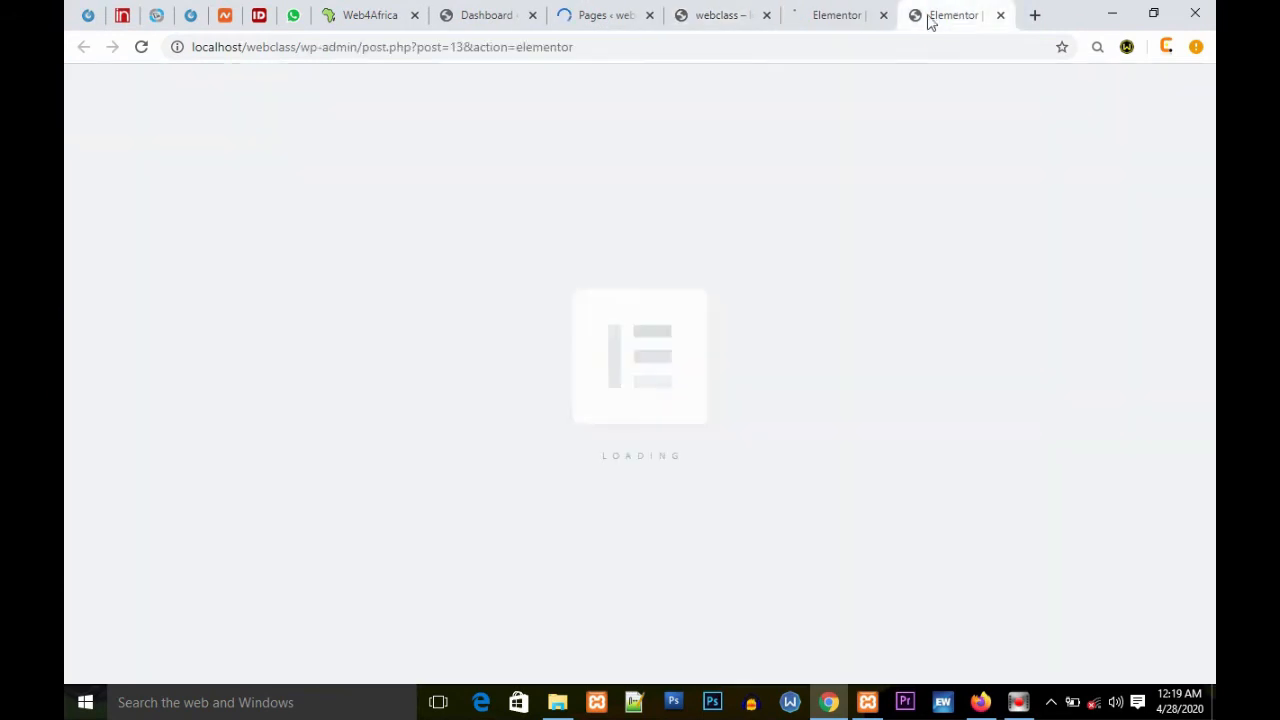
Step: Keep switching between the two Elementor editor tabs, selecting the editor address, while waiting for the editor to load
{"action": "left_click", "coordinate": [845, 17]}
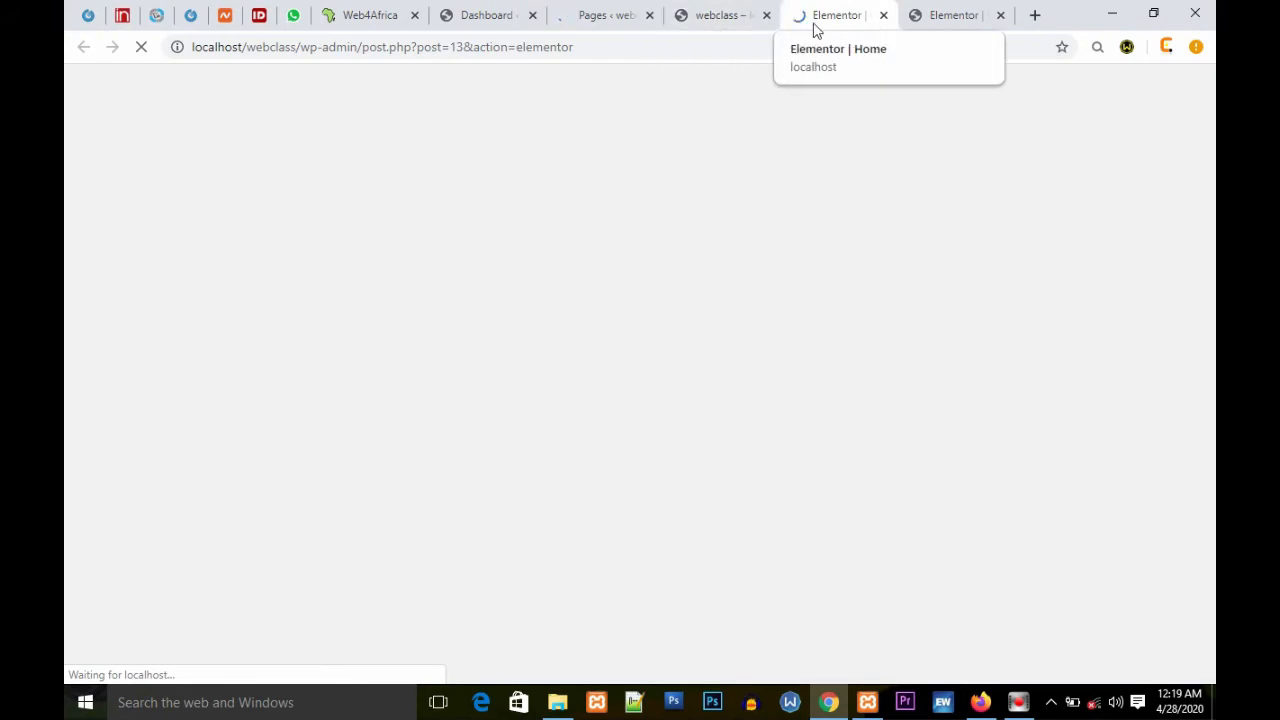
{"action": "left_click_drag", "start_coordinate": [571, 46], "coordinate": [165, 47]}
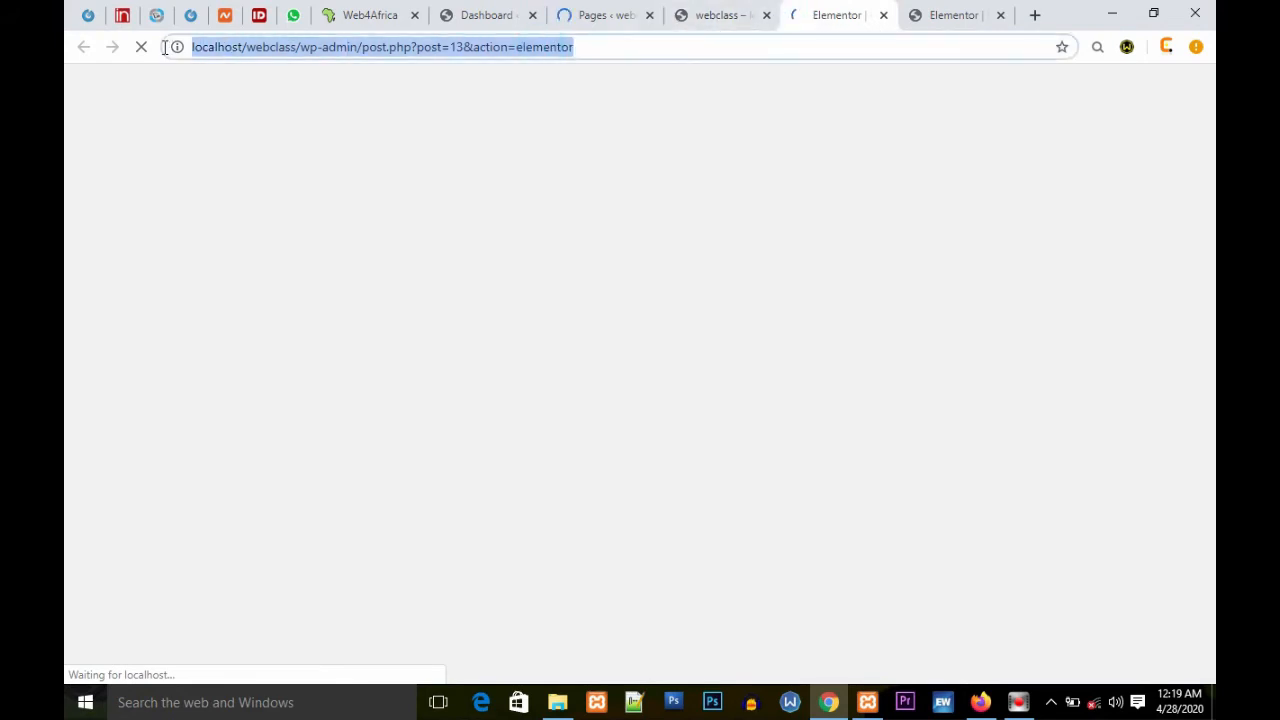
{"action": "left_click_drag", "start_coordinate": [652, 46], "coordinate": [190, 47]}
{"action": "left_click", "coordinate": [634, 46]}
{"action": "left_click", "coordinate": [926, 17]}
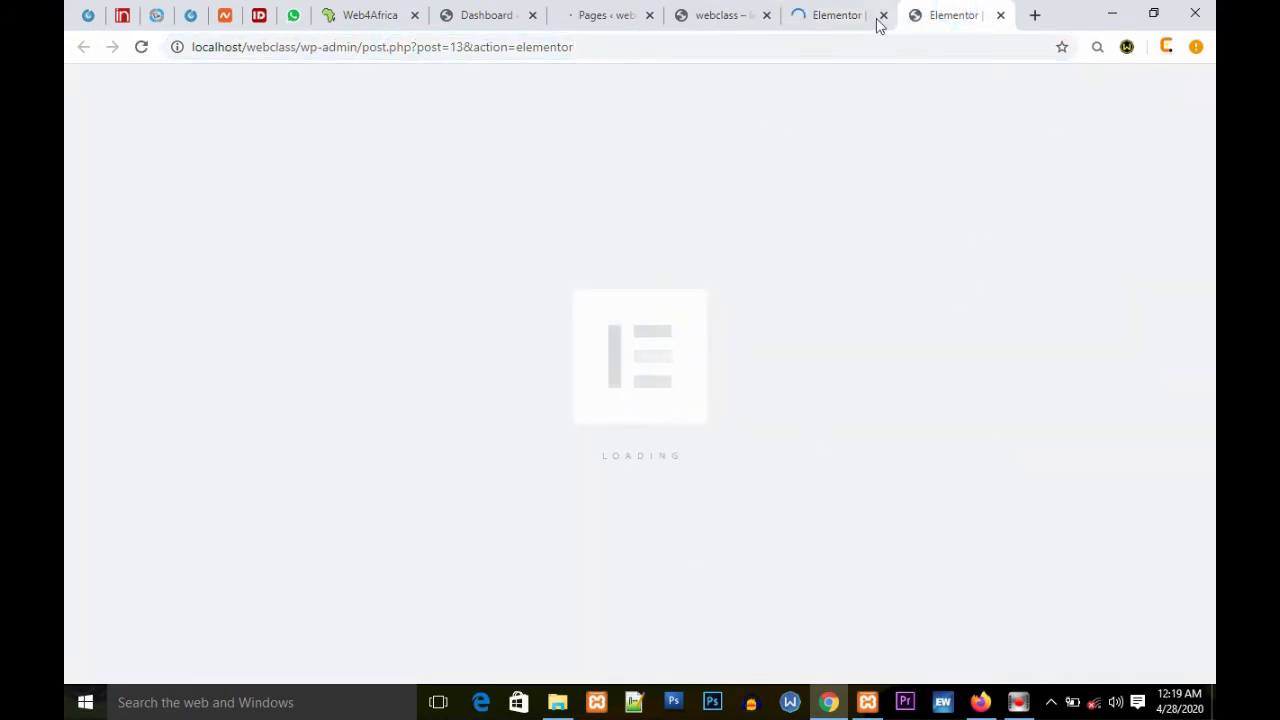
{"action": "left_click", "coordinate": [812, 15]}
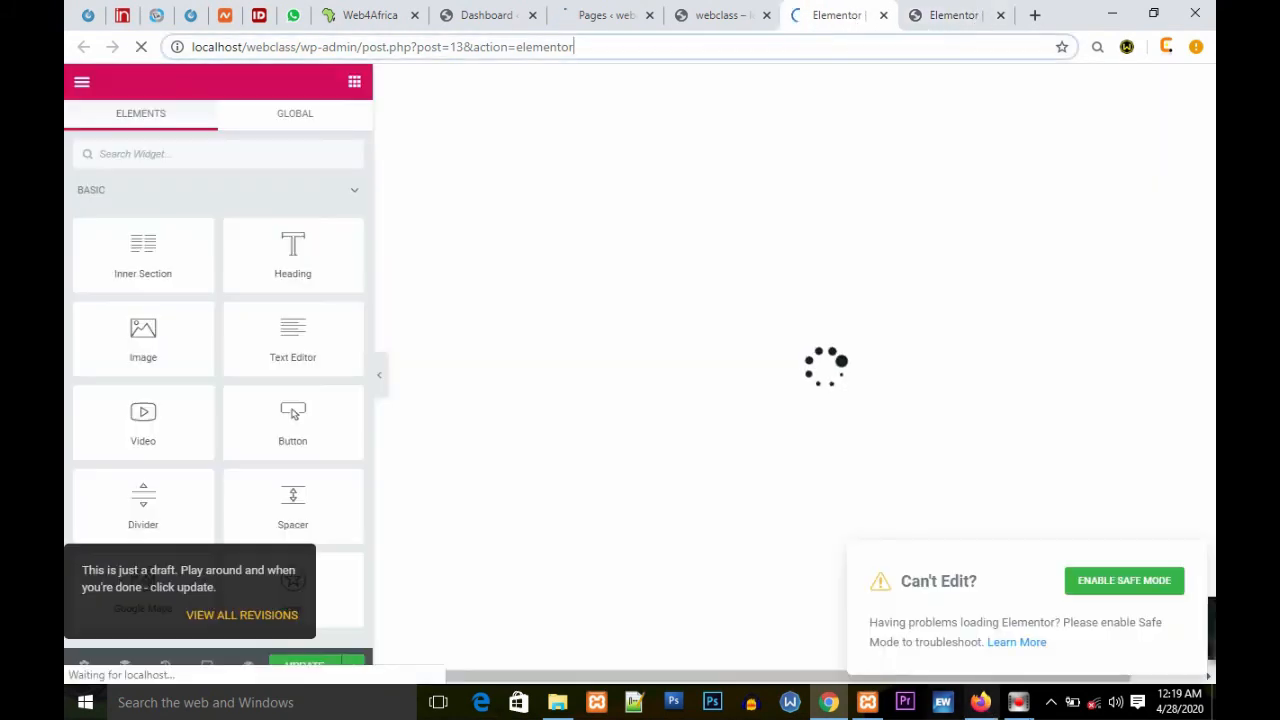
{"action": "left_click", "coordinate": [922, 16]}
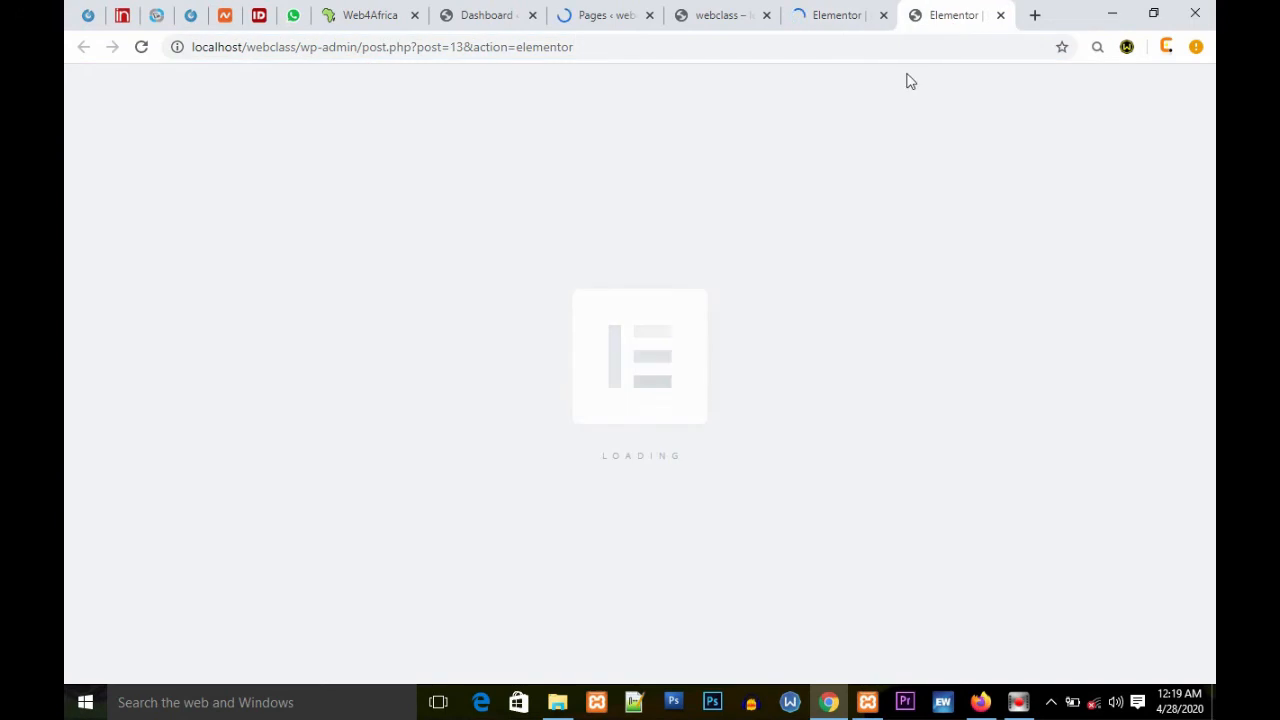
{"action": "left_click", "coordinate": [829, 18]}
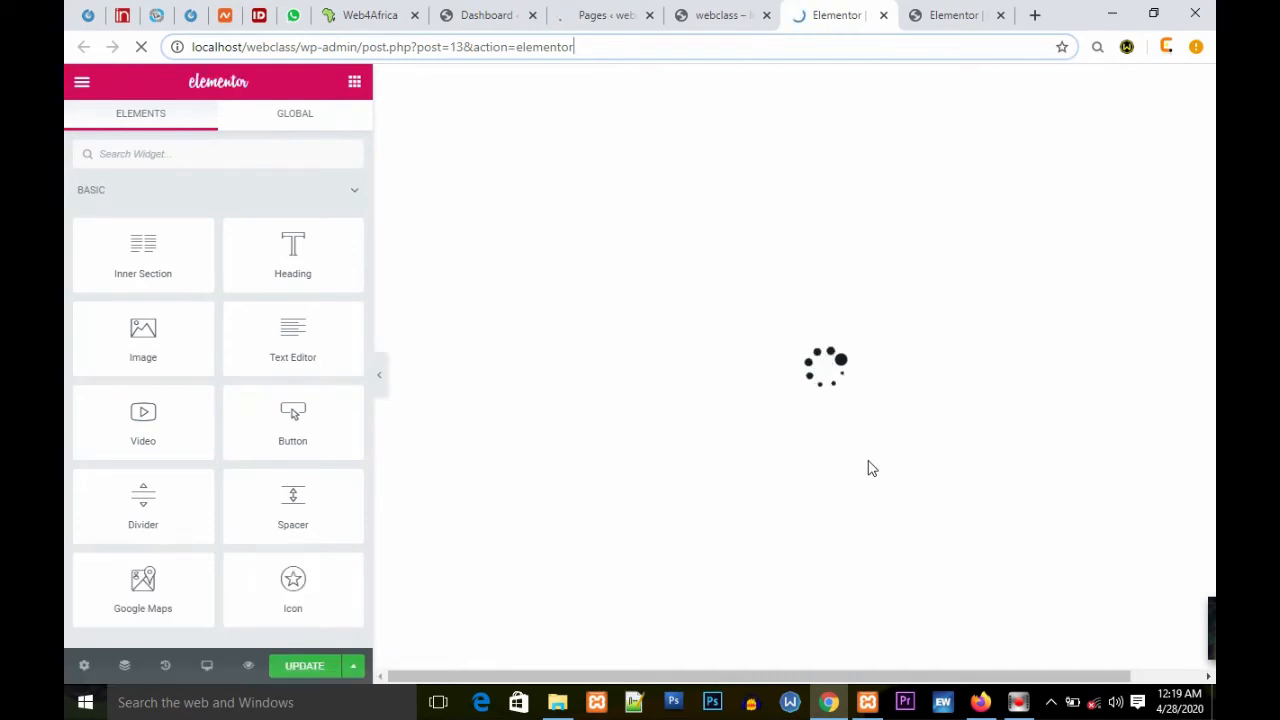
Step: Scroll through the loaded Elementor editor canvas to inspect the page sections
{"action": "scroll", "coordinate": [868, 469], "scroll_direction": "down", "scroll_amount": 5}
{"action": "scroll", "coordinate": [869, 468], "scroll_direction": "down", "scroll_amount": 7}
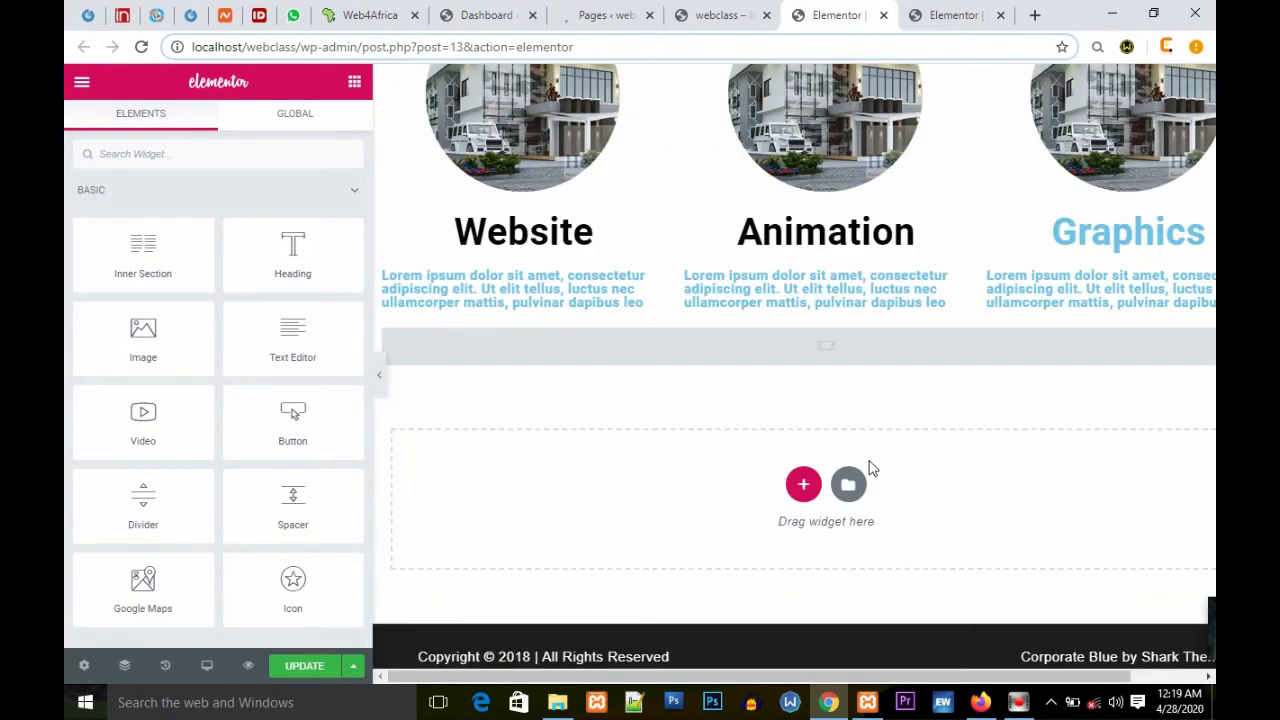
{"action": "scroll", "coordinate": [869, 462], "scroll_direction": "up", "scroll_amount": 5}
{"action": "scroll", "coordinate": [880, 450], "scroll_direction": "down", "scroll_amount": 2}
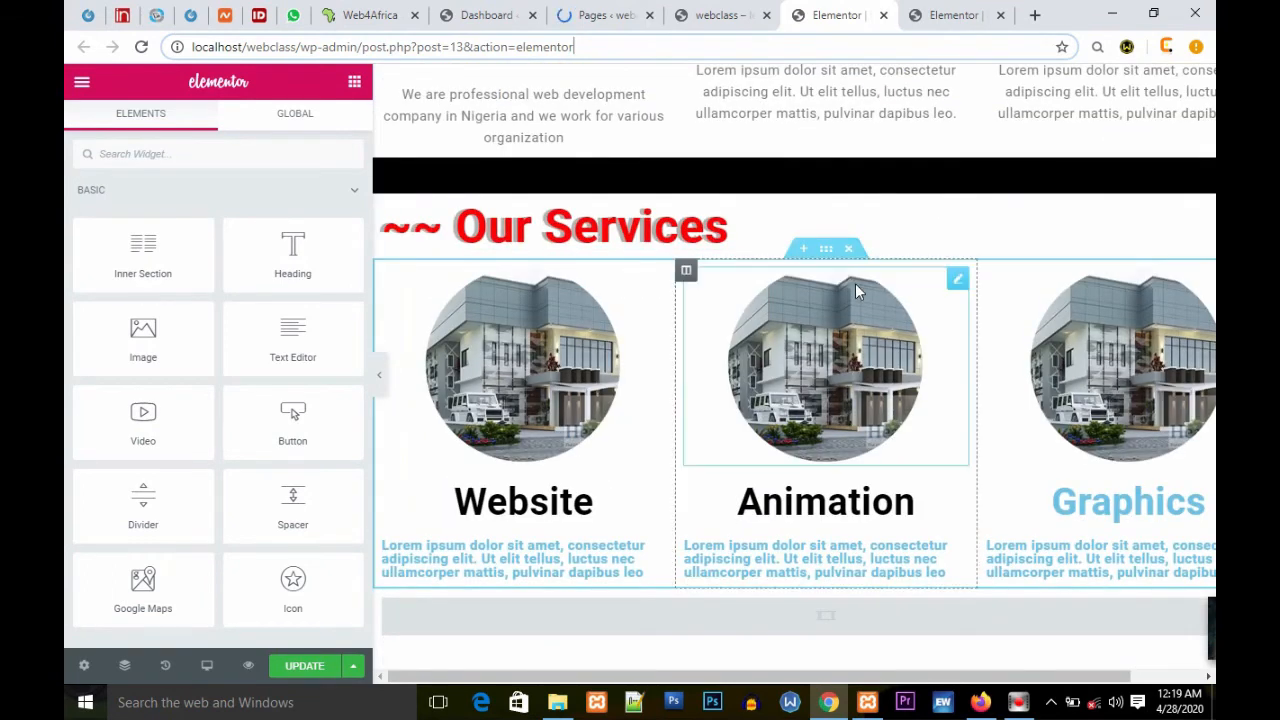
{"action": "scroll", "coordinate": [855, 283], "scroll_direction": "up", "scroll_amount": 2}
{"action": "scroll", "coordinate": [855, 288], "scroll_direction": "down", "scroll_amount": 1}
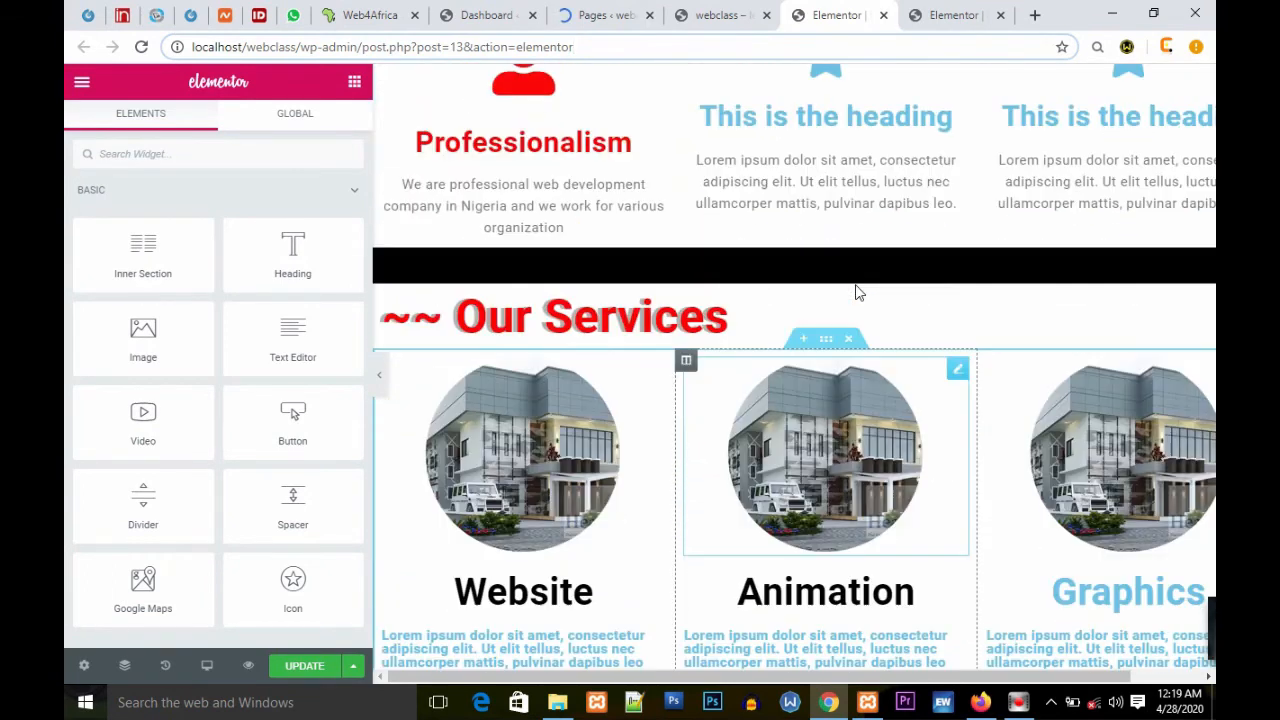
Step: Compare the editor canvas with the live homepage by switching between their tabs and scrolling
{"action": "left_click", "coordinate": [703, 17]}
{"action": "scroll", "coordinate": [880, 370], "scroll_direction": "down", "scroll_amount": 7}
{"action": "left_click", "coordinate": [829, 446]}
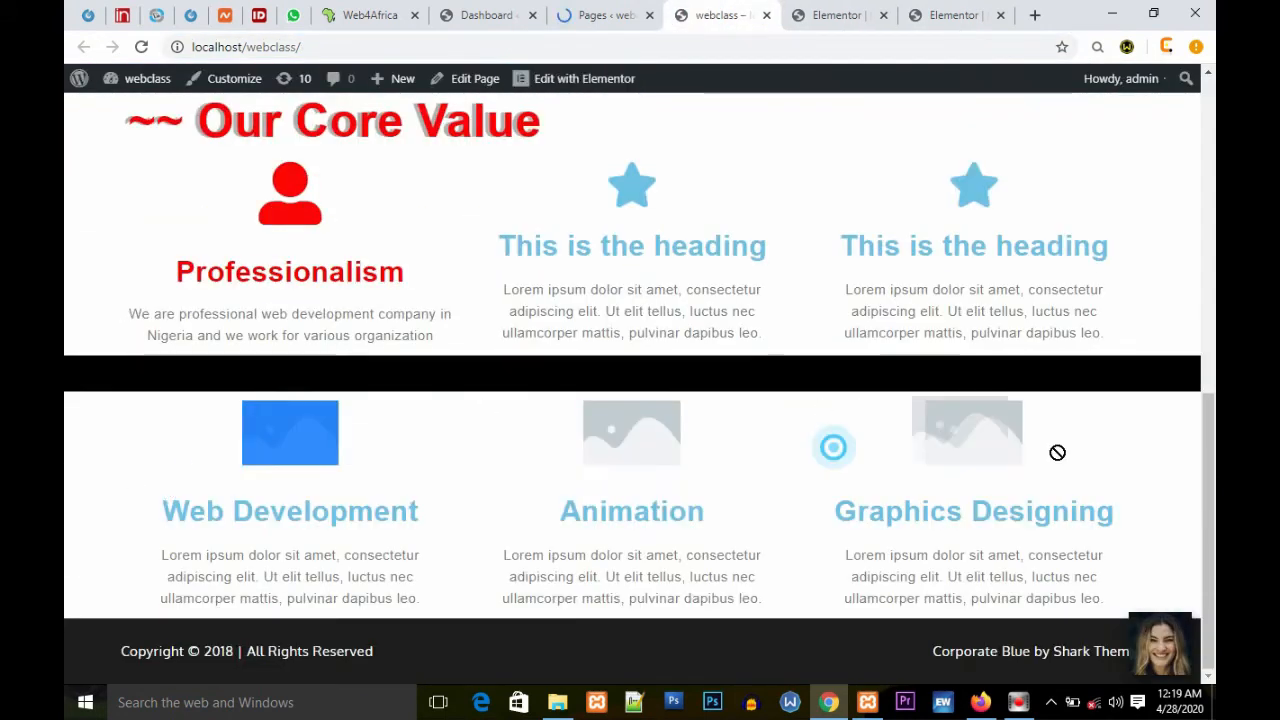
{"action": "left_click", "coordinate": [837, 15]}
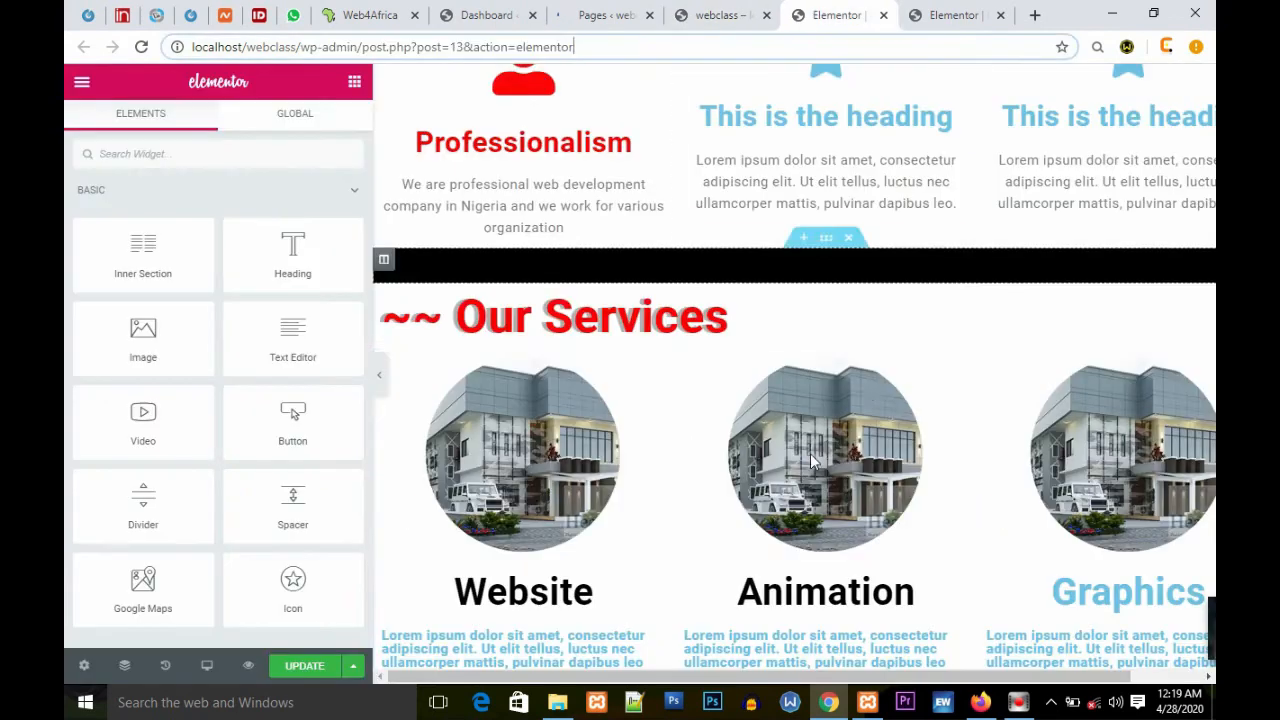
{"action": "scroll", "coordinate": [870, 355], "scroll_direction": "down", "scroll_amount": 3}
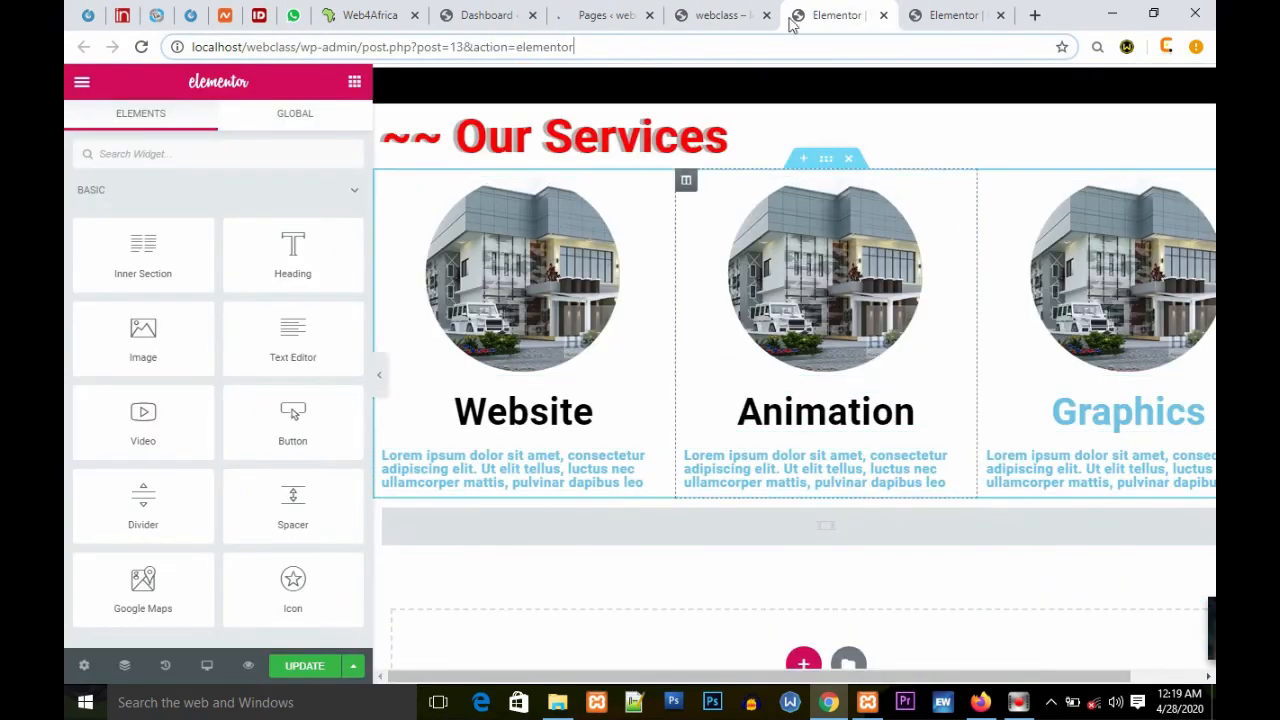
{"action": "left_click", "coordinate": [750, 15]}
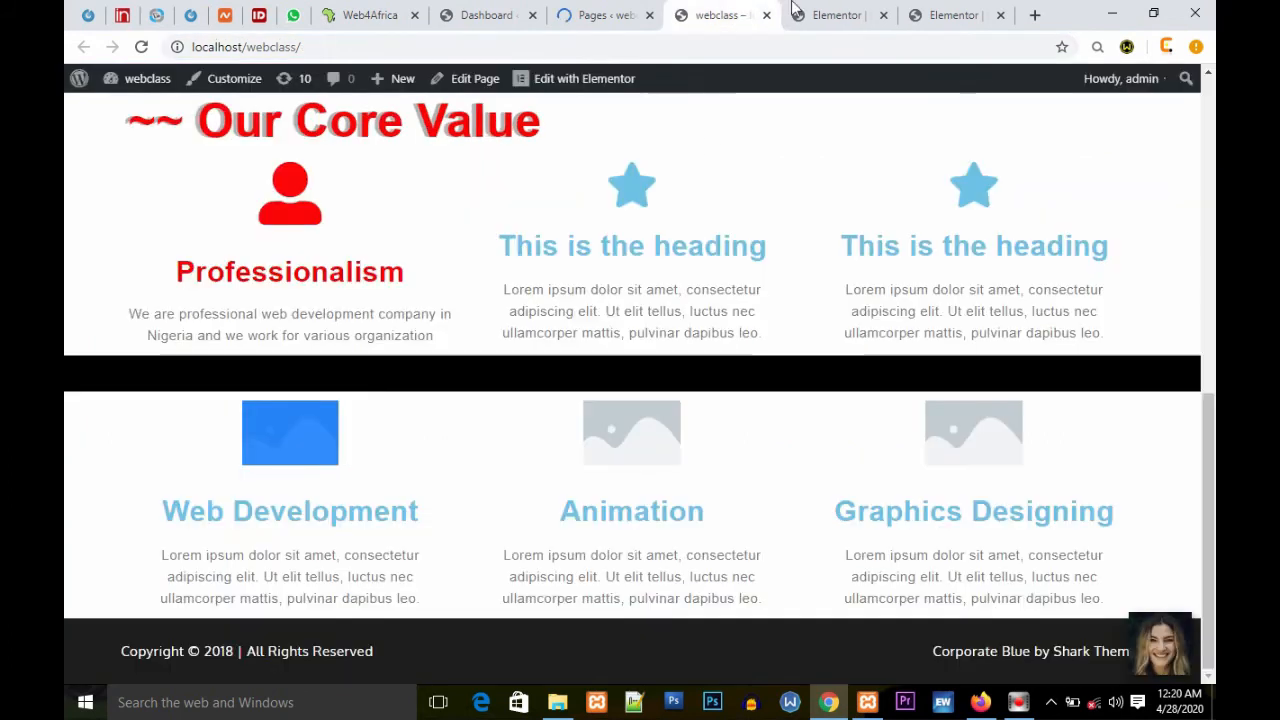
{"action": "left_click", "coordinate": [837, 15]}
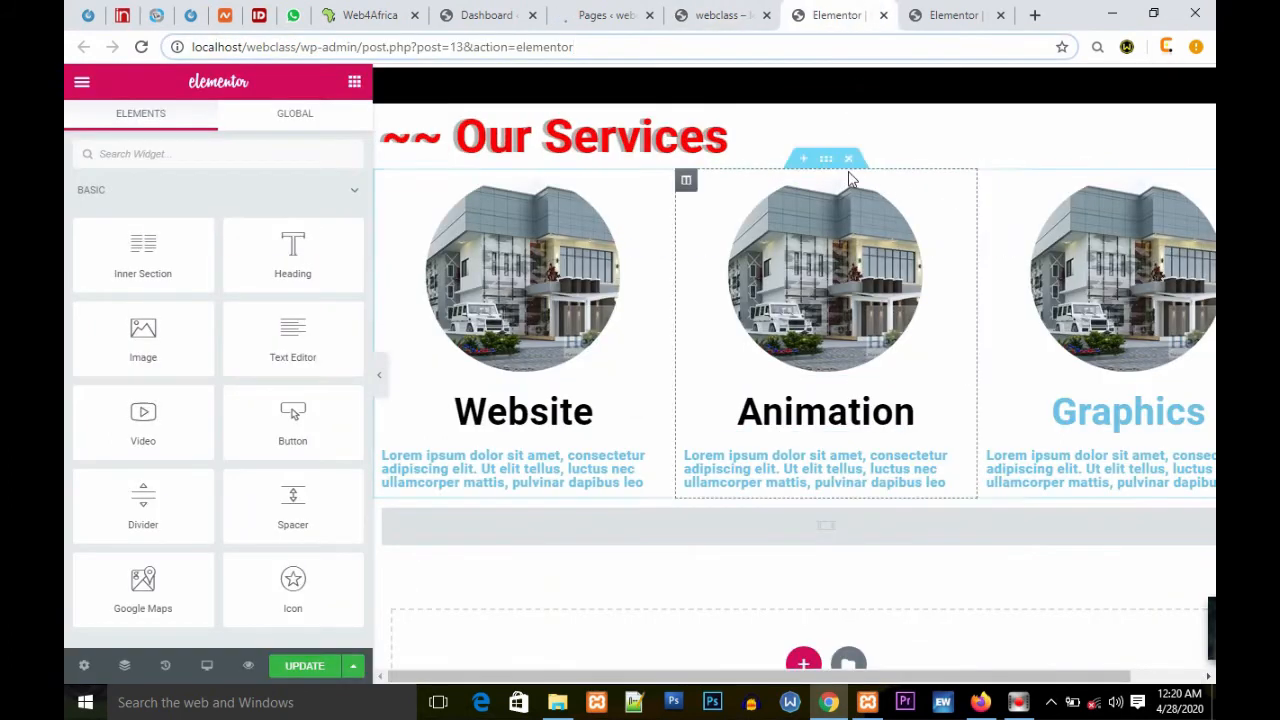
Step: Delete the Our Services image-column section and its heading section in the Elementor editor
{"action": "left_click", "coordinate": [848, 158]}
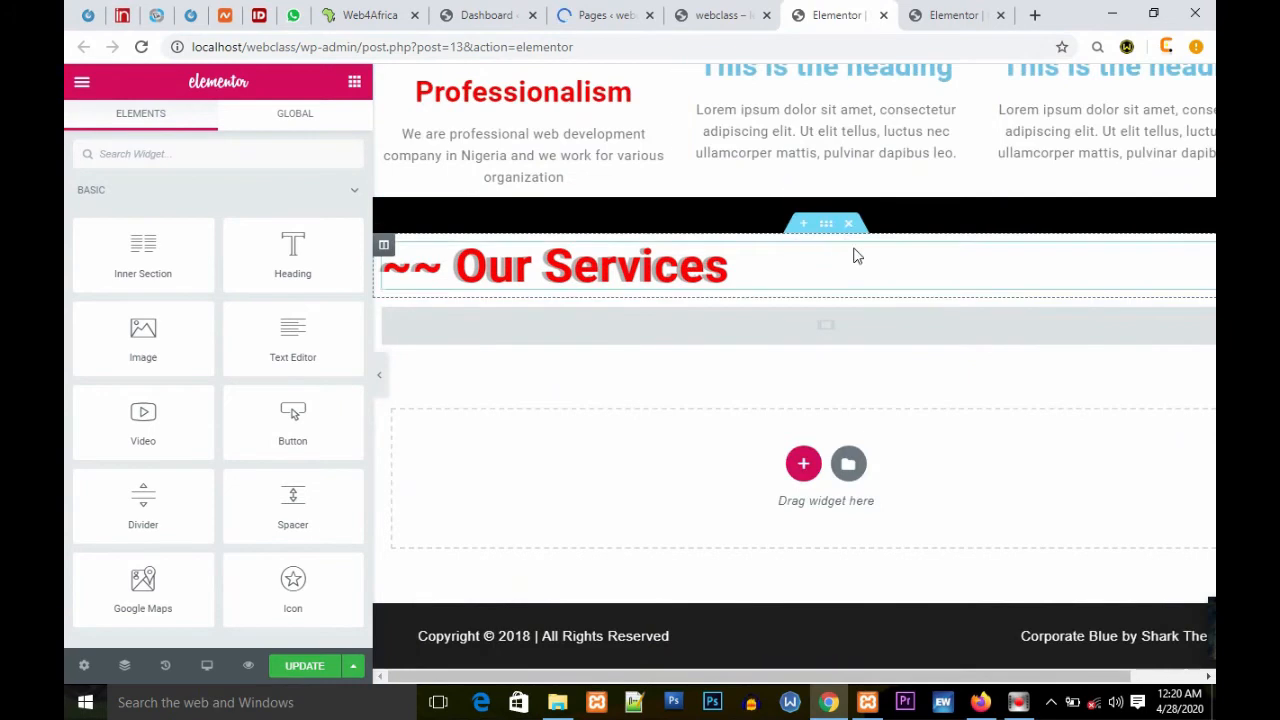
{"action": "left_click", "coordinate": [848, 223]}
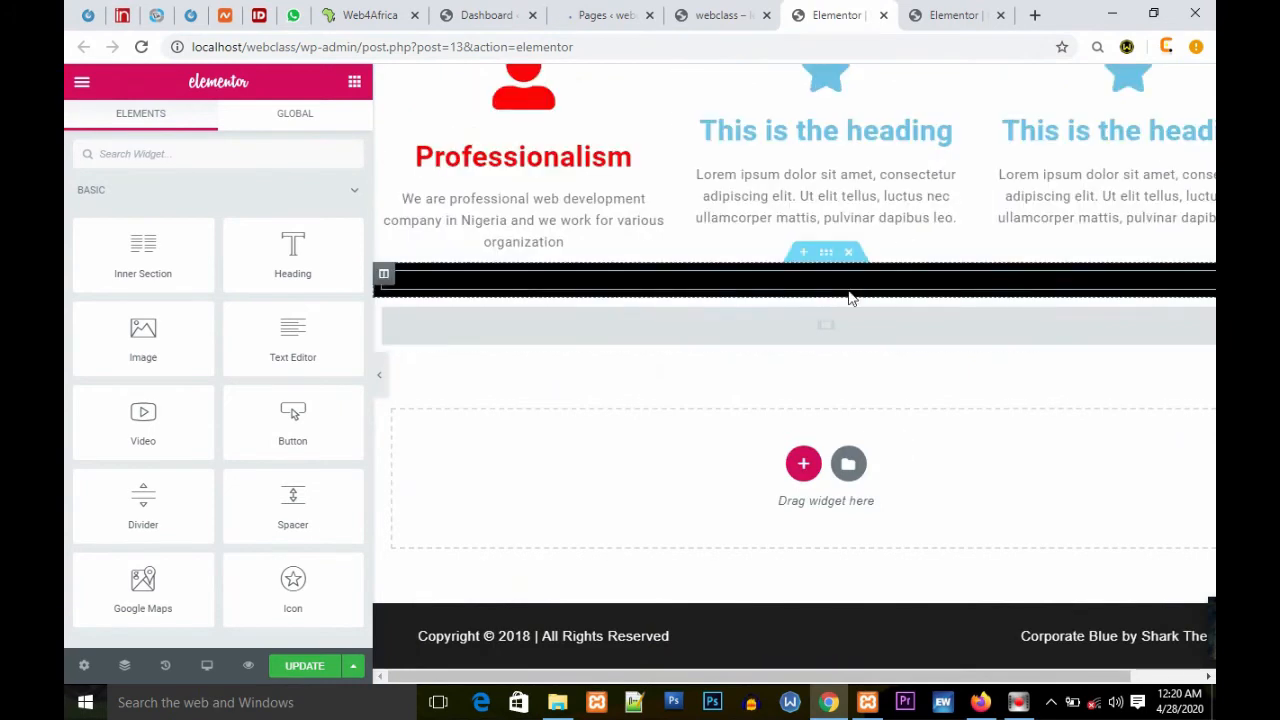
Step: Delete the leftover empty section below the Core Value area in the working editor tab
{"action": "left_click", "coordinate": [926, 17]}
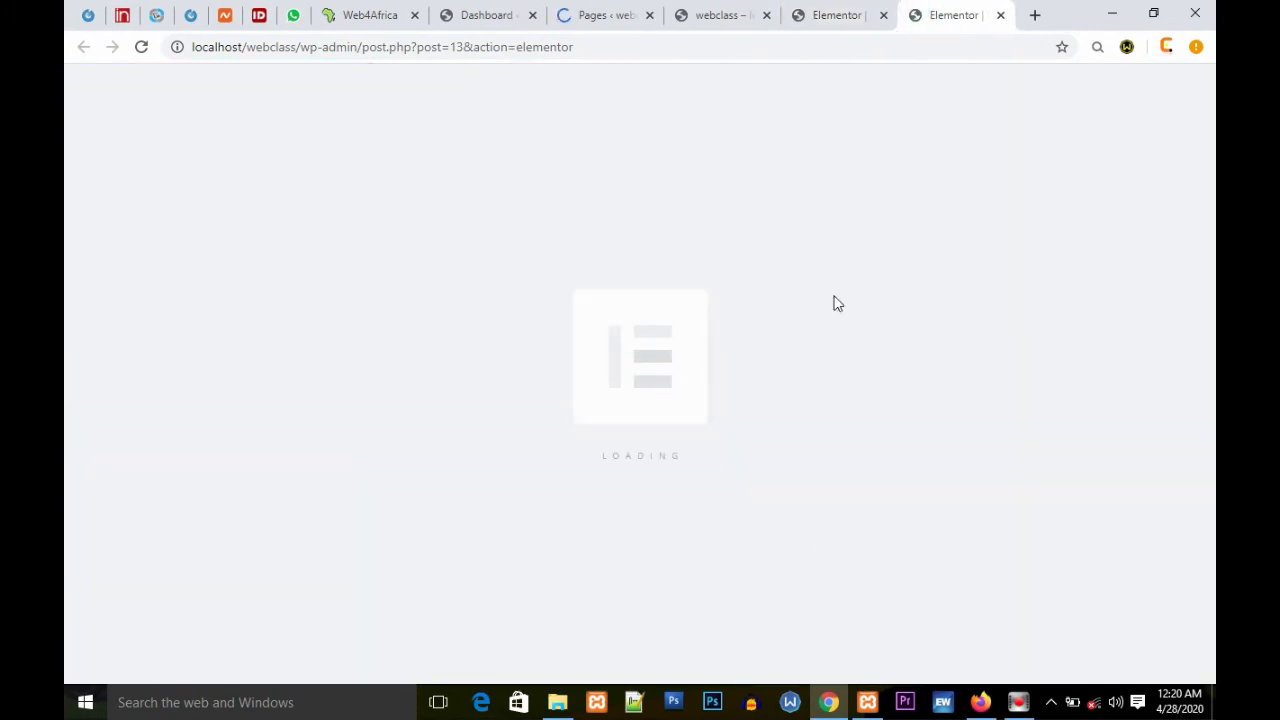
{"action": "left_click", "coordinate": [708, 18]}
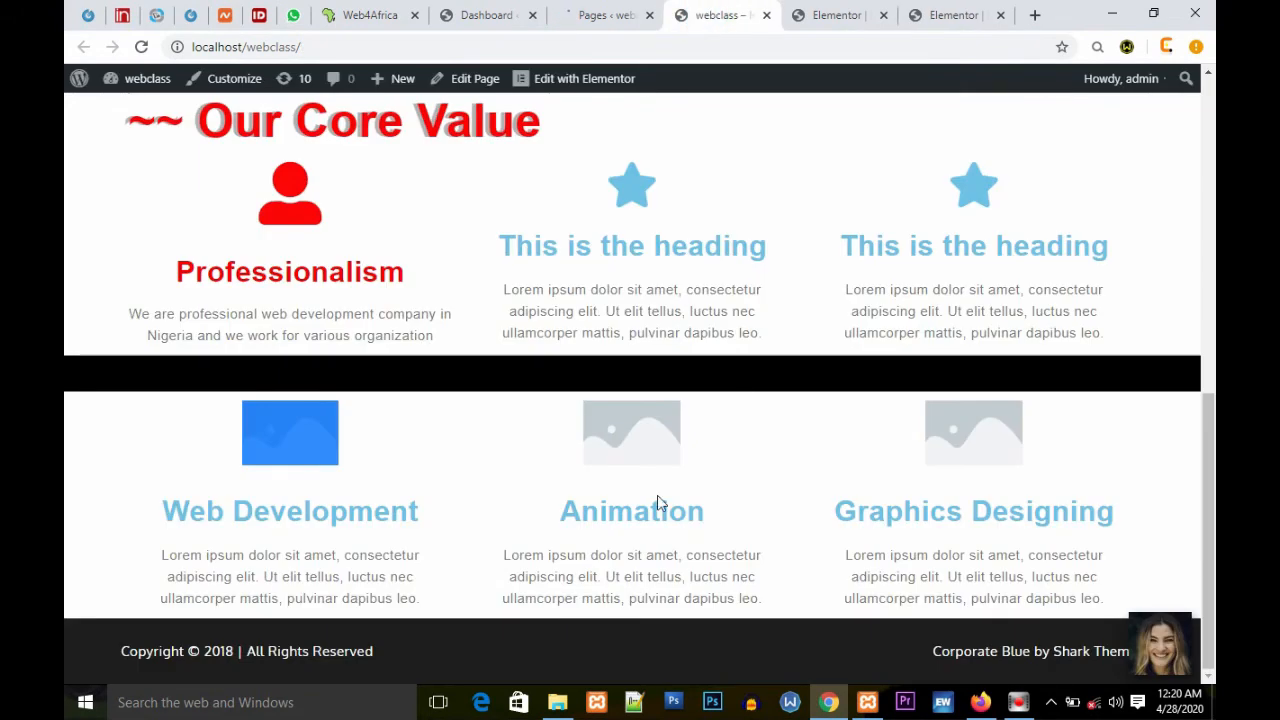
{"action": "left_click", "coordinate": [836, 16]}
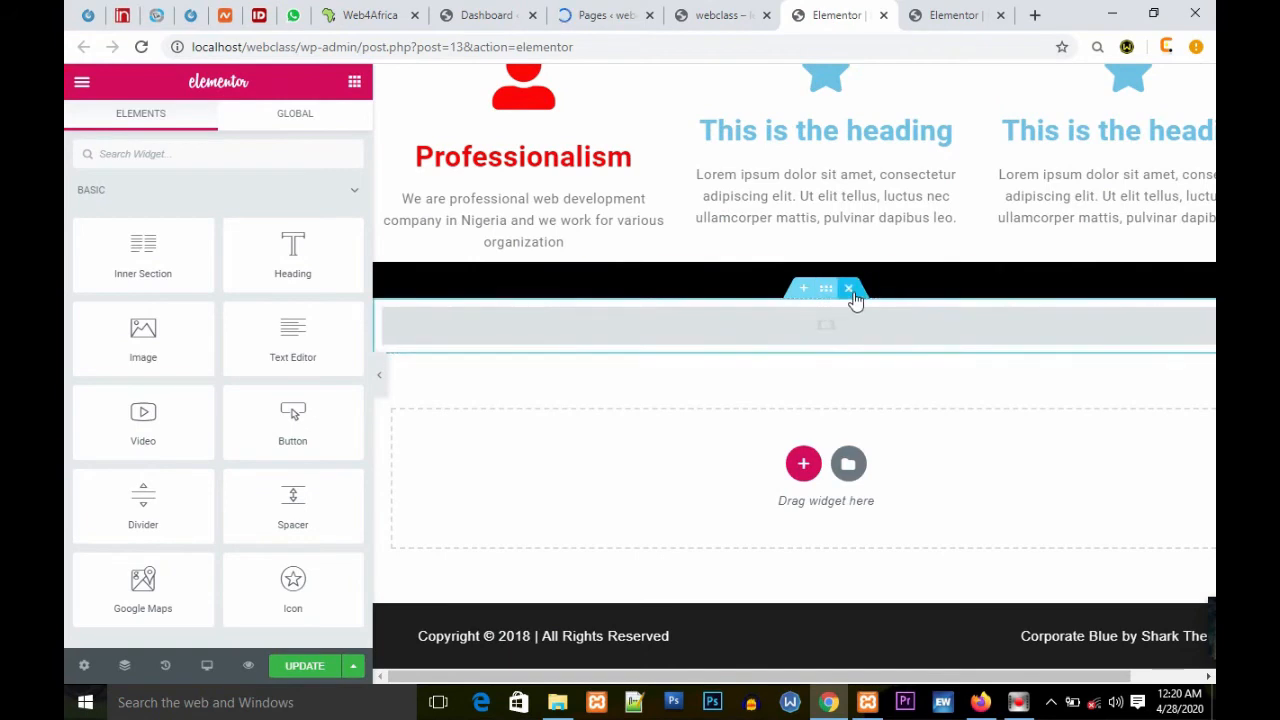
{"action": "left_click", "coordinate": [848, 289]}
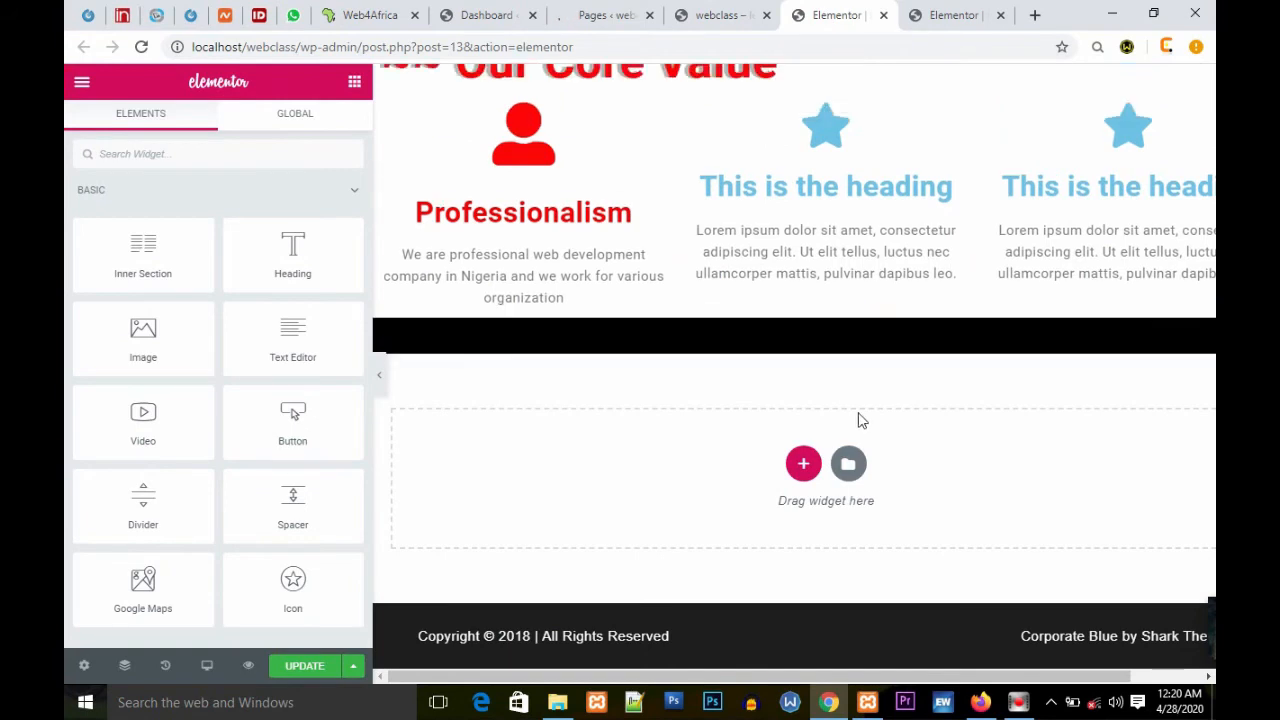
Step: Close the duplicate Elementor editor tab and return to the working editor
{"action": "left_click", "coordinate": [945, 14]}
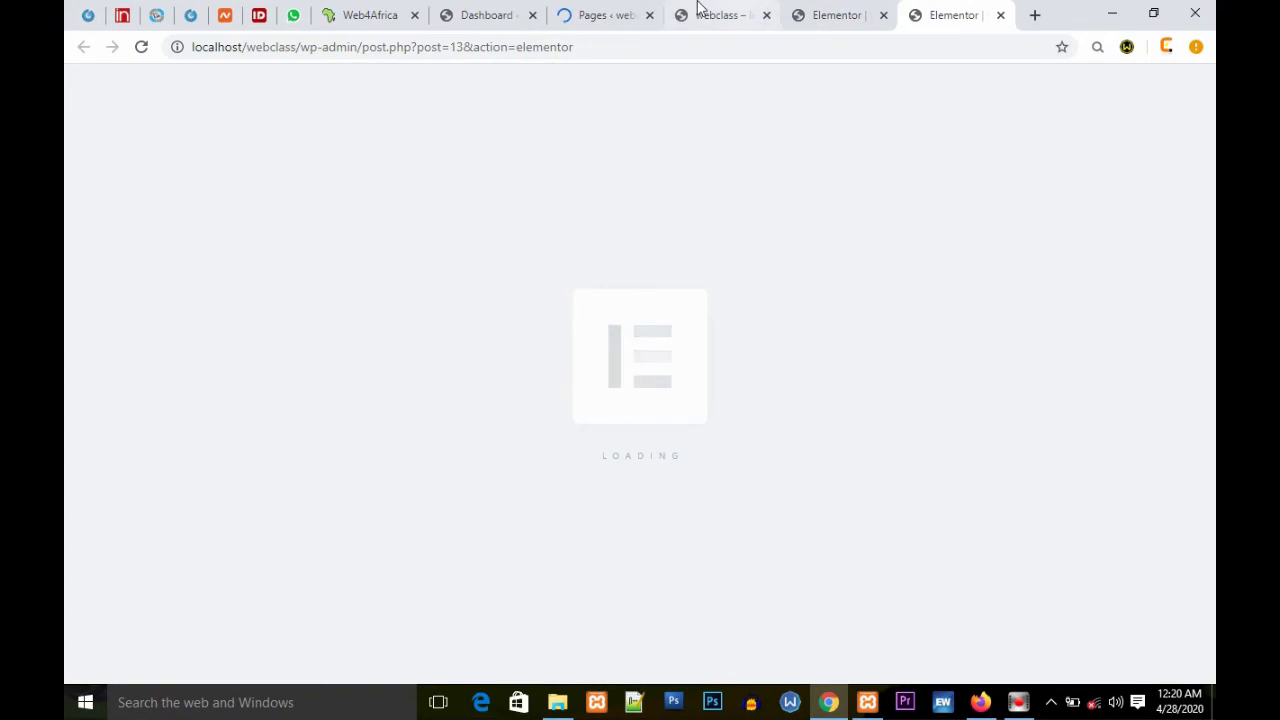
{"action": "left_click", "coordinate": [998, 17]}
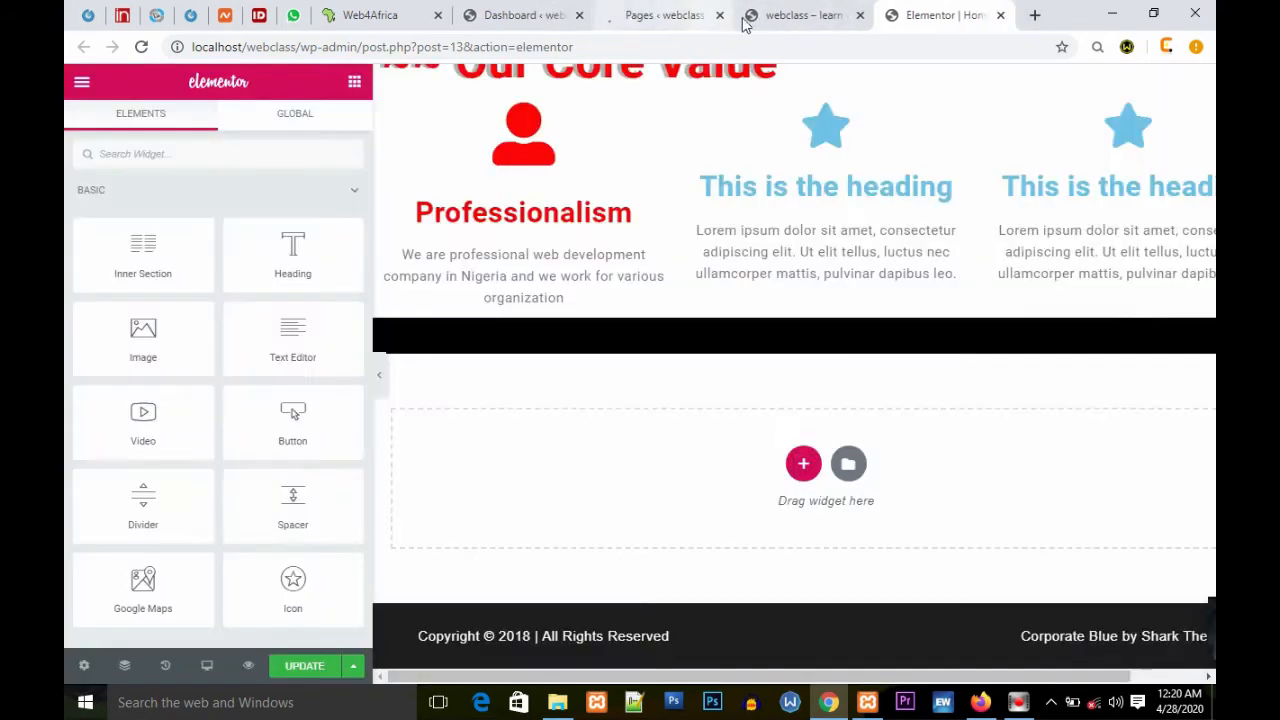
{"action": "left_click", "coordinate": [792, 15]}
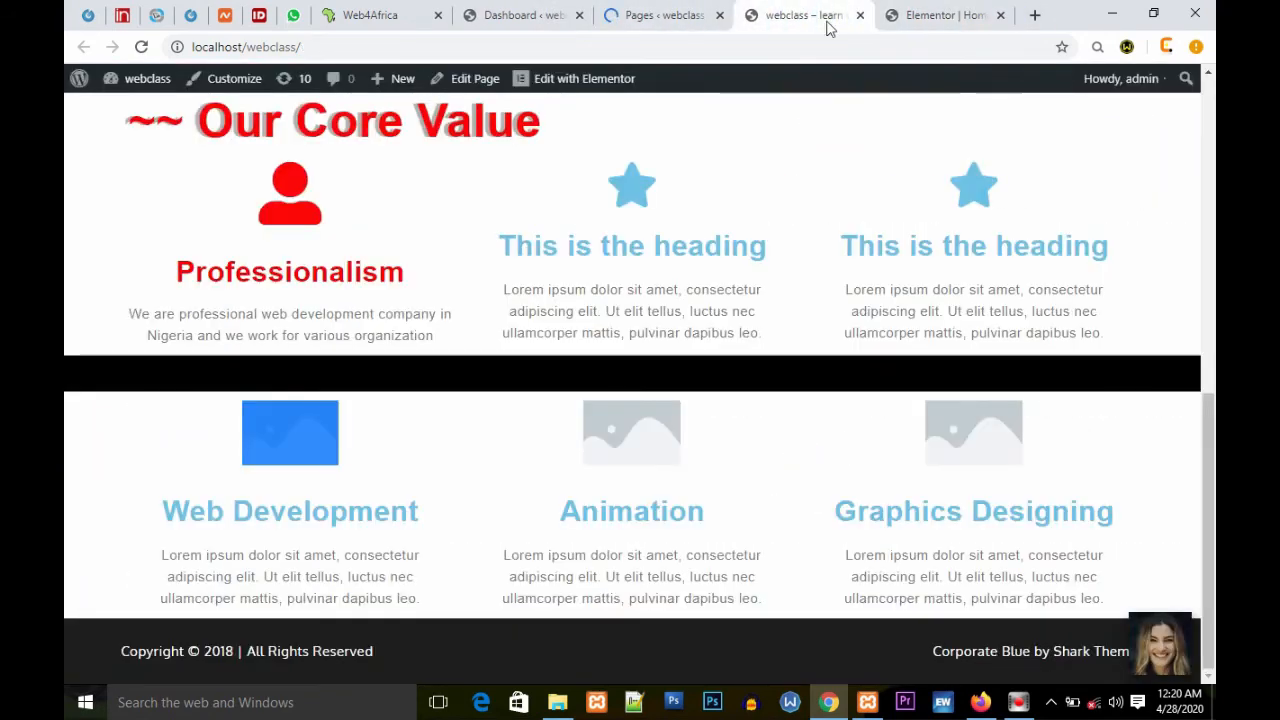
{"action": "left_click", "coordinate": [930, 15]}
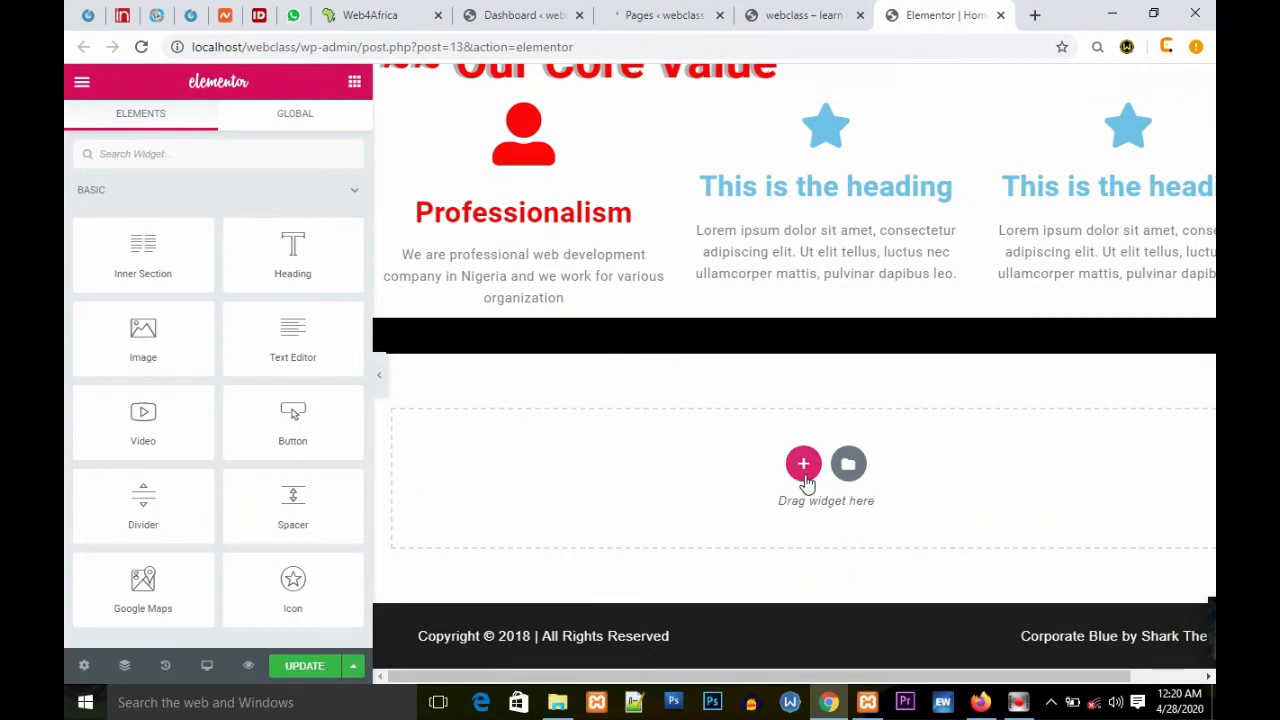
Step: Add a new three-column section in the empty drop area and return to the widget list
{"action": "left_click", "coordinate": [803, 463]}
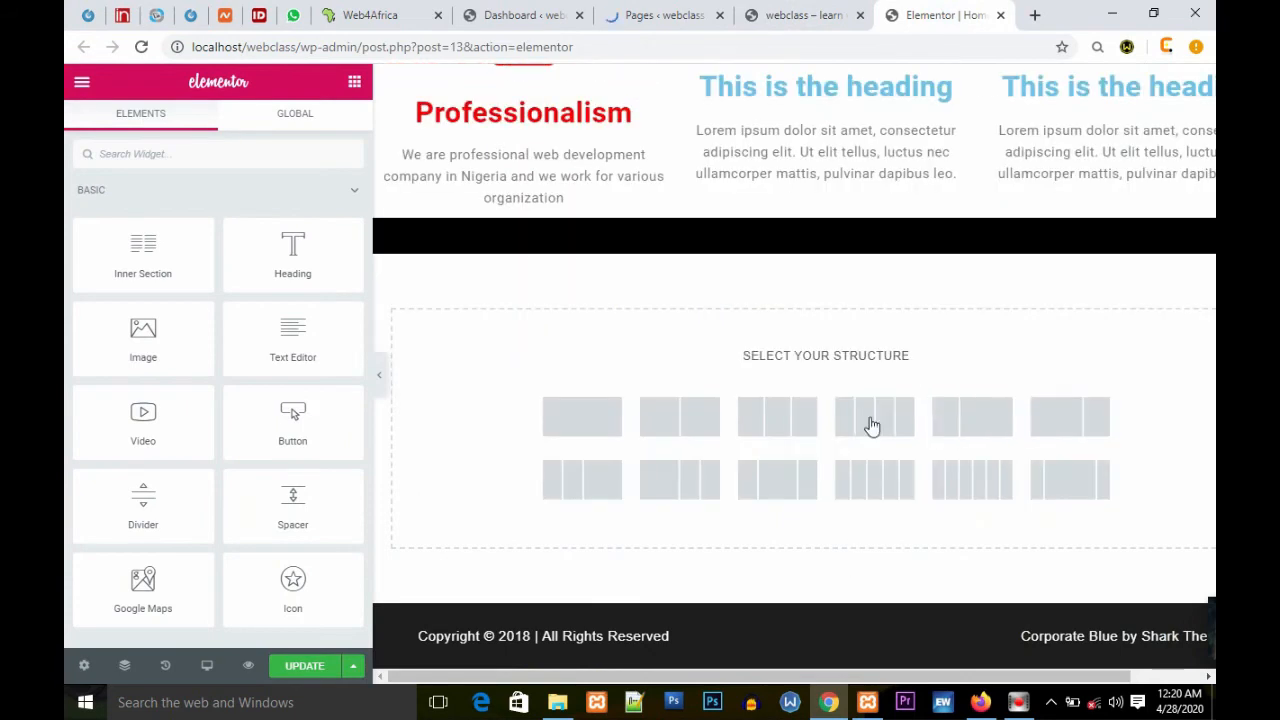
{"action": "left_click", "coordinate": [793, 415]}
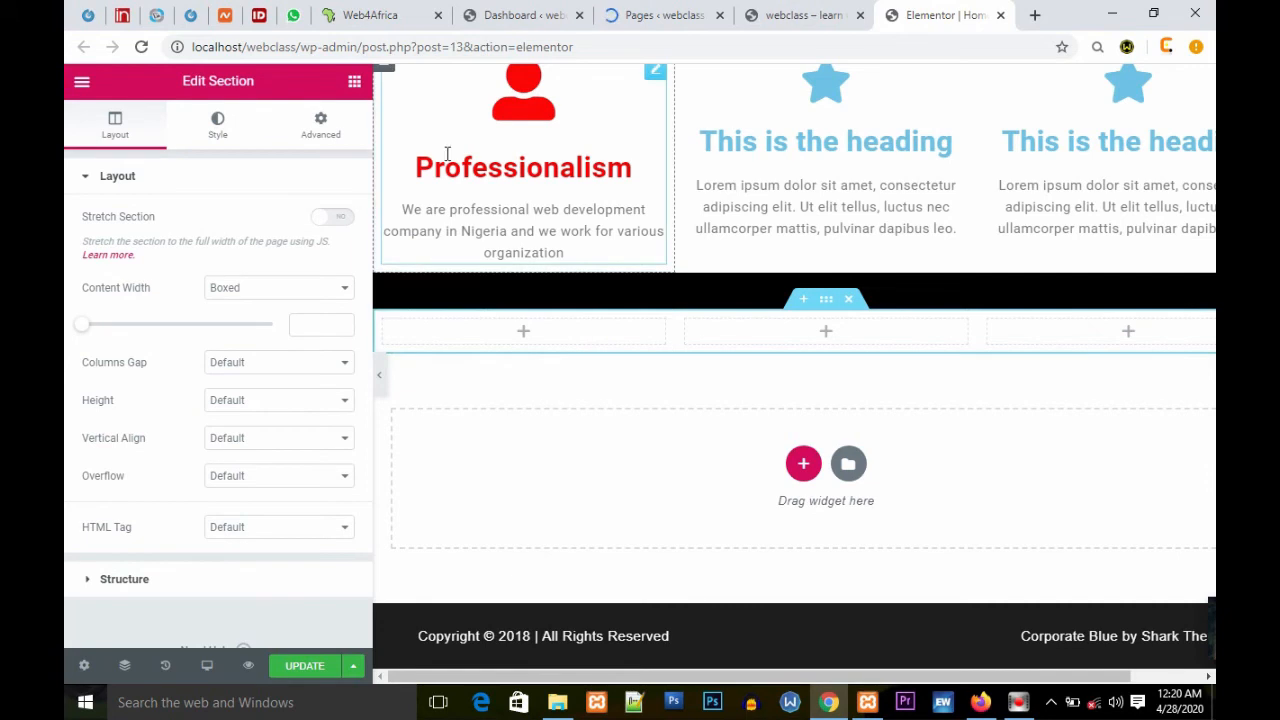
{"action": "left_click", "coordinate": [354, 84]}
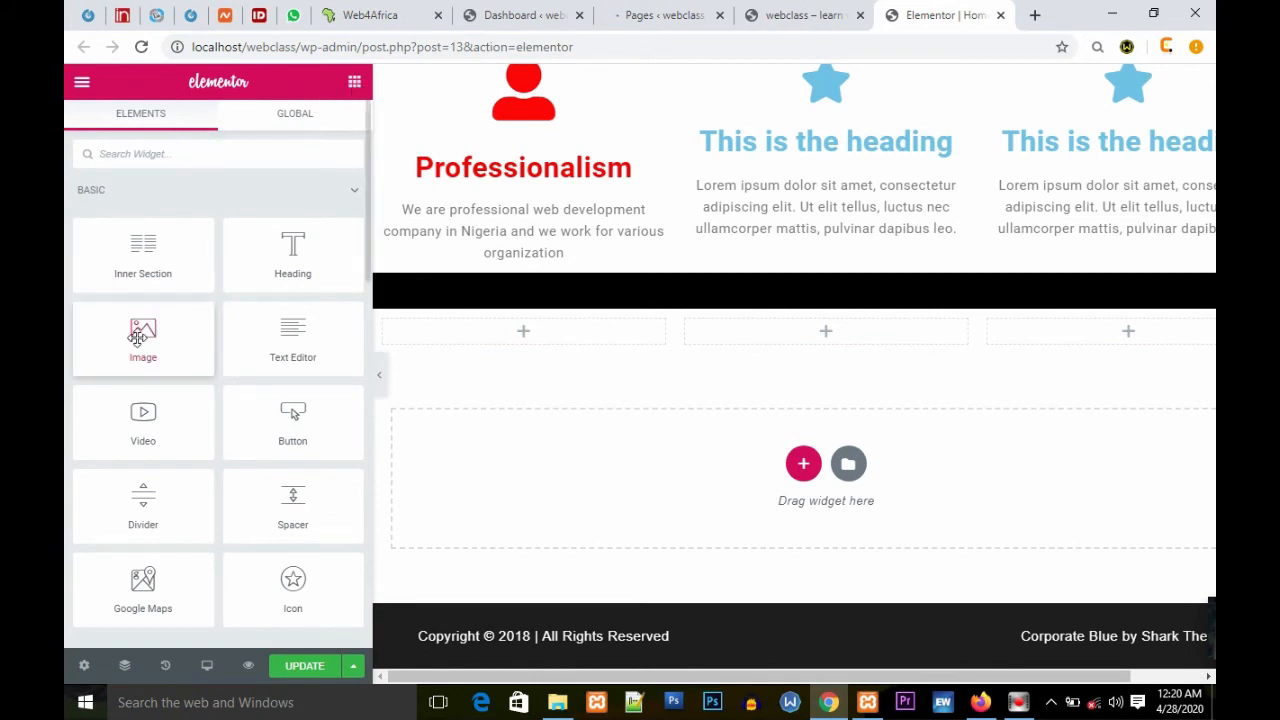
Step: Add an Image widget to the first column of the new section and insert the house.png image from the media library
{"action": "left_click_drag", "start_coordinate": [138, 337], "coordinate": [530, 336]}
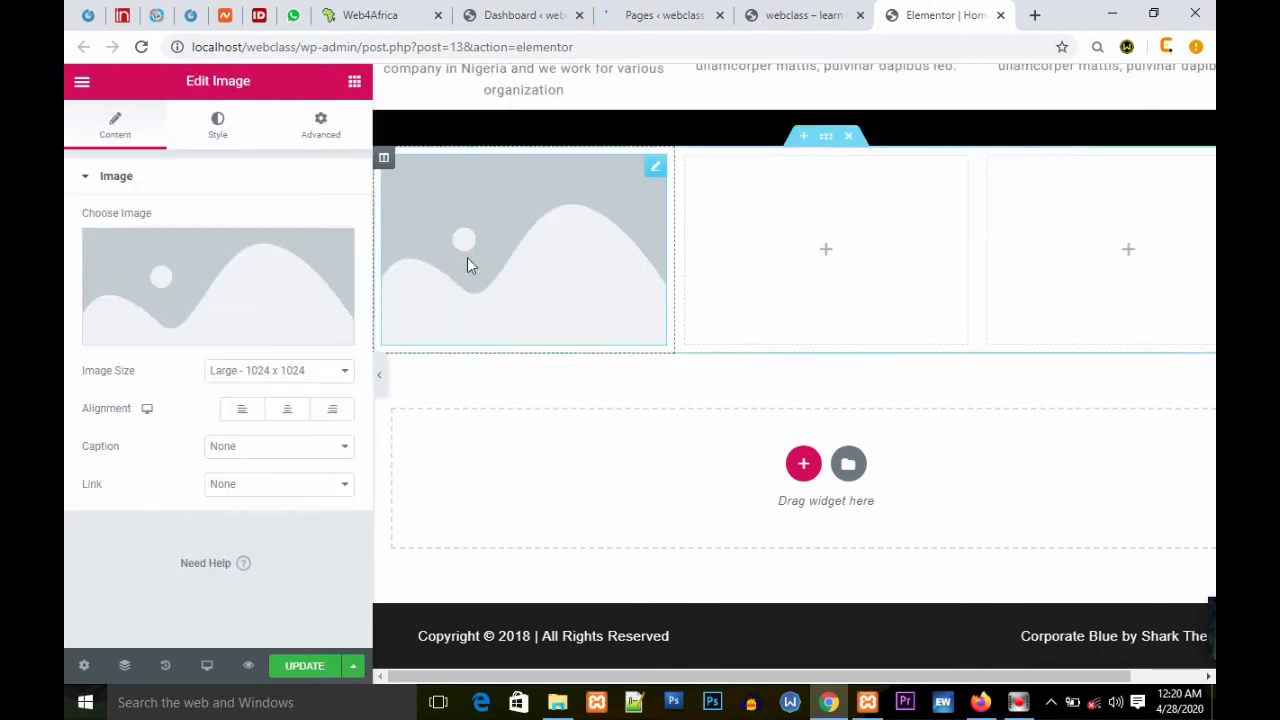
{"action": "left_click", "coordinate": [272, 280]}
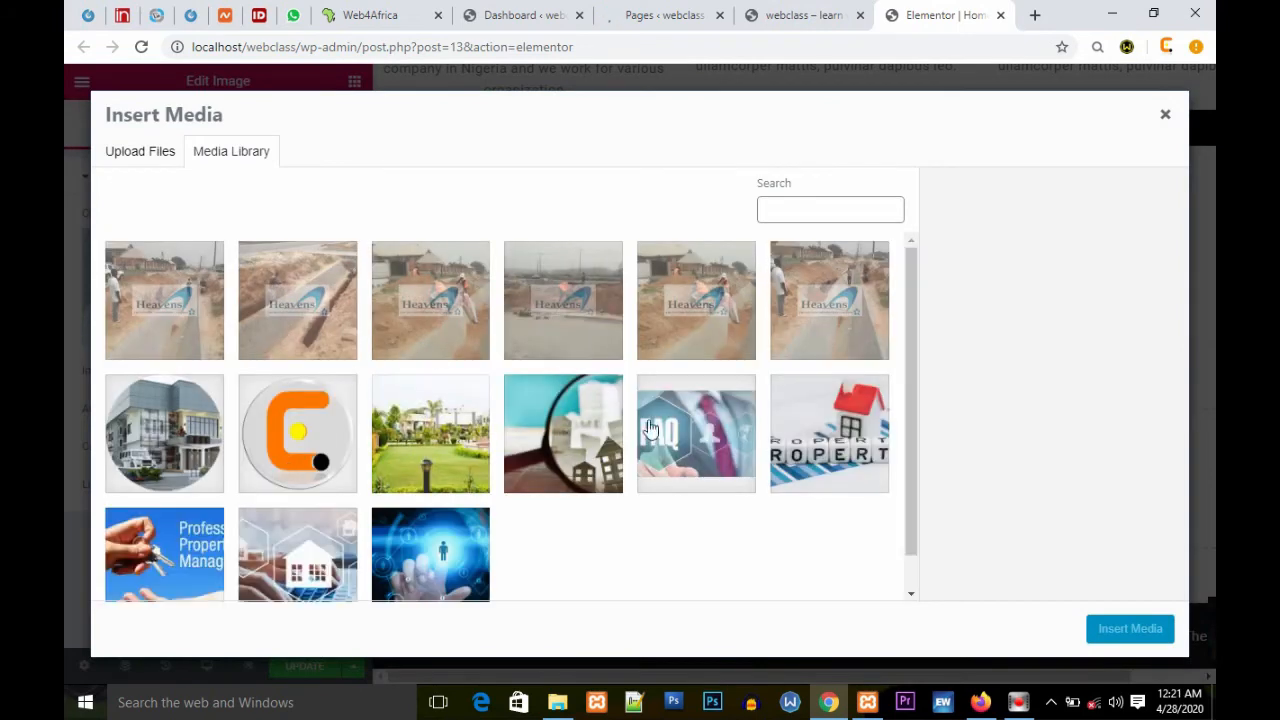
{"action": "left_click", "coordinate": [140, 412]}
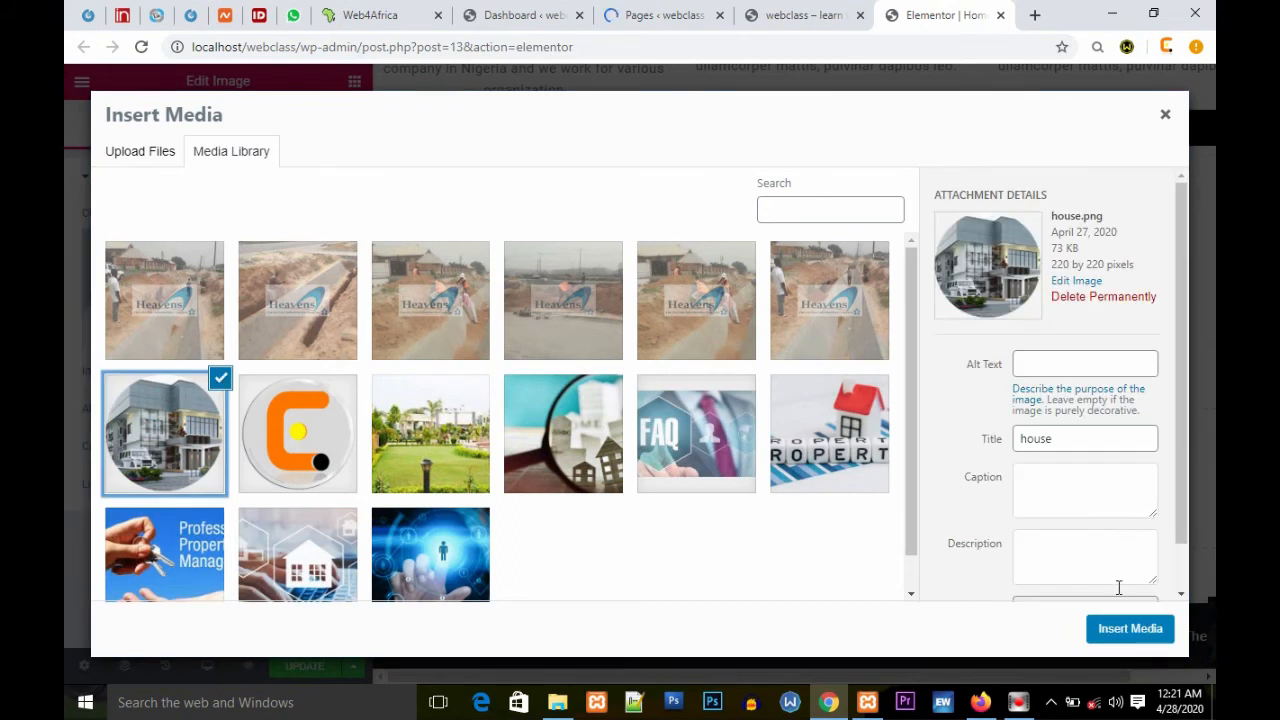
{"action": "left_click", "coordinate": [1122, 627]}
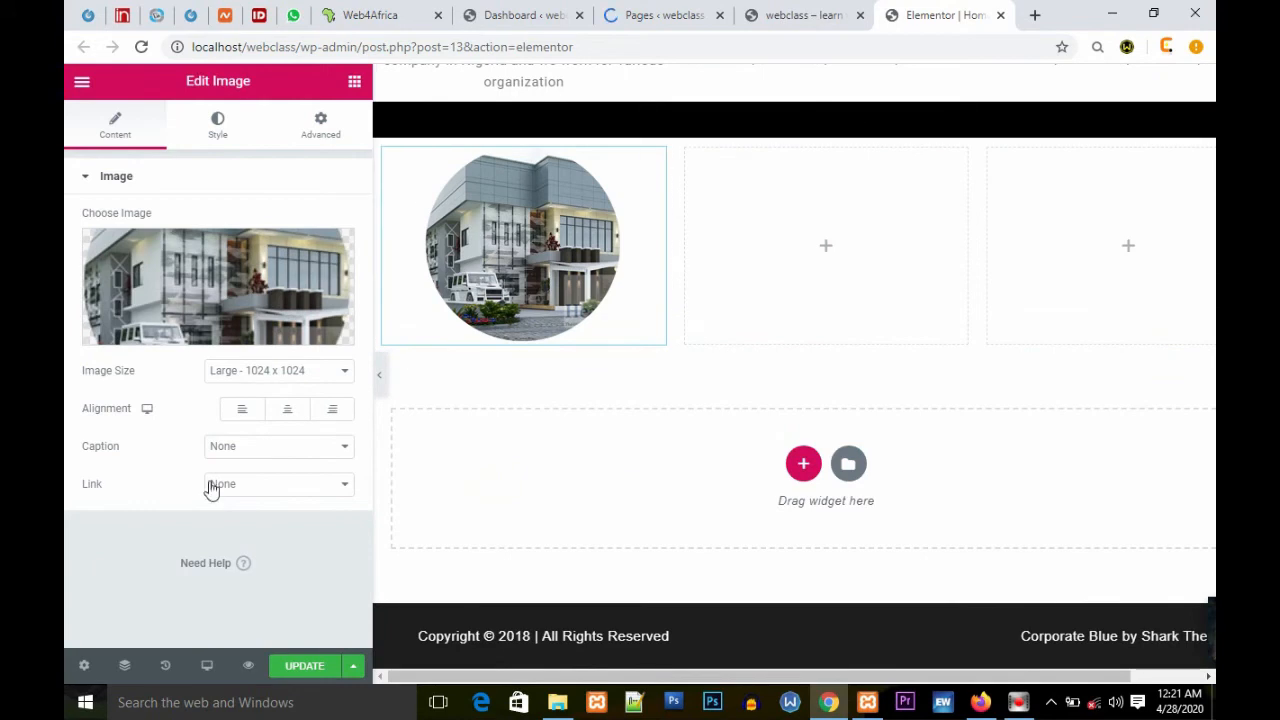
Step: Set the first image's size to Full
{"action": "left_click", "coordinate": [342, 374]}
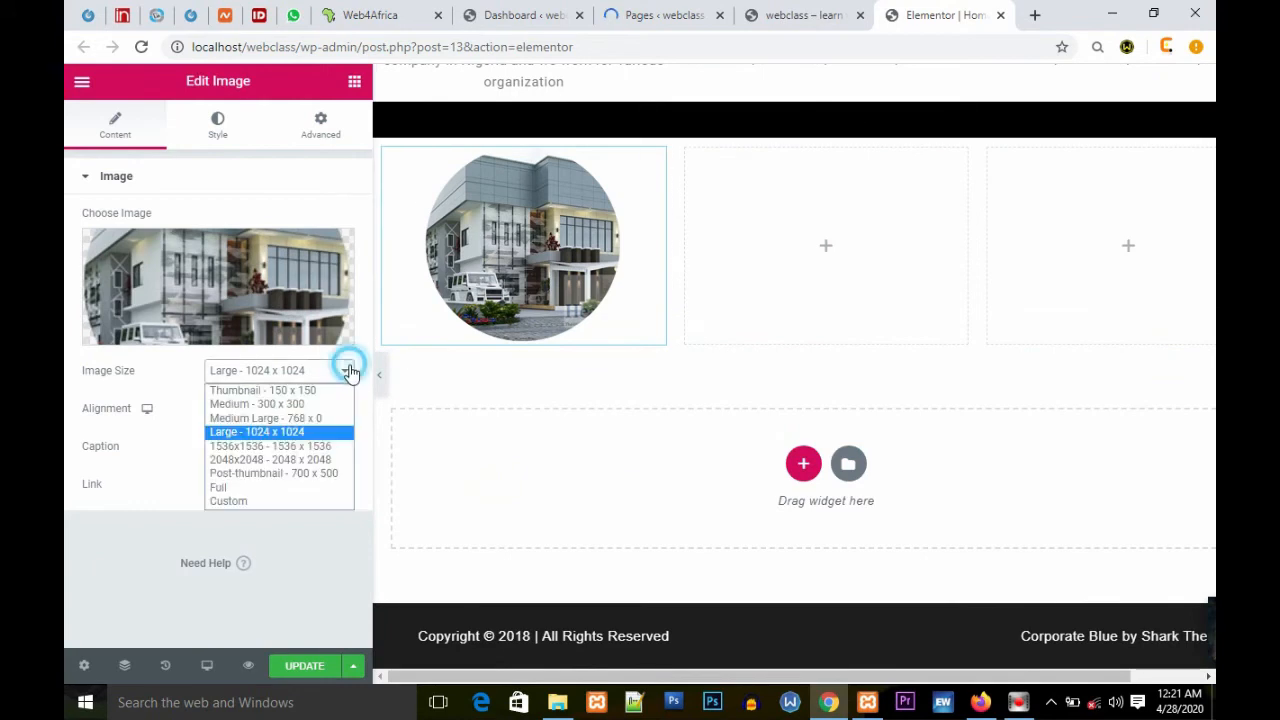
{"action": "left_click", "coordinate": [254, 489]}
{"action": "left_click", "coordinate": [344, 373]}
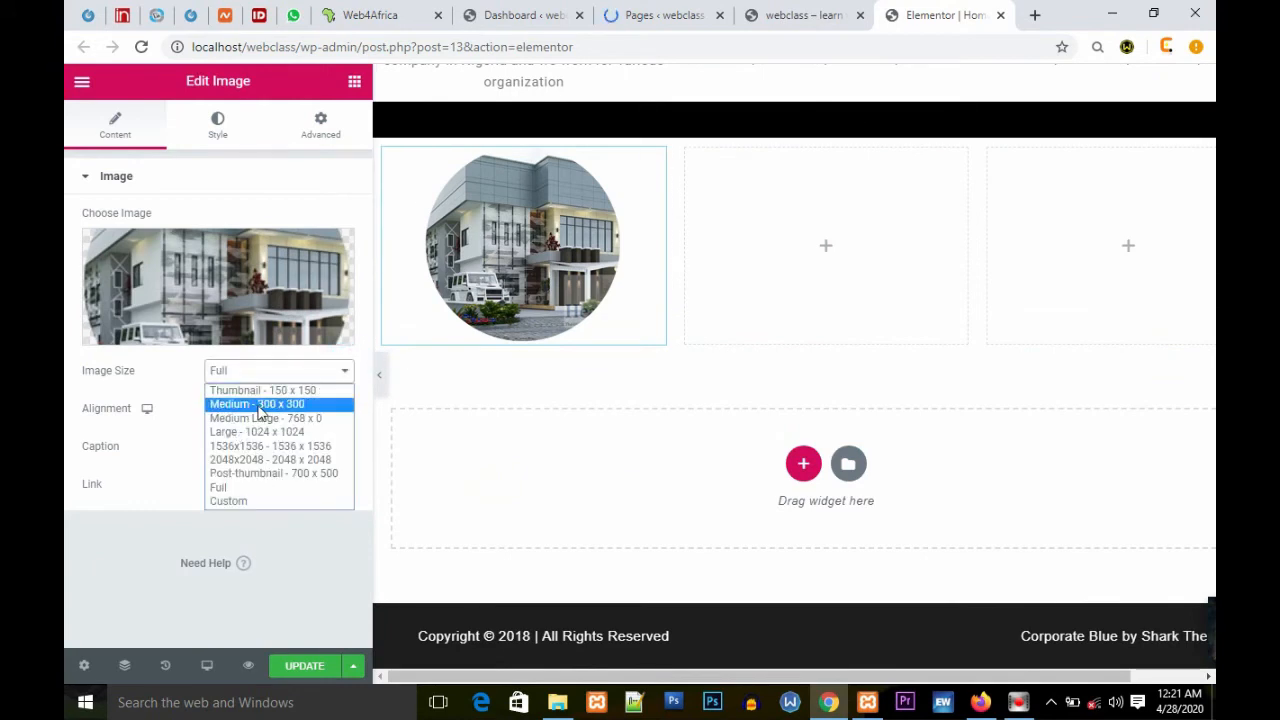
{"action": "left_click", "coordinate": [256, 404]}
{"action": "left_click", "coordinate": [344, 372]}
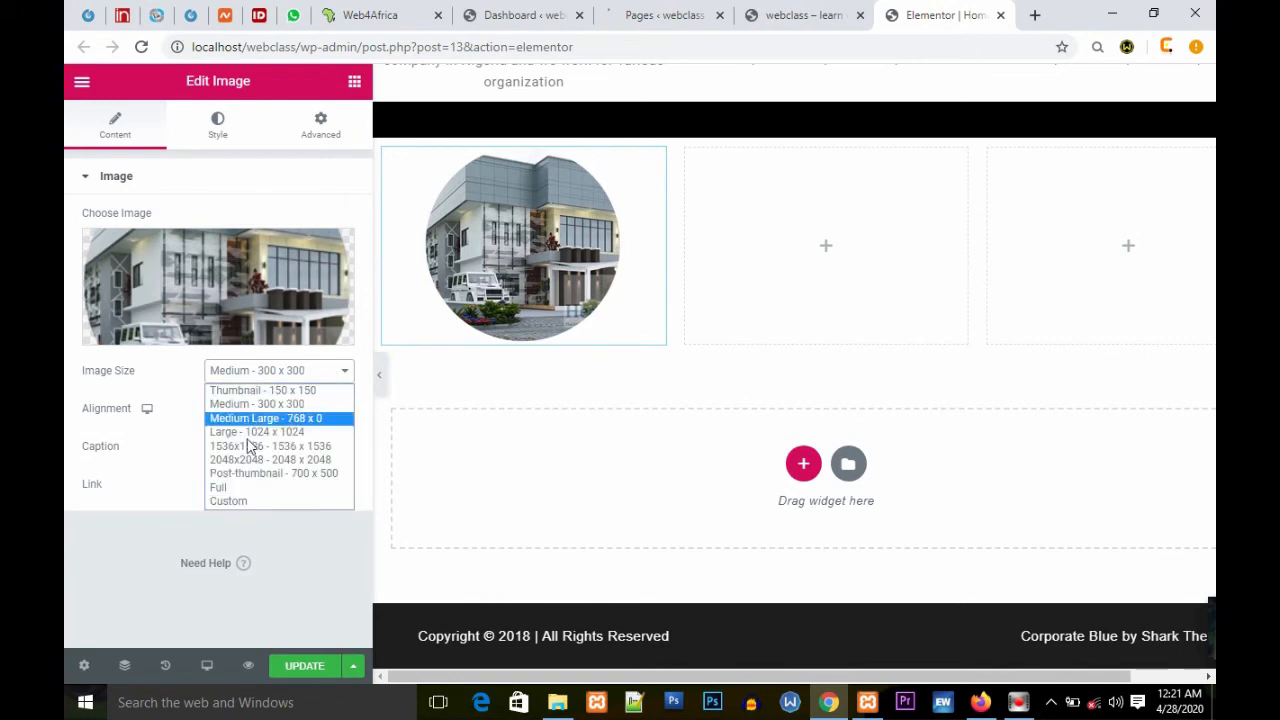
{"action": "left_click", "coordinate": [240, 487]}
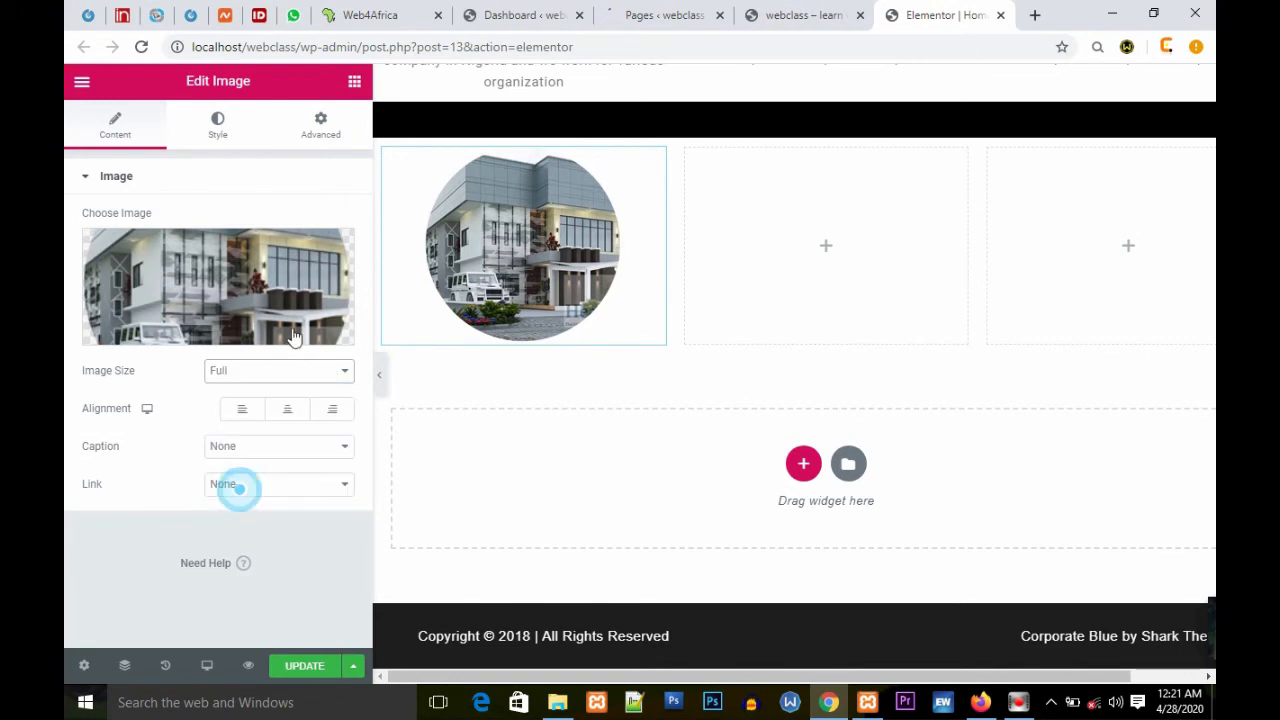
{"action": "left_click", "coordinate": [226, 282]}
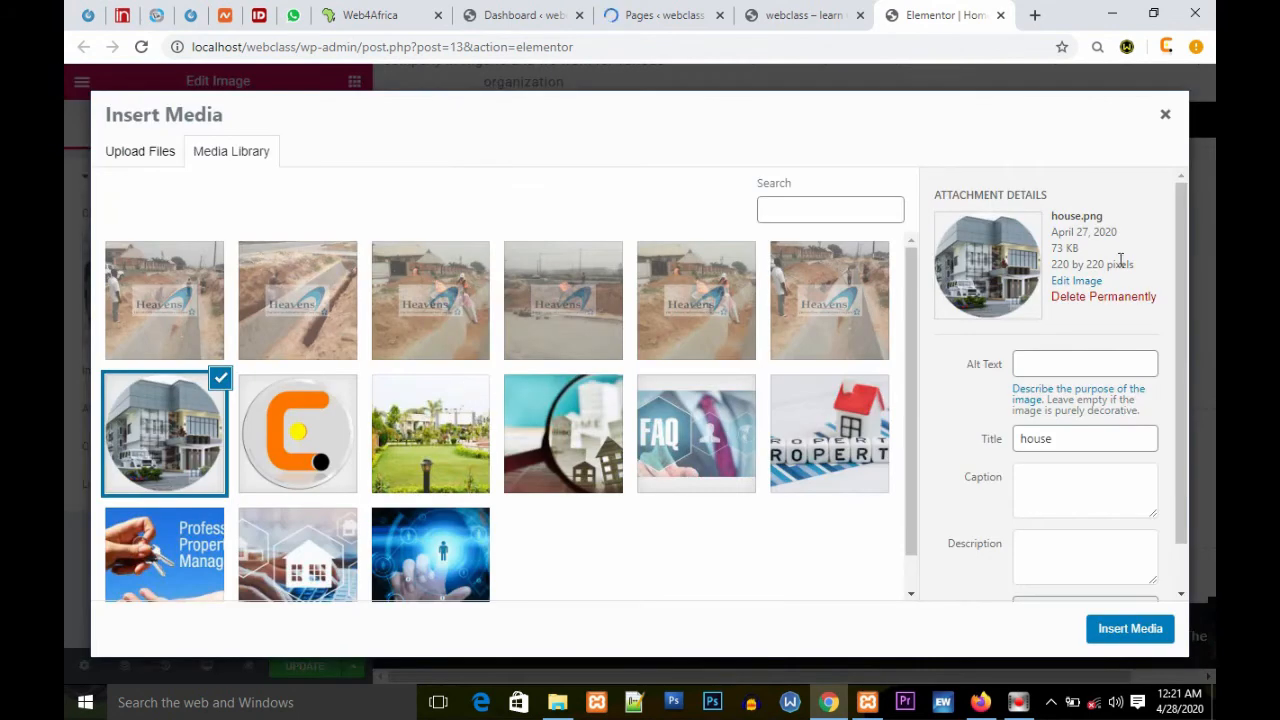
{"action": "left_click_drag", "start_coordinate": [1138, 268], "coordinate": [1051, 265]}
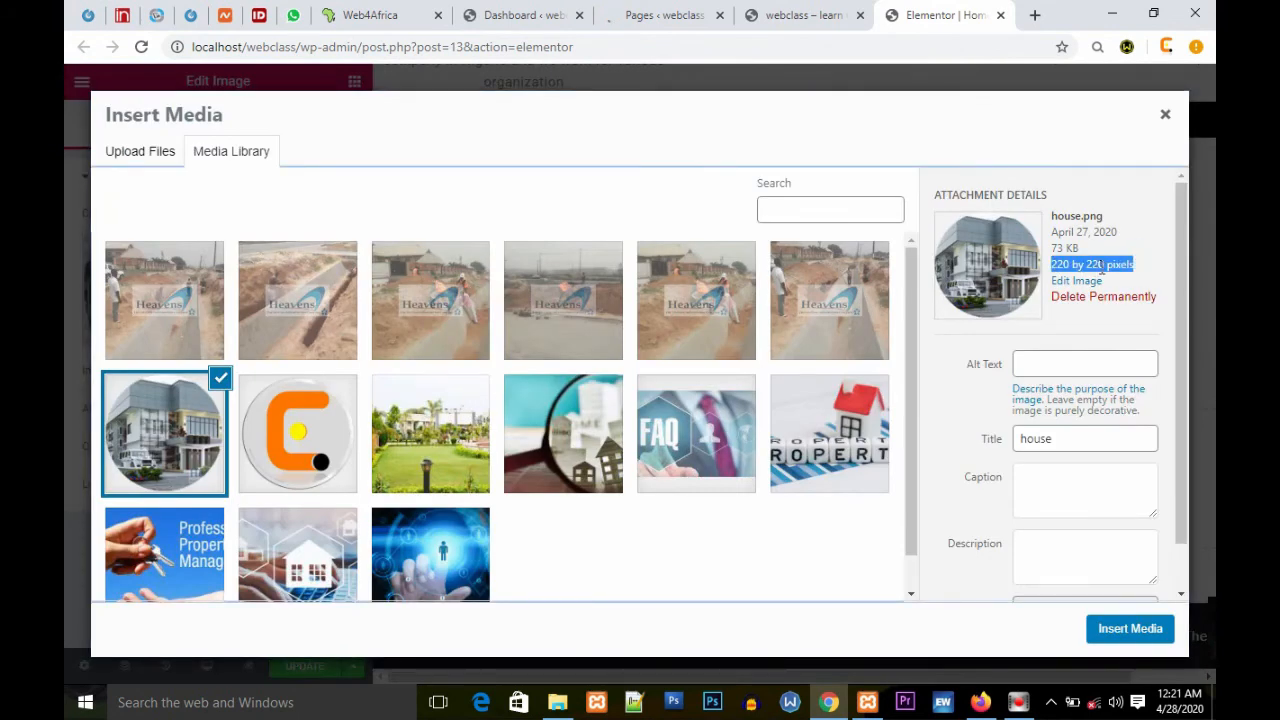
{"action": "left_click", "coordinate": [1166, 117]}
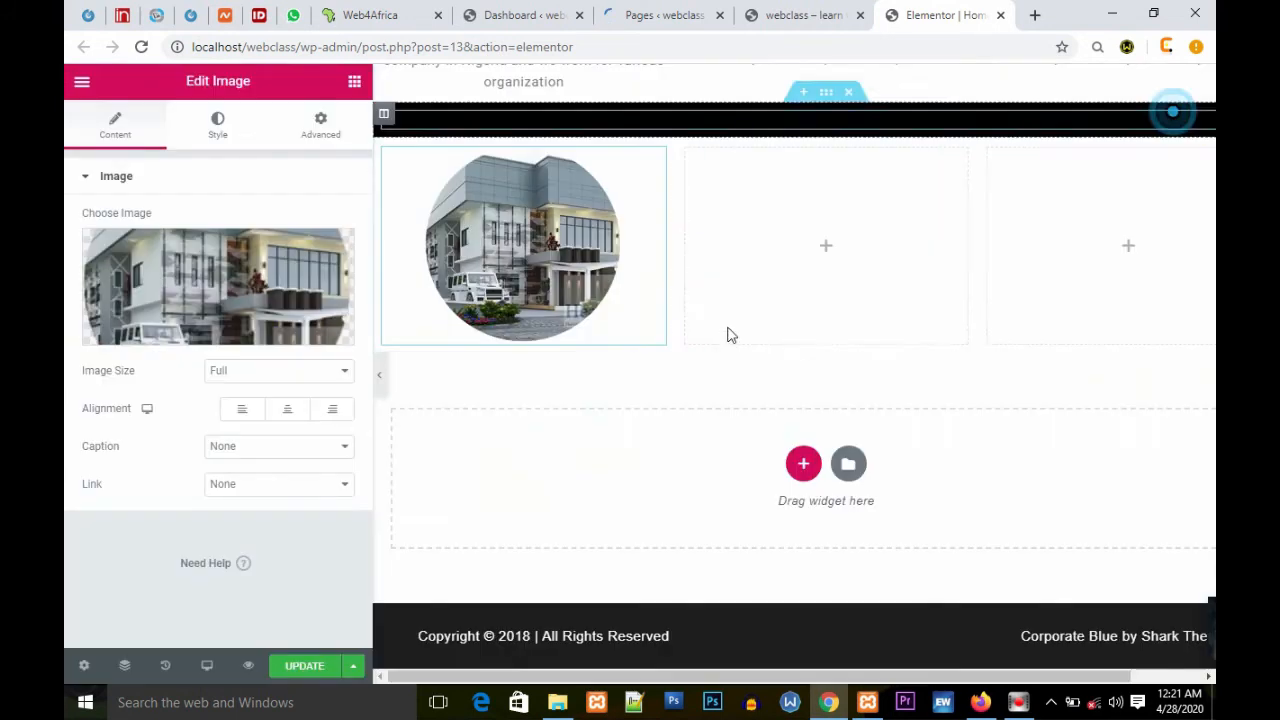
Step: Copy the house image widget and paste it into the second and third columns
{"action": "right_click", "coordinate": [535, 250]}
{"action": "left_click", "coordinate": [590, 320]}
{"action": "right_click", "coordinate": [773, 215]}
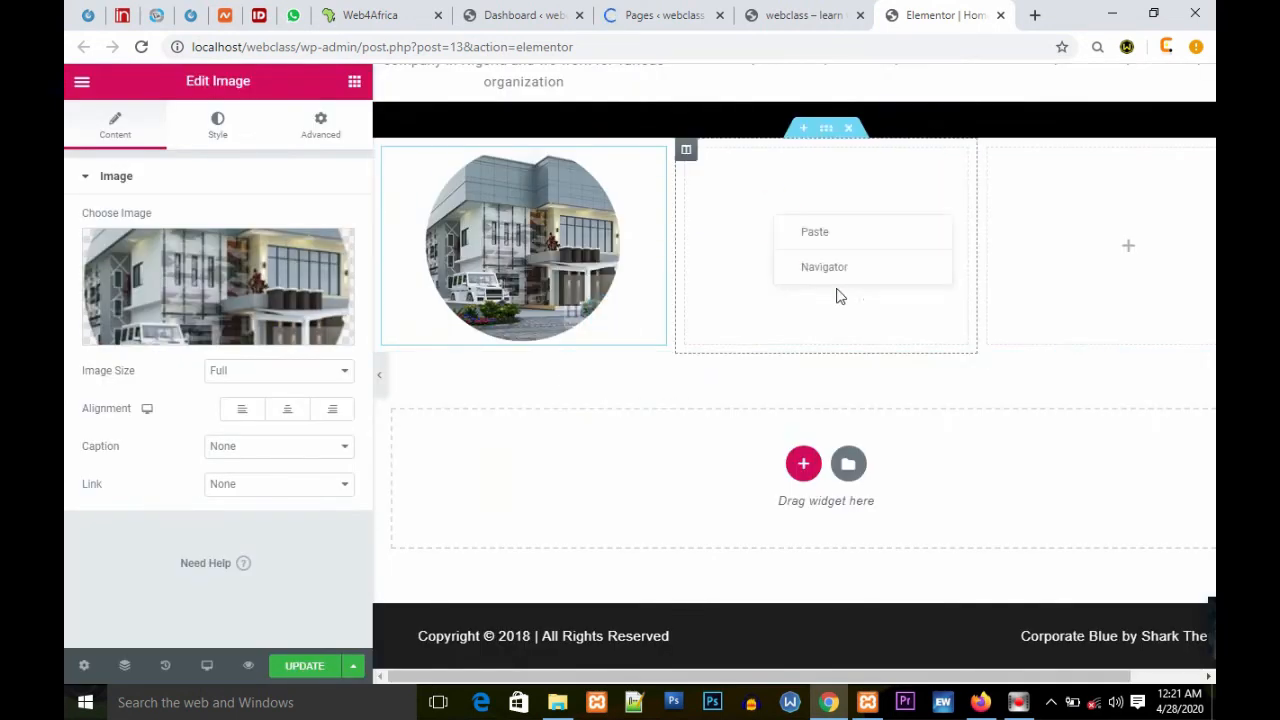
{"action": "right_click", "coordinate": [1062, 206]}
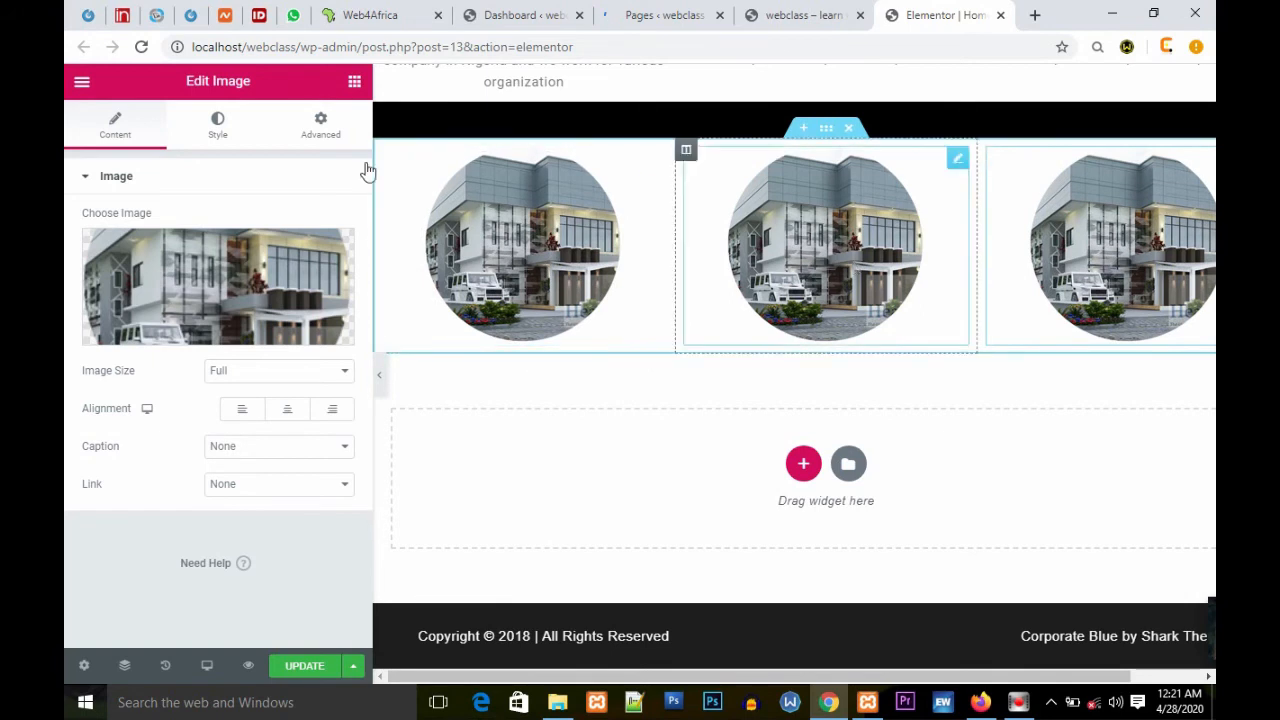
Step: Add a heading reading Website below the first image, centre it and set its text color to black
{"action": "left_click", "coordinate": [354, 82]}
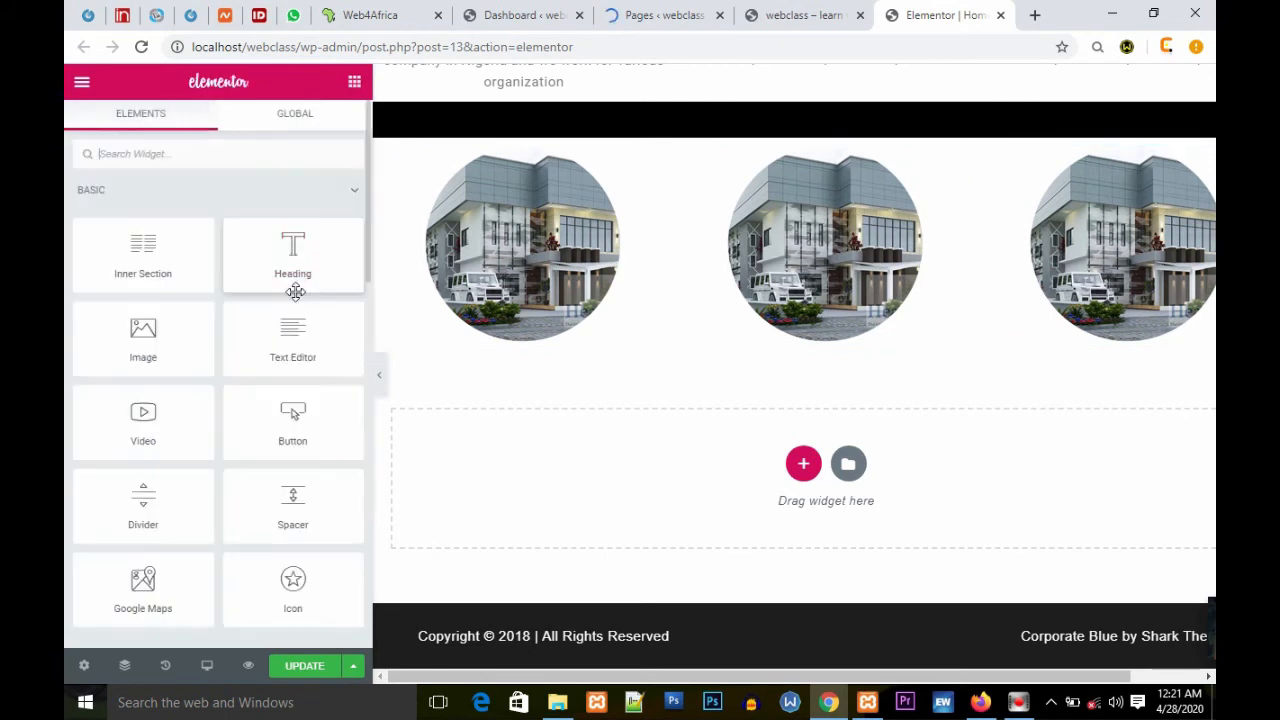
{"action": "left_click_drag", "start_coordinate": [292, 251], "coordinate": [521, 338]}
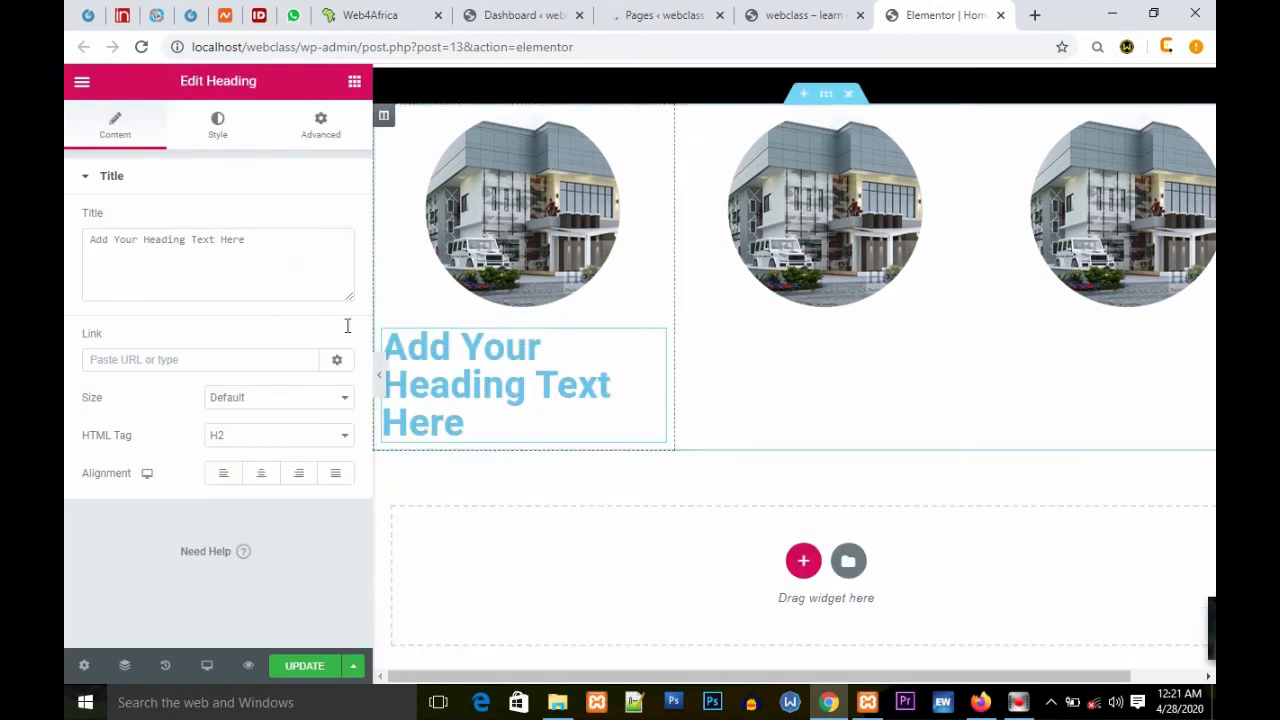
{"action": "triple_click", "coordinate": [290, 247]}
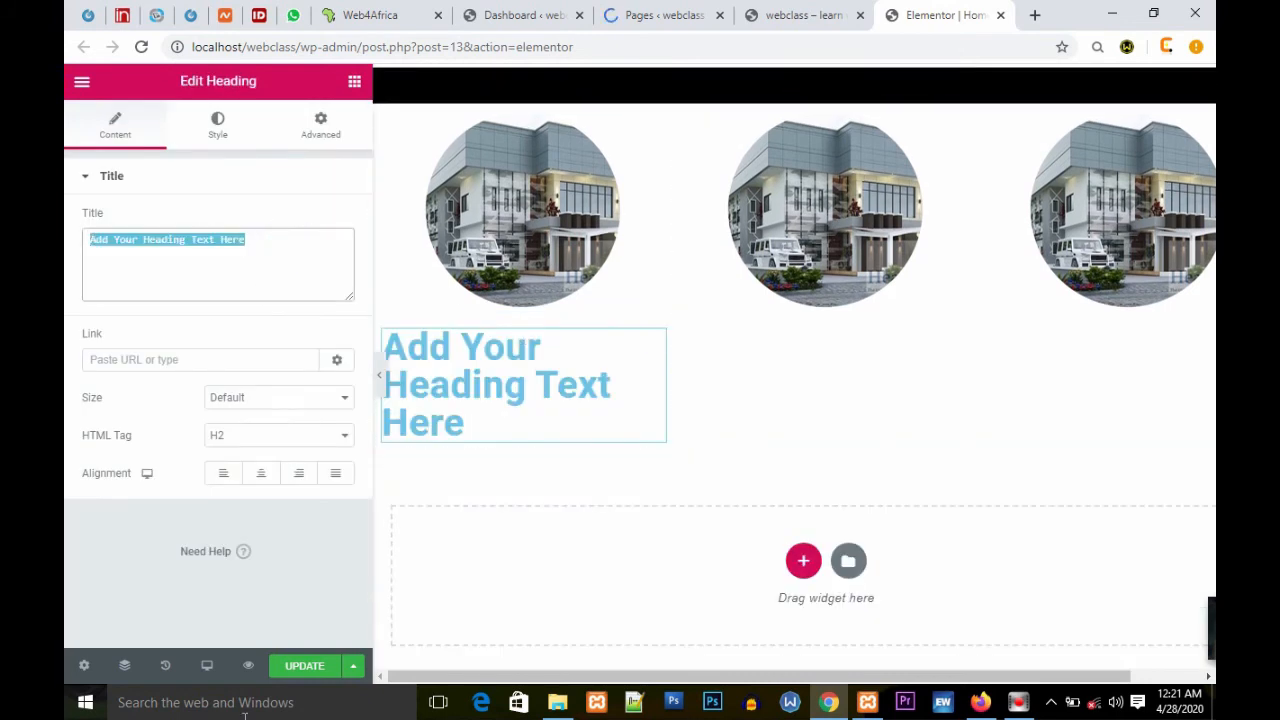
{"action": "type", "text": "Webs"}
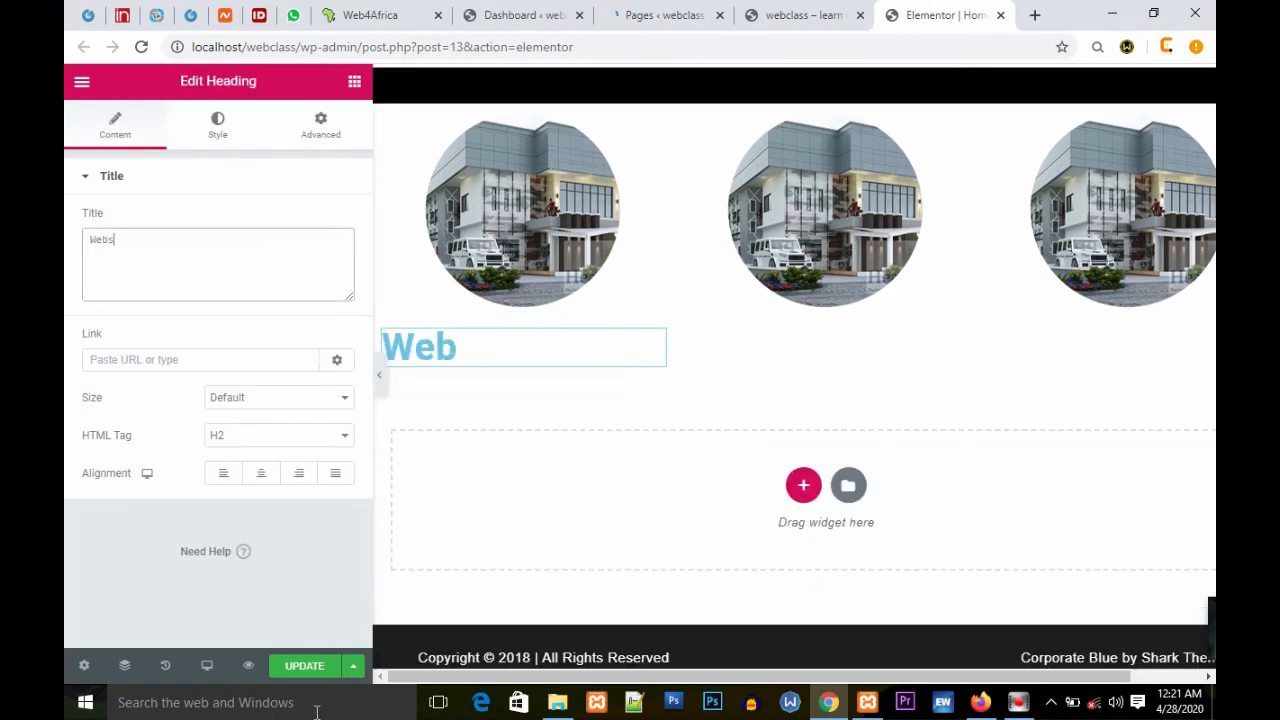
{"action": "type", "text": "ite"}
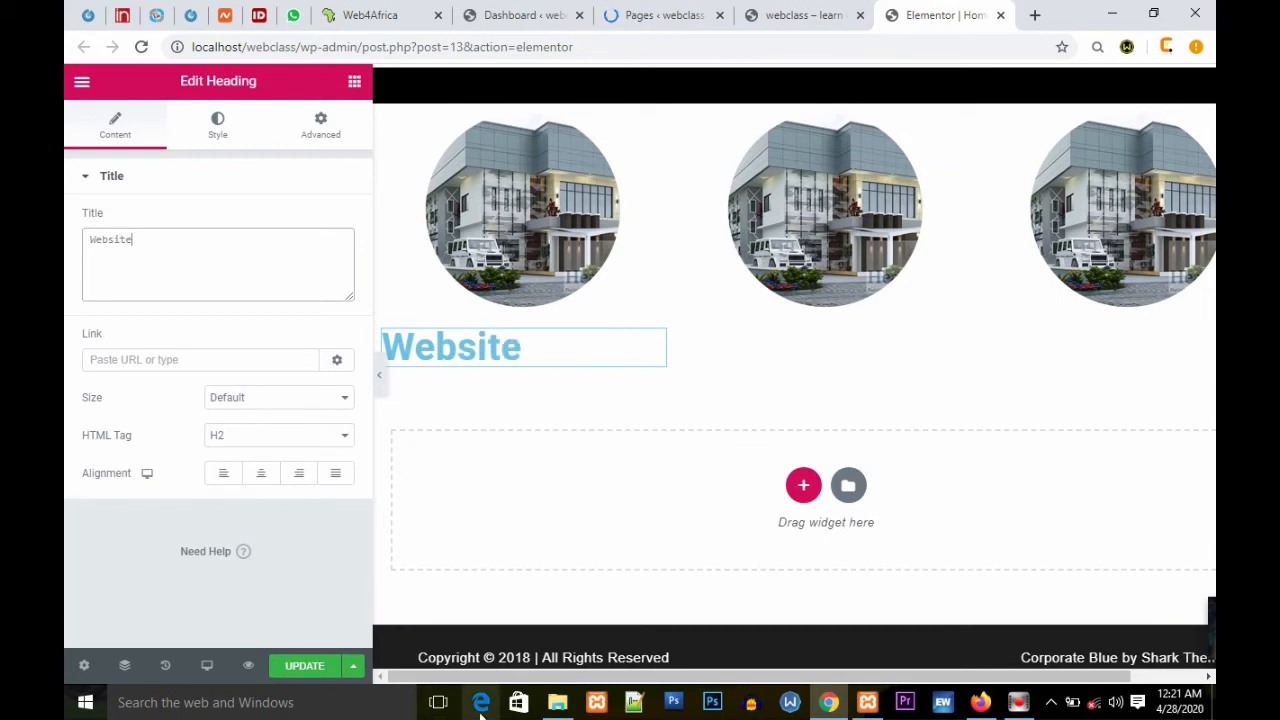
{"action": "left_click", "coordinate": [262, 478]}
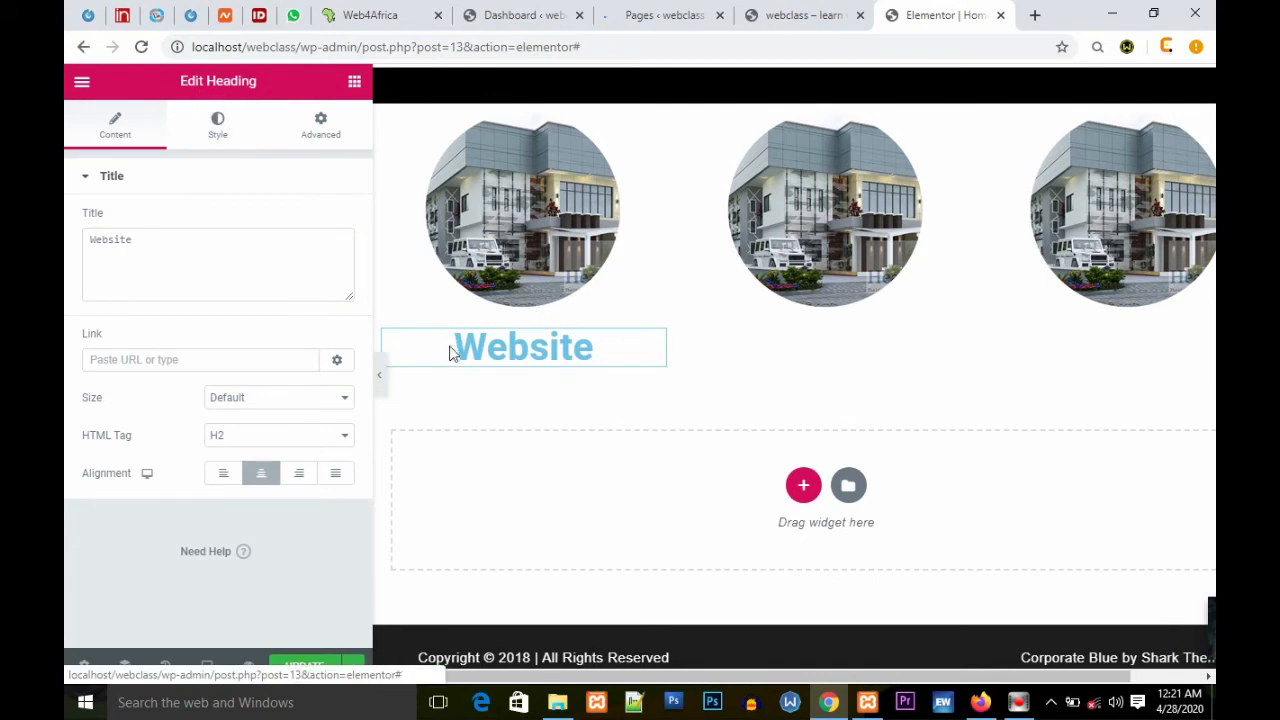
{"action": "left_click", "coordinate": [335, 221]}
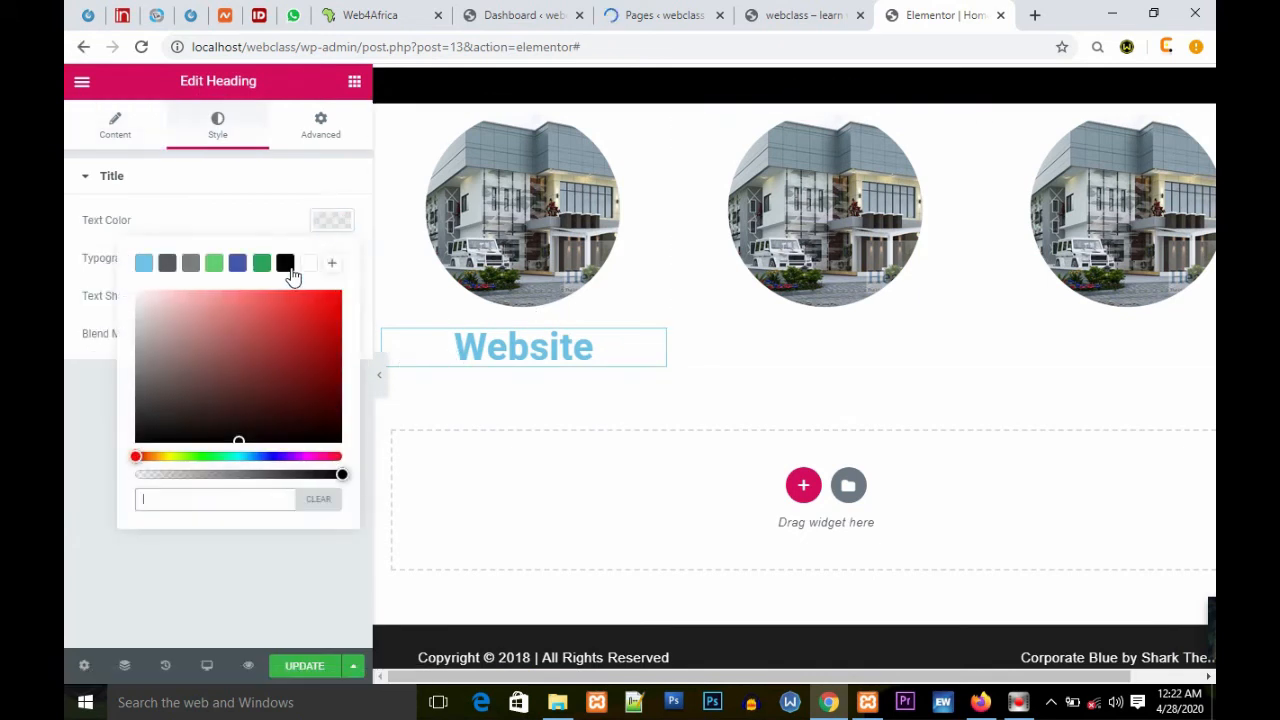
{"action": "left_click", "coordinate": [286, 260]}
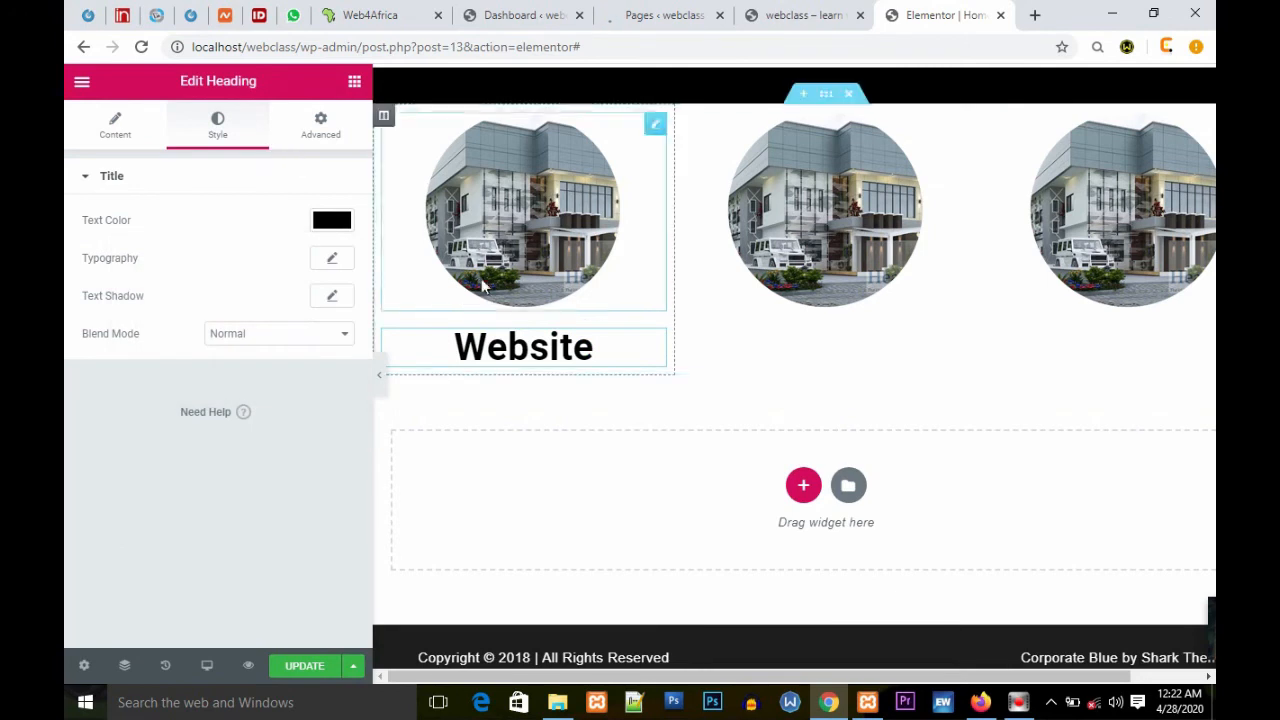
Step: Add a heading reading Animation below the second image, set its text color to black and centre it
{"action": "left_click", "coordinate": [355, 82]}
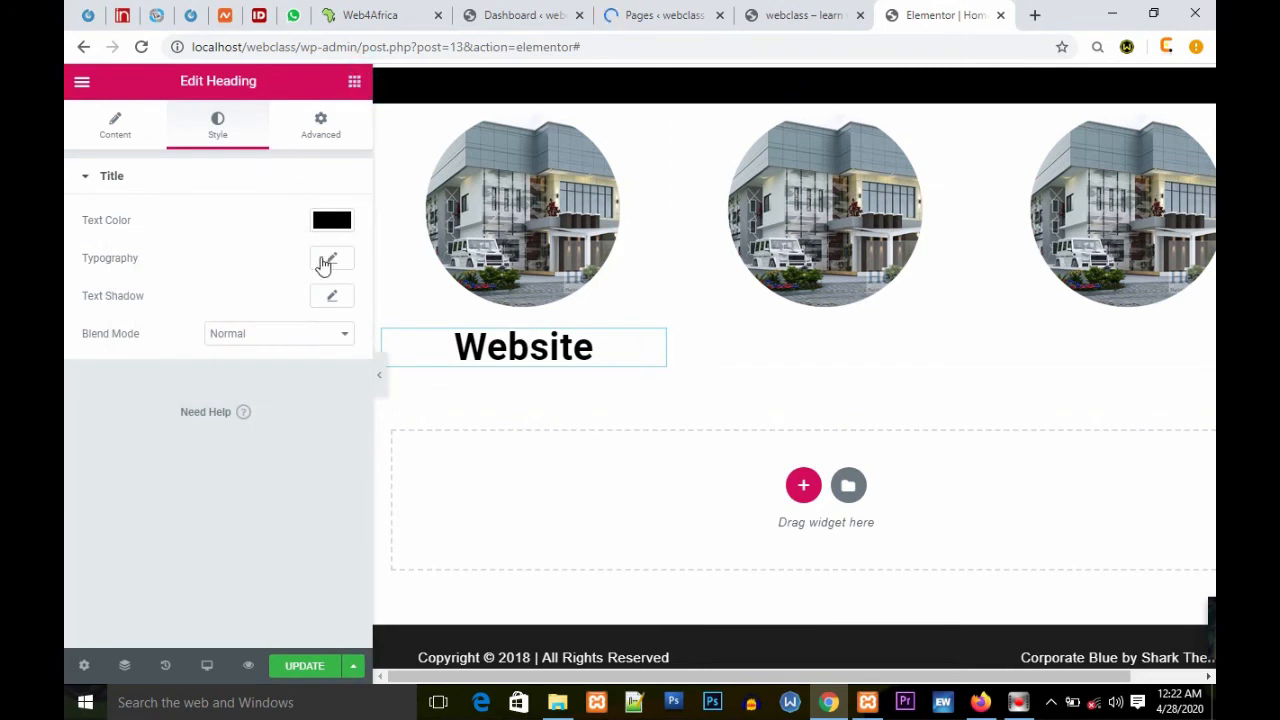
{"action": "left_click_drag", "start_coordinate": [293, 255], "coordinate": [845, 337]}
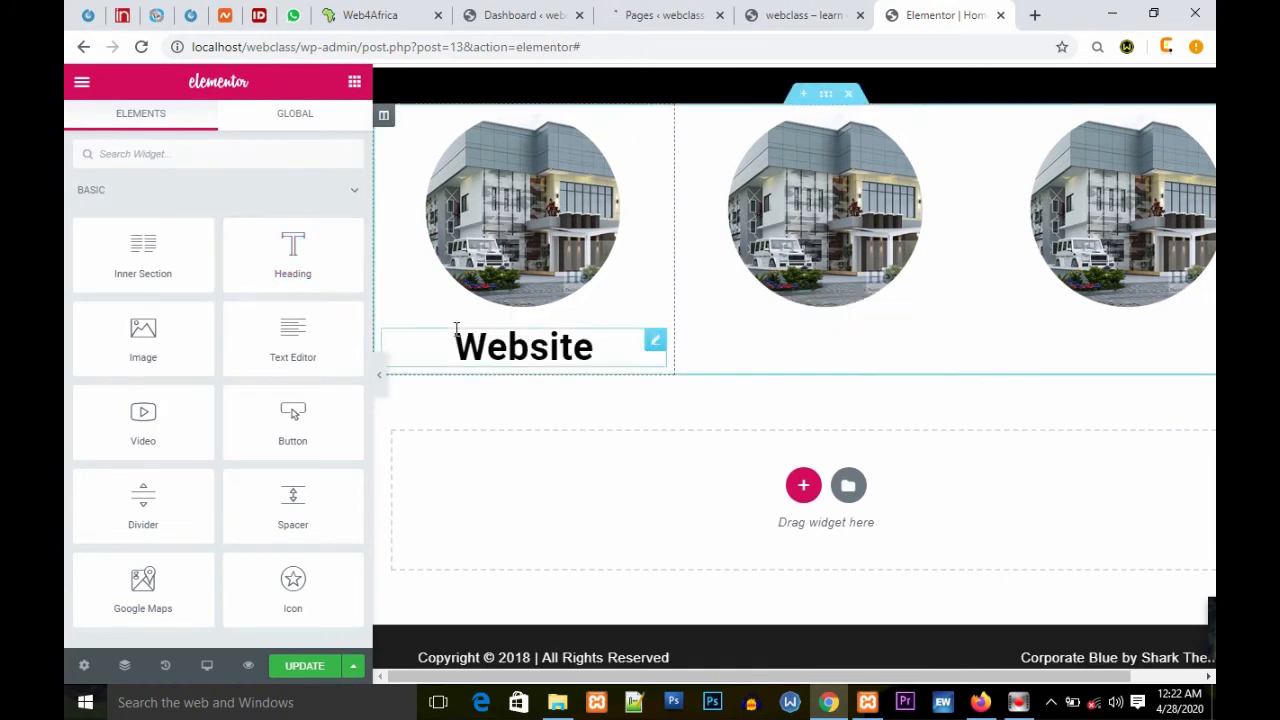
{"action": "left_click_drag", "start_coordinate": [308, 259], "coordinate": [792, 310]}
{"action": "triple_click", "coordinate": [253, 242]}
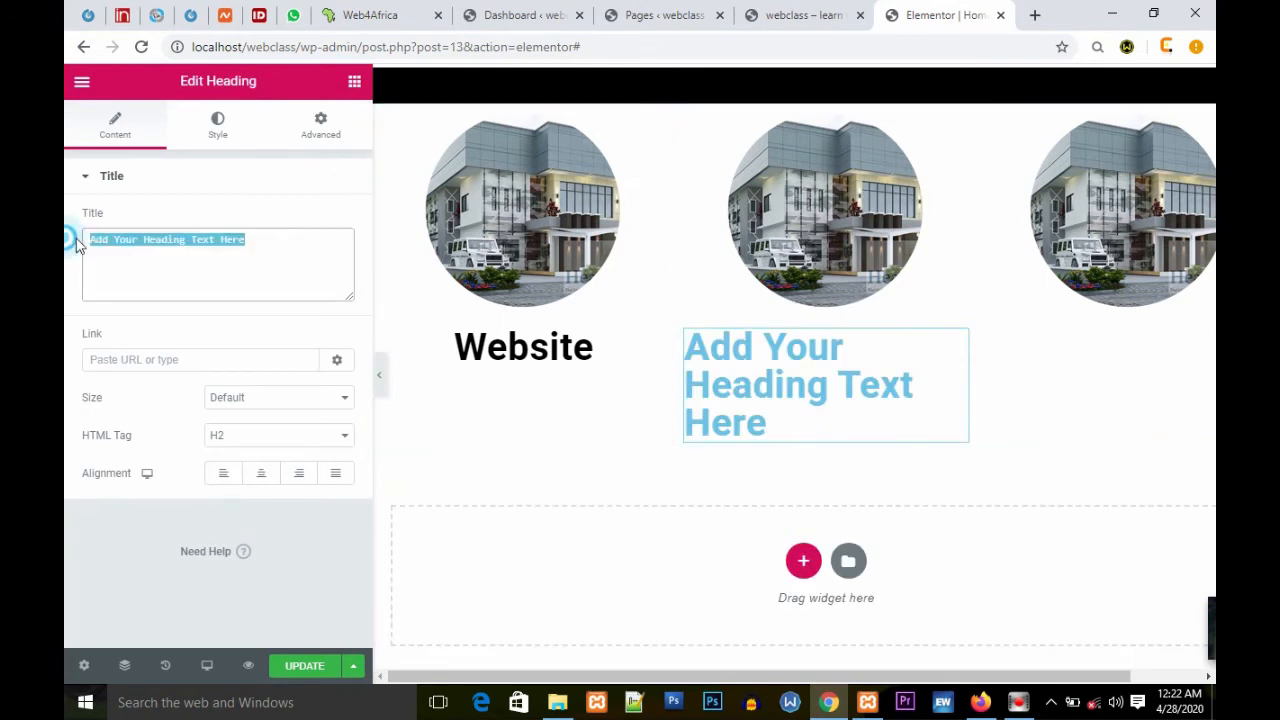
{"action": "type", "text": "Animation"}
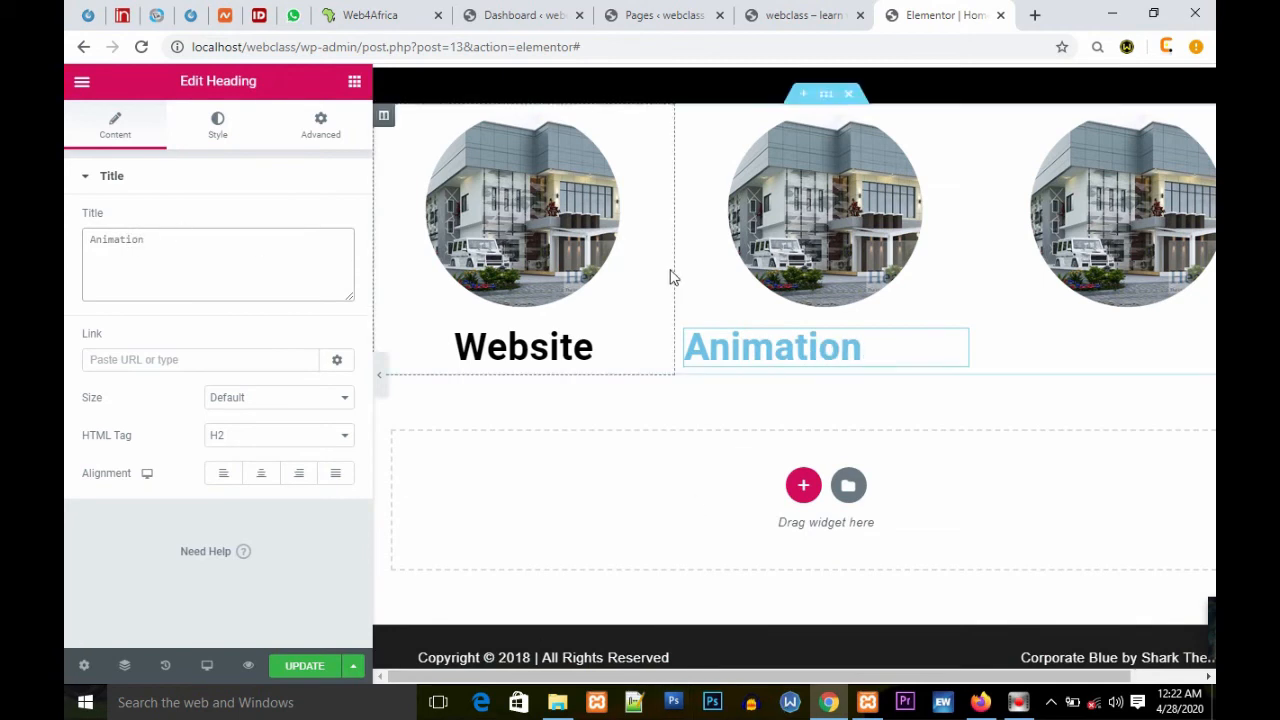
{"action": "left_click", "coordinate": [226, 136]}
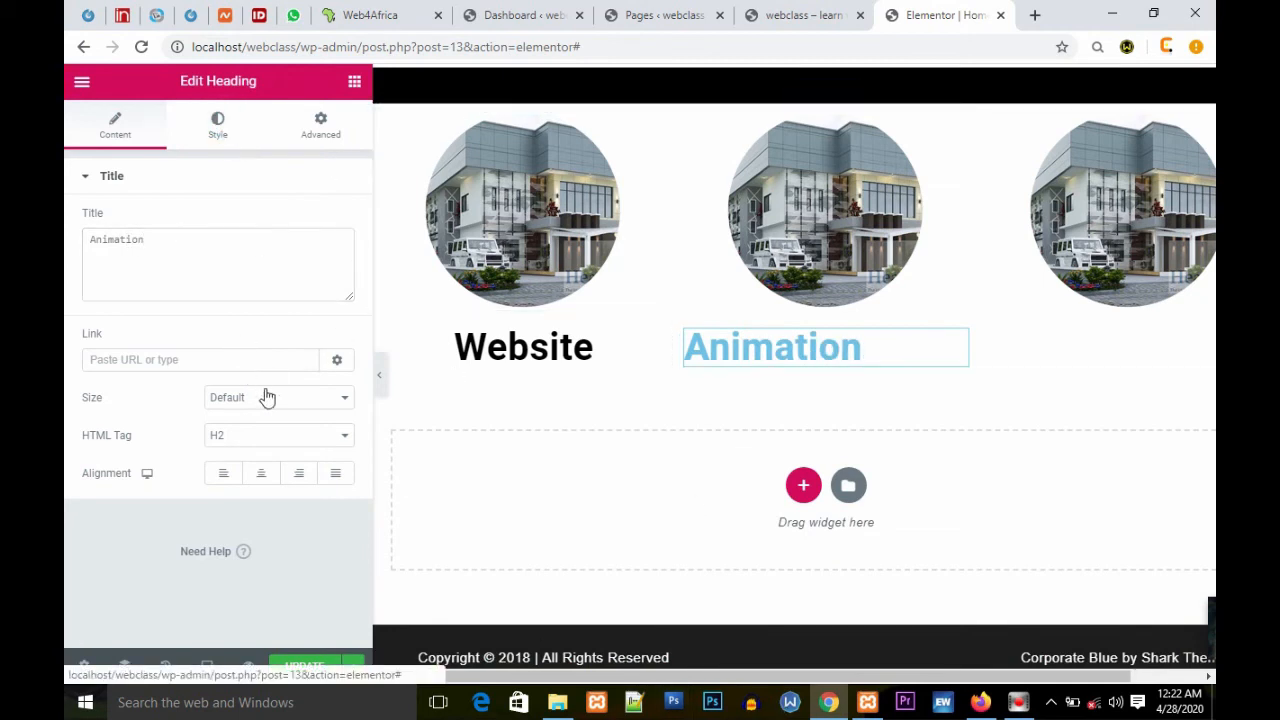
{"action": "left_click", "coordinate": [332, 220]}
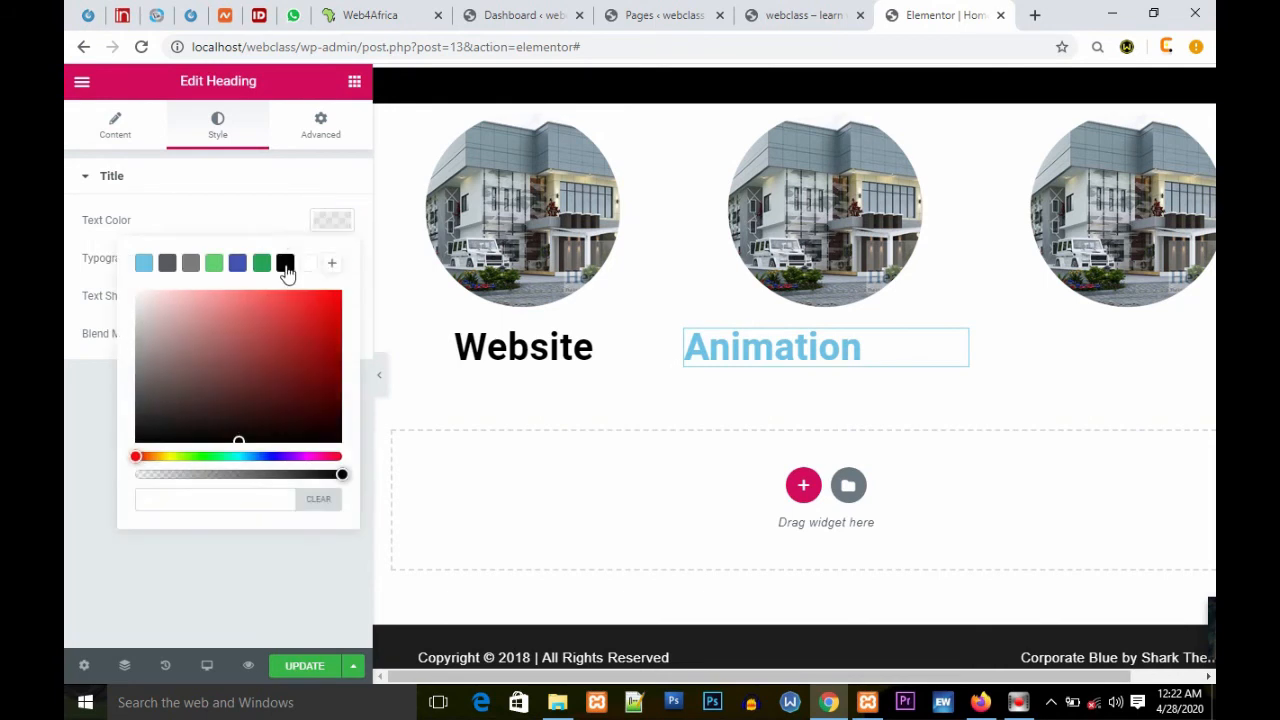
{"action": "left_click", "coordinate": [284, 263]}
{"action": "left_click", "coordinate": [246, 212]}
{"action": "left_click", "coordinate": [116, 126]}
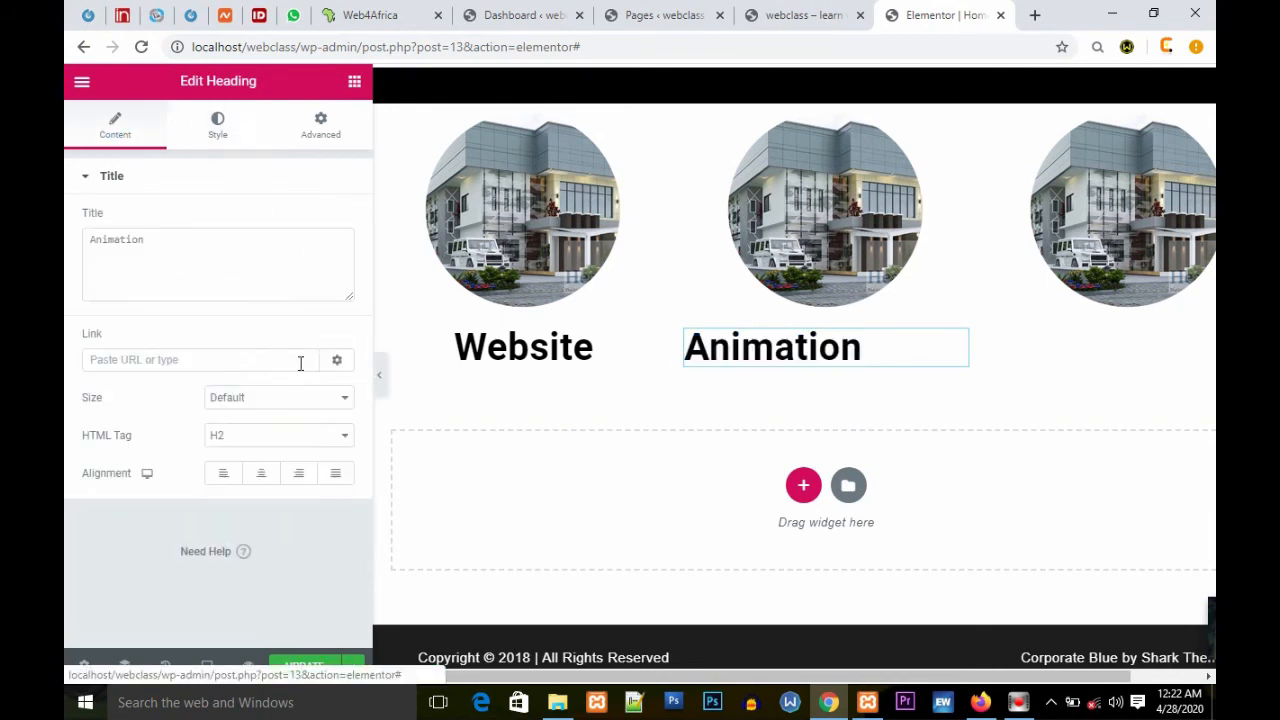
{"action": "left_click", "coordinate": [262, 473]}
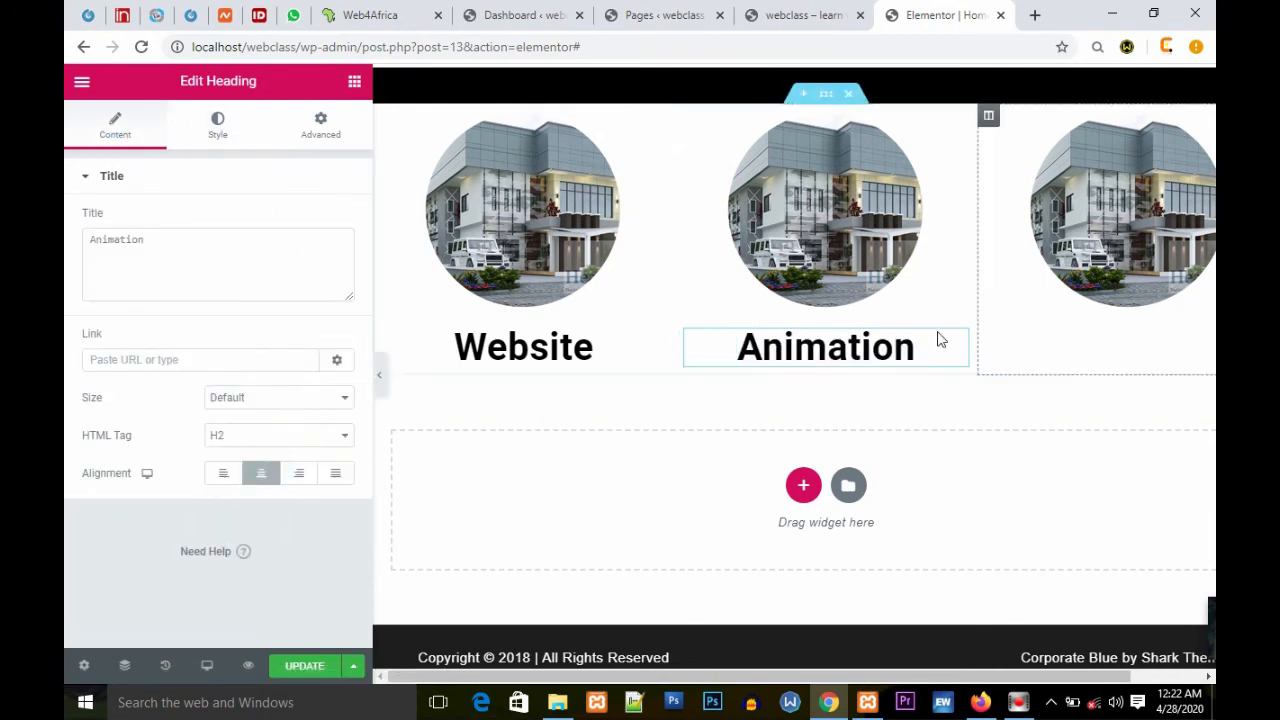
Step: Add a heading reading Graphics below the third image, centre it and set its text color to black
{"action": "left_click", "coordinate": [354, 82]}
{"action": "left_click_drag", "start_coordinate": [298, 264], "coordinate": [1157, 310]}
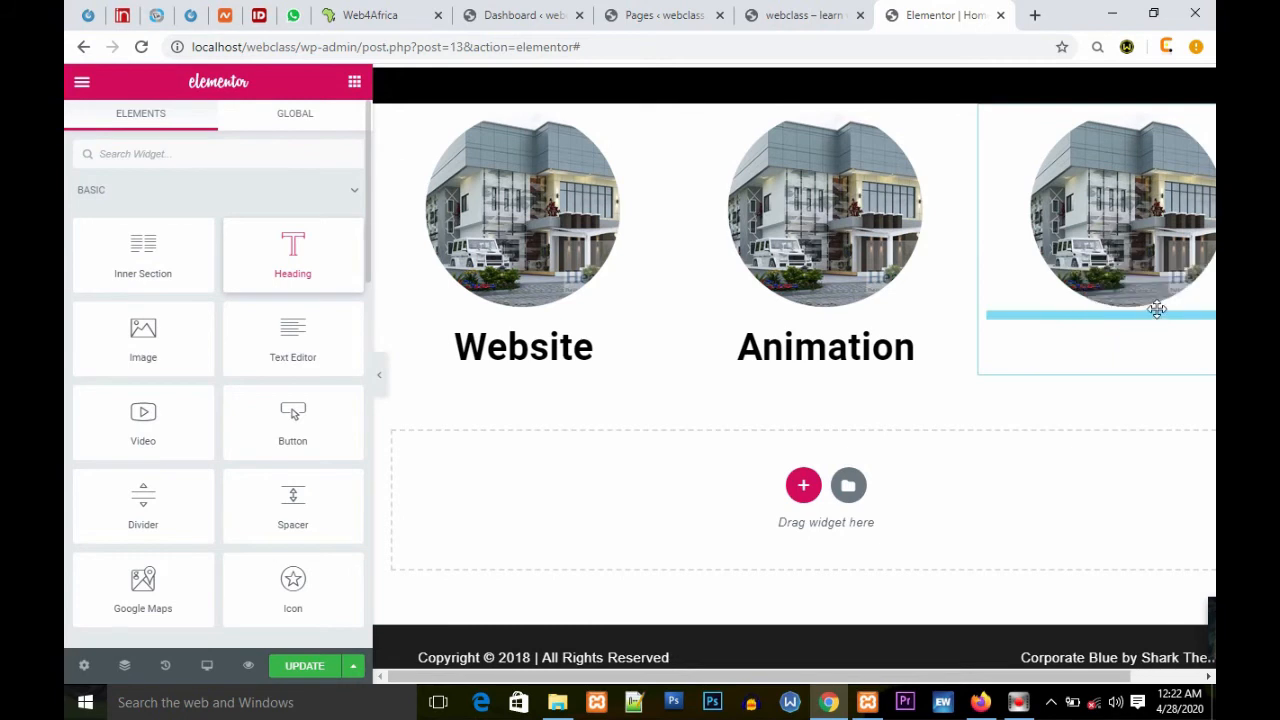
{"action": "left_click_drag", "start_coordinate": [934, 311], "coordinate": [934, 311]}
{"action": "left_click_drag", "start_coordinate": [262, 240], "coordinate": [100, 252]}
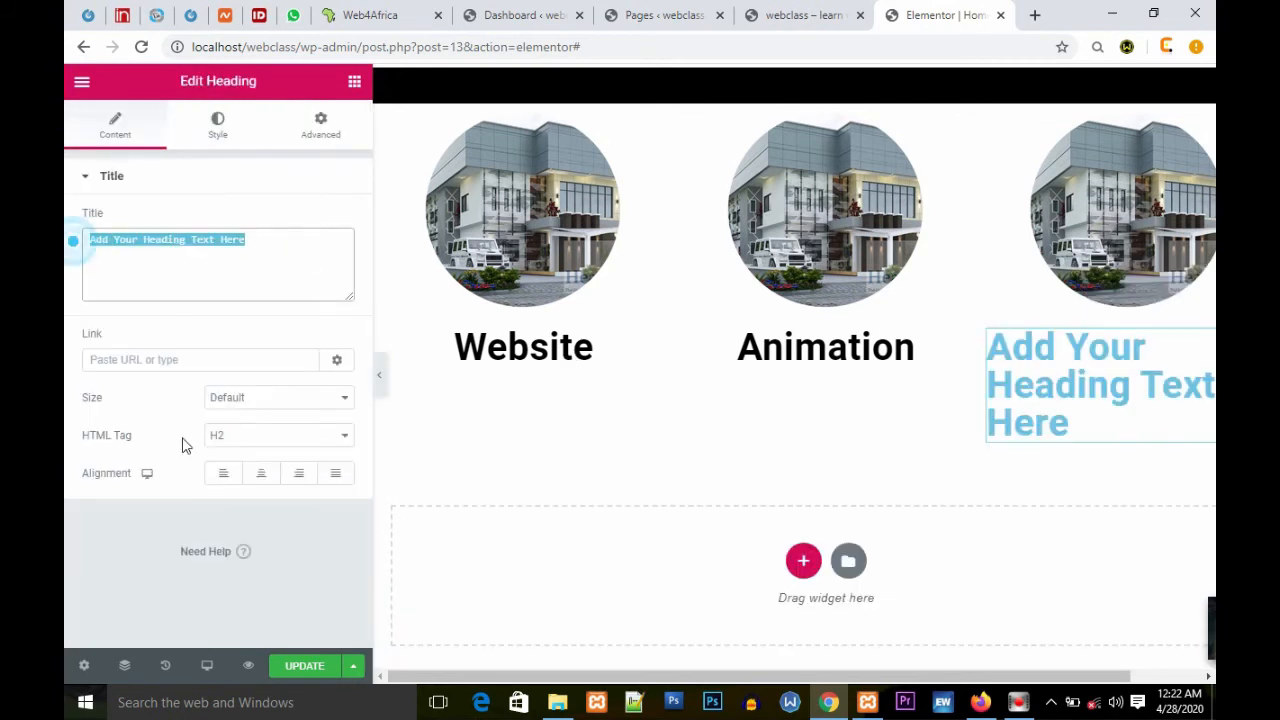
{"action": "type", "text": "Graphics"}
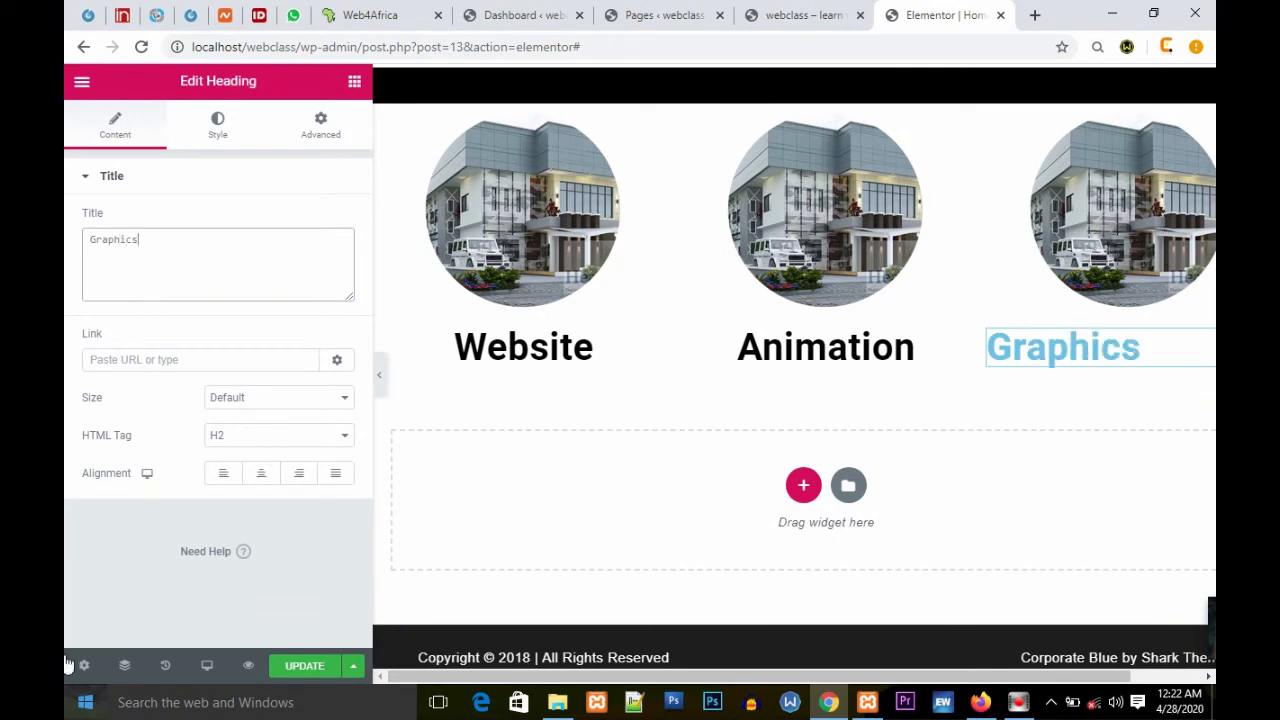
{"action": "left_click", "coordinate": [261, 473]}
{"action": "left_click", "coordinate": [212, 122]}
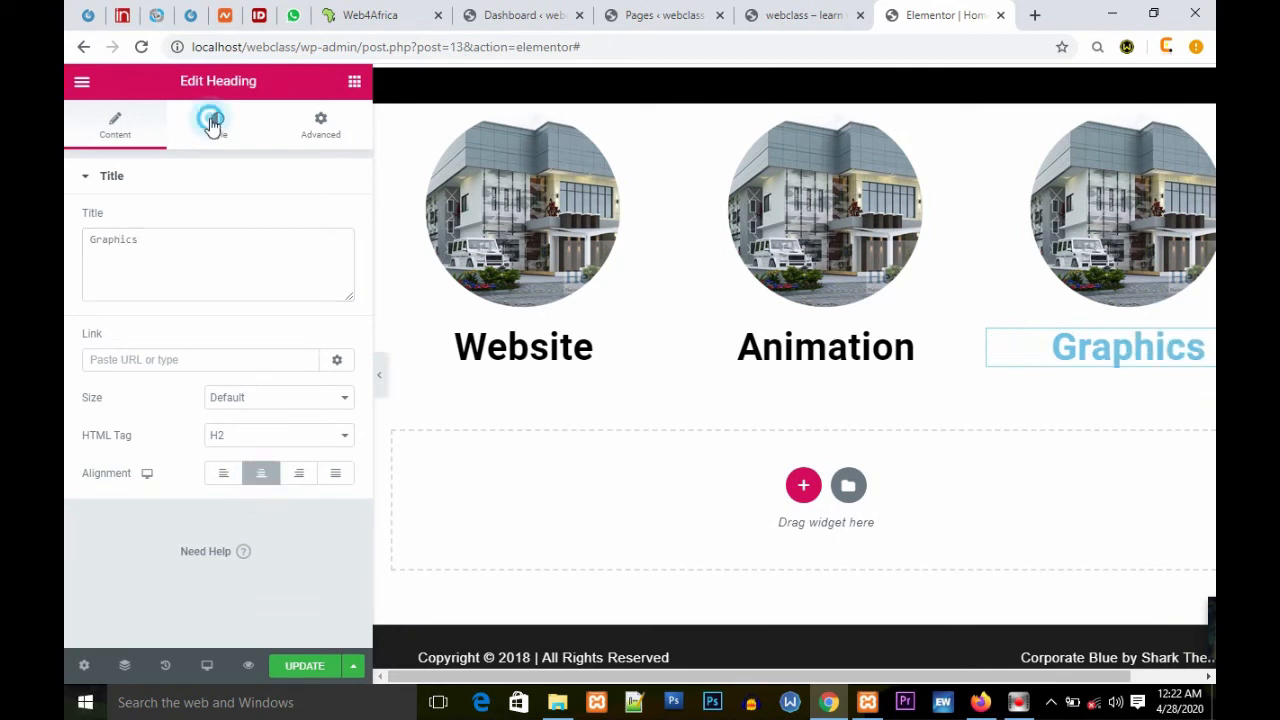
{"action": "left_click", "coordinate": [332, 220]}
{"action": "left_click", "coordinate": [285, 262]}
{"action": "left_click", "coordinate": [249, 222]}
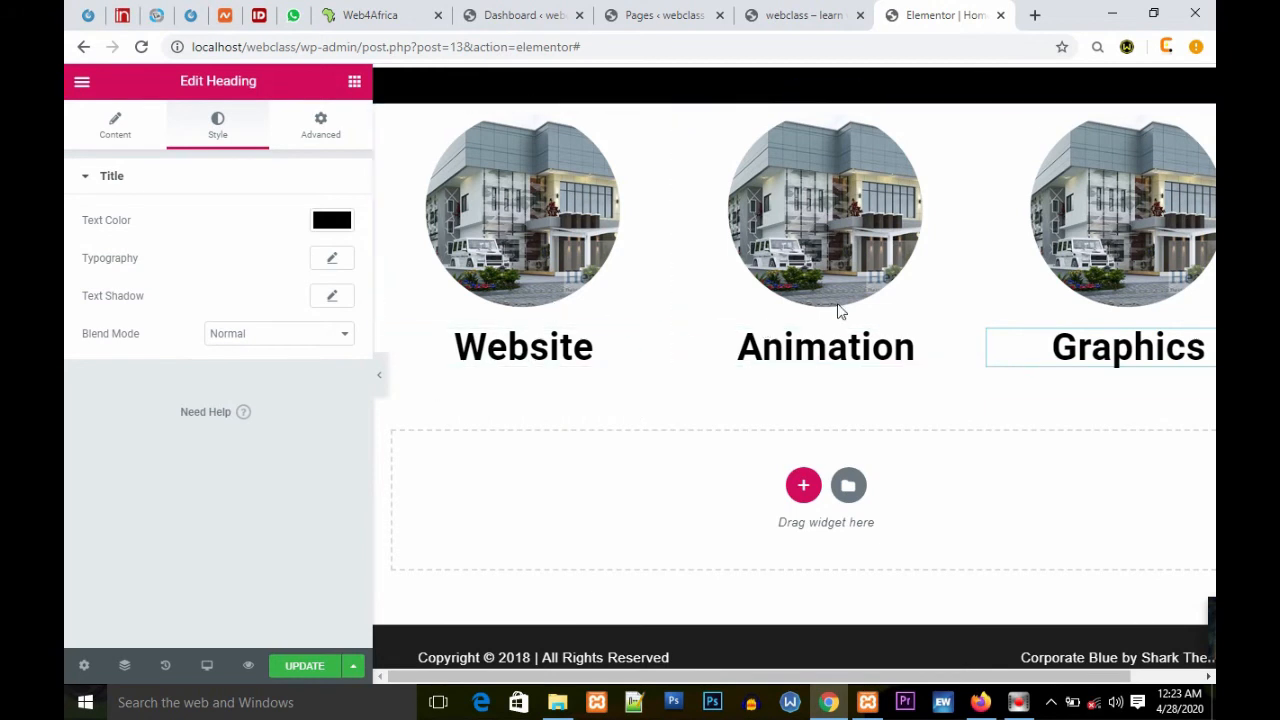
{"action": "scroll", "coordinate": [975, 292], "scroll_direction": "up", "scroll_amount": 3}
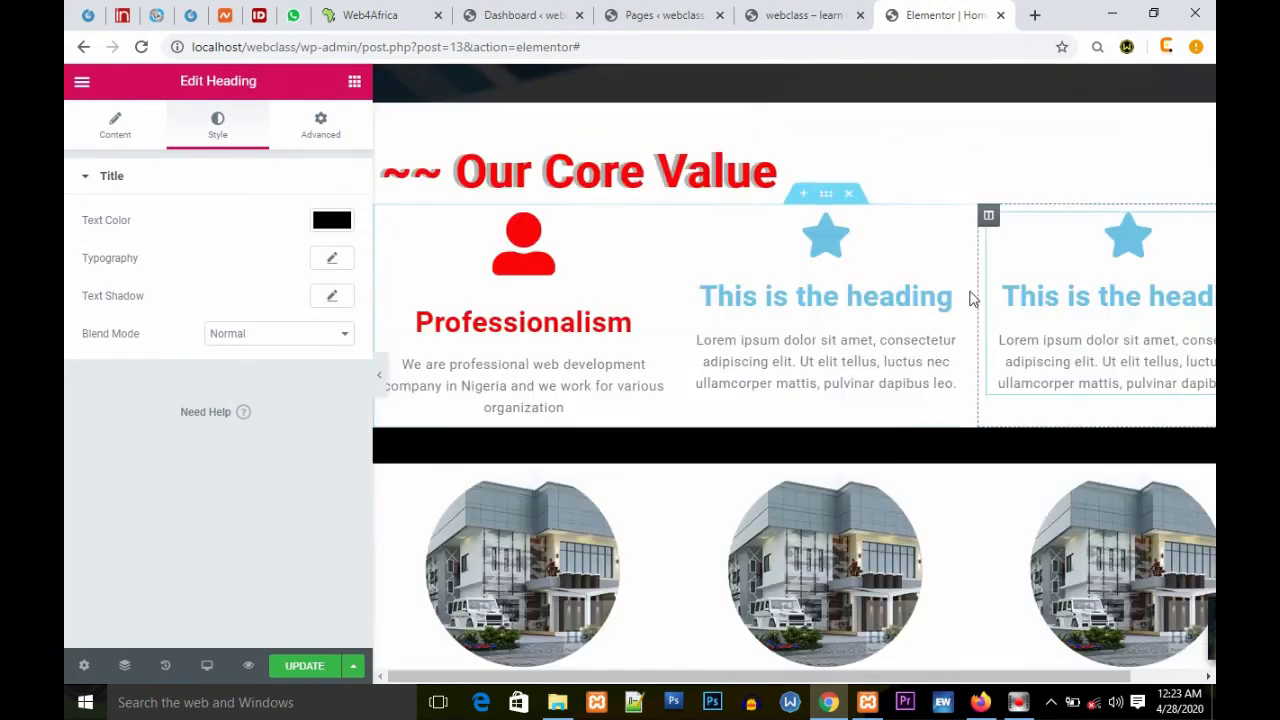
{"action": "left_click_drag", "start_coordinate": [957, 393], "coordinate": [692, 343]}
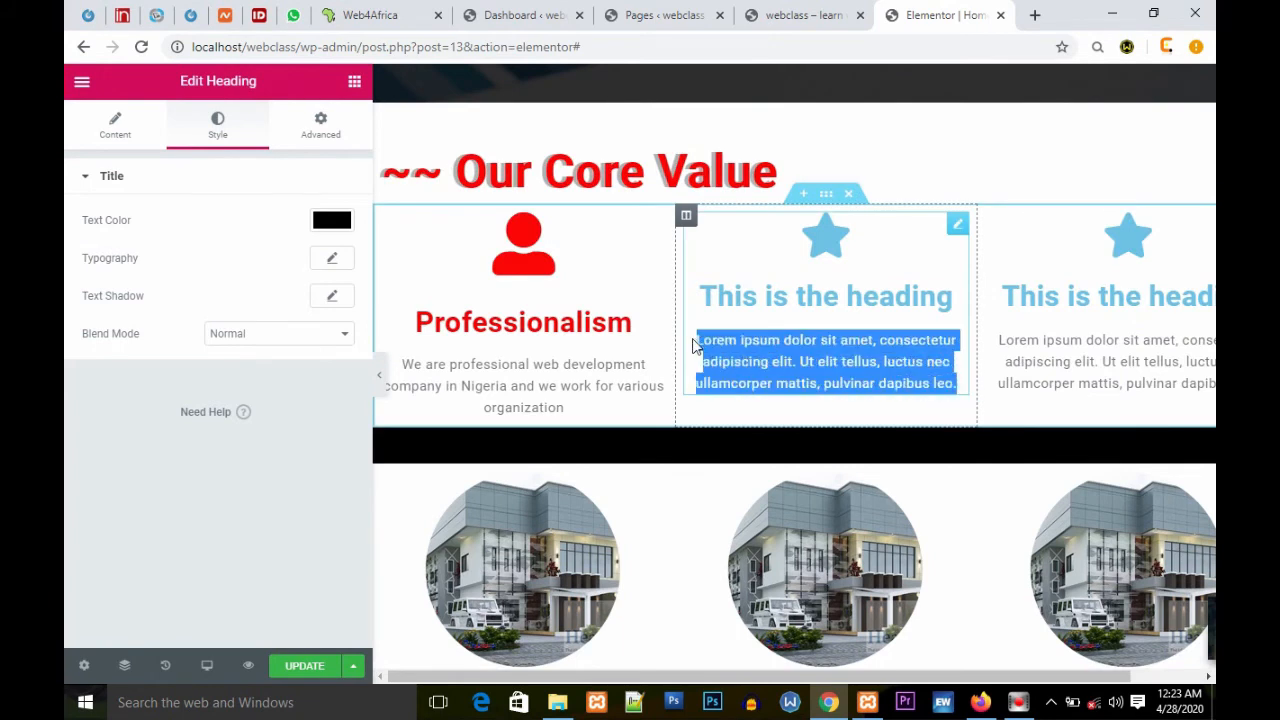
{"action": "left_click", "coordinate": [699, 342]}
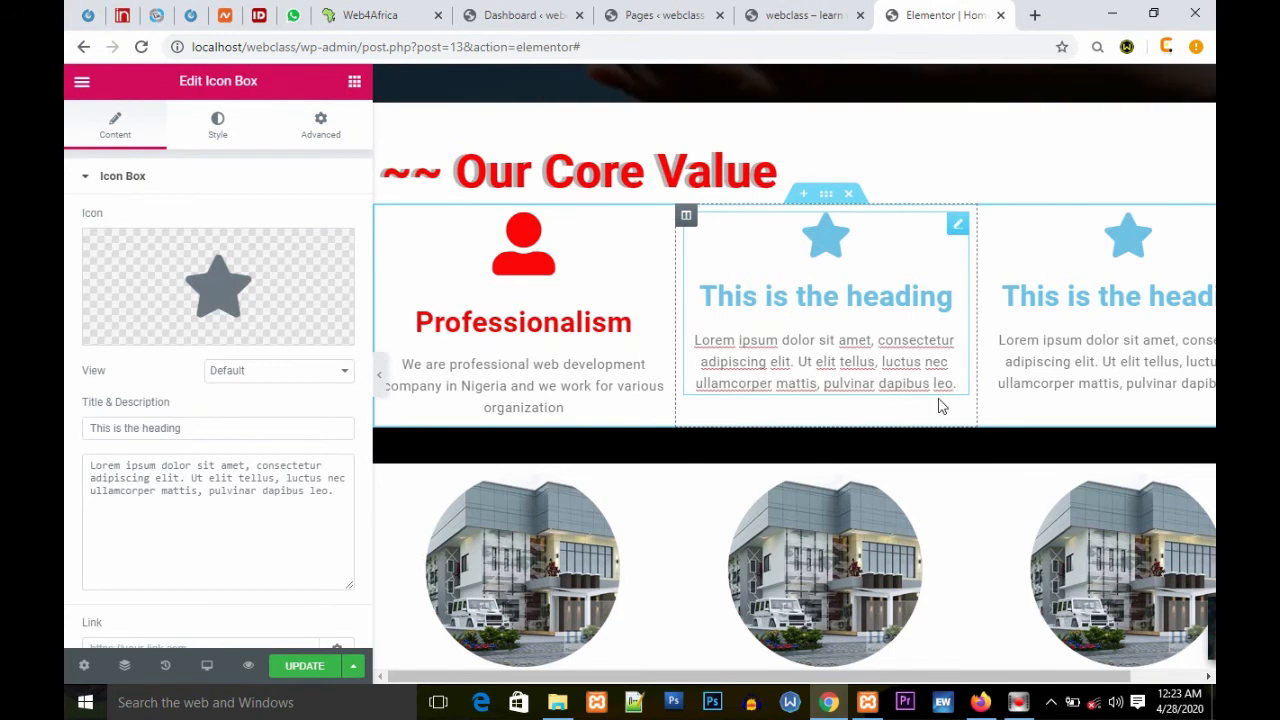
{"action": "left_click_drag", "start_coordinate": [957, 384], "coordinate": [695, 340]}
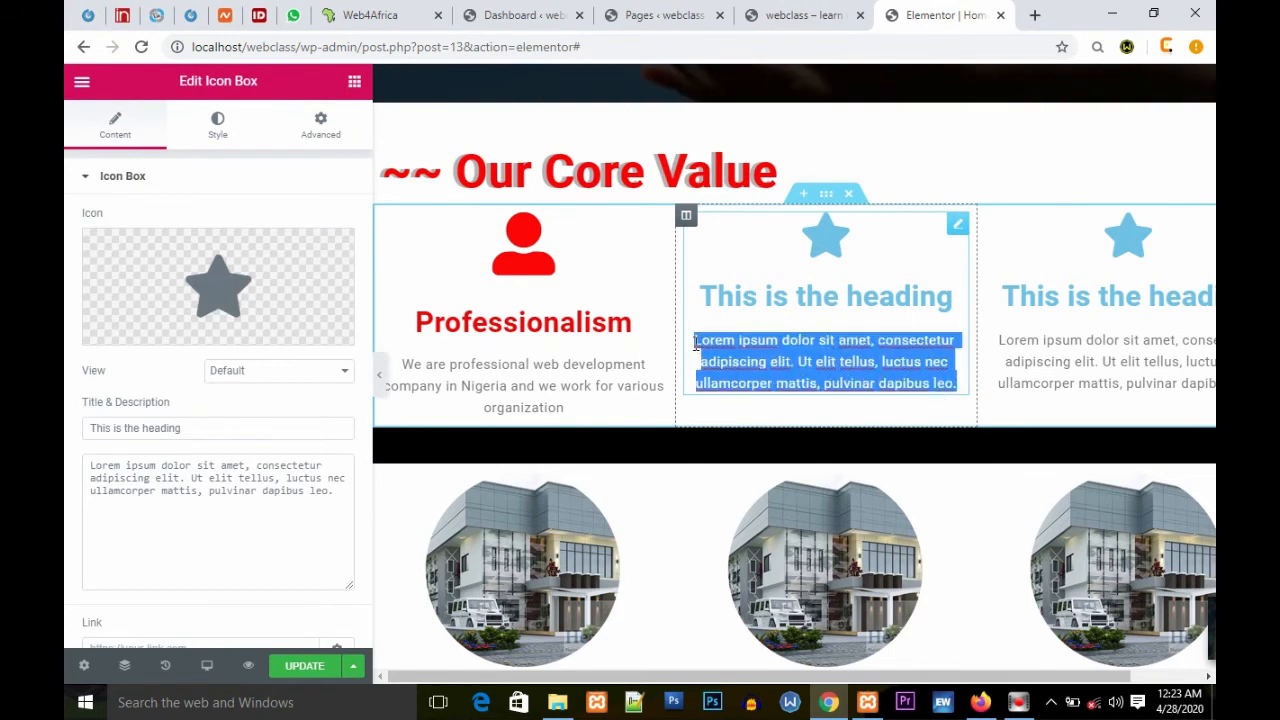
{"action": "right_click", "coordinate": [738, 360]}
{"action": "left_click", "coordinate": [803, 437]}
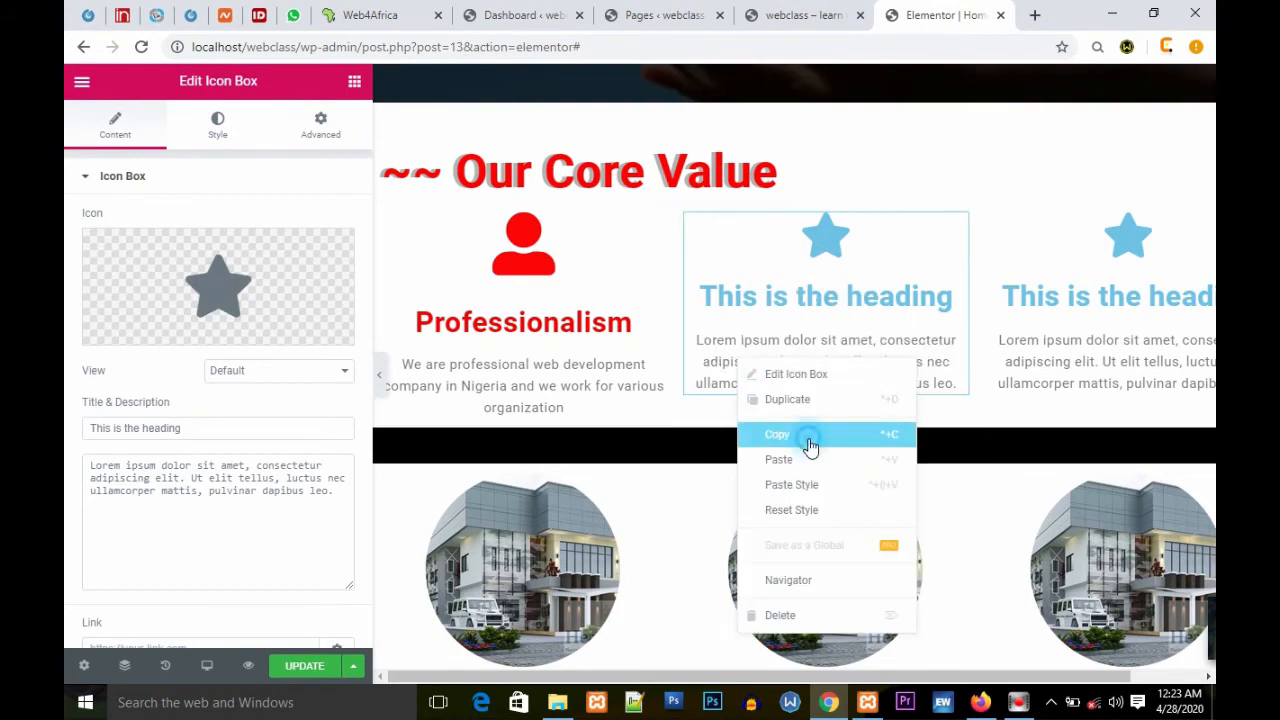
Step: Add a heading widget below the Website heading in the first column and clear its placeholder text
{"action": "scroll", "coordinate": [741, 537], "scroll_direction": "down", "scroll_amount": 4}
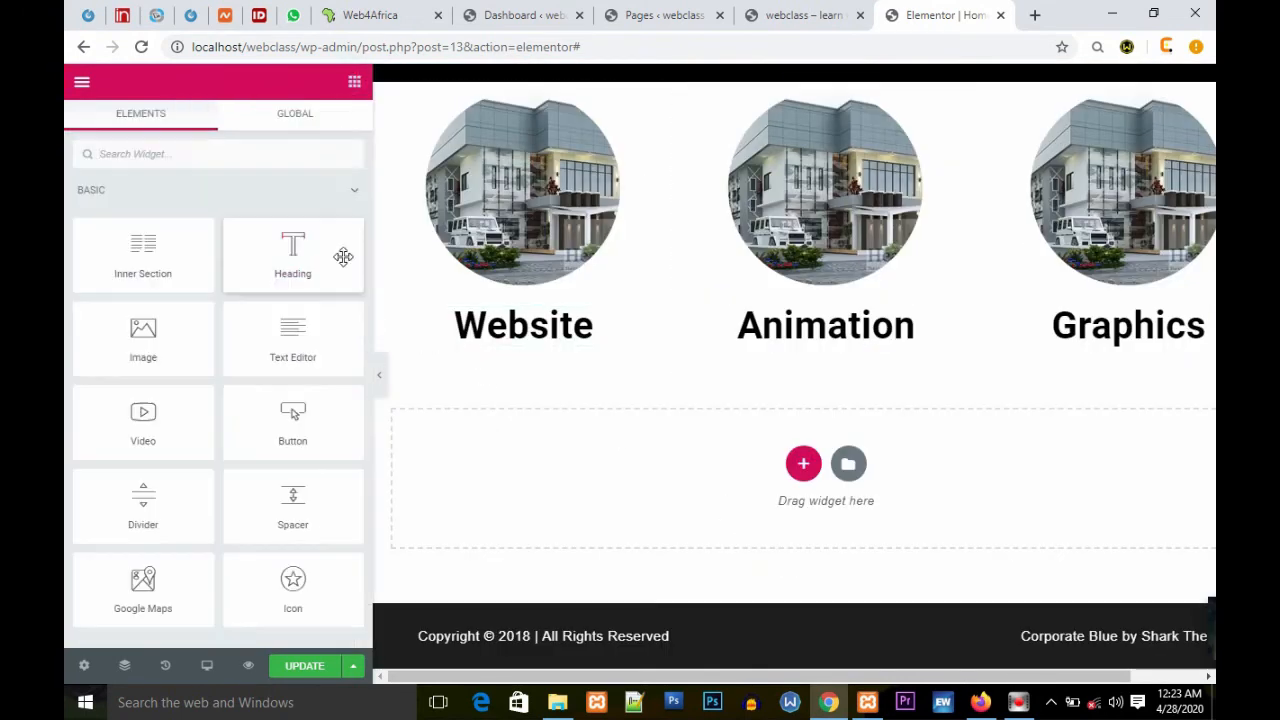
{"action": "left_click_drag", "start_coordinate": [287, 252], "coordinate": [515, 348]}
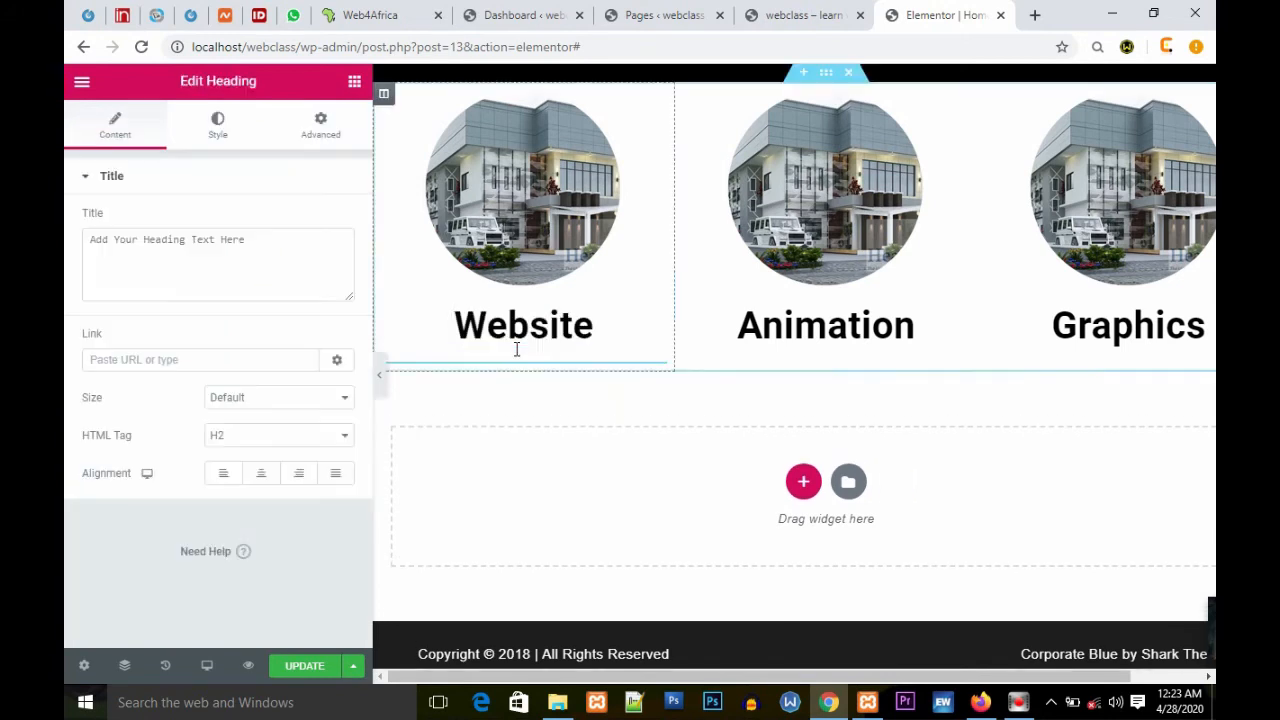
{"action": "left_click_drag", "start_coordinate": [281, 243], "coordinate": [66, 249]}
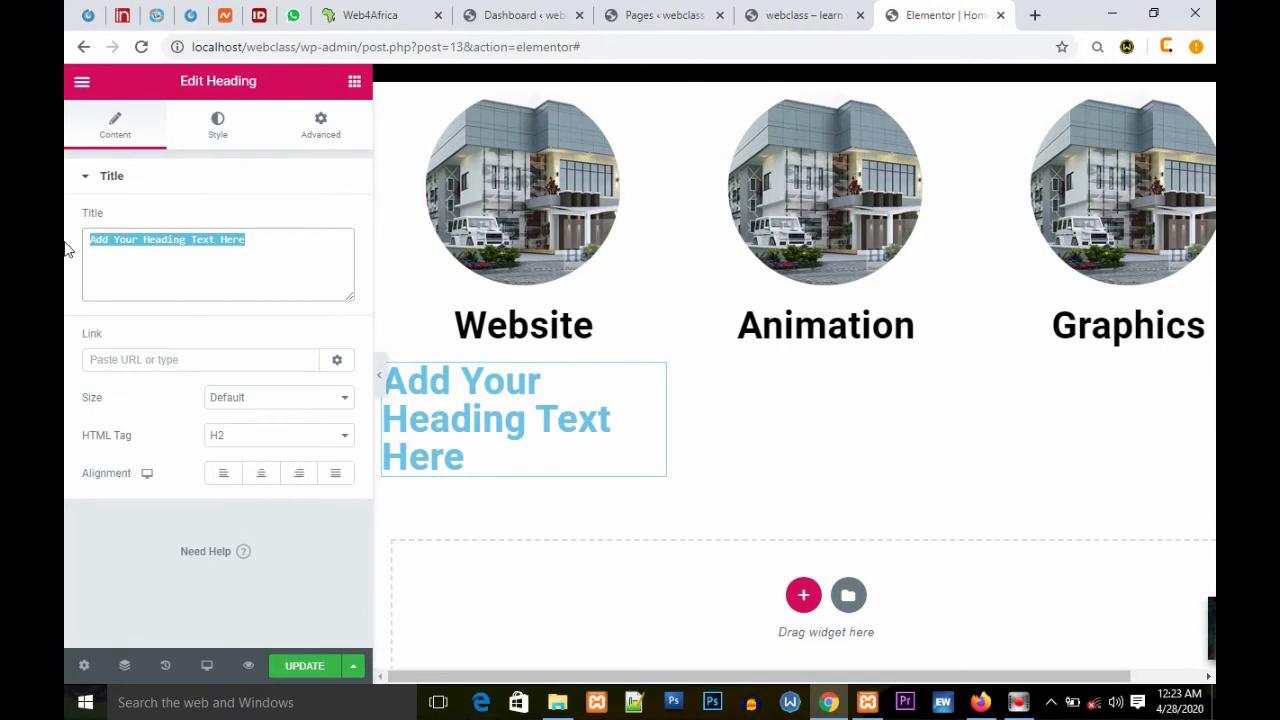
{"action": "key", "text": "BackSpace"}
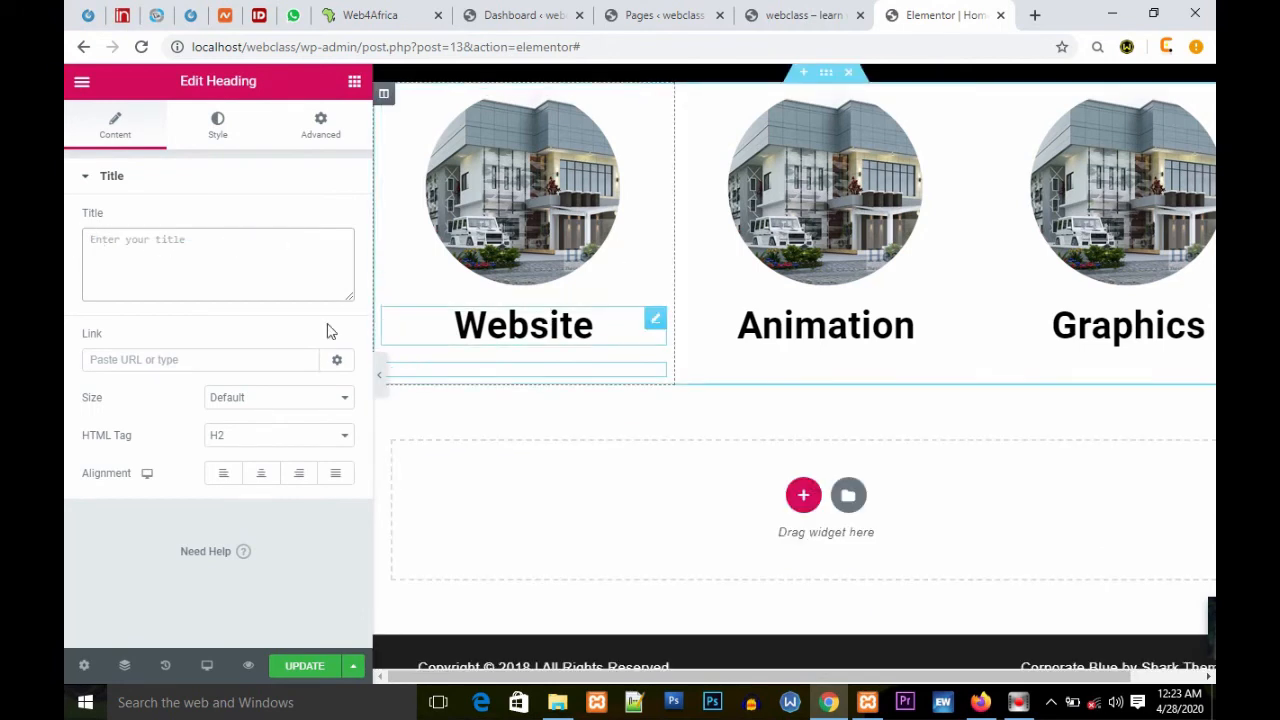
{"action": "type", "text": "sddfdfgd"}
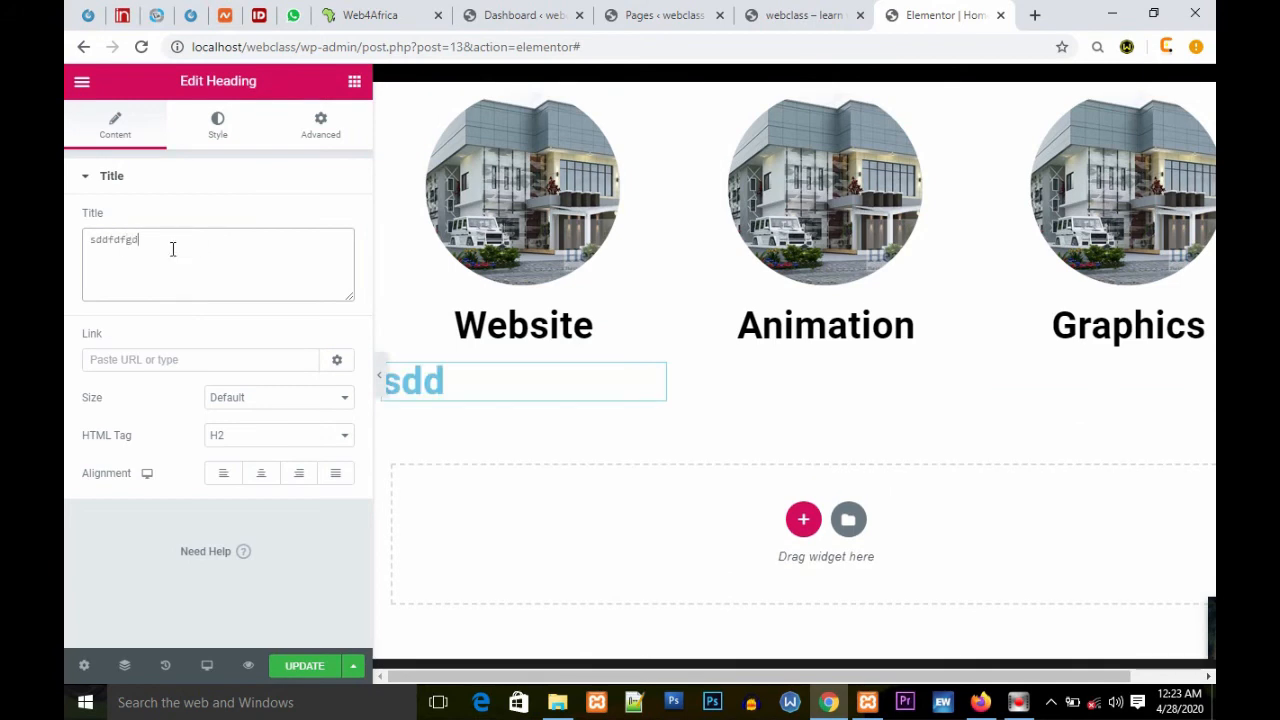
{"action": "type", "text": "dggs"}
{"action": "triple_click", "coordinate": [209, 253]}
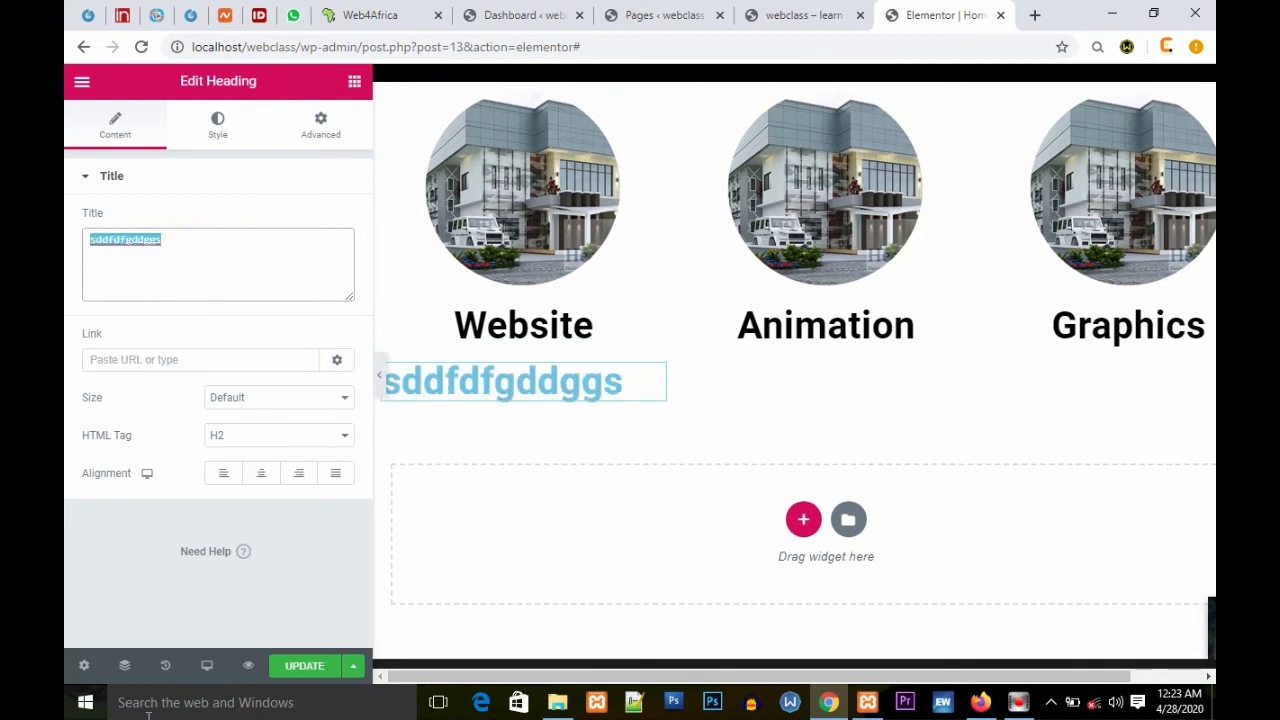
Step: Set the new heading's text to 'Create a responsive website for your company, business, brand and organization', correcting the spelling
{"action": "type", "text": "Creat a res"}
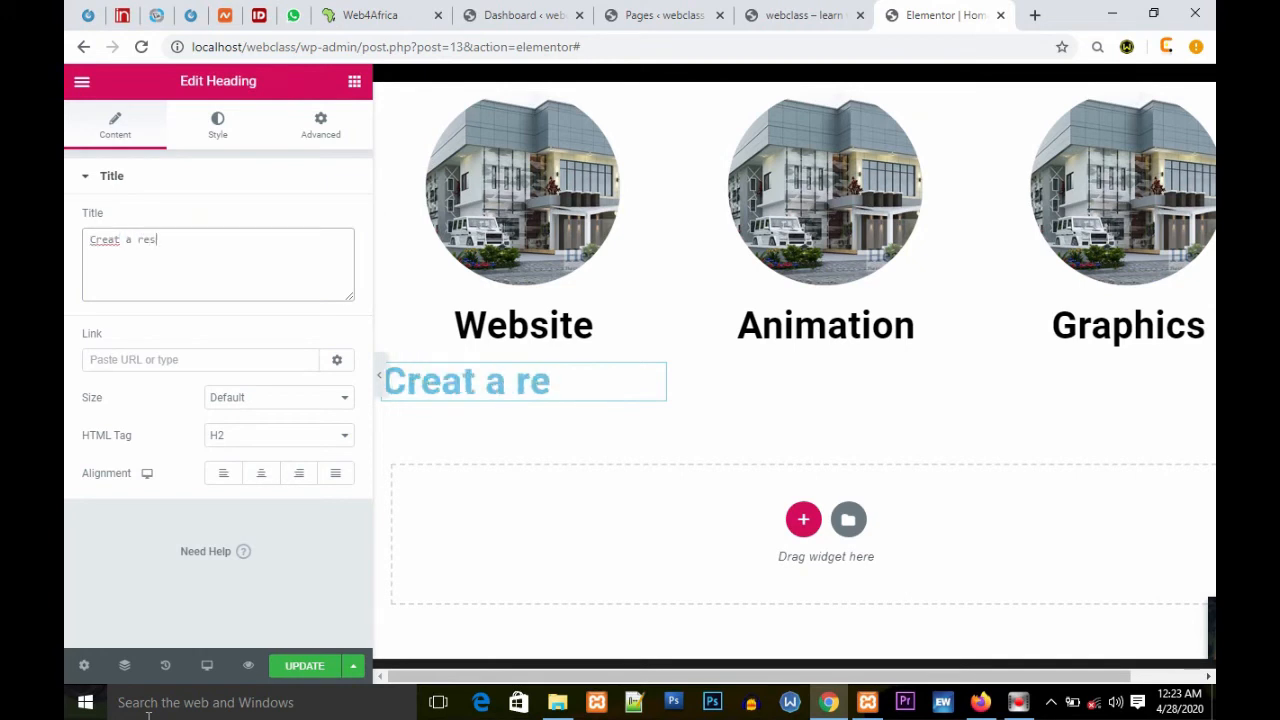
{"action": "type", "text": "ponsive"}
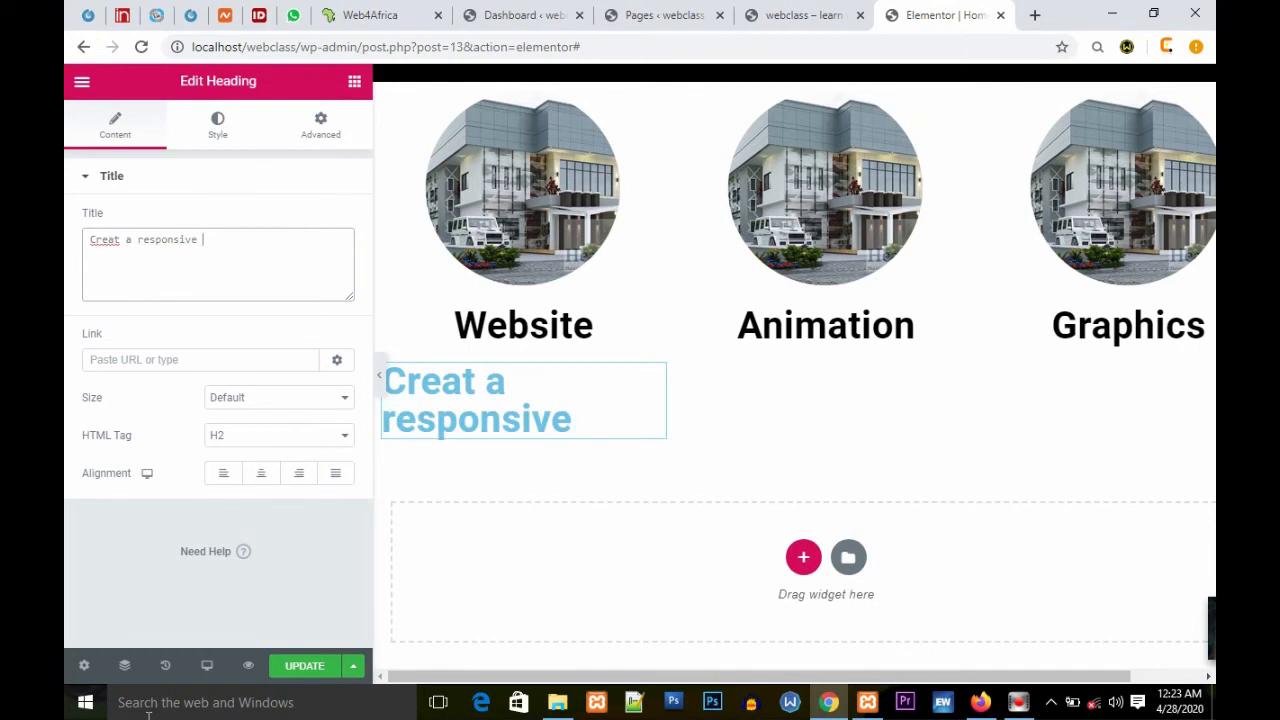
{"action": "type", "text": " website fo"}
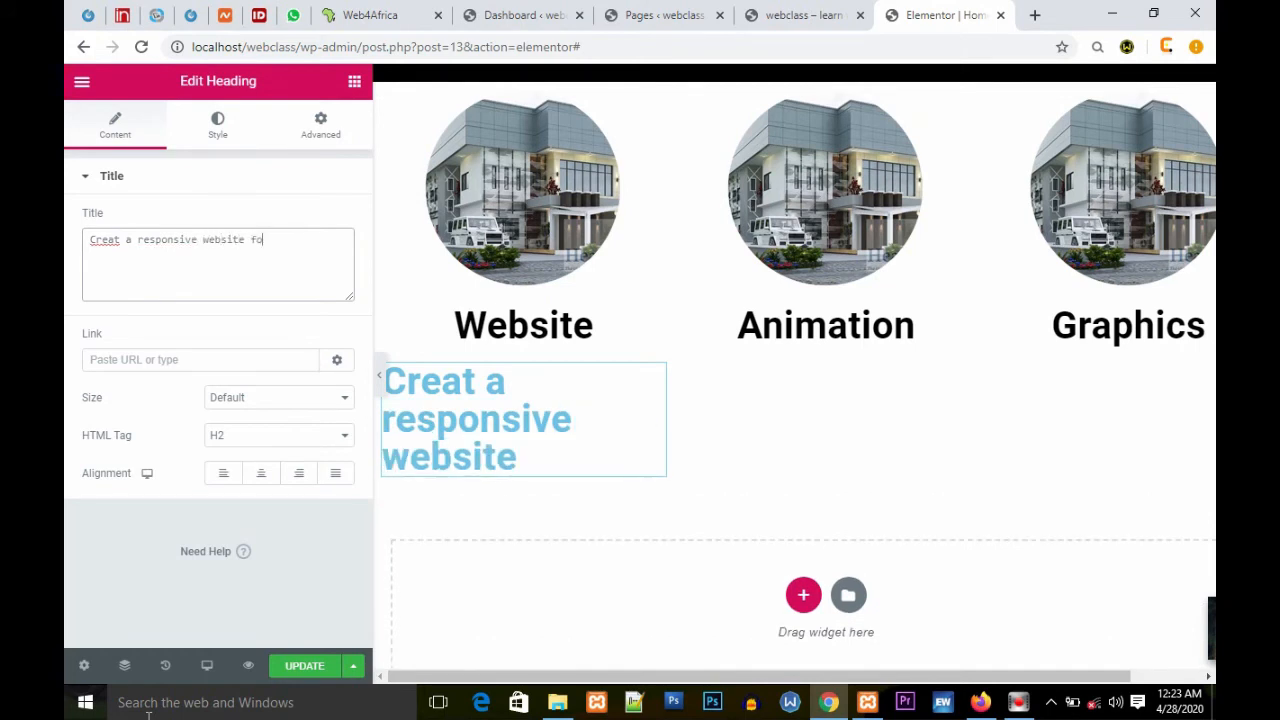
{"action": "type", "text": "r your co"}
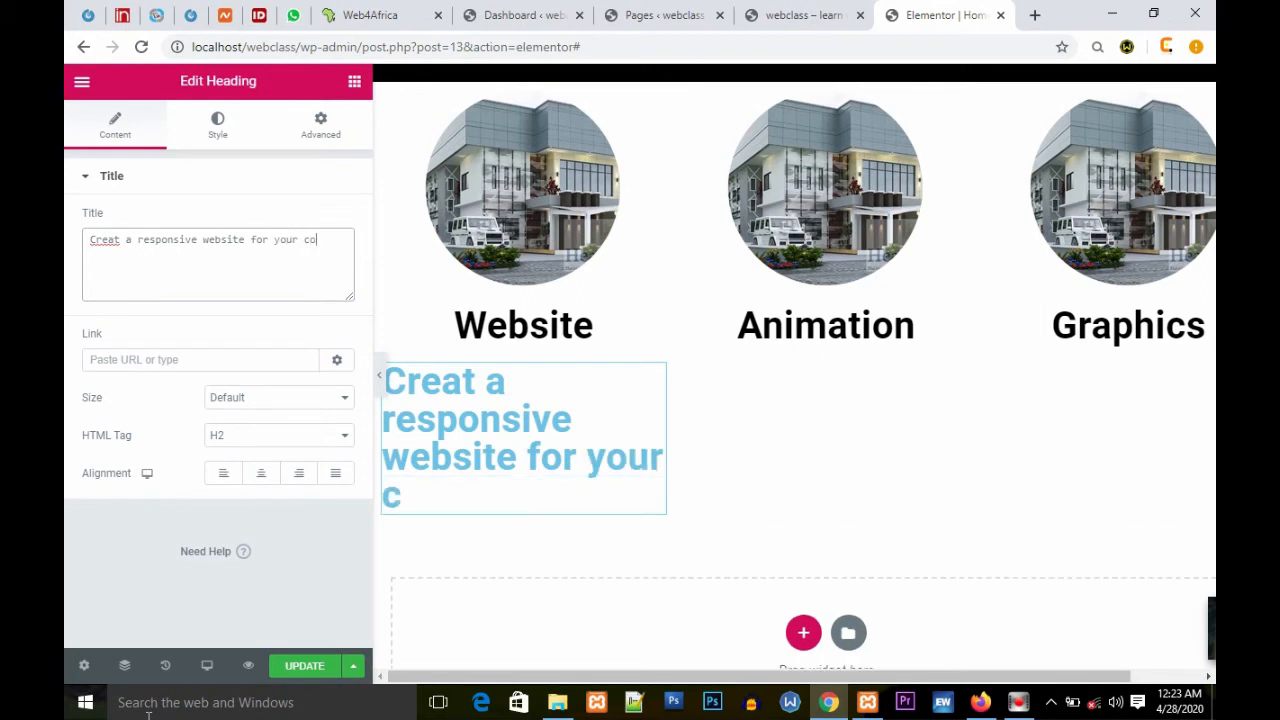
{"action": "type", "text": "mpany, business, br"}
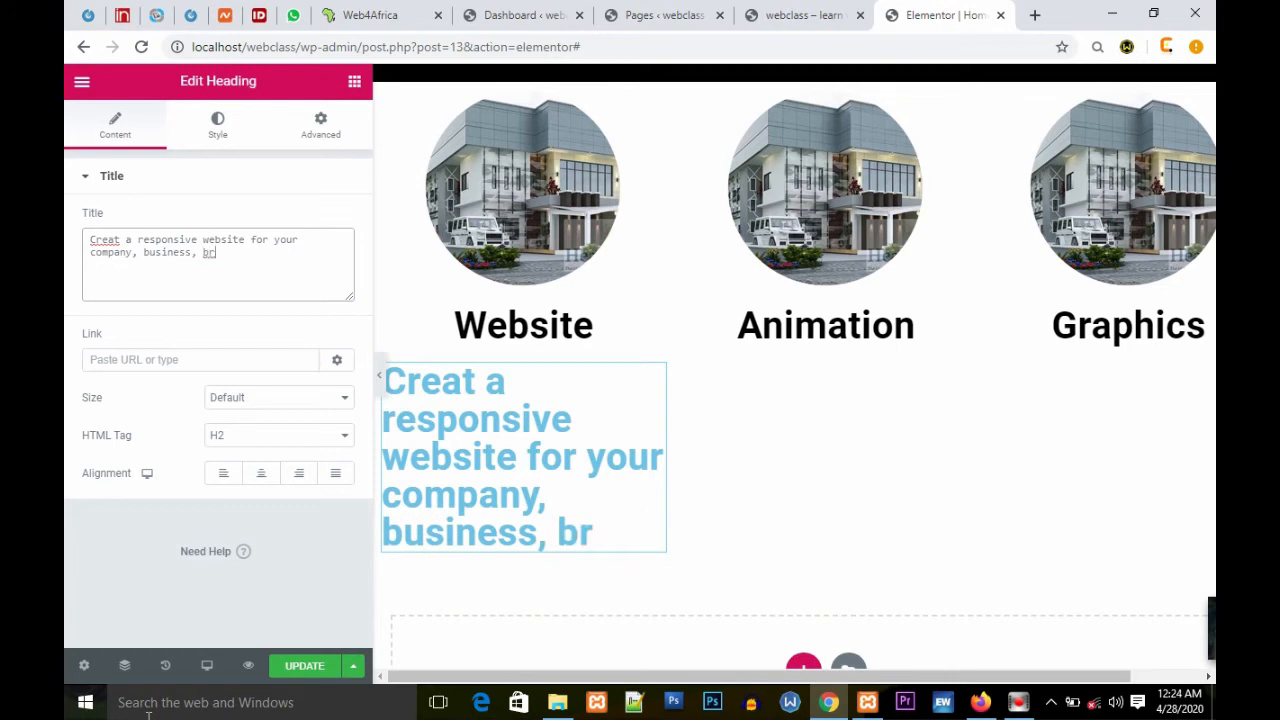
{"action": "type", "text": "and and orgaini"}
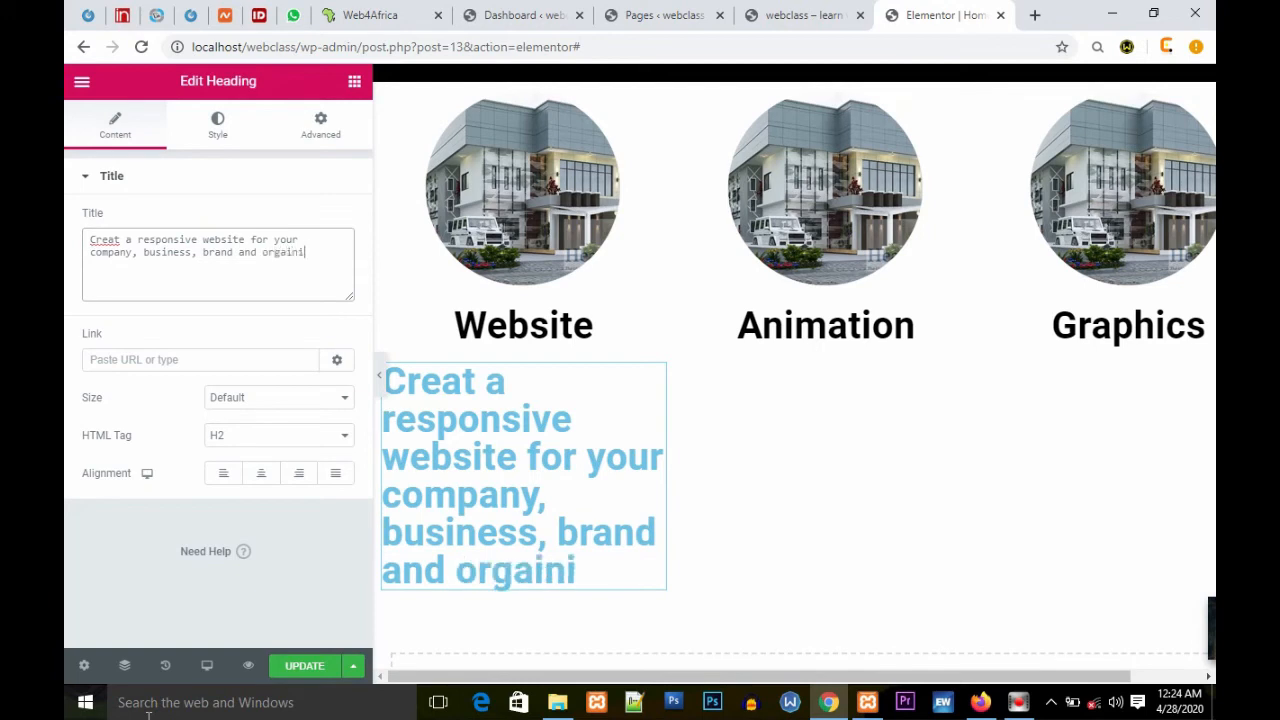
{"action": "type", "text": "n"}
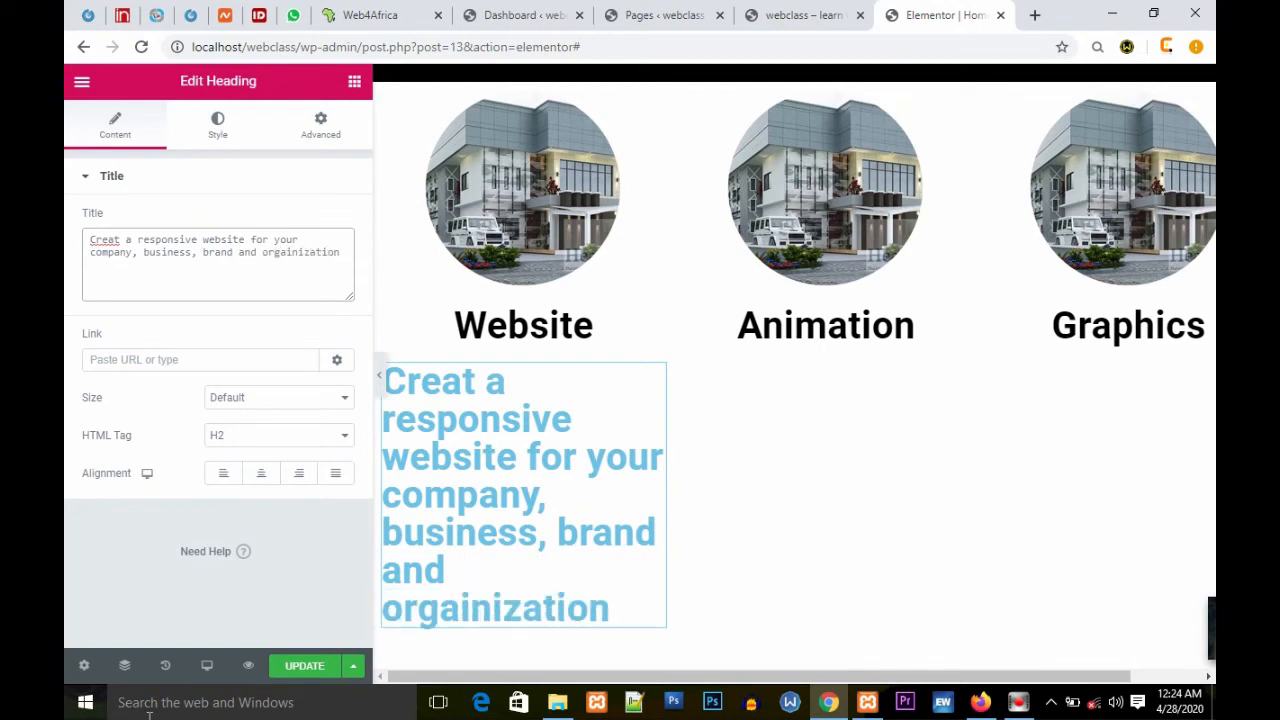
{"action": "left_click", "coordinate": [119, 240]}
{"action": "type", "text": "e"}
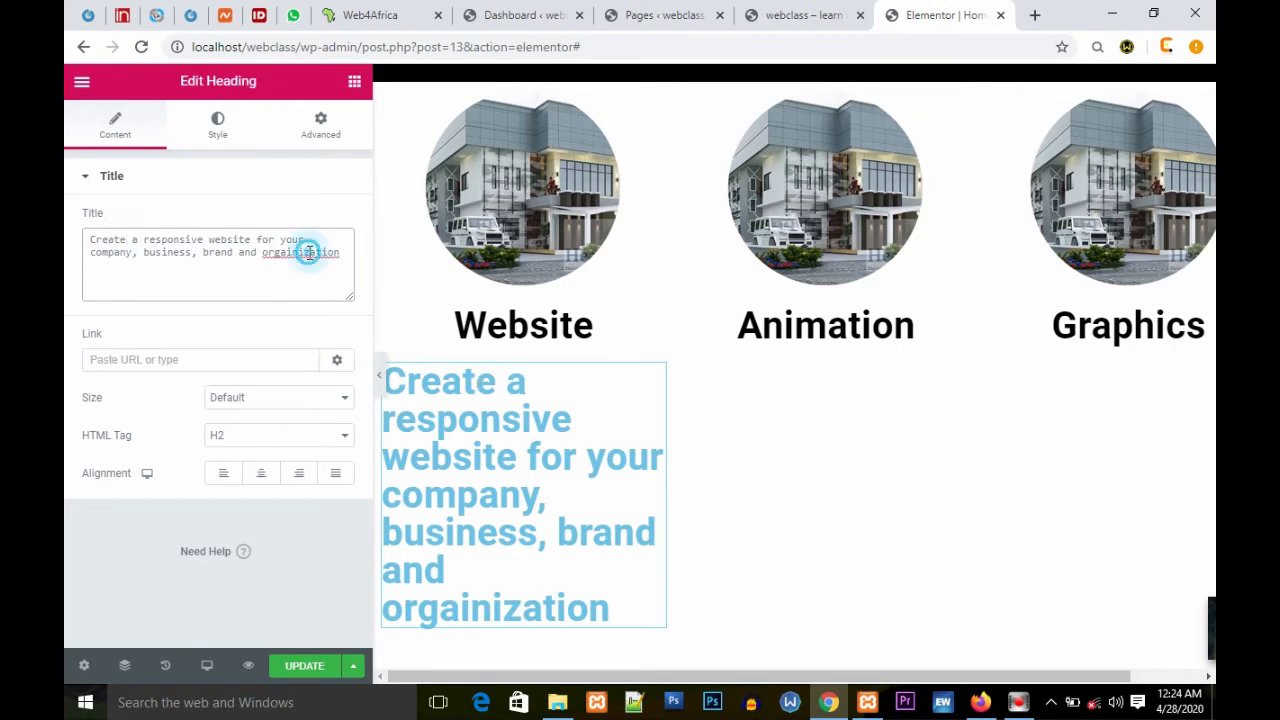
{"action": "right_click", "coordinate": [310, 252]}
{"action": "left_click", "coordinate": [368, 266]}
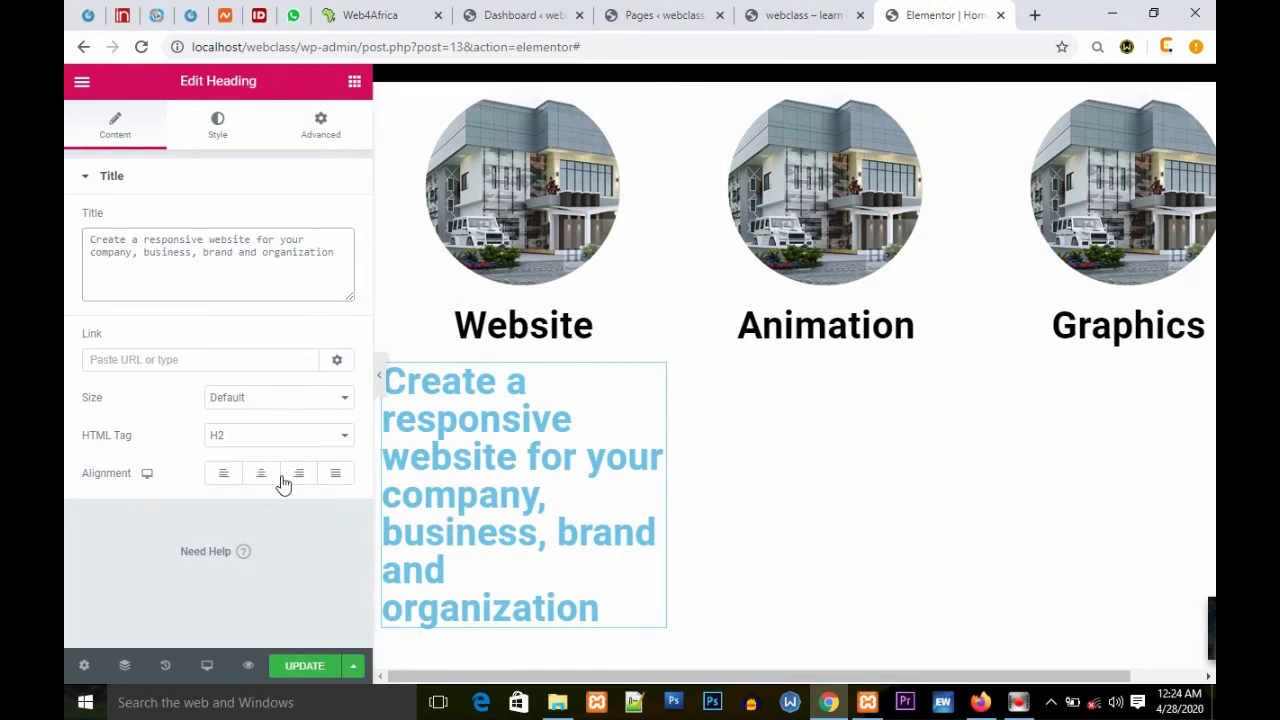
Step: Change the heading's HTML tag to p and centre its alignment
{"action": "left_click", "coordinate": [344, 436]}
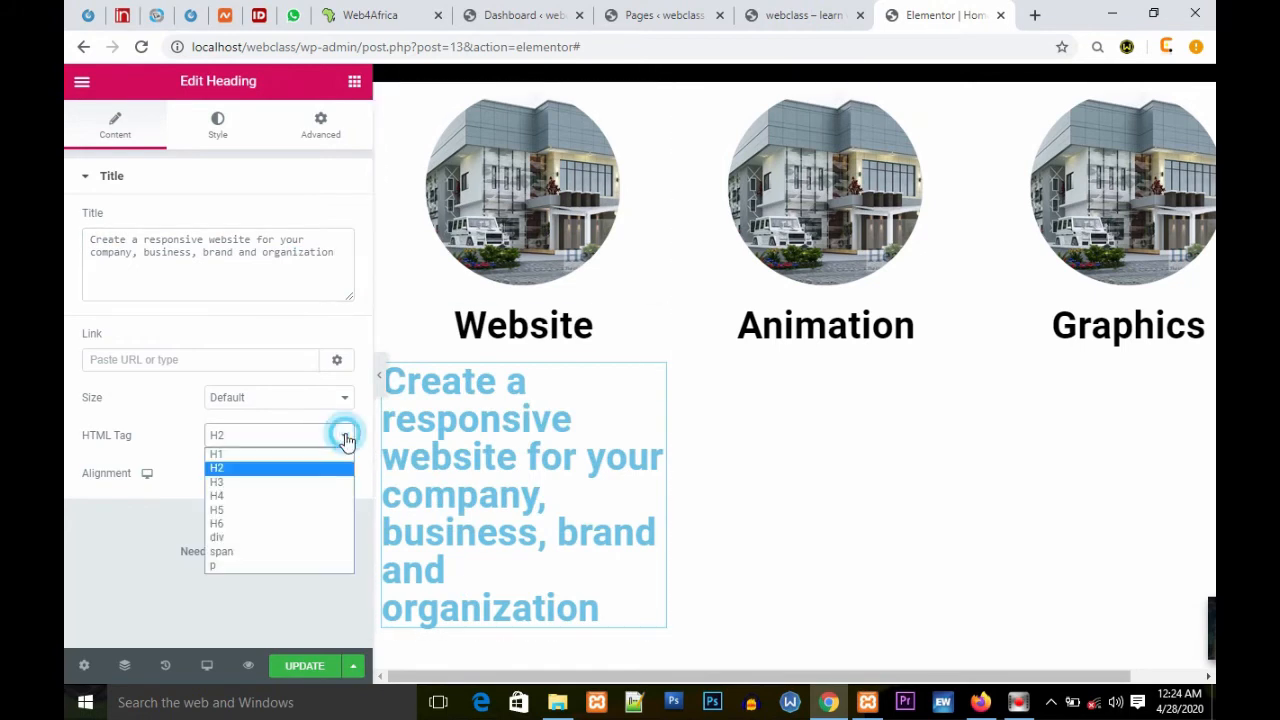
{"action": "left_click", "coordinate": [226, 566]}
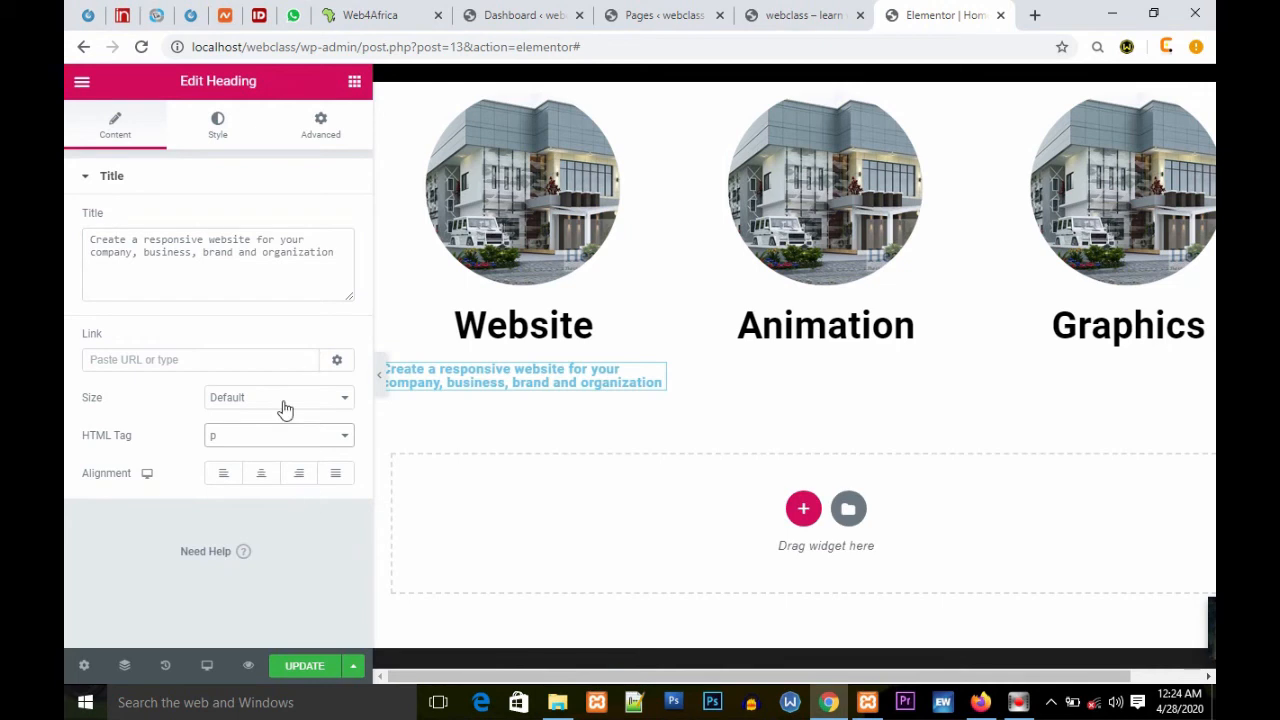
{"action": "left_click", "coordinate": [261, 472]}
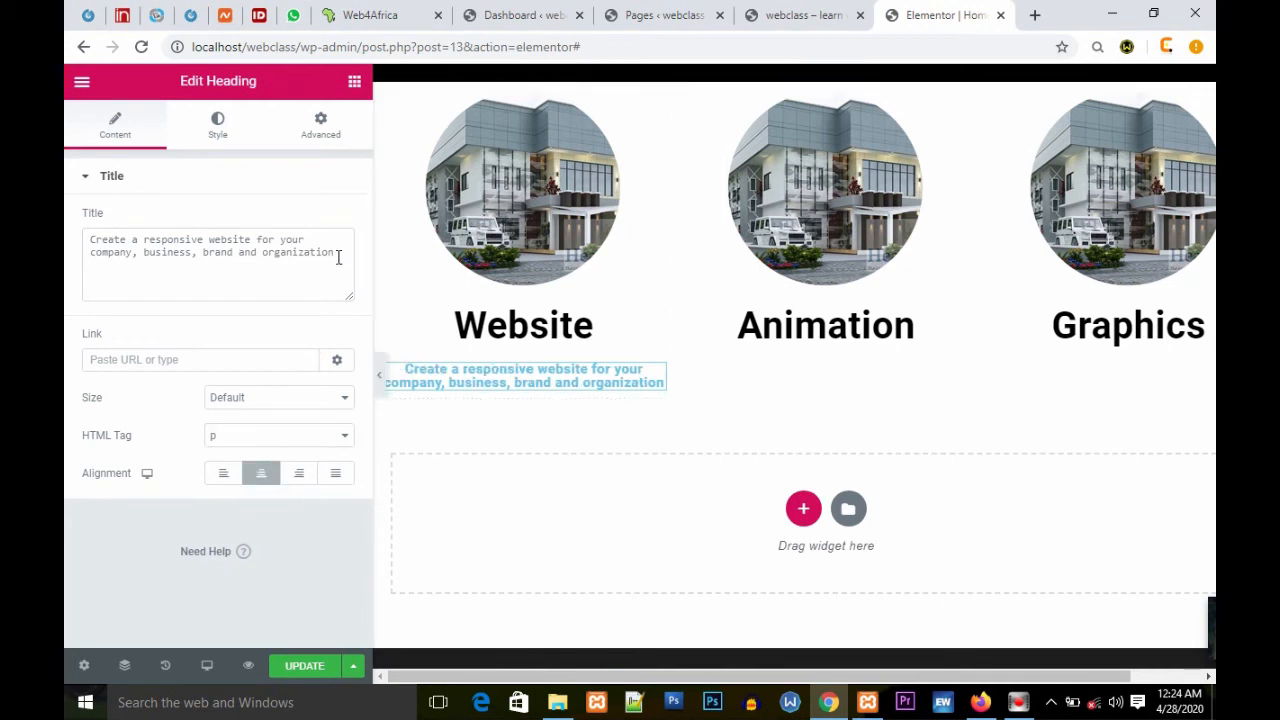
Step: Copy the description heading widget from the first column
{"action": "left_click_drag", "start_coordinate": [348, 252], "coordinate": [72, 250]}
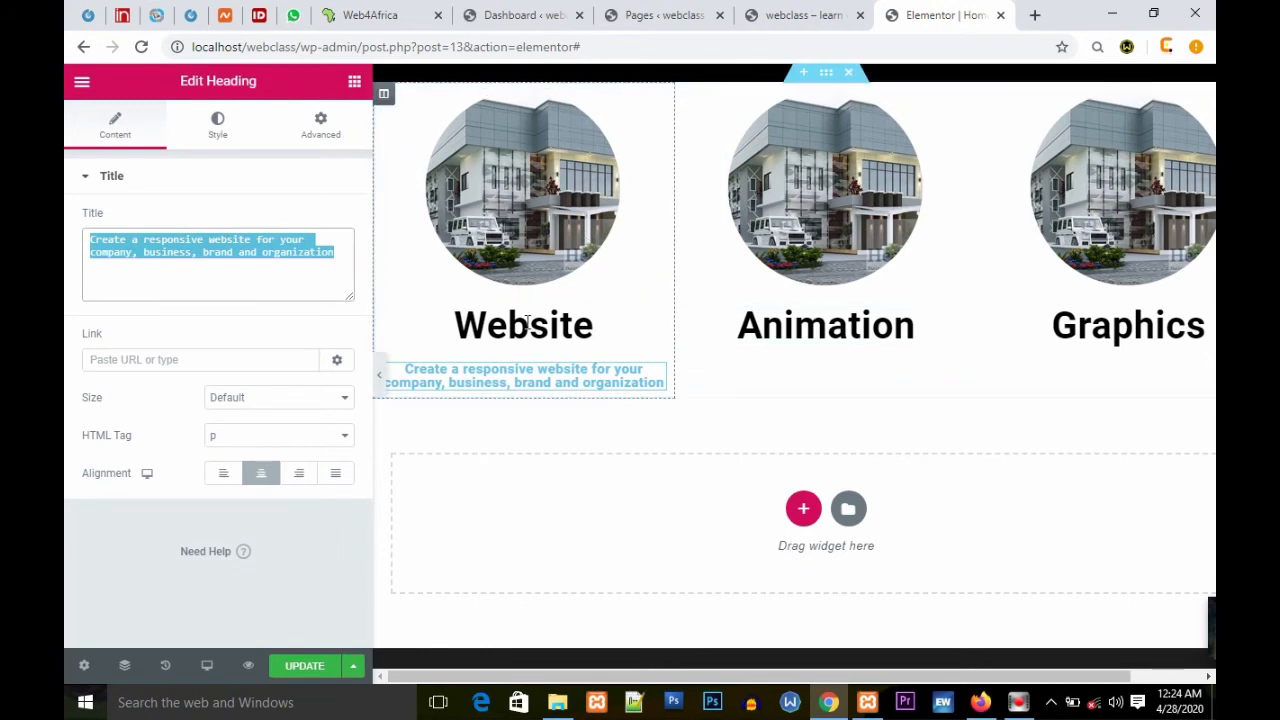
{"action": "left_click", "coordinate": [657, 383]}
{"action": "right_click", "coordinate": [670, 388]}
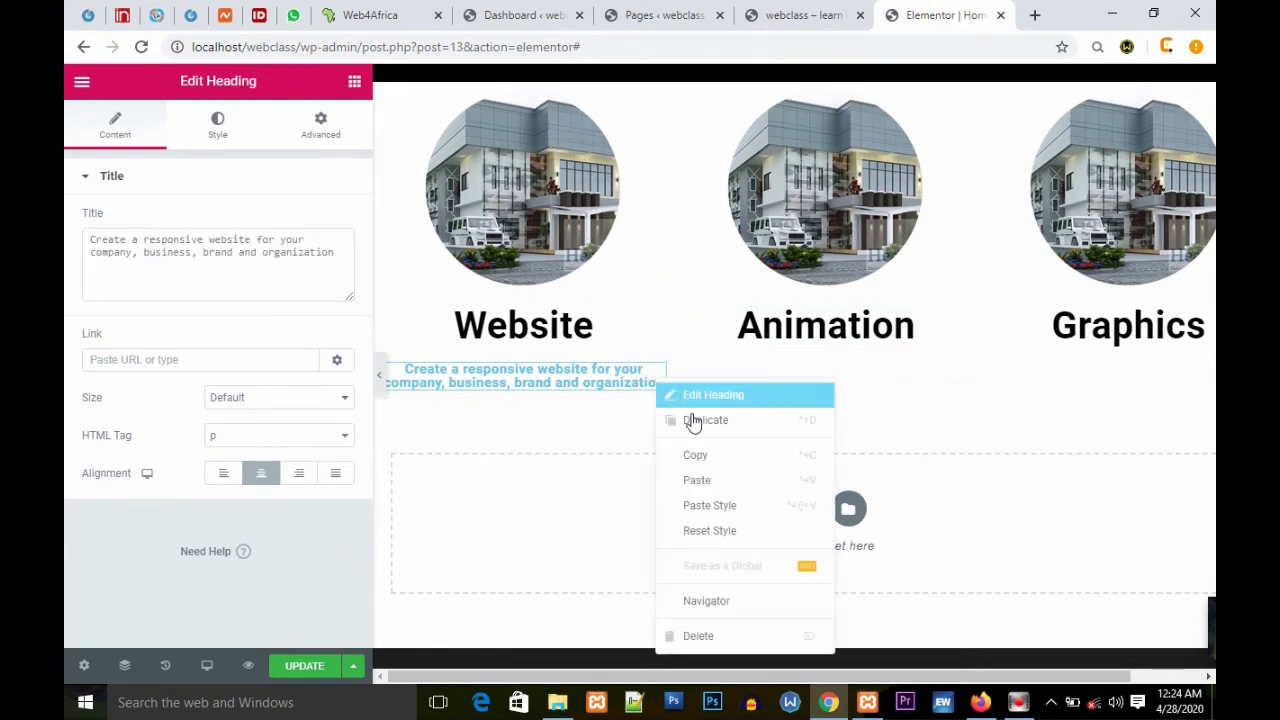
{"action": "left_click", "coordinate": [711, 452]}
Step: Paste the description heading into the second and third columns below Animation and Graphics
{"action": "right_click", "coordinate": [784, 369]}
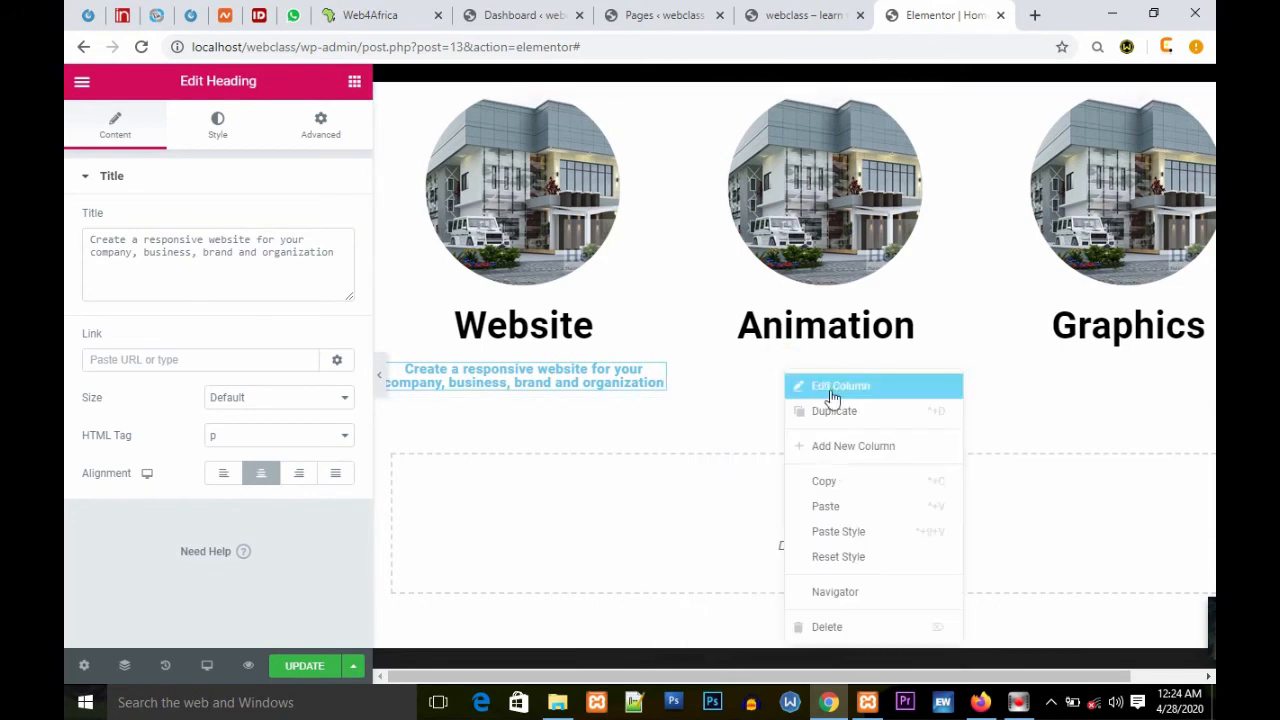
{"action": "left_click", "coordinate": [850, 508]}
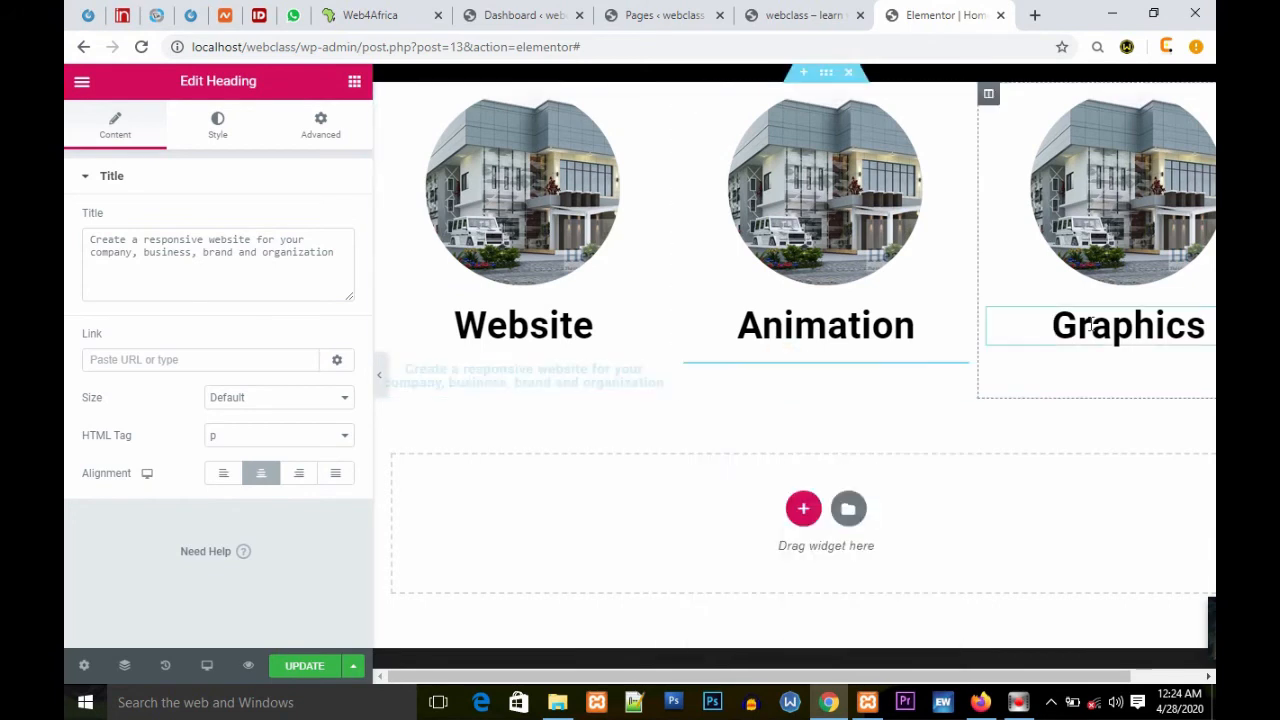
{"action": "right_click", "coordinate": [1109, 378]}
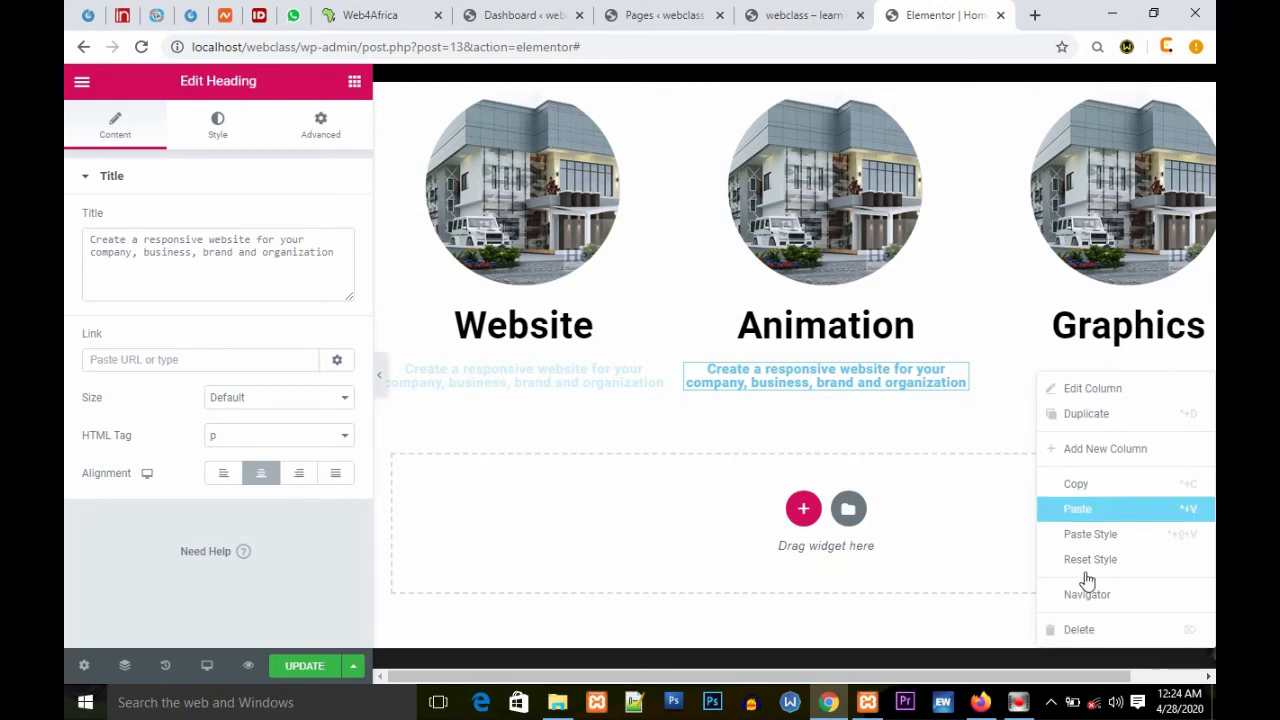
{"action": "left_click", "coordinate": [1095, 515]}
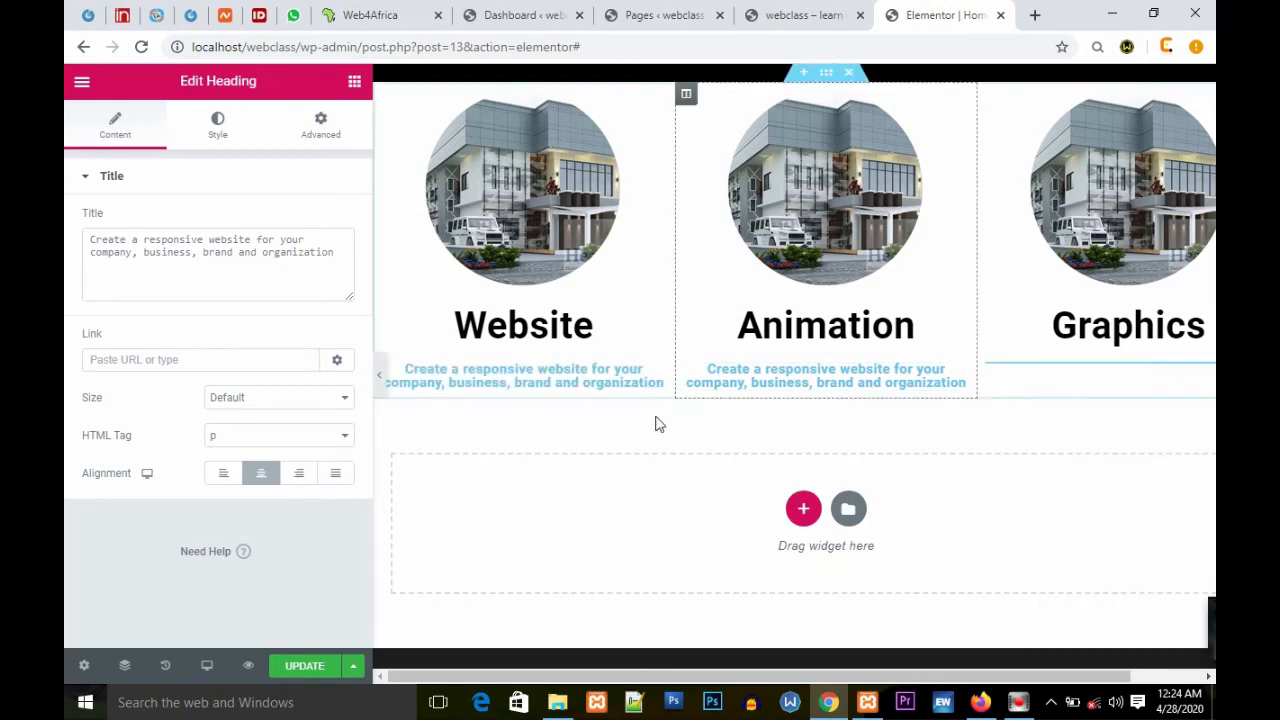
Step: Update the page to save the services section changes
{"action": "scroll", "coordinate": [726, 362], "scroll_direction": "up", "scroll_amount": 5}
{"action": "scroll", "coordinate": [726, 362], "scroll_direction": "down", "scroll_amount": 4}
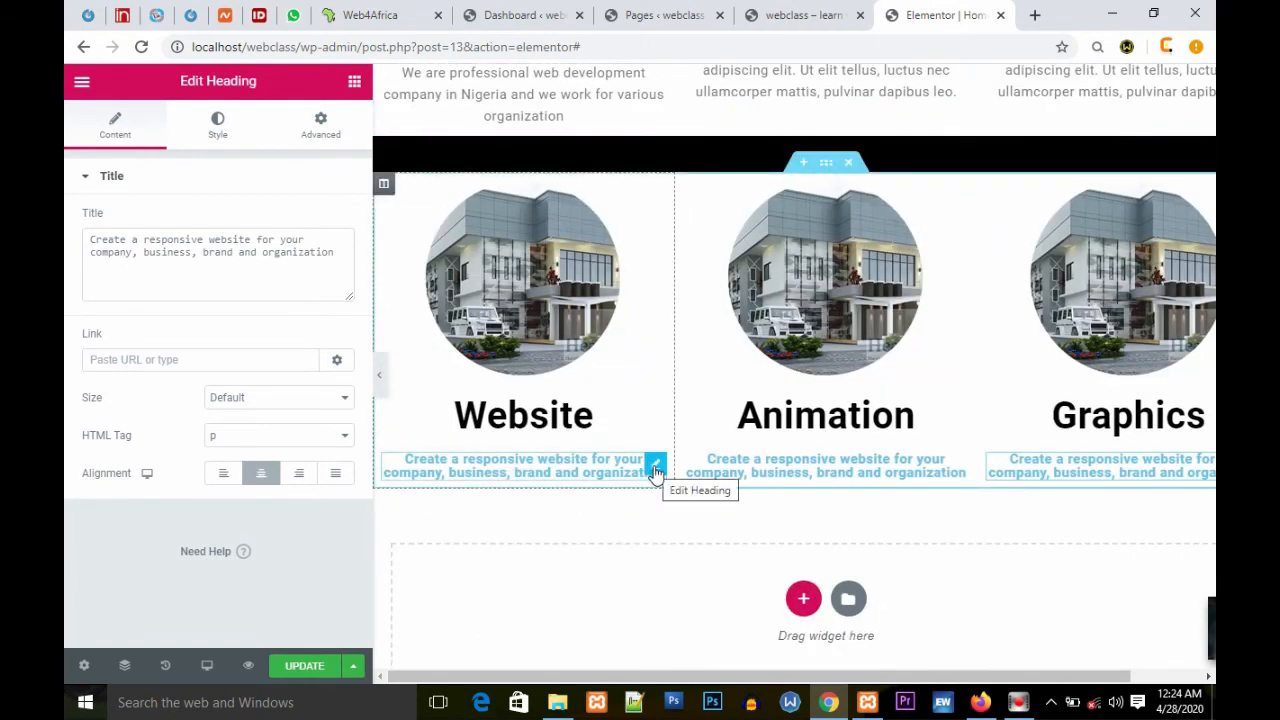
{"action": "scroll", "coordinate": [860, 350], "scroll_direction": "up", "scroll_amount": 2}
{"action": "scroll", "coordinate": [868, 342], "scroll_direction": "down", "scroll_amount": 2}
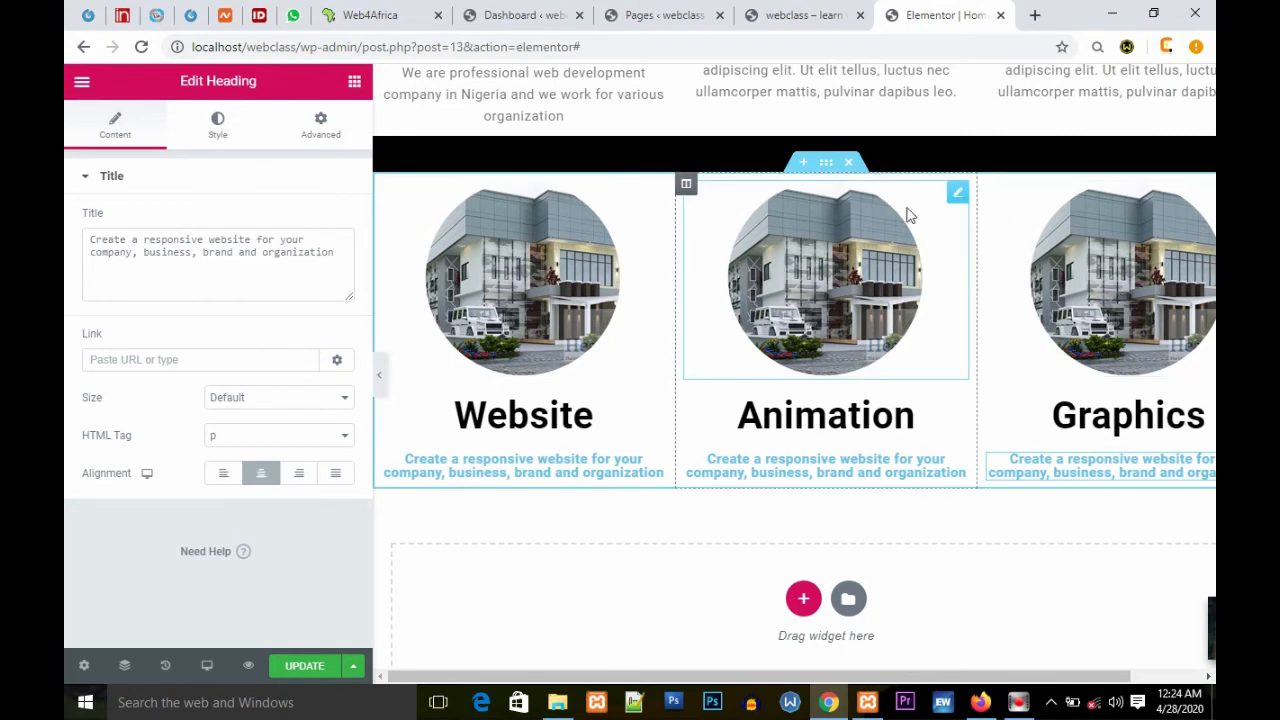
{"action": "left_click", "coordinate": [302, 667]}
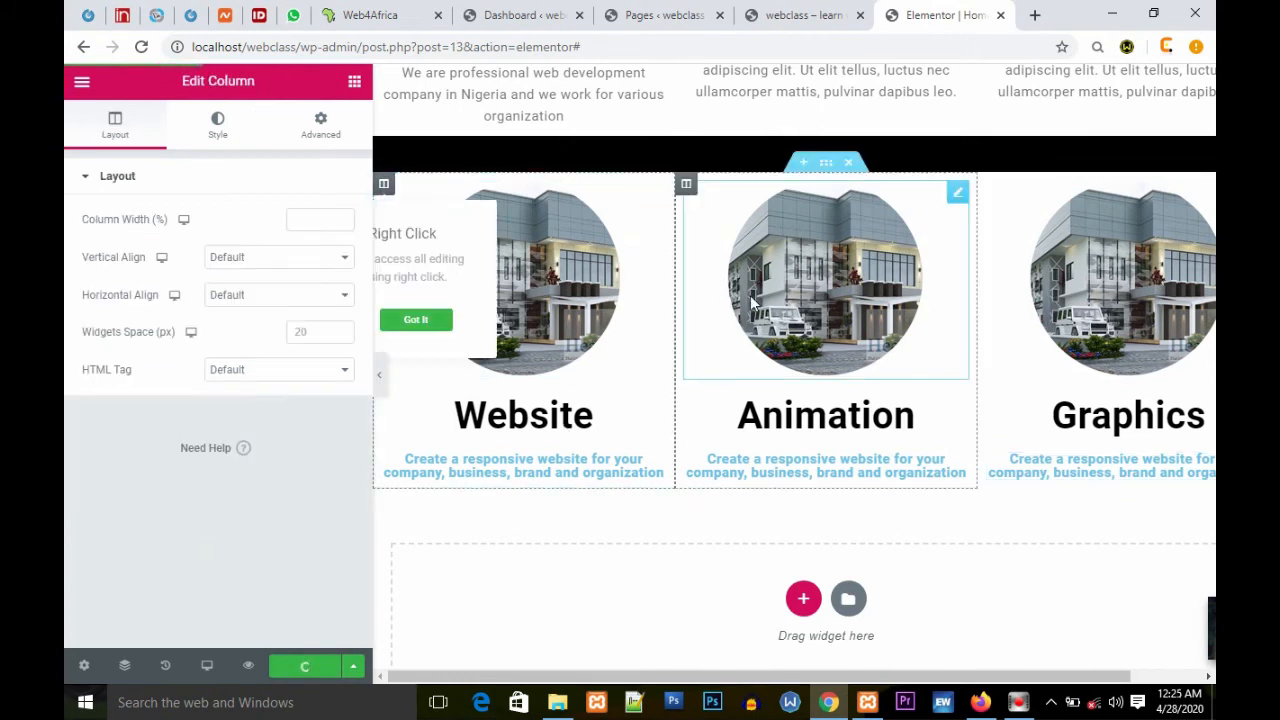
Step: Give the first services column a Slide In Left entrance animation and choose its animation duration
{"action": "left_click", "coordinate": [686, 184]}
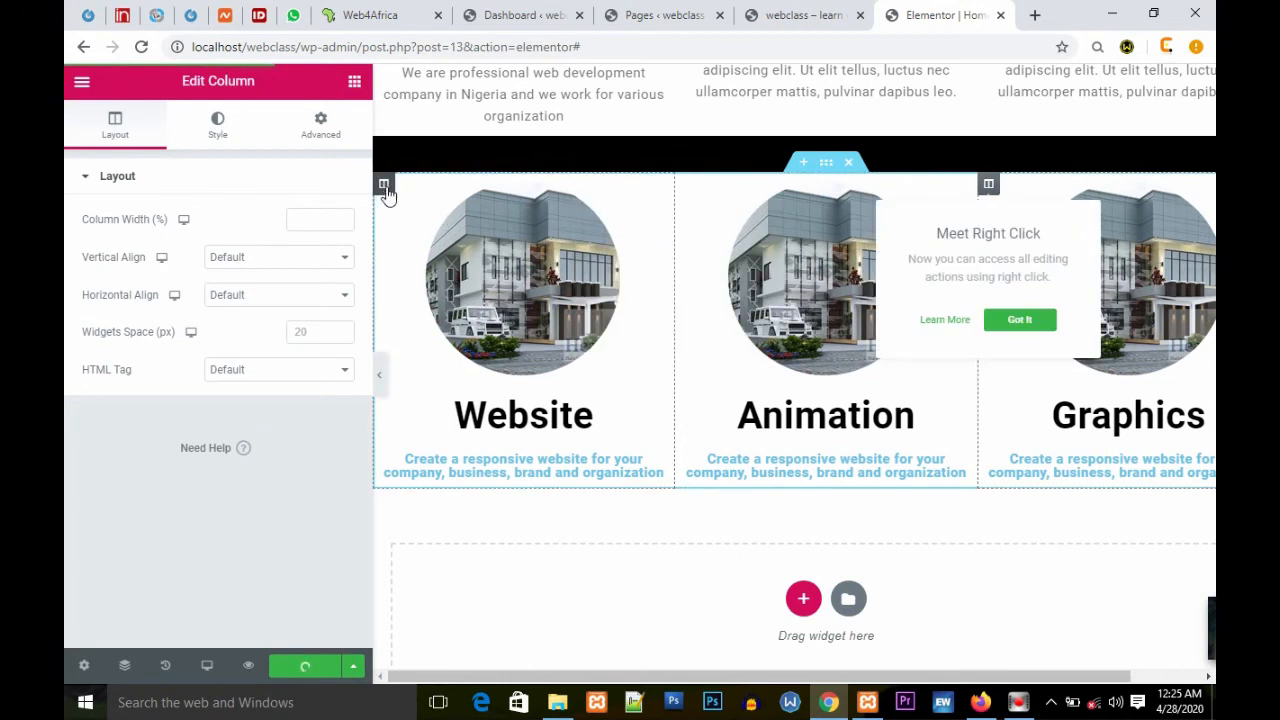
{"action": "left_click", "coordinate": [384, 186]}
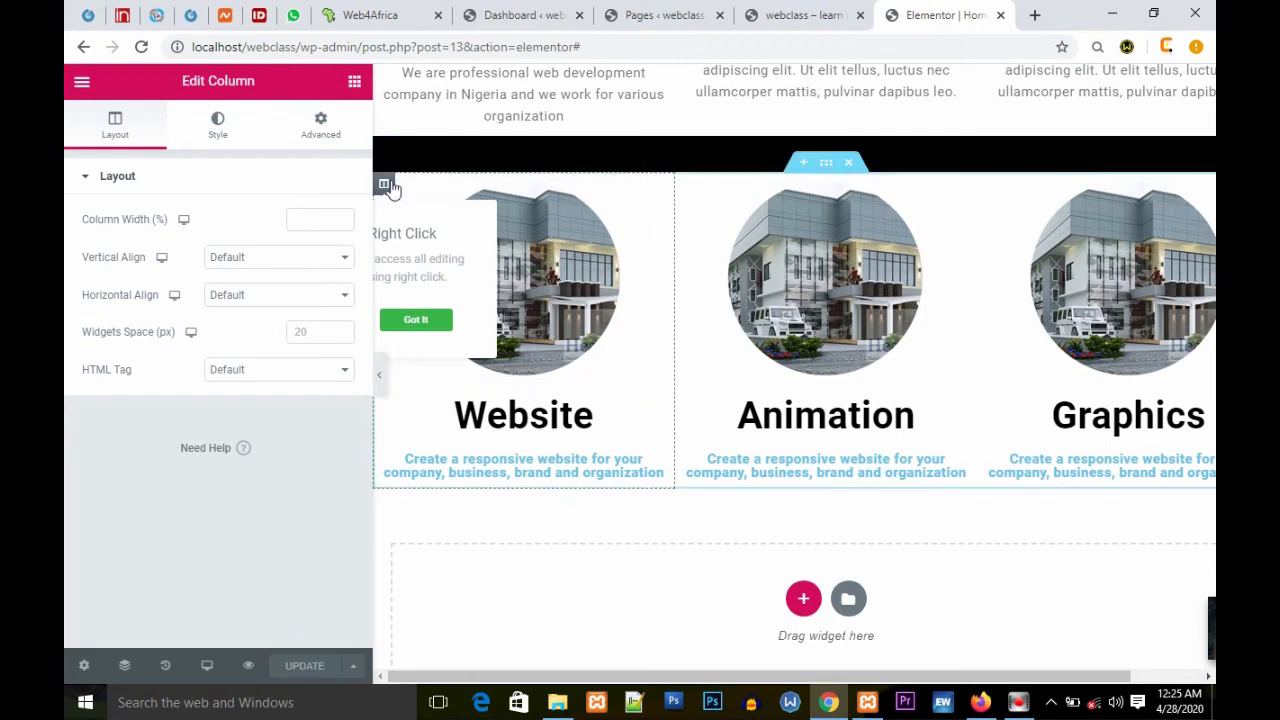
{"action": "left_click", "coordinate": [320, 125]}
{"action": "left_click", "coordinate": [180, 510]}
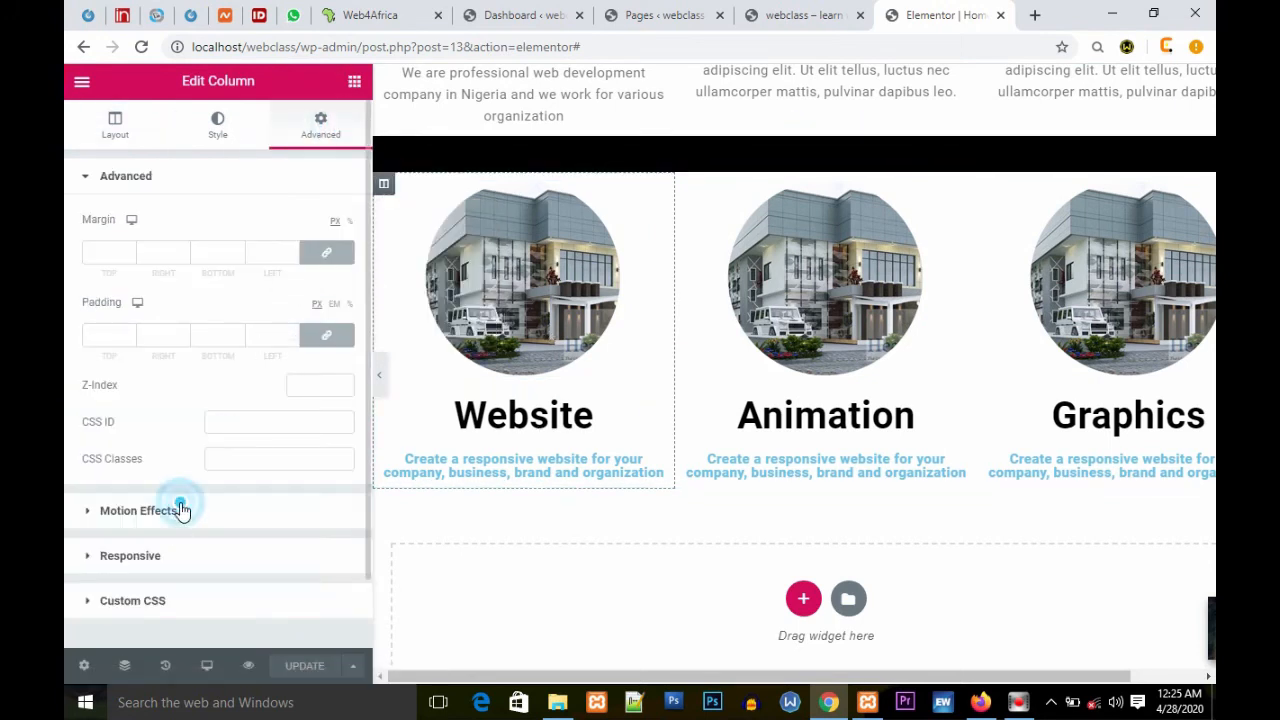
{"action": "left_click", "coordinate": [181, 300]}
{"action": "scroll", "coordinate": [123, 440], "scroll_direction": "down", "scroll_amount": 3}
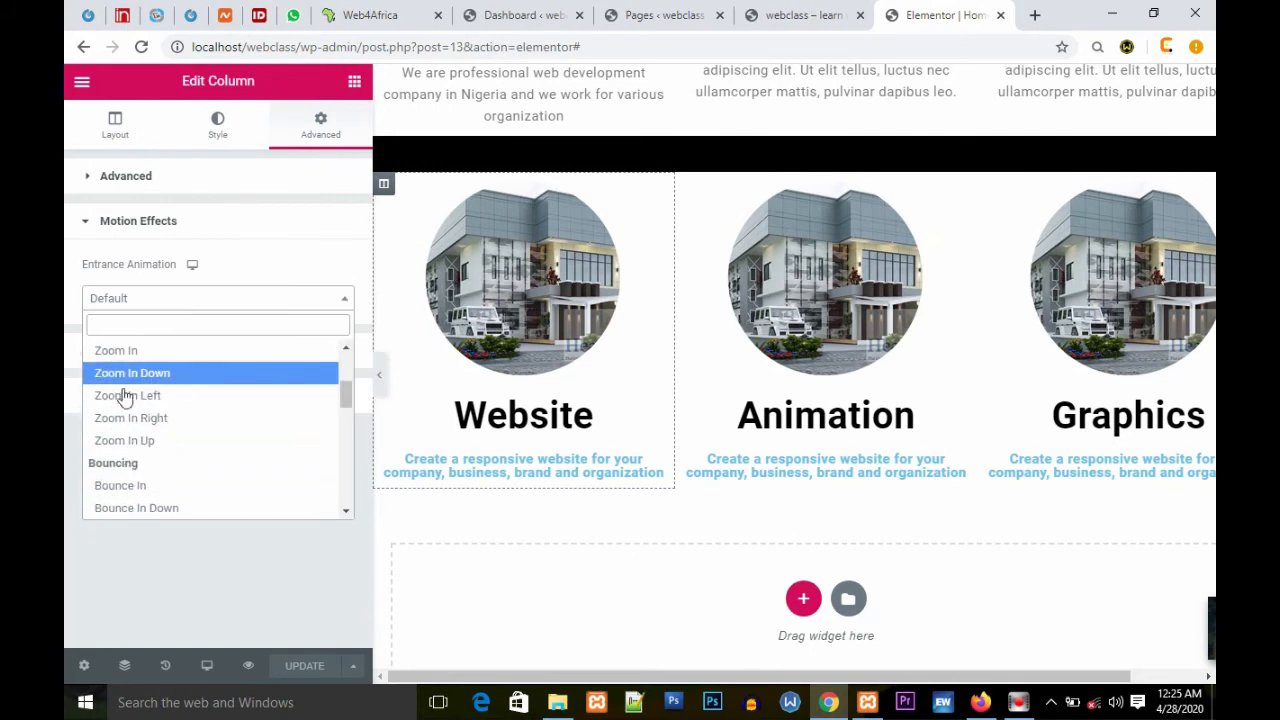
{"action": "scroll", "coordinate": [157, 420], "scroll_direction": "down", "scroll_amount": 2}
{"action": "scroll", "coordinate": [159, 427], "scroll_direction": "down", "scroll_amount": 2}
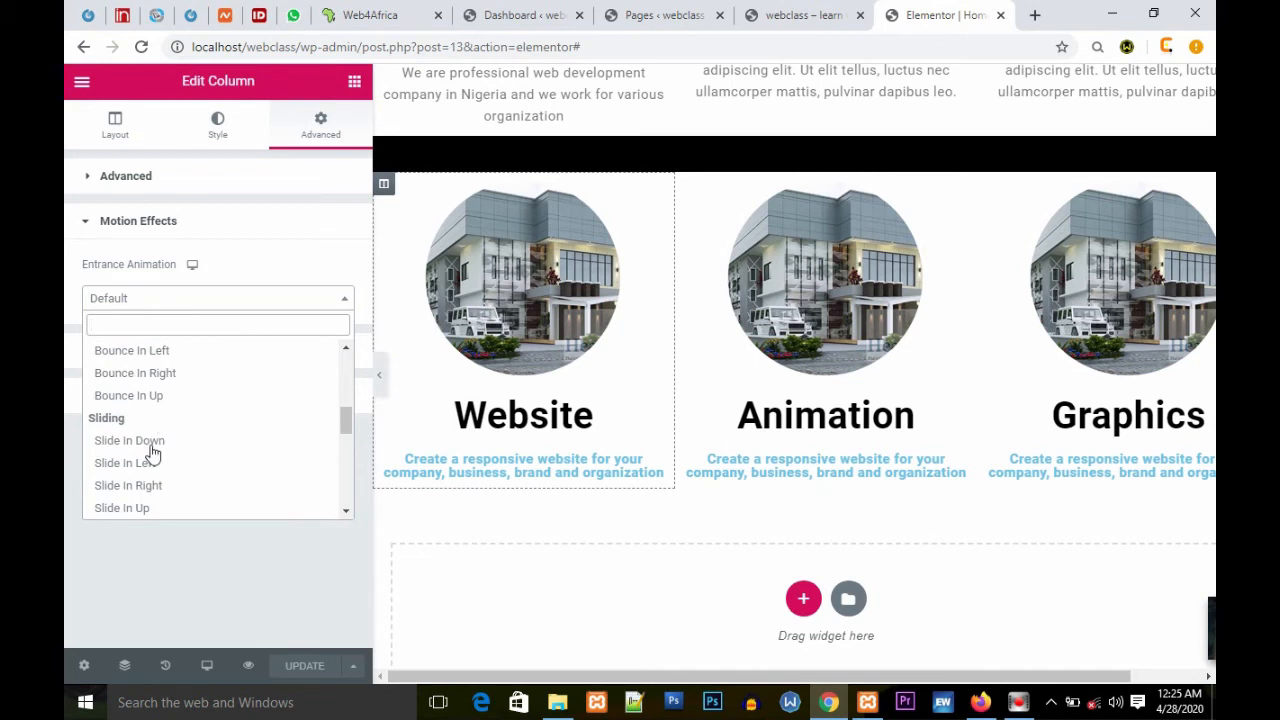
{"action": "left_click", "coordinate": [160, 465]}
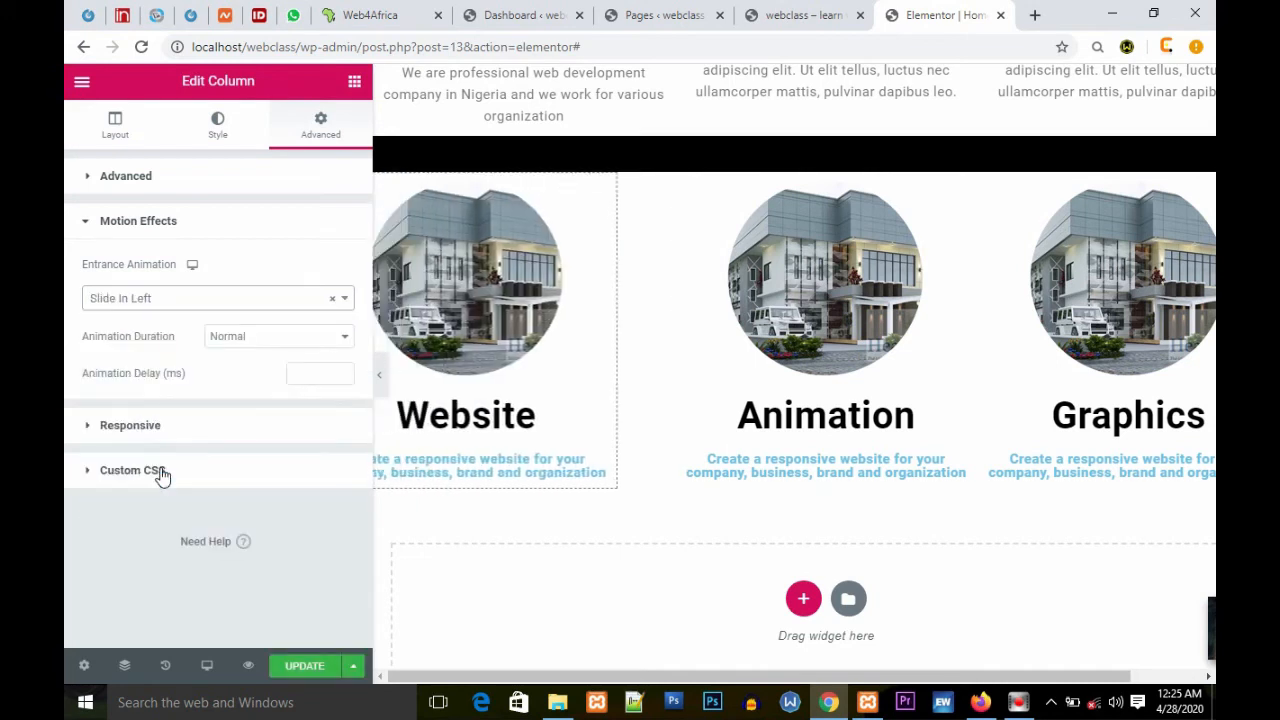
{"action": "left_click", "coordinate": [228, 340]}
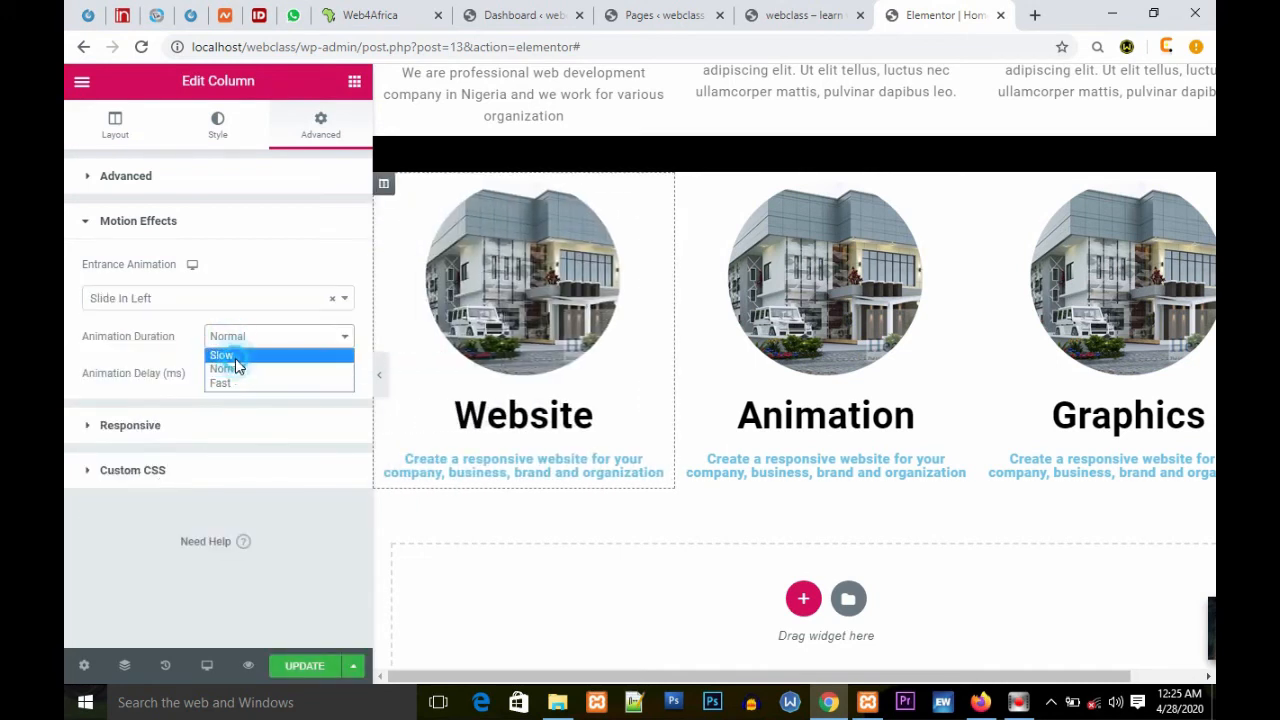
{"action": "left_click", "coordinate": [236, 361]}
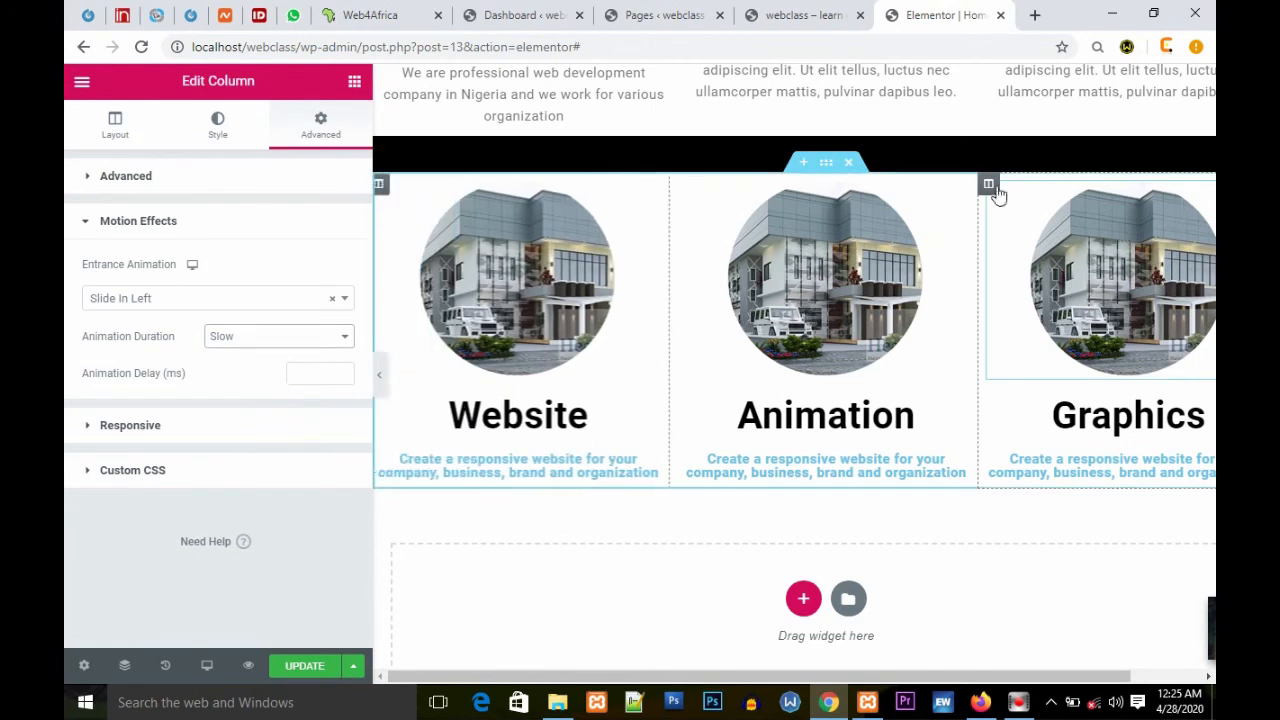
Step: Pick an entrance animation for the third services column under Motion Effects
{"action": "left_click", "coordinate": [321, 125]}
{"action": "left_click", "coordinate": [180, 511]}
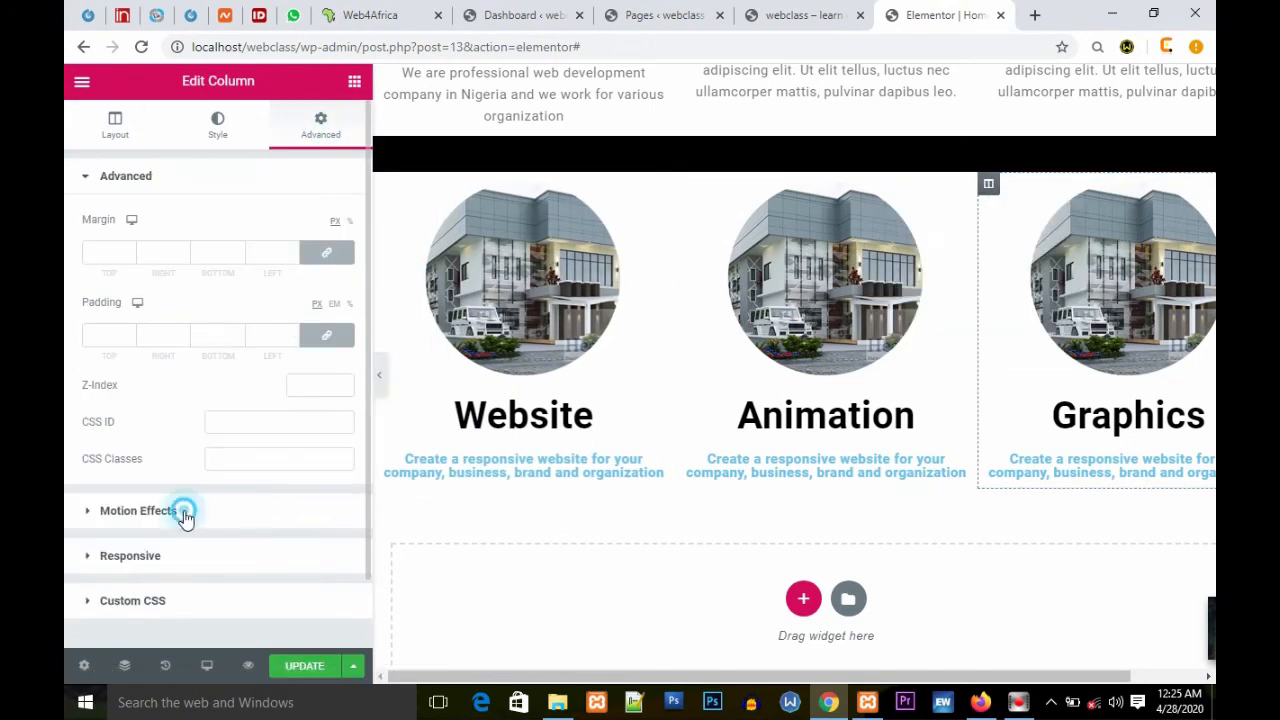
{"action": "left_click", "coordinate": [178, 305]}
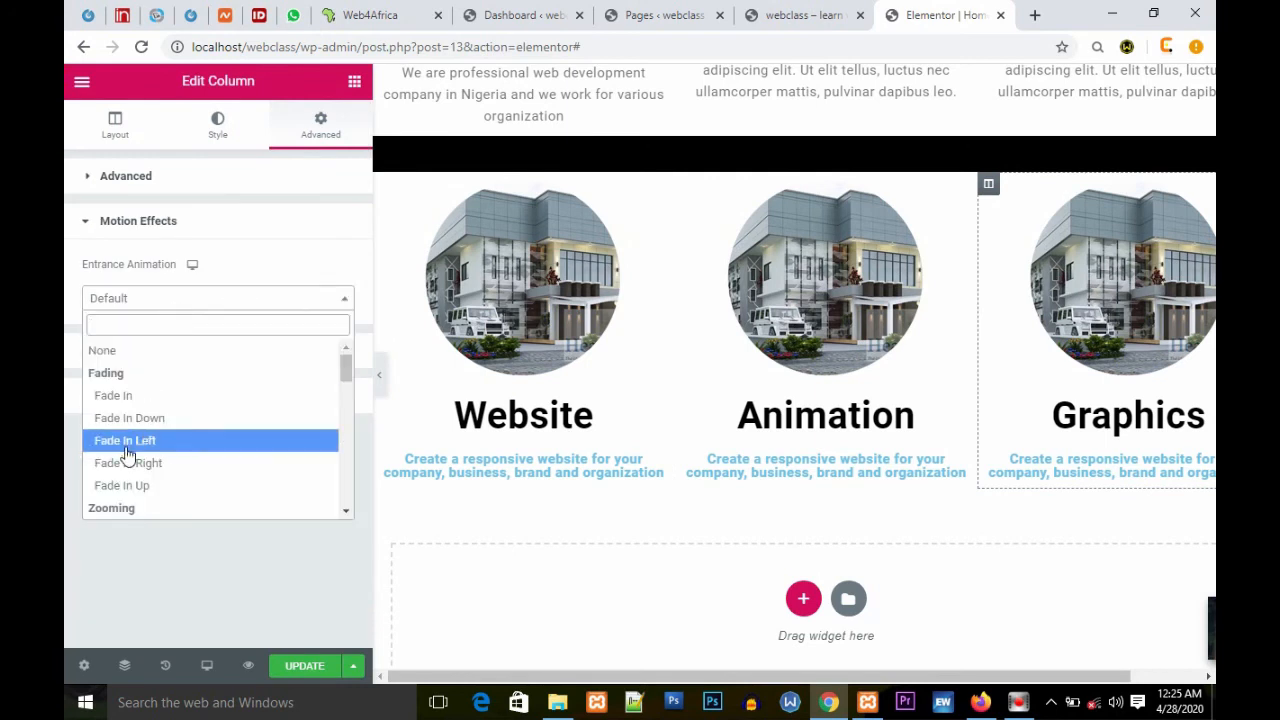
{"action": "scroll", "coordinate": [128, 450], "scroll_direction": "down", "scroll_amount": 5}
{"action": "left_click", "coordinate": [158, 486]}
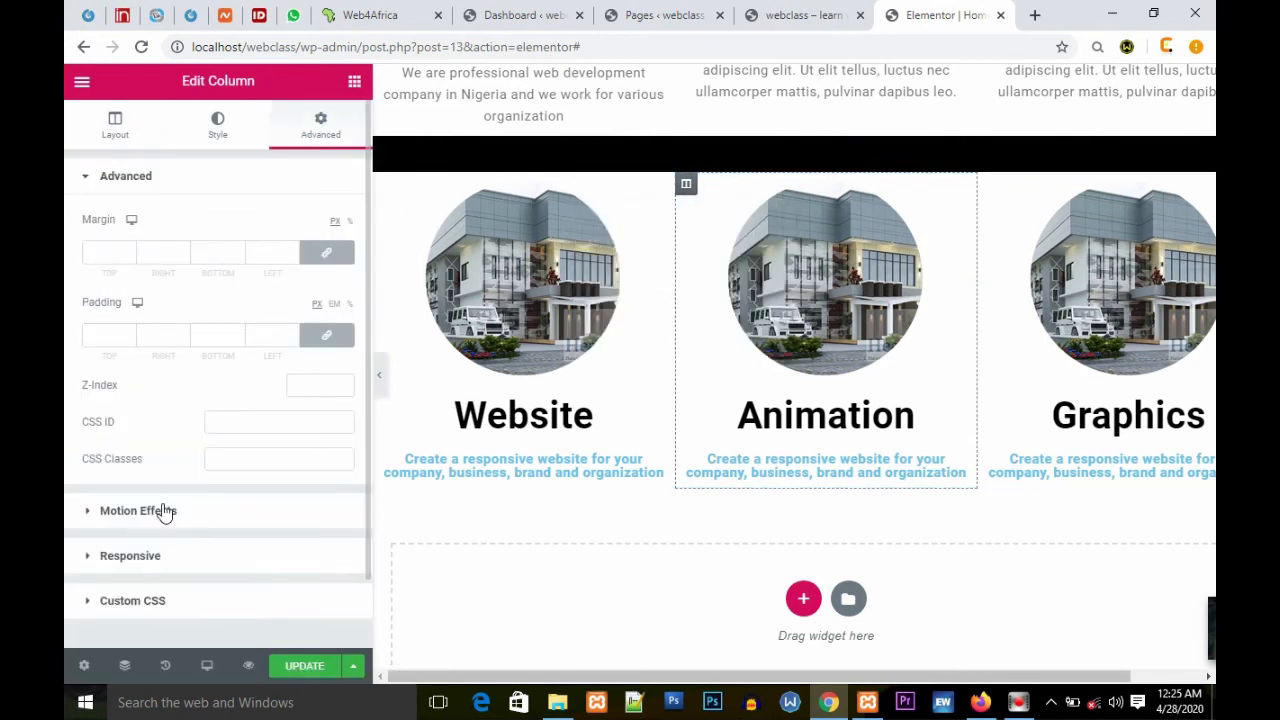
Step: Give the second services column a Zoom In Up entrance animation and update the page
{"action": "left_click", "coordinate": [163, 513]}
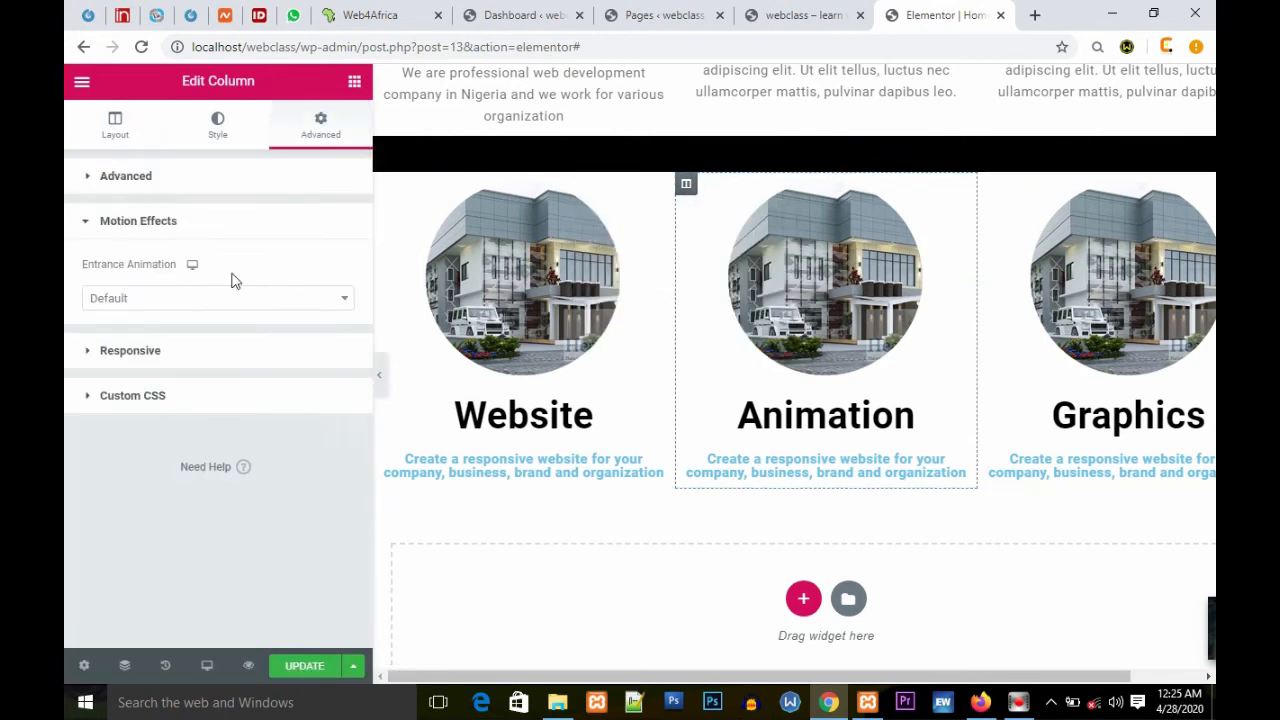
{"action": "left_click", "coordinate": [214, 298]}
{"action": "scroll", "coordinate": [195, 450], "scroll_direction": "down", "scroll_amount": 2}
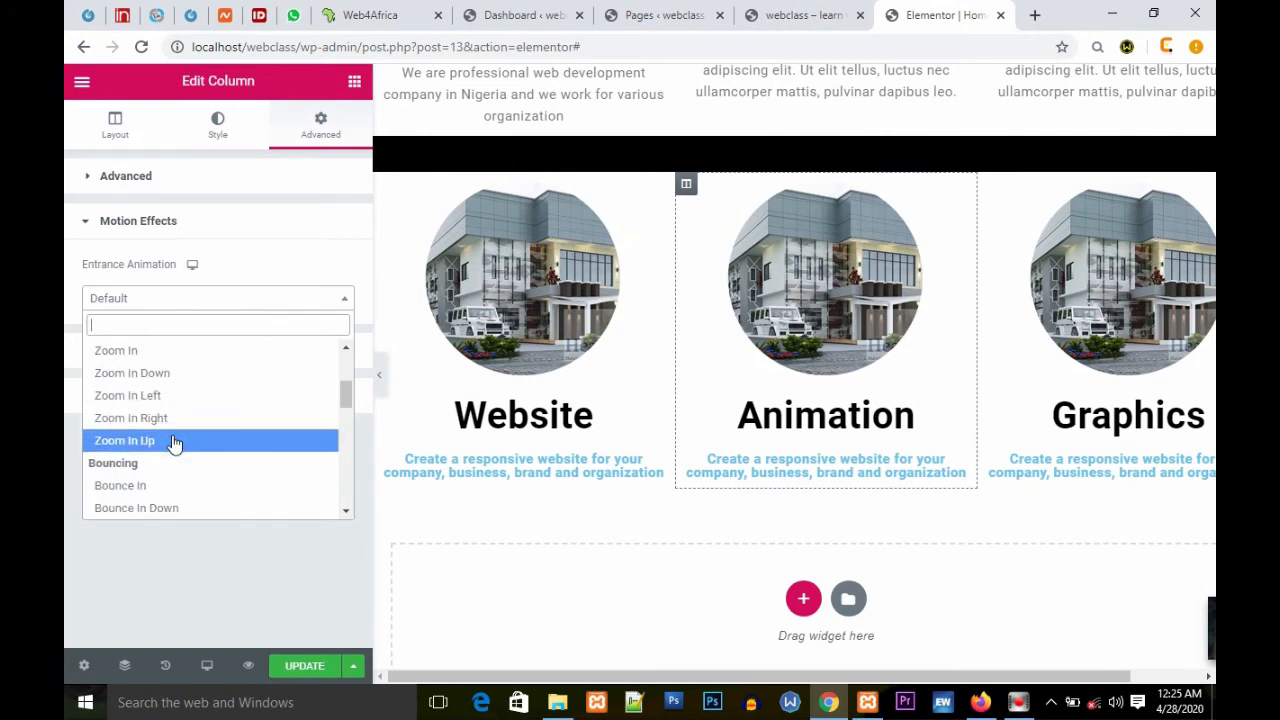
{"action": "left_click", "coordinate": [172, 440]}
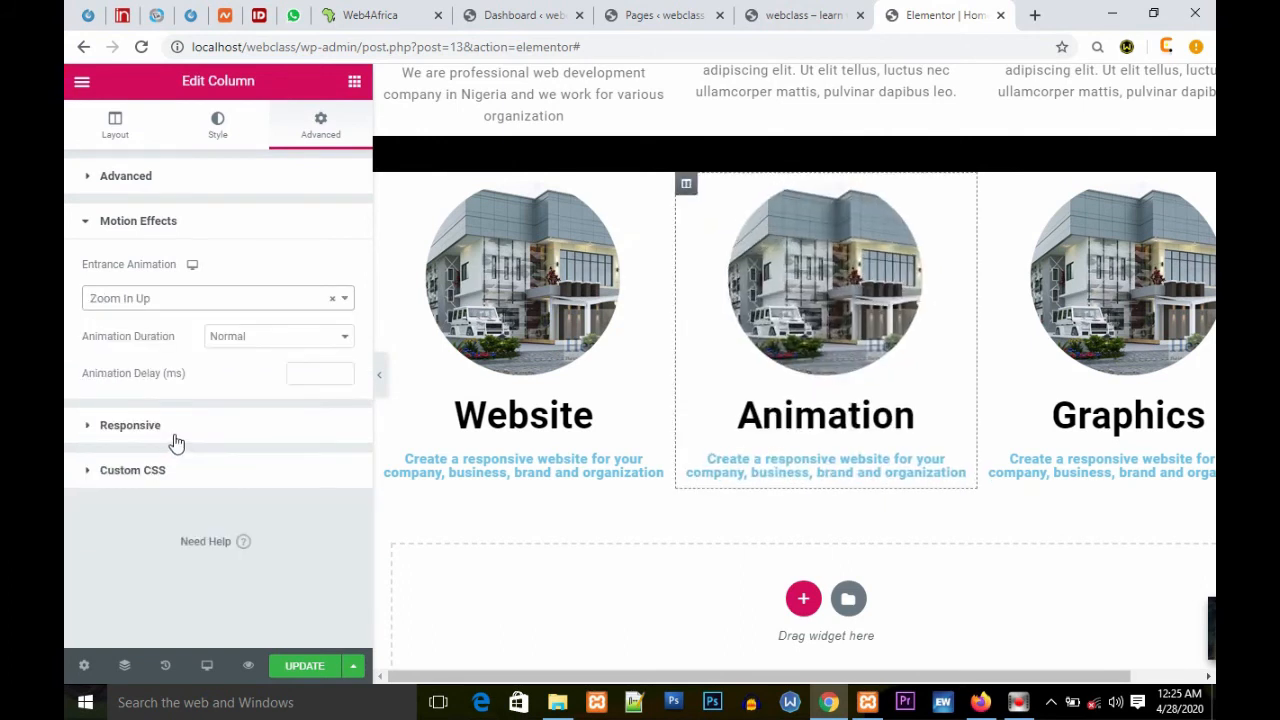
{"action": "left_click", "coordinate": [303, 667]}
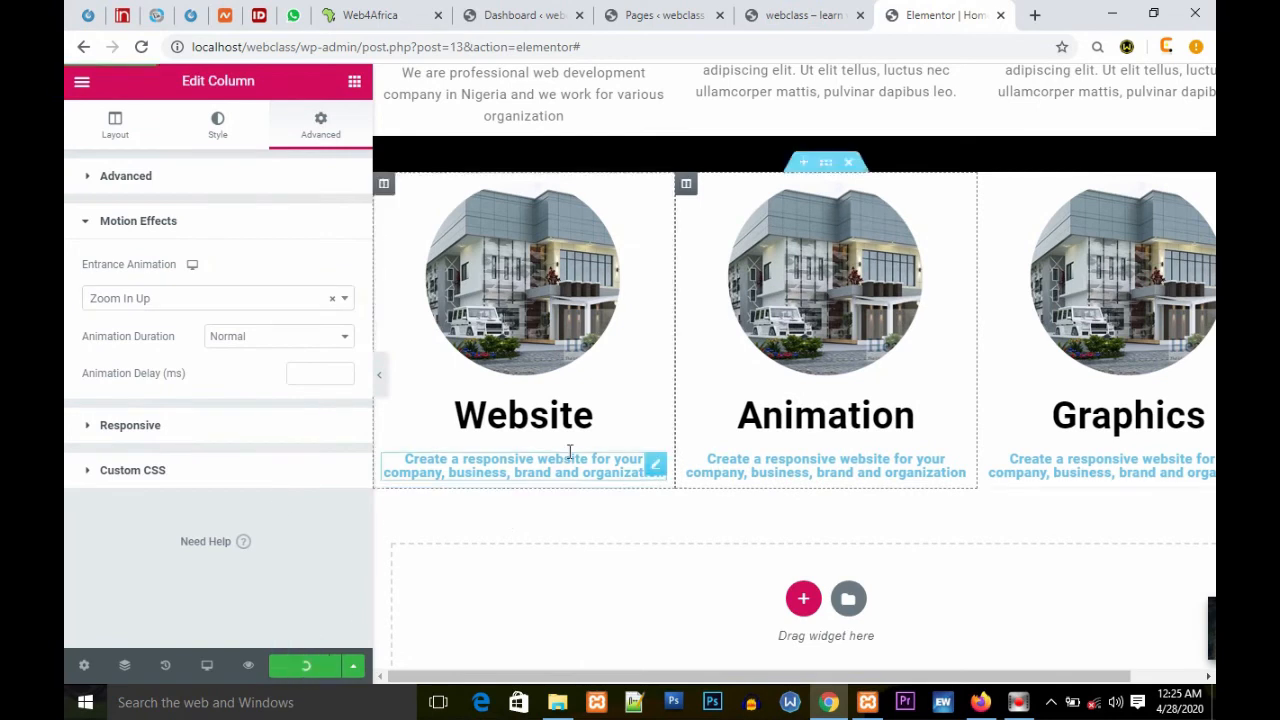
Step: Scroll over the services section to review the animated columns
{"action": "scroll", "coordinate": [571, 451], "scroll_direction": "down", "scroll_amount": 1}
{"action": "scroll", "coordinate": [634, 284], "scroll_direction": "up", "scroll_amount": 4}
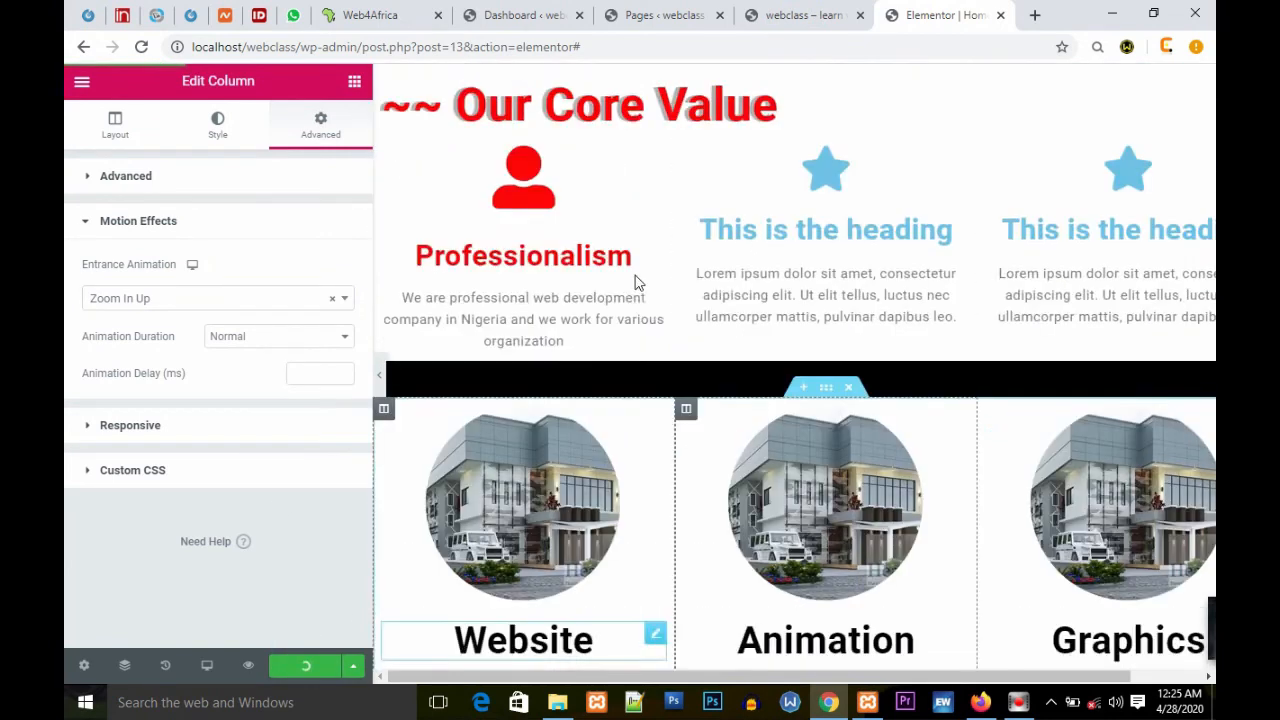
{"action": "scroll", "coordinate": [634, 284], "scroll_direction": "down", "scroll_amount": 3}
{"action": "scroll", "coordinate": [634, 287], "scroll_direction": "down", "scroll_amount": 1}
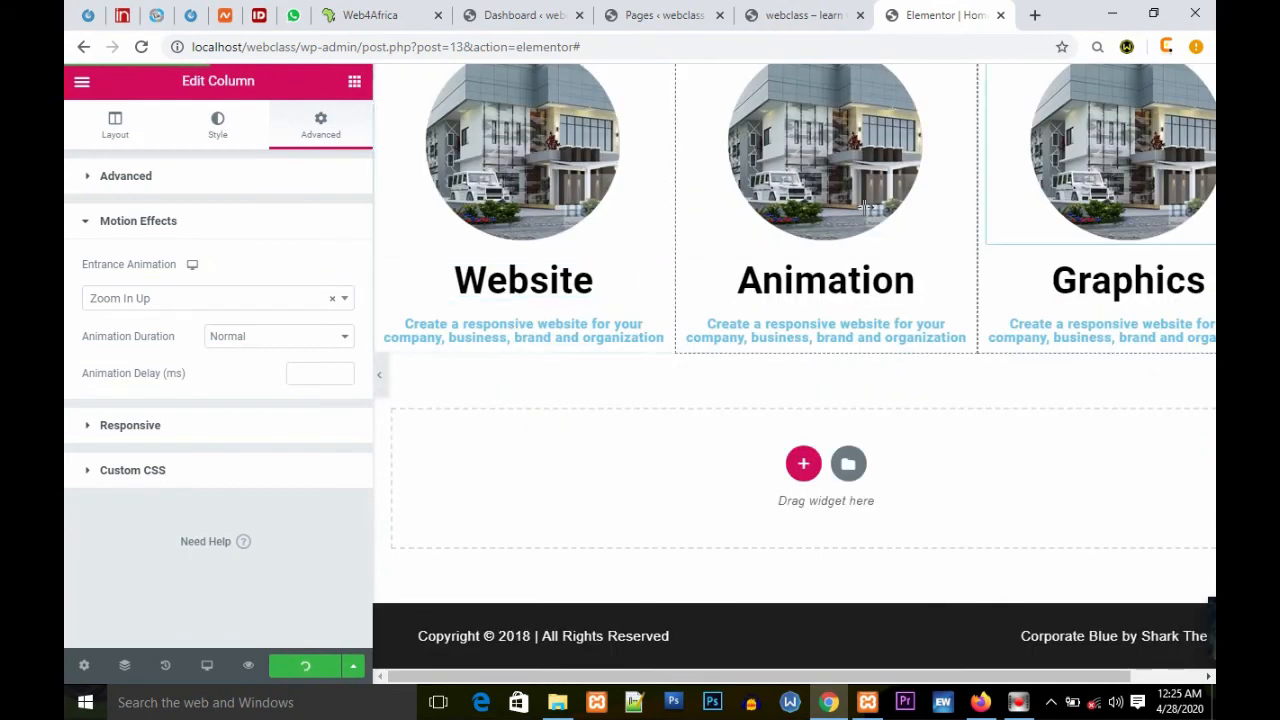
{"action": "scroll", "coordinate": [1008, 446], "scroll_direction": "up", "scroll_amount": 3}
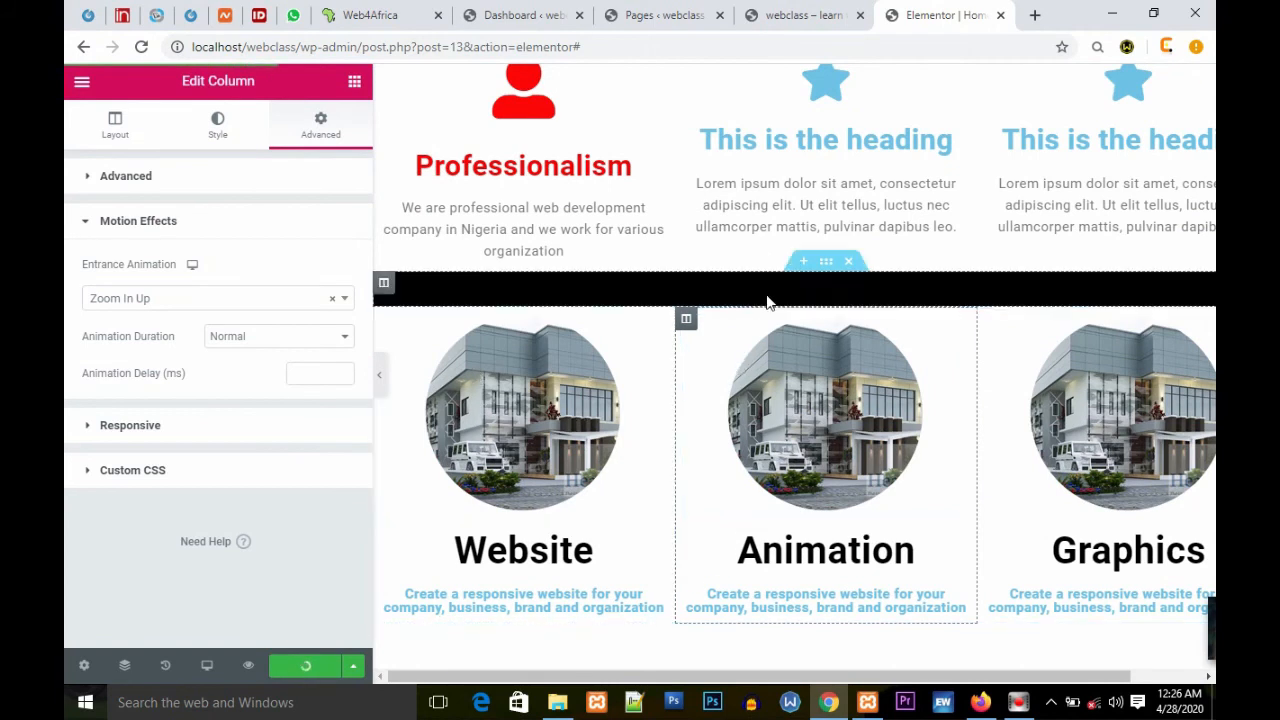
{"action": "scroll", "coordinate": [760, 395], "scroll_direction": "down", "scroll_amount": 1}
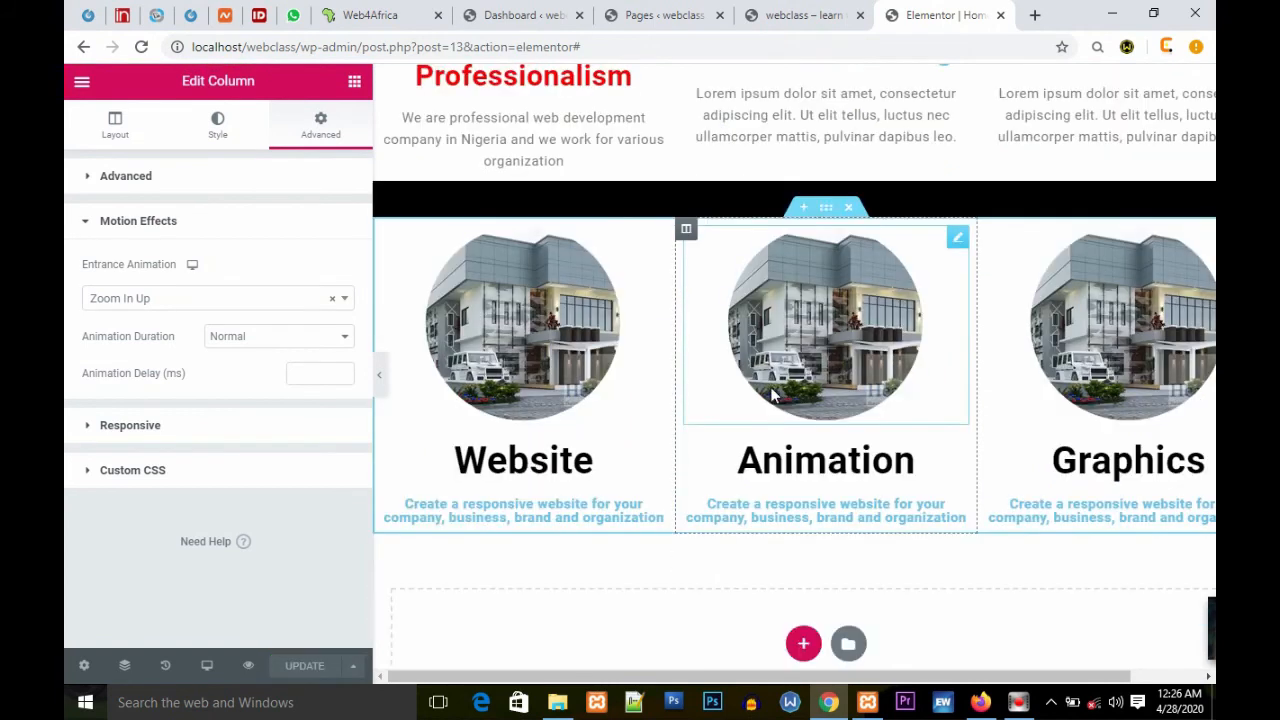
{"action": "scroll", "coordinate": [800, 392], "scroll_direction": "up", "scroll_amount": 2}
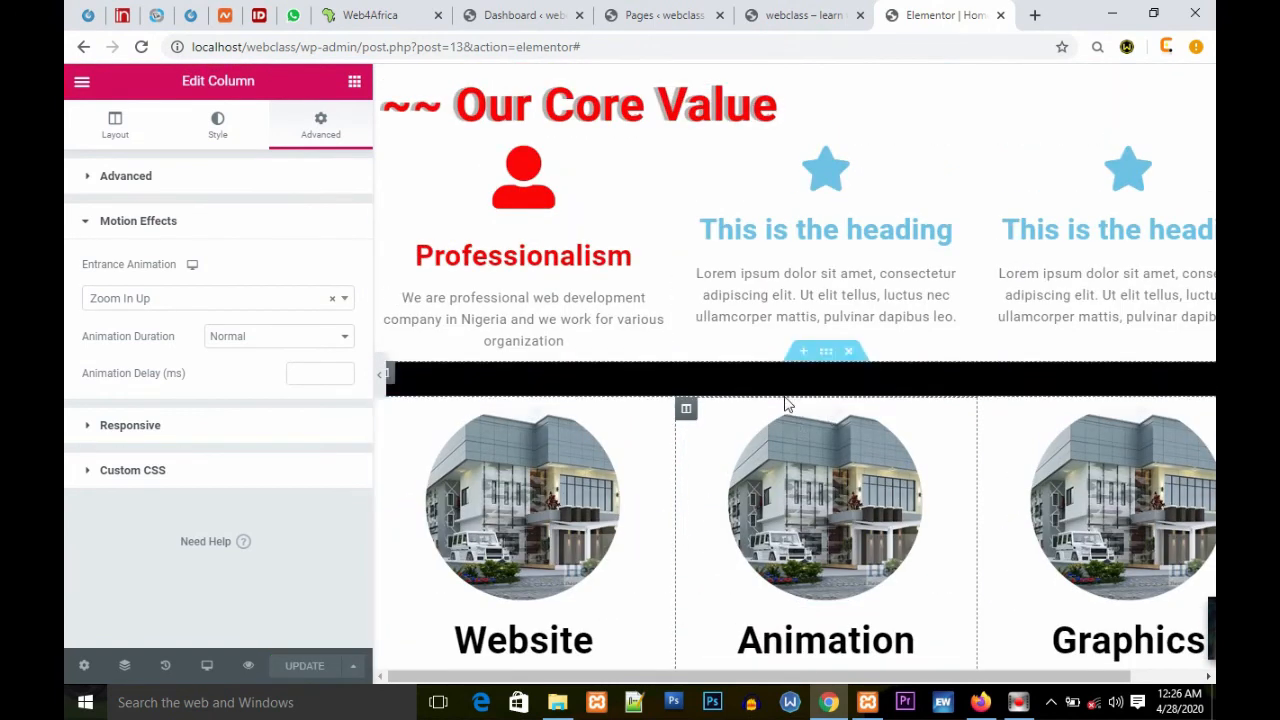
Step: Add a new section above the services columns and paste a copy of the Our Core Value heading section into it
{"action": "left_click", "coordinate": [799, 393]}
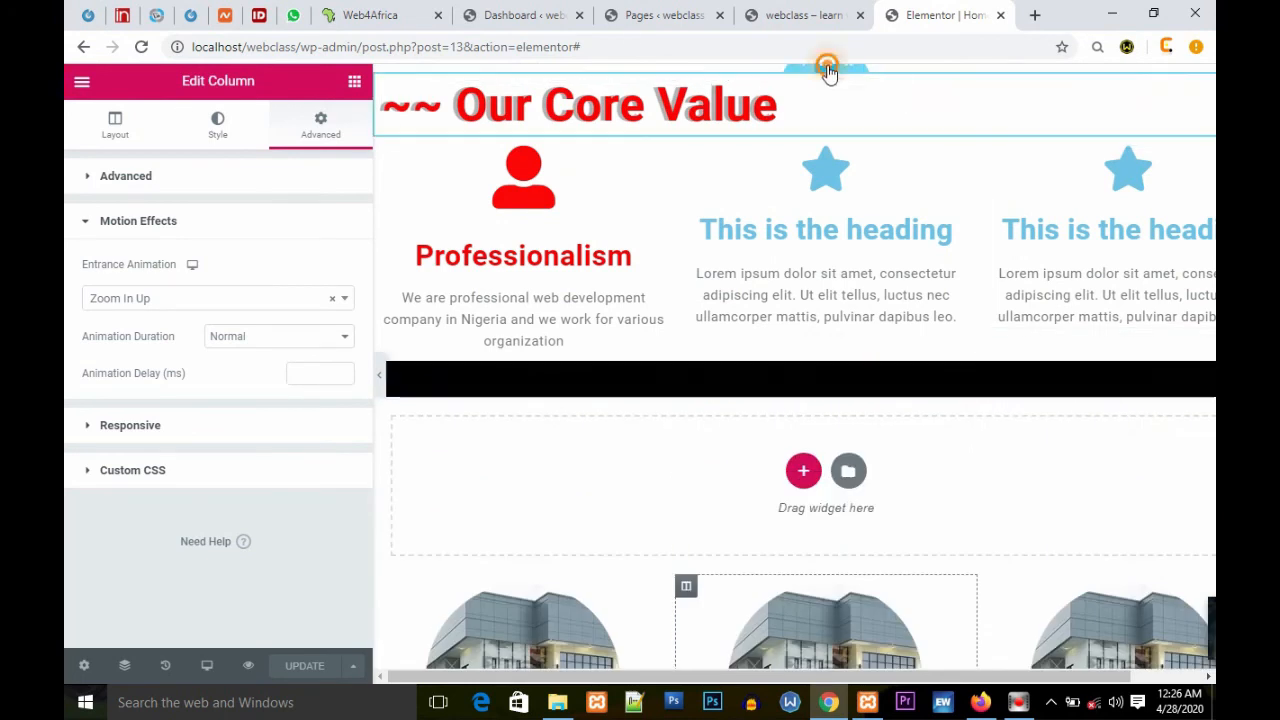
{"action": "right_click", "coordinate": [828, 74]}
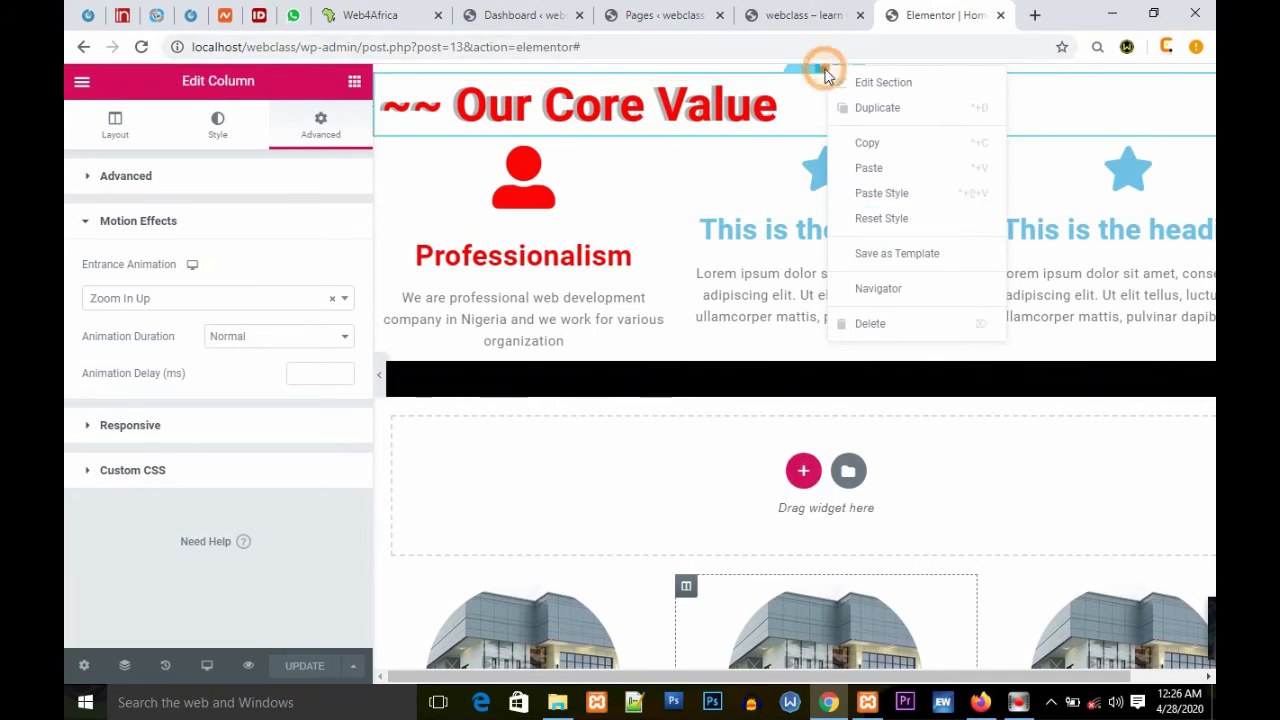
{"action": "left_click", "coordinate": [861, 146]}
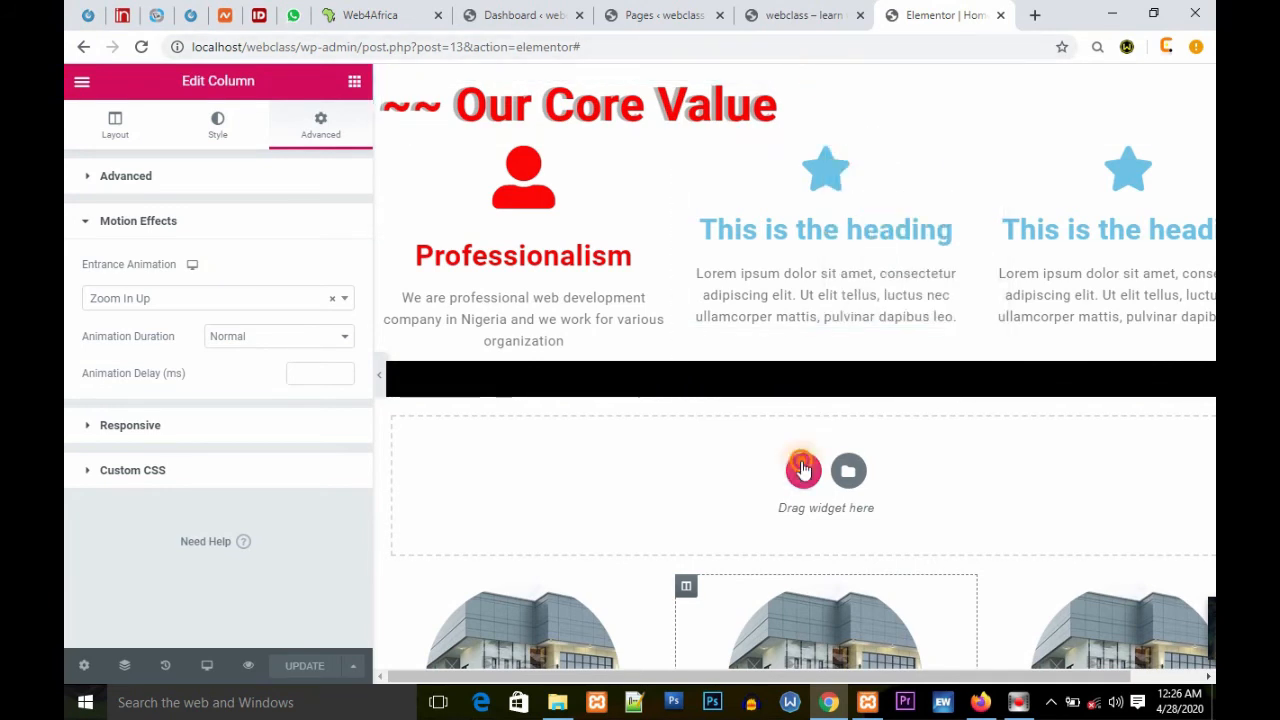
{"action": "right_click", "coordinate": [803, 468]}
{"action": "left_click", "coordinate": [896, 480]}
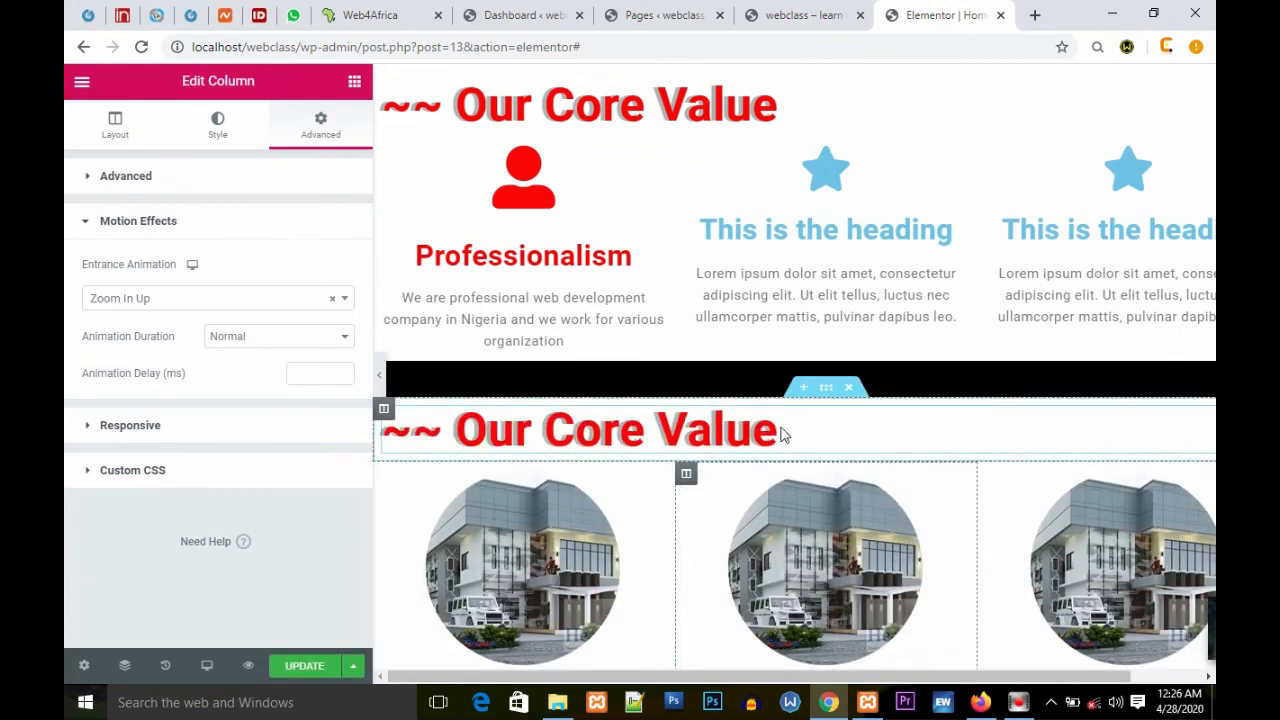
Step: Retitle the pasted heading to ~~ Our Services and update the page
{"action": "left_click", "coordinate": [780, 430]}
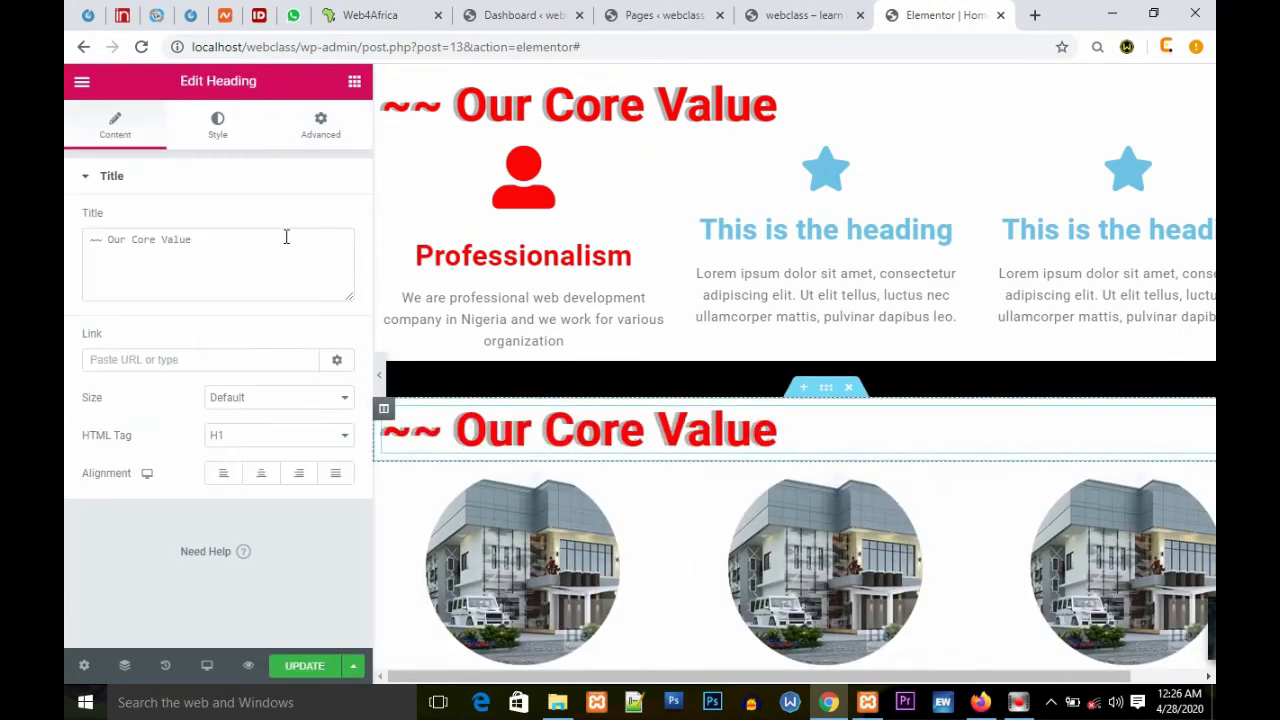
{"action": "left_click_drag", "start_coordinate": [204, 239], "coordinate": [147, 239]}
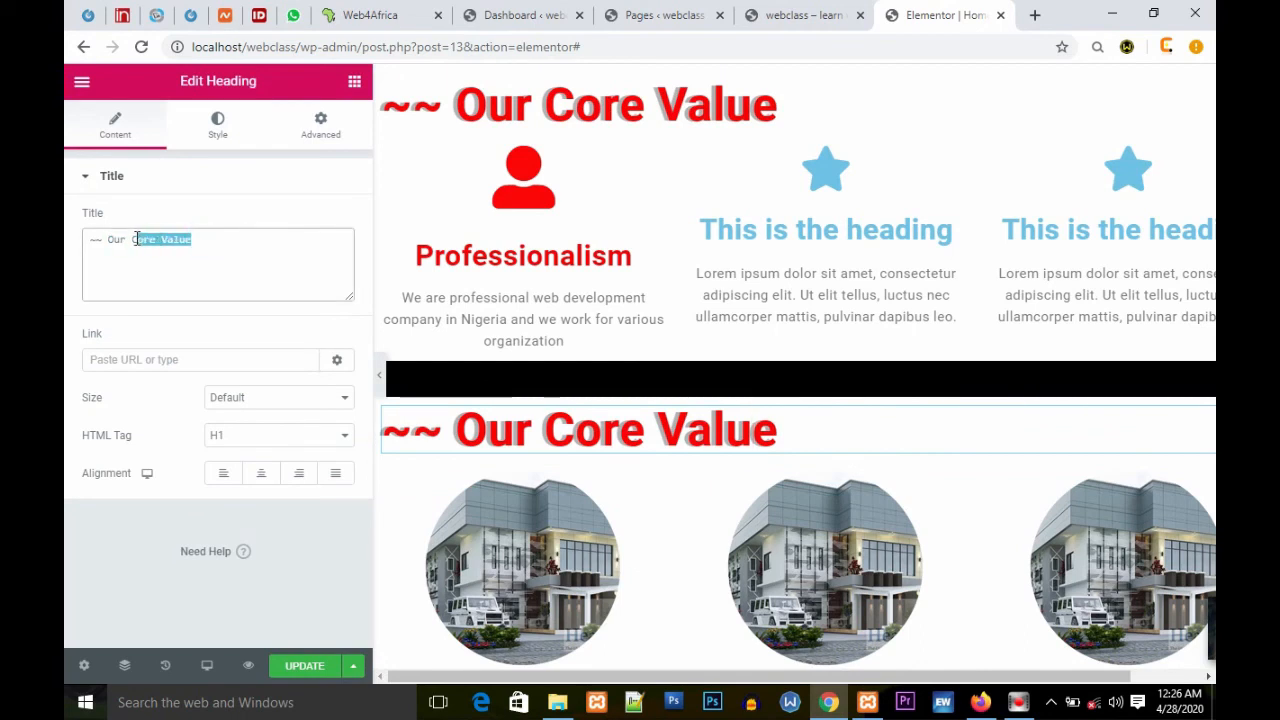
{"action": "type", "text": "Se"}
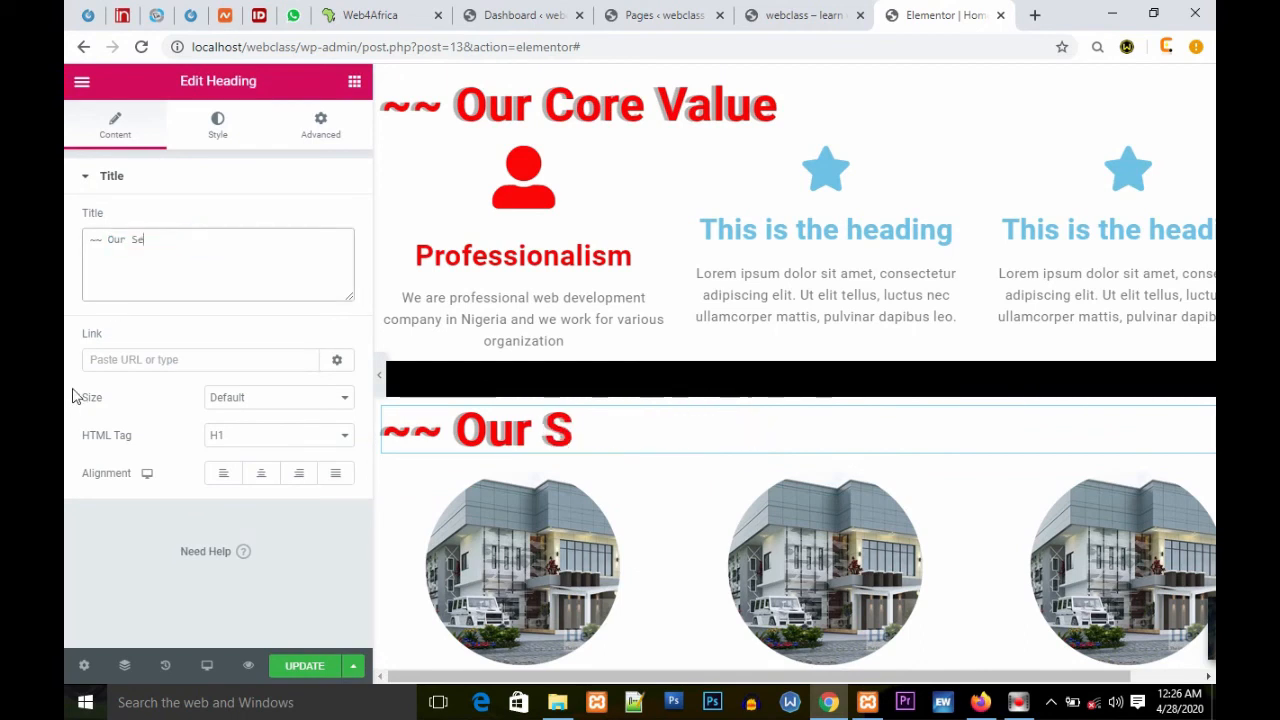
{"action": "type", "text": "rvices"}
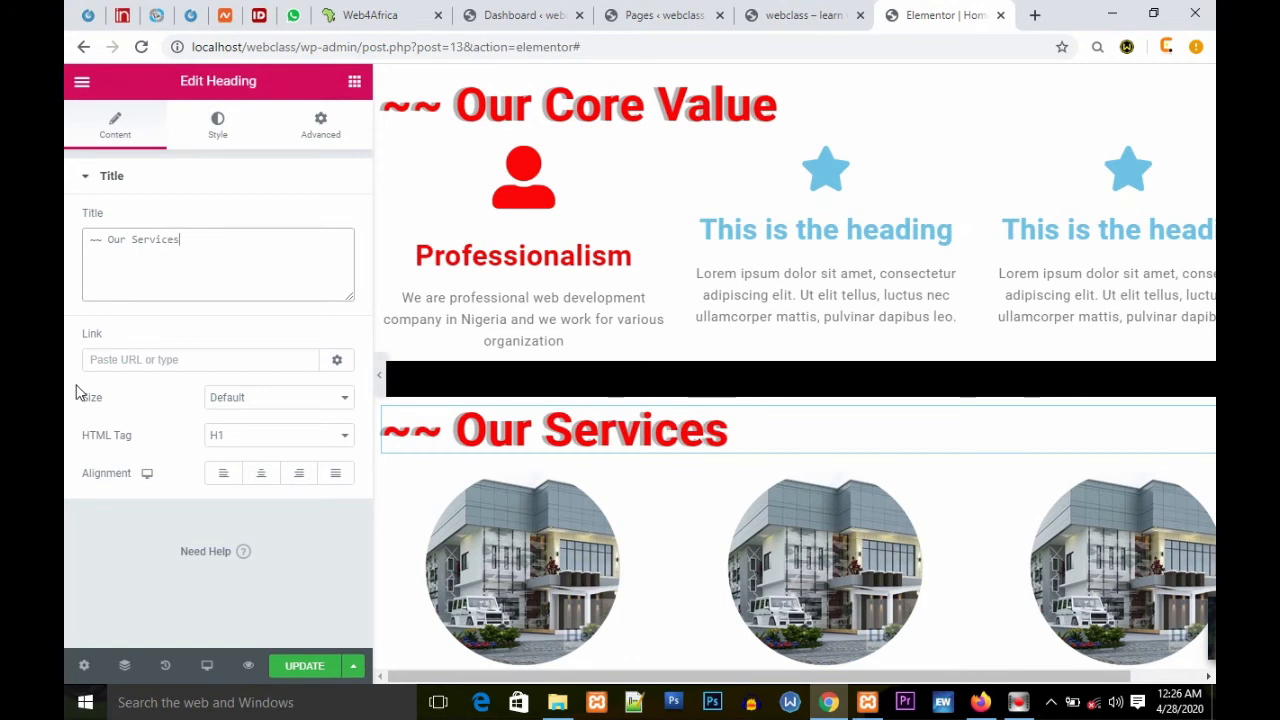
{"action": "left_click", "coordinate": [289, 177]}
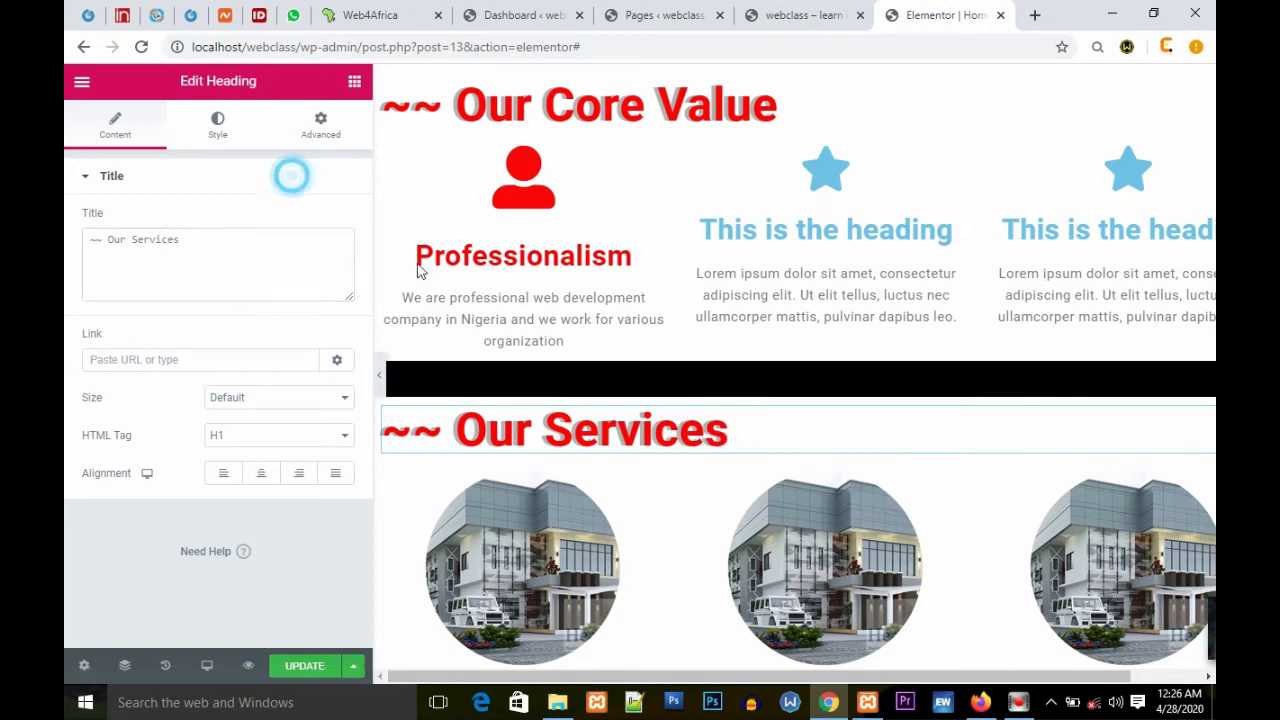
{"action": "scroll", "coordinate": [865, 494], "scroll_direction": "down", "scroll_amount": 2}
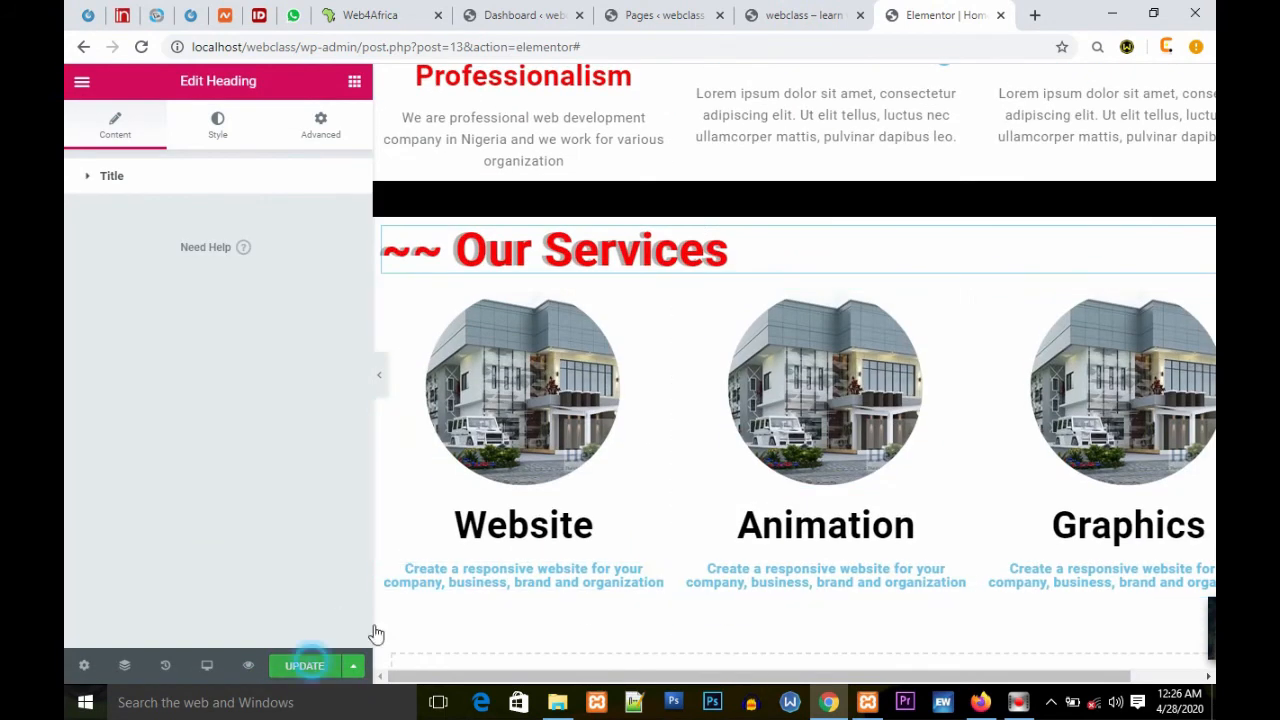
{"action": "left_click", "coordinate": [313, 668]}
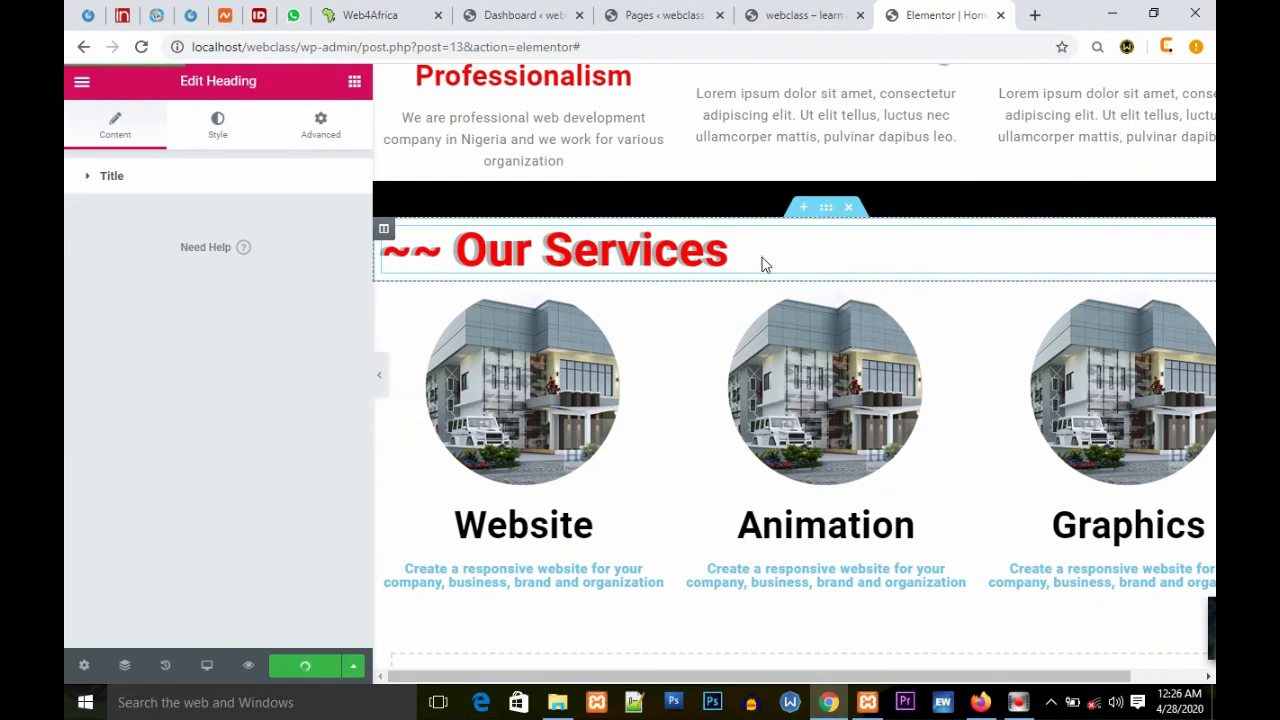
Step: Scroll through the page to review the finished services section
{"action": "scroll", "coordinate": [825, 298], "scroll_direction": "down", "scroll_amount": 3}
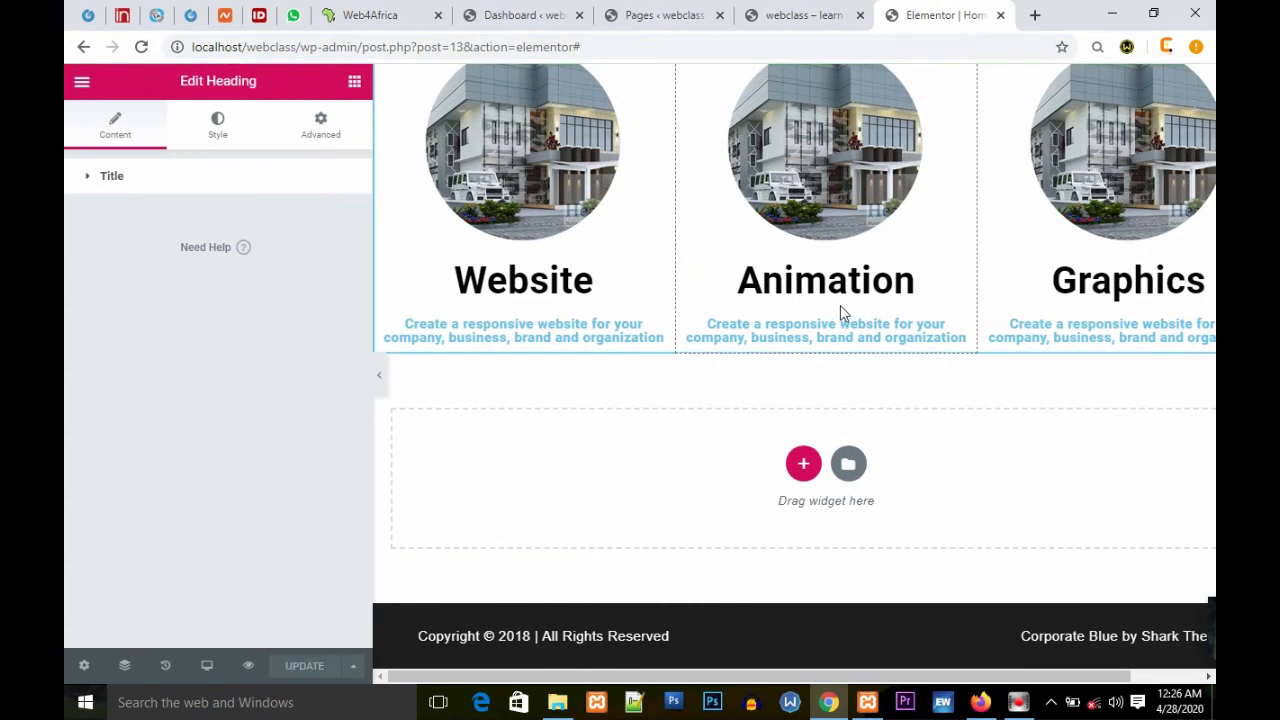
{"action": "scroll", "coordinate": [841, 313], "scroll_direction": "up", "scroll_amount": 10}
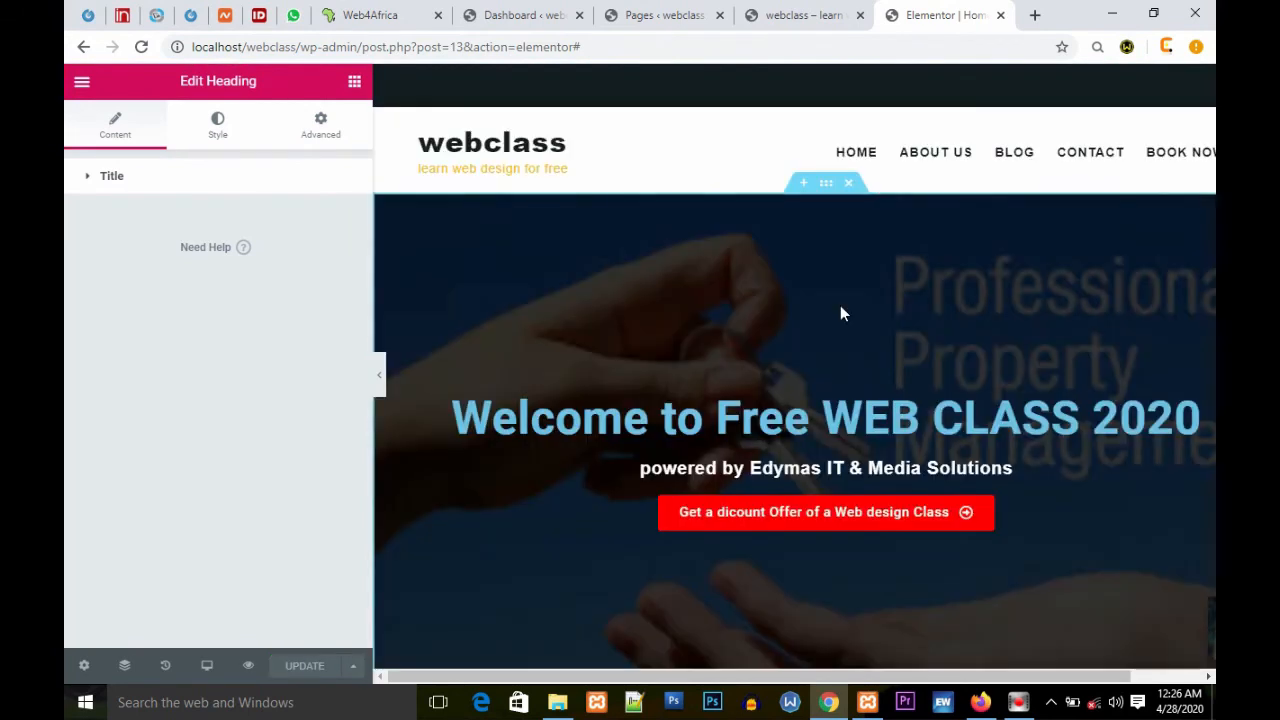
{"action": "scroll", "coordinate": [840, 313], "scroll_direction": "down", "scroll_amount": 10}
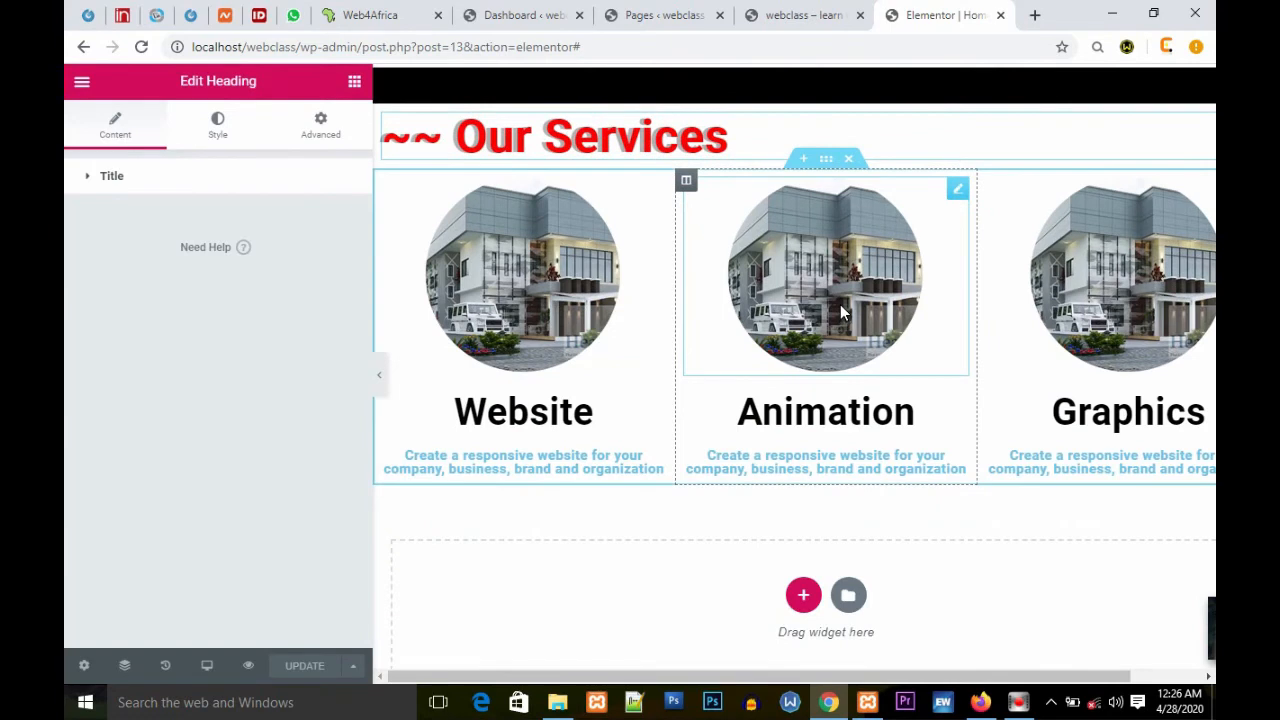
{"action": "scroll", "coordinate": [840, 313], "scroll_direction": "down", "scroll_amount": 2}
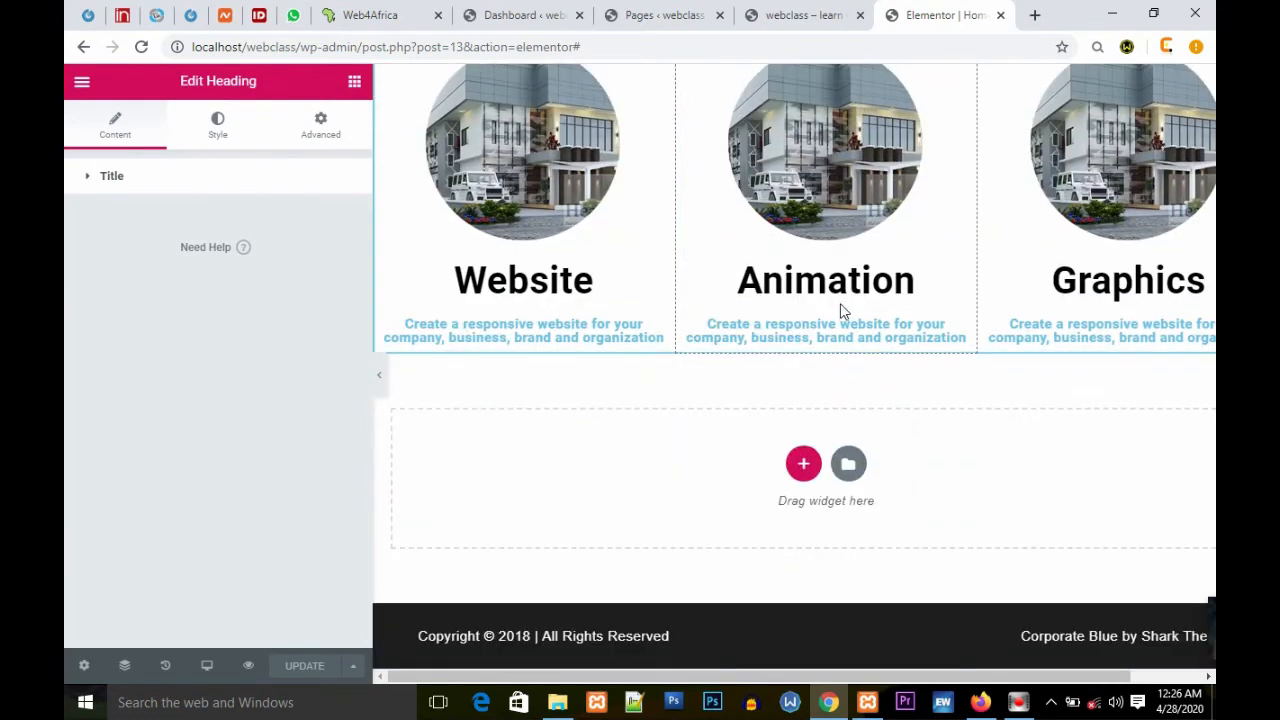
Step: Scroll between the hero banner and the services section to inspect the page layout
{"action": "scroll", "coordinate": [840, 311], "scroll_direction": "up", "scroll_amount": 12}
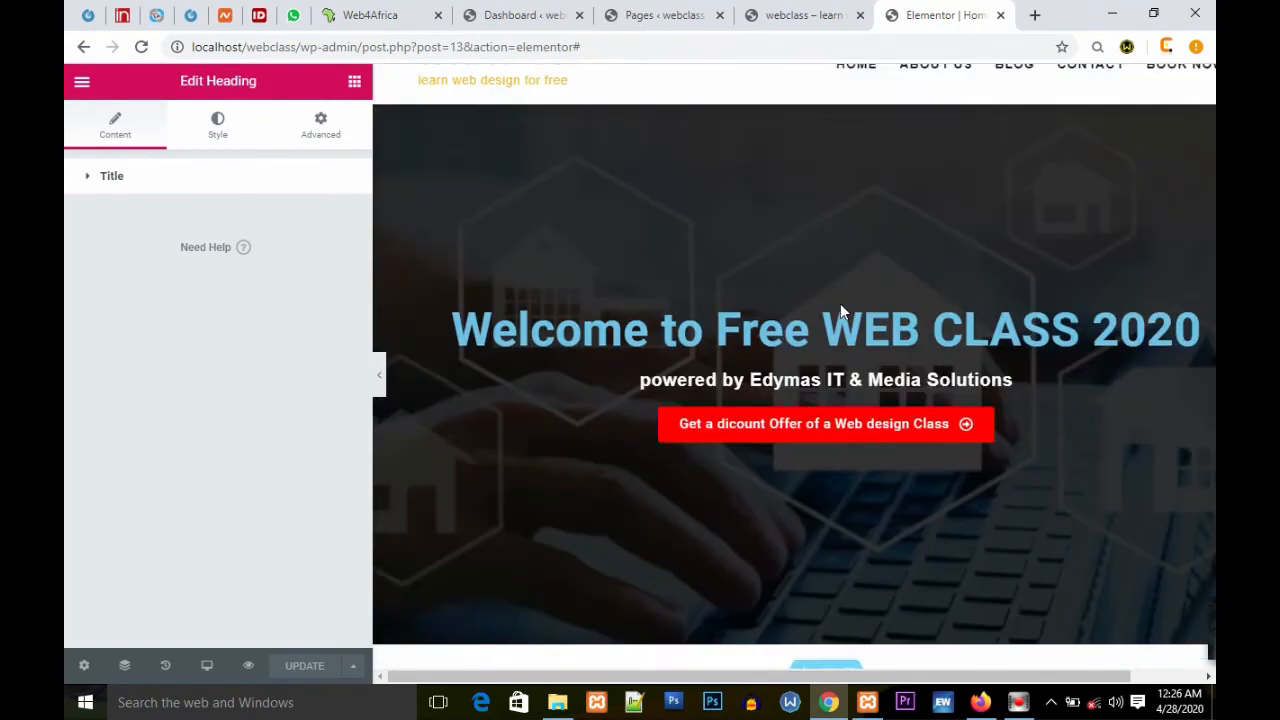
{"action": "scroll", "coordinate": [841, 311], "scroll_direction": "down", "scroll_amount": 10}
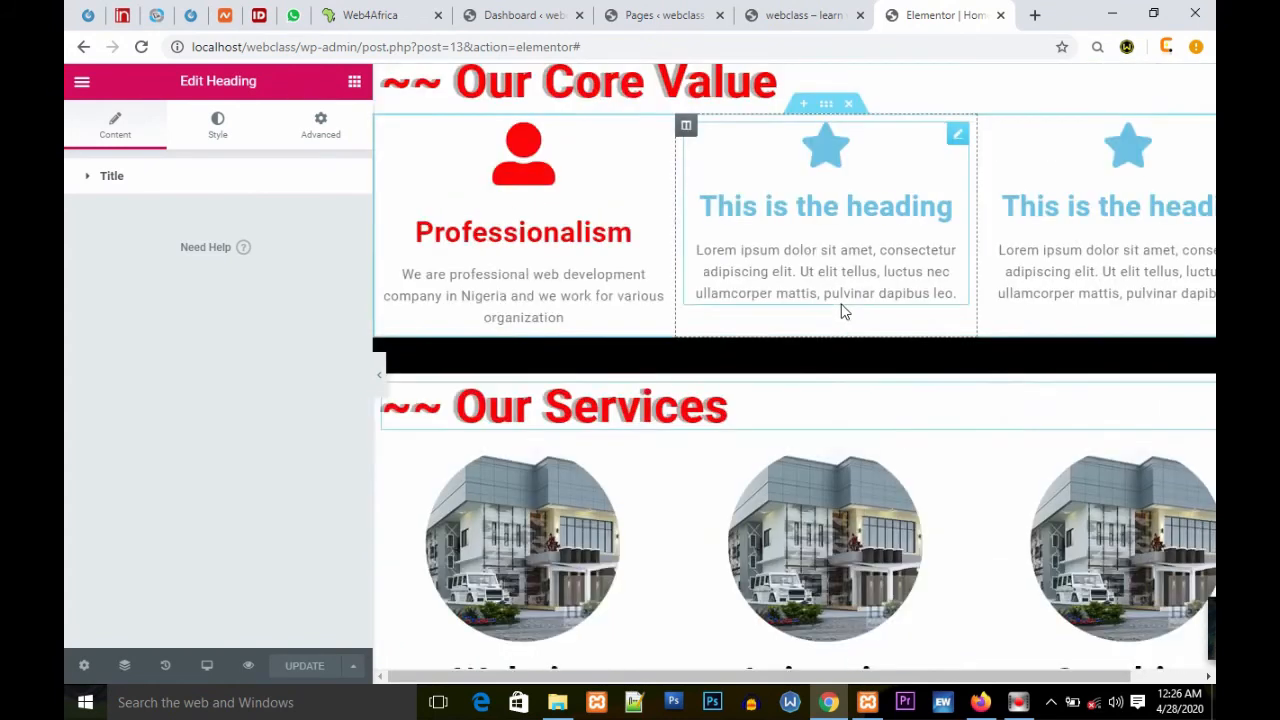
{"action": "scroll", "coordinate": [841, 310], "scroll_direction": "down", "scroll_amount": 1}
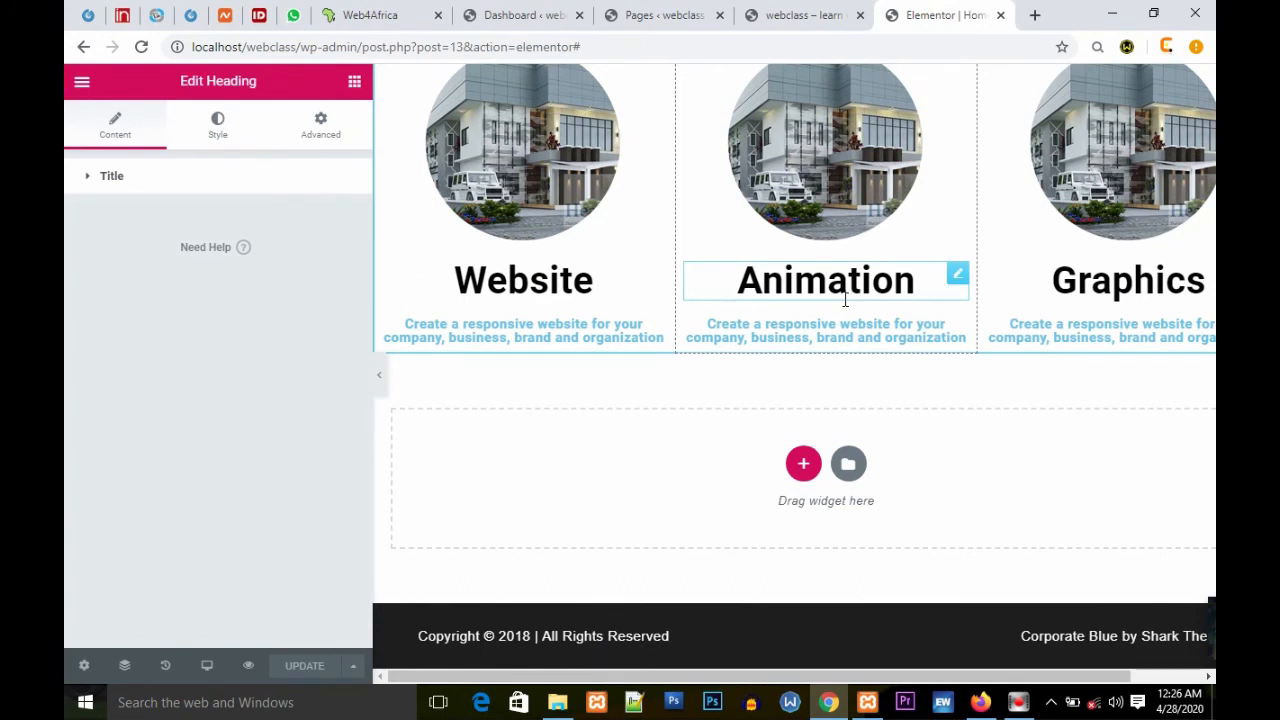
{"action": "scroll", "coordinate": [845, 300], "scroll_direction": "up", "scroll_amount": 11}
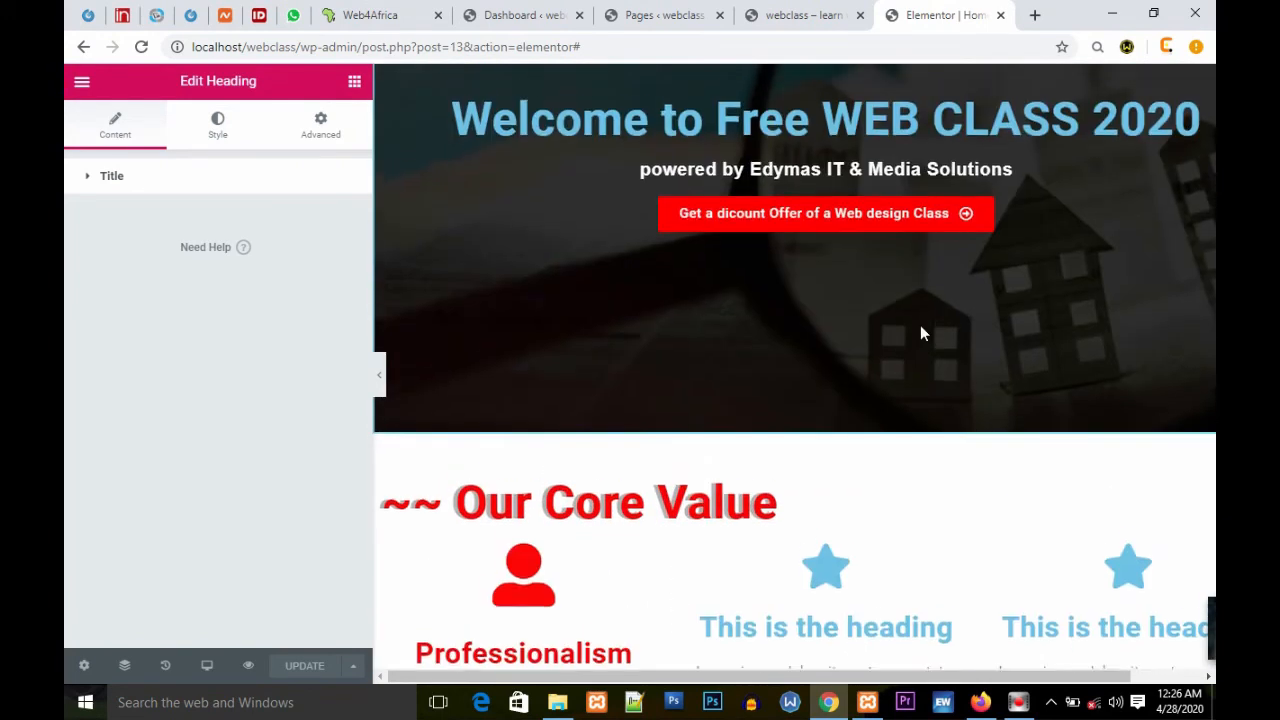
{"action": "scroll", "coordinate": [922, 333], "scroll_direction": "up", "scroll_amount": 3}
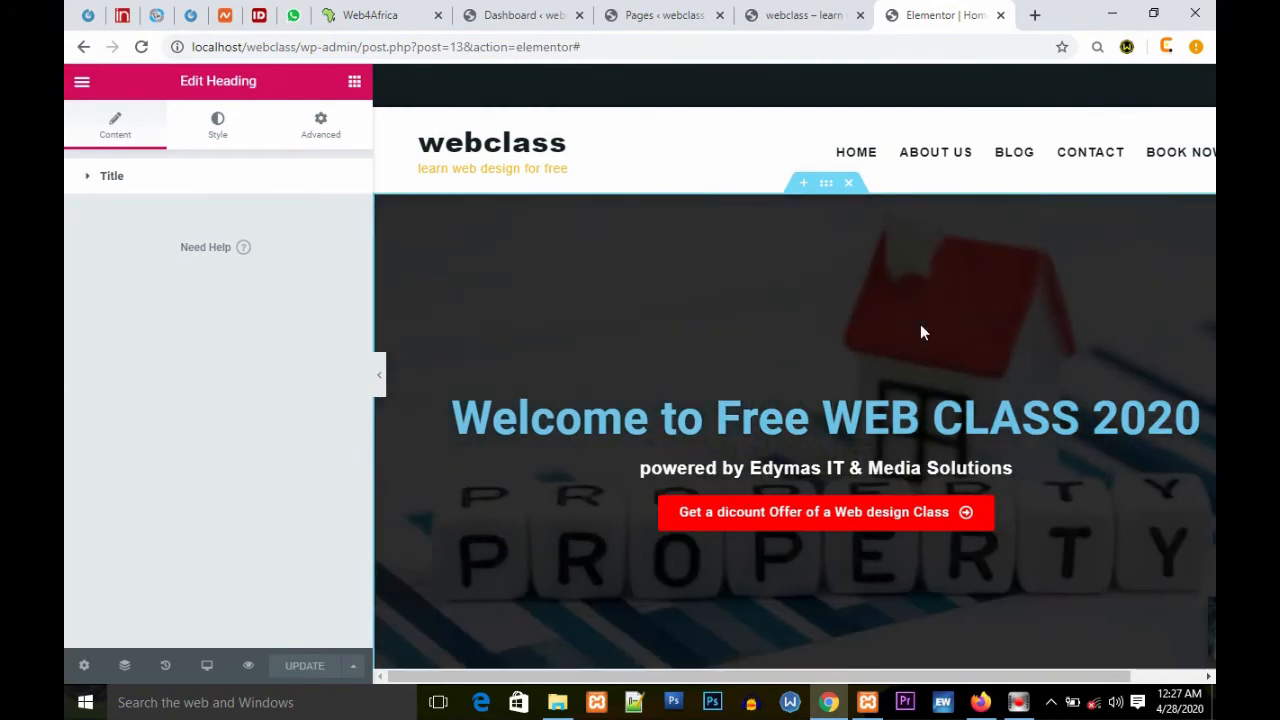
{"action": "scroll", "coordinate": [920, 325], "scroll_direction": "down", "scroll_amount": 7}
{"action": "scroll", "coordinate": [920, 333], "scroll_direction": "down", "scroll_amount": 5}
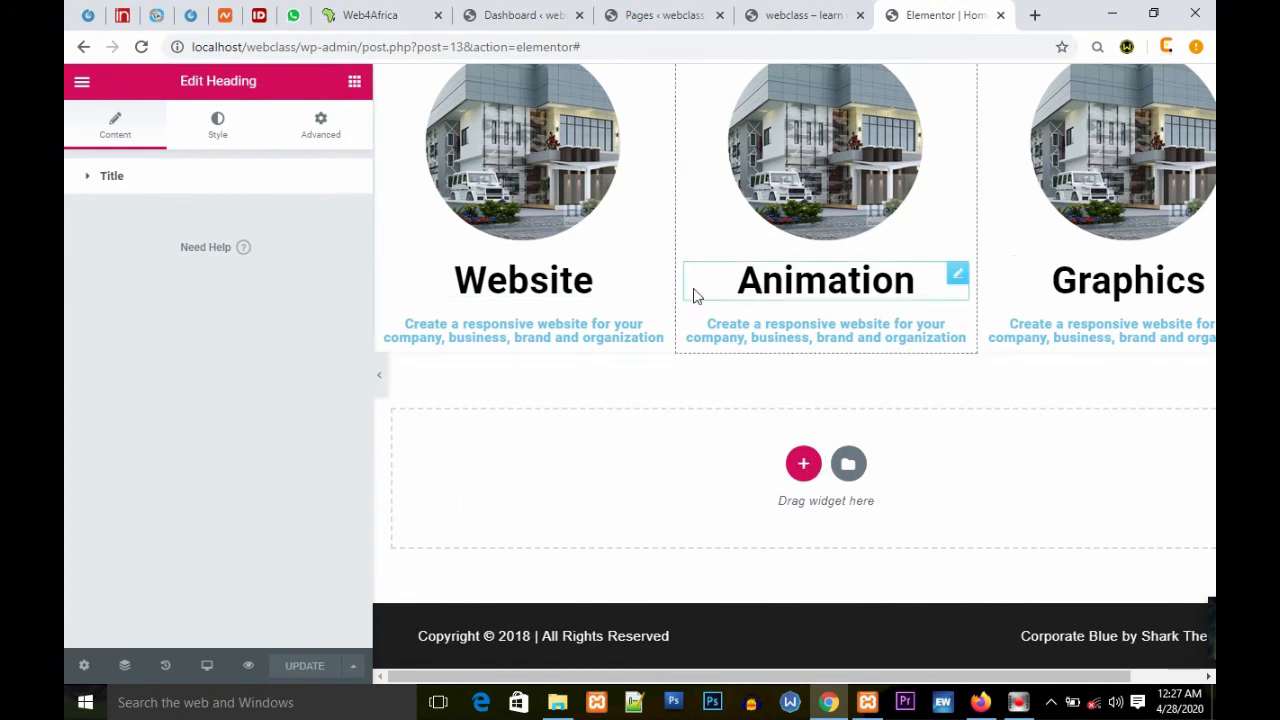
{"action": "scroll", "coordinate": [1000, 262], "scroll_direction": "up", "scroll_amount": 3}
{"action": "scroll", "coordinate": [912, 270], "scroll_direction": "down", "scroll_amount": 3}
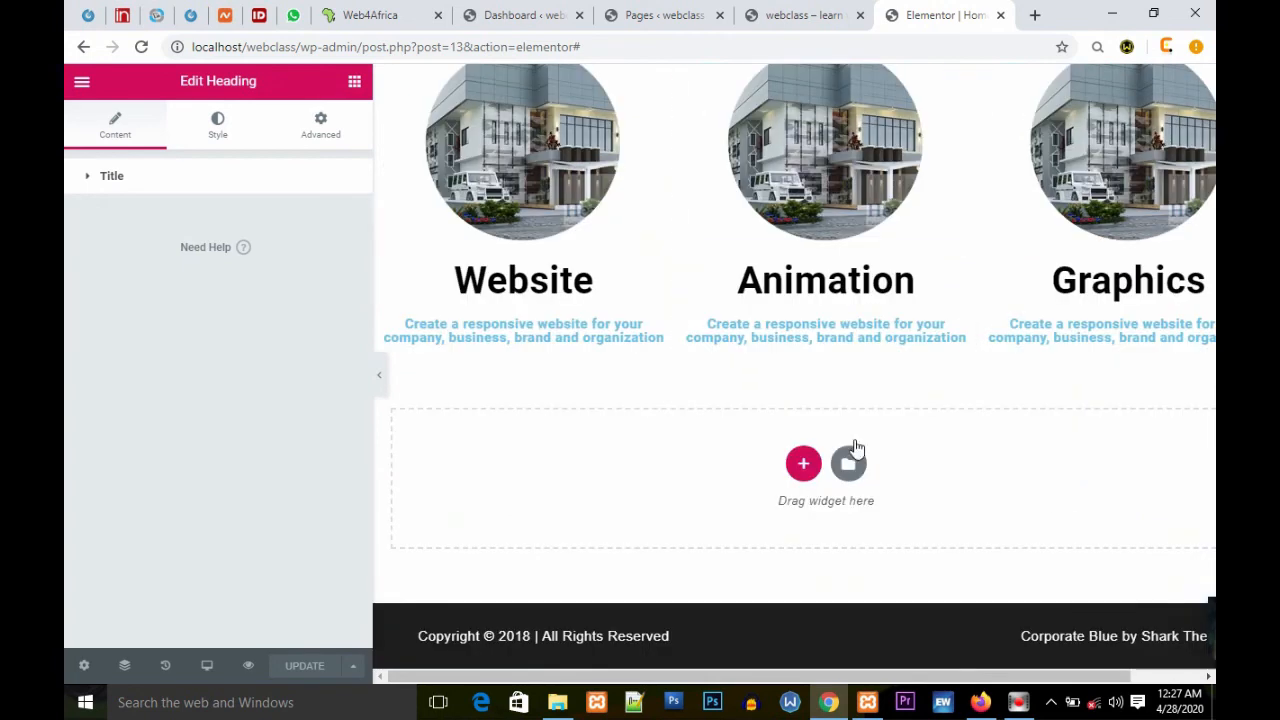
Step: Add an Image Carousel widget into the empty section below the services columns
{"action": "left_click", "coordinate": [354, 82]}
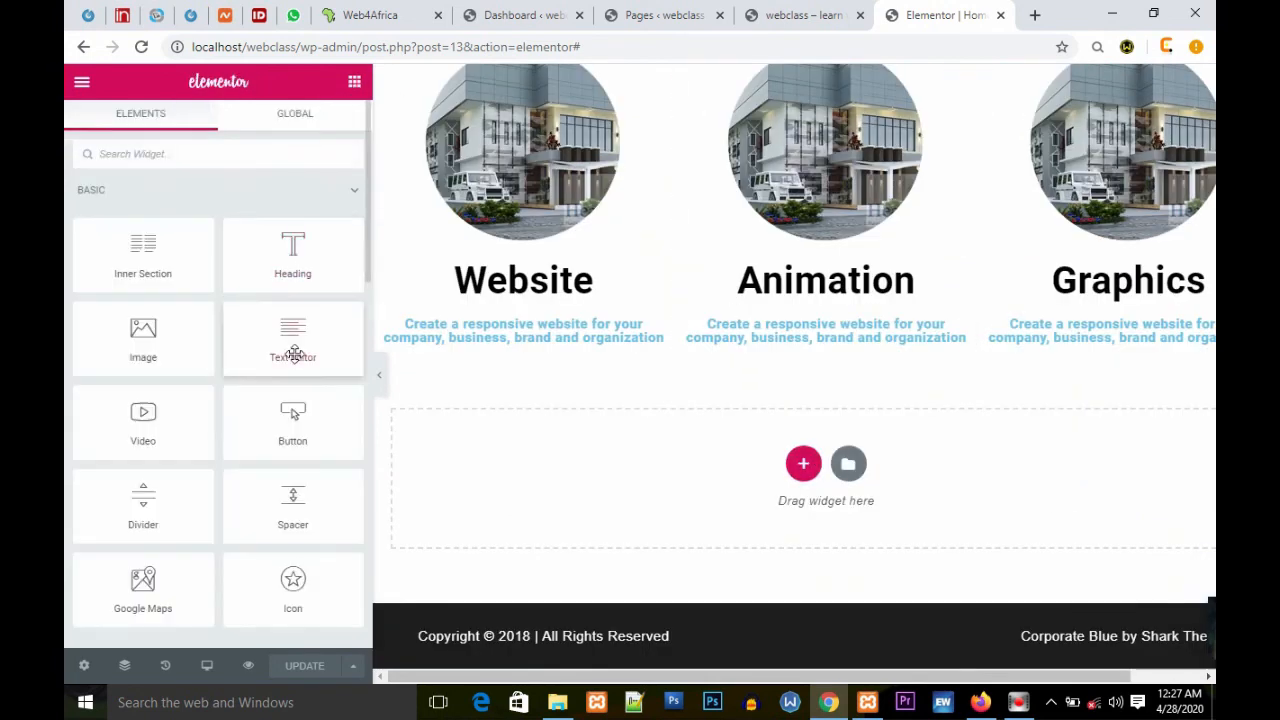
{"action": "left_click", "coordinate": [204, 162]}
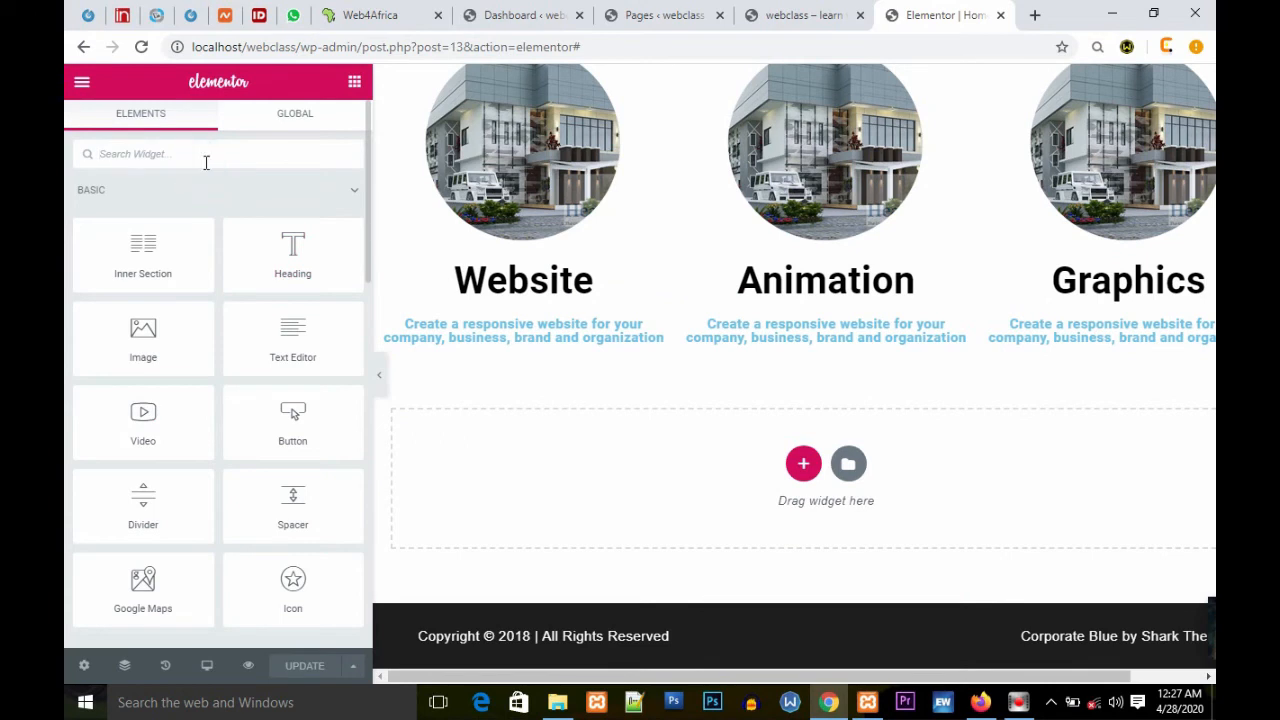
{"action": "type", "text": "image"}
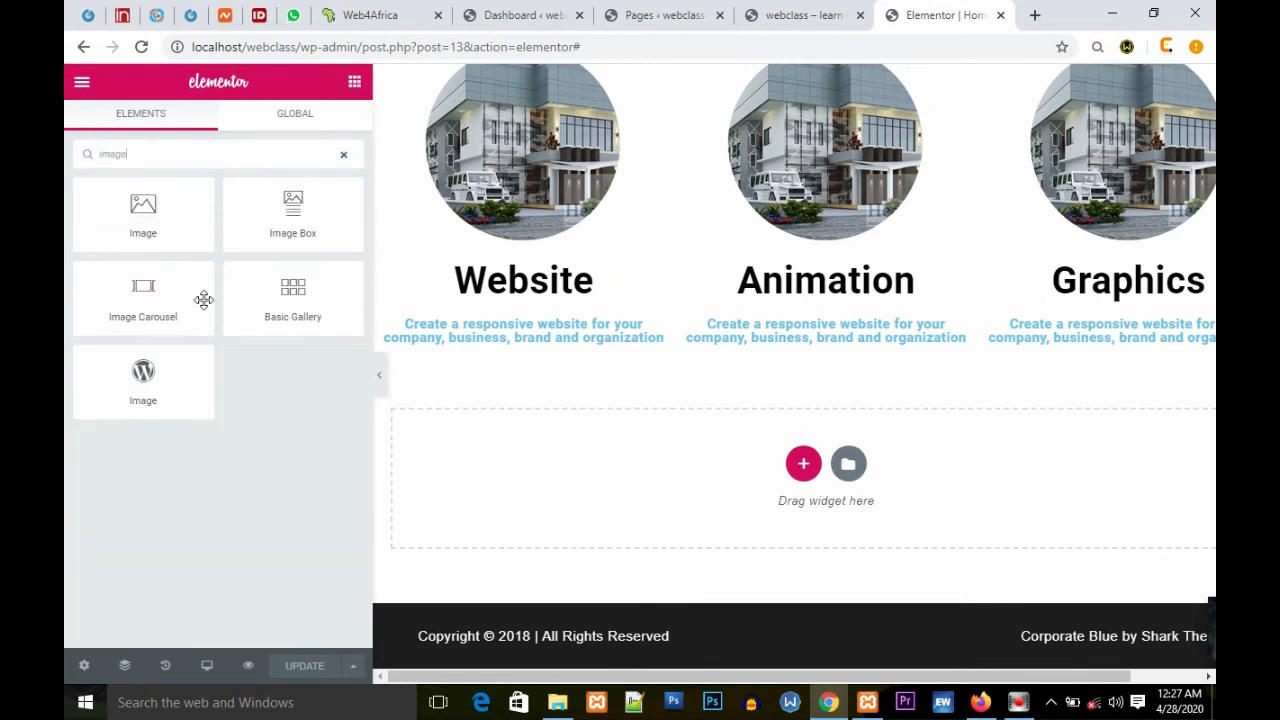
{"action": "left_click_drag", "start_coordinate": [145, 290], "coordinate": [806, 461]}
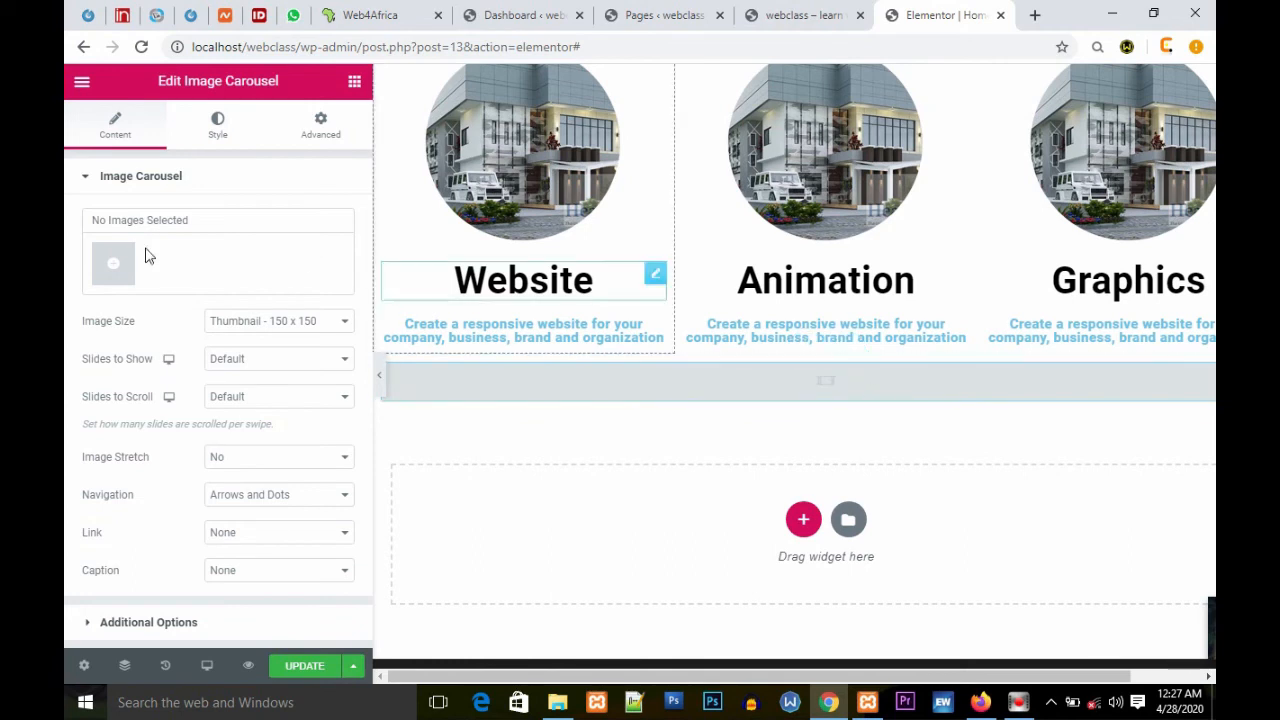
Step: Create a gallery of four construction site images from the media library, insert it into the carousel, and flip through its slides
{"action": "left_click_drag", "start_coordinate": [186, 220], "coordinate": [69, 229]}
{"action": "left_click", "coordinate": [113, 263]}
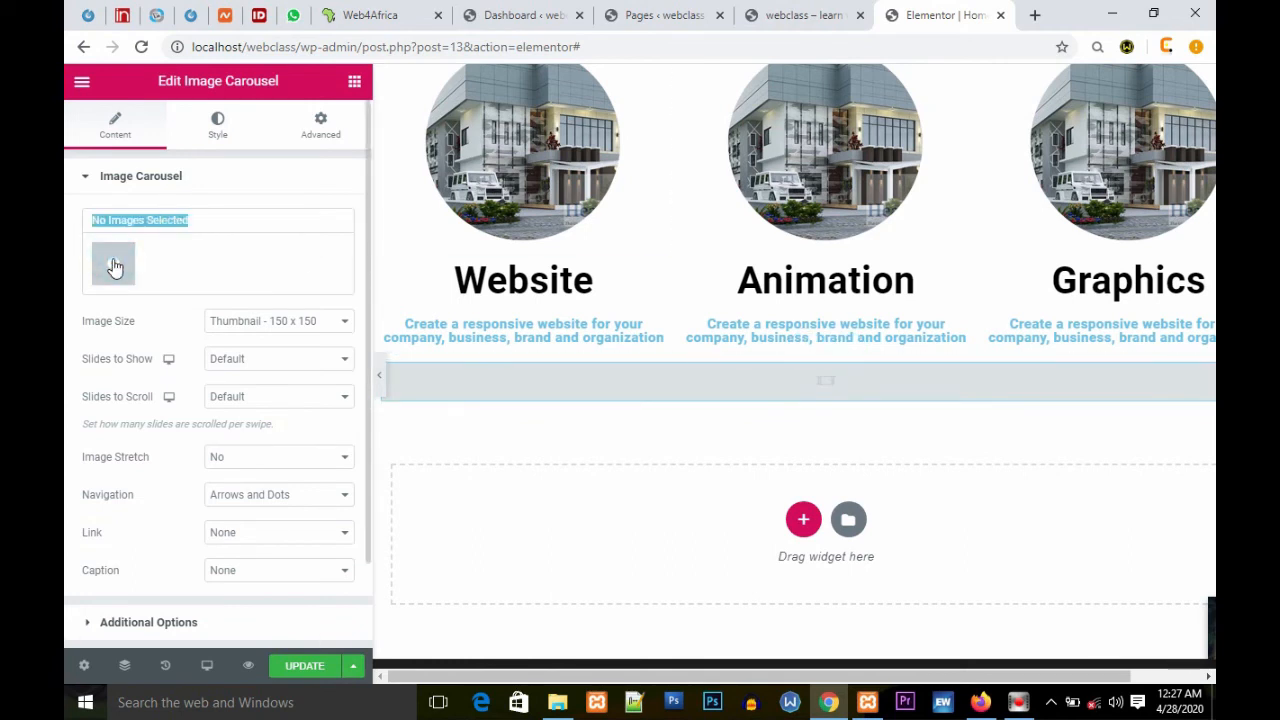
{"action": "left_click", "coordinate": [338, 285]}
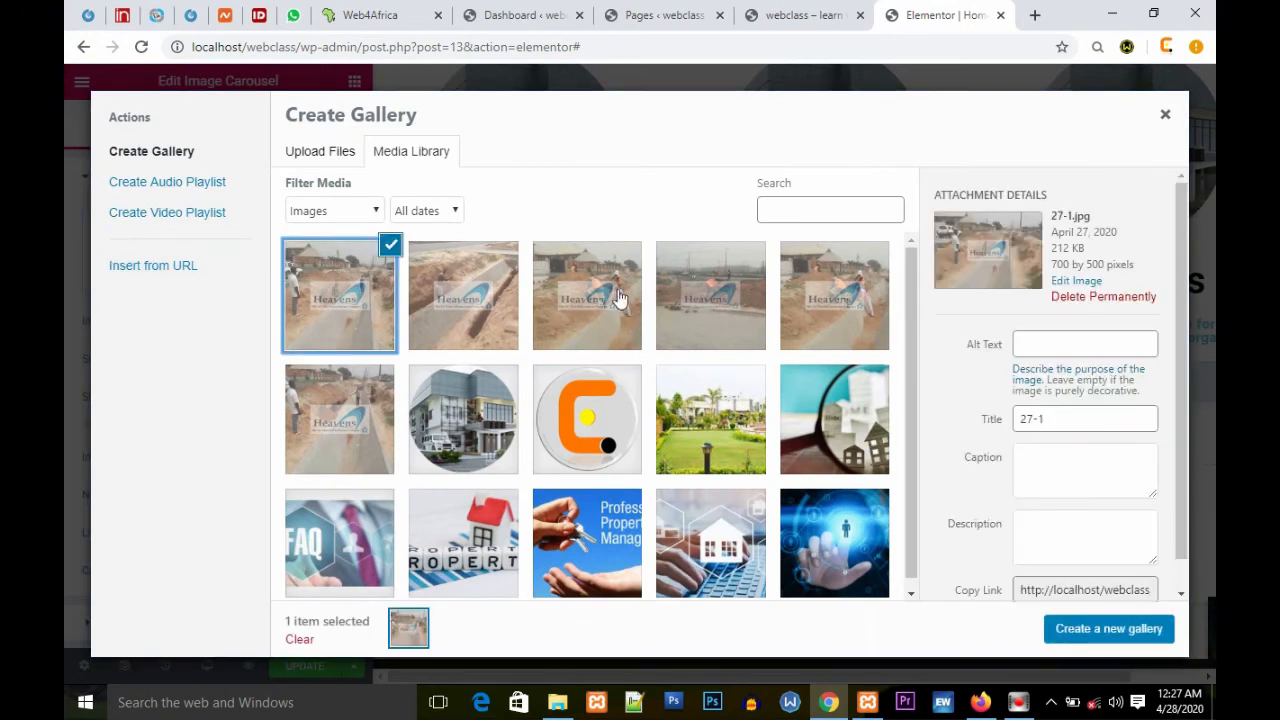
{"action": "left_click", "coordinate": [716, 298], "text": "shift"}
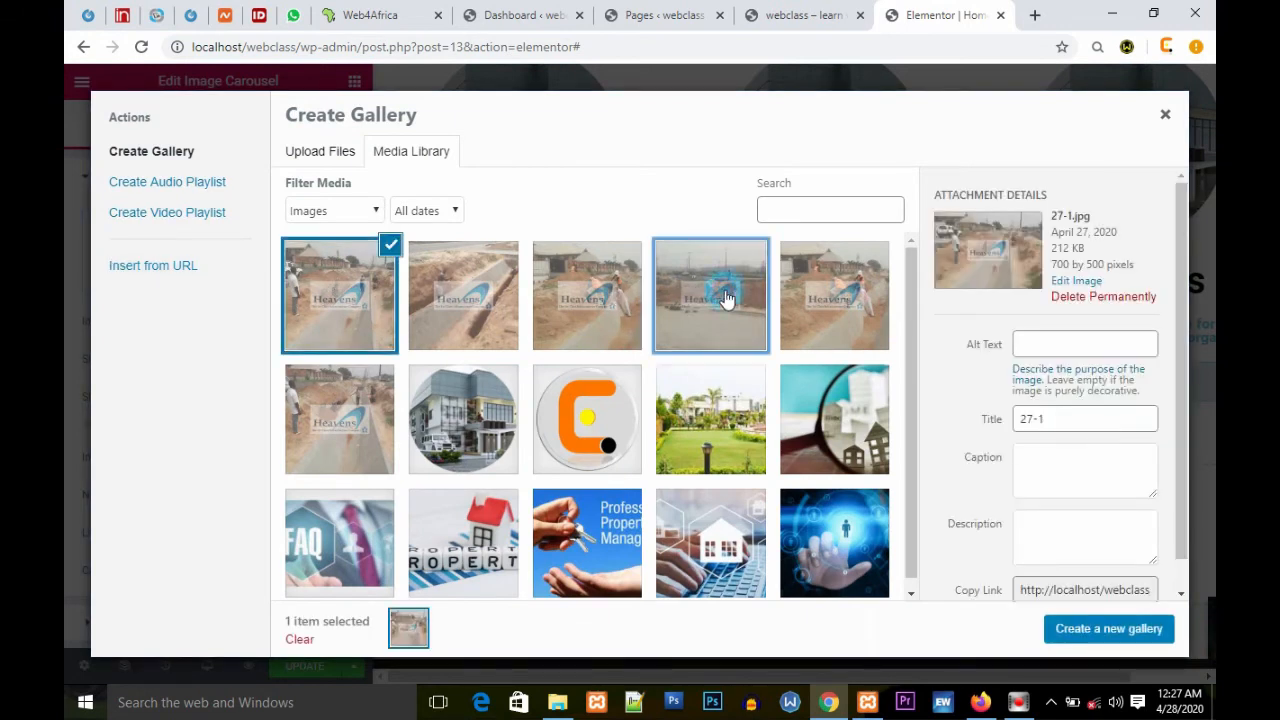
{"action": "left_click", "coordinate": [1110, 629]}
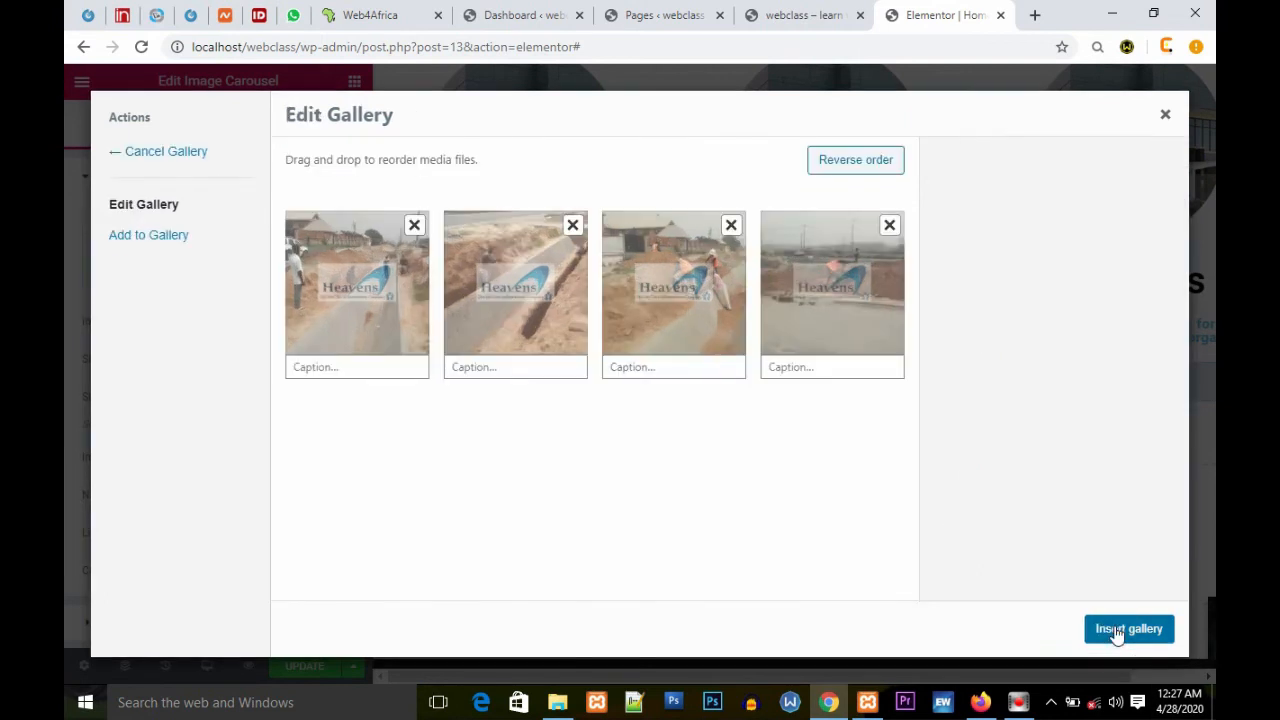
{"action": "left_click", "coordinate": [1117, 634]}
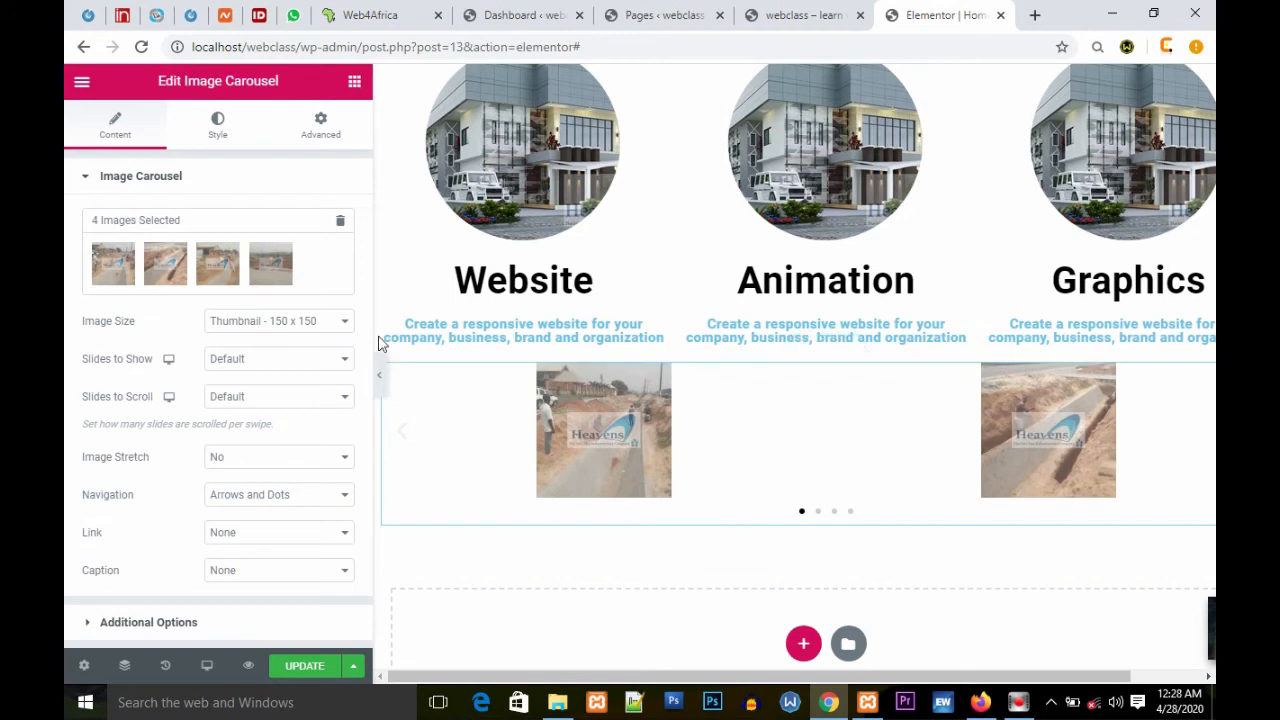
{"action": "left_click", "coordinate": [819, 514]}
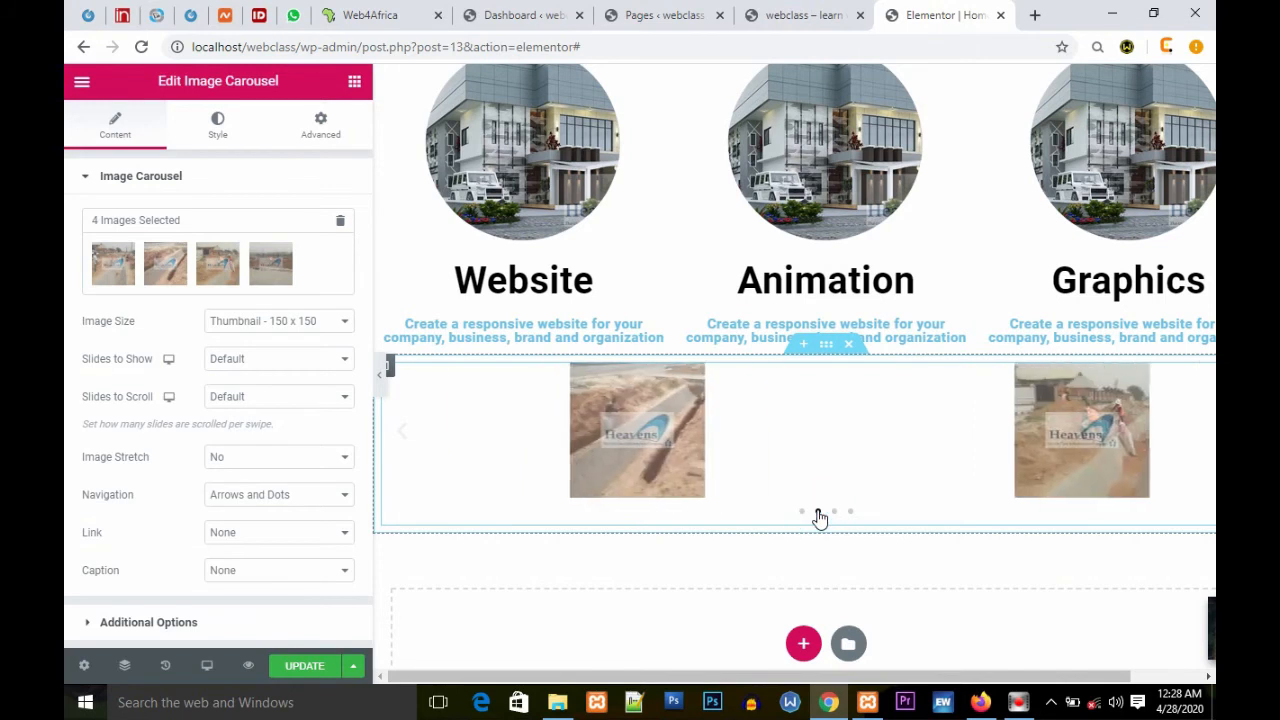
{"action": "left_click", "coordinate": [834, 513]}
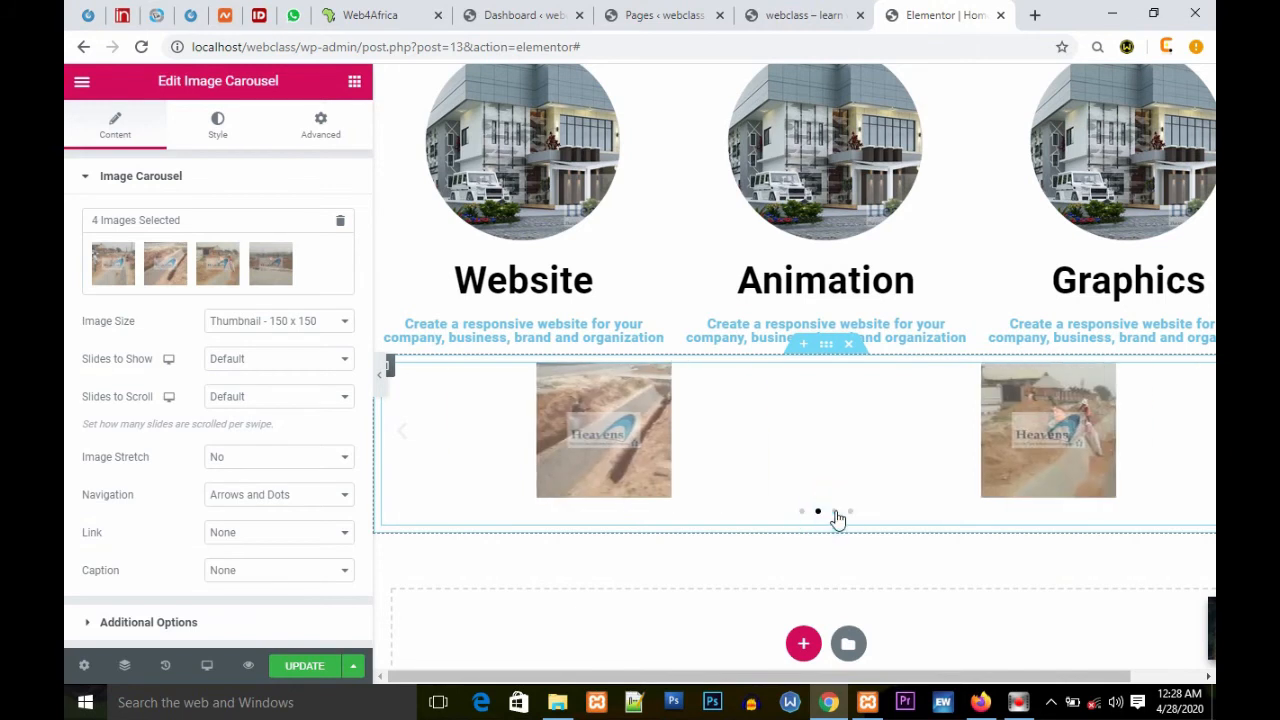
{"action": "left_click", "coordinate": [849, 512]}
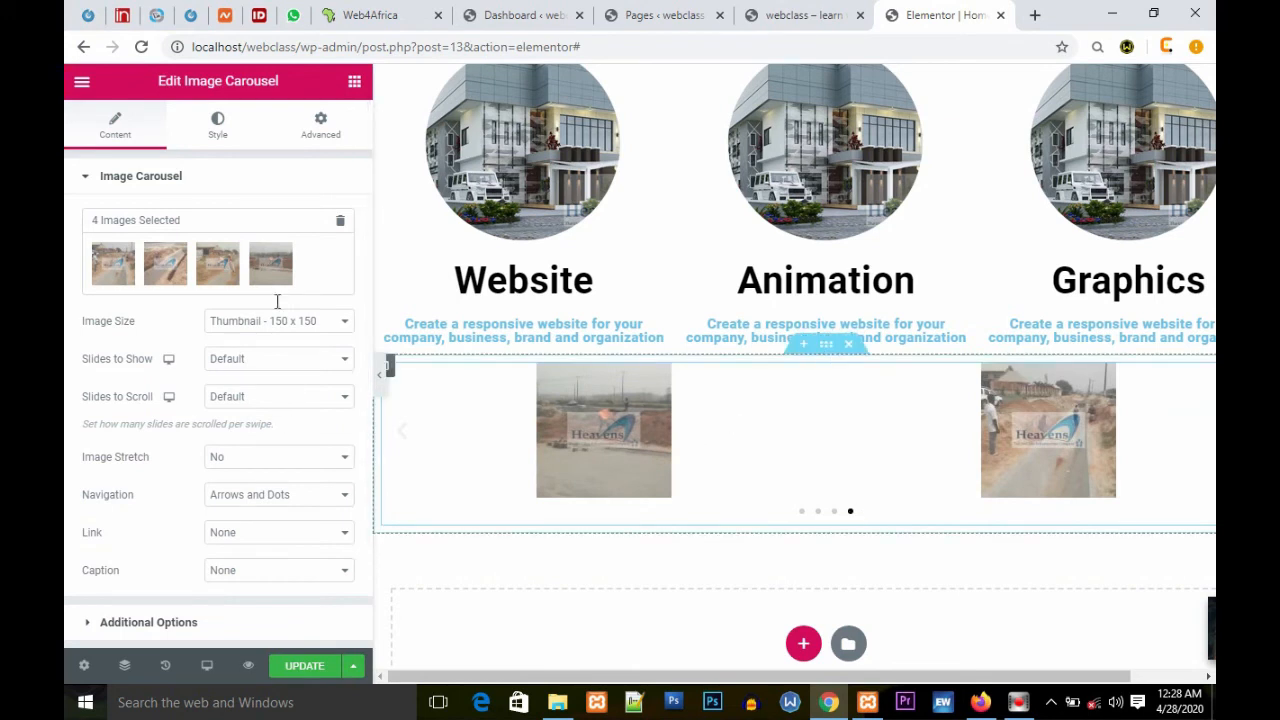
Step: Set the carousel's image size to Full
{"action": "left_click", "coordinate": [345, 321]}
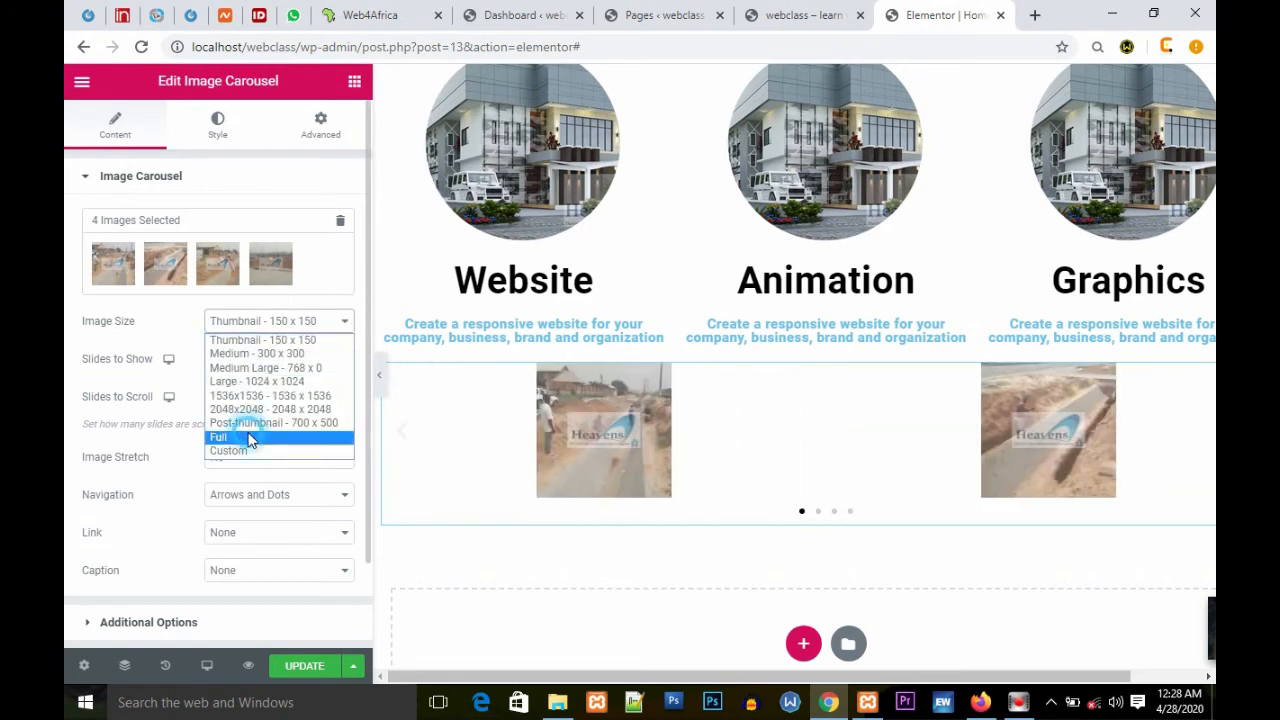
{"action": "left_click", "coordinate": [250, 438]}
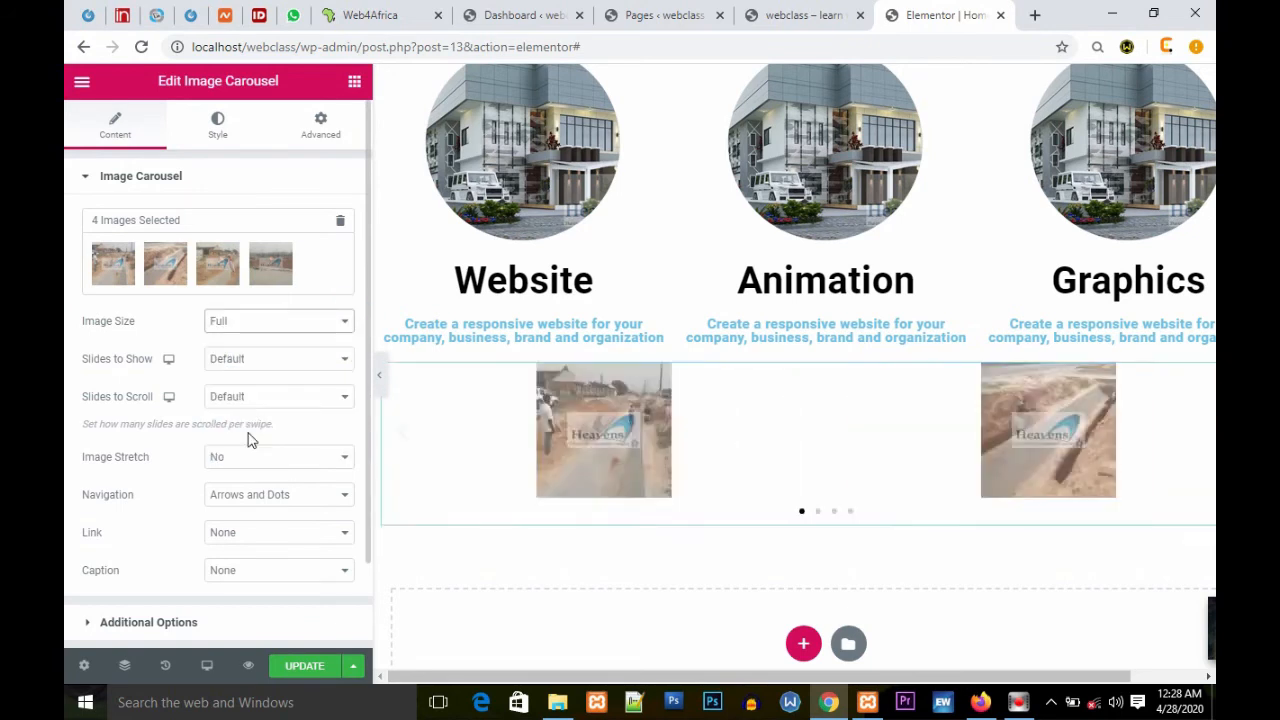
{"action": "scroll", "coordinate": [760, 496], "scroll_direction": "down", "scroll_amount": 2}
{"action": "scroll", "coordinate": [760, 496], "scroll_direction": "down", "scroll_amount": 1}
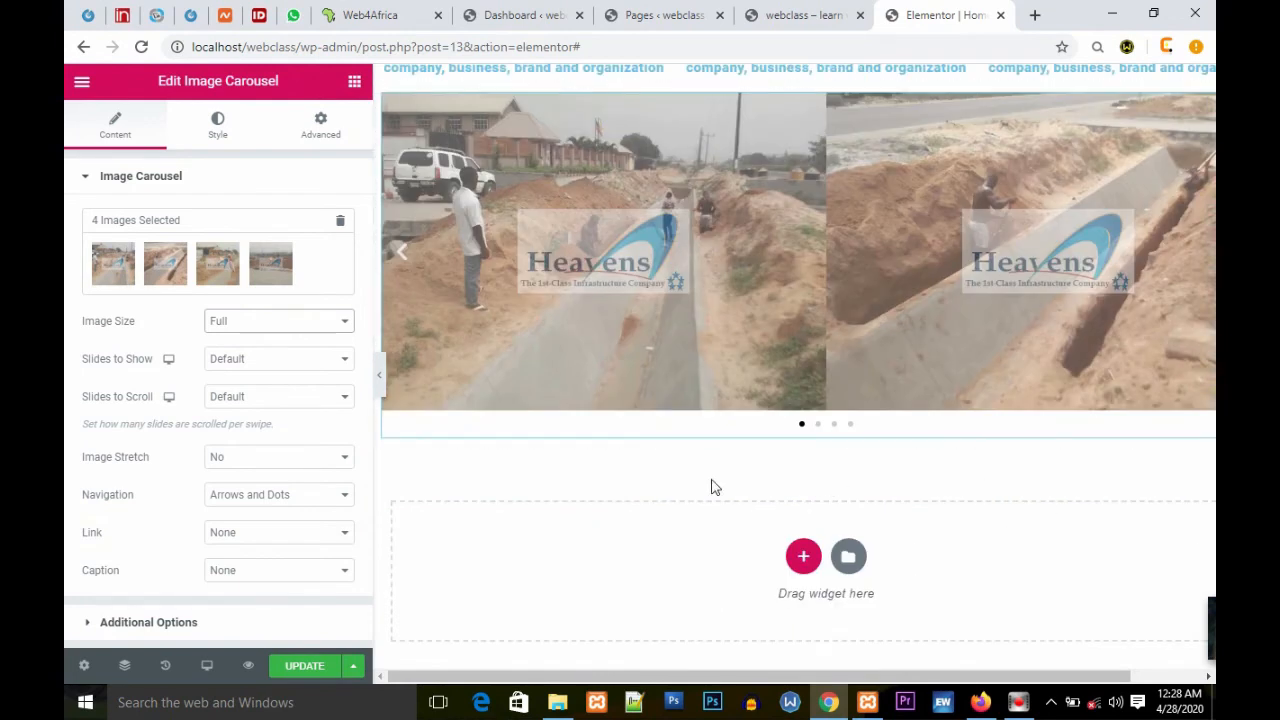
{"action": "left_click", "coordinate": [340, 364]}
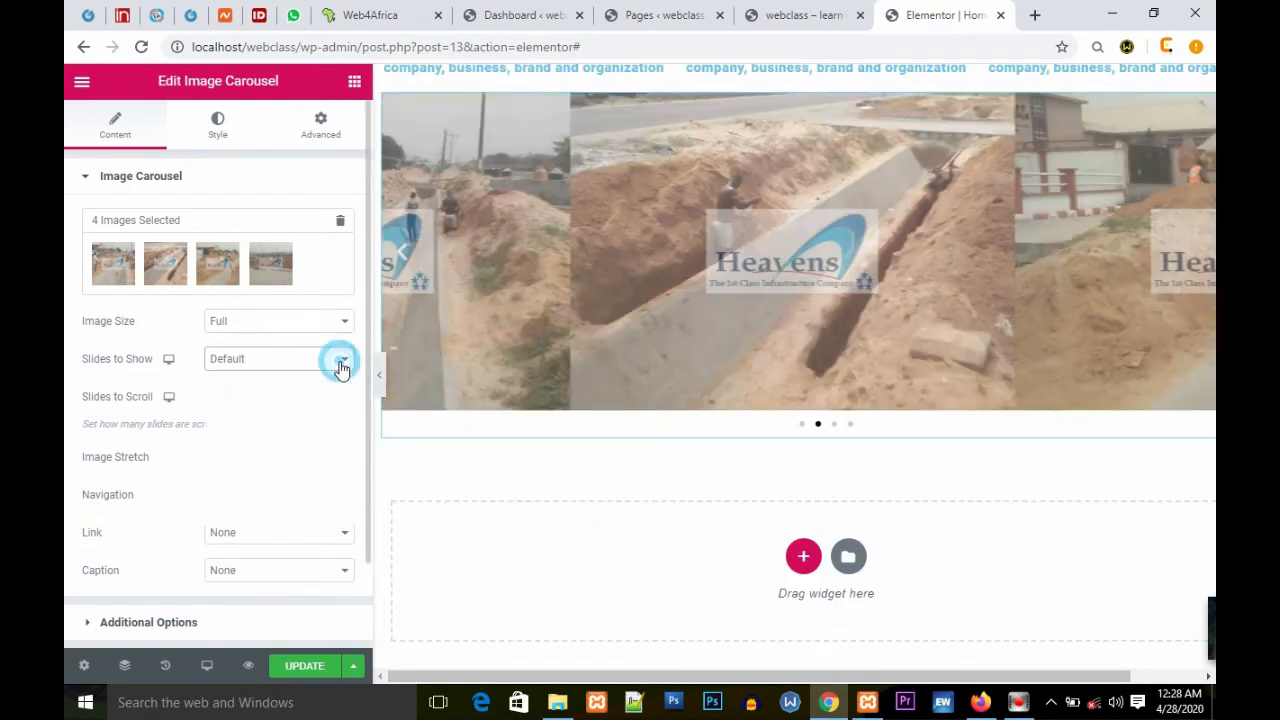
{"action": "left_click", "coordinate": [340, 368]}
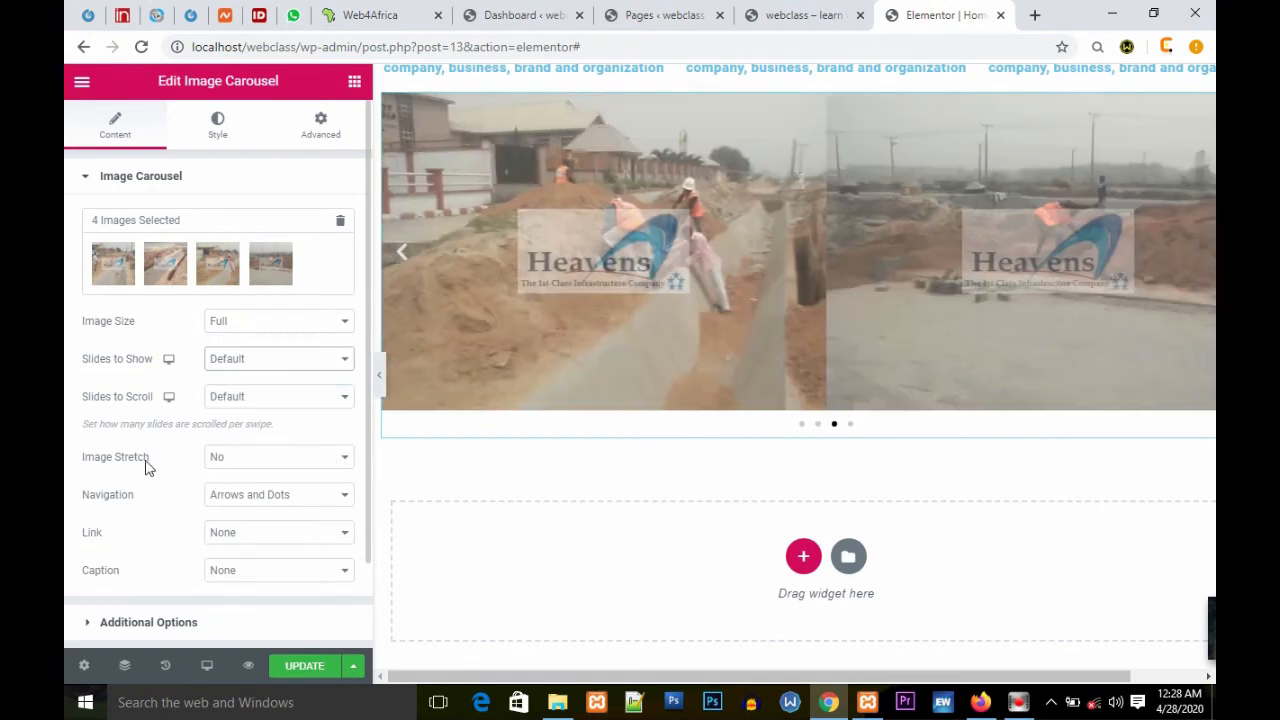
{"action": "left_click", "coordinate": [346, 464]}
{"action": "left_click", "coordinate": [344, 468]}
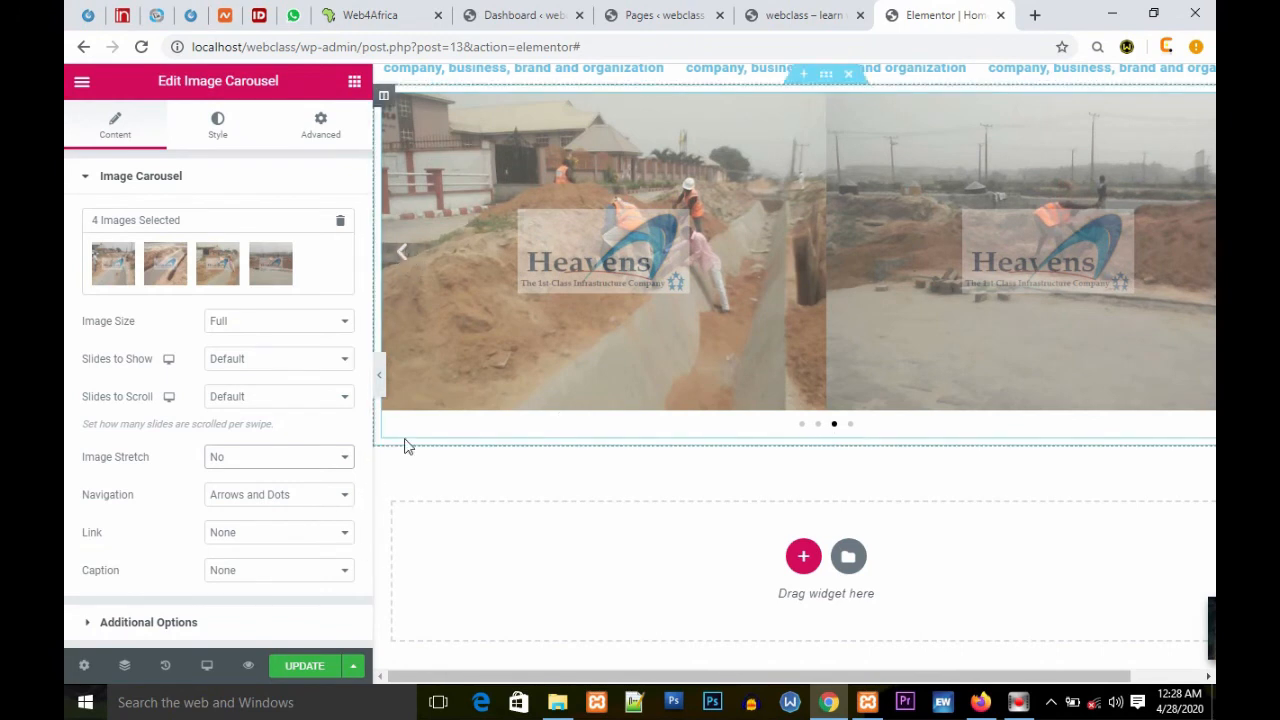
{"action": "left_click", "coordinate": [344, 494]}
{"action": "left_click", "coordinate": [248, 533]}
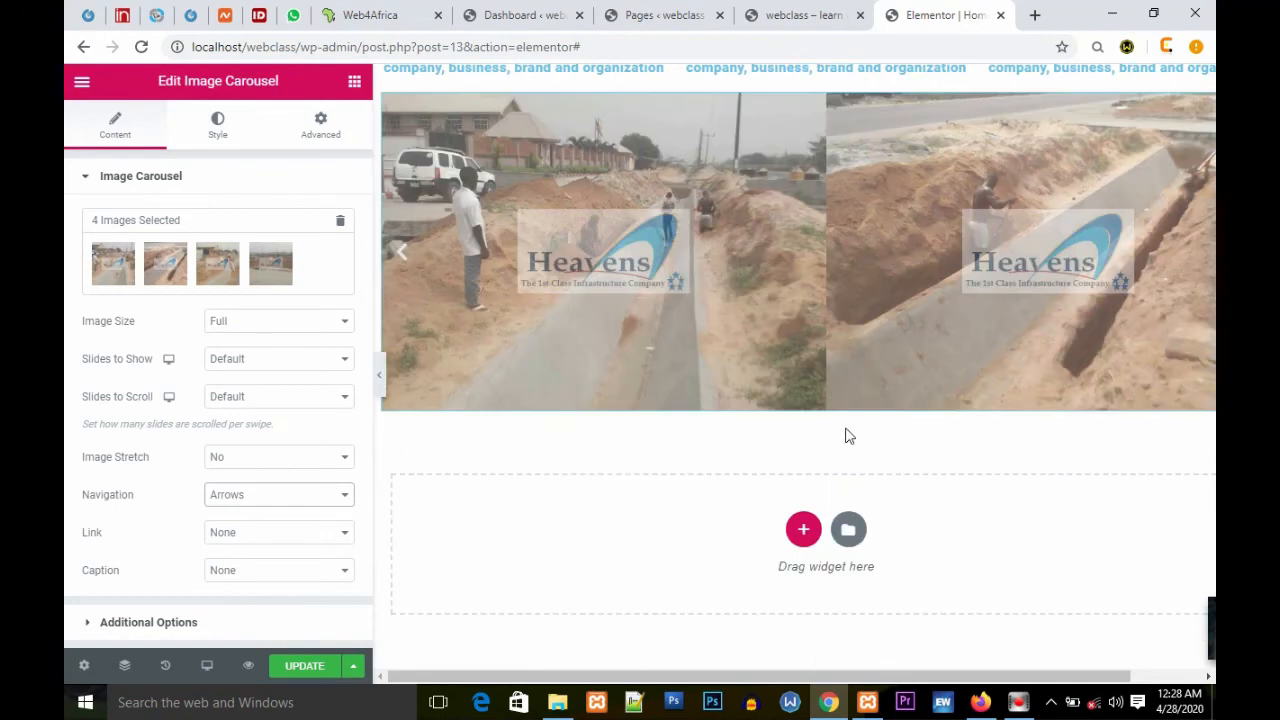
{"action": "left_click", "coordinate": [344, 494]}
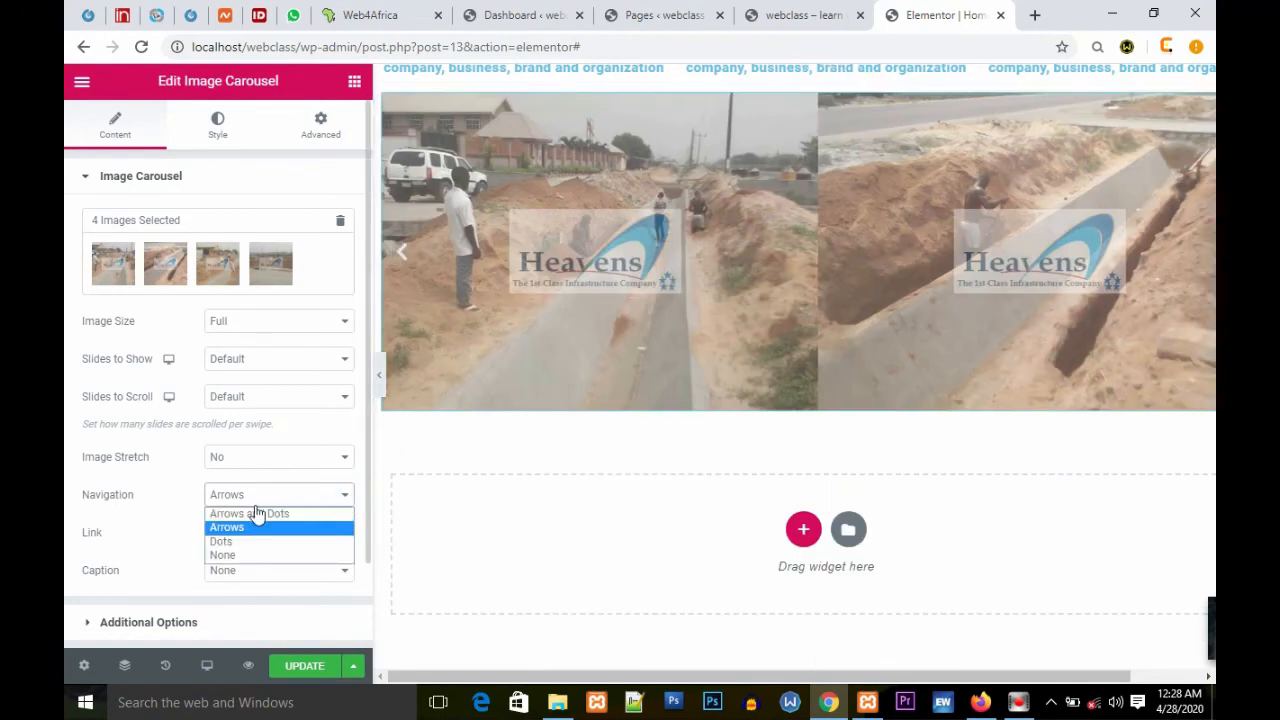
{"action": "left_click", "coordinate": [240, 514]}
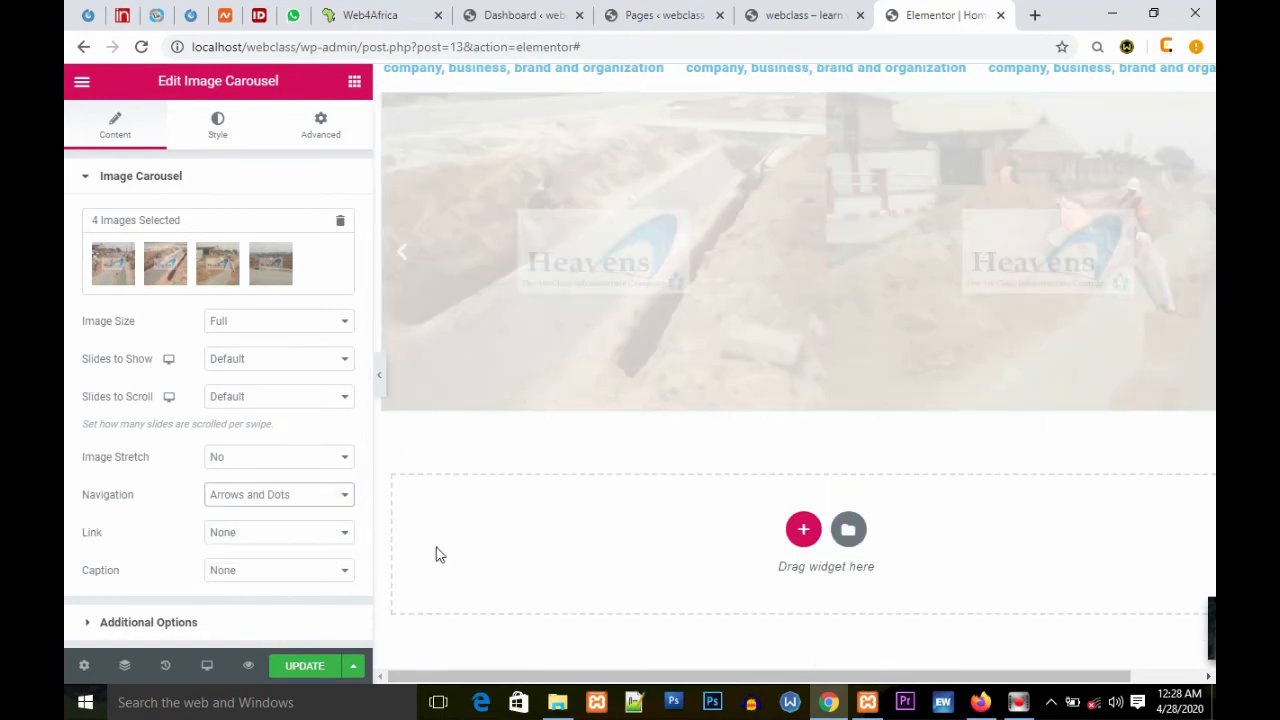
Step: Link the carousel images to their media files and set the lightbox to Yes
{"action": "left_click", "coordinate": [343, 533]}
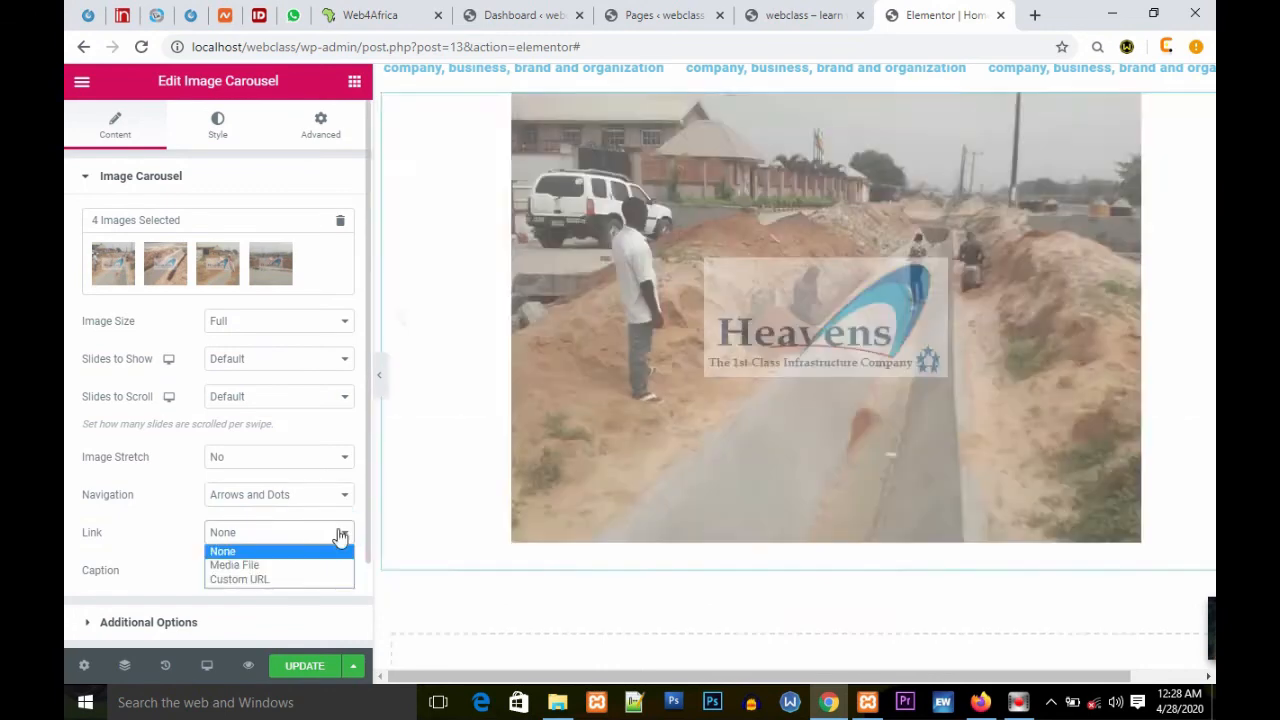
{"action": "left_click", "coordinate": [237, 564]}
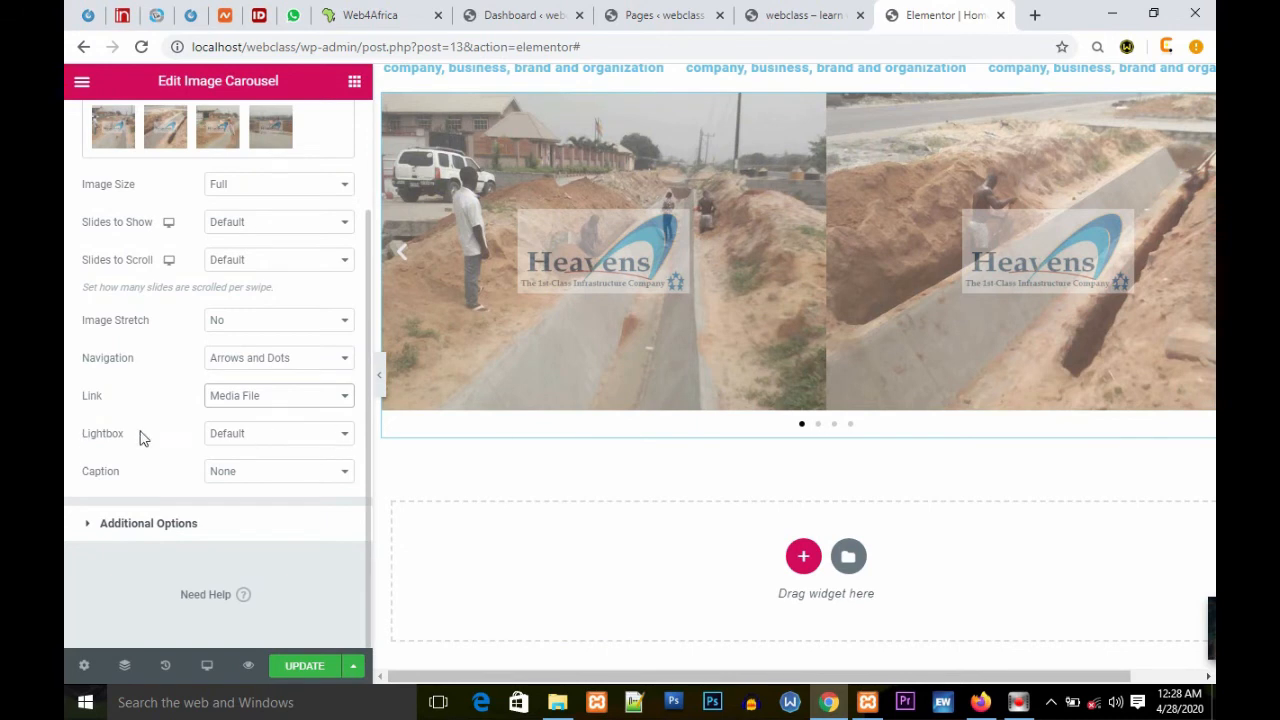
{"action": "left_click", "coordinate": [346, 435]}
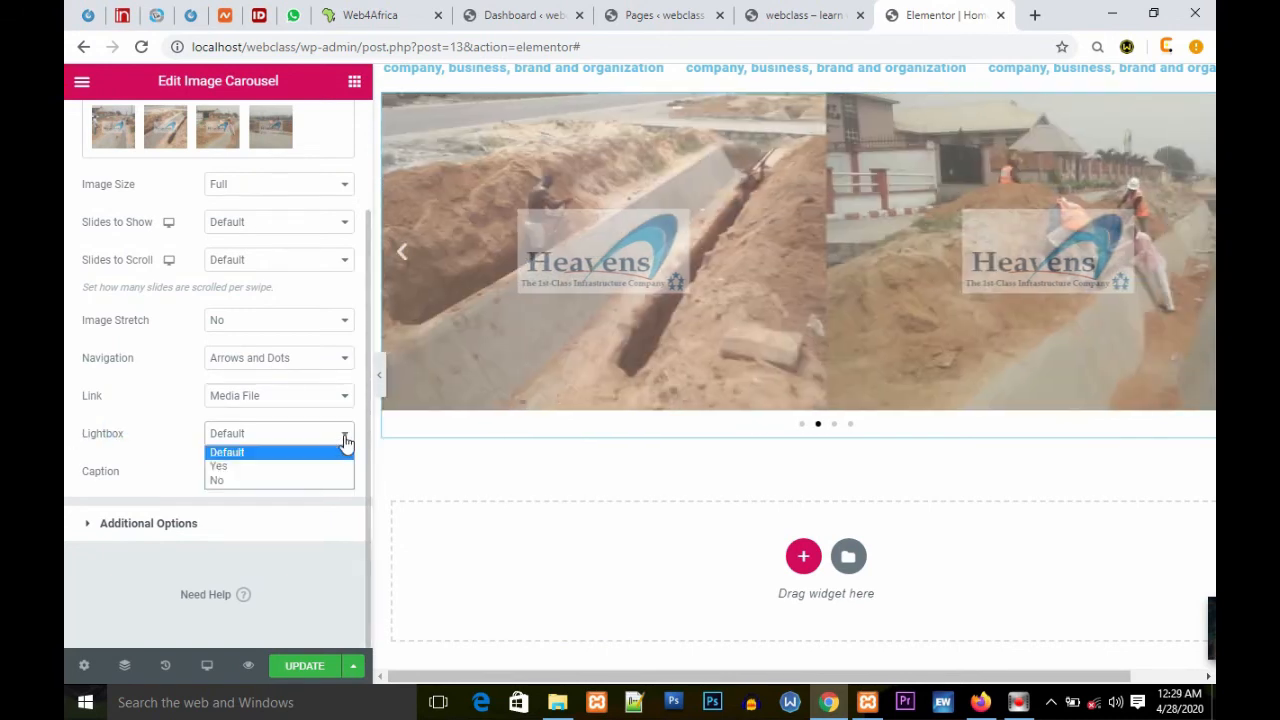
{"action": "left_click", "coordinate": [234, 467]}
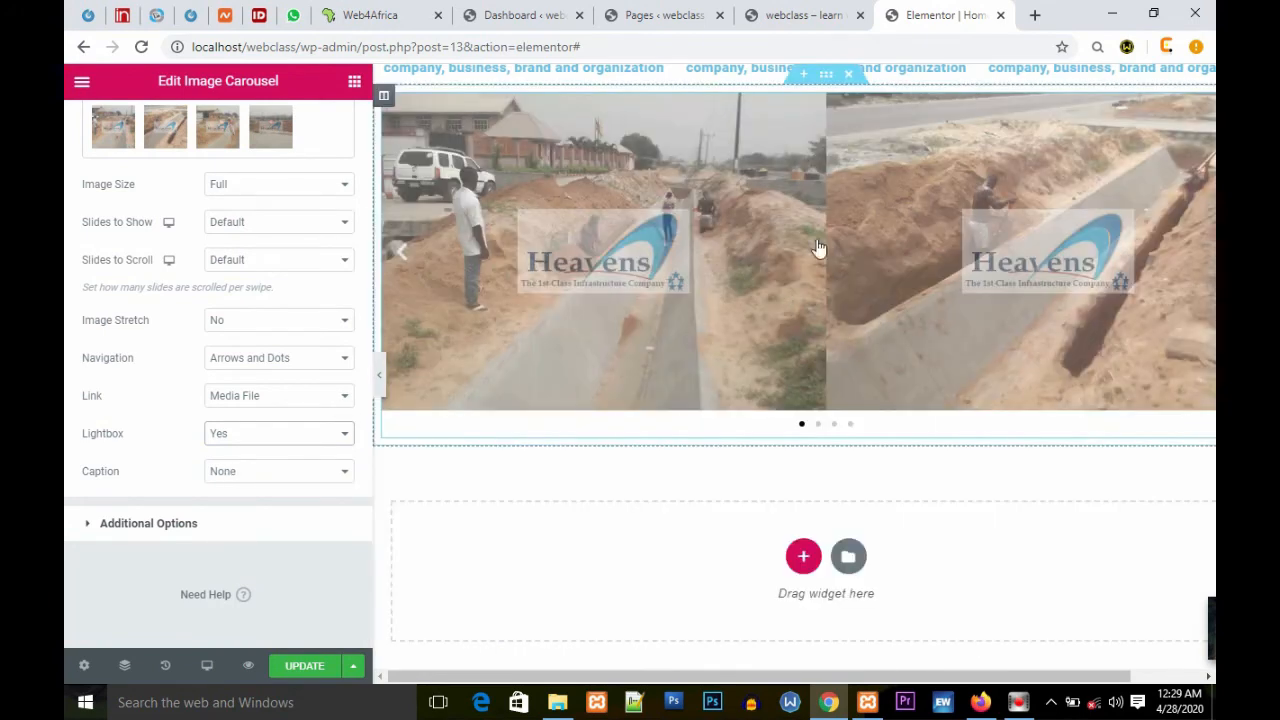
Step: Preview the page without the editor panel and open a carousel image in the lightbox
{"action": "scroll", "coordinate": [818, 255], "scroll_direction": "up", "scroll_amount": 2}
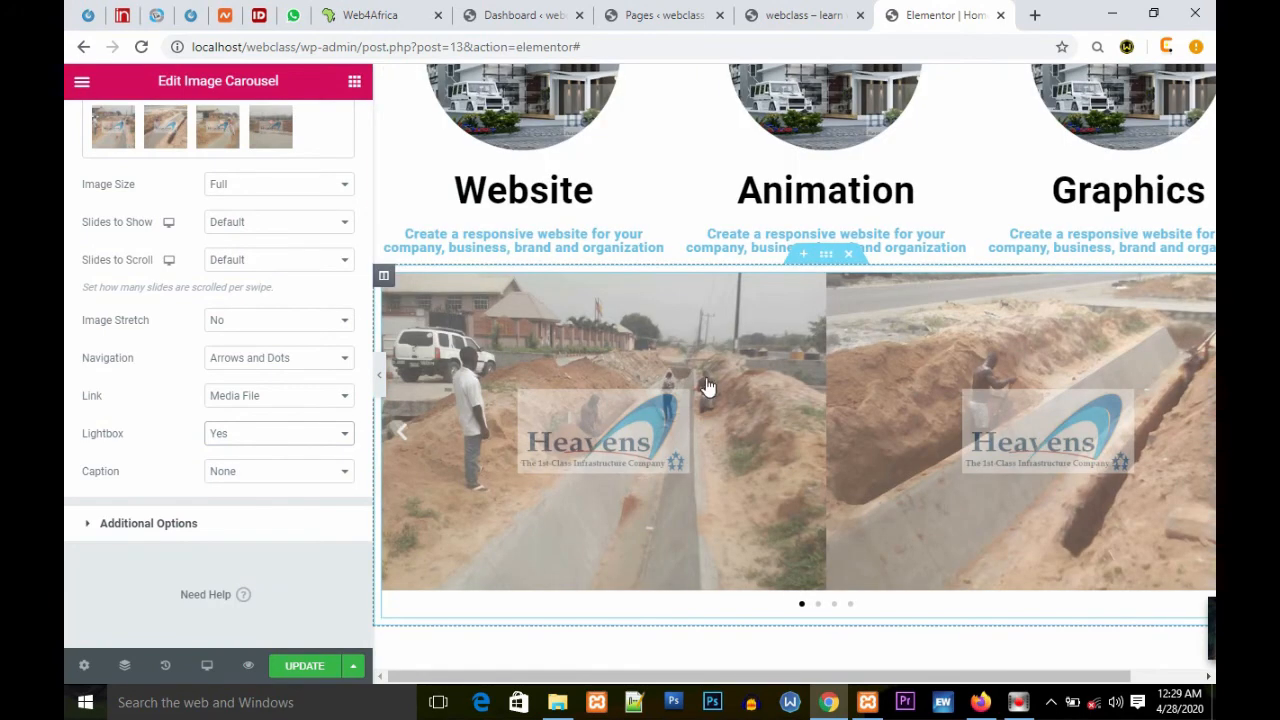
{"action": "left_click", "coordinate": [379, 376]}
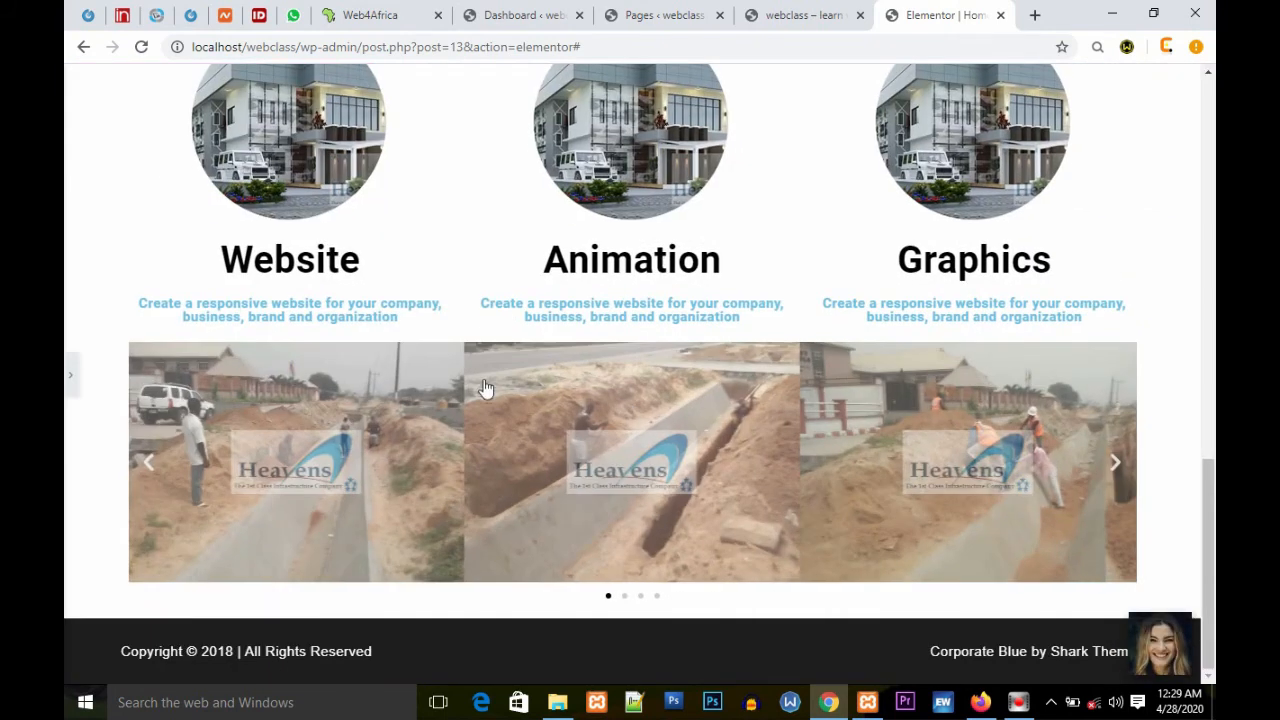
{"action": "left_click", "coordinate": [621, 428]}
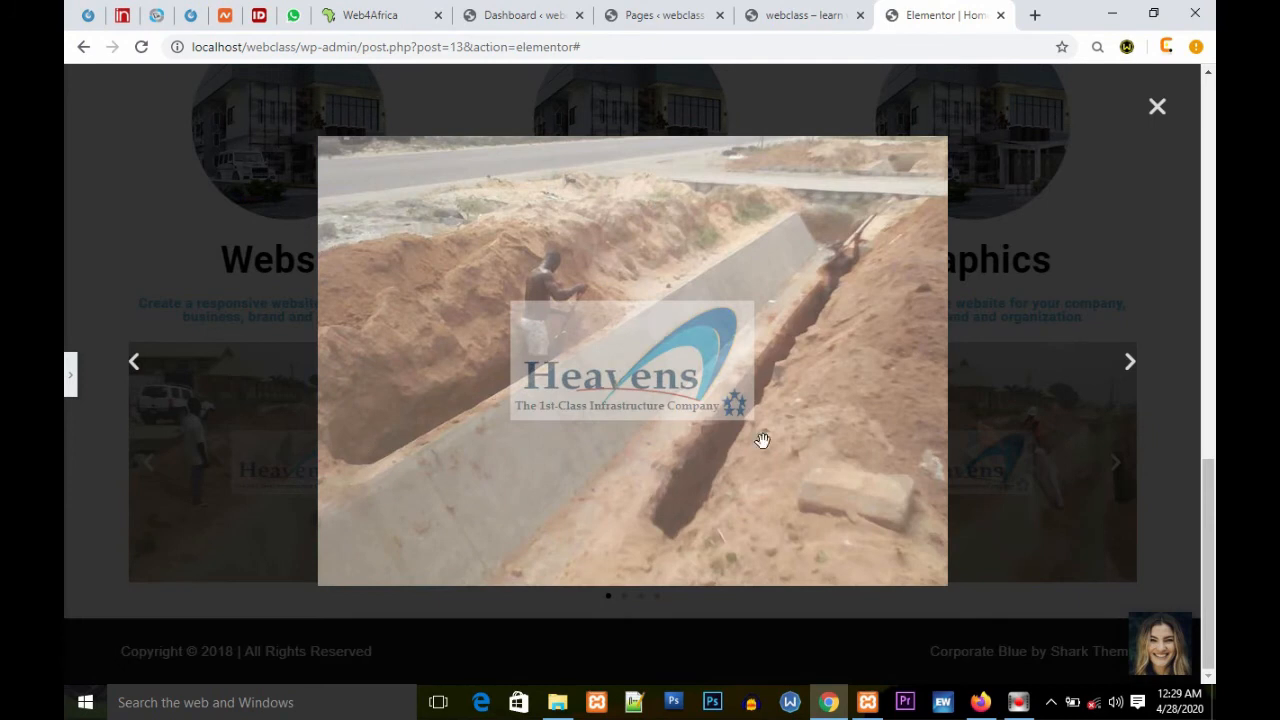
Step: Browse through the carousel images in the lightbox and close it
{"action": "left_click", "coordinate": [1133, 370]}
{"action": "left_click", "coordinate": [1133, 370]}
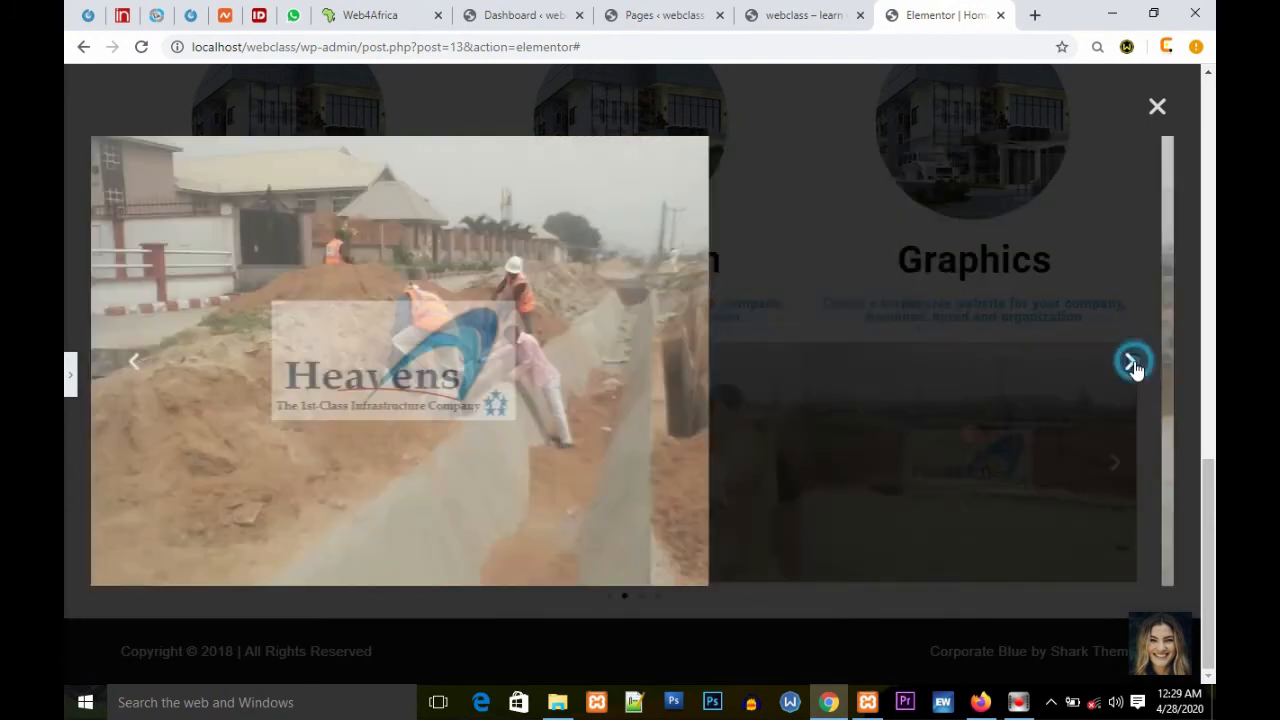
{"action": "left_click", "coordinate": [1133, 369]}
{"action": "left_click", "coordinate": [1133, 365]}
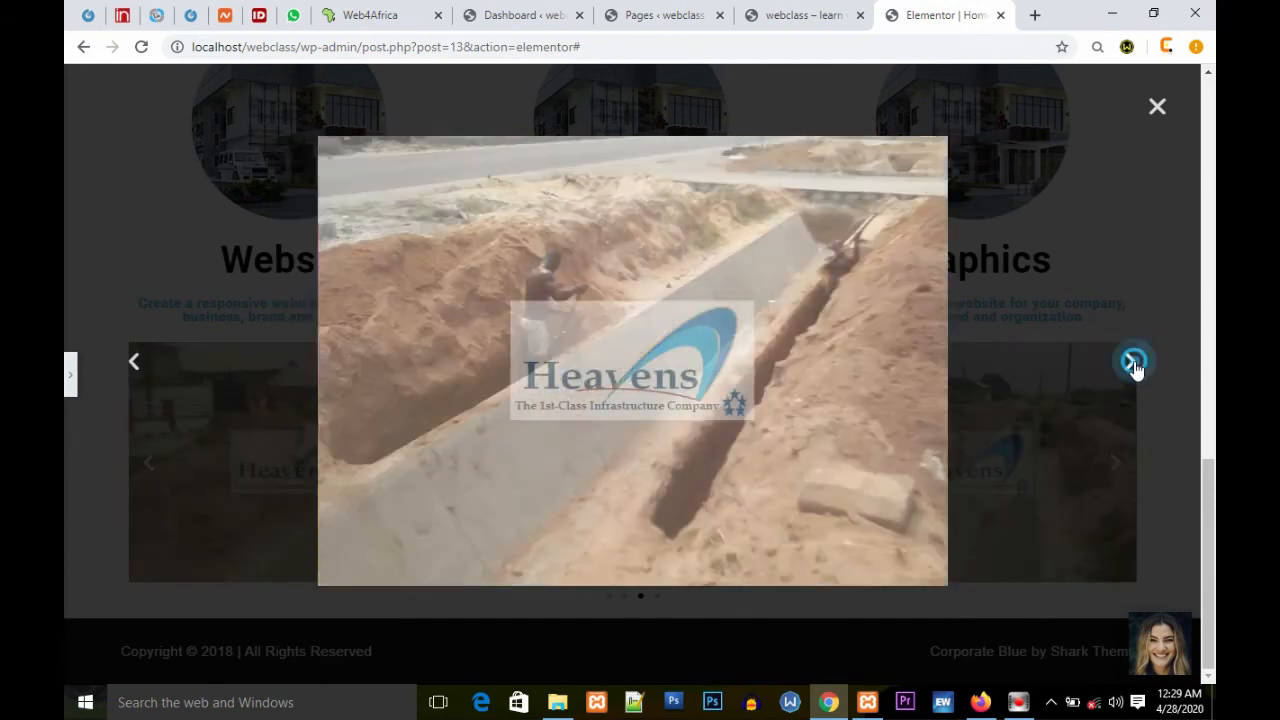
{"action": "left_click", "coordinate": [1133, 365]}
{"action": "left_click", "coordinate": [1156, 107]}
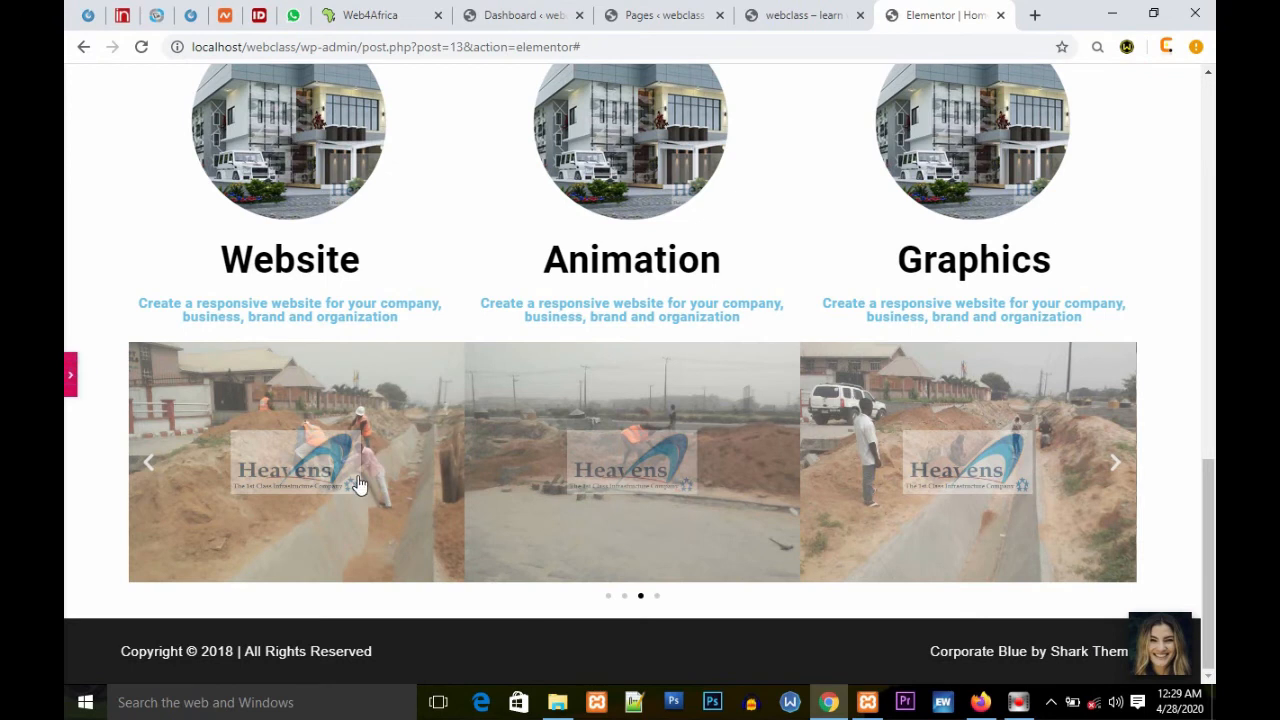
Step: Reopen the editor panel and delete the image carousel section below the services columns
{"action": "scroll", "coordinate": [678, 455], "scroll_direction": "down", "scroll_amount": 1}
{"action": "left_click", "coordinate": [70, 375]}
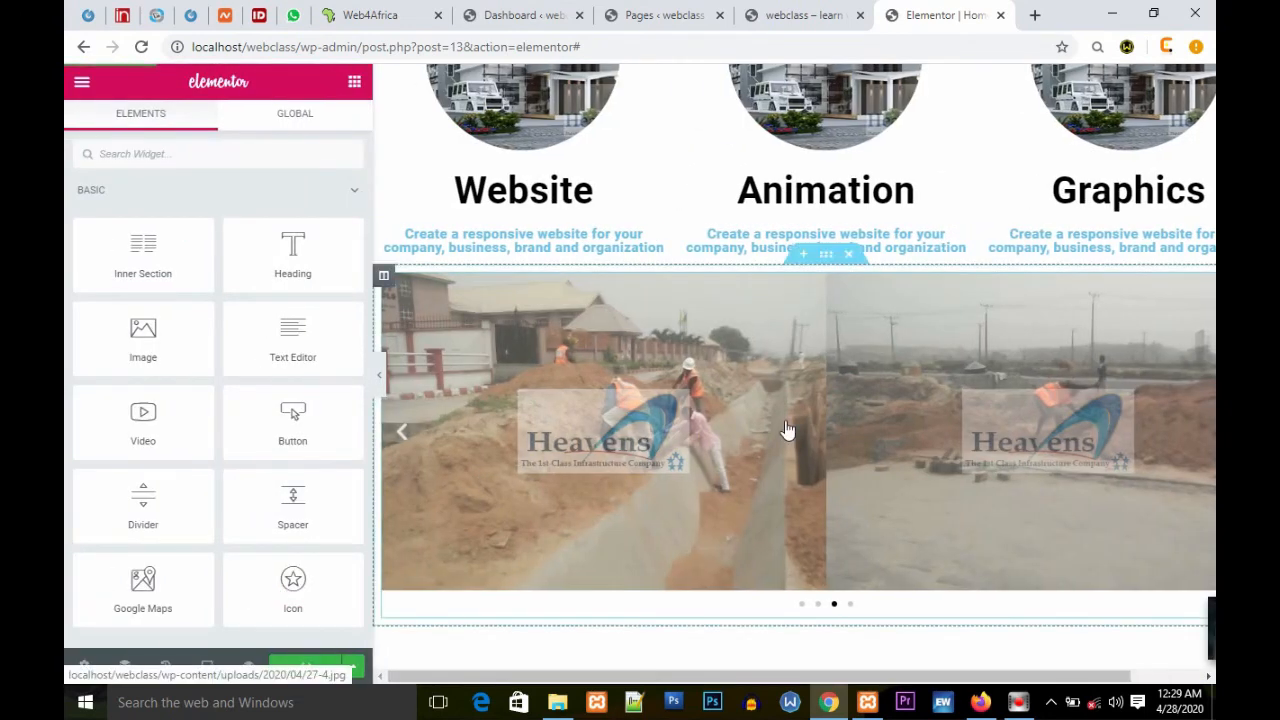
{"action": "scroll", "coordinate": [786, 432], "scroll_direction": "down", "scroll_amount": 1}
{"action": "scroll", "coordinate": [786, 430], "scroll_direction": "up", "scroll_amount": 1}
{"action": "scroll", "coordinate": [790, 420], "scroll_direction": "down", "scroll_amount": 3}
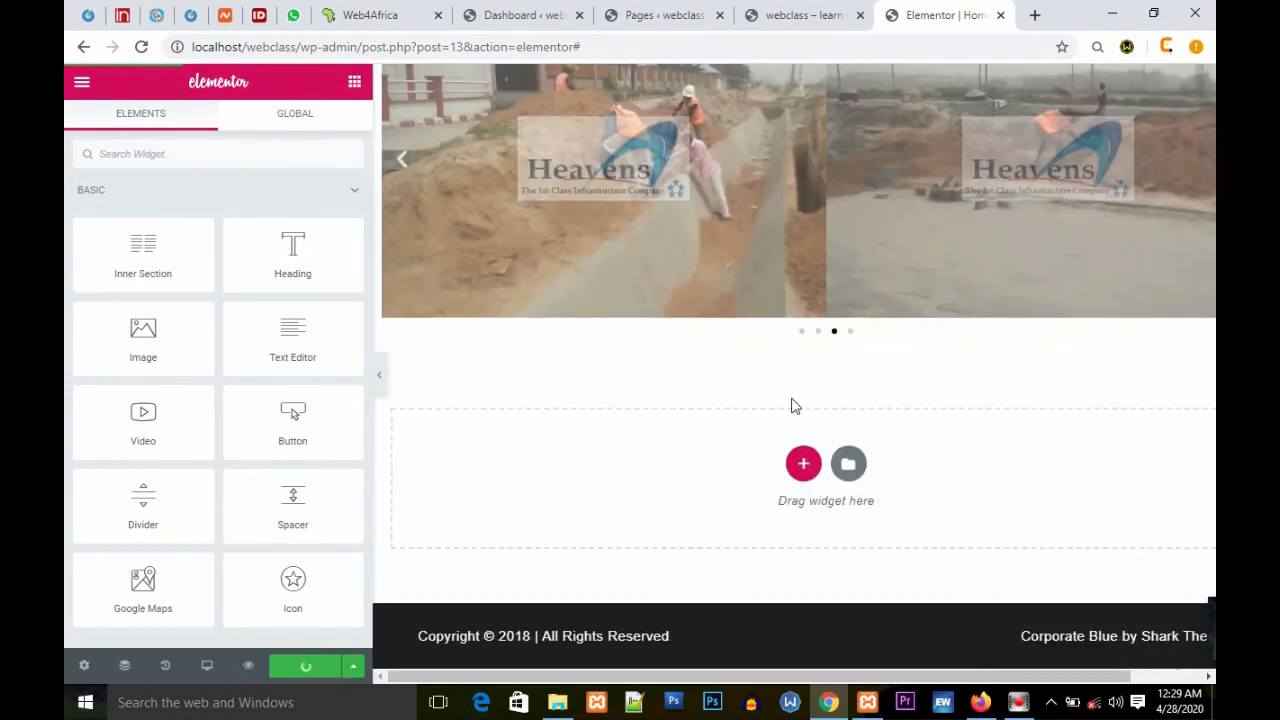
{"action": "scroll", "coordinate": [794, 405], "scroll_direction": "up", "scroll_amount": 8}
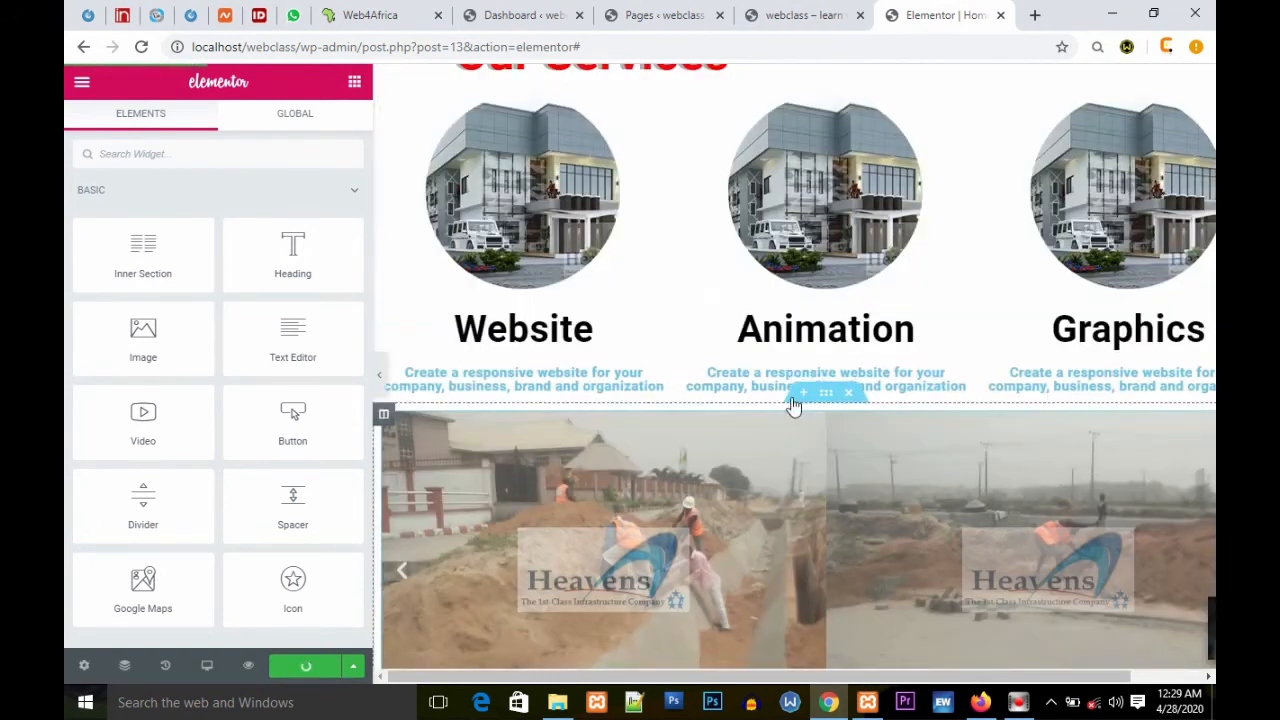
{"action": "scroll", "coordinate": [860, 472], "scroll_direction": "down", "scroll_amount": 4}
{"action": "scroll", "coordinate": [862, 472], "scroll_direction": "down", "scroll_amount": 1}
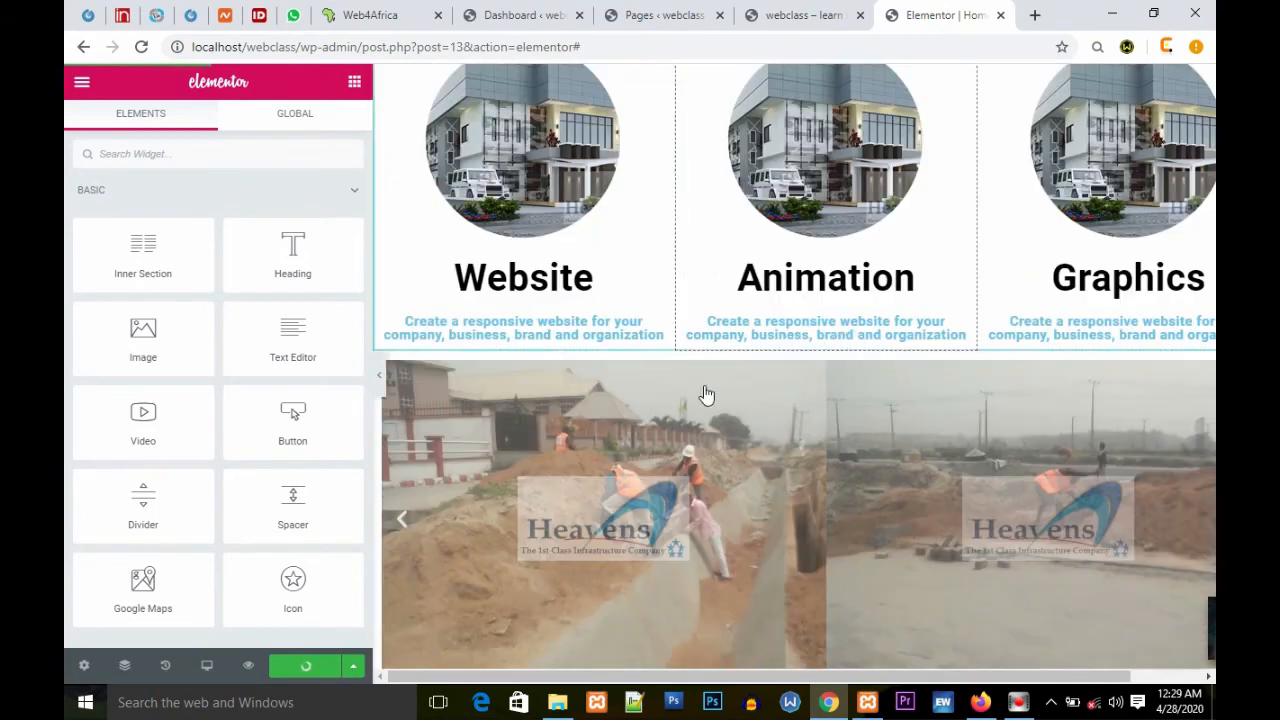
{"action": "left_click", "coordinate": [849, 342]}
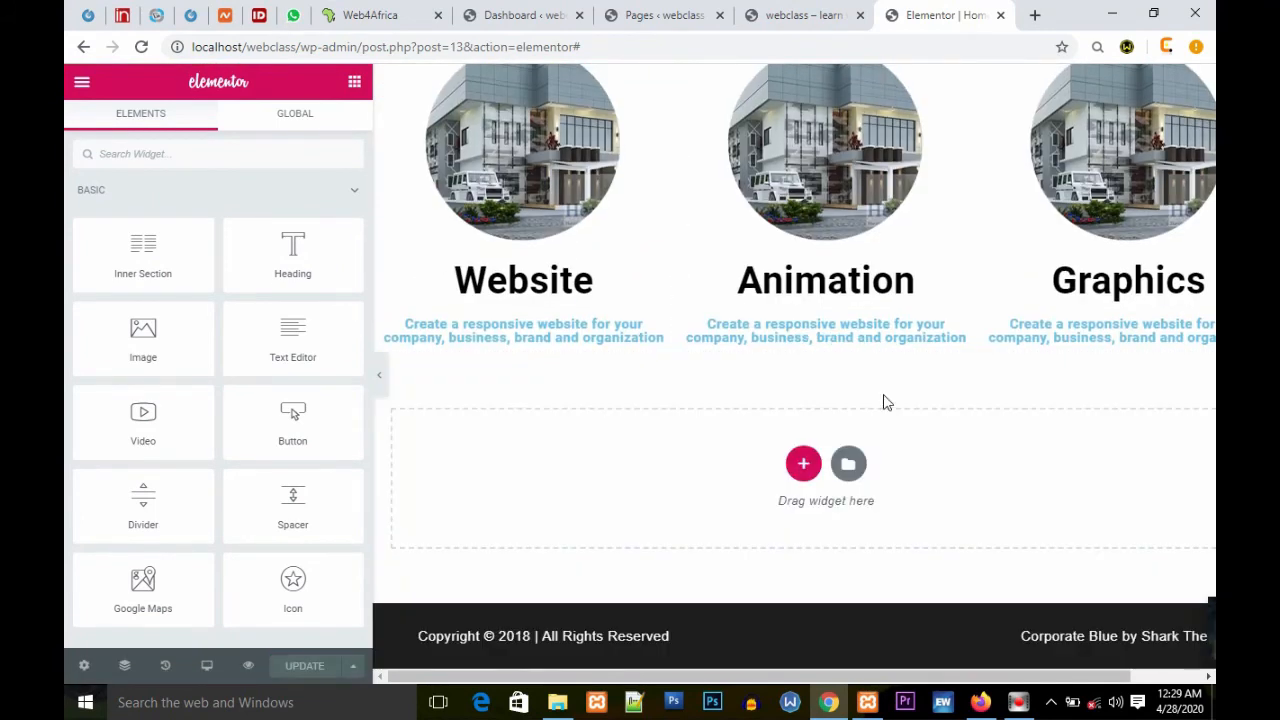
{"action": "scroll", "coordinate": [752, 320], "scroll_direction": "up", "scroll_amount": 4}
{"action": "scroll", "coordinate": [735, 308], "scroll_direction": "down", "scroll_amount": 4}
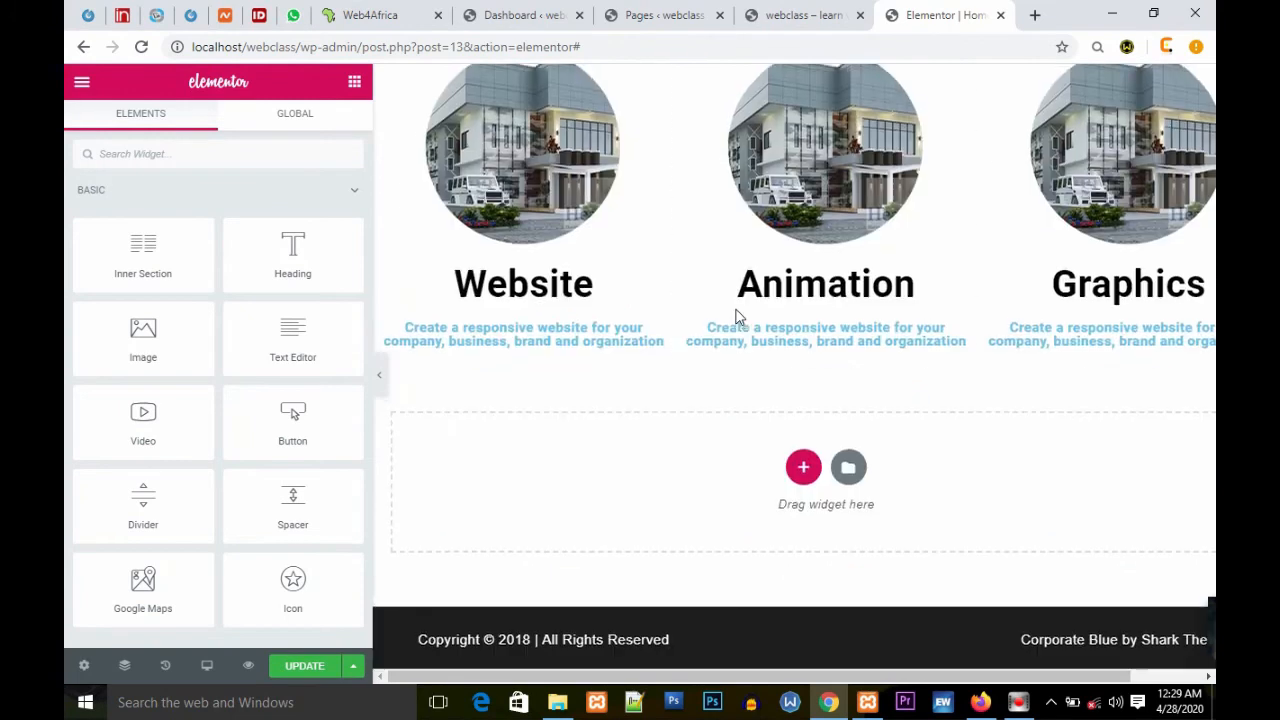
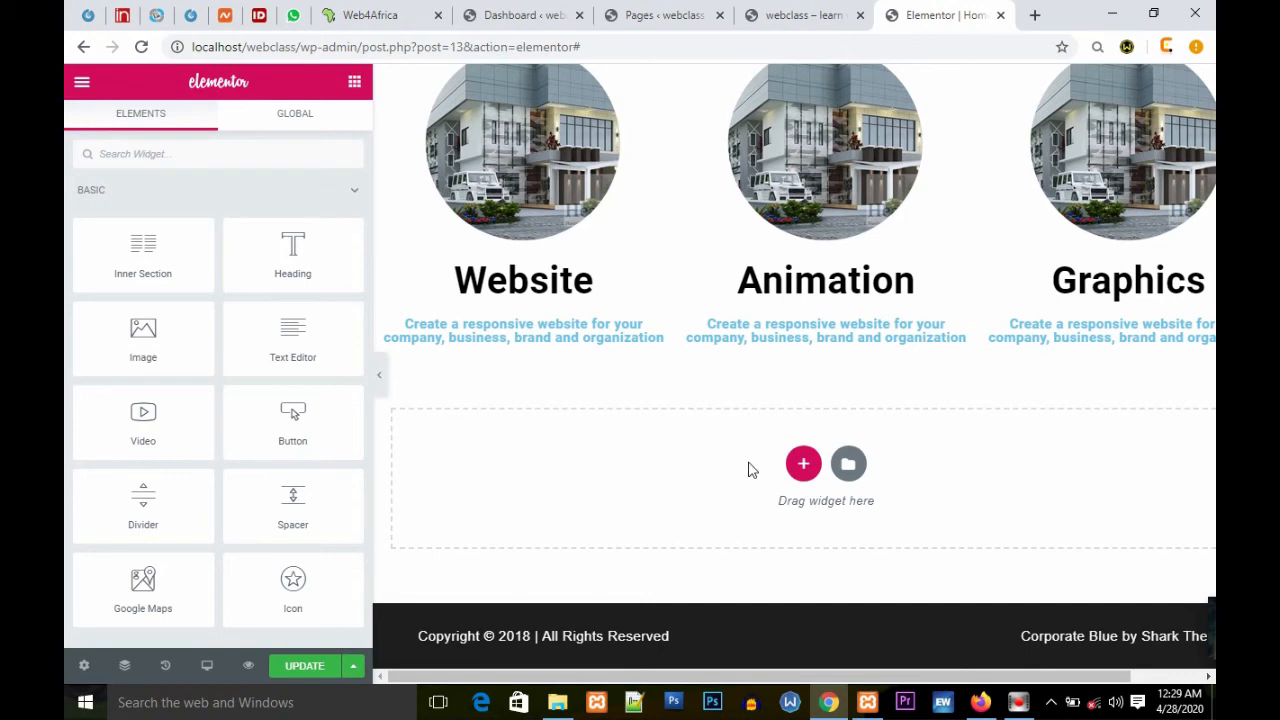
Step: Add a three-column section below the services columns
{"action": "left_click", "coordinate": [805, 465]}
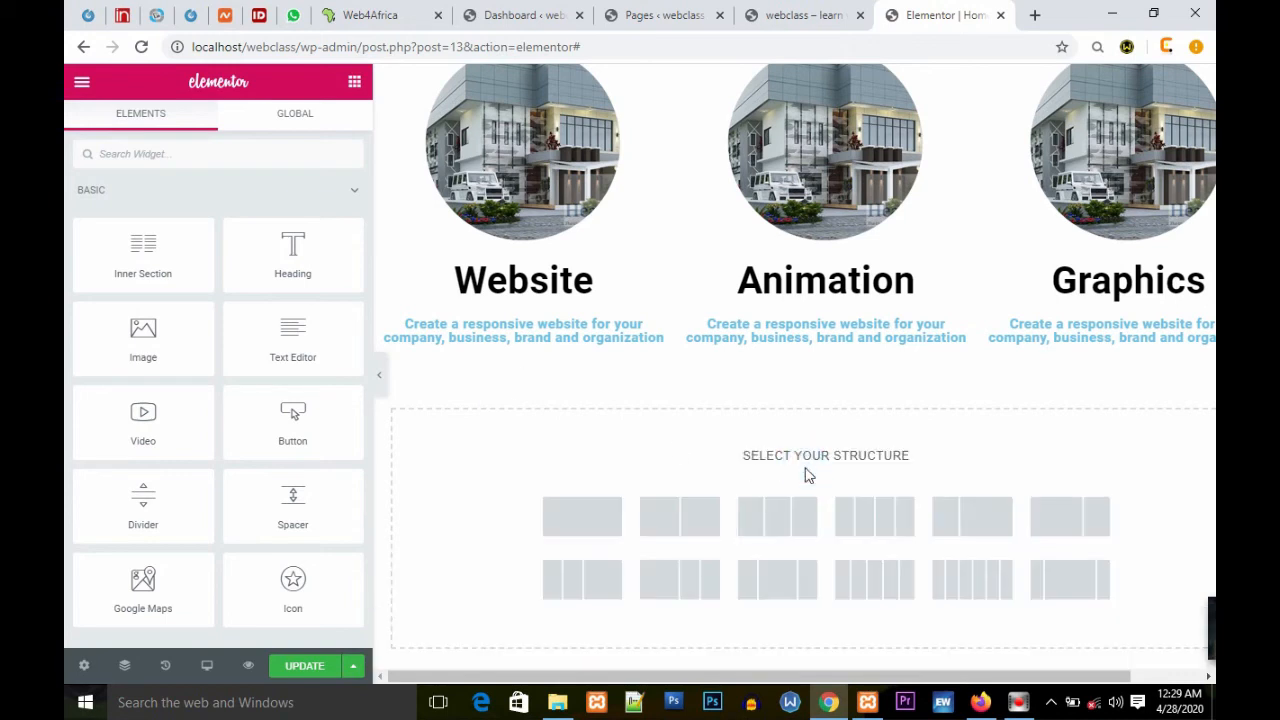
{"action": "left_click", "coordinate": [789, 527]}
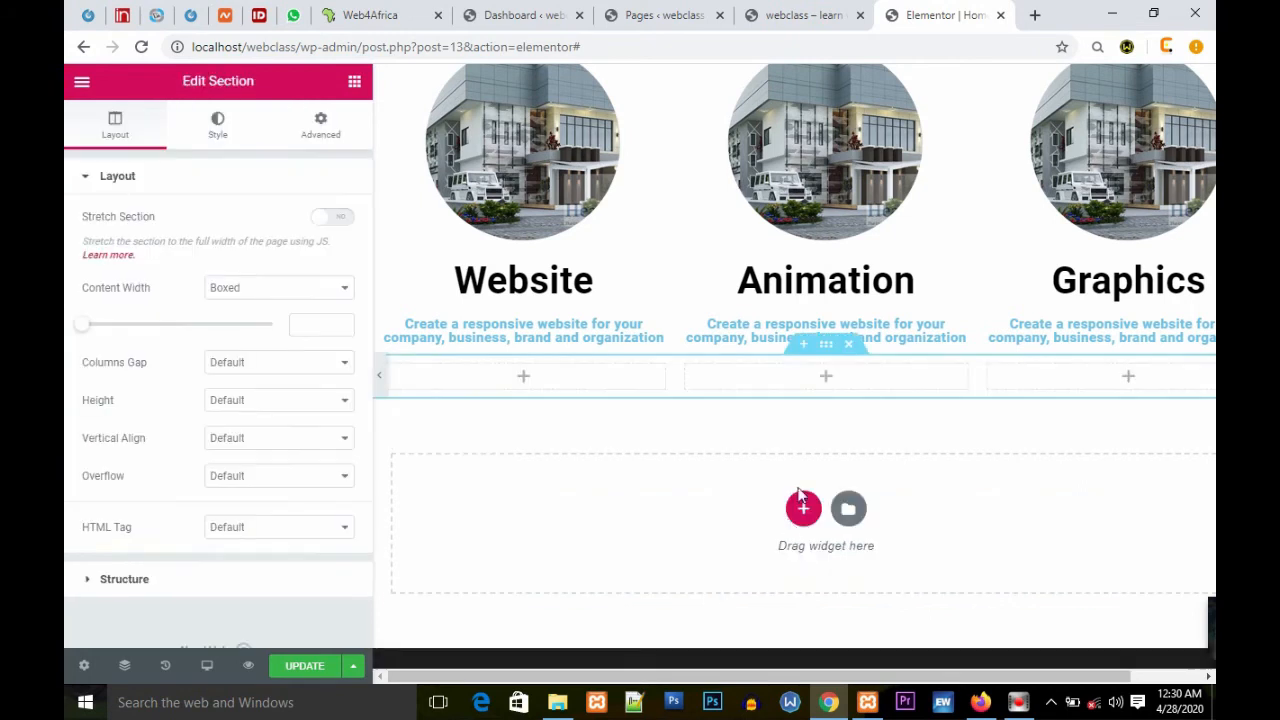
Step: Insert a new section above the three-column row and place a Divider widget in it
{"action": "left_click", "coordinate": [803, 345]}
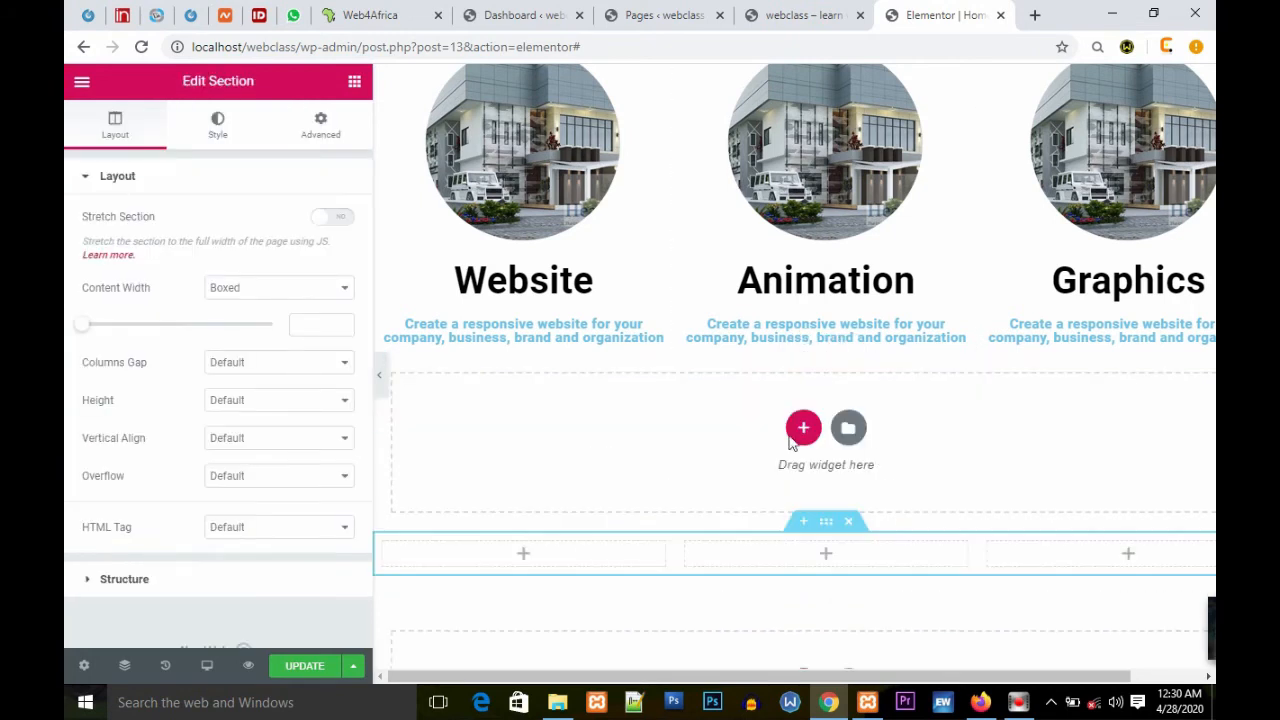
{"action": "left_click", "coordinate": [357, 82]}
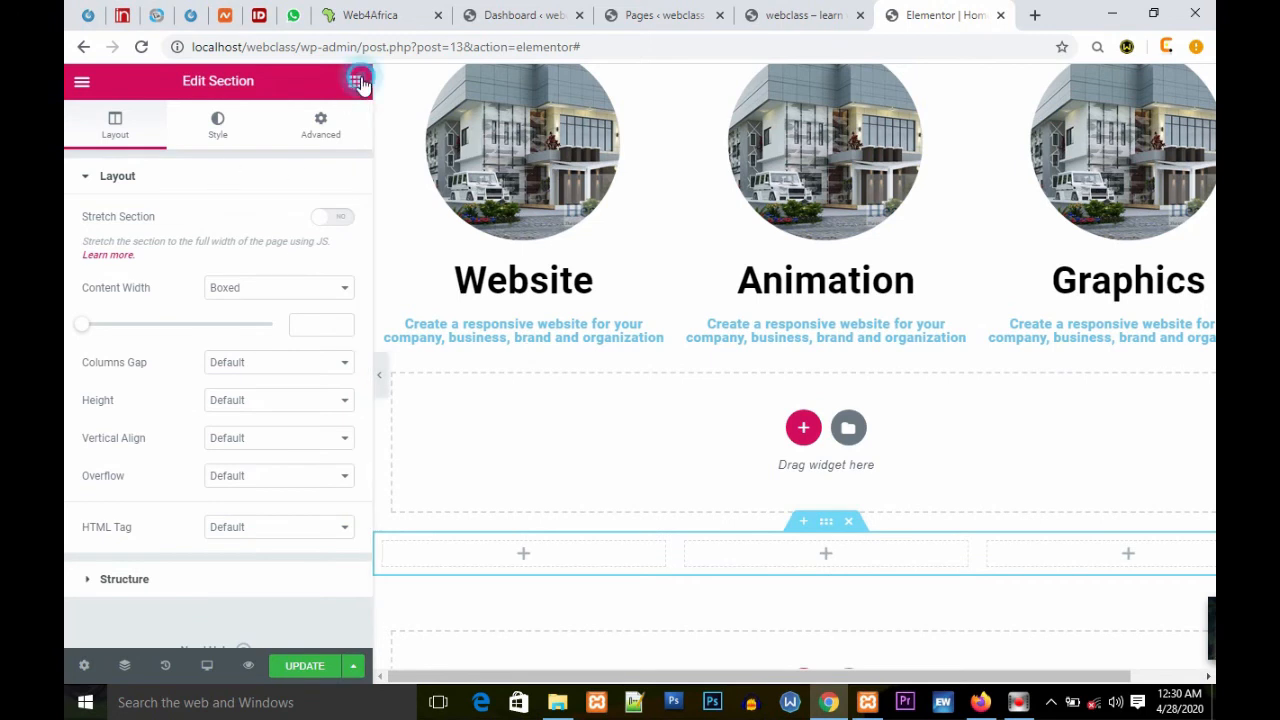
{"action": "left_click", "coordinate": [200, 154]}
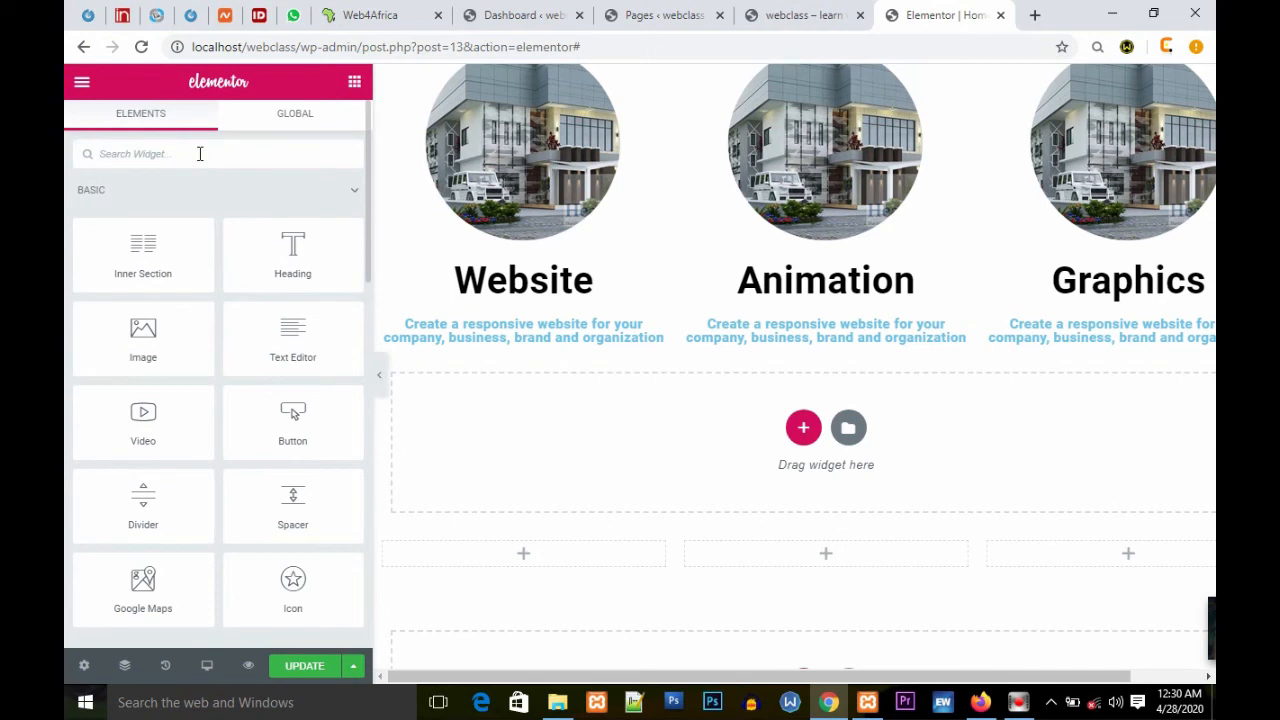
{"action": "type", "text": "s"}
{"action": "double_click", "coordinate": [186, 157]}
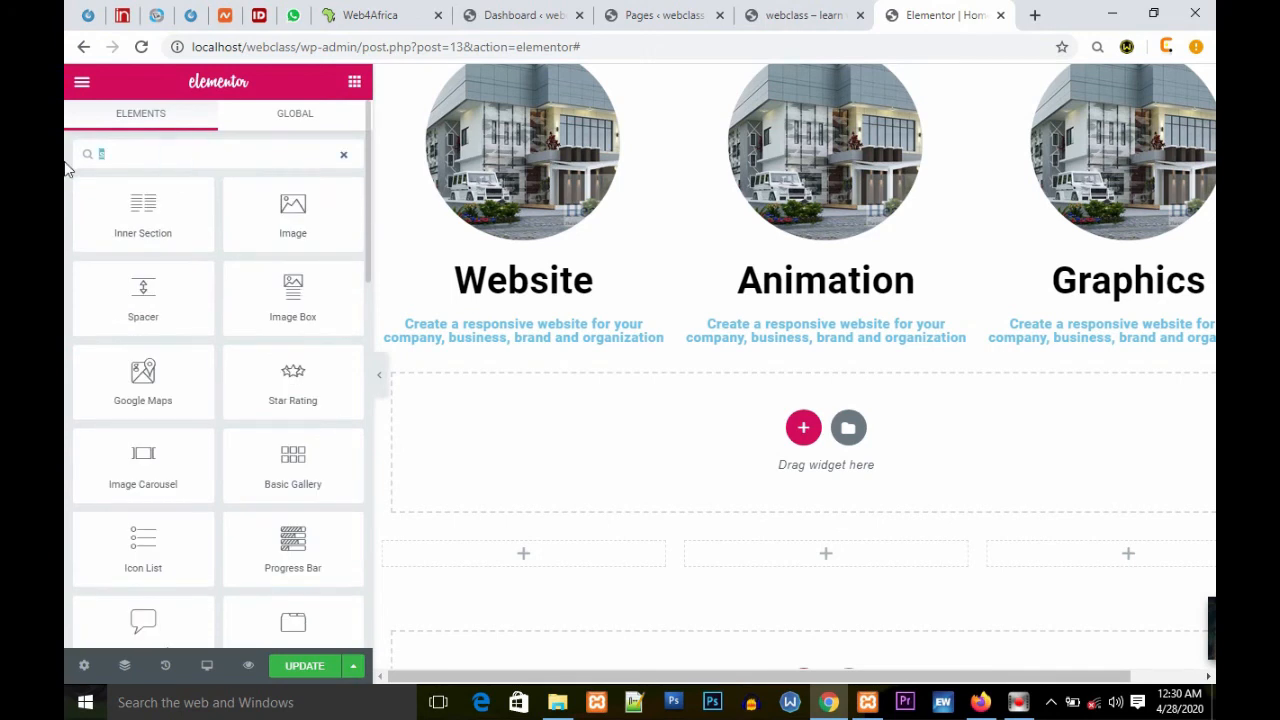
{"action": "type", "text": "divi"}
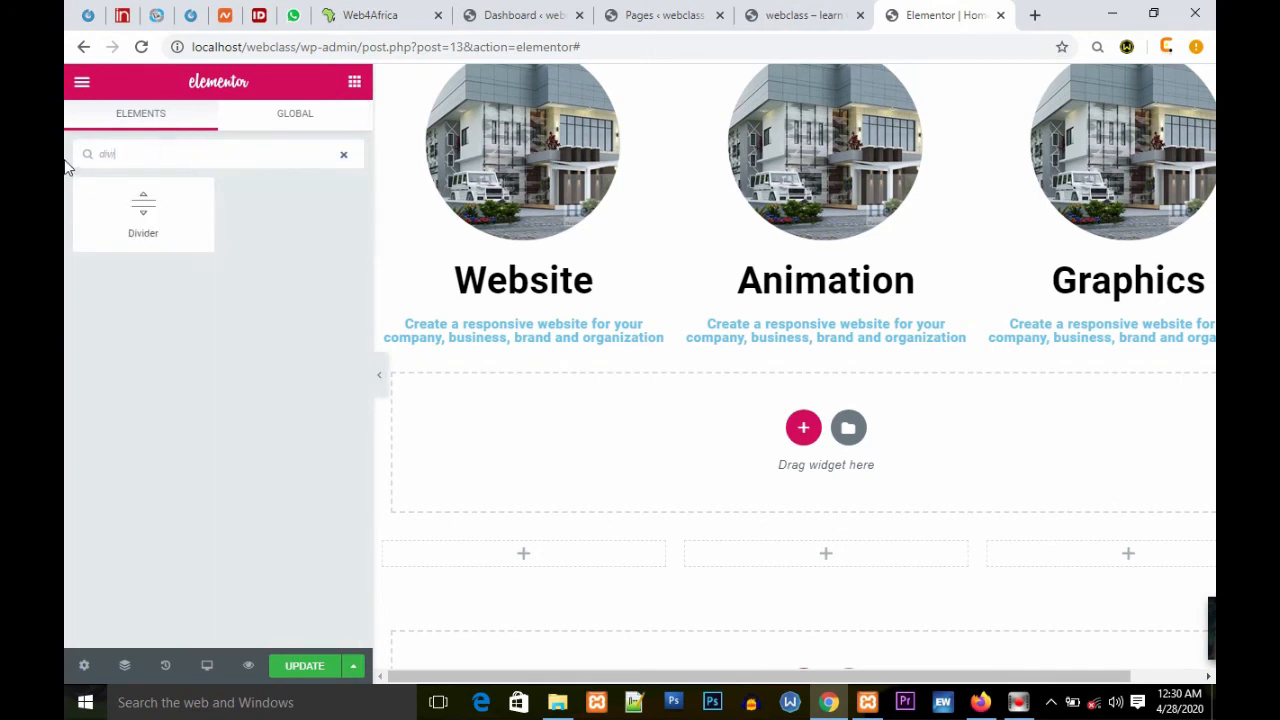
{"action": "left_click_drag", "start_coordinate": [137, 199], "coordinate": [802, 428]}
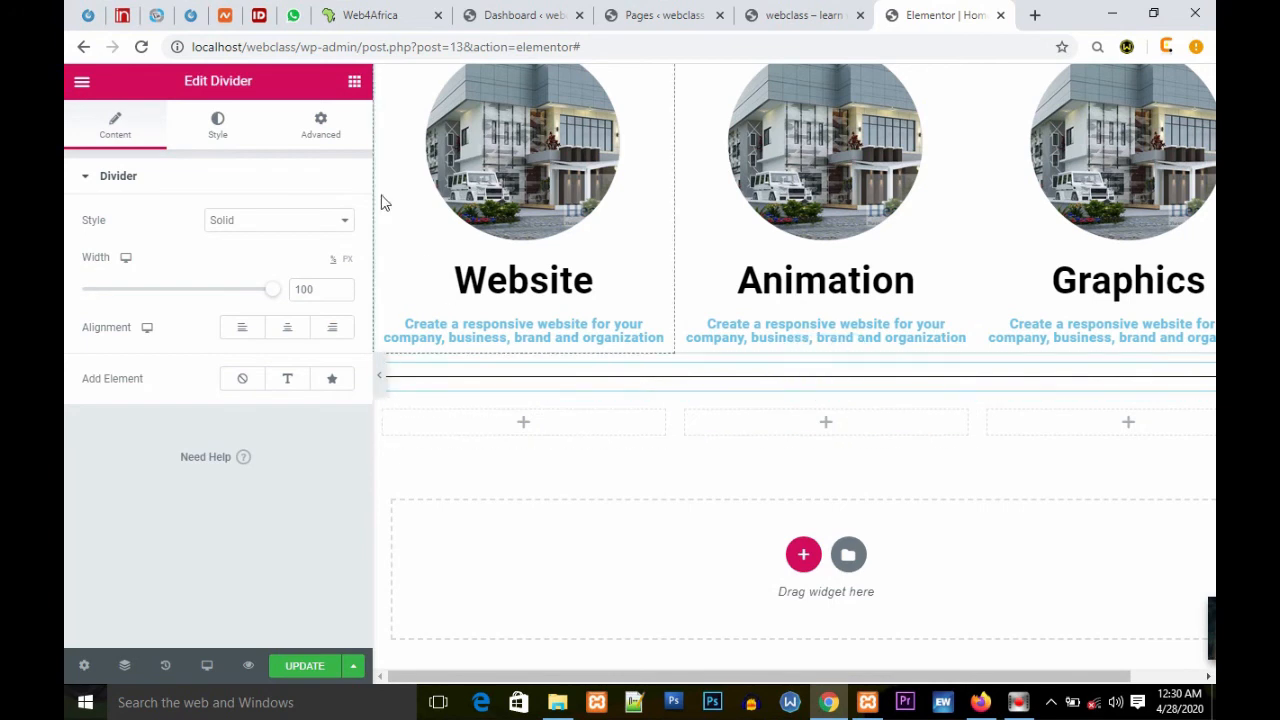
Step: Set the divider style to Slashes
{"action": "left_click", "coordinate": [343, 220]}
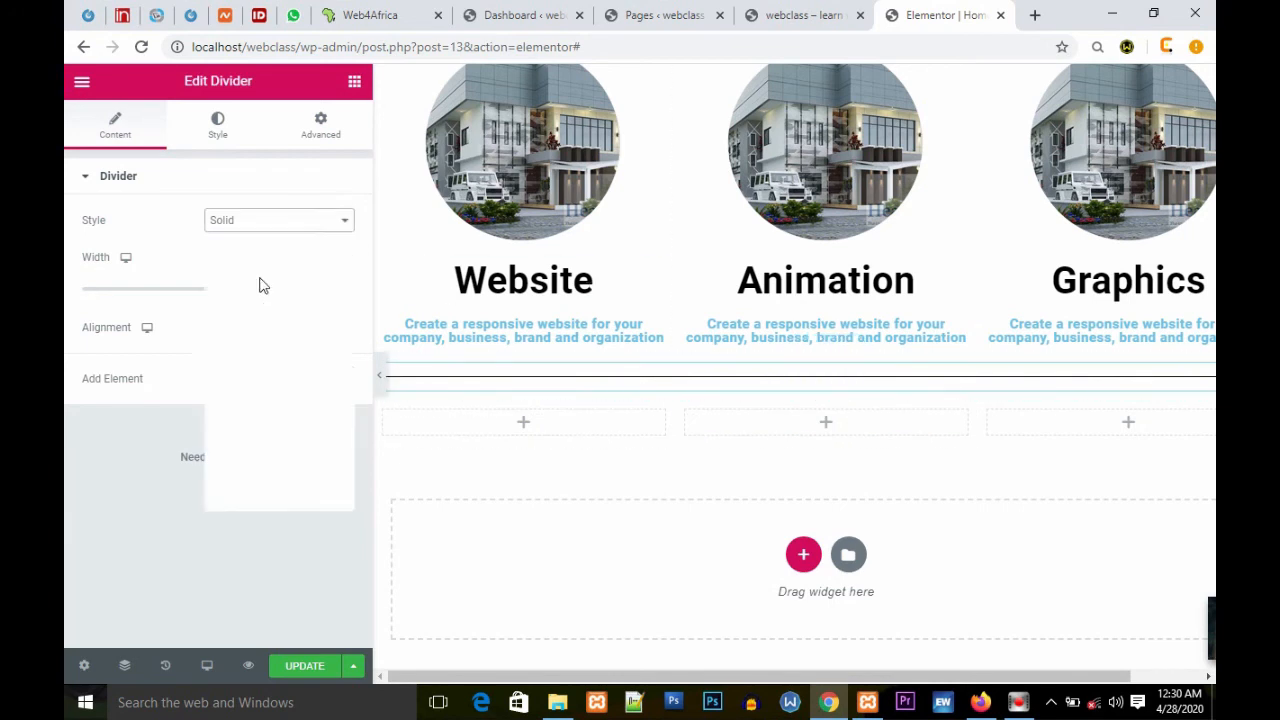
{"action": "left_click", "coordinate": [249, 291]}
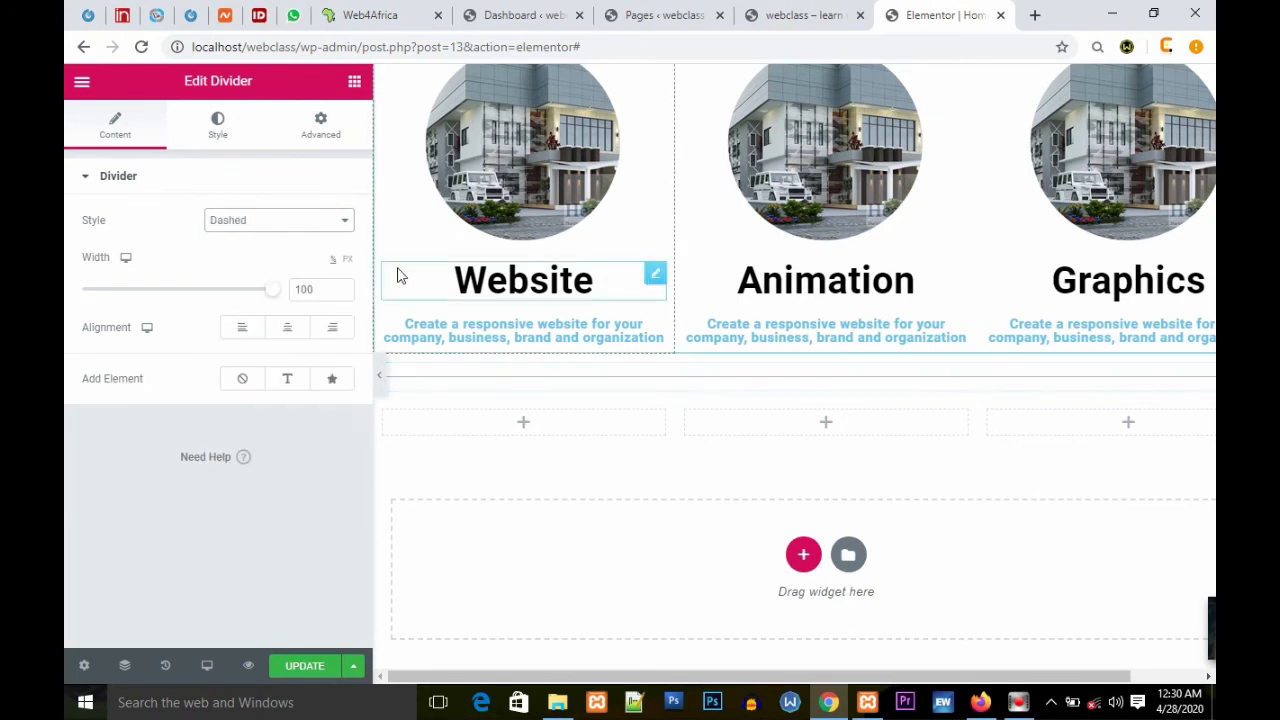
{"action": "left_click", "coordinate": [343, 222]}
{"action": "left_click", "coordinate": [248, 340]}
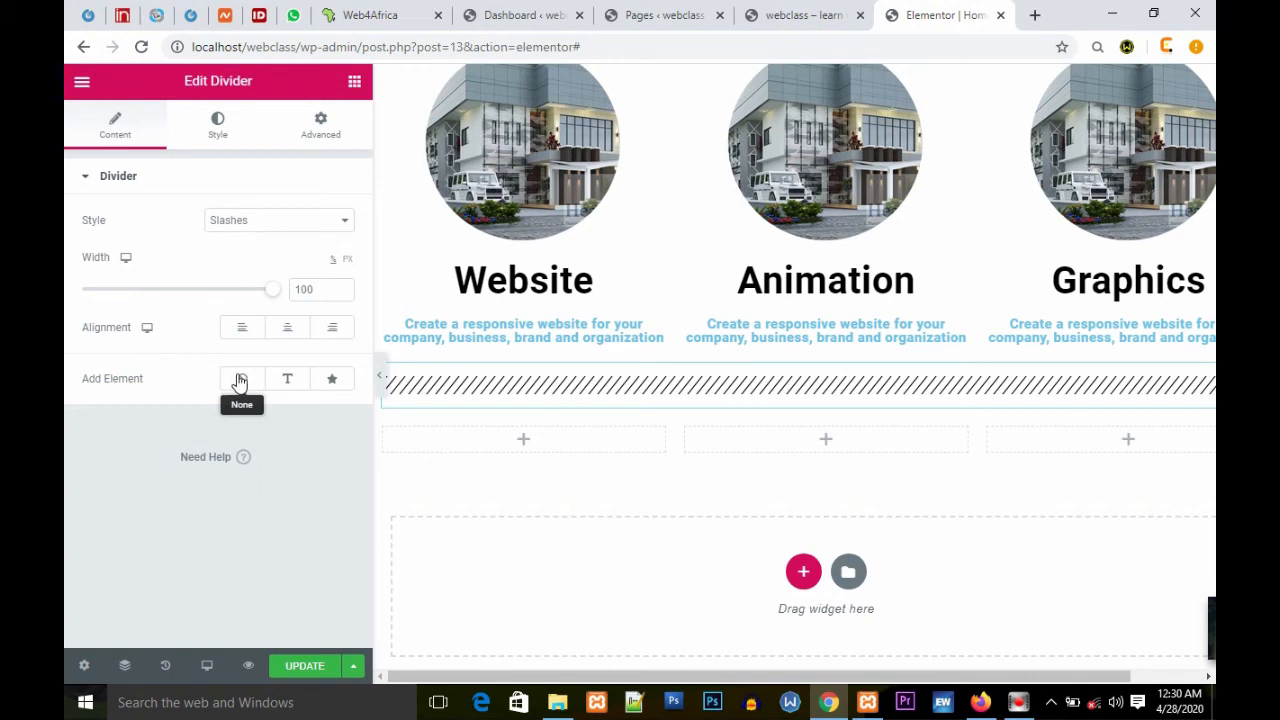
Step: Add the text 'Wawwww... This is very awesome' to the divider, then switch its added element to the star icon
{"action": "left_click", "coordinate": [293, 381]}
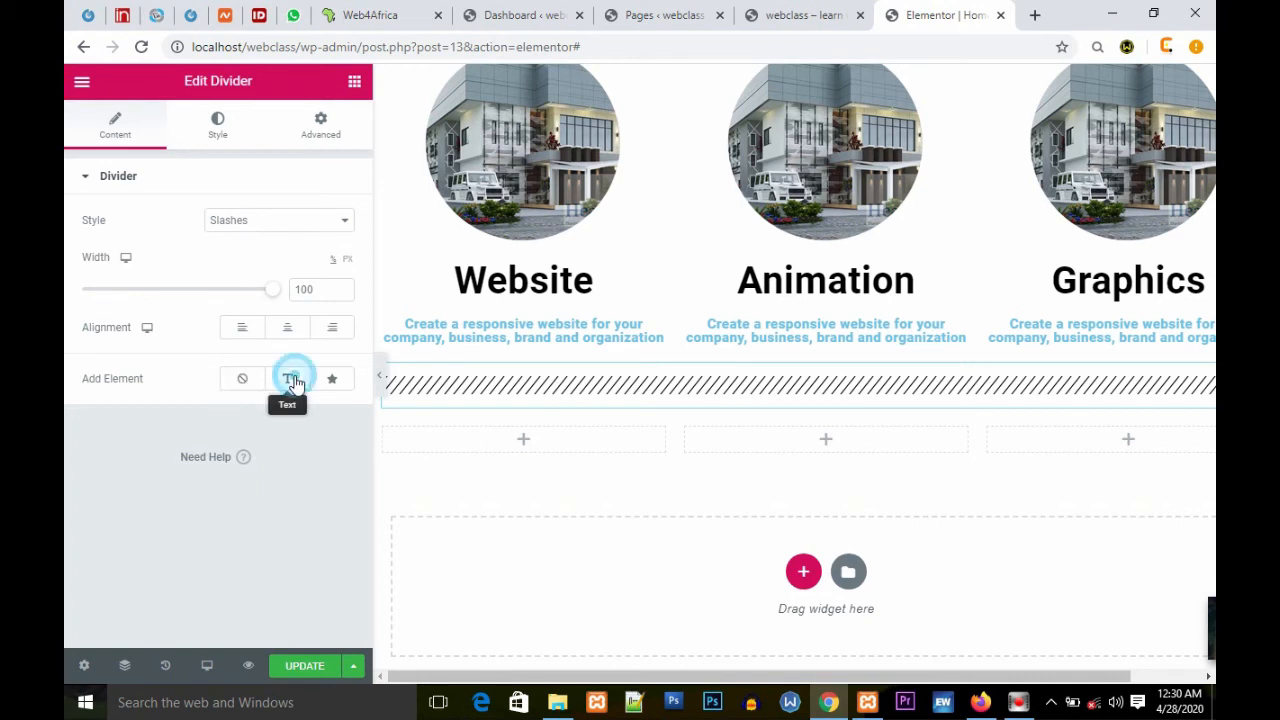
{"action": "left_click_drag", "start_coordinate": [271, 414], "coordinate": [197, 426]}
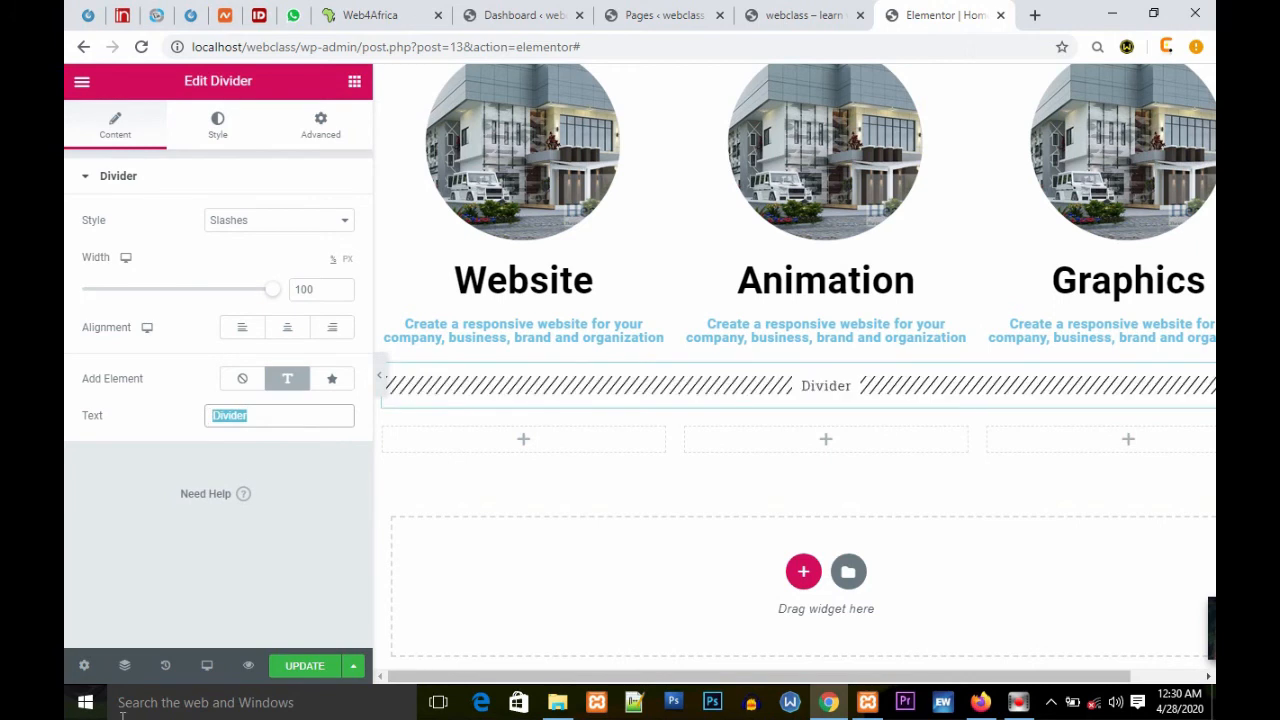
{"action": "type", "text": "Wawwww... This is ve"}
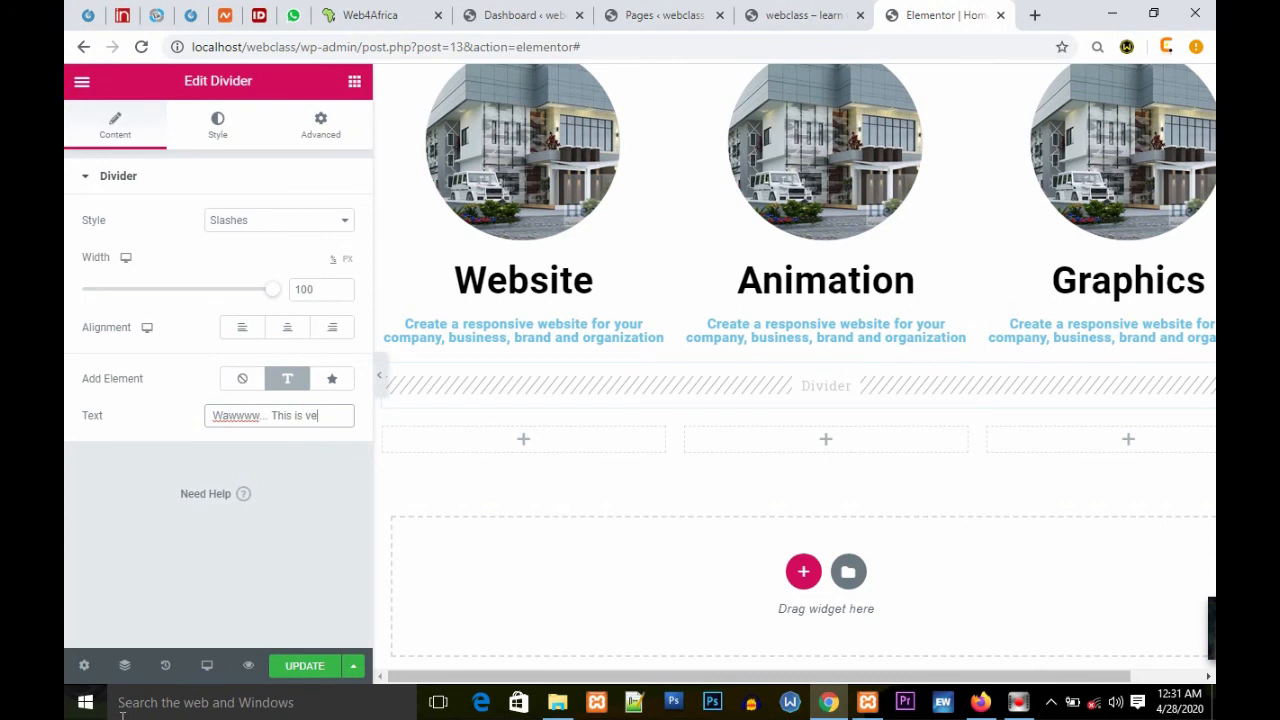
{"action": "type", "text": "ry awesome"}
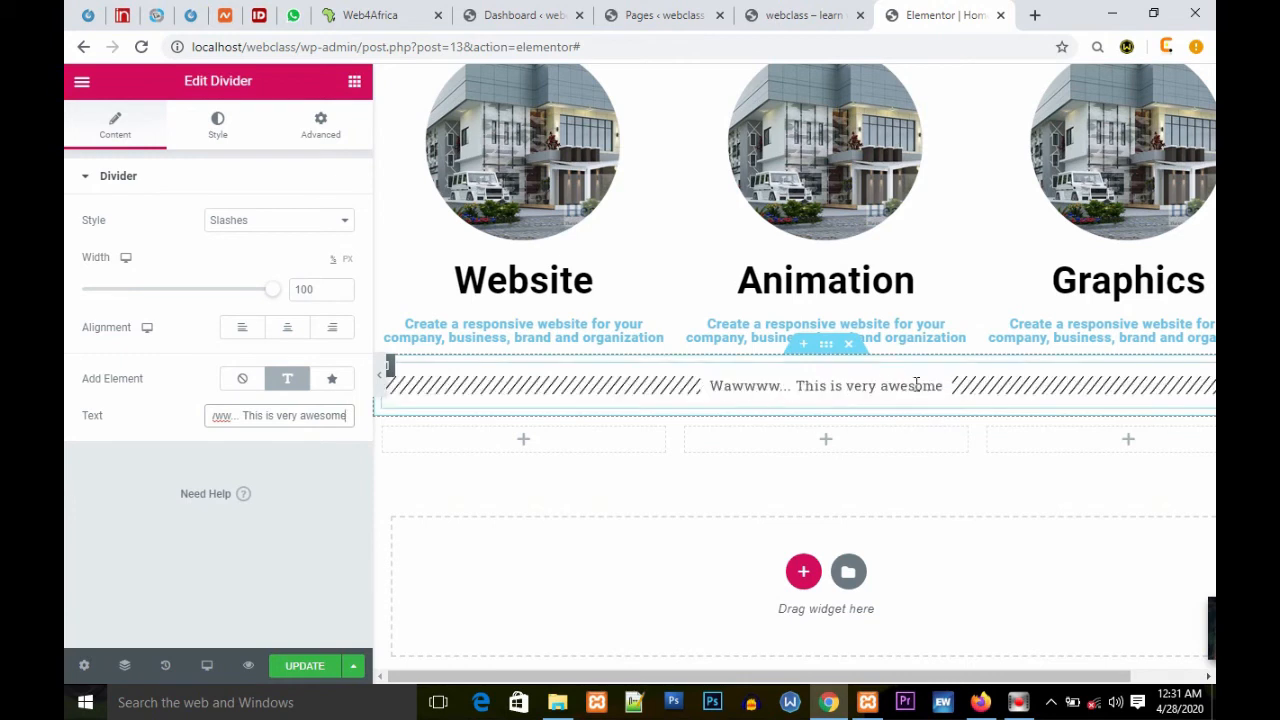
{"action": "left_click", "coordinate": [332, 379]}
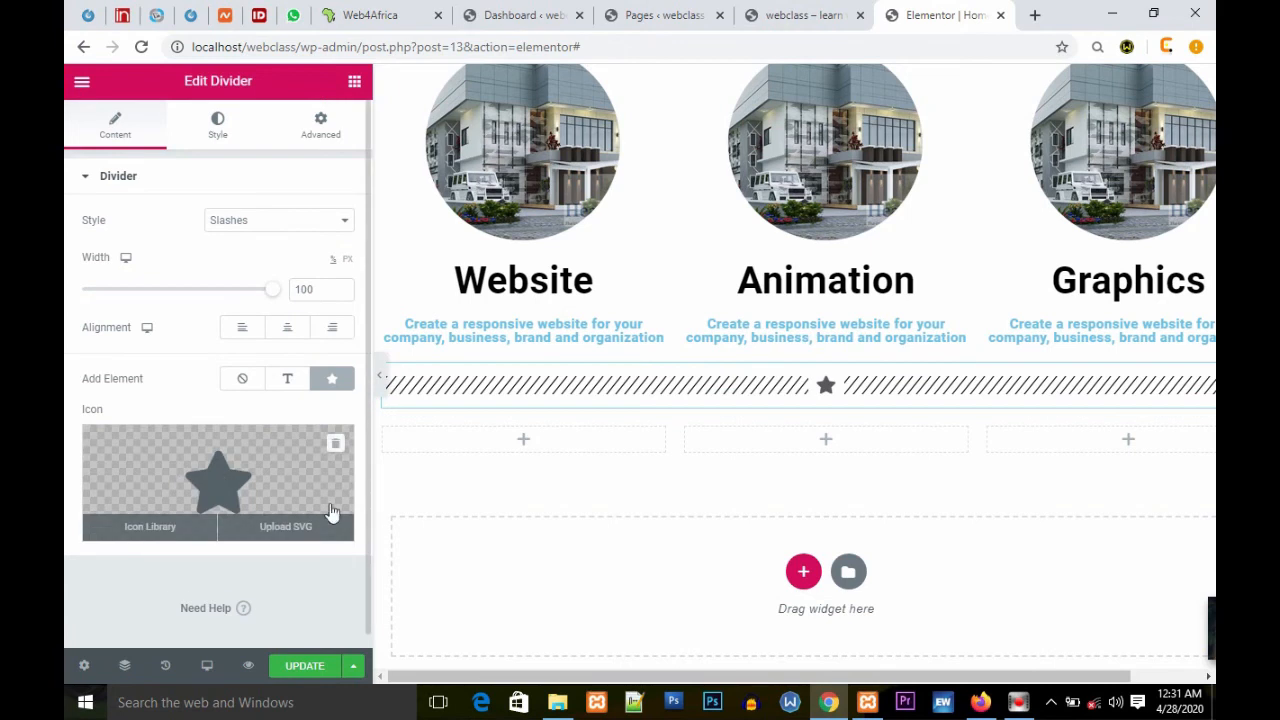
Step: Set the divider's color to red
{"action": "left_click", "coordinate": [224, 140]}
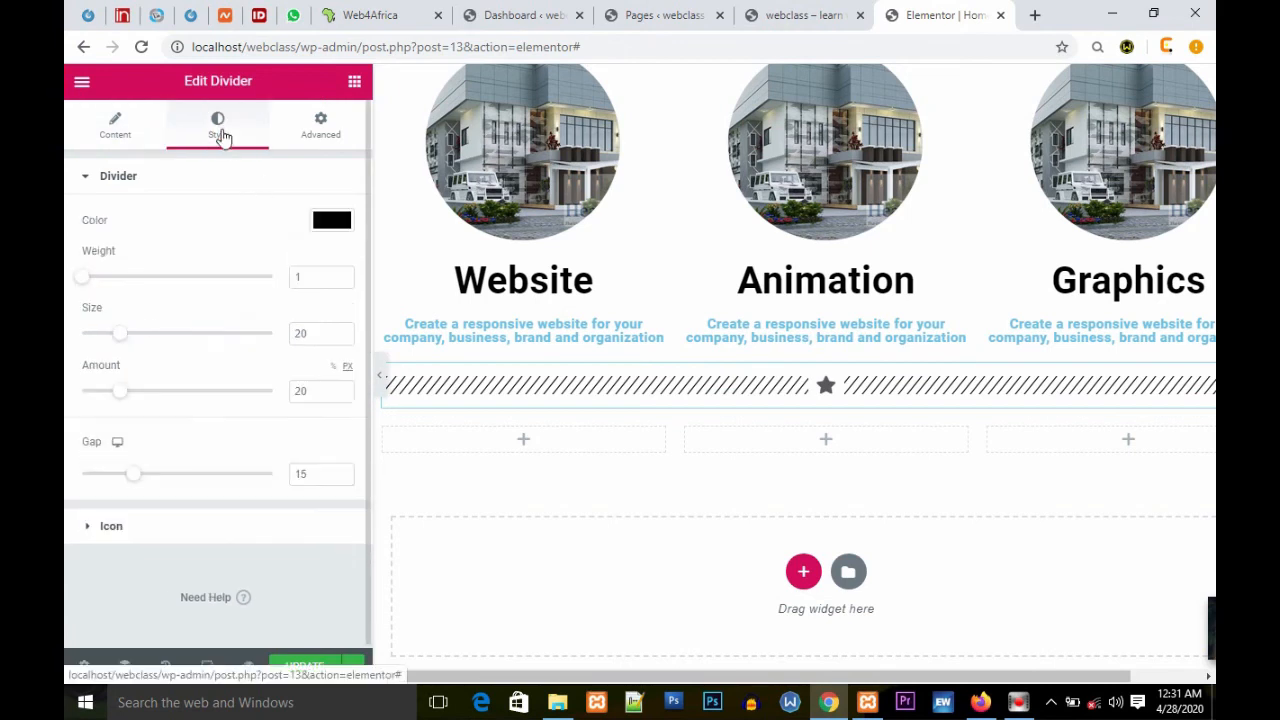
{"action": "left_click", "coordinate": [322, 222]}
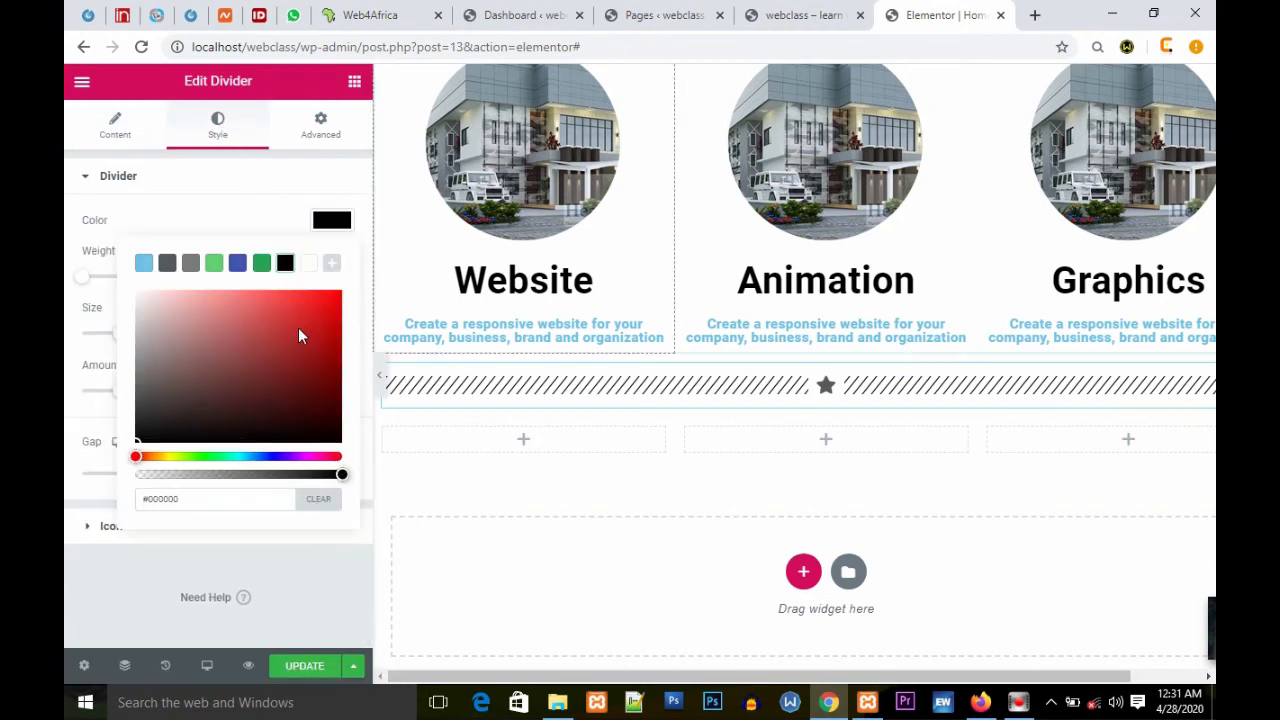
{"action": "left_click", "coordinate": [339, 300]}
{"action": "left_click", "coordinate": [271, 200]}
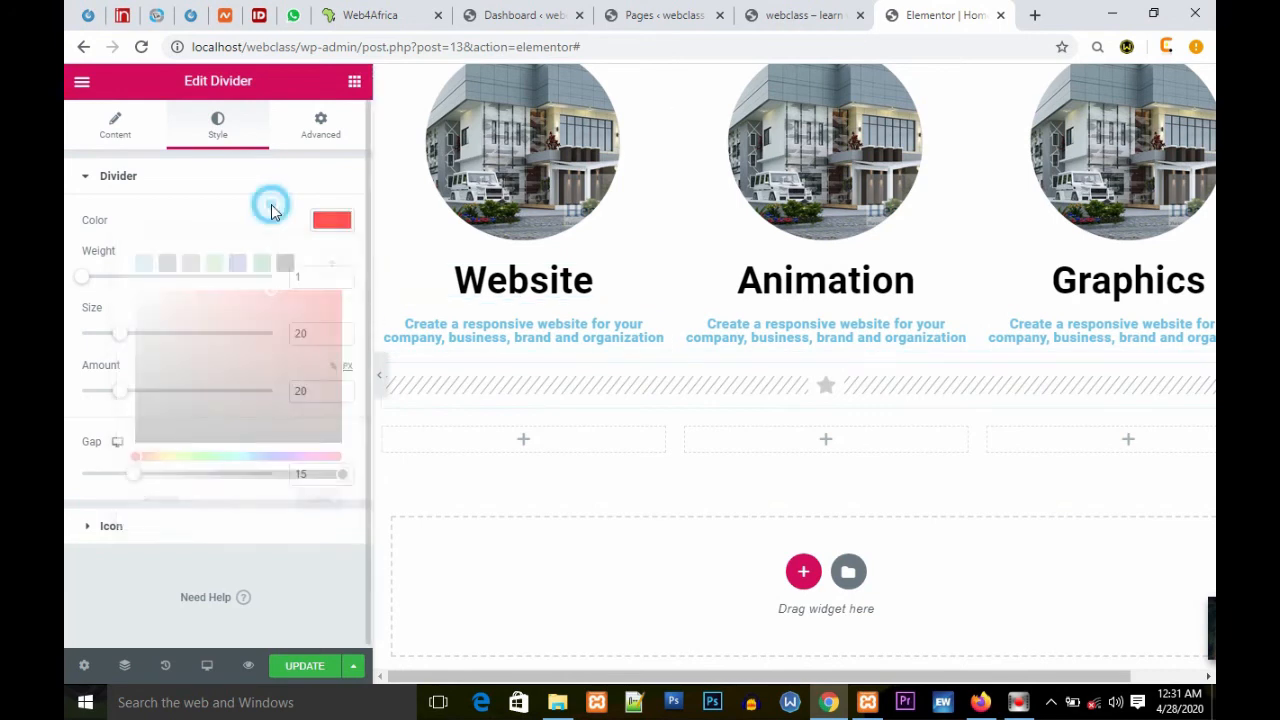
Step: Rotate the divider's star icon to 254 degrees and update the page
{"action": "left_click", "coordinate": [229, 225]}
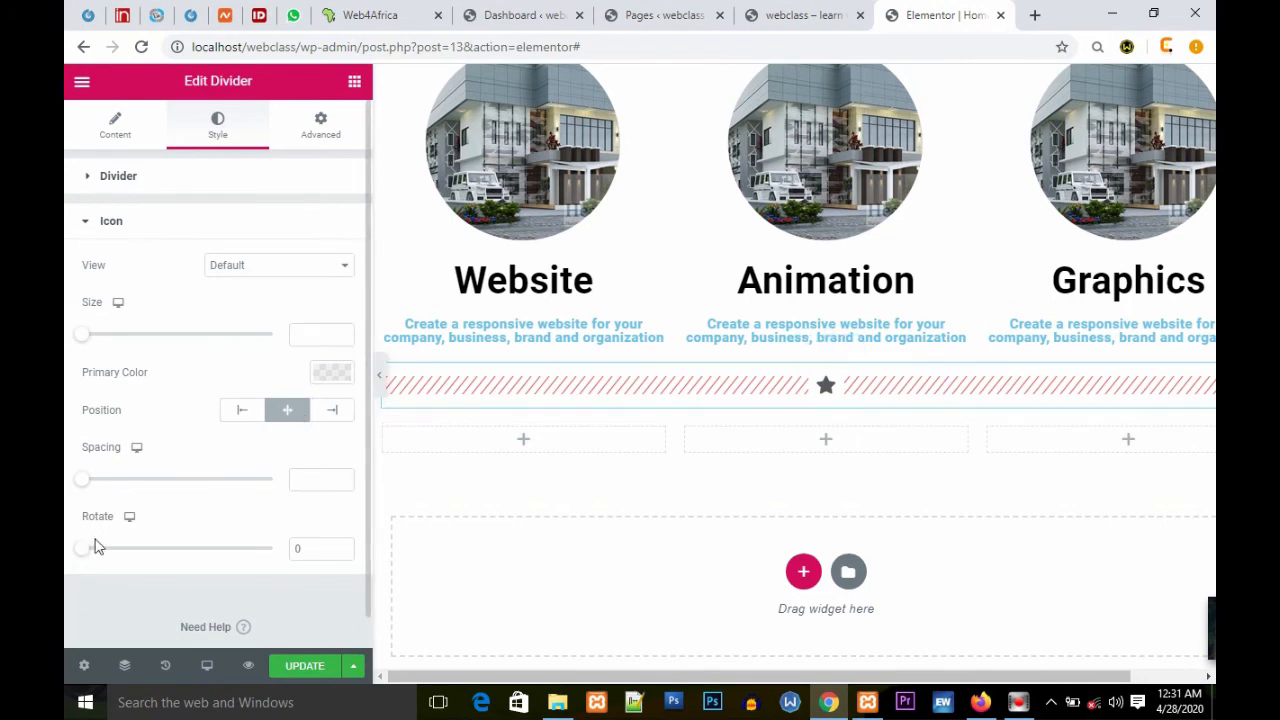
{"action": "left_click_drag", "start_coordinate": [89, 550], "coordinate": [202, 559]}
{"action": "mouse_move", "coordinate": [200, 546]}
{"action": "left_mouse_down"}
{"action": "mouse_move", "coordinate": [237, 551]}
{"action": "mouse_move", "coordinate": [221, 559]}
{"action": "left_mouse_up"}
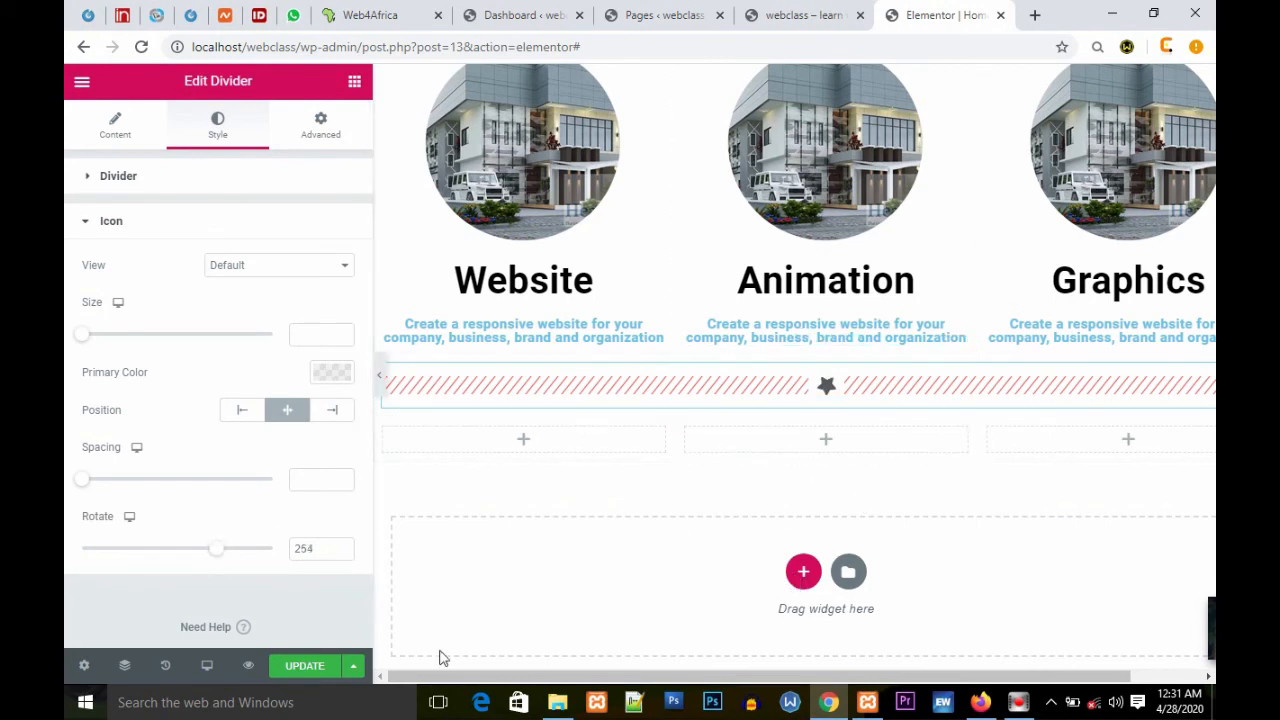
{"action": "left_click", "coordinate": [315, 667]}
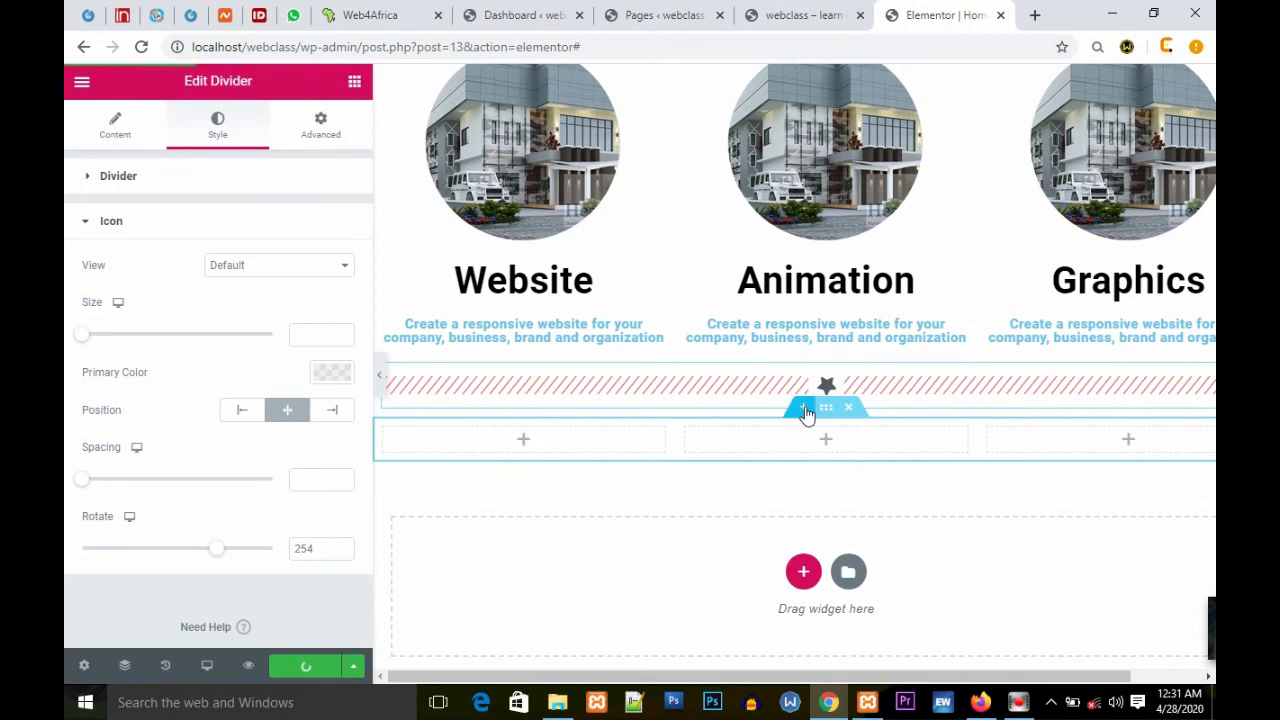
Step: Insert a new section below the divider and add a Heading widget to it
{"action": "left_click", "coordinate": [804, 406]}
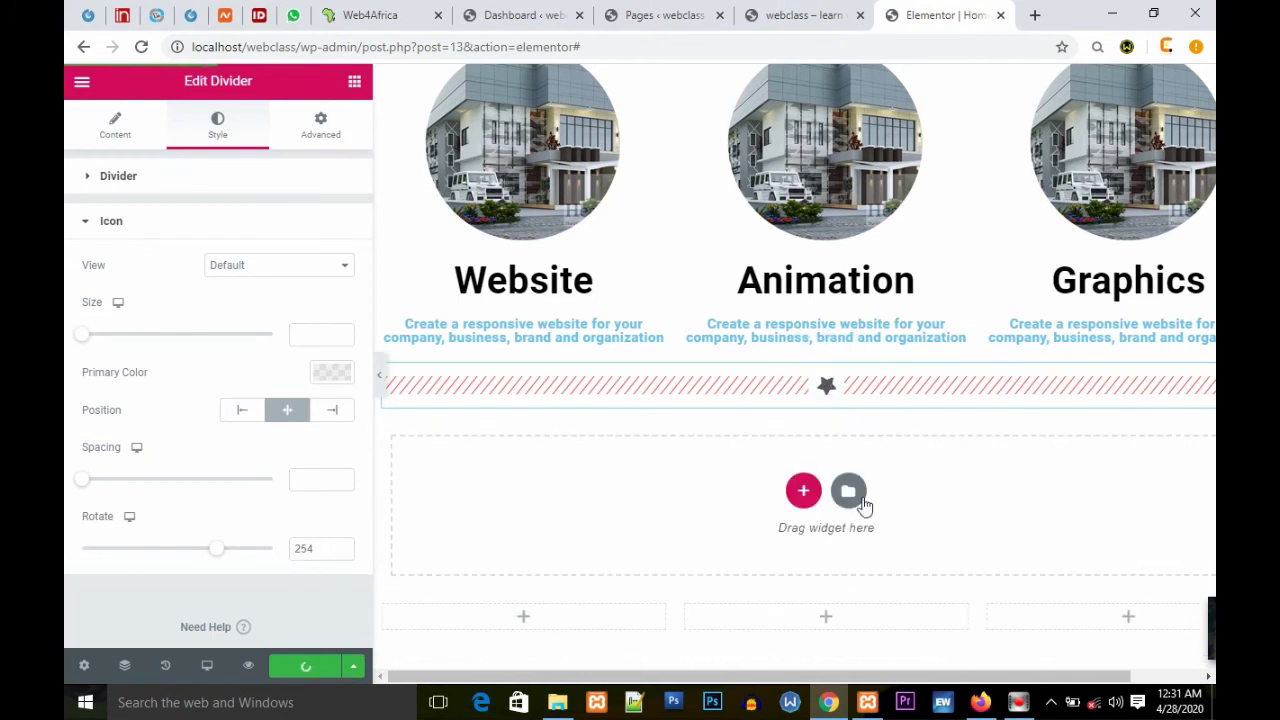
{"action": "left_click", "coordinate": [353, 81]}
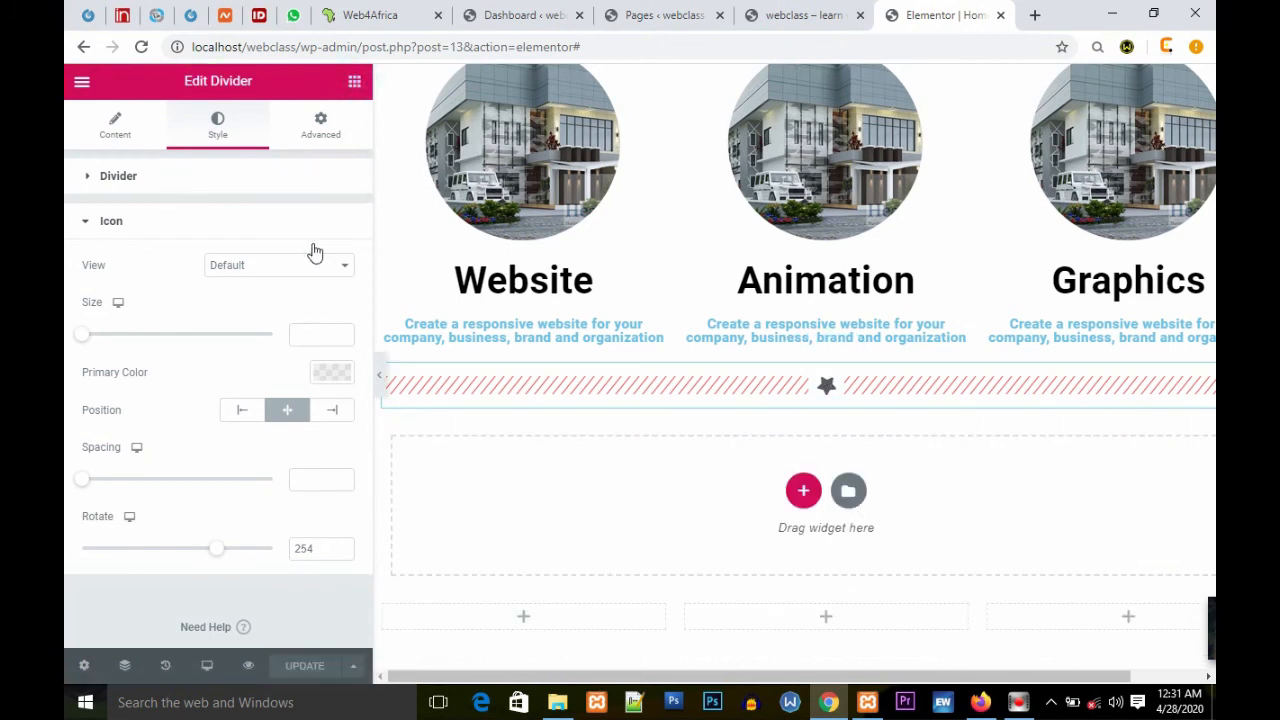
{"action": "left_click_drag", "start_coordinate": [293, 248], "coordinate": [772, 490]}
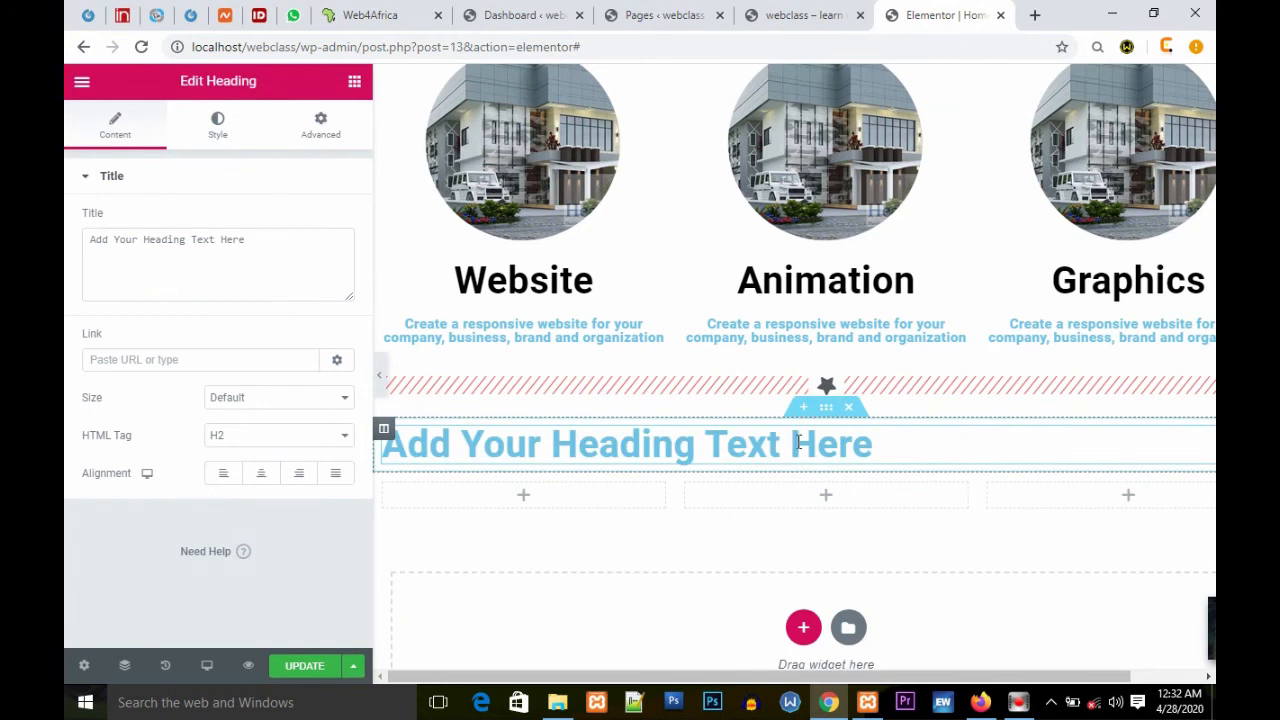
Step: Add a three-column section between the divider and the new heading
{"action": "left_click", "coordinate": [806, 414]}
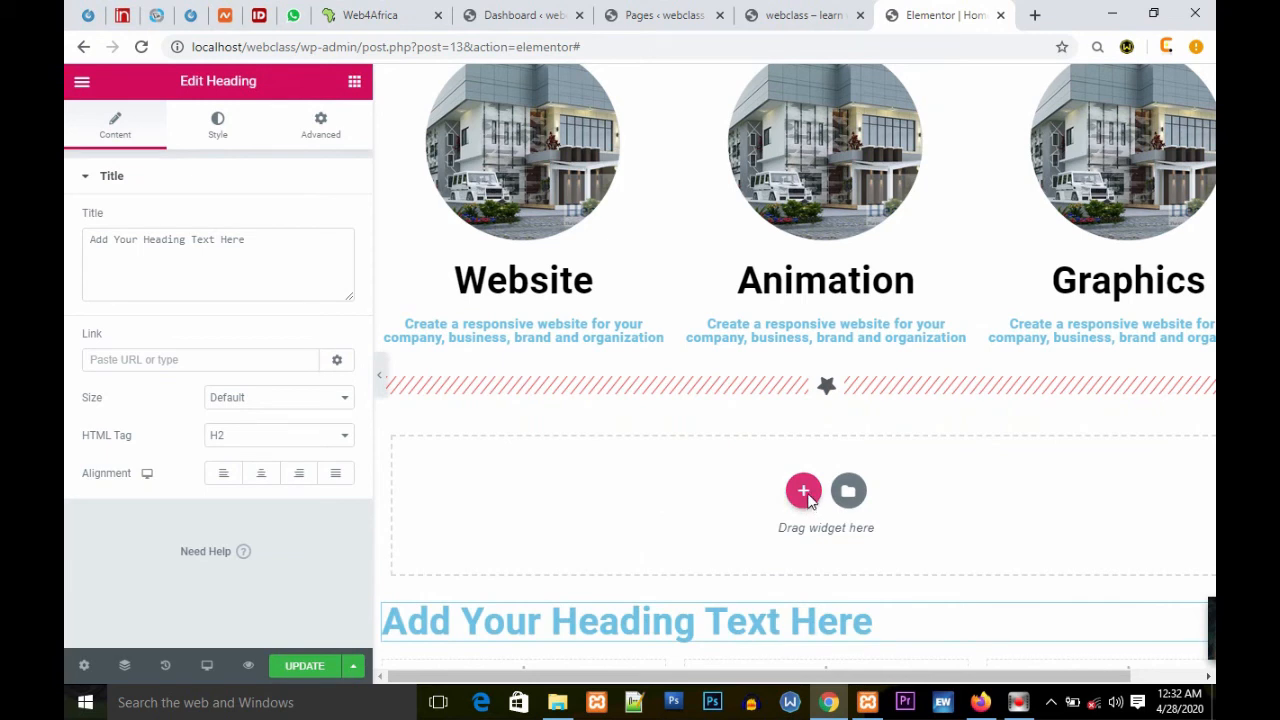
{"action": "left_click", "coordinate": [803, 490]}
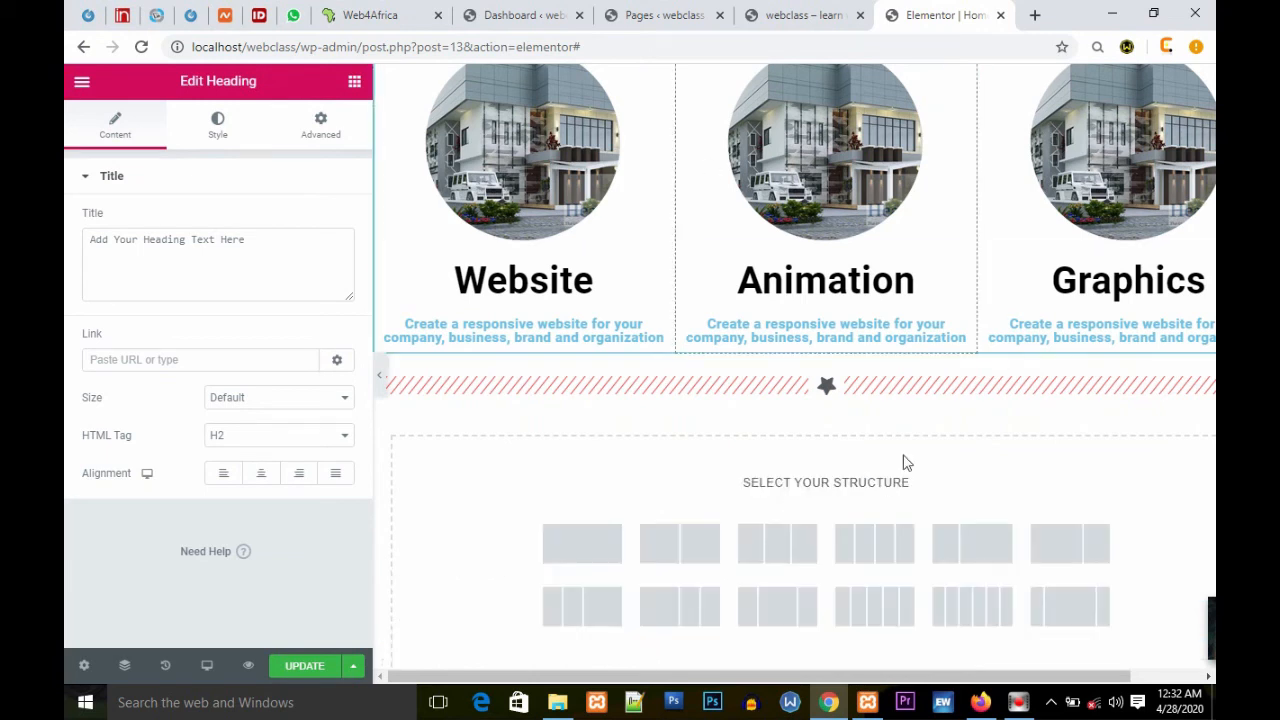
{"action": "left_click", "coordinate": [800, 551]}
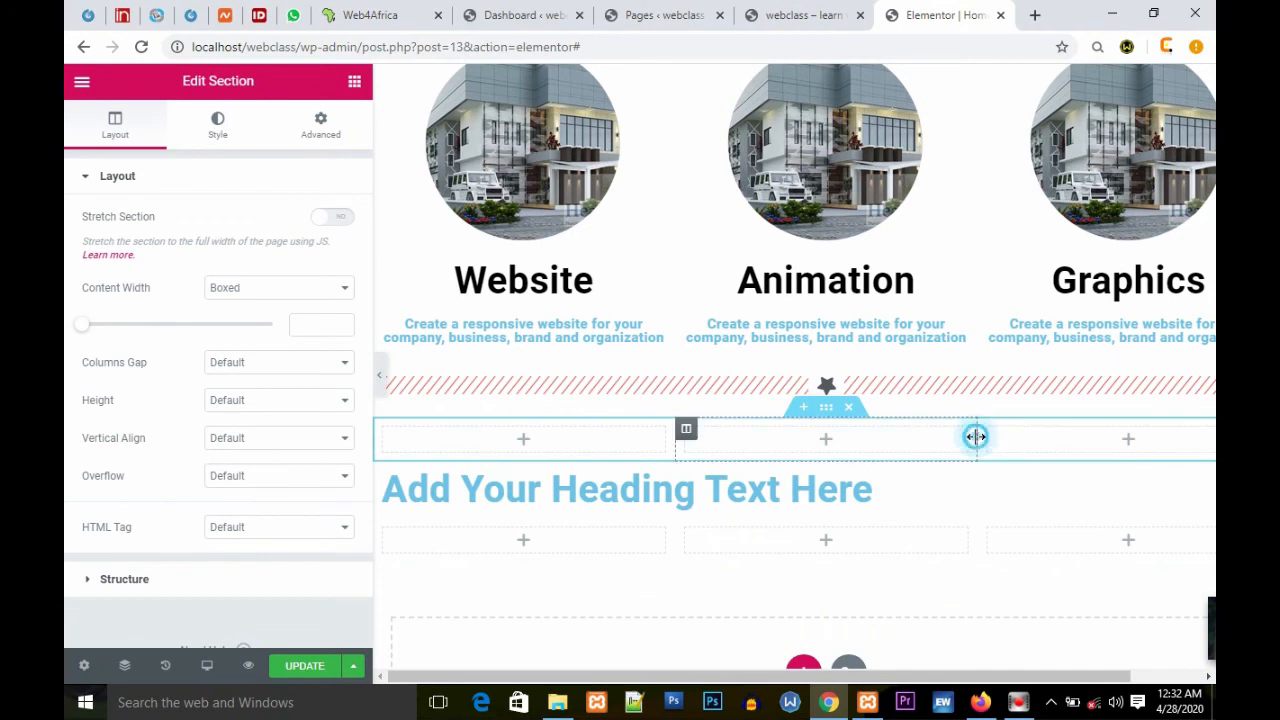
Step: Resize that section's columns so the first is widest and the third narrowest
{"action": "left_click_drag", "start_coordinate": [968, 443], "coordinate": [826, 446]}
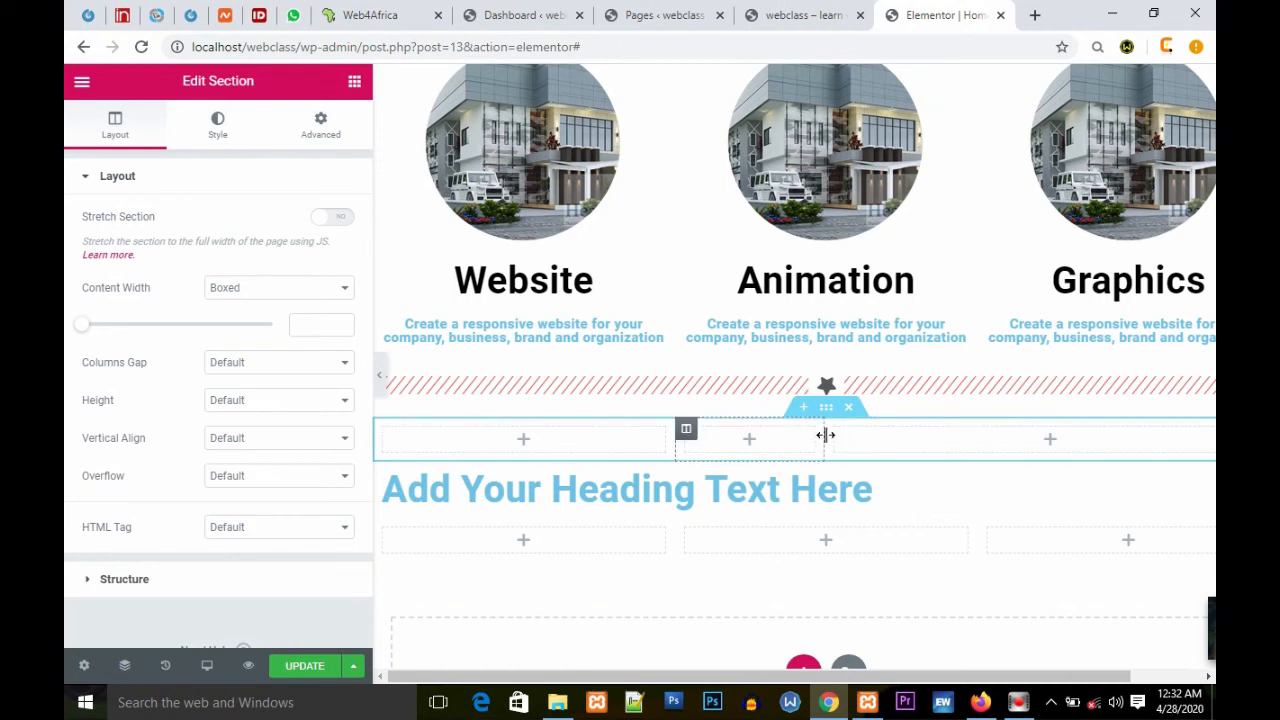
{"action": "left_click_drag", "start_coordinate": [824, 437], "coordinate": [1097, 445]}
{"action": "left_click_drag", "start_coordinate": [676, 441], "coordinate": [808, 444]}
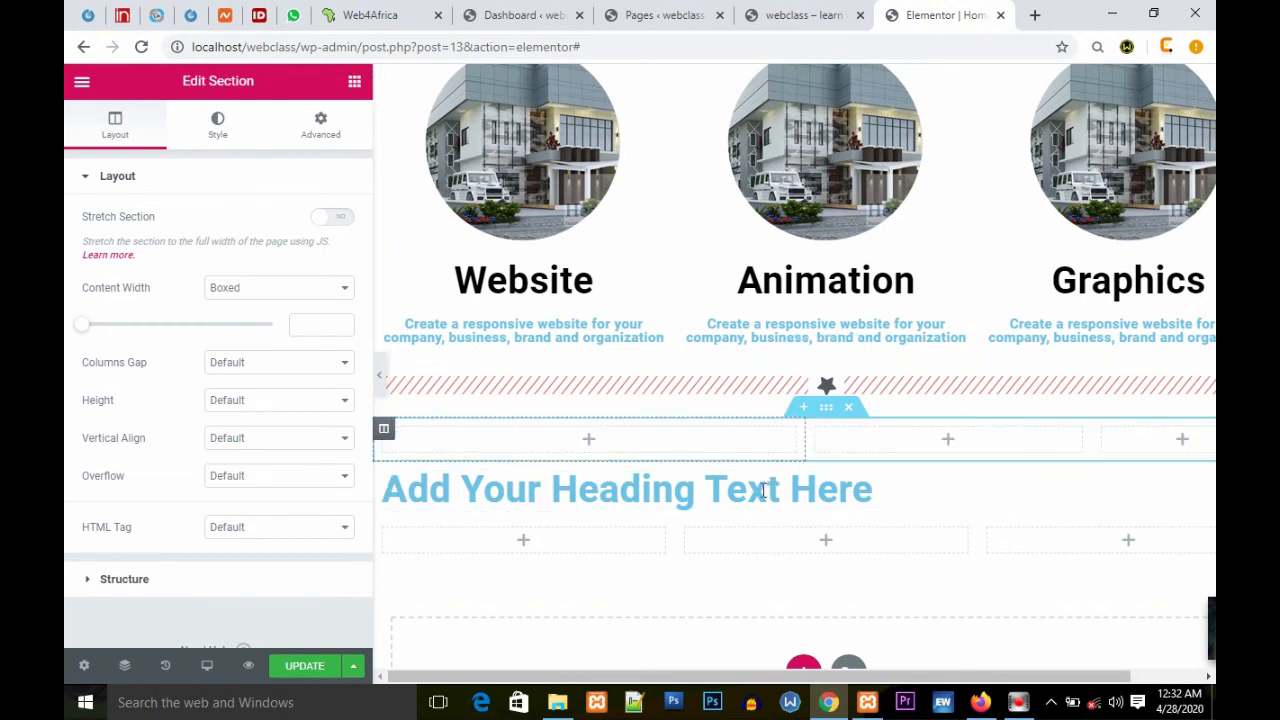
Step: Give the new three-column section a classic black background colour
{"action": "scroll", "coordinate": [756, 498], "scroll_direction": "down", "scroll_amount": 1}
{"action": "scroll", "coordinate": [756, 498], "scroll_direction": "down", "scroll_amount": 1}
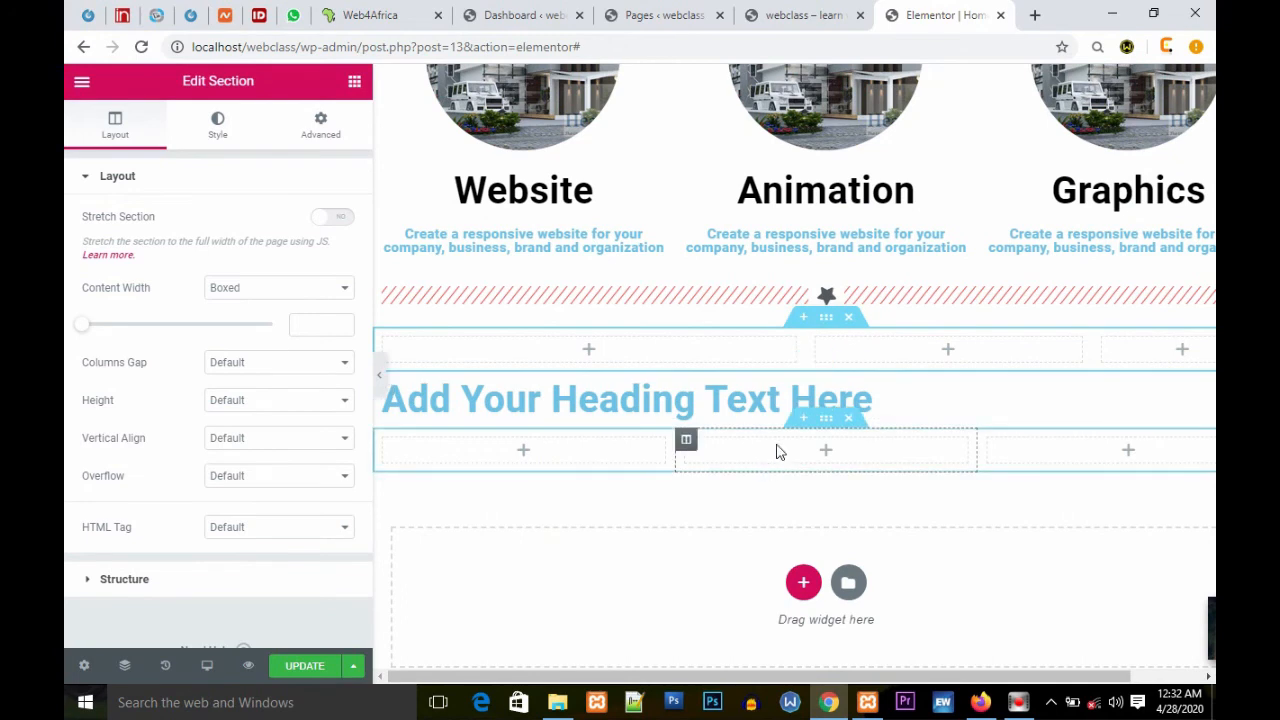
{"action": "left_click", "coordinate": [831, 328]}
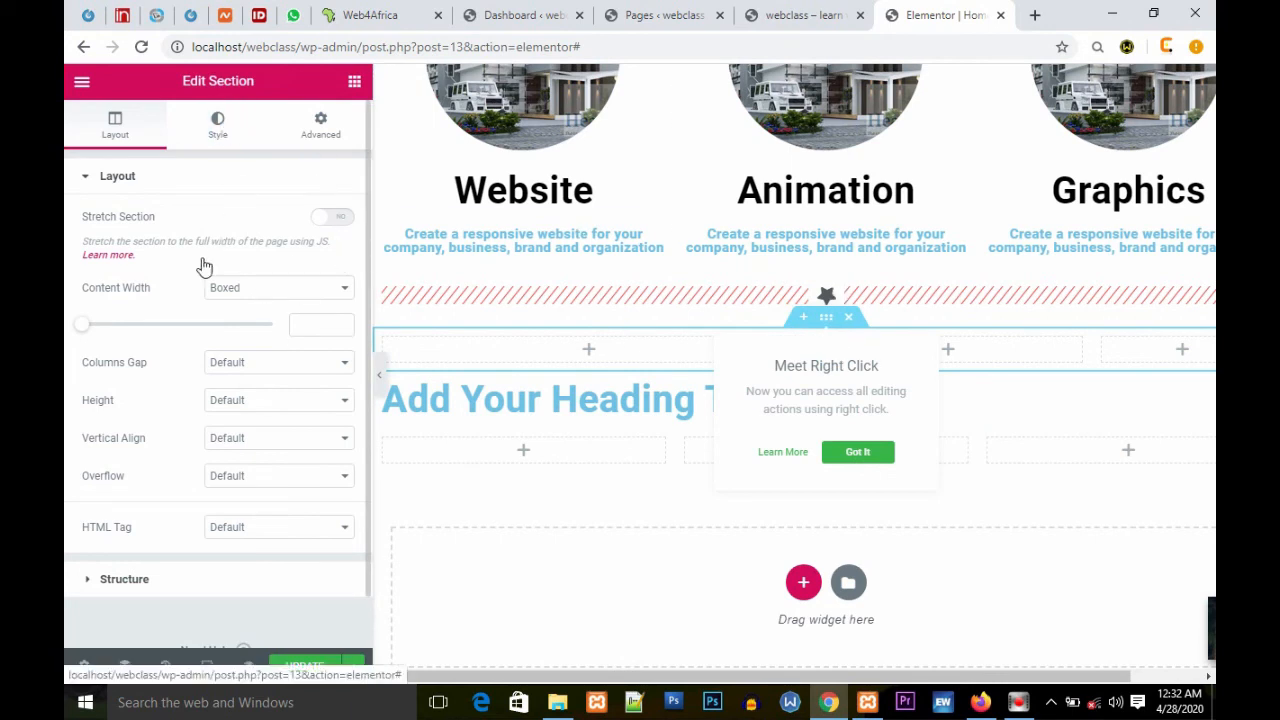
{"action": "left_click", "coordinate": [220, 124]}
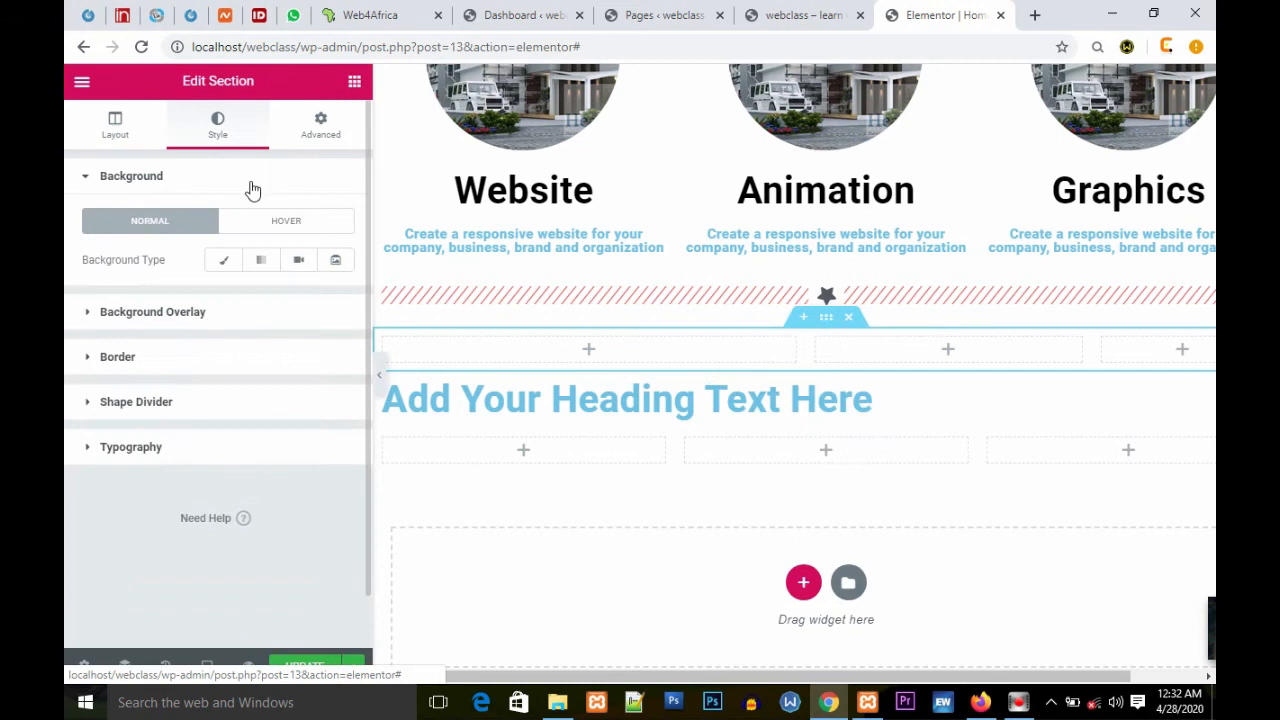
{"action": "left_click", "coordinate": [224, 260]}
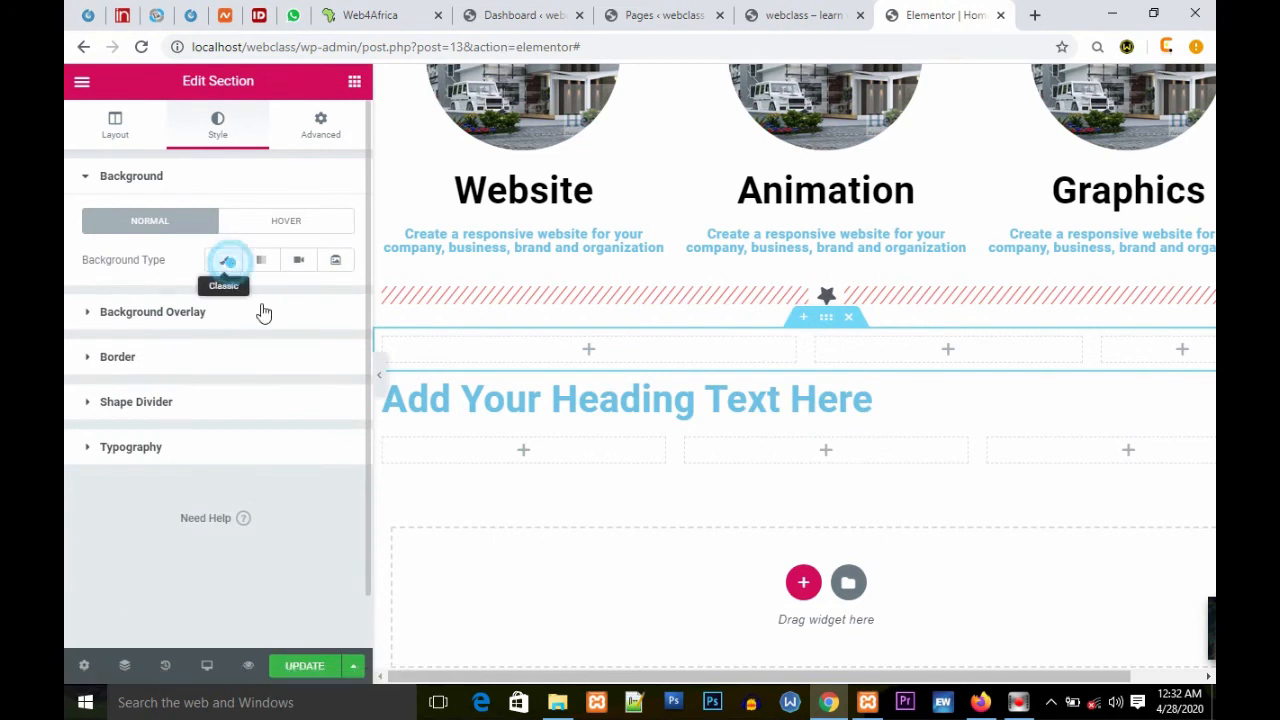
{"action": "left_click", "coordinate": [333, 299]}
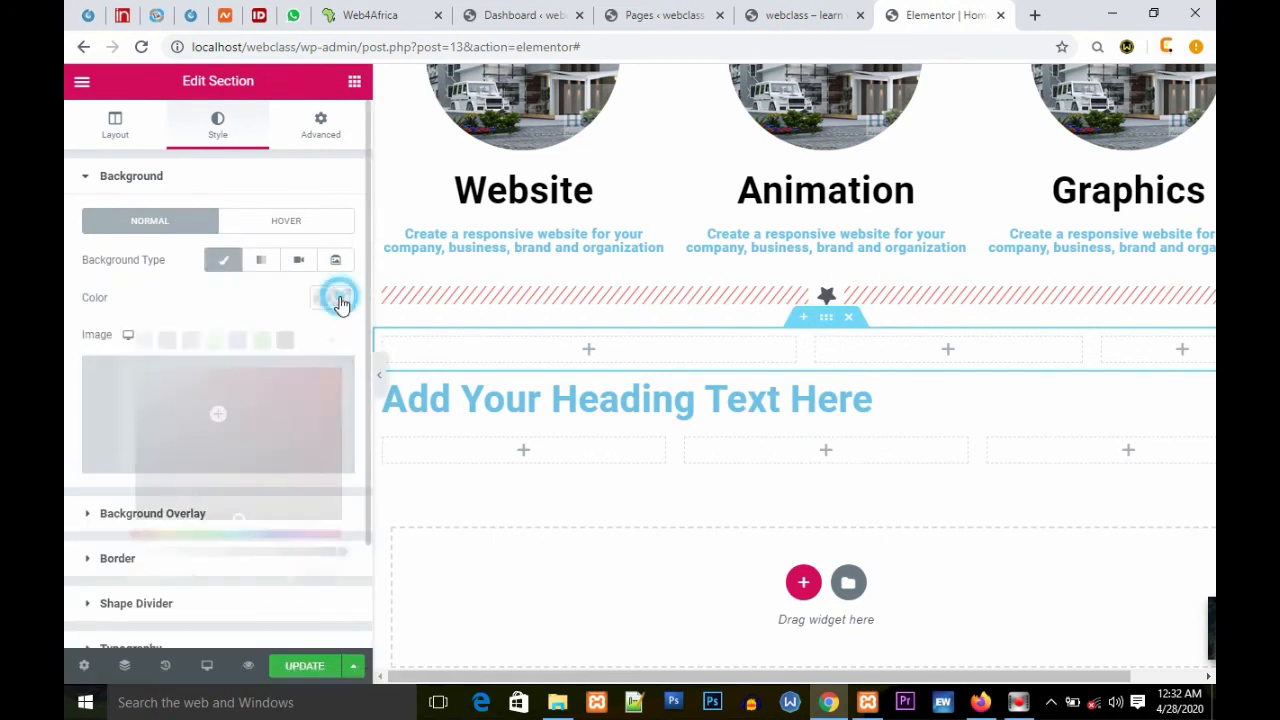
{"action": "left_click", "coordinate": [285, 340]}
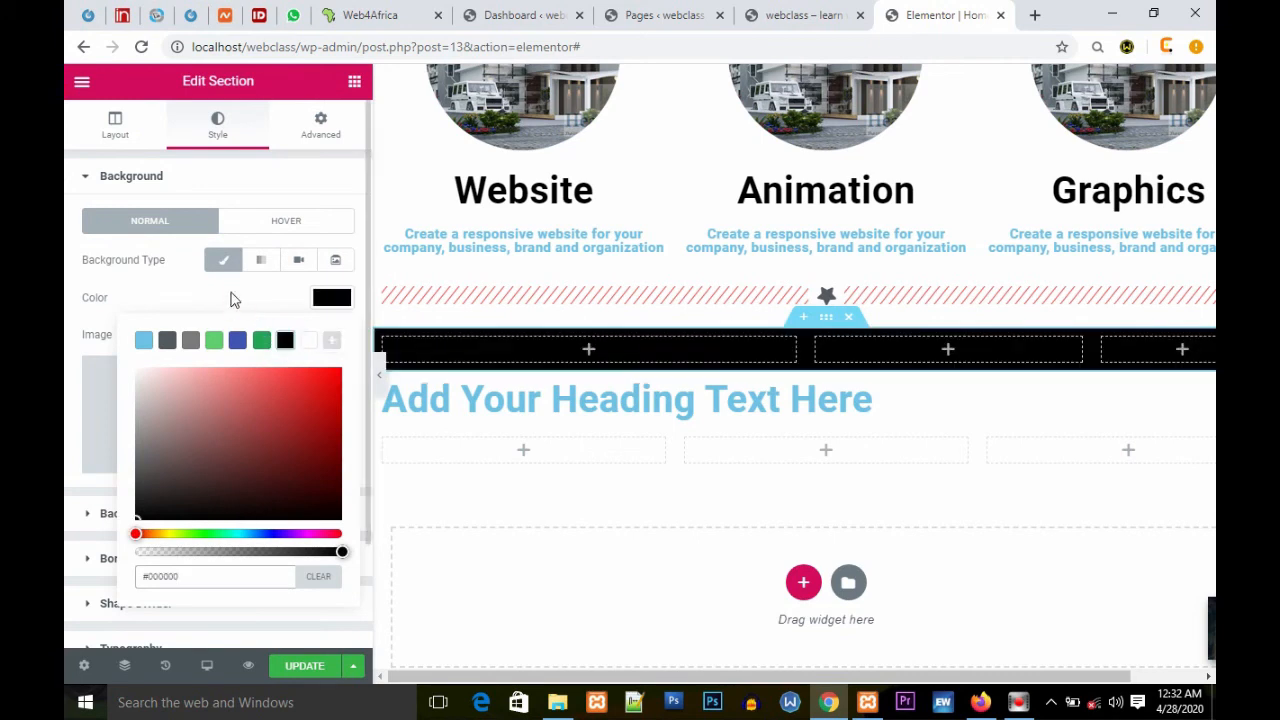
{"action": "left_click", "coordinate": [231, 294]}
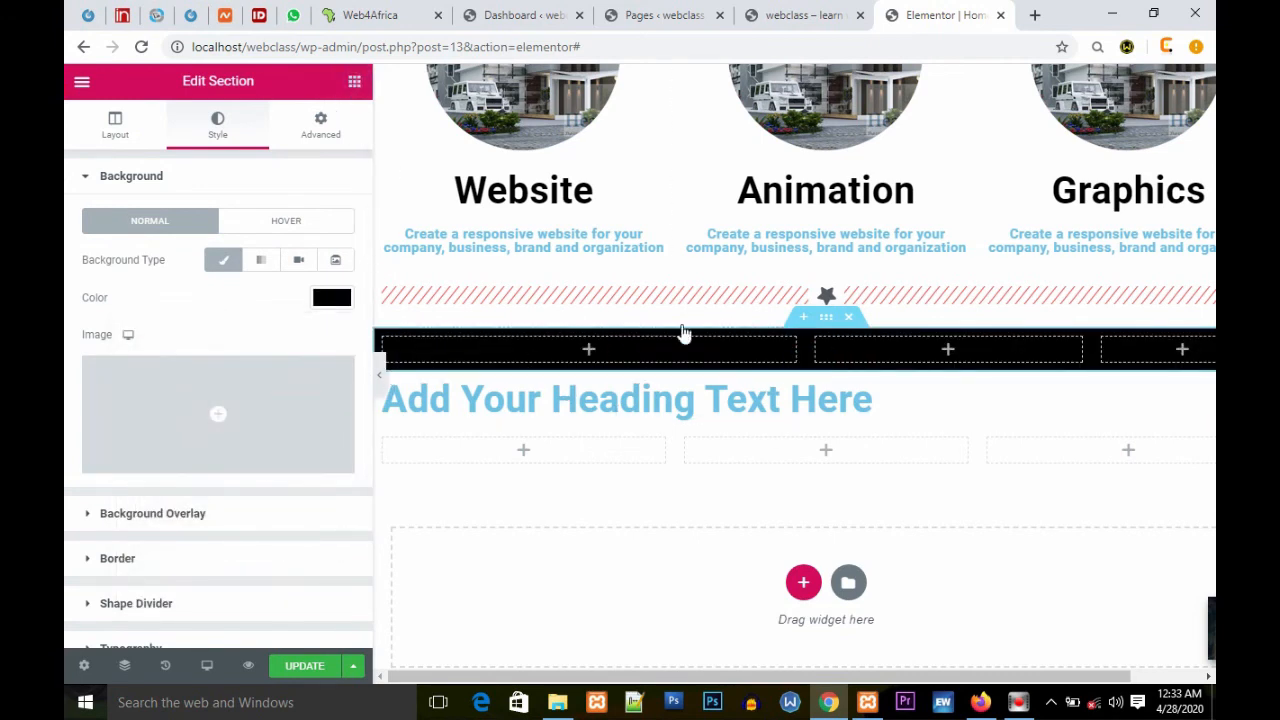
Step: Add a Heading widget to the black section's first column with the title "Do you want to design a website?"
{"action": "left_click", "coordinate": [590, 350]}
{"action": "left_click_drag", "start_coordinate": [300, 248], "coordinate": [591, 354]}
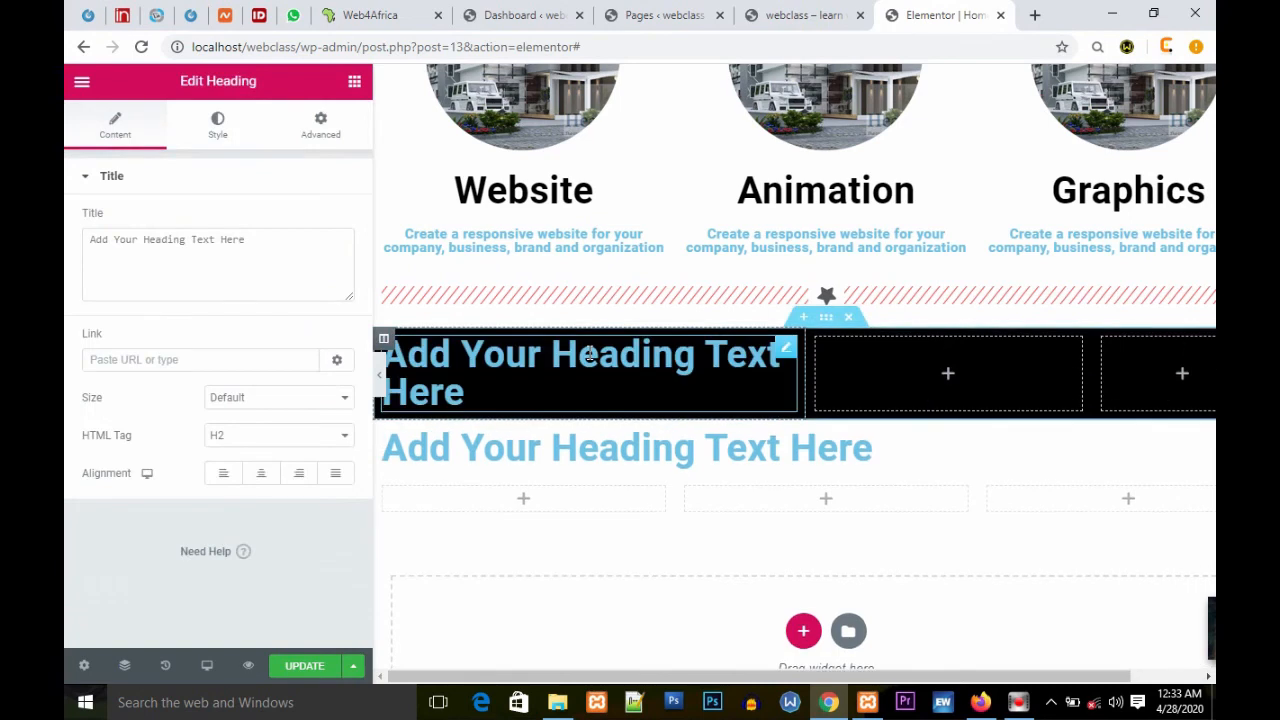
{"action": "left_click_drag", "start_coordinate": [258, 249], "coordinate": [65, 240]}
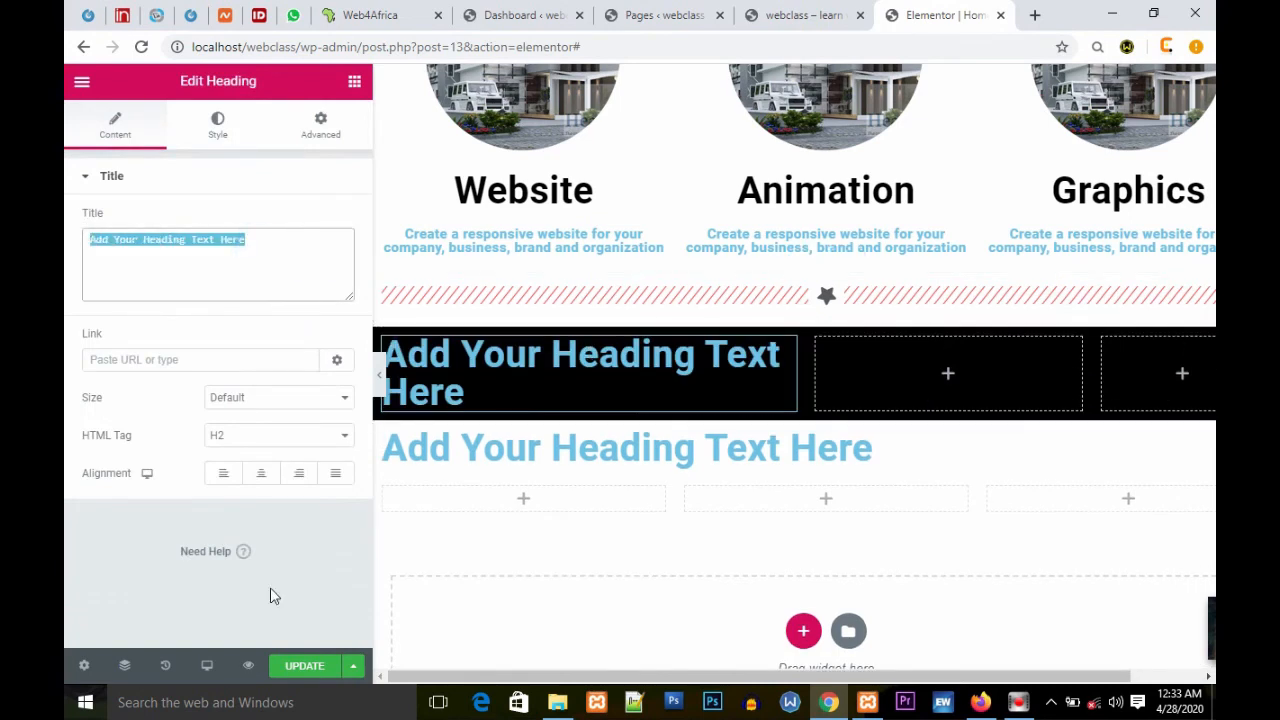
{"action": "type", "text": "Do"}
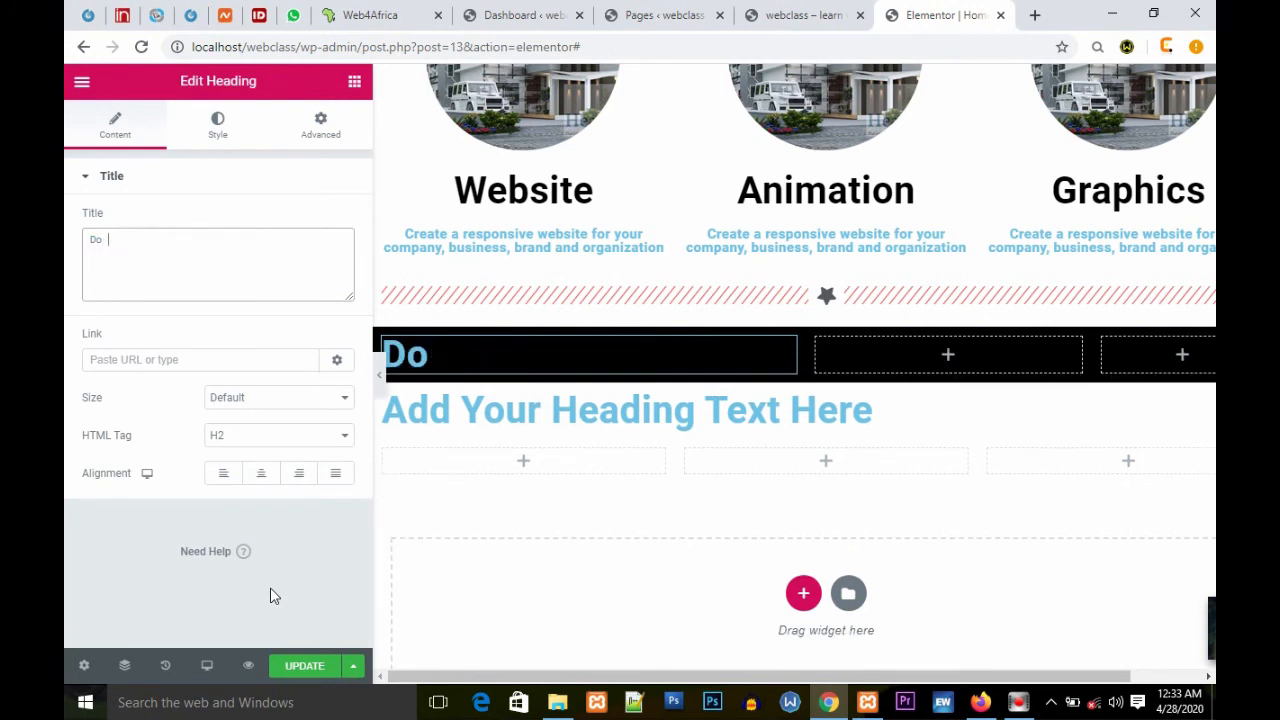
{"action": "type", "text": "you wa"}
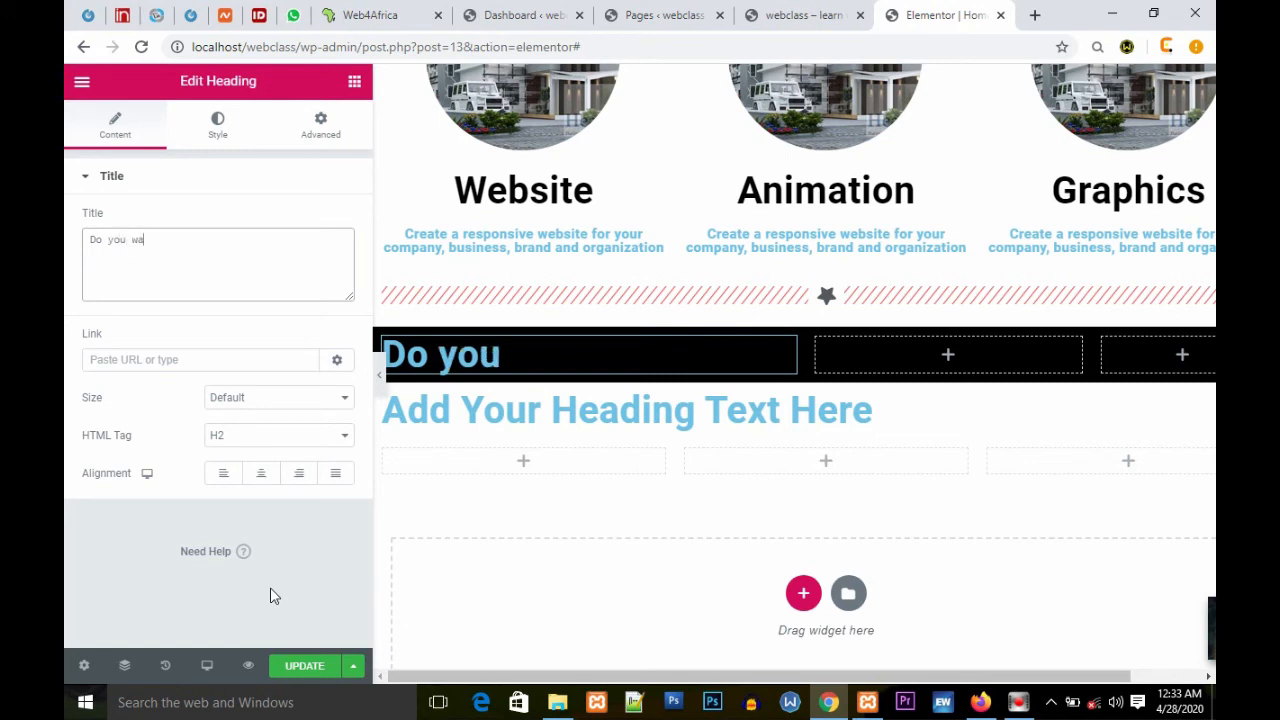
{"action": "type", "text": "nt to design a website?"}
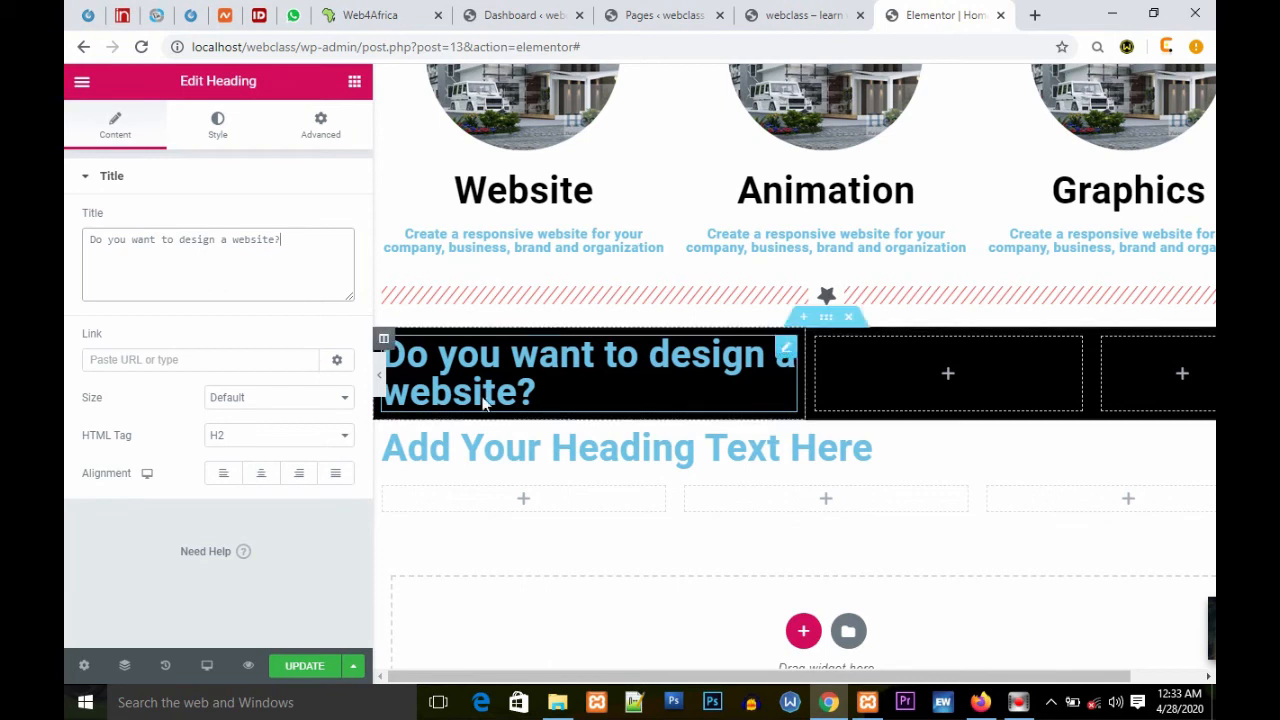
Step: Widen the first column to fit the heading on one line and set the heading's text colour to #FDF7F7
{"action": "left_click_drag", "start_coordinate": [810, 378], "coordinate": [991, 383]}
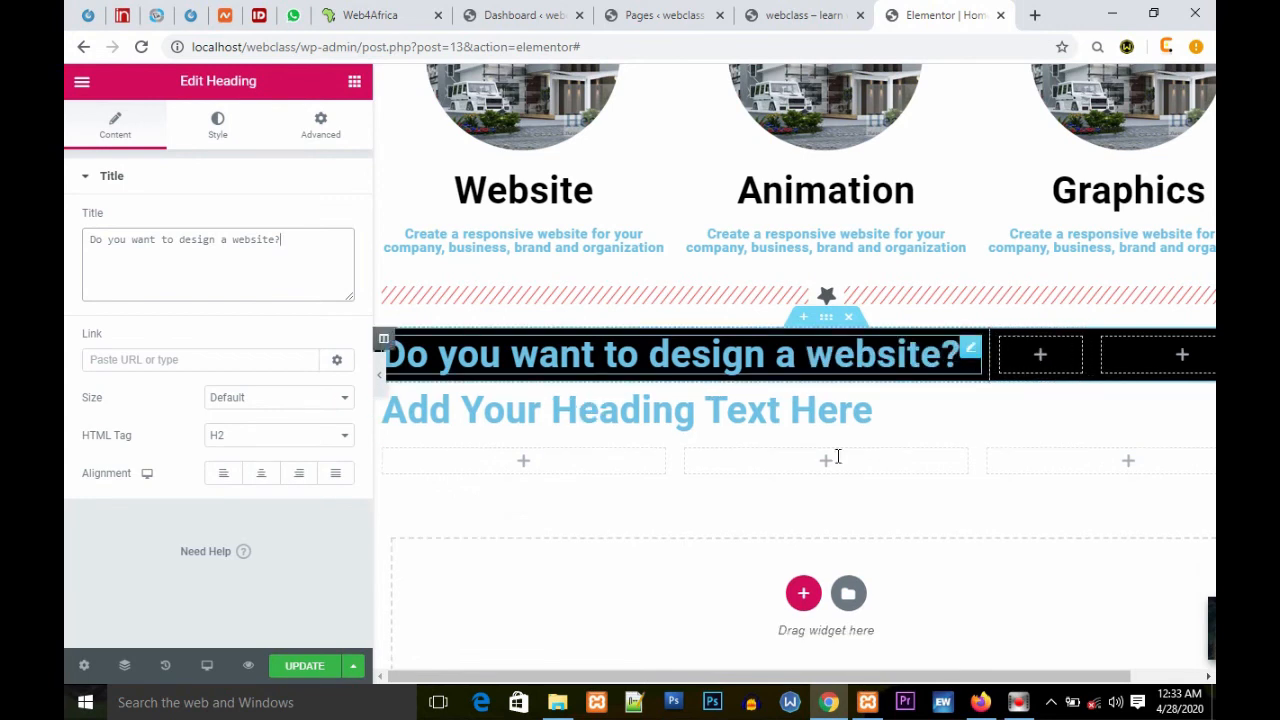
{"action": "left_click", "coordinate": [970, 353]}
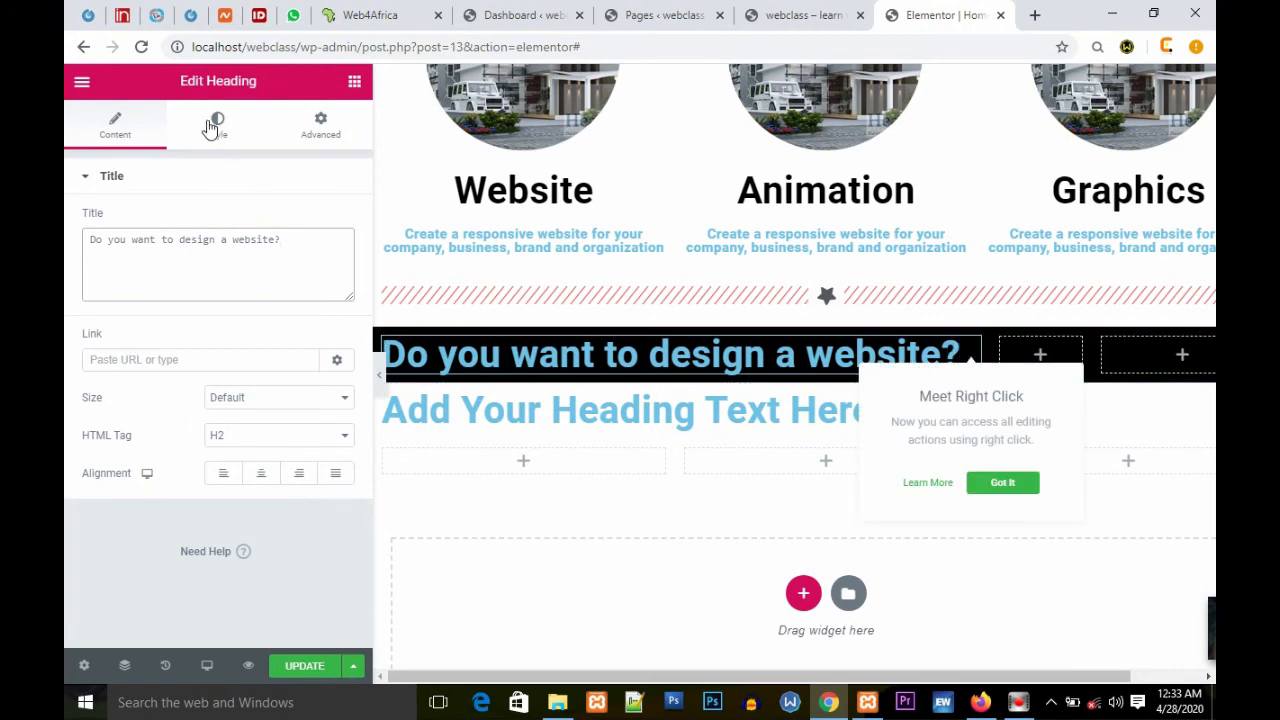
{"action": "left_click", "coordinate": [330, 220]}
{"action": "left_click_drag", "start_coordinate": [178, 356], "coordinate": [128, 288]}
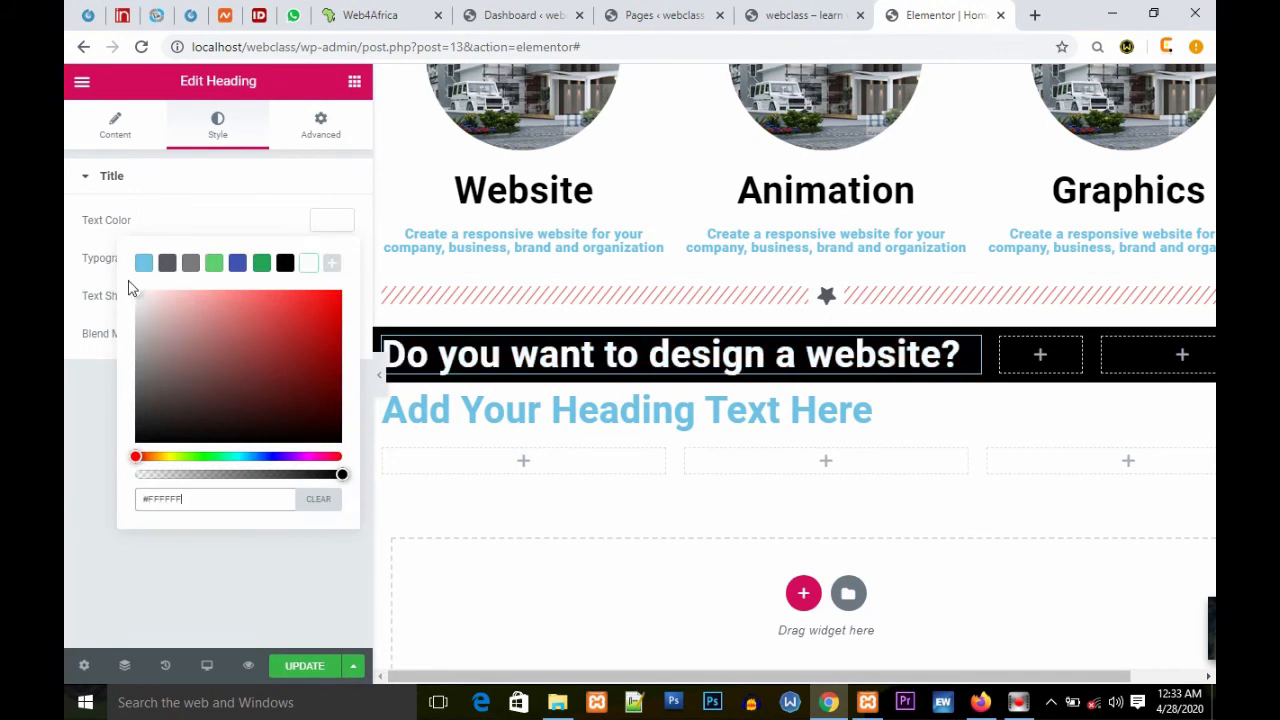
{"action": "left_click", "coordinate": [200, 208]}
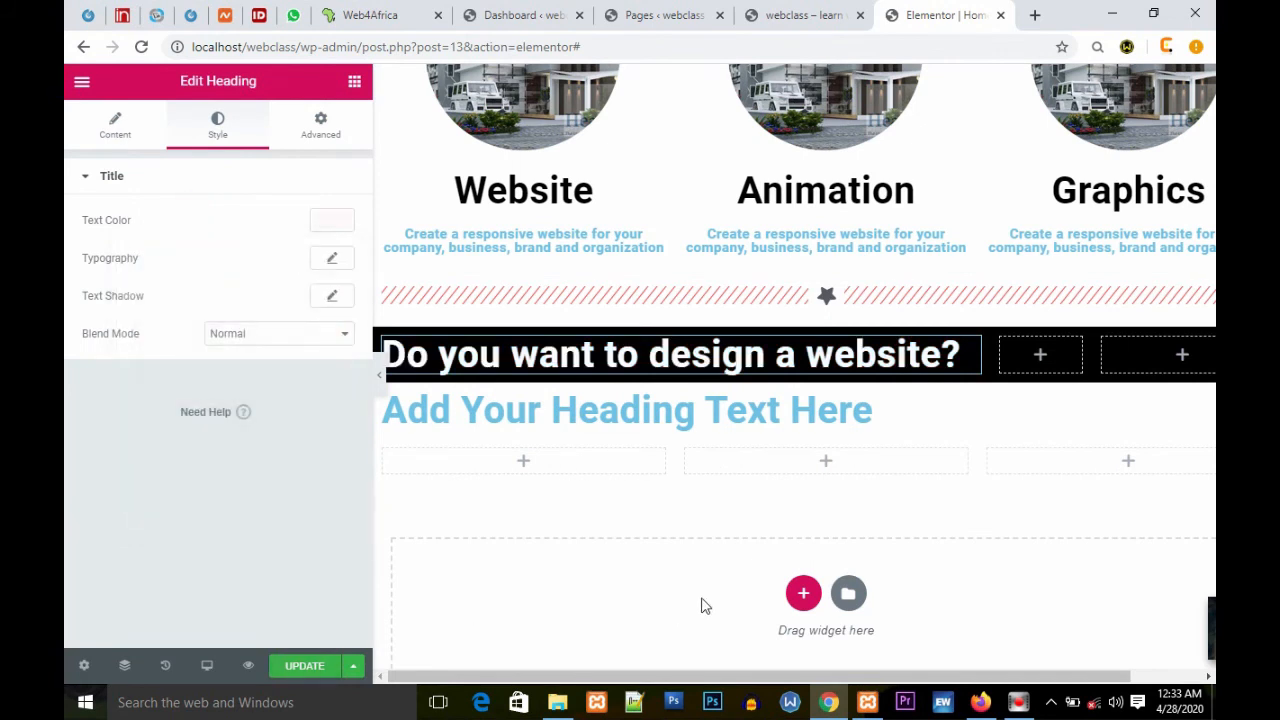
Step: Add a Button widget to the black section's third column
{"action": "left_click_drag", "start_coordinate": [690, 678], "coordinate": [1048, 410]}
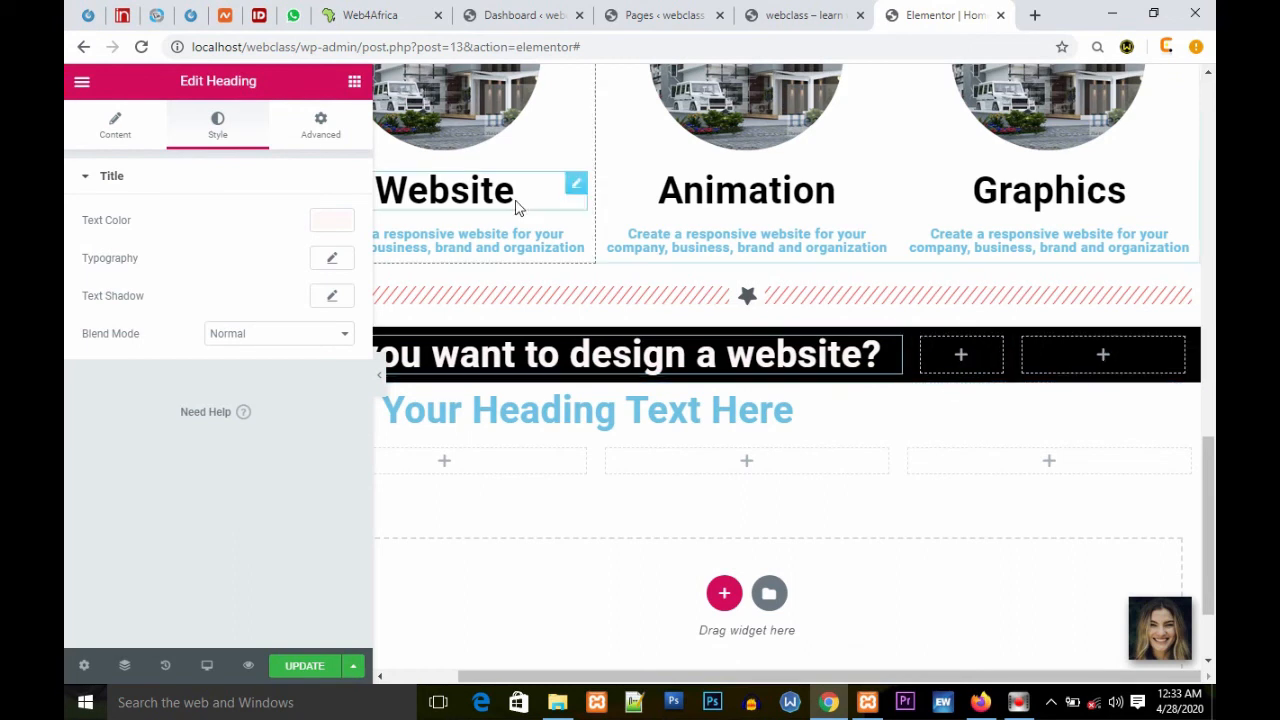
{"action": "left_click", "coordinate": [1060, 352]}
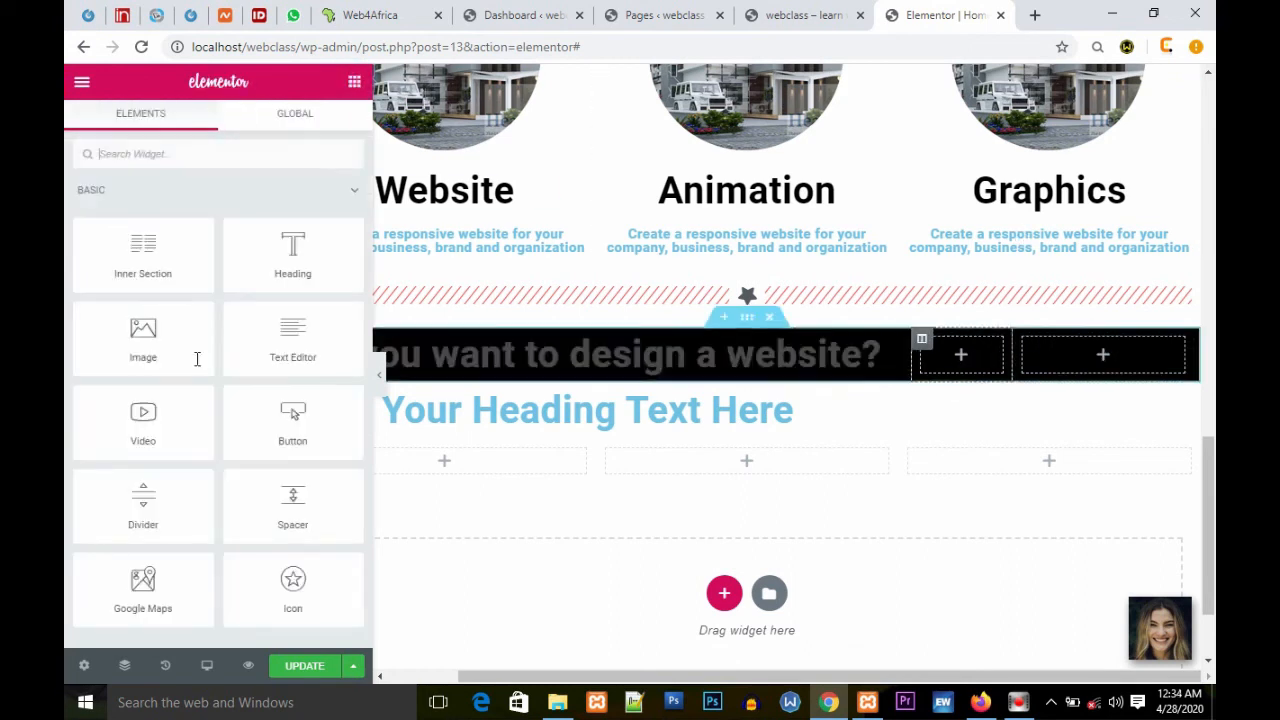
{"action": "left_click_drag", "start_coordinate": [298, 425], "coordinate": [1110, 366]}
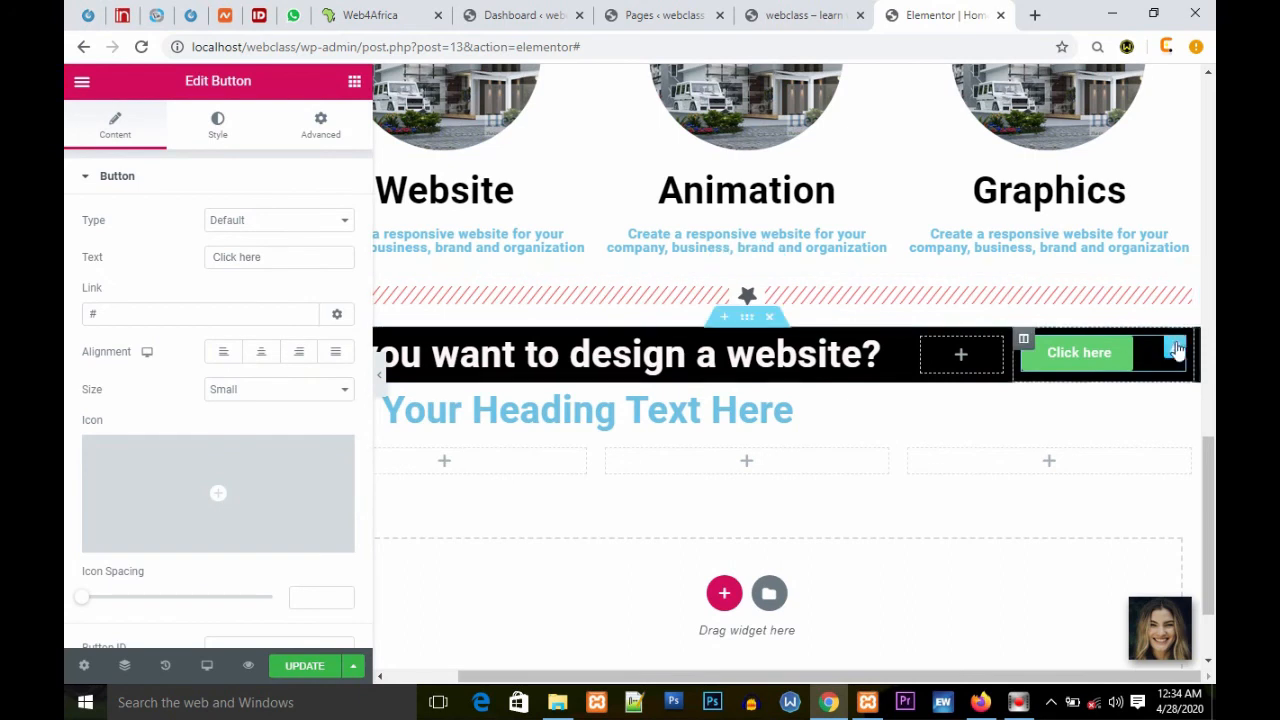
Step: Centre the button and change its text to "Get a Quote"
{"action": "left_click", "coordinate": [260, 355]}
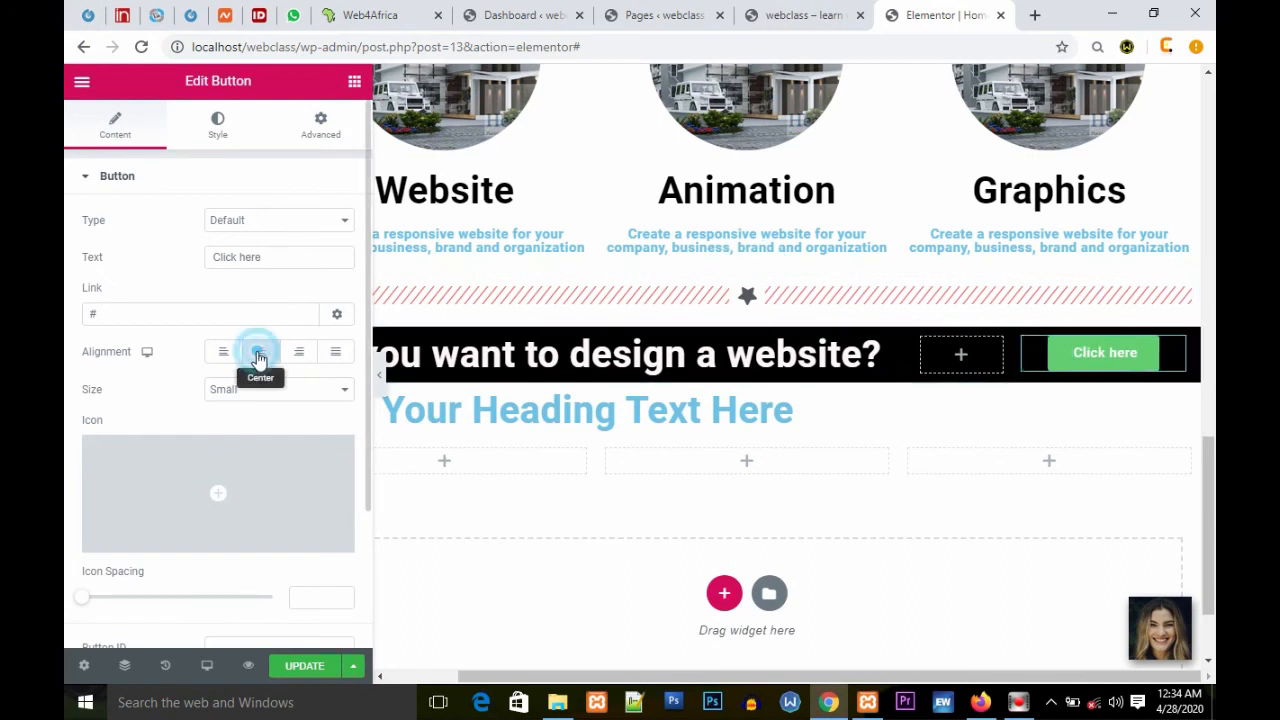
{"action": "left_click", "coordinate": [298, 260]}
{"action": "left_click_drag", "start_coordinate": [298, 260], "coordinate": [171, 271]}
{"action": "mouse_move", "coordinate": [190, 525]}
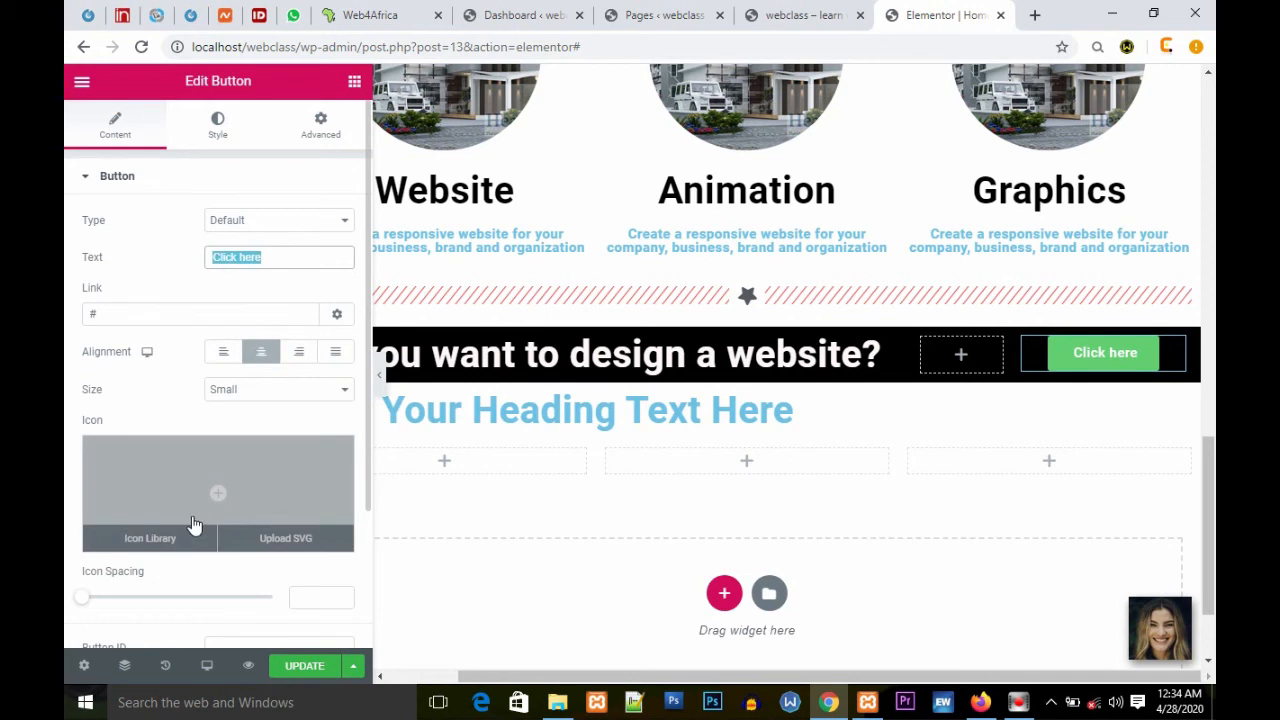
{"action": "type", "text": "Get a Quote"}
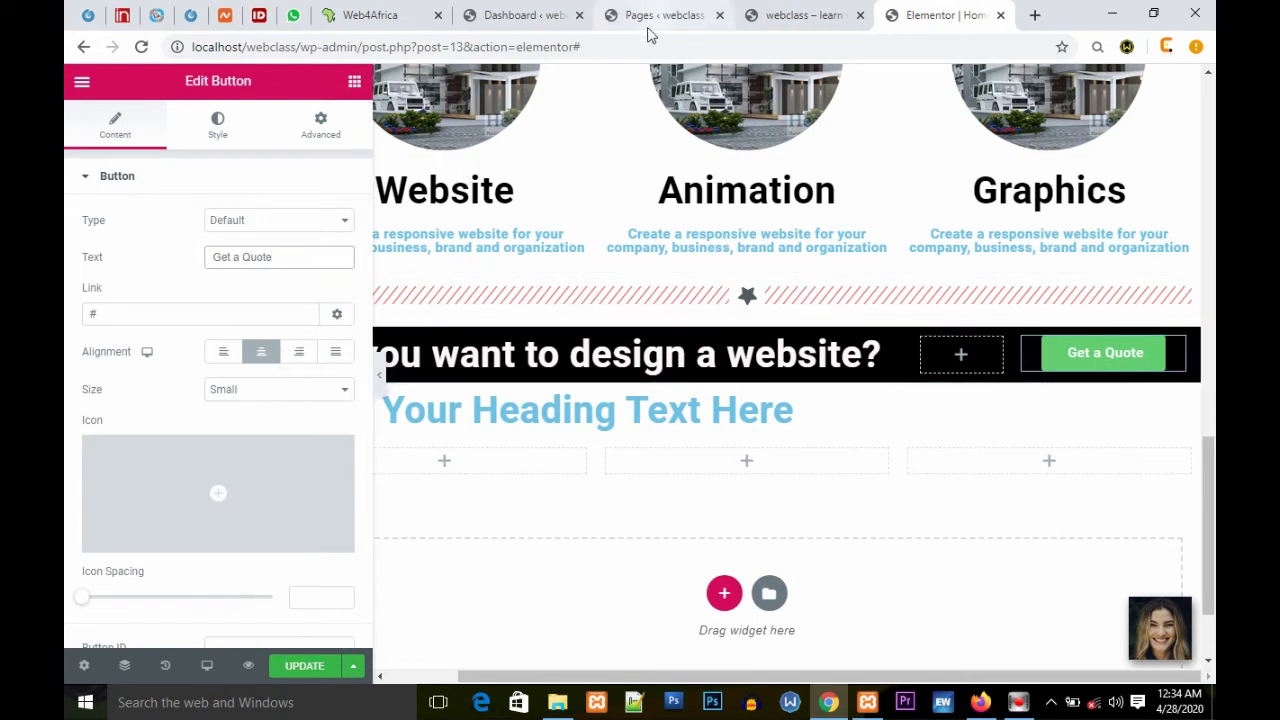
Step: Copy the Contact menu item's link address from the live site tab and return to the editor
{"action": "scroll", "coordinate": [1065, 180], "scroll_direction": "up", "scroll_amount": 5}
{"action": "scroll", "coordinate": [1065, 180], "scroll_direction": "down", "scroll_amount": 6}
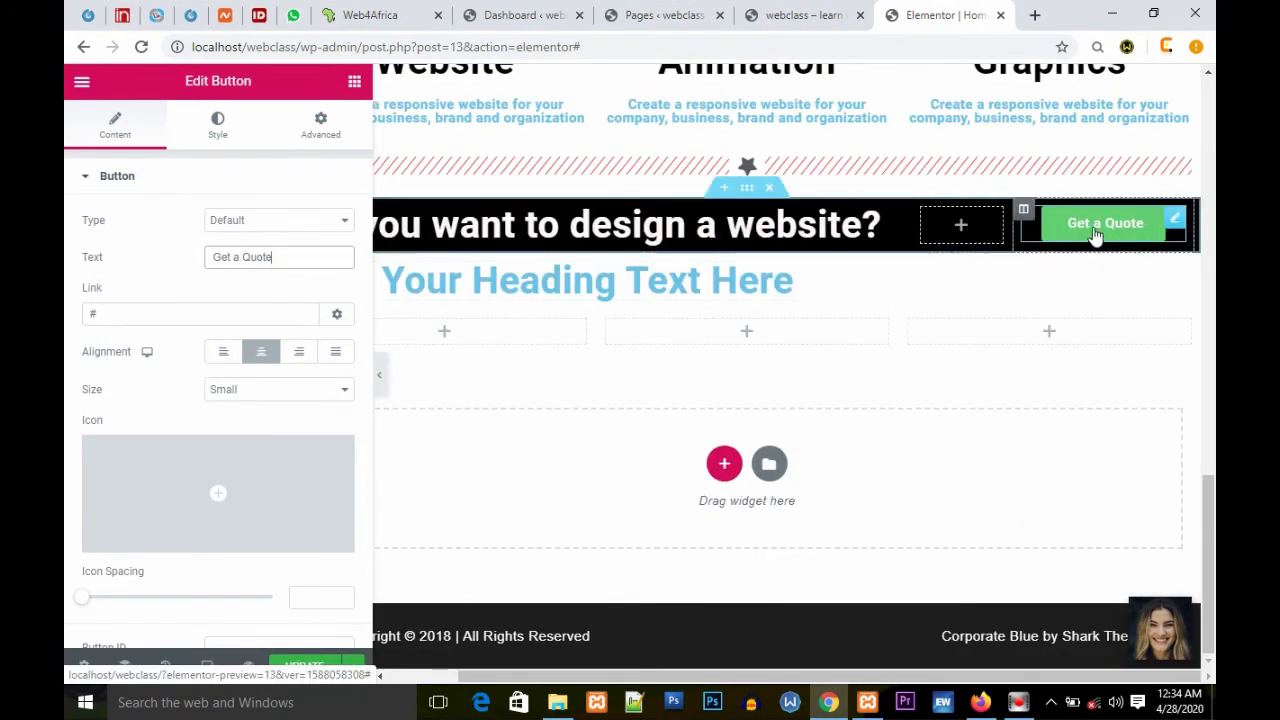
{"action": "left_click", "coordinate": [800, 15]}
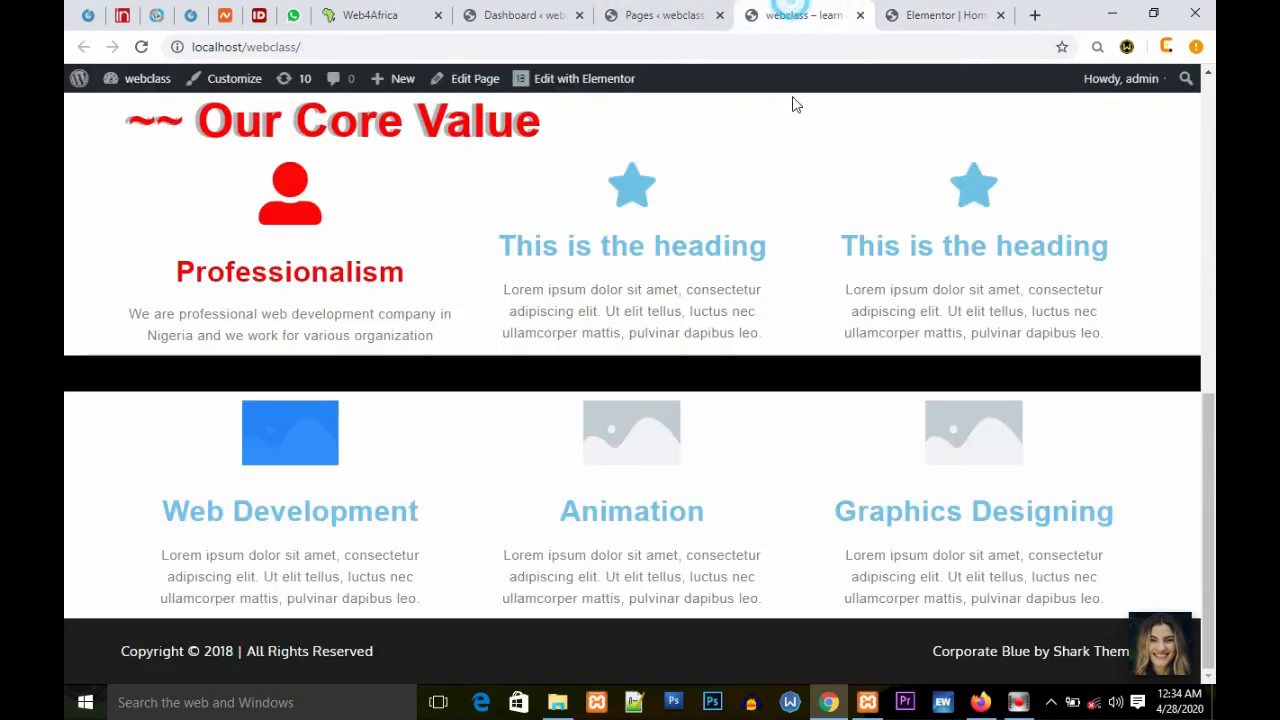
{"action": "scroll", "coordinate": [775, 125], "scroll_direction": "up", "scroll_amount": 7}
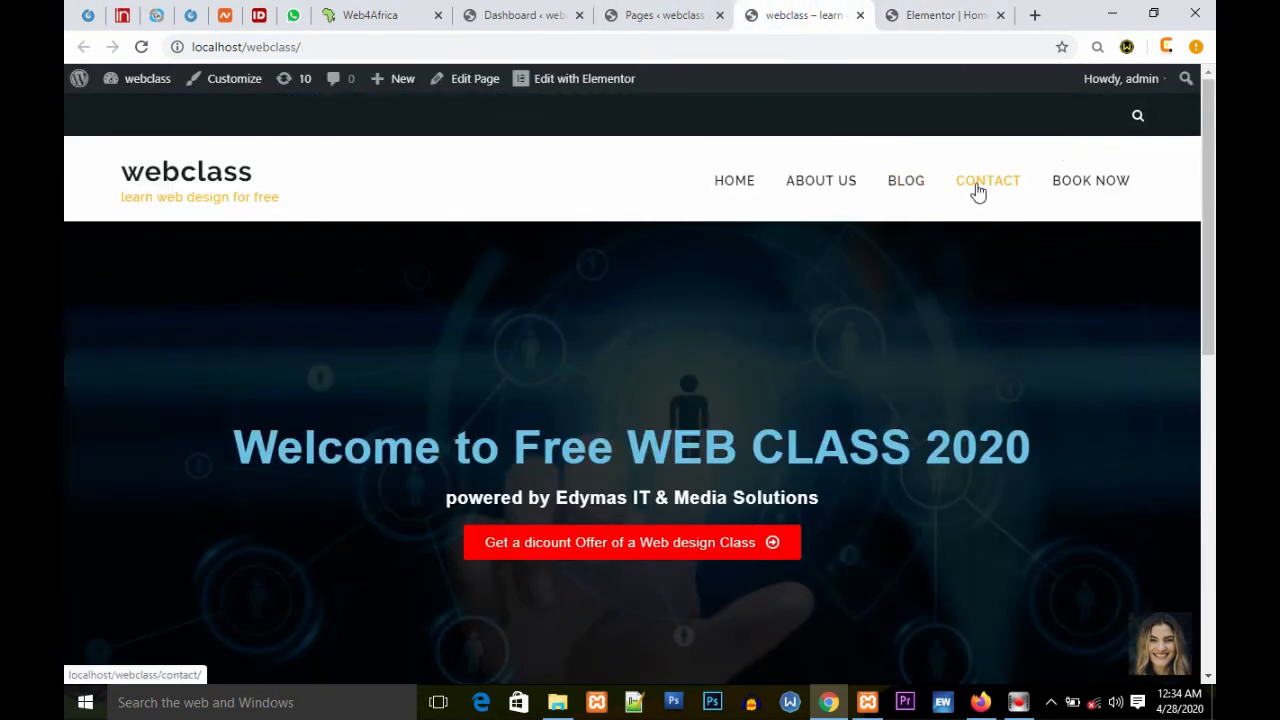
{"action": "right_click", "coordinate": [978, 190]}
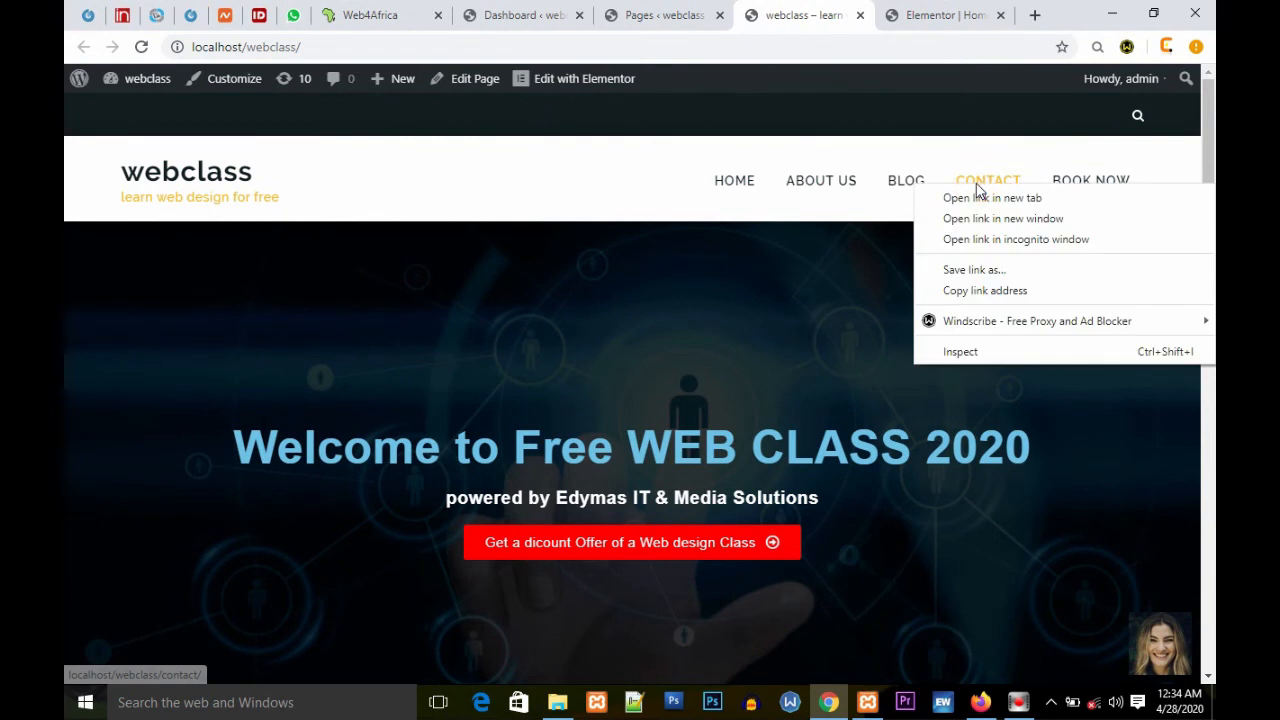
{"action": "left_click", "coordinate": [978, 290]}
{"action": "left_click", "coordinate": [966, 15]}
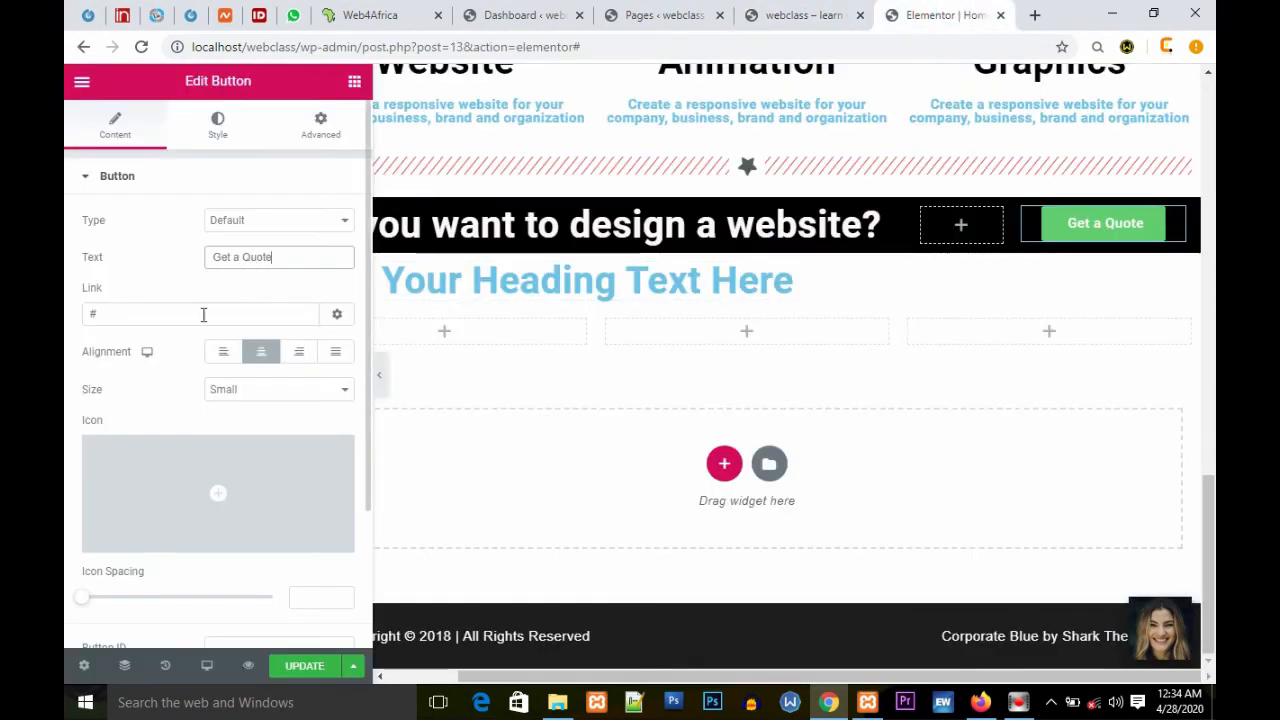
{"action": "left_click", "coordinate": [124, 316]}
{"action": "key", "text": "BackSpace"}
{"action": "key", "text": "ctrl+v"}
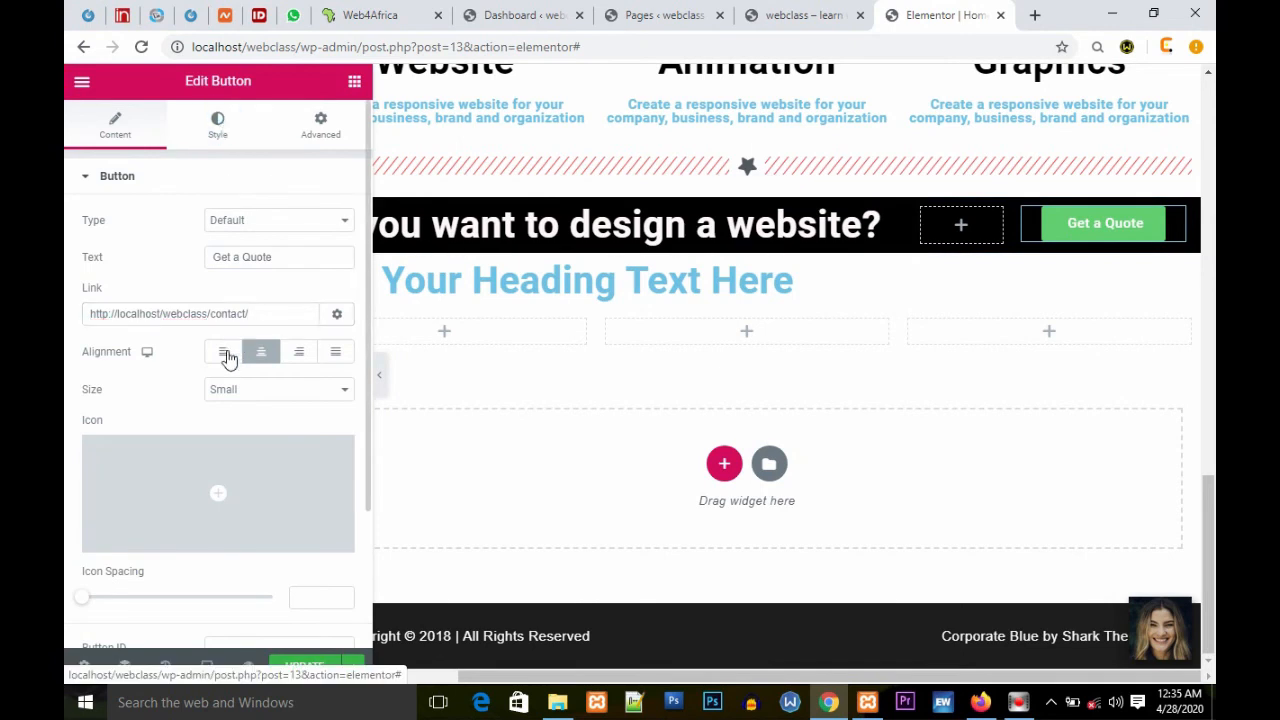
Step: Set the button's background colour to red #FF0000
{"action": "left_click", "coordinate": [217, 125]}
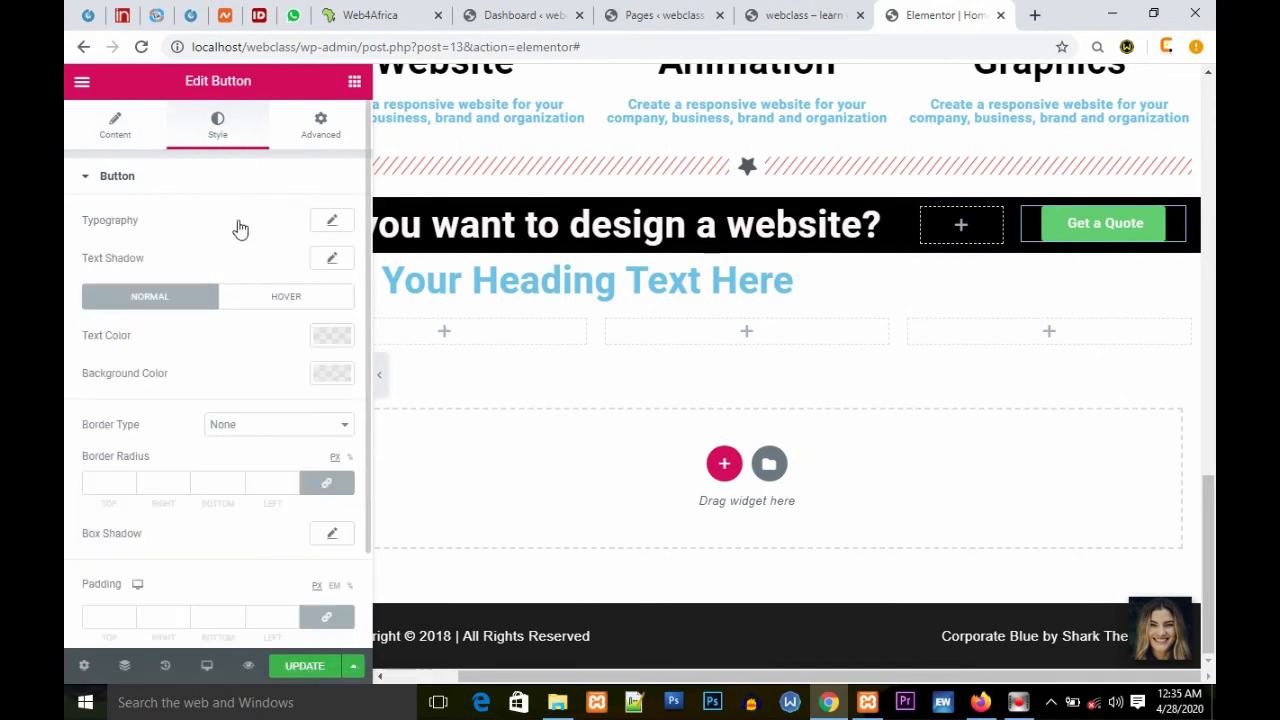
{"action": "scroll", "coordinate": [136, 528], "scroll_direction": "down", "scroll_amount": 1}
{"action": "scroll", "coordinate": [150, 470], "scroll_direction": "up", "scroll_amount": 1}
{"action": "left_click", "coordinate": [331, 224]}
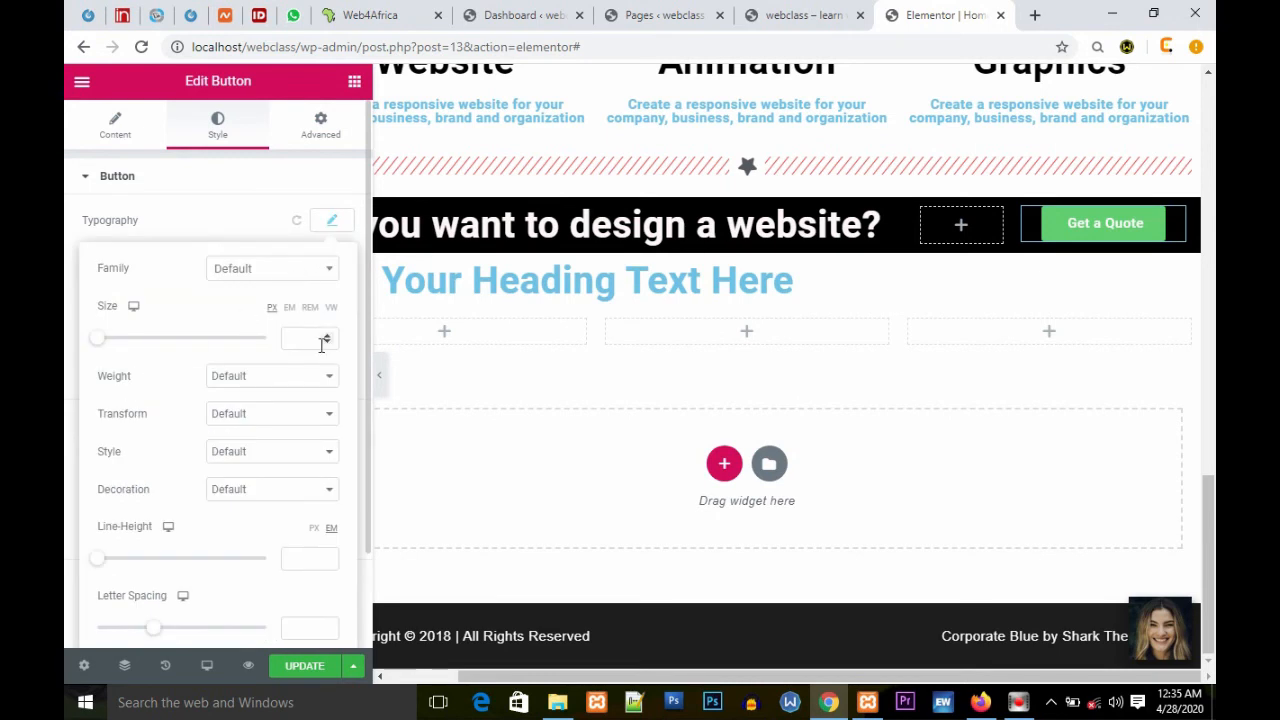
{"action": "left_click", "coordinate": [255, 221]}
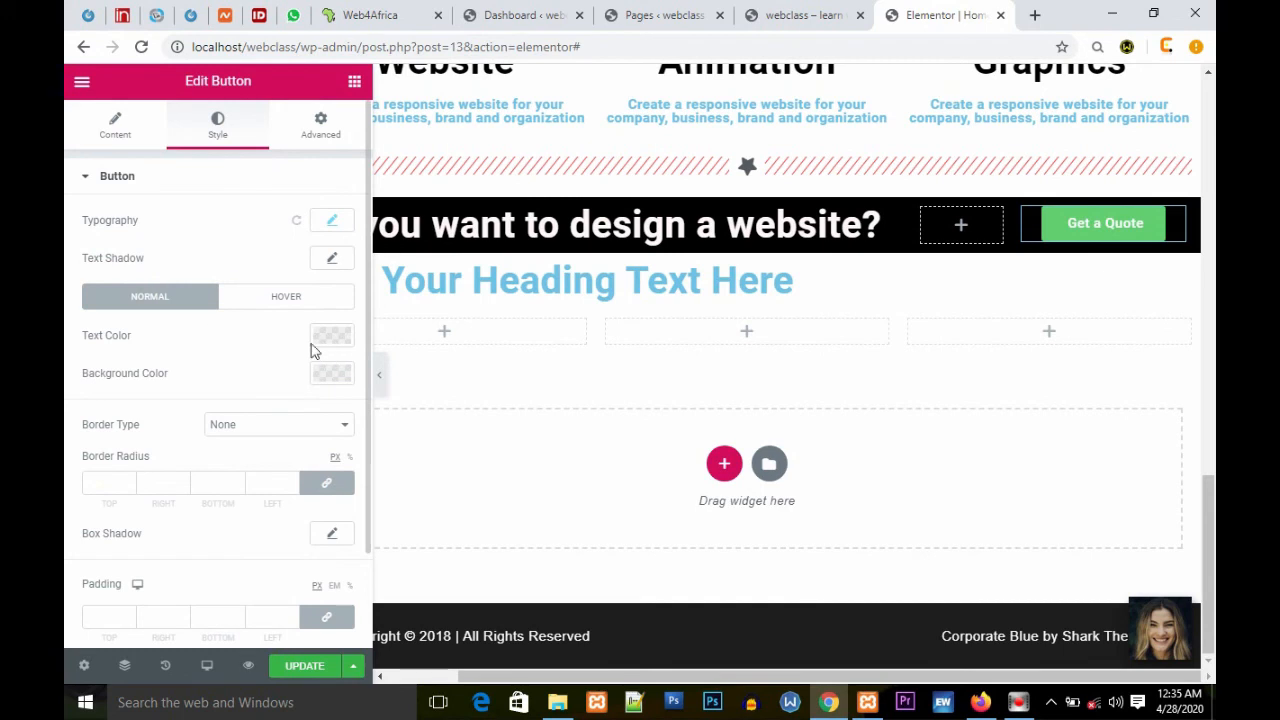
{"action": "left_click", "coordinate": [331, 380]}
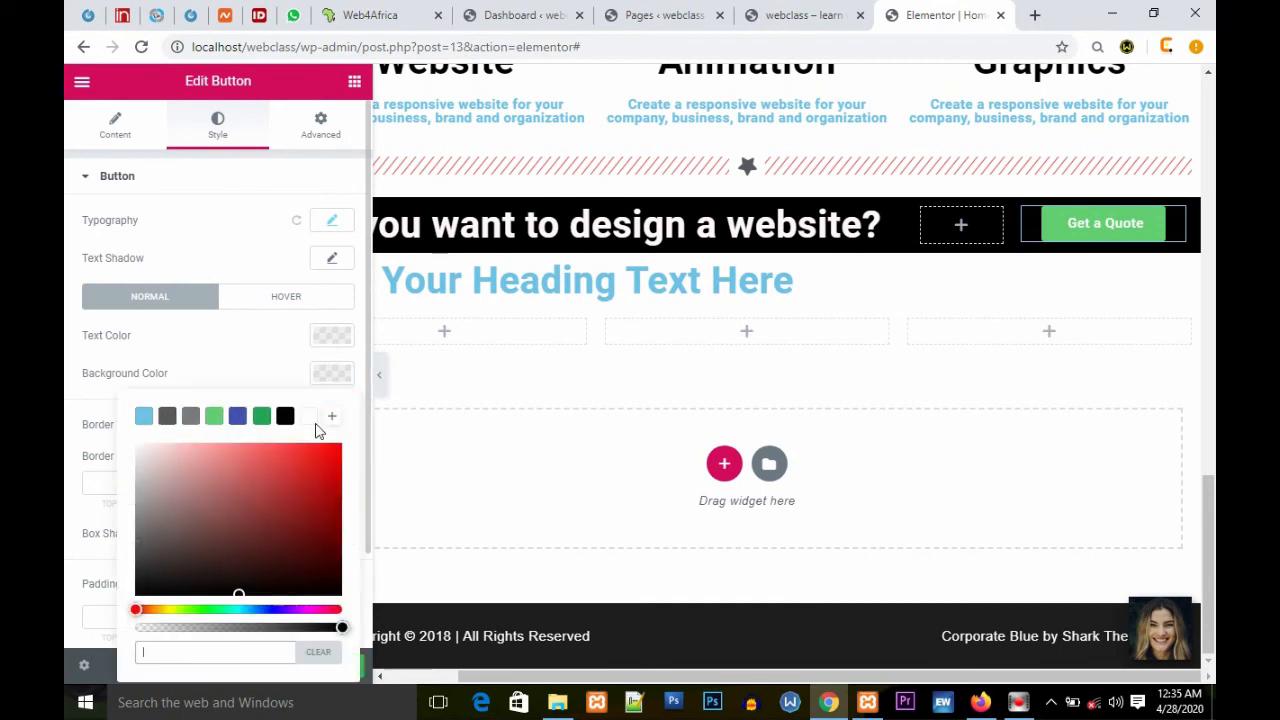
{"action": "left_click", "coordinate": [332, 464]}
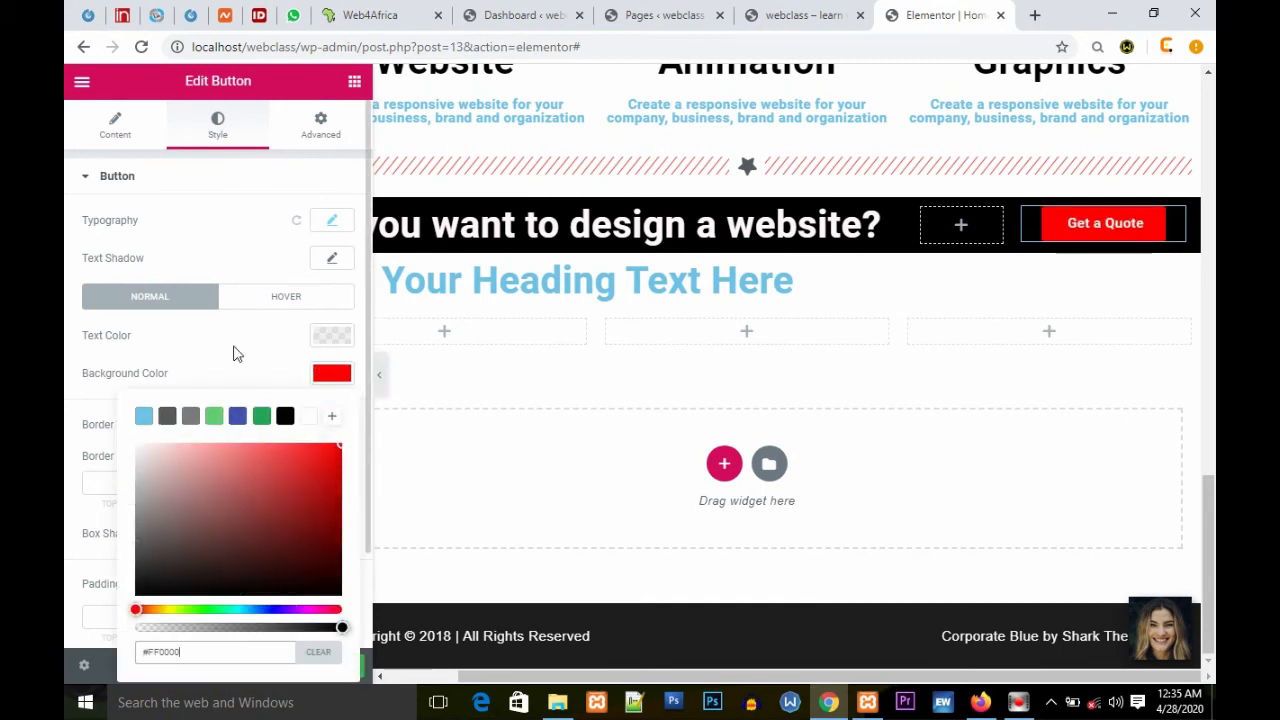
{"action": "left_click", "coordinate": [233, 345]}
{"action": "left_click", "coordinate": [334, 337]}
{"action": "left_click", "coordinate": [245, 342]}
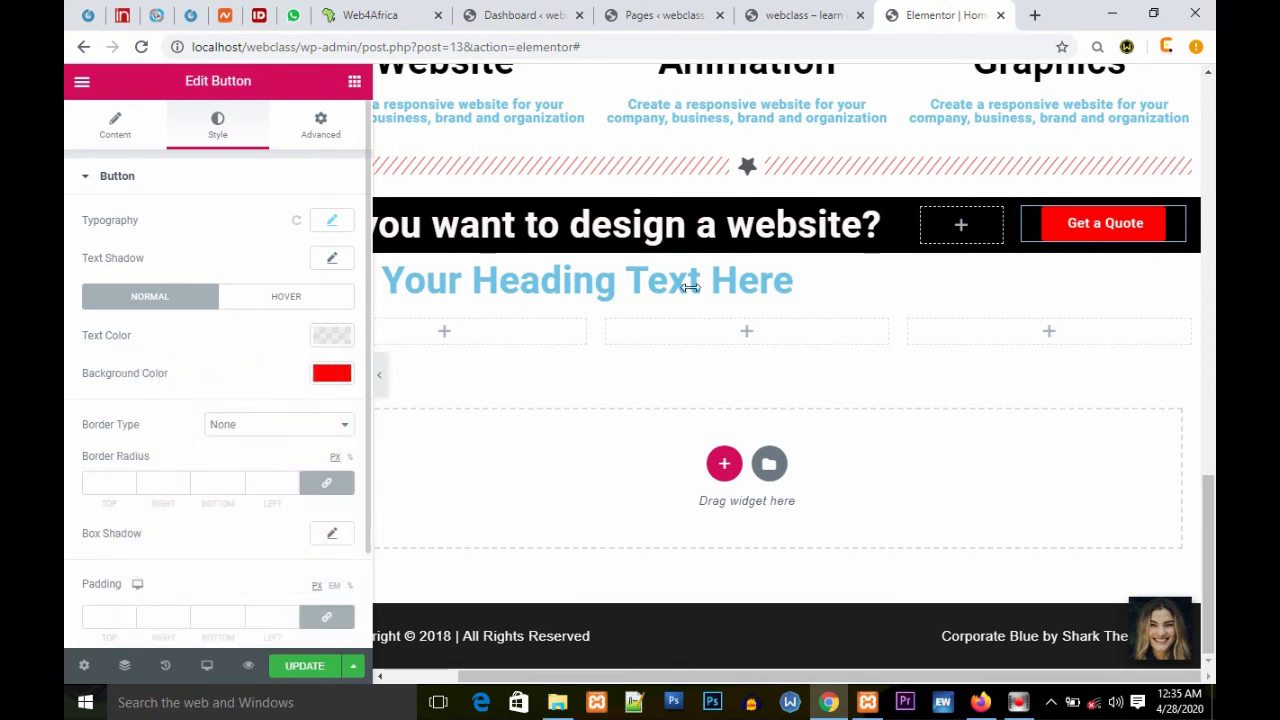
Step: Set the button's hover state to red text colour and a white background colour
{"action": "left_click", "coordinate": [300, 297]}
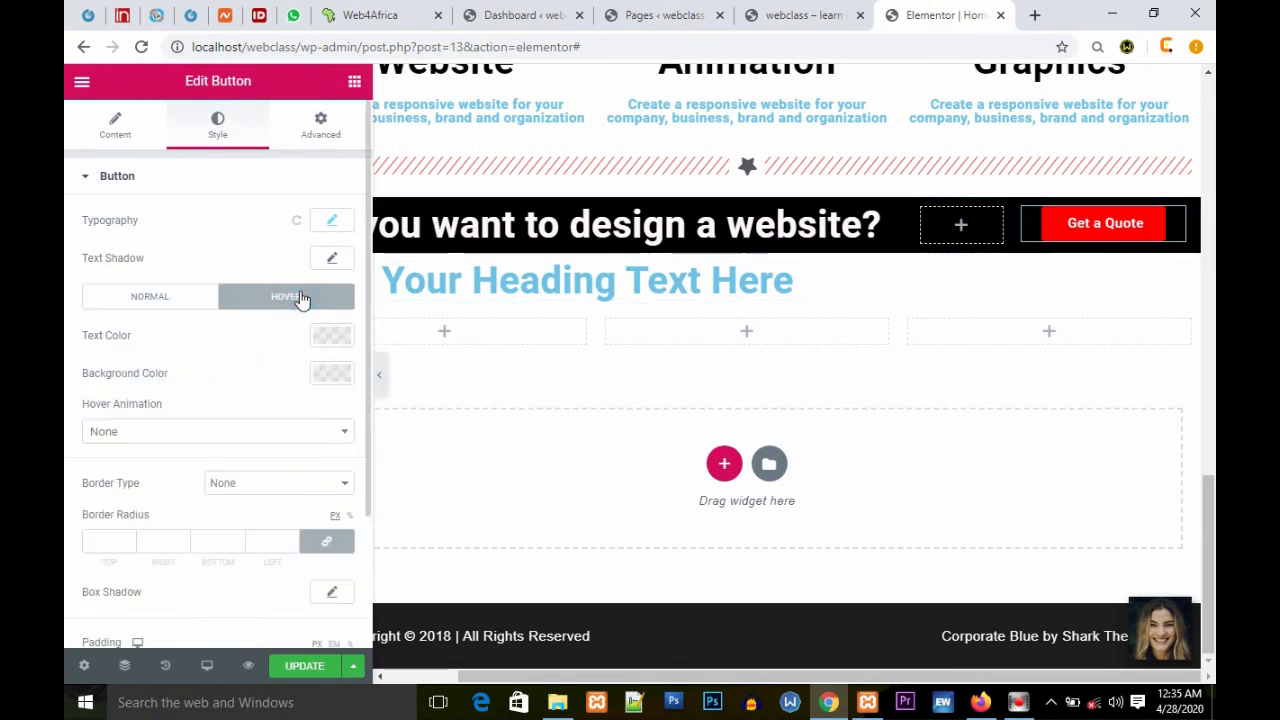
{"action": "left_click", "coordinate": [330, 384]}
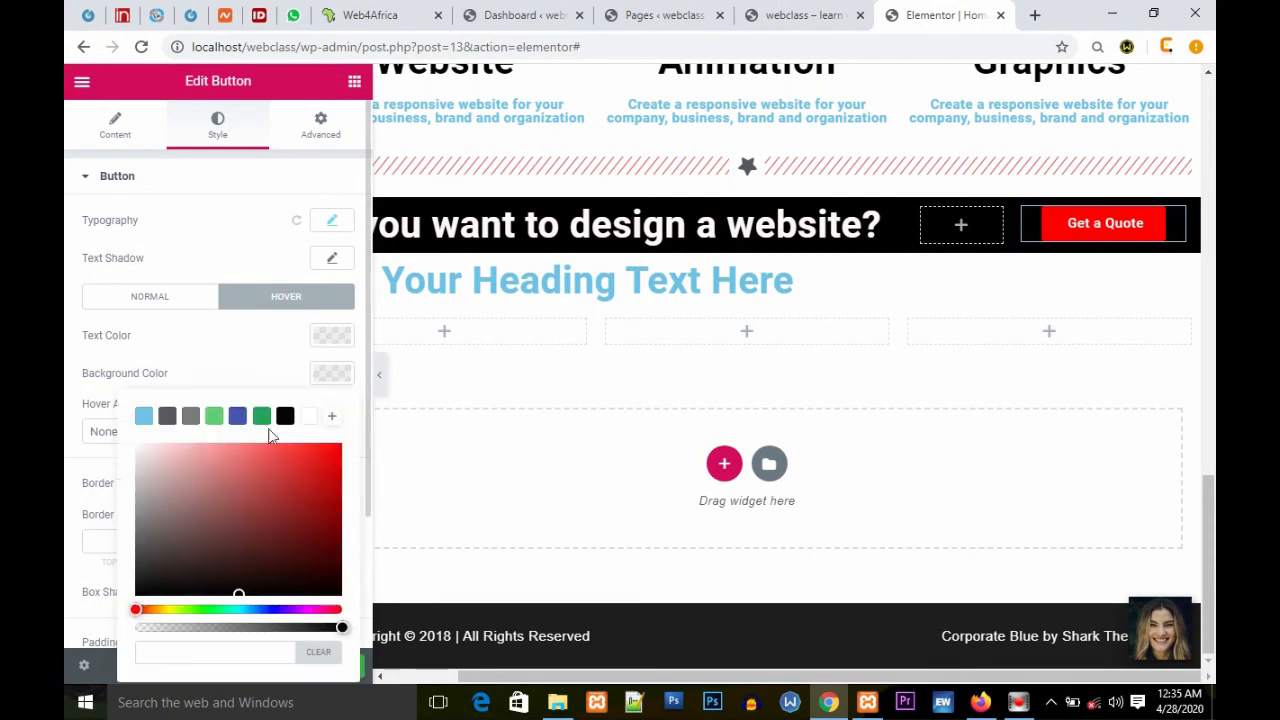
{"action": "left_click", "coordinate": [134, 445]}
{"action": "left_click", "coordinate": [195, 352]}
{"action": "left_click", "coordinate": [347, 341]}
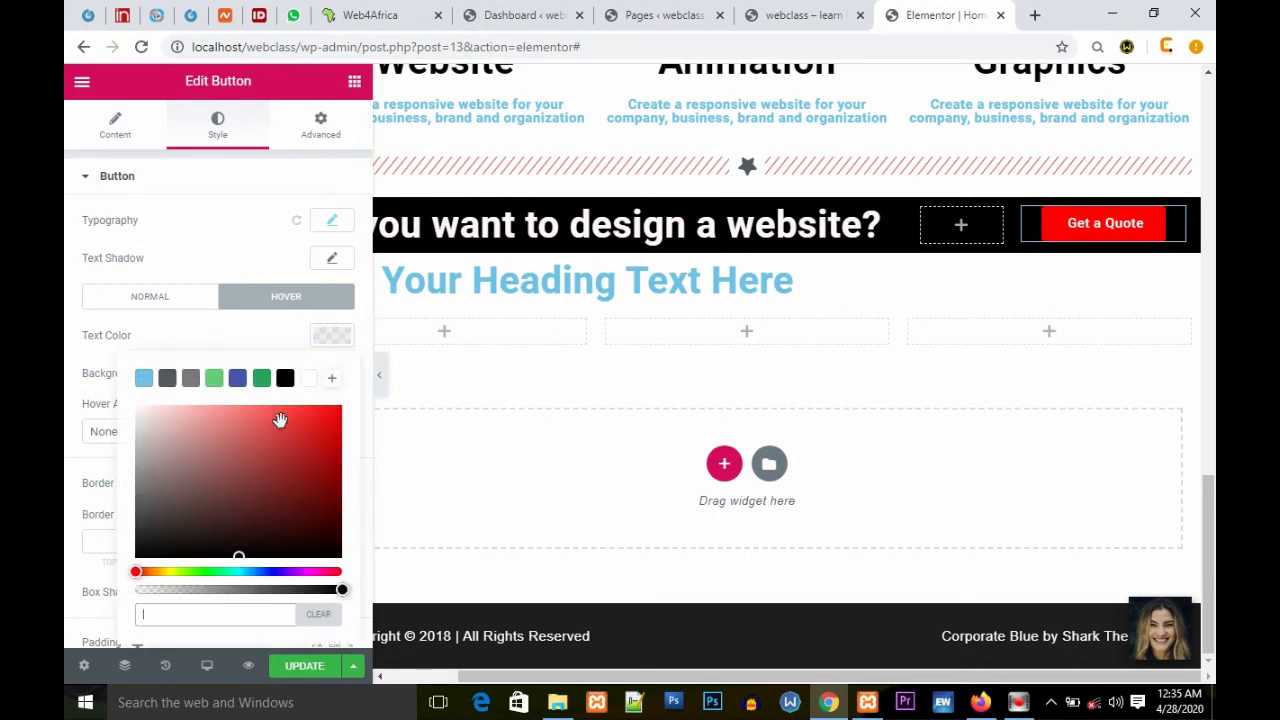
{"action": "left_click", "coordinate": [339, 409]}
{"action": "left_click", "coordinate": [229, 330]}
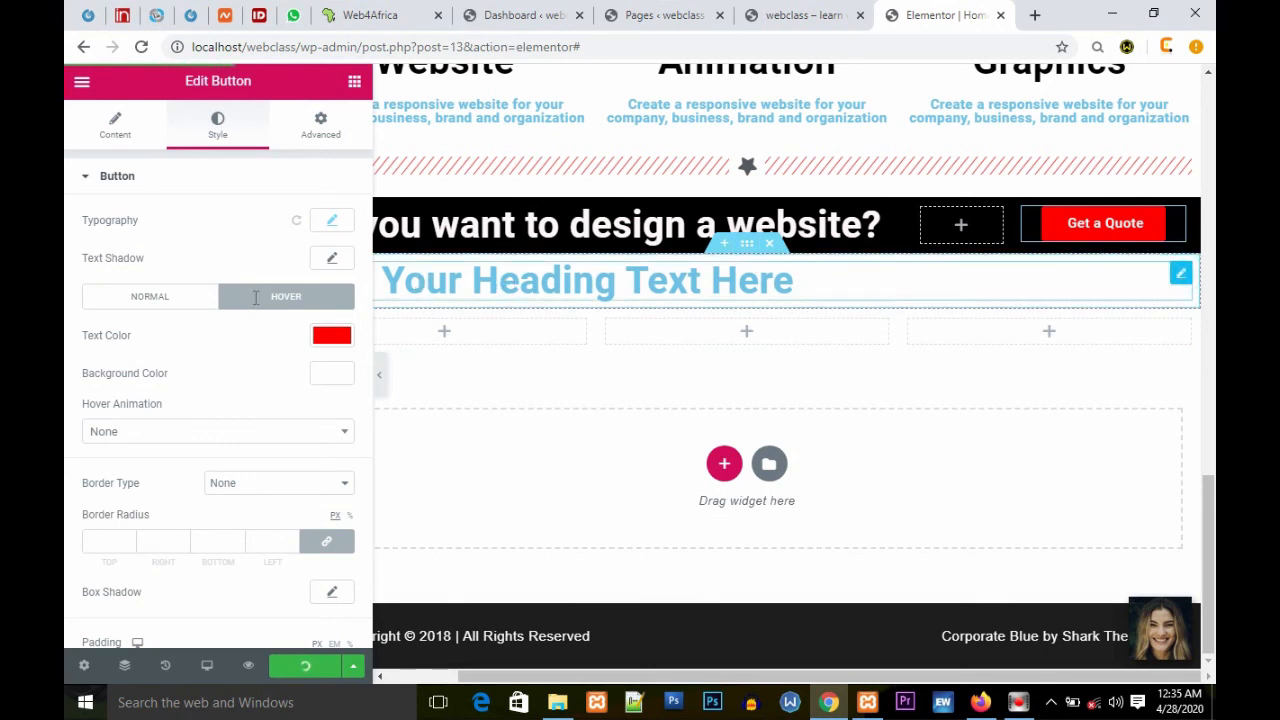
Step: Change the empty section's heading text to "What our clients says" and centre it
{"action": "triple_click", "coordinate": [271, 237]}
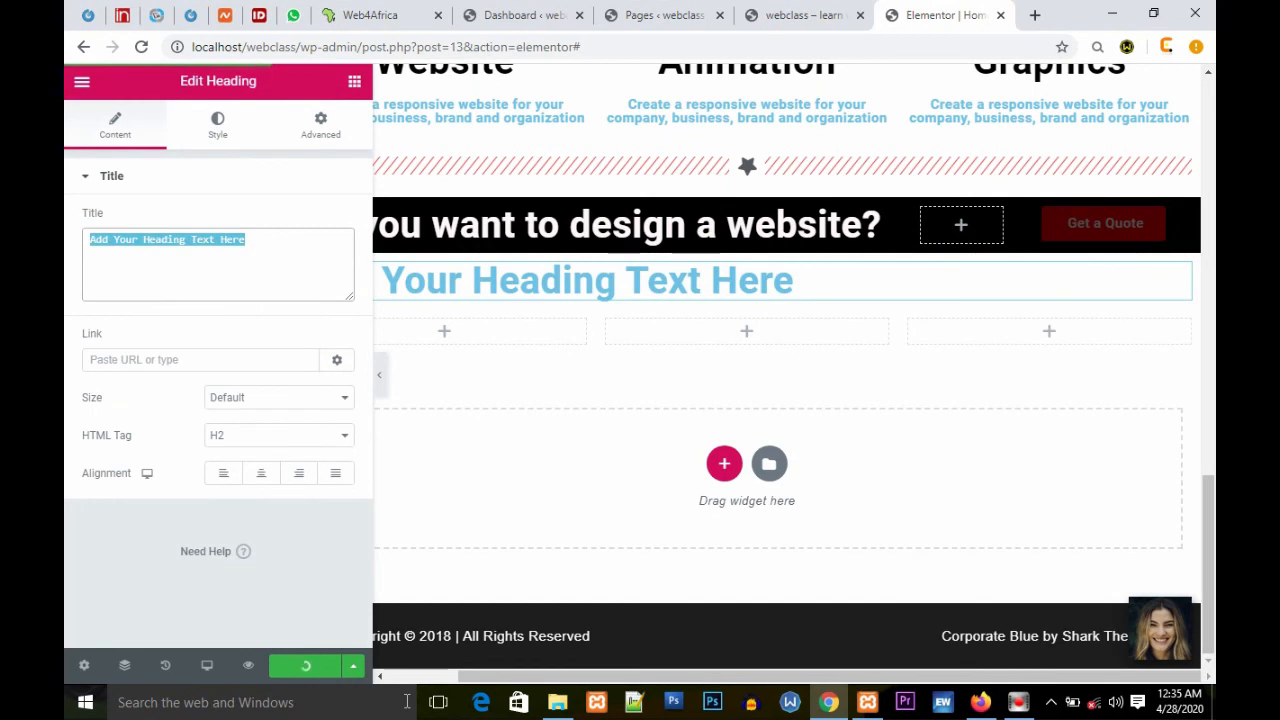
{"action": "type", "text": "What our clients says"}
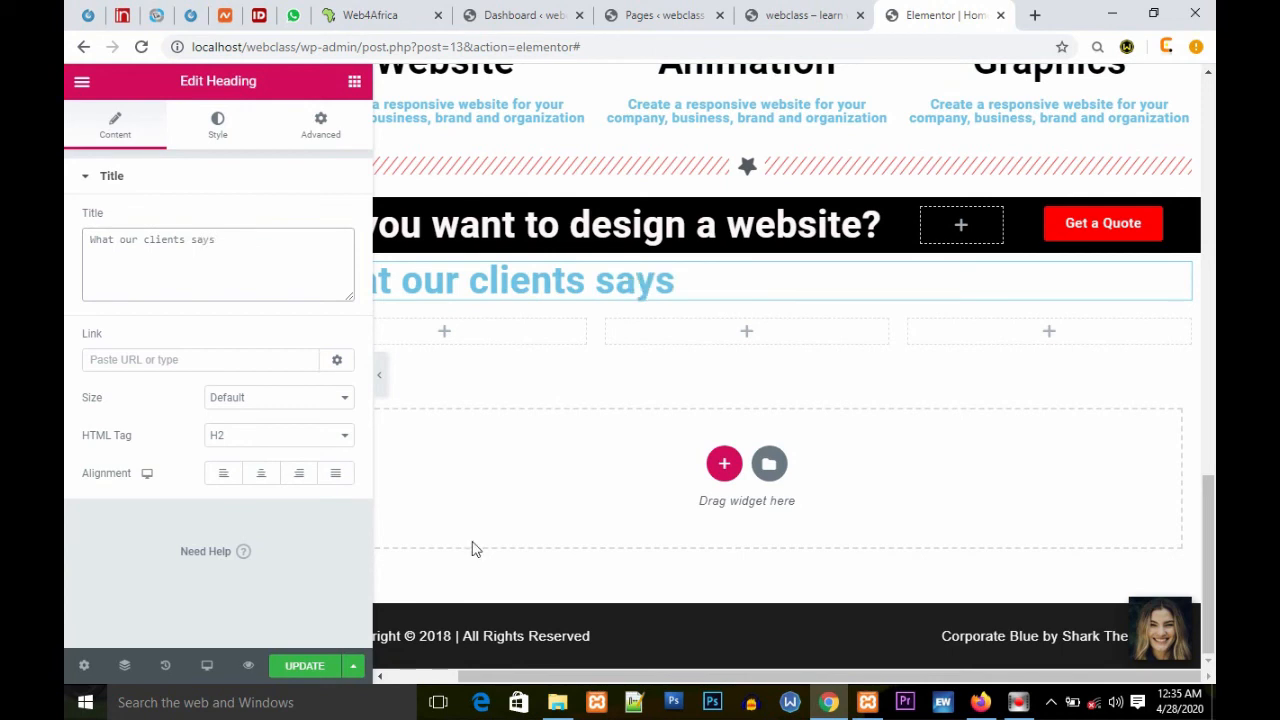
{"action": "left_click", "coordinate": [261, 473]}
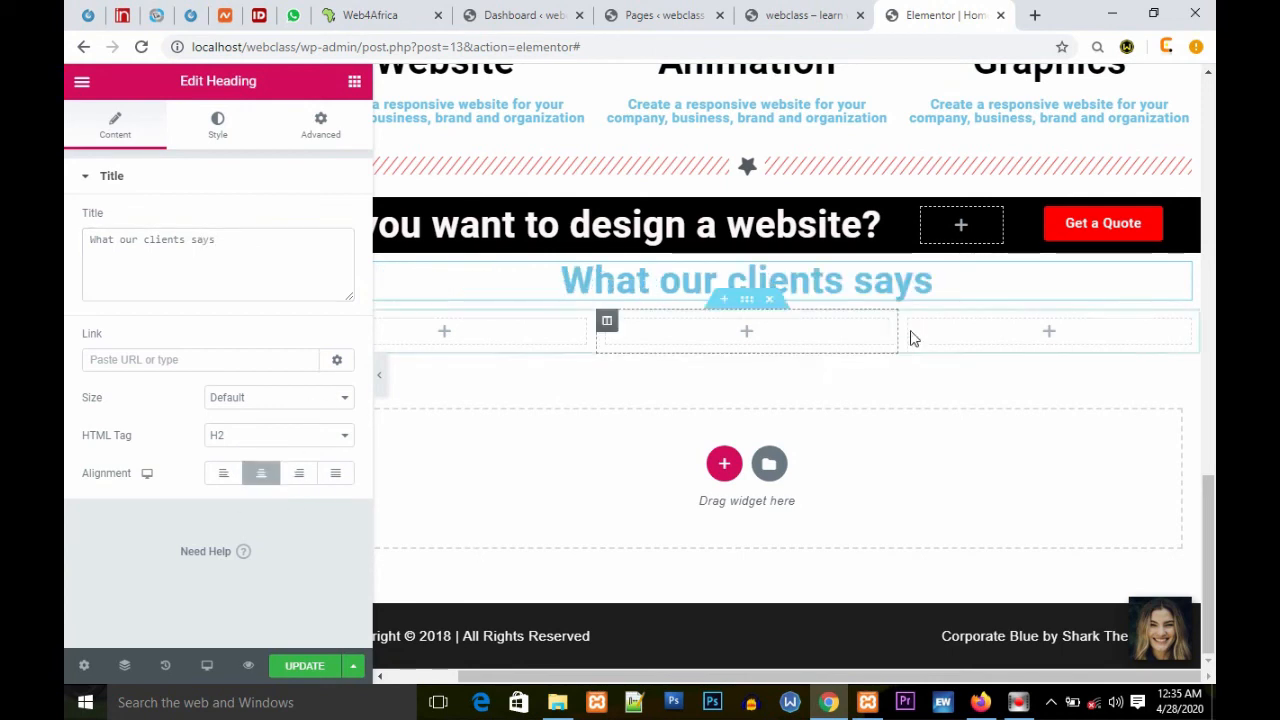
{"action": "left_click", "coordinate": [348, 441]}
{"action": "left_click", "coordinate": [257, 320]}
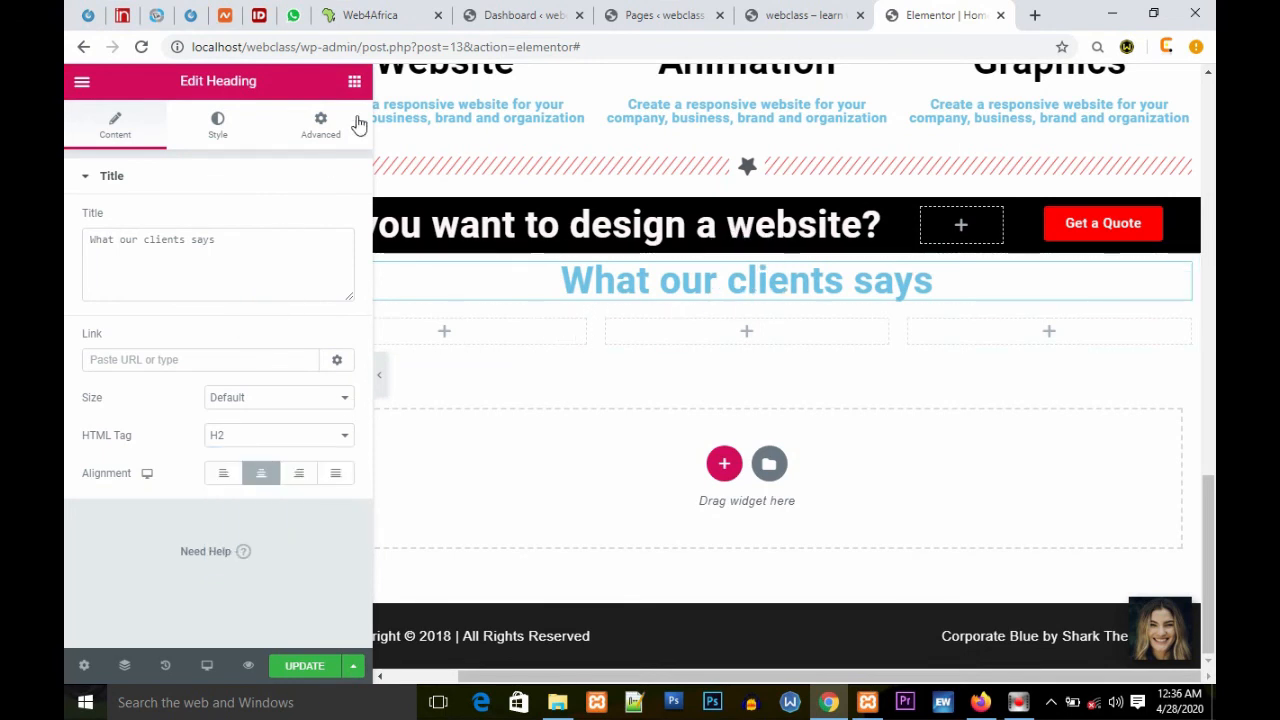
{"action": "left_click", "coordinate": [354, 81]}
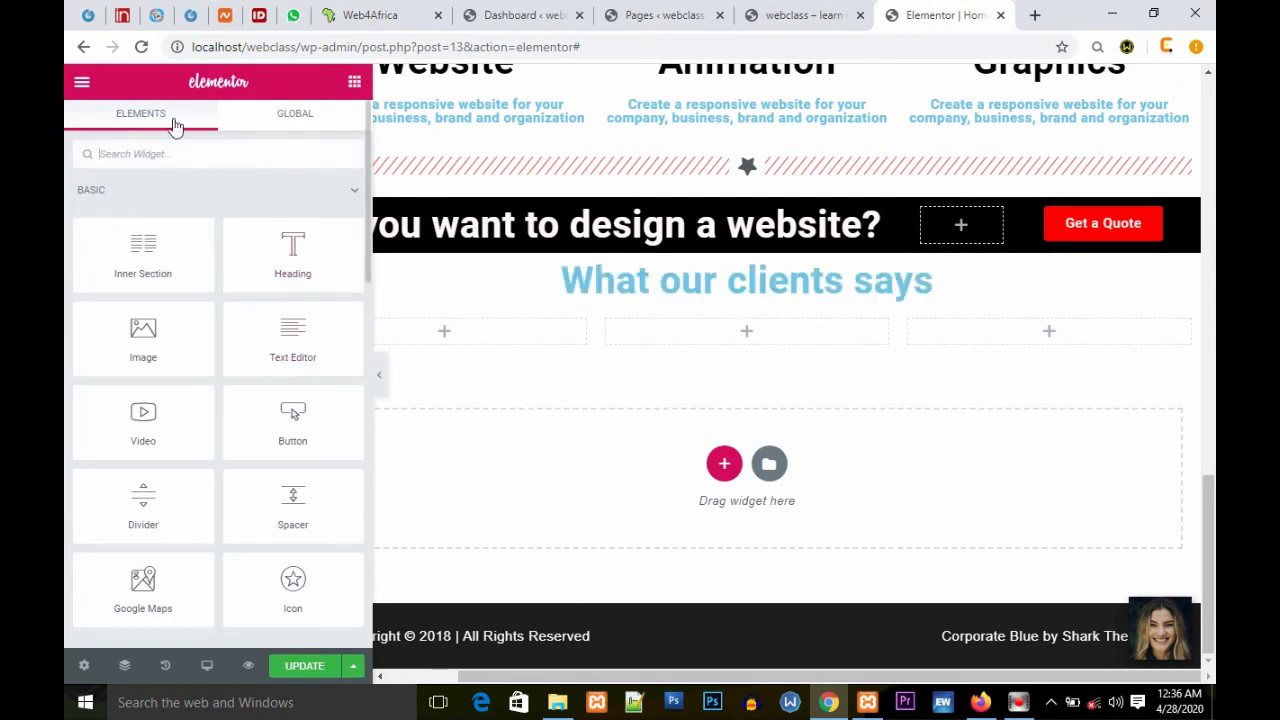
Step: Set the "What our clients says" heading's text colour to red
{"action": "mouse_move", "coordinate": [763, 272]}
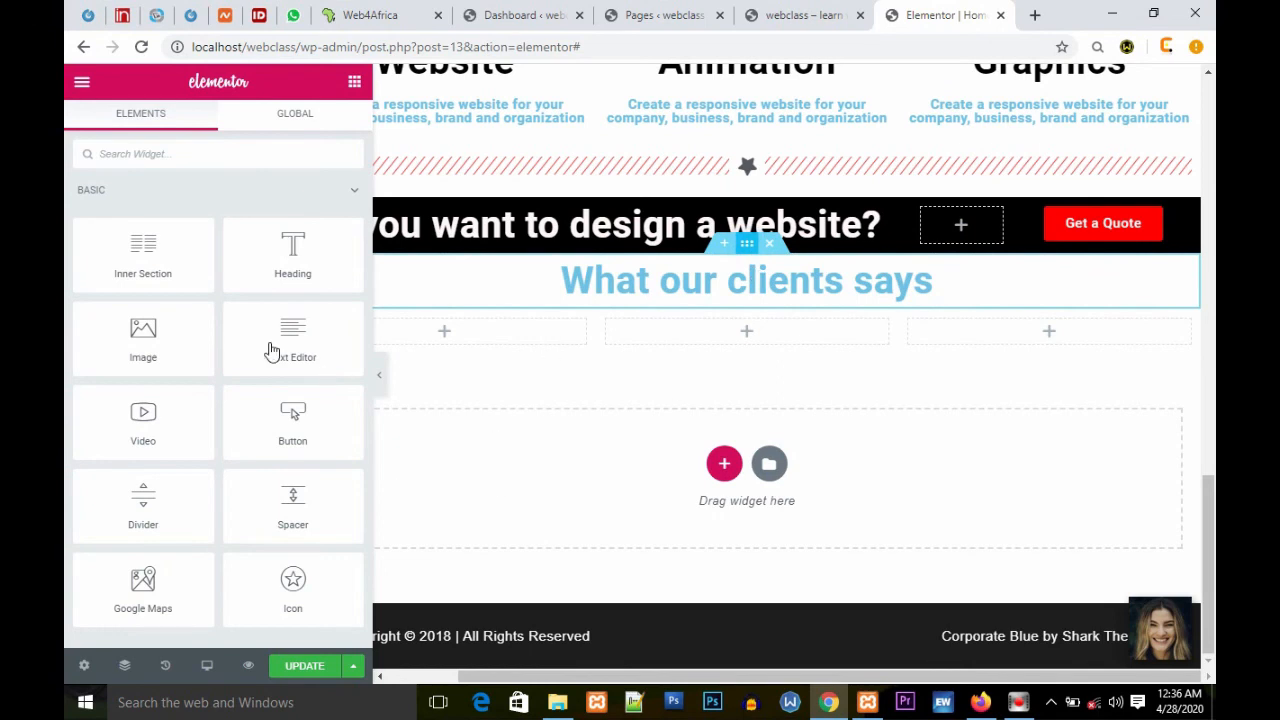
{"action": "left_click", "coordinate": [747, 243]}
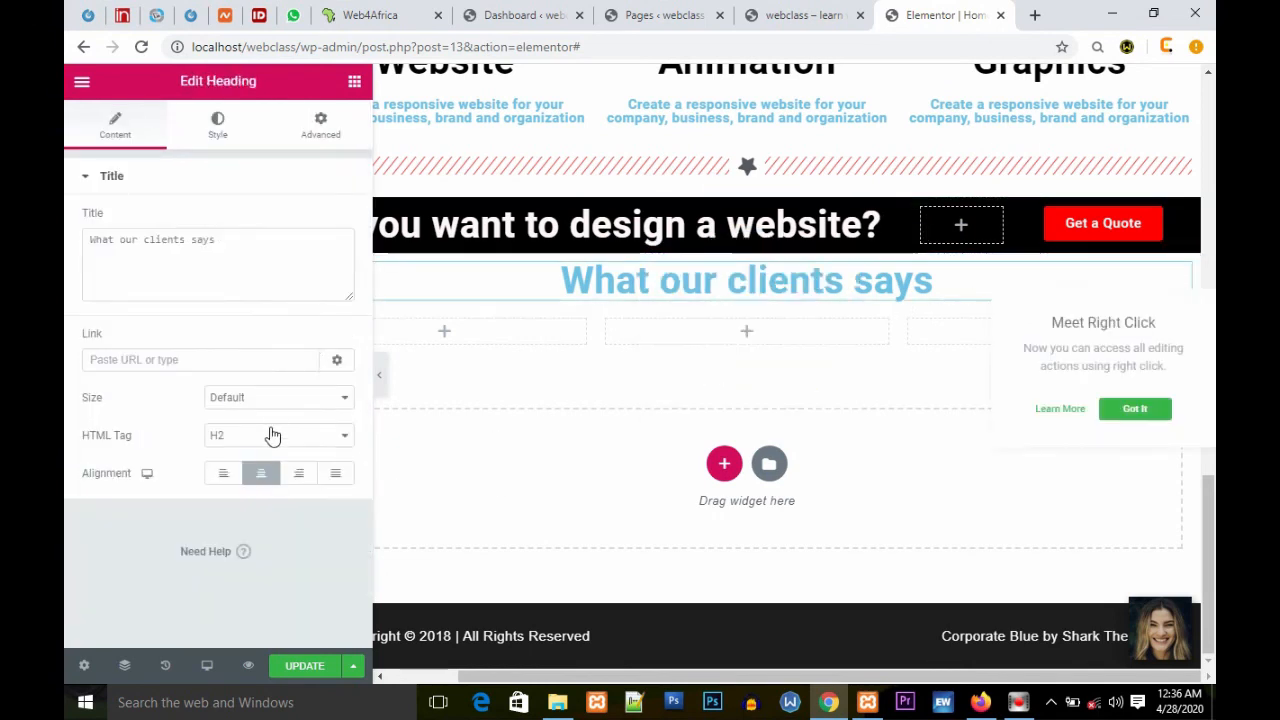
{"action": "left_click", "coordinate": [217, 125]}
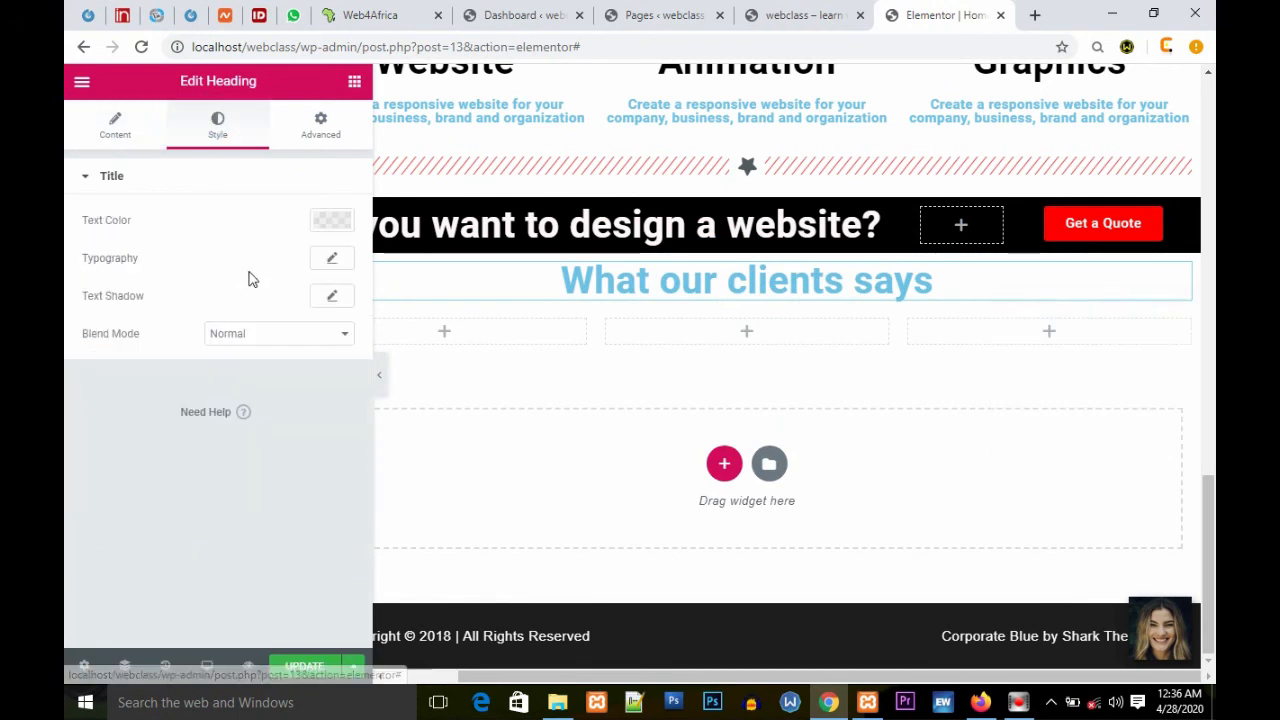
{"action": "left_click", "coordinate": [333, 221]}
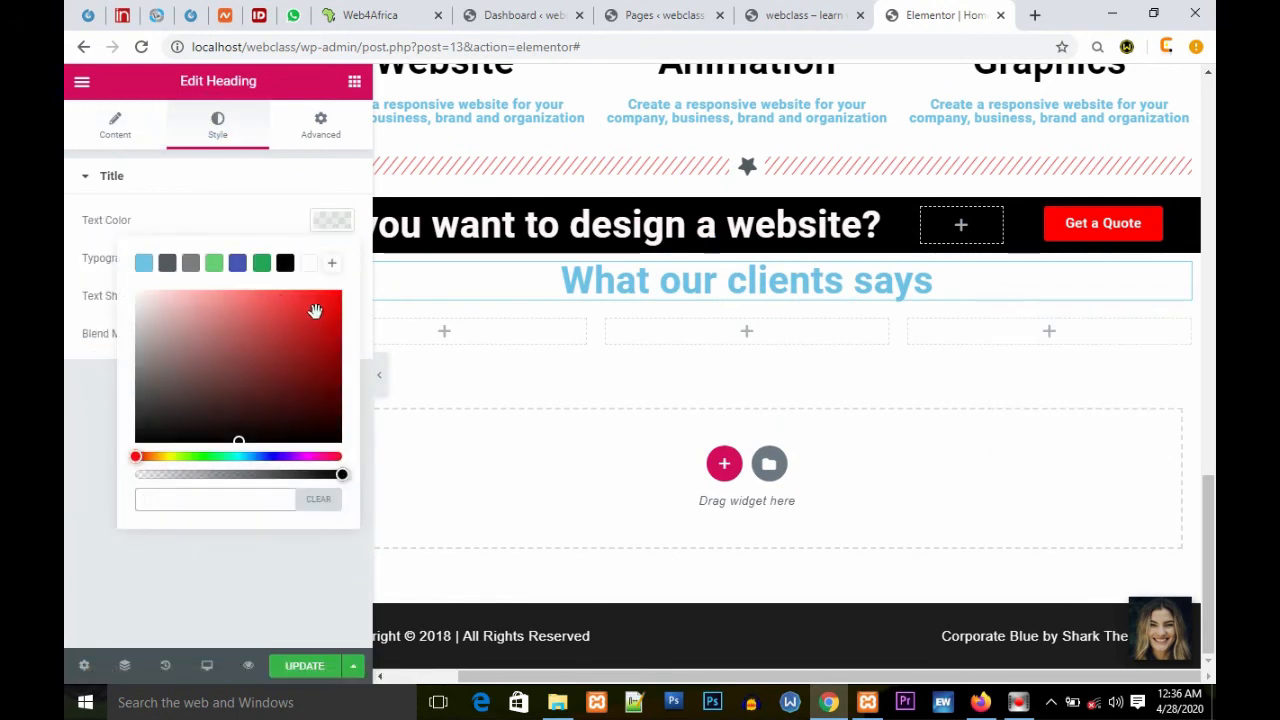
{"action": "left_click_drag", "start_coordinate": [312, 313], "coordinate": [367, 276]}
{"action": "left_click", "coordinate": [252, 206]}
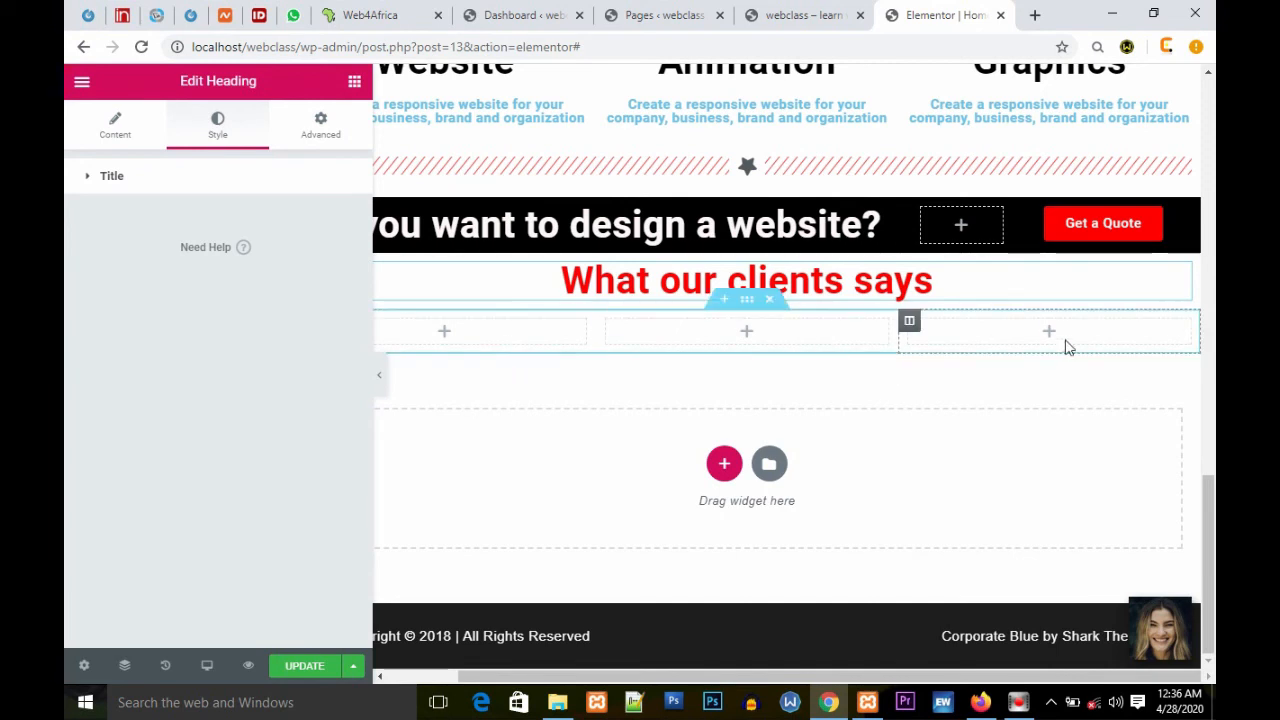
Step: Add a Text Editor widget to each of the three columns below the heading
{"action": "left_click", "coordinate": [355, 81]}
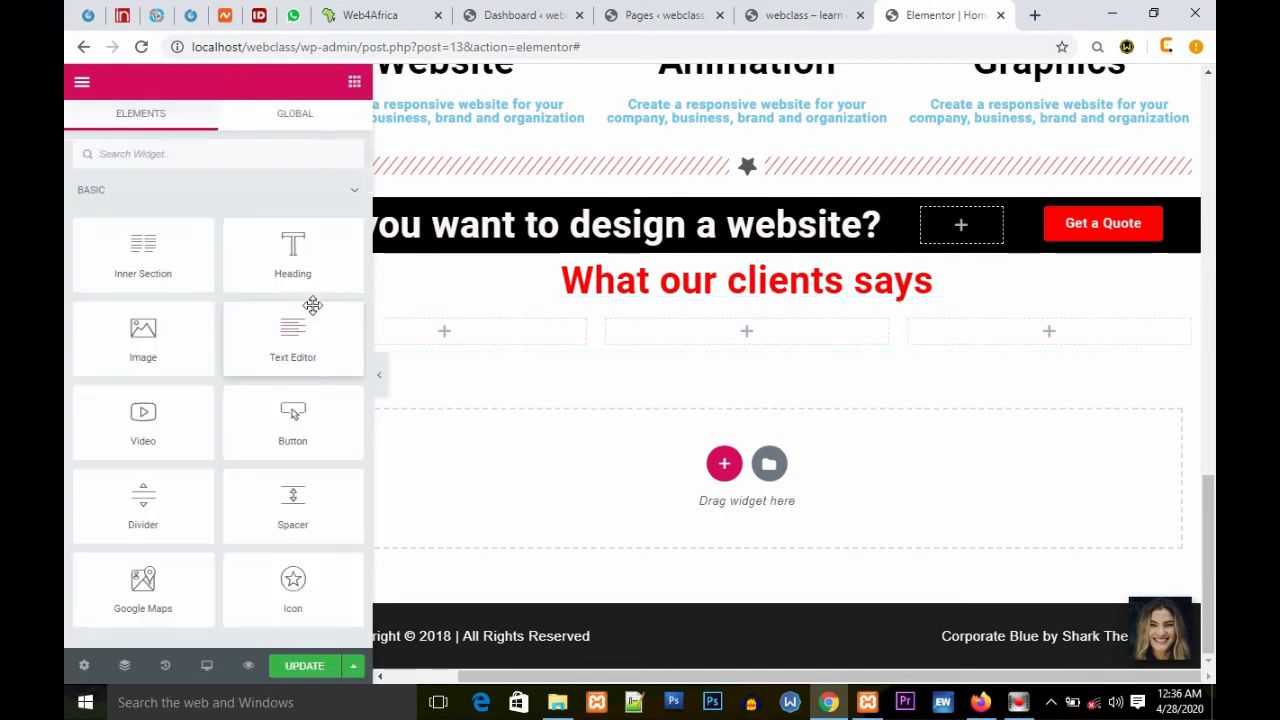
{"action": "left_click_drag", "start_coordinate": [297, 331], "coordinate": [465, 335]}
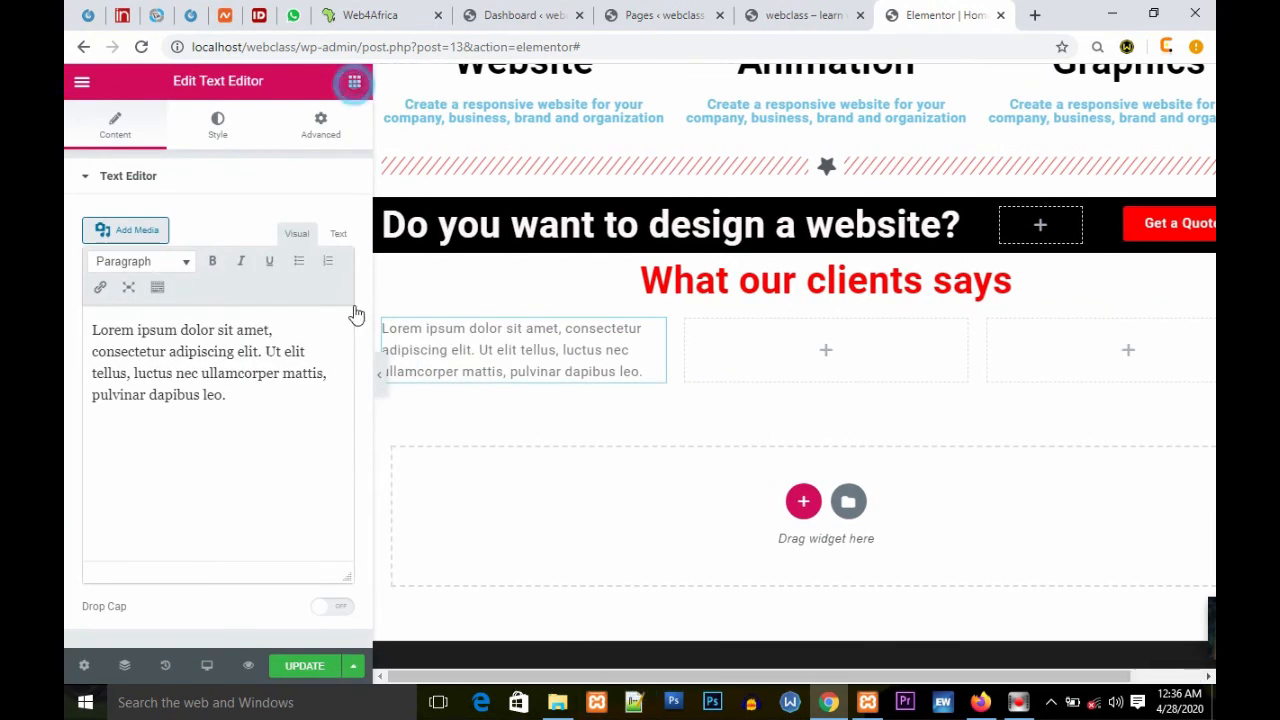
{"action": "left_click_drag", "start_coordinate": [290, 345], "coordinate": [829, 357]}
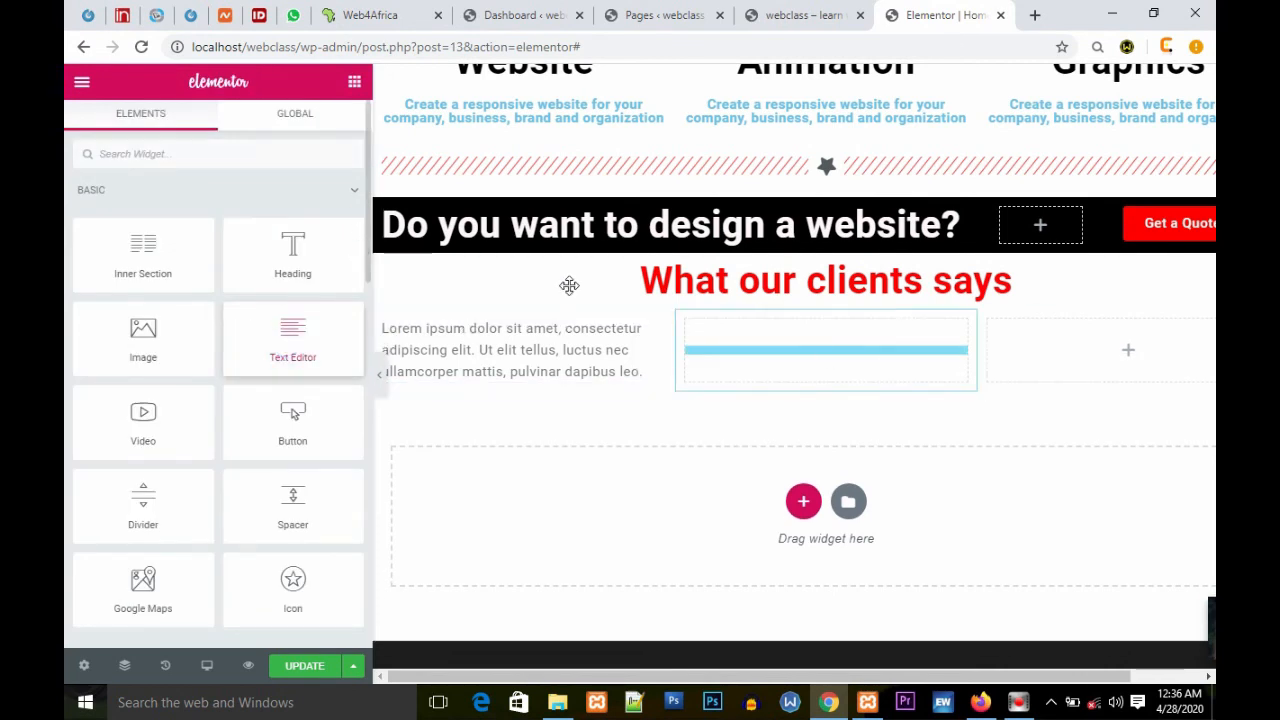
{"action": "left_click_drag", "start_coordinate": [829, 357], "coordinate": [826, 350]}
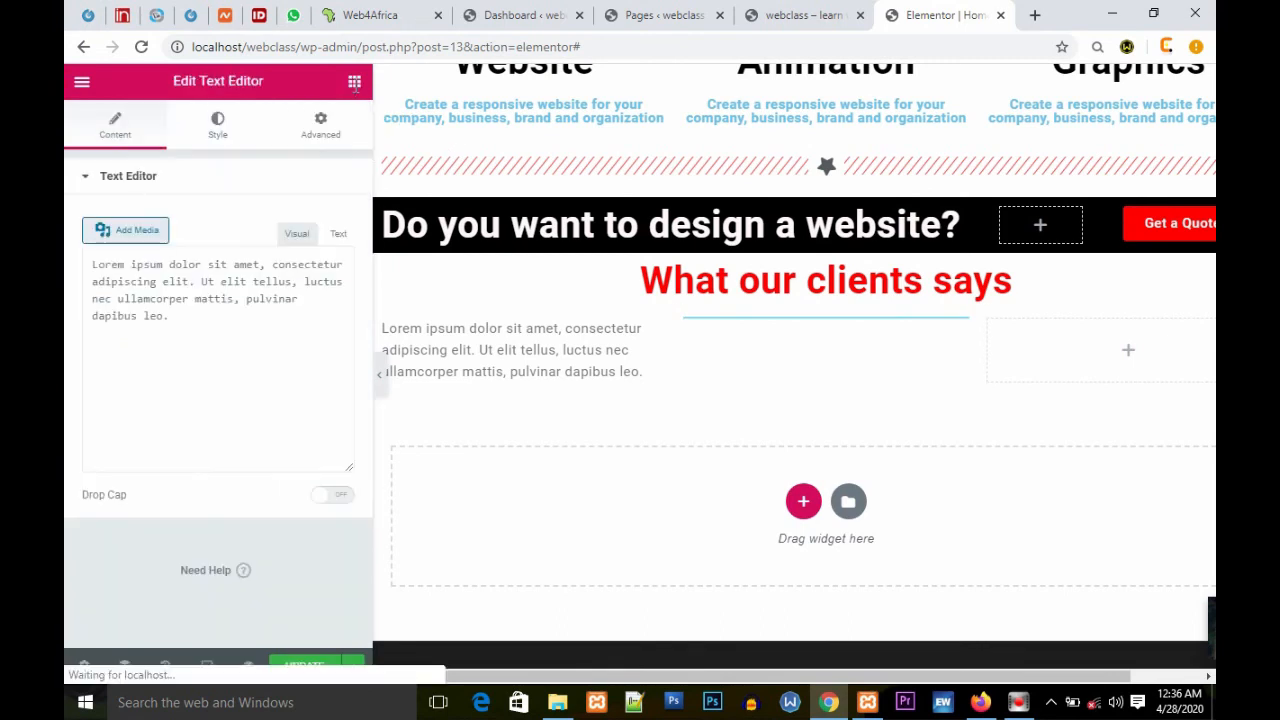
{"action": "left_click", "coordinate": [355, 84]}
{"action": "left_click_drag", "start_coordinate": [292, 340], "coordinate": [1125, 355]}
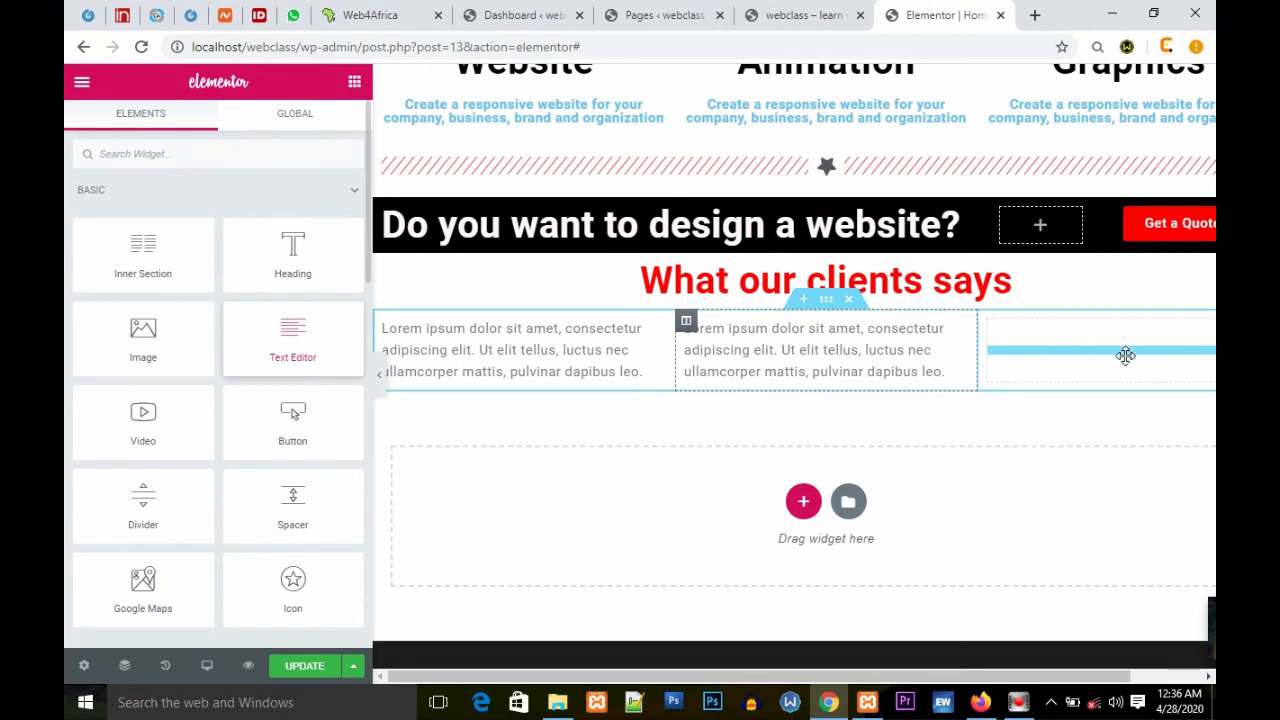
{"action": "left_click_drag", "start_coordinate": [615, 437], "coordinate": [580, 387]}
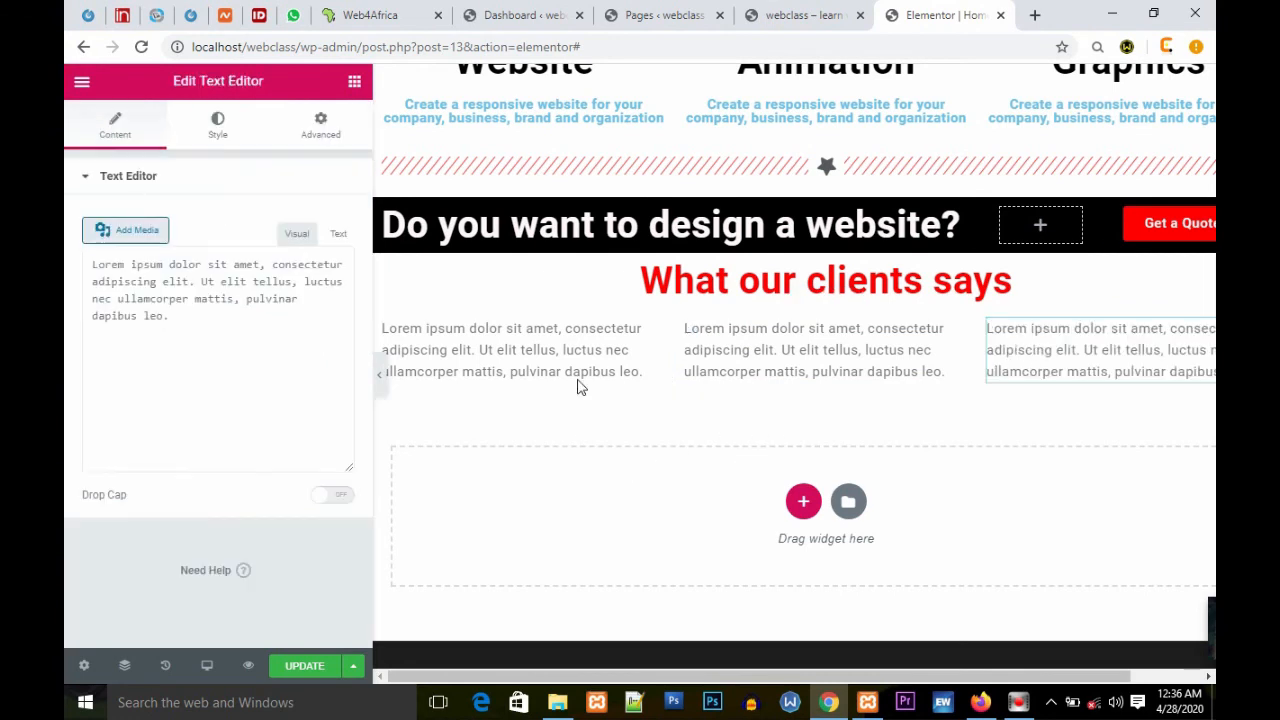
{"action": "left_click", "coordinate": [356, 85]}
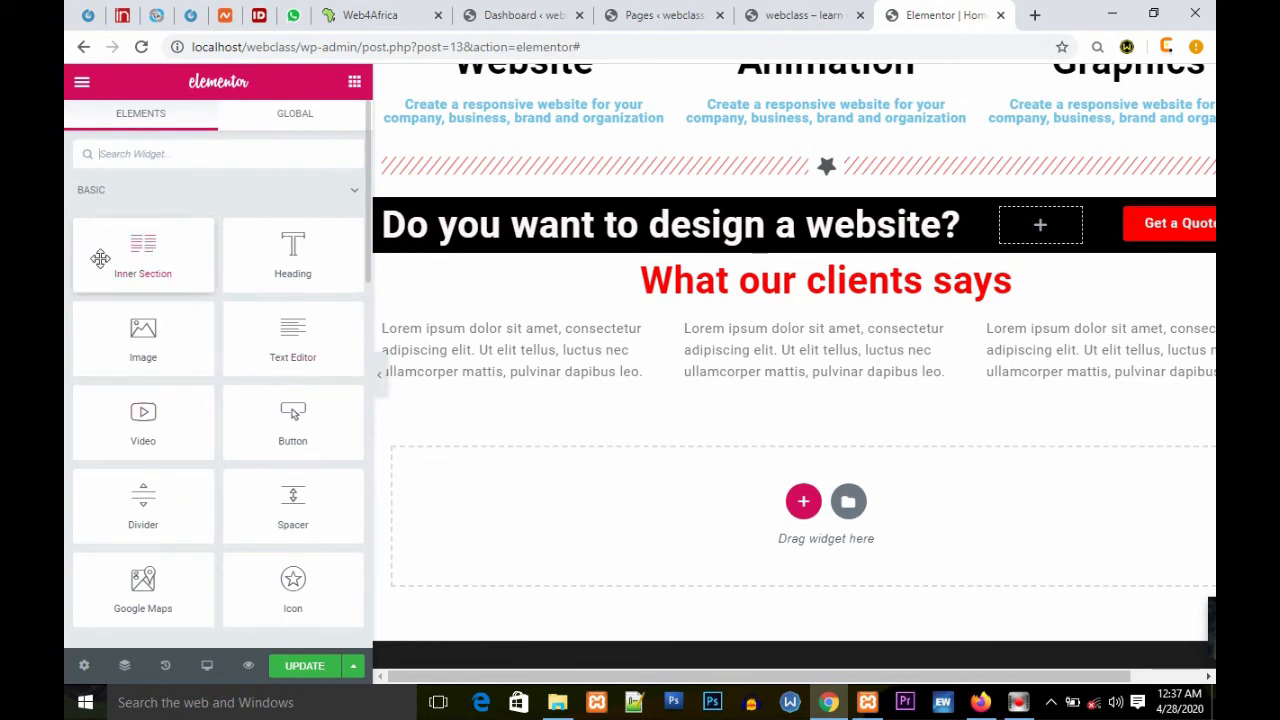
Step: Insert a two-column Inner Section below the text in the first column
{"action": "scroll", "coordinate": [323, 386], "scroll_direction": "down", "scroll_amount": 3}
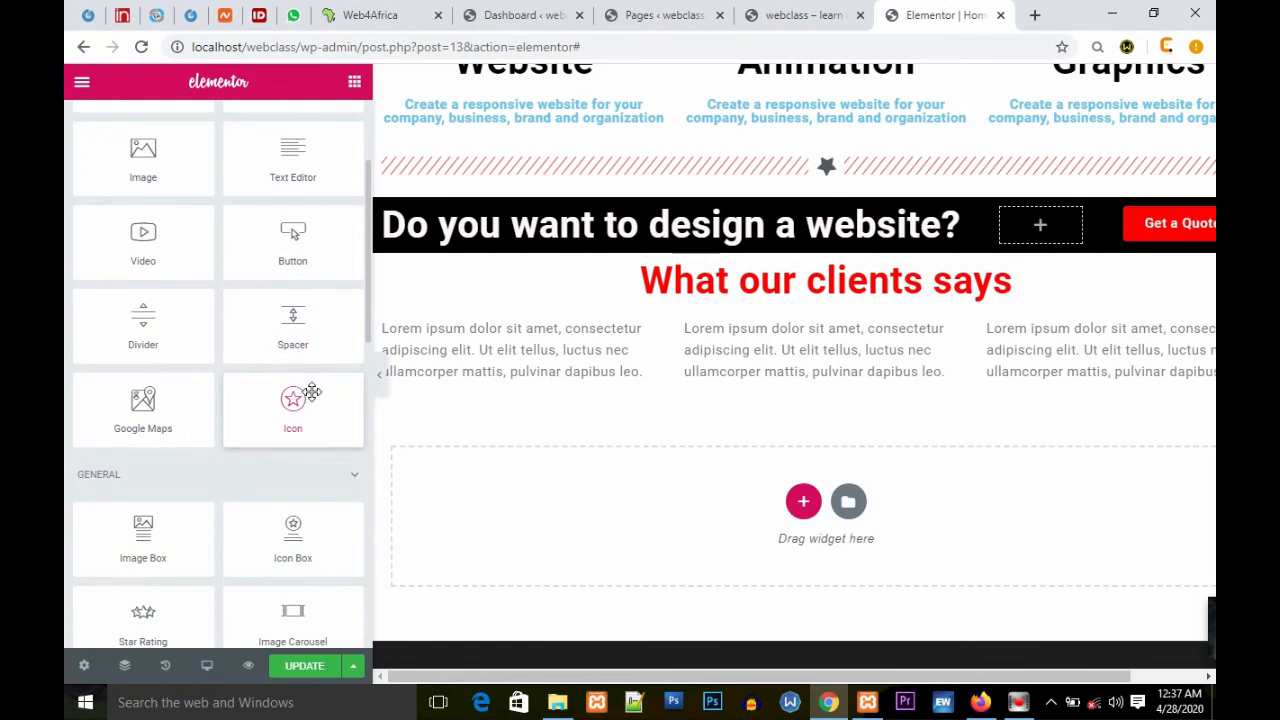
{"action": "scroll", "coordinate": [313, 396], "scroll_direction": "down", "scroll_amount": 1}
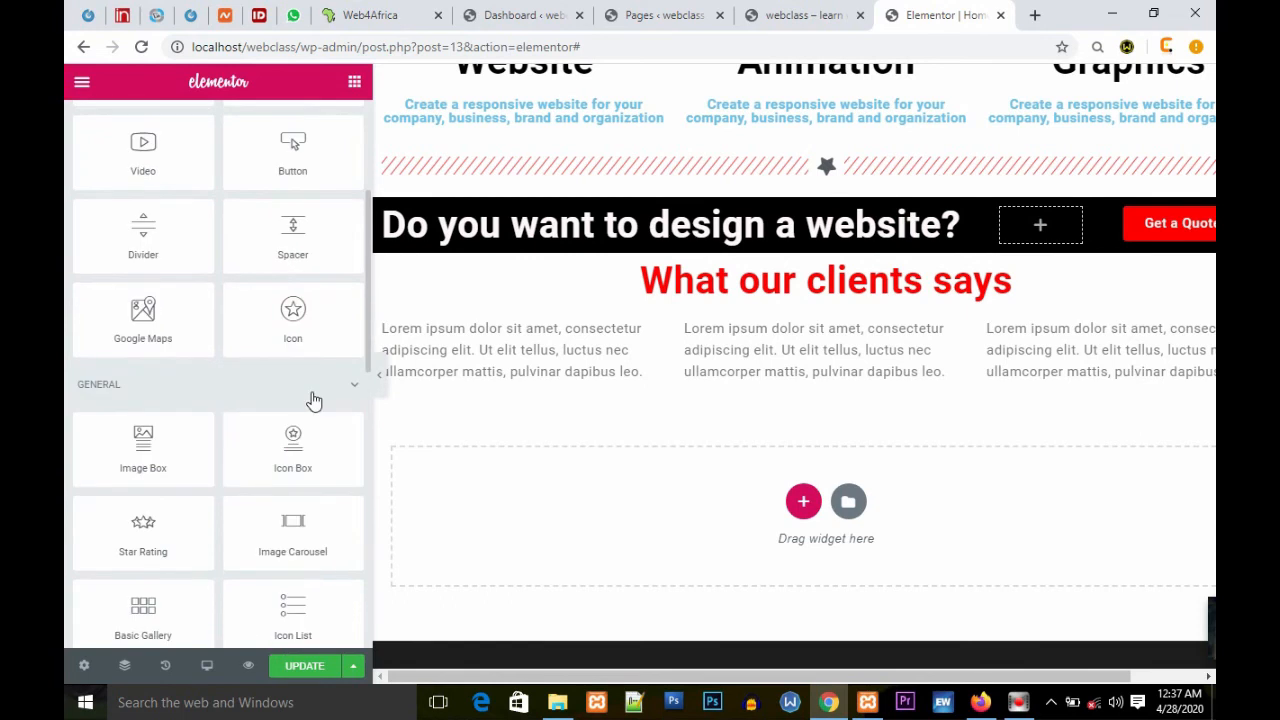
{"action": "scroll", "coordinate": [313, 398], "scroll_direction": "down", "scroll_amount": 1}
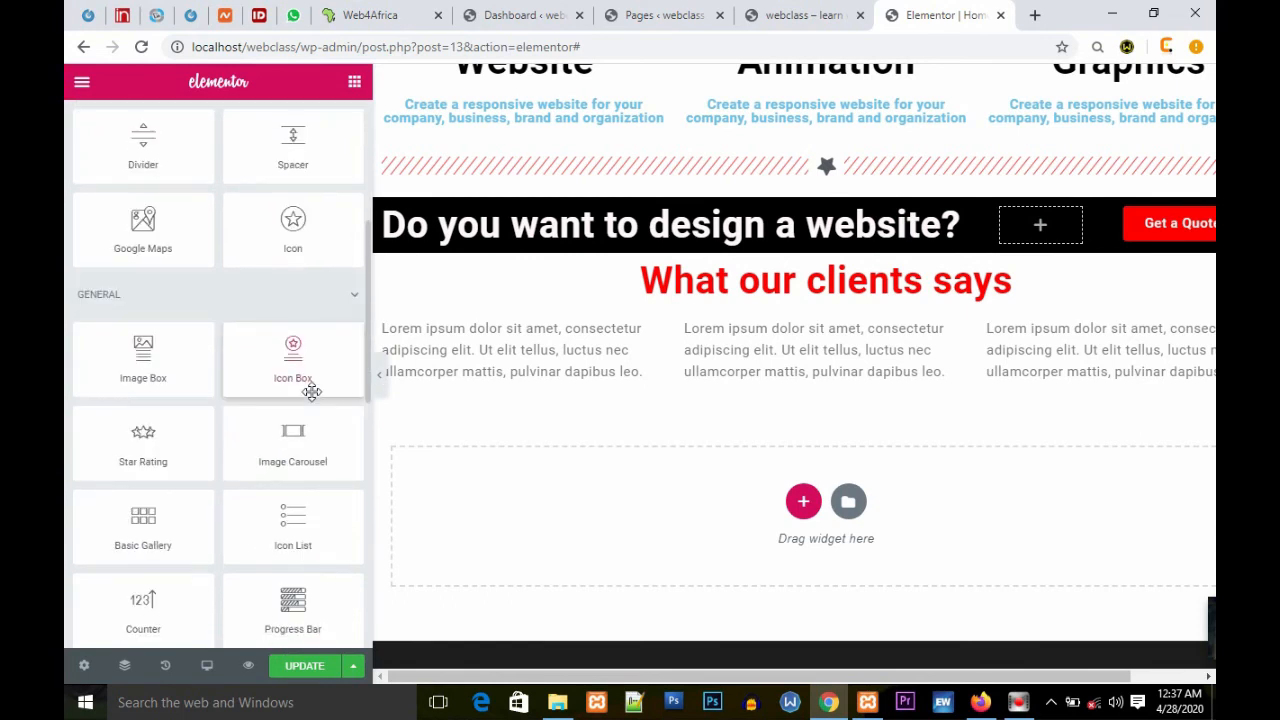
{"action": "scroll", "coordinate": [313, 396], "scroll_direction": "down", "scroll_amount": 1}
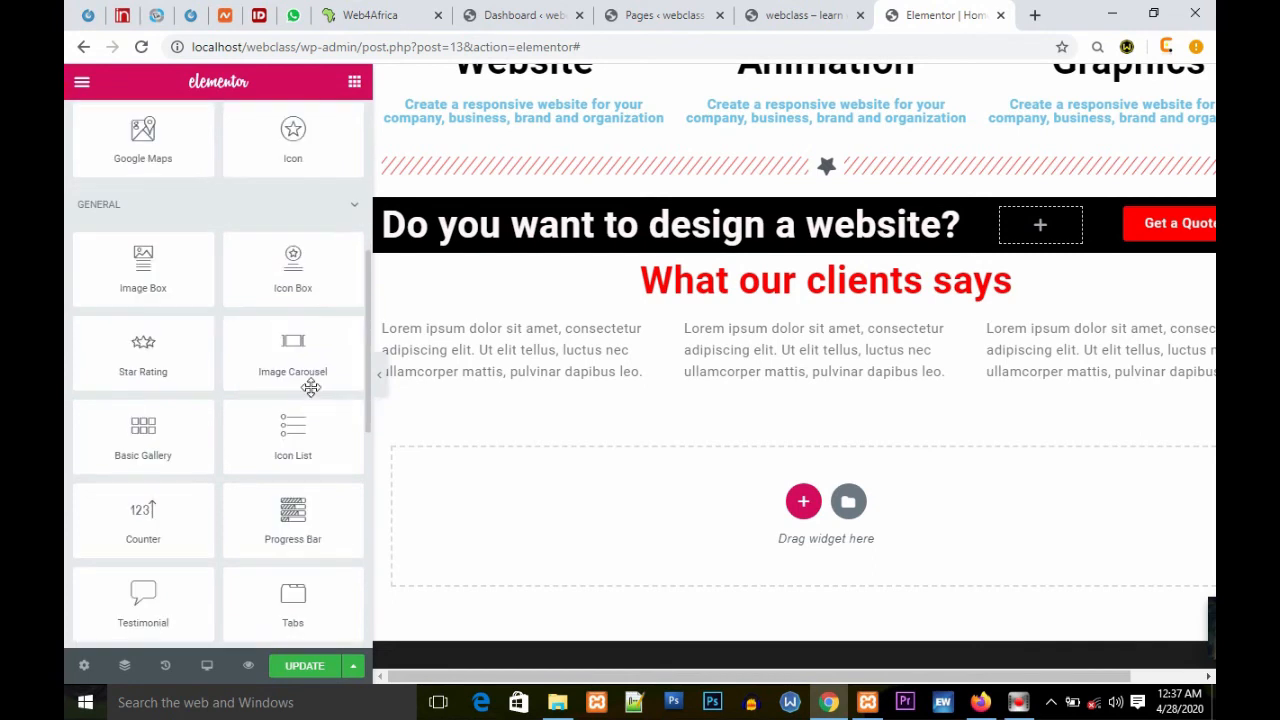
{"action": "scroll", "coordinate": [313, 398], "scroll_direction": "up", "scroll_amount": 5}
{"action": "left_click_drag", "start_coordinate": [143, 255], "coordinate": [506, 409]}
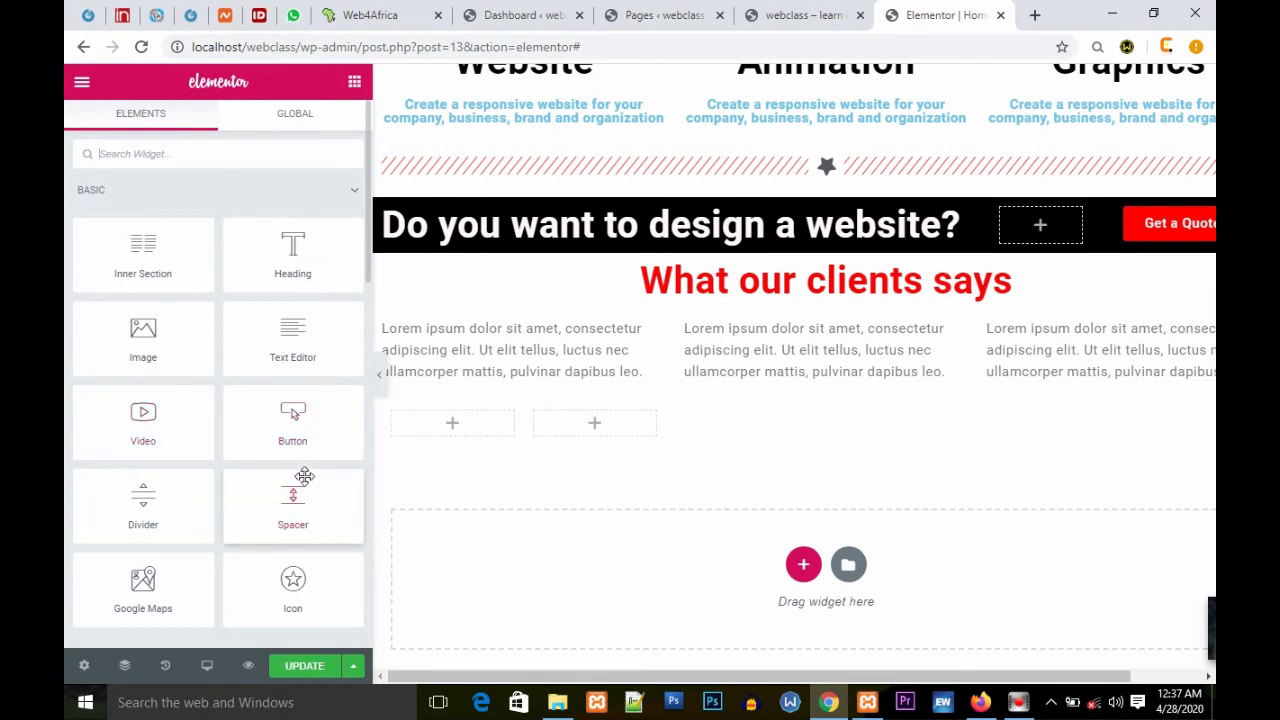
Step: Add an Image widget to the inner section's left column and set its size to Thumbnail - 150 x 150
{"action": "left_click_drag", "start_coordinate": [143, 337], "coordinate": [445, 426]}
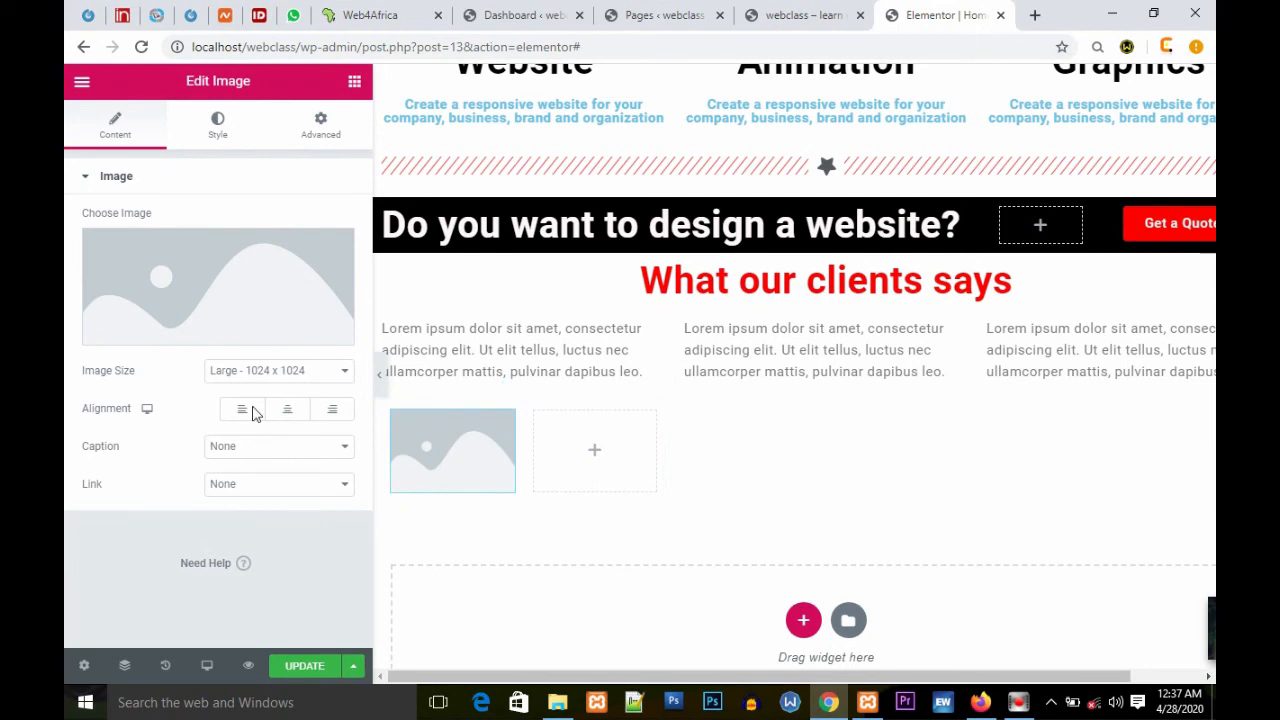
{"action": "left_click", "coordinate": [330, 372]}
{"action": "left_click", "coordinate": [258, 404]}
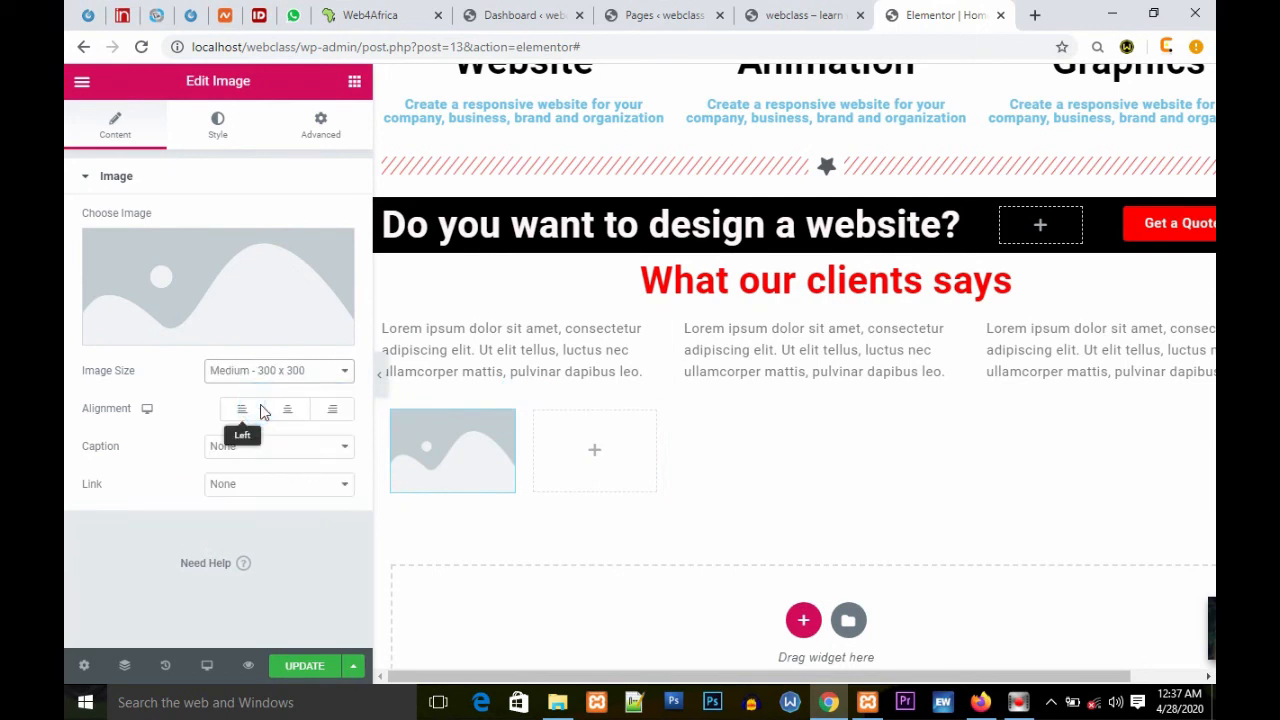
{"action": "left_click", "coordinate": [345, 372]}
{"action": "left_click", "coordinate": [282, 395]}
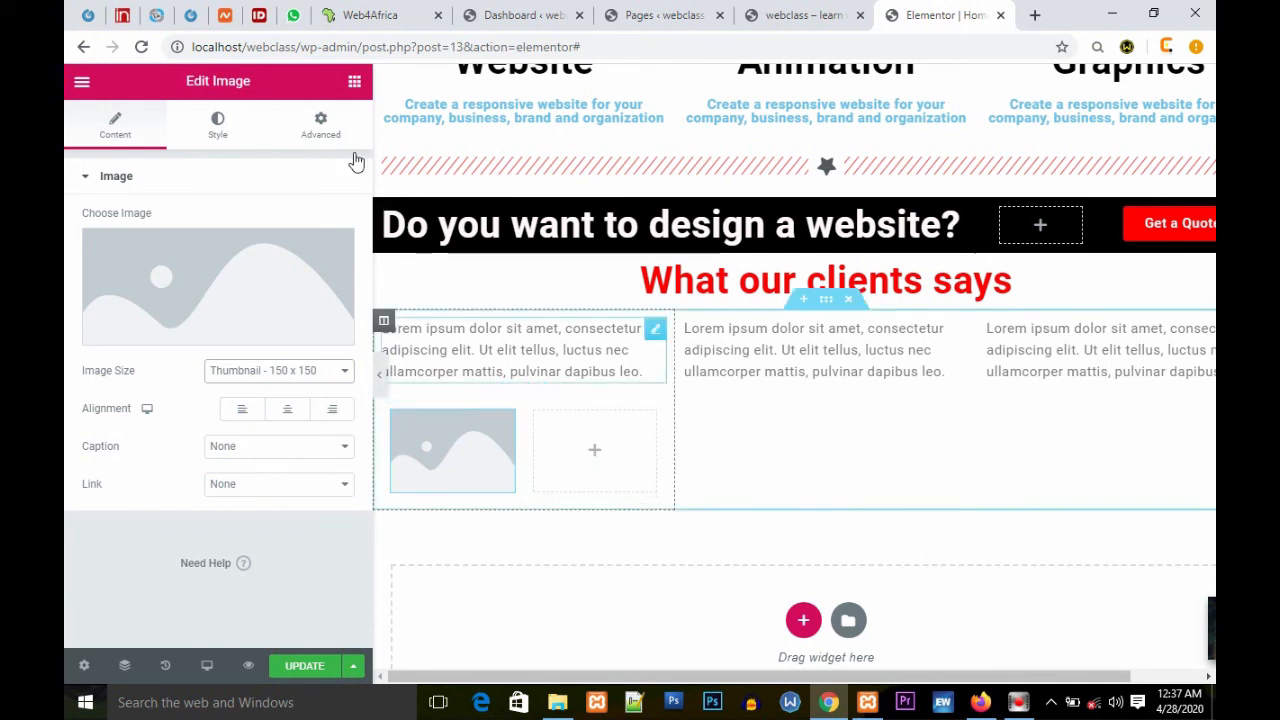
Step: Add a Heading to the inner section's right column with the text "Edymas Concepts"
{"action": "left_click", "coordinate": [354, 81]}
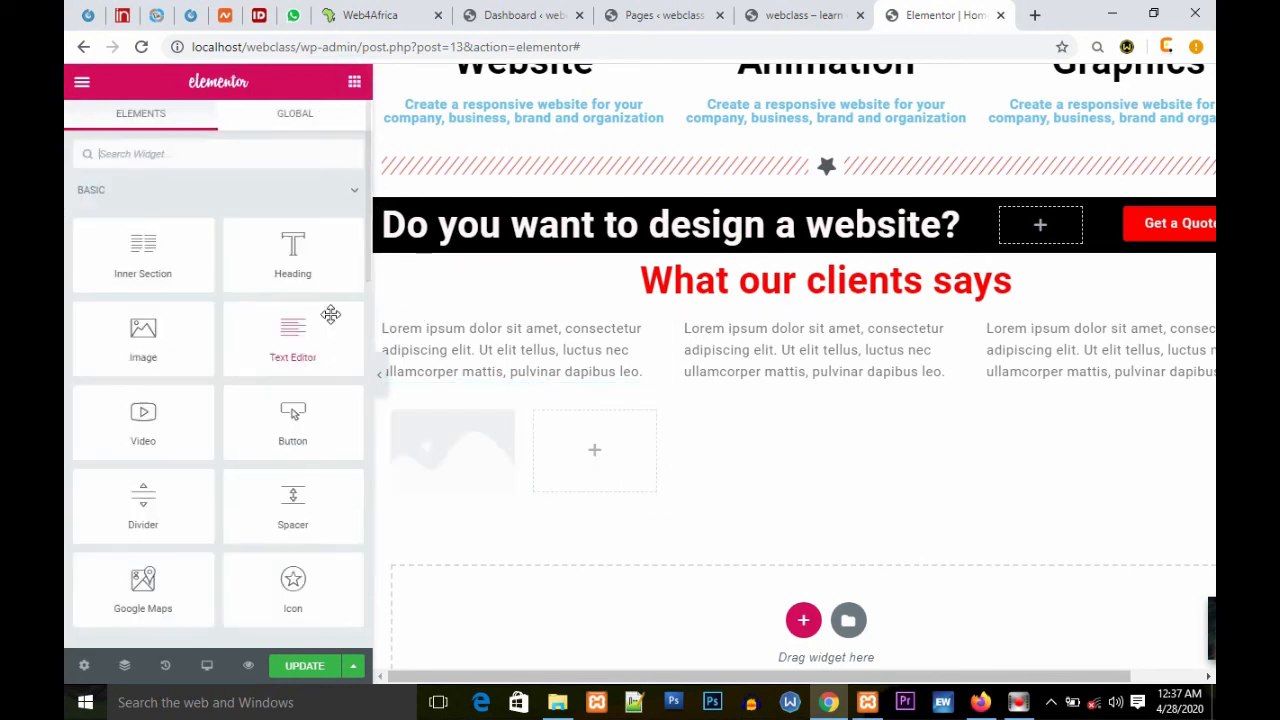
{"action": "left_click_drag", "start_coordinate": [295, 246], "coordinate": [594, 448]}
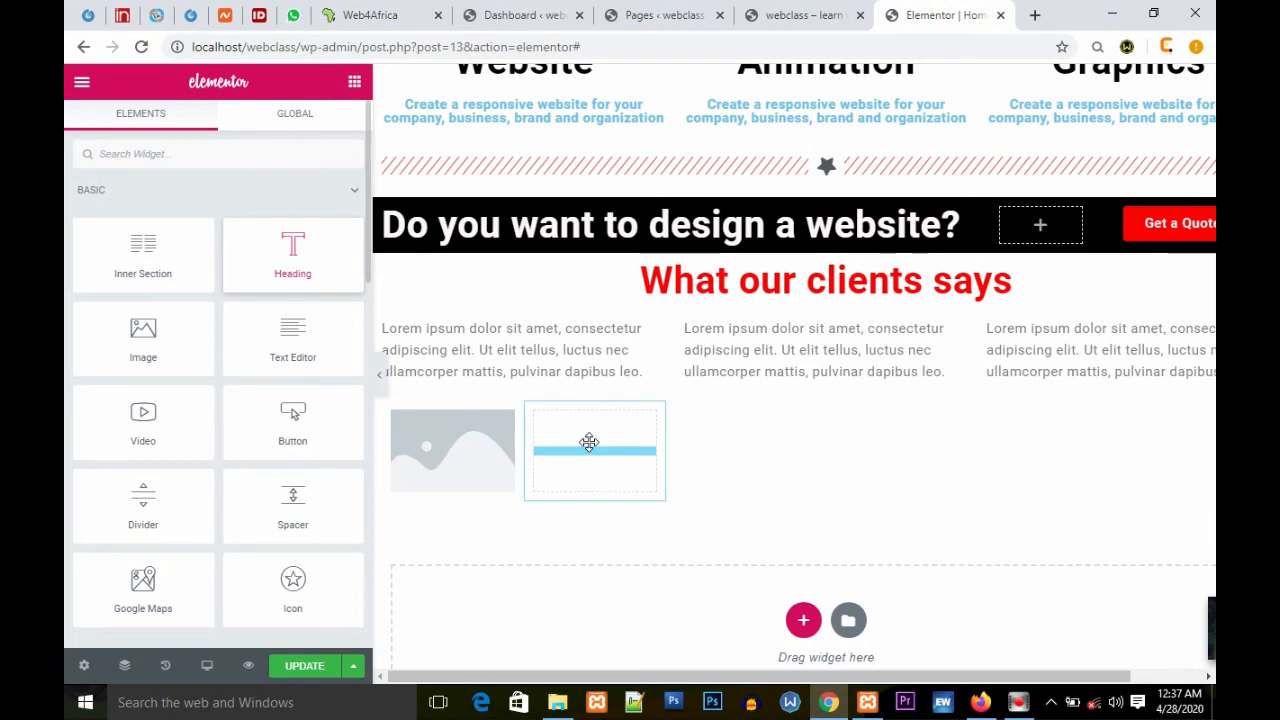
{"action": "left_click_drag", "start_coordinate": [589, 443], "coordinate": [590, 445]}
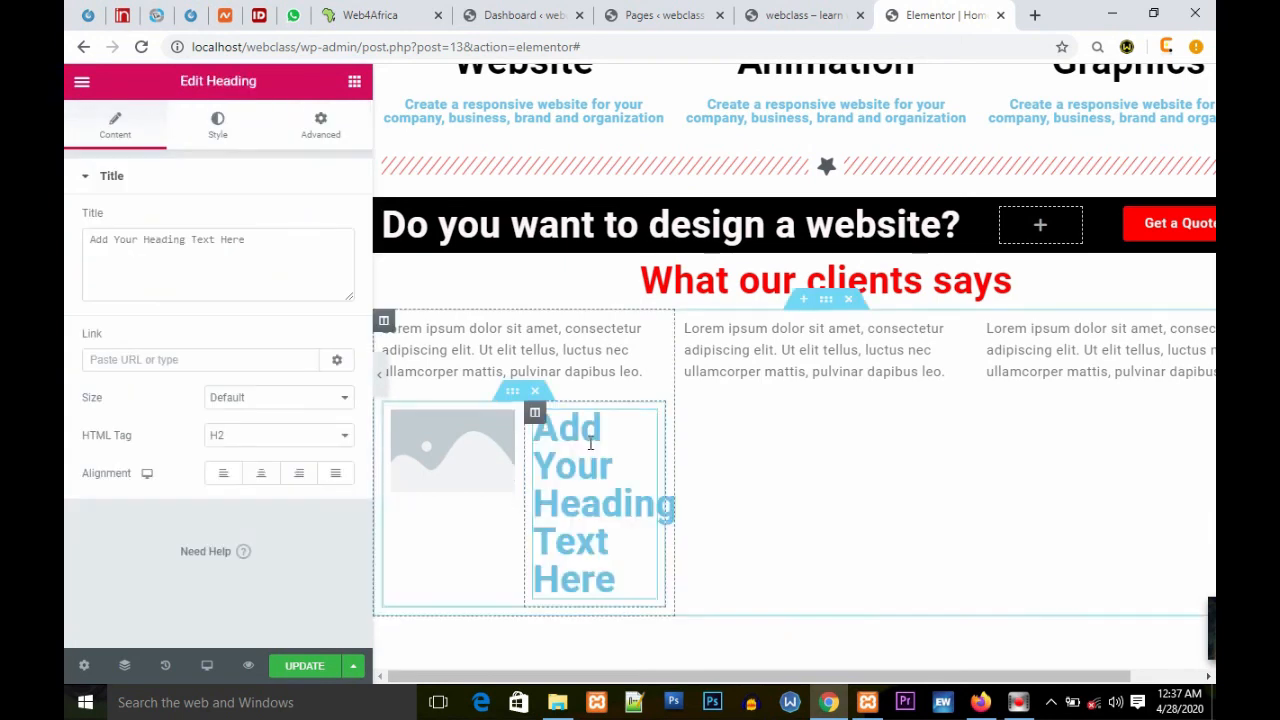
{"action": "triple_click", "coordinate": [269, 243]}
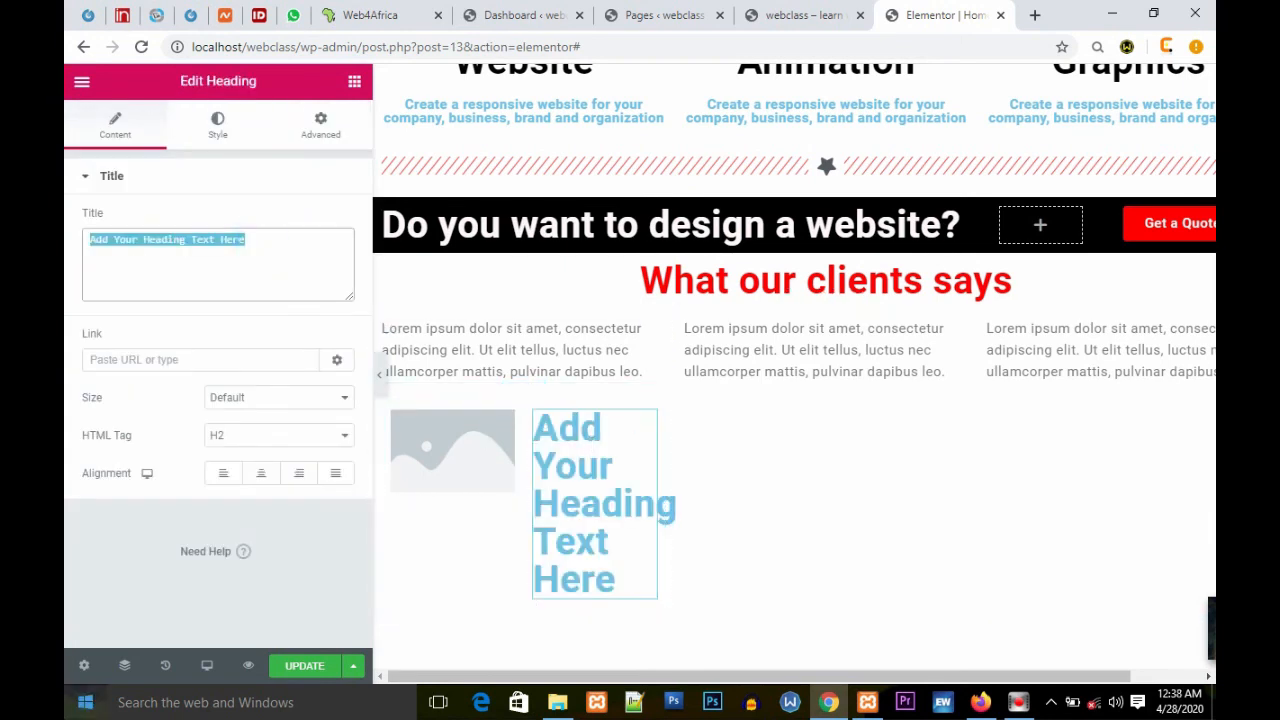
{"action": "type", "text": "O"}
{"action": "key", "text": "BackSpace"}
{"action": "type", "text": "Ed"}
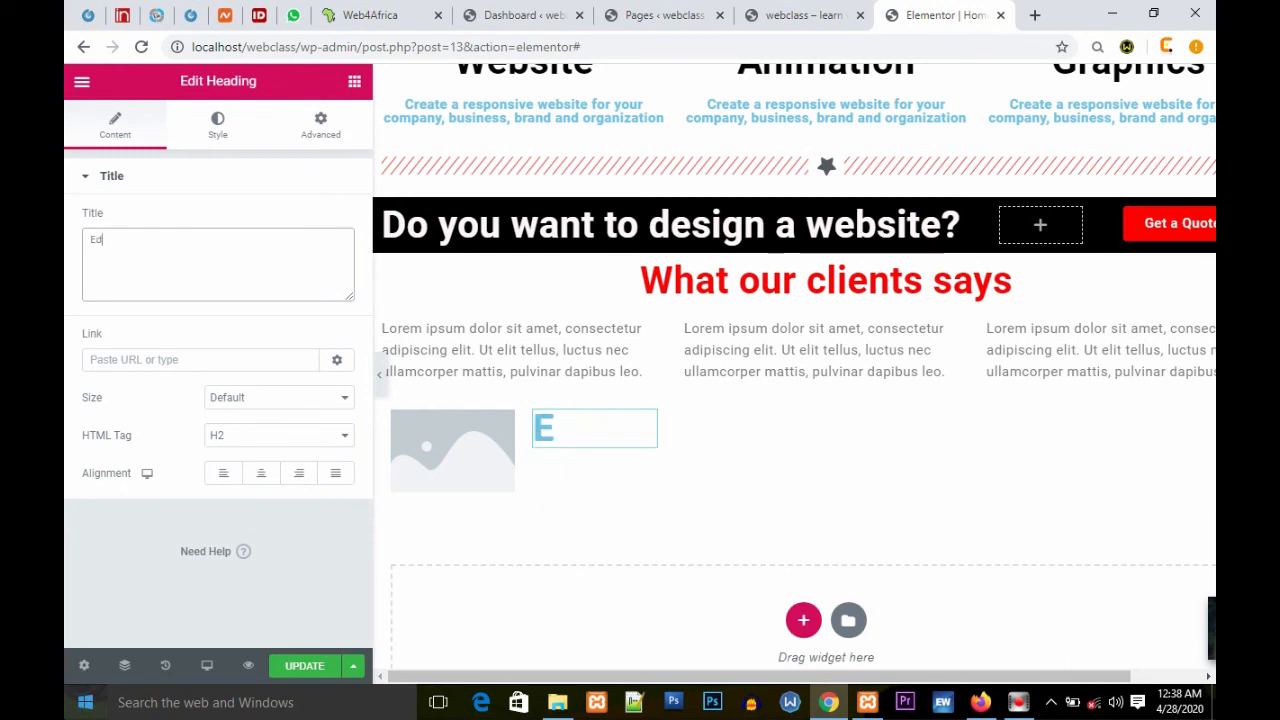
{"action": "type", "text": "ymas Concepts"}
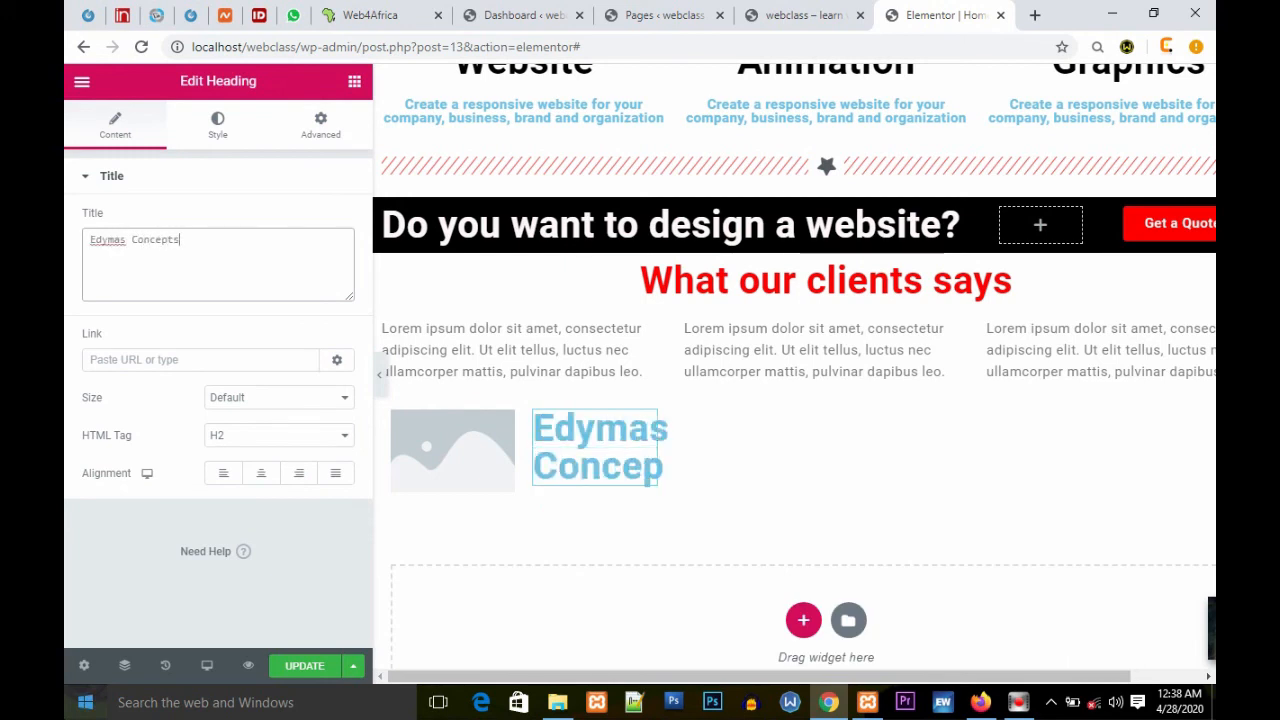
Step: Set the Edymas Concepts heading's size to Small, its HTML tag to span and its alignment to centre
{"action": "left_click", "coordinate": [323, 444]}
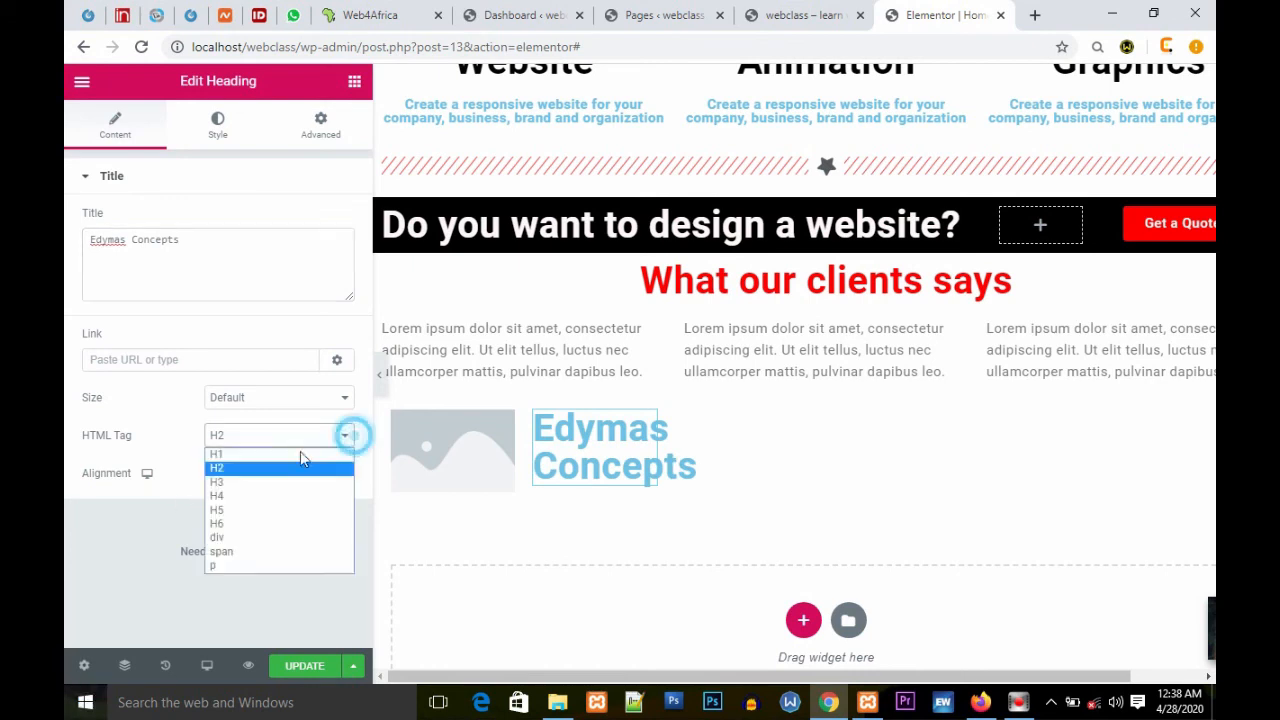
{"action": "left_click", "coordinate": [229, 565]}
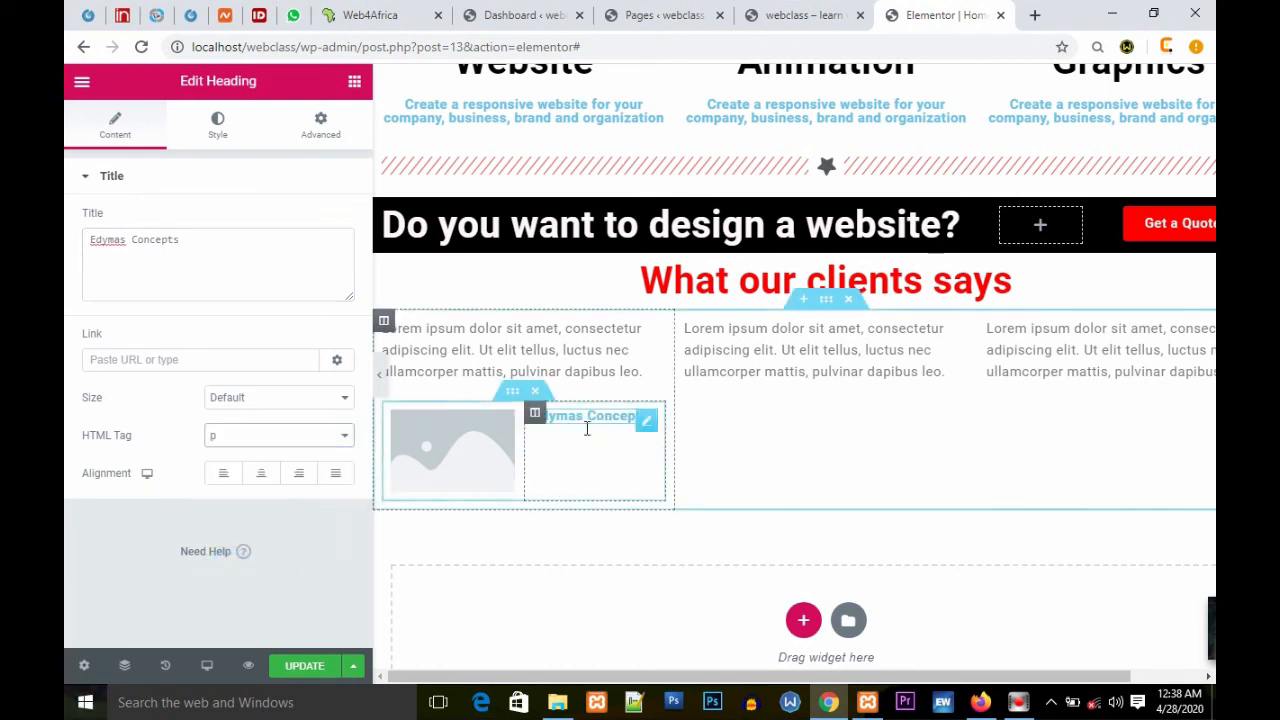
{"action": "left_click", "coordinate": [339, 436]}
{"action": "left_click", "coordinate": [343, 397]}
{"action": "left_click", "coordinate": [229, 488]}
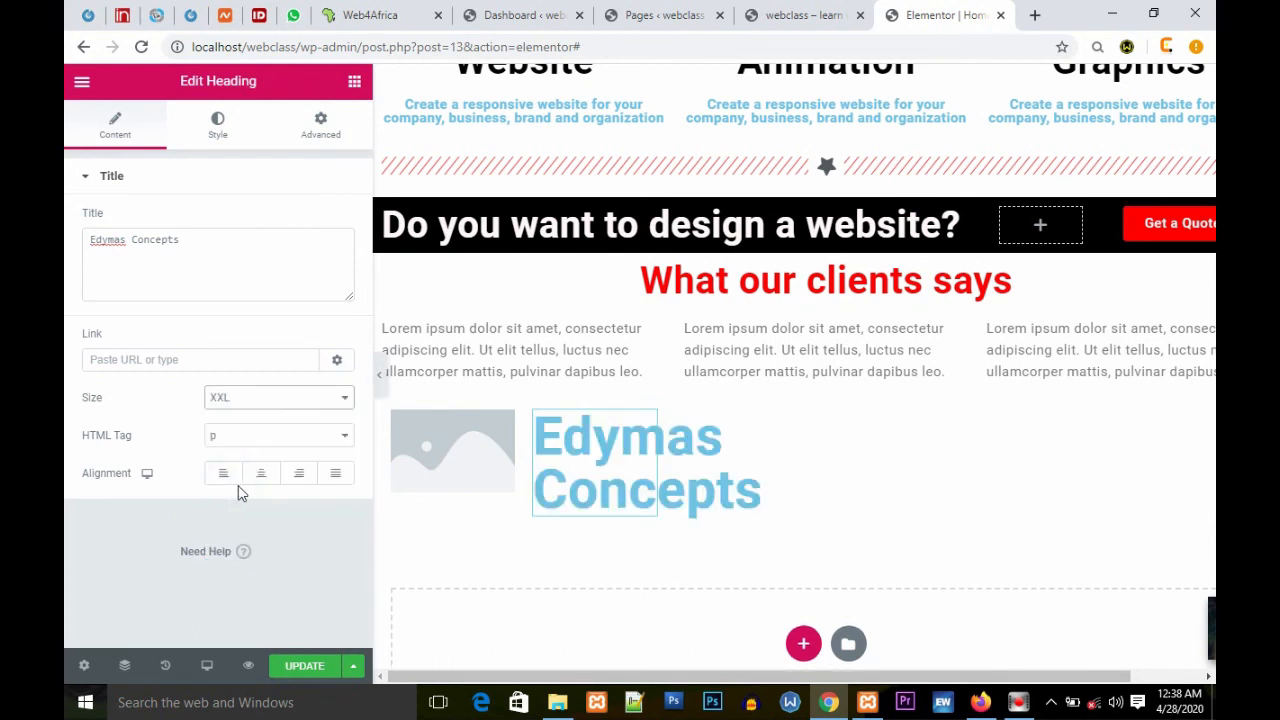
{"action": "left_click", "coordinate": [341, 398]}
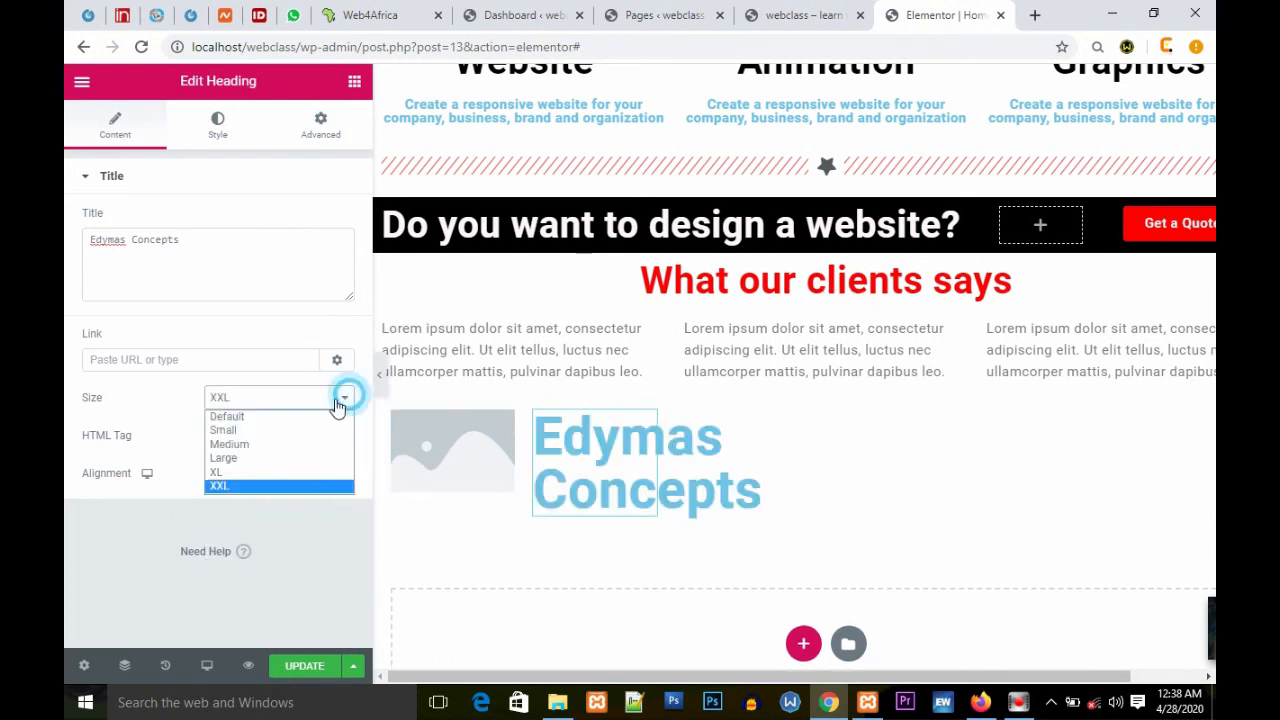
{"action": "left_click", "coordinate": [235, 444]}
{"action": "left_click", "coordinate": [338, 400]}
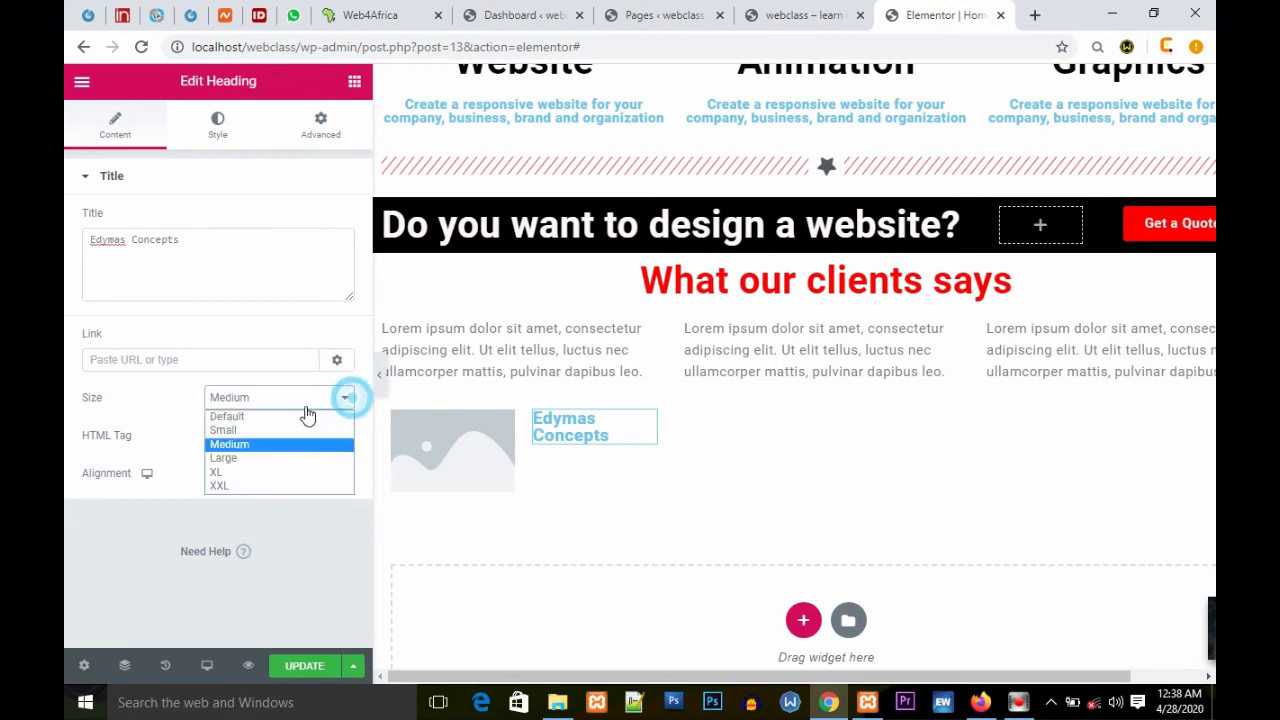
{"action": "left_click", "coordinate": [240, 429]}
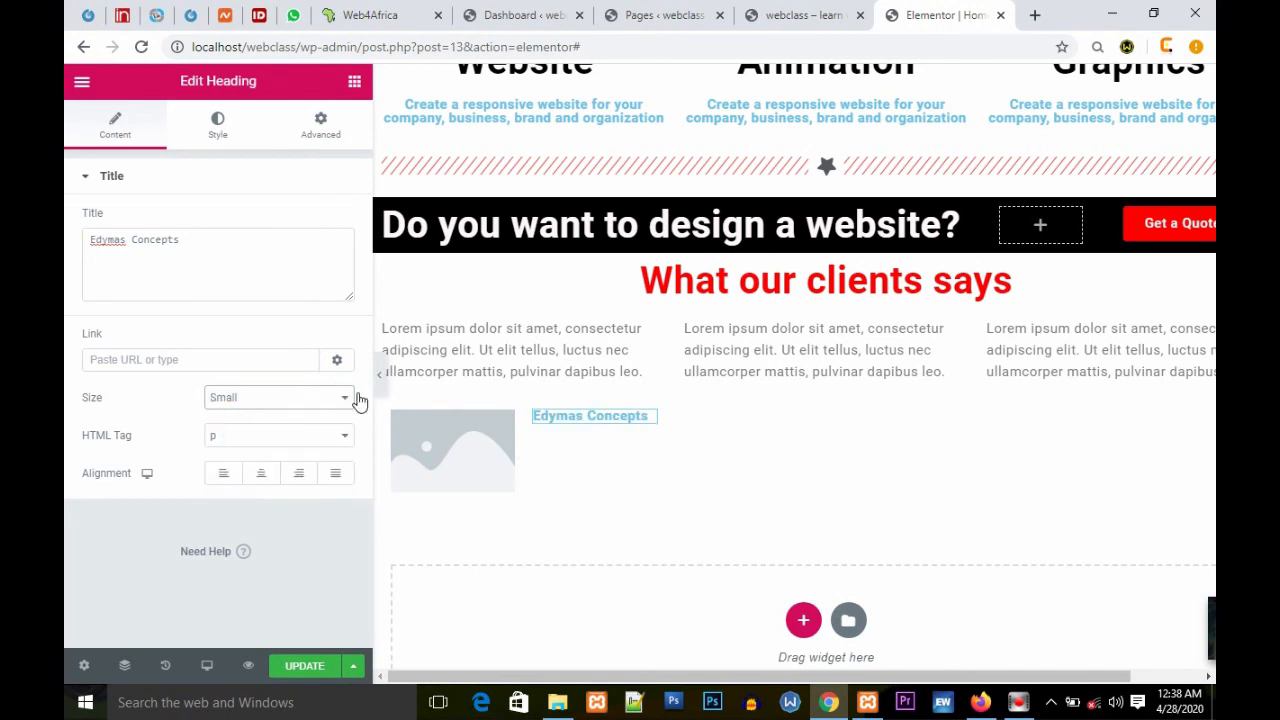
{"action": "left_click", "coordinate": [260, 474]}
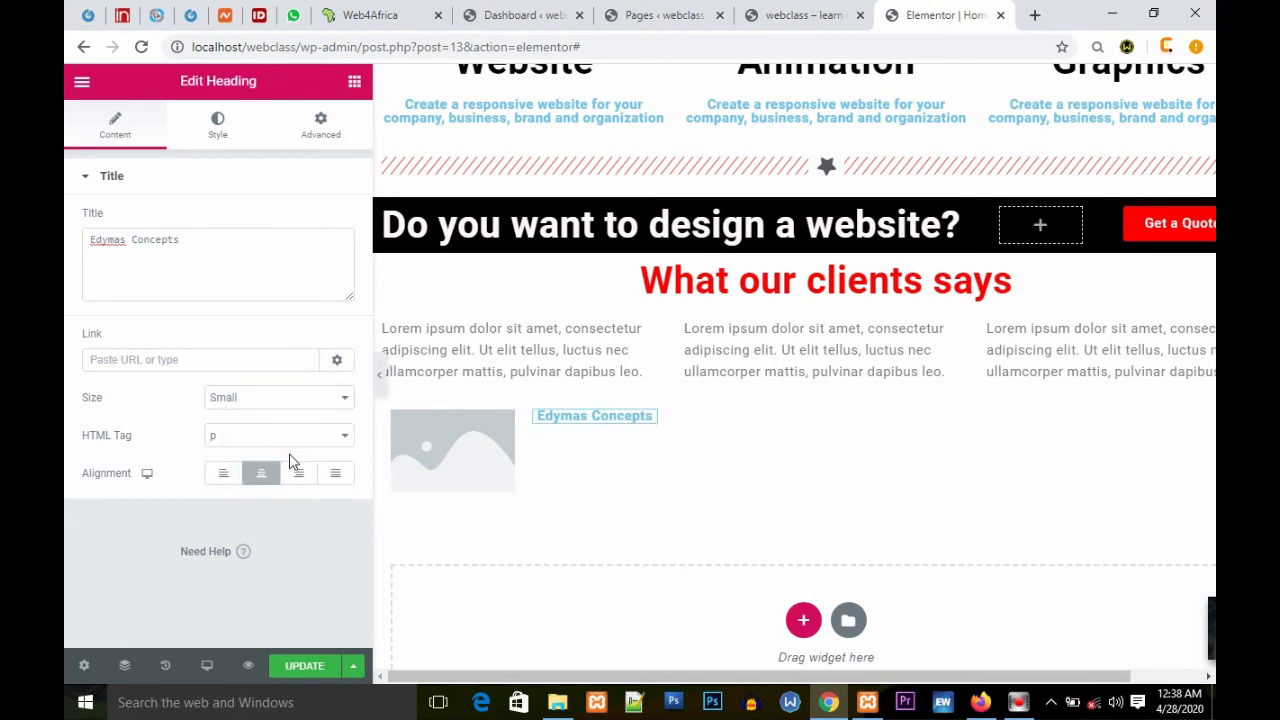
{"action": "left_click", "coordinate": [340, 443]}
{"action": "left_click", "coordinate": [241, 553]}
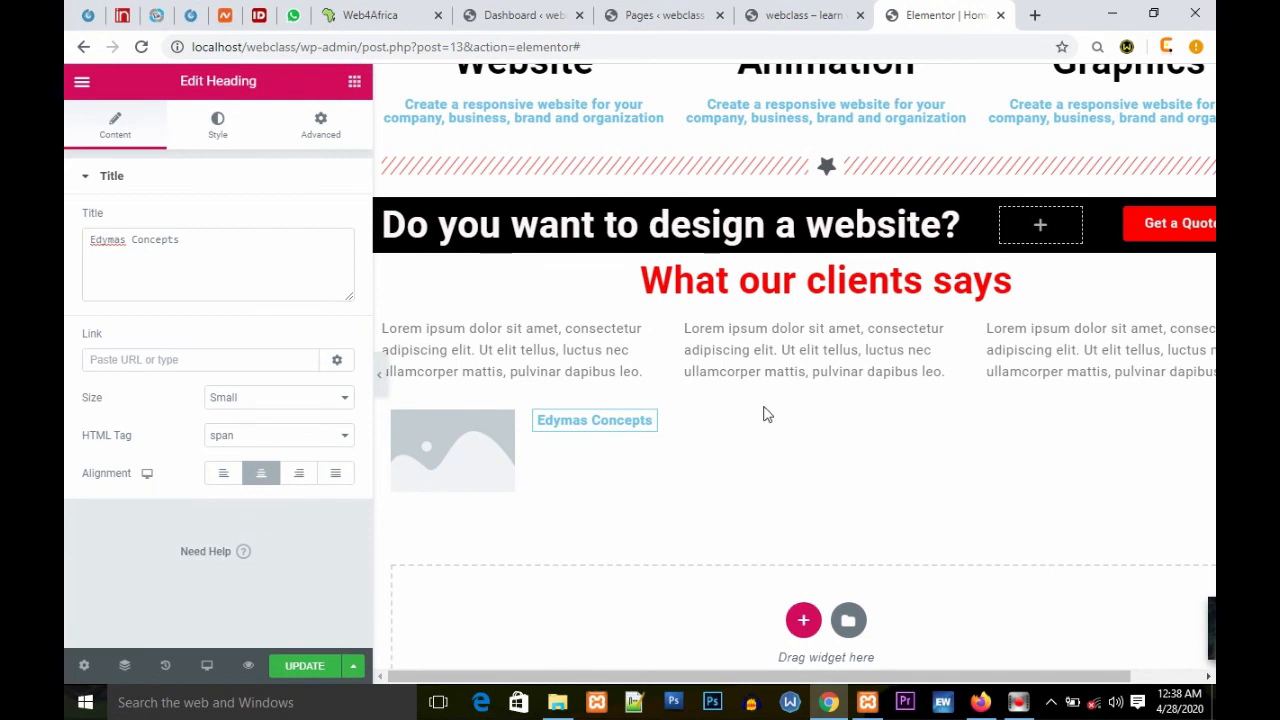
Step: Add a Text Editor widget below the heading and replace its text with a client's name followed by (Director)
{"action": "key", "text": "Delete"}
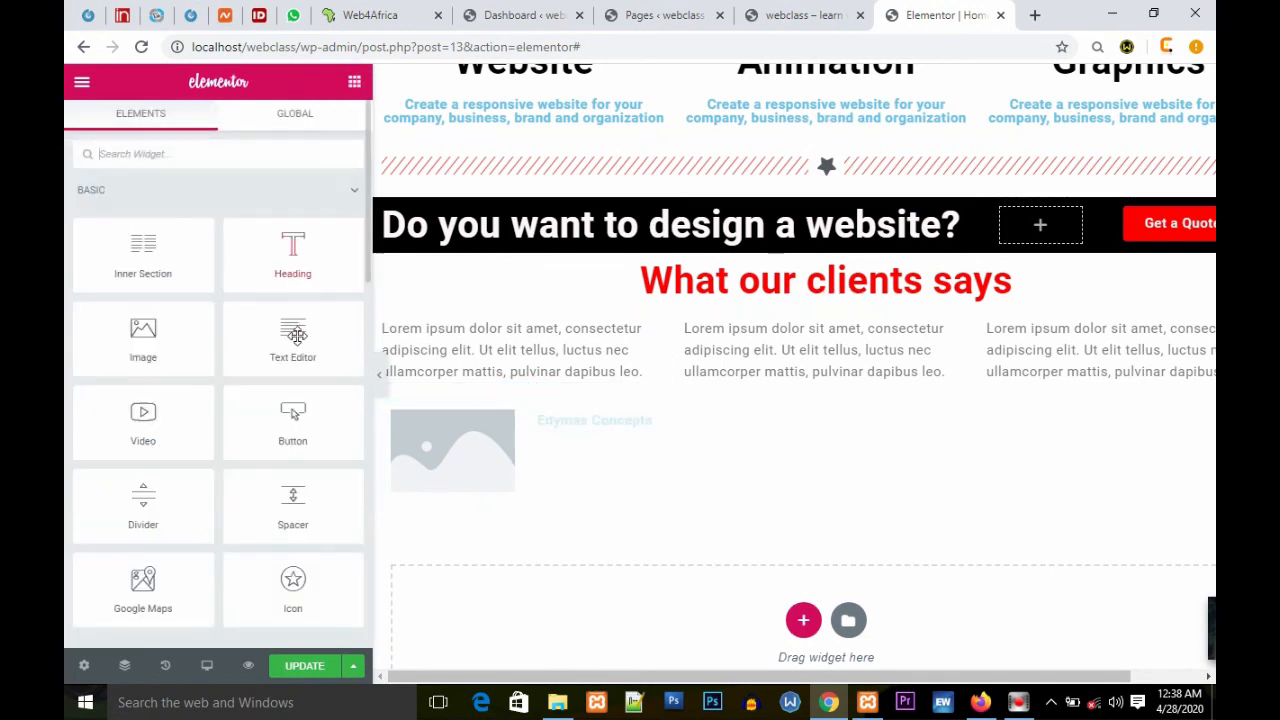
{"action": "left_click_drag", "start_coordinate": [306, 334], "coordinate": [594, 432]}
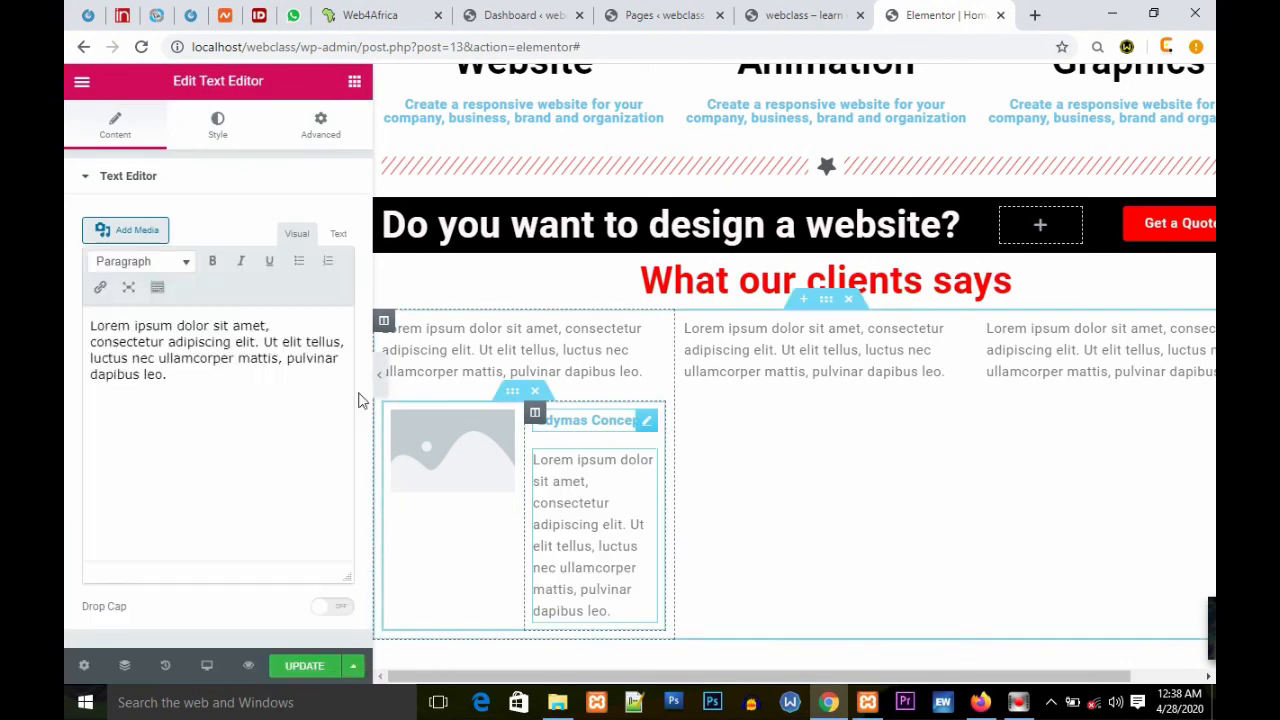
{"action": "left_click_drag", "start_coordinate": [238, 394], "coordinate": [73, 316]}
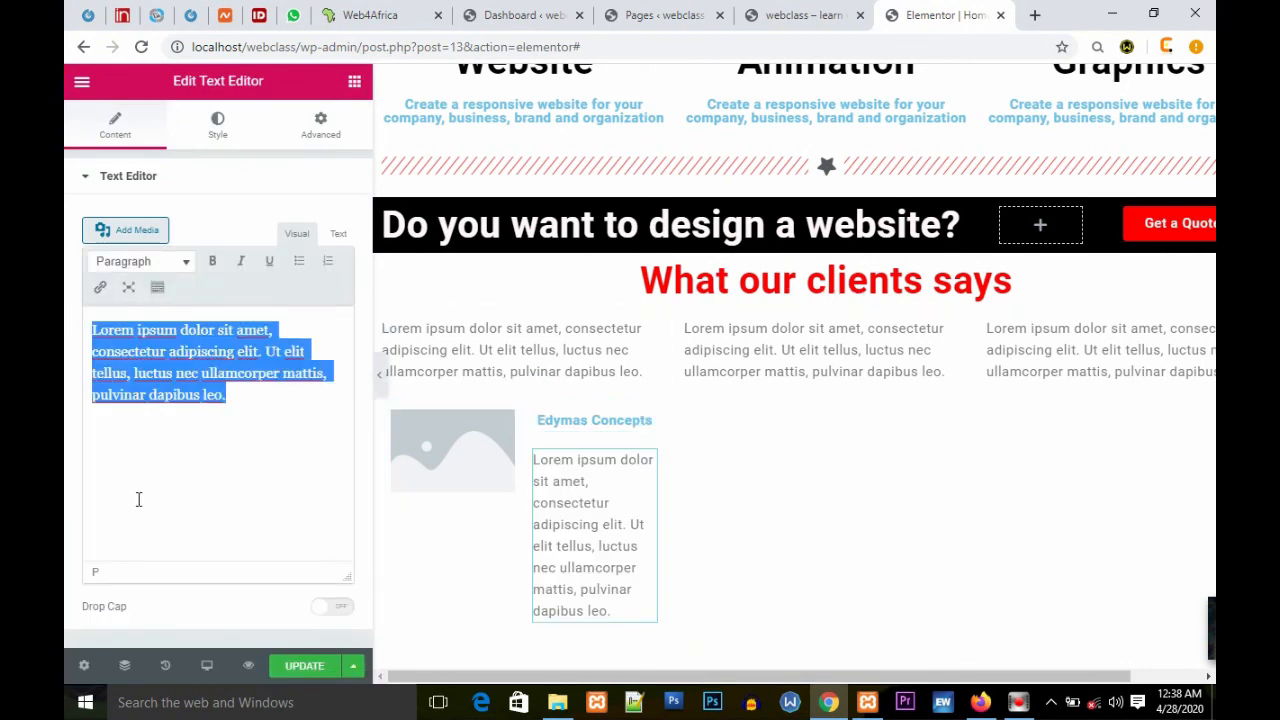
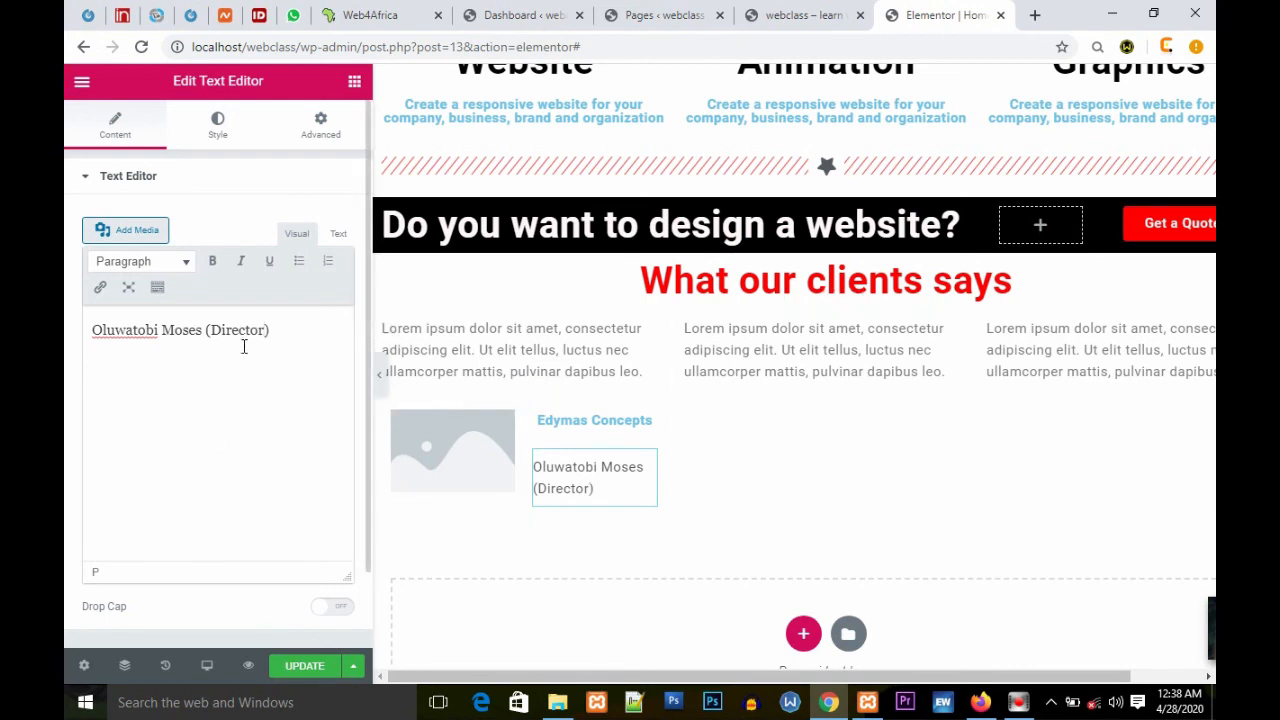
Step: Make the client's name bold in the text editor
{"action": "left_click_drag", "start_coordinate": [202, 328], "coordinate": [80, 328]}
{"action": "left_click", "coordinate": [213, 262]}
{"action": "left_click", "coordinate": [290, 454]}
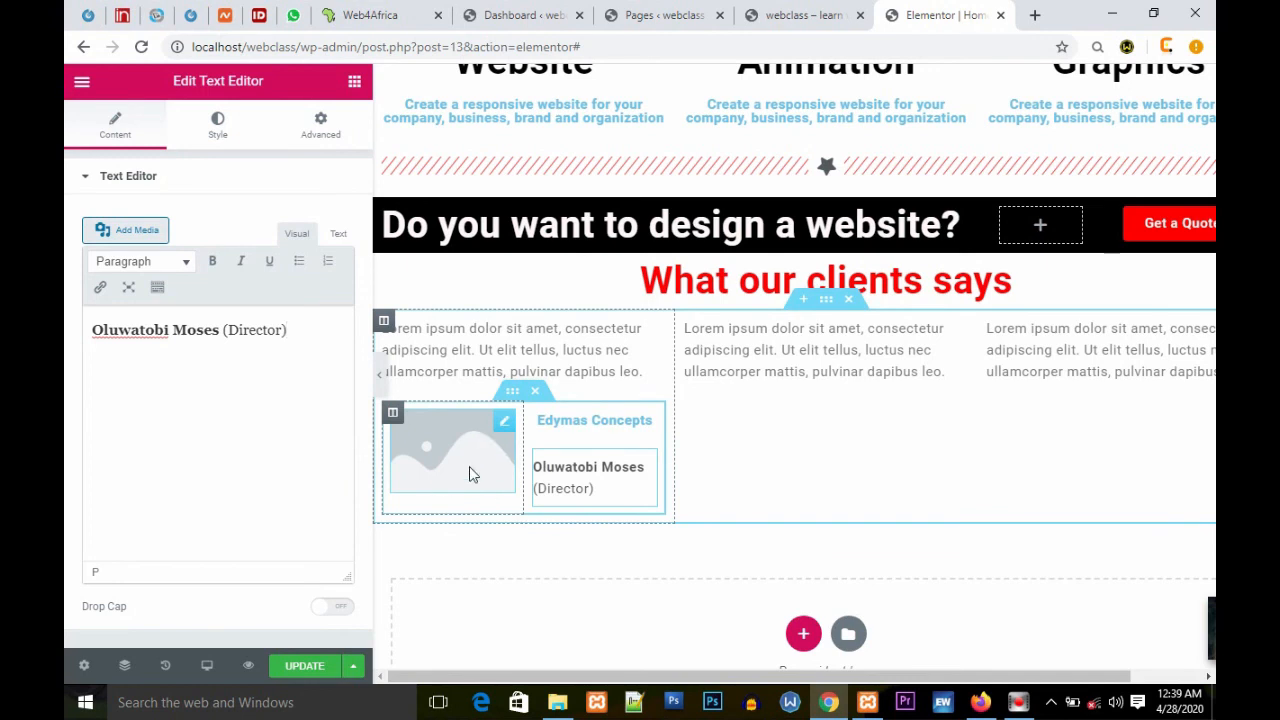
Step: Copy the testimonial inner section and paste it into the second and third testimonial columns
{"action": "right_click", "coordinate": [512, 390]}
{"action": "left_click", "coordinate": [563, 468]}
{"action": "right_click", "coordinate": [797, 430]}
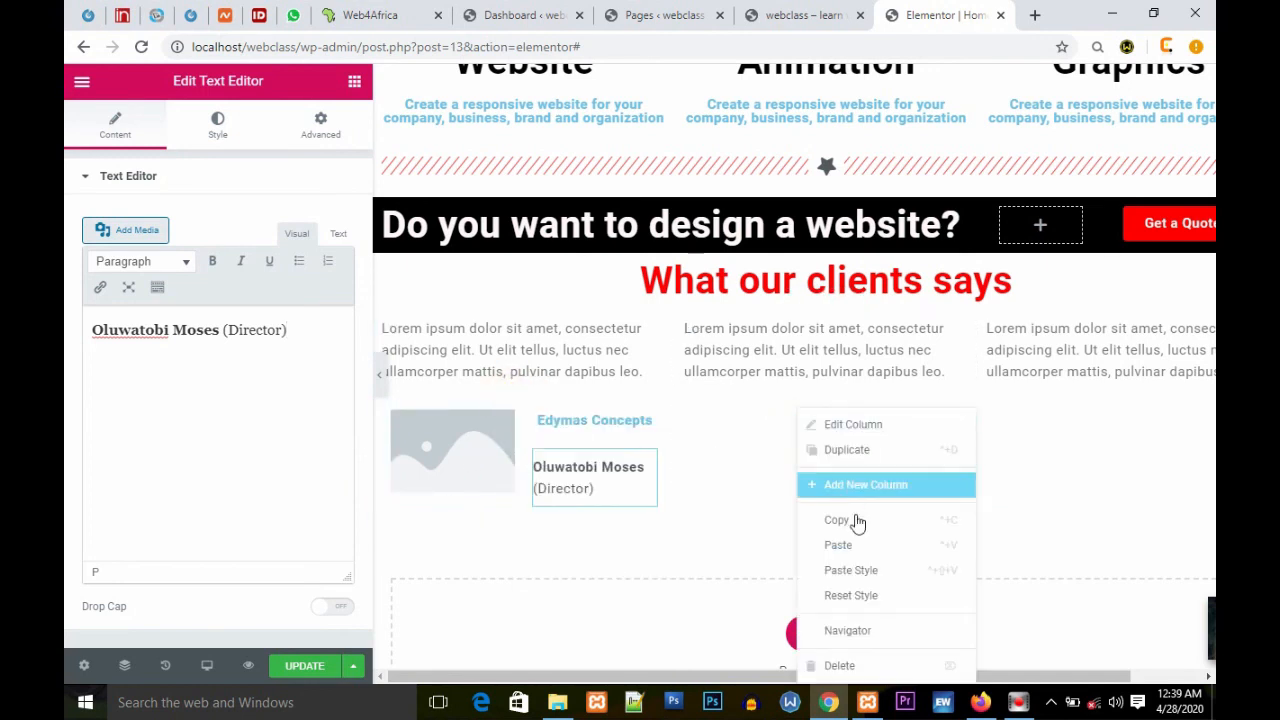
{"action": "left_click", "coordinate": [857, 545]}
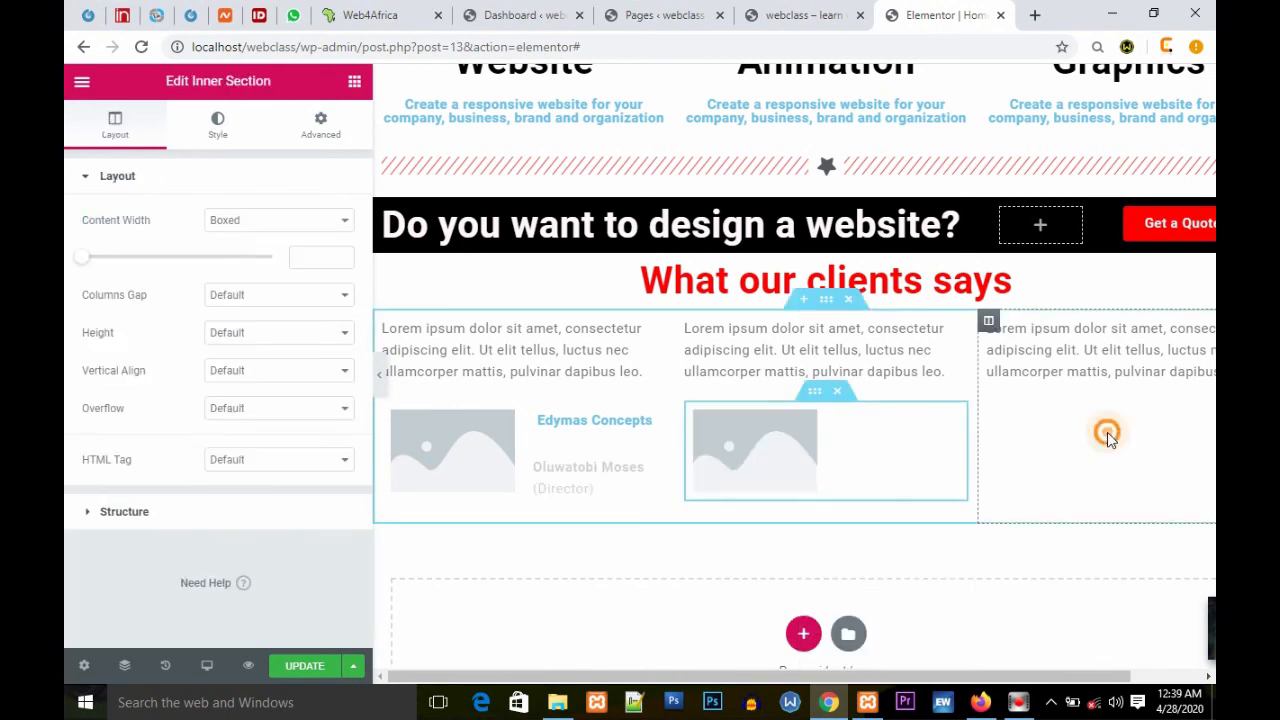
{"action": "right_click", "coordinate": [1108, 443]}
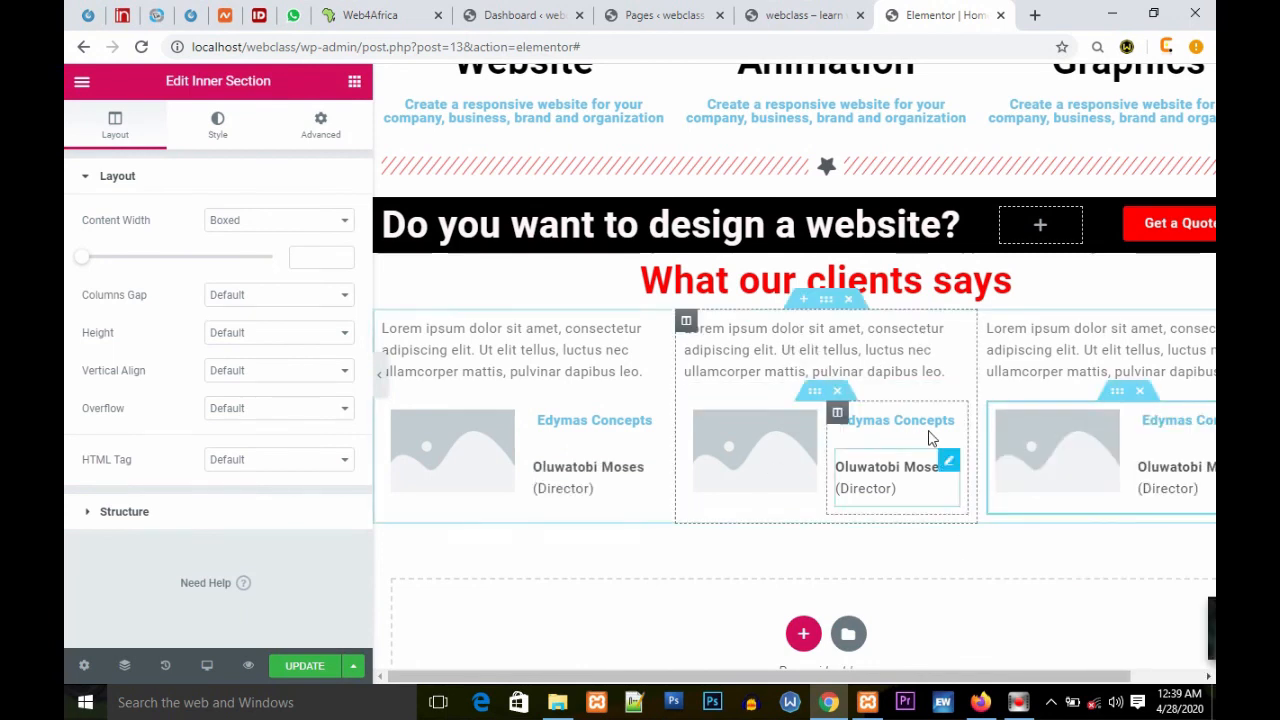
Step: Insert a new section above the testimonials heading and add a Spacer widget to it
{"action": "scroll", "coordinate": [940, 450], "scroll_direction": "up", "scroll_amount": 5}
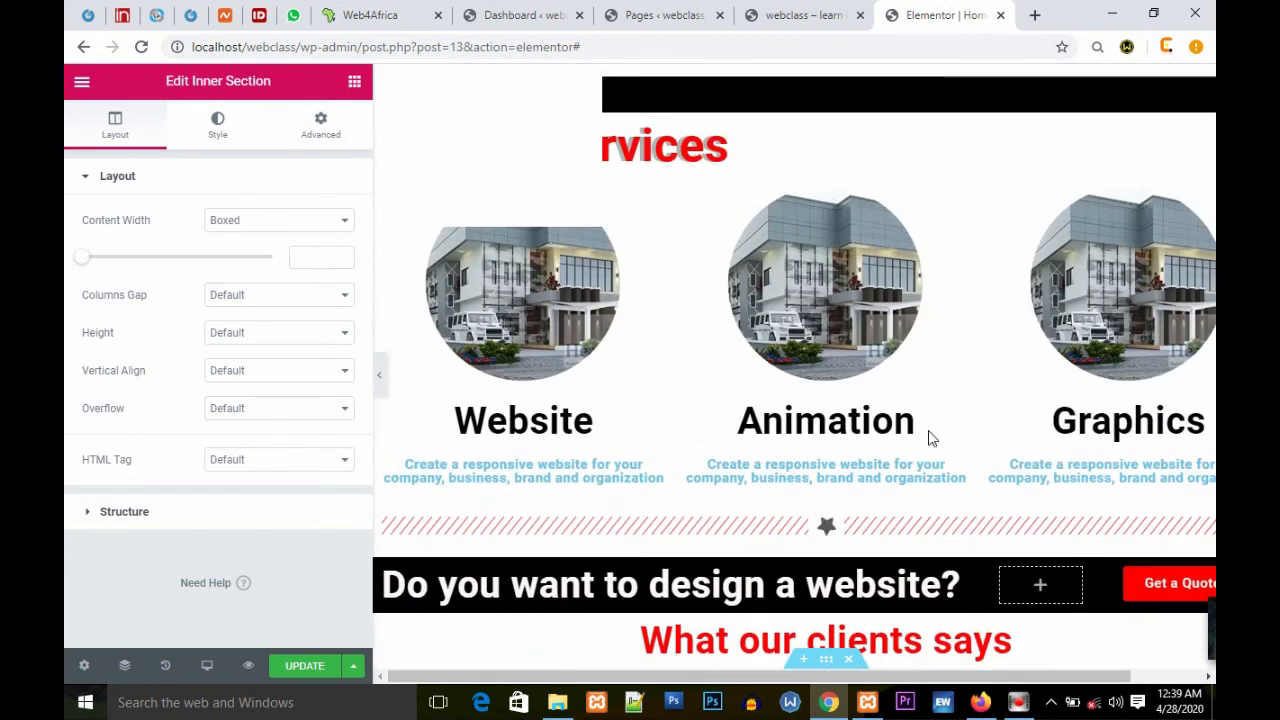
{"action": "scroll", "coordinate": [928, 437], "scroll_direction": "down", "scroll_amount": 4}
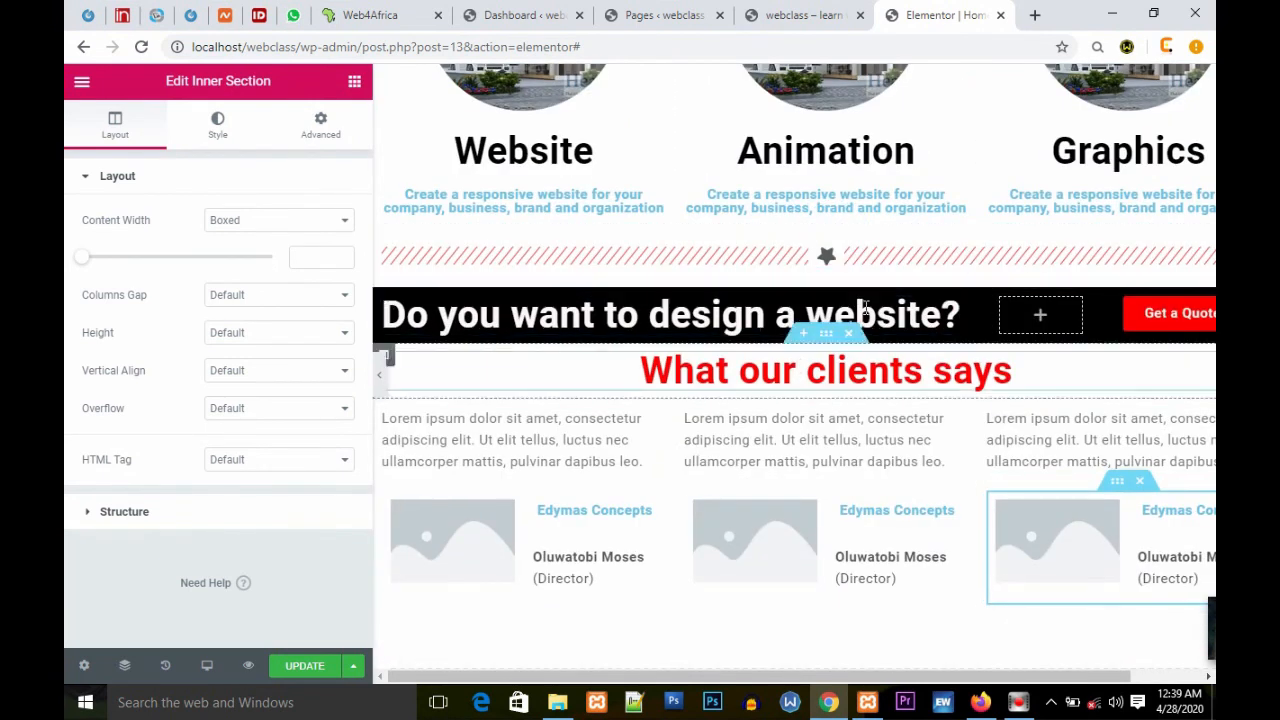
{"action": "left_click", "coordinate": [805, 352]}
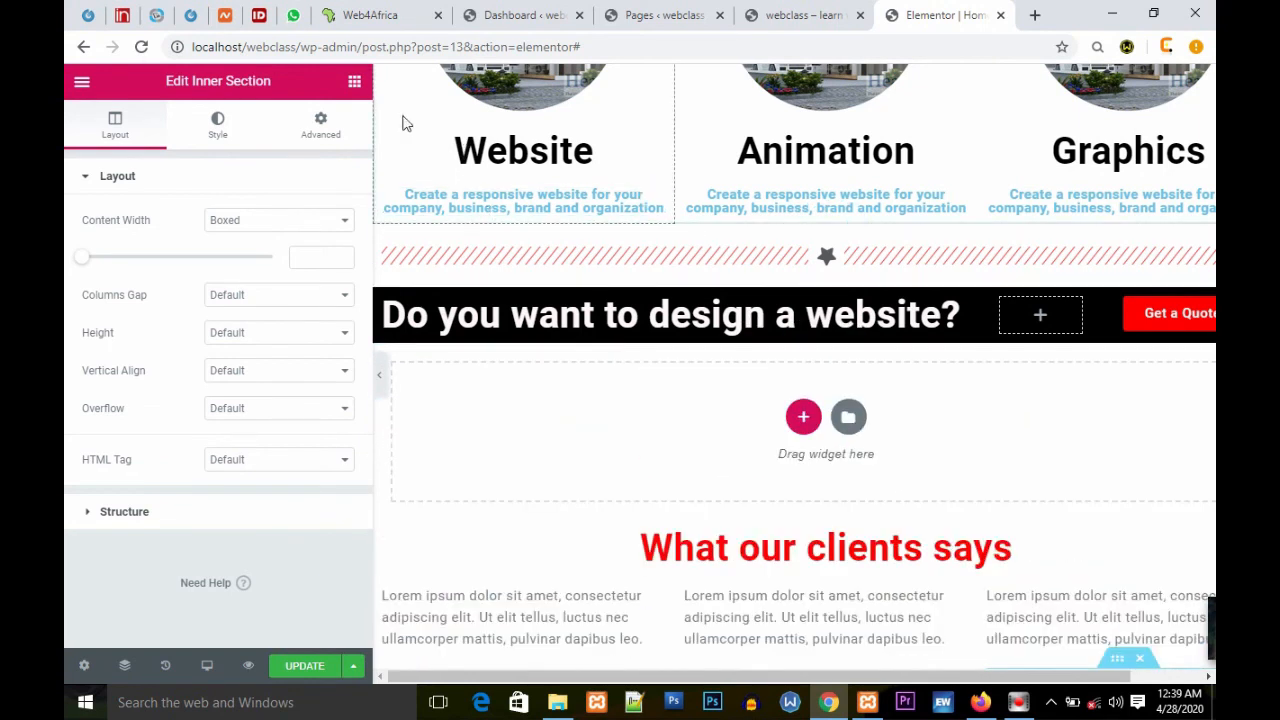
{"action": "left_click", "coordinate": [354, 81]}
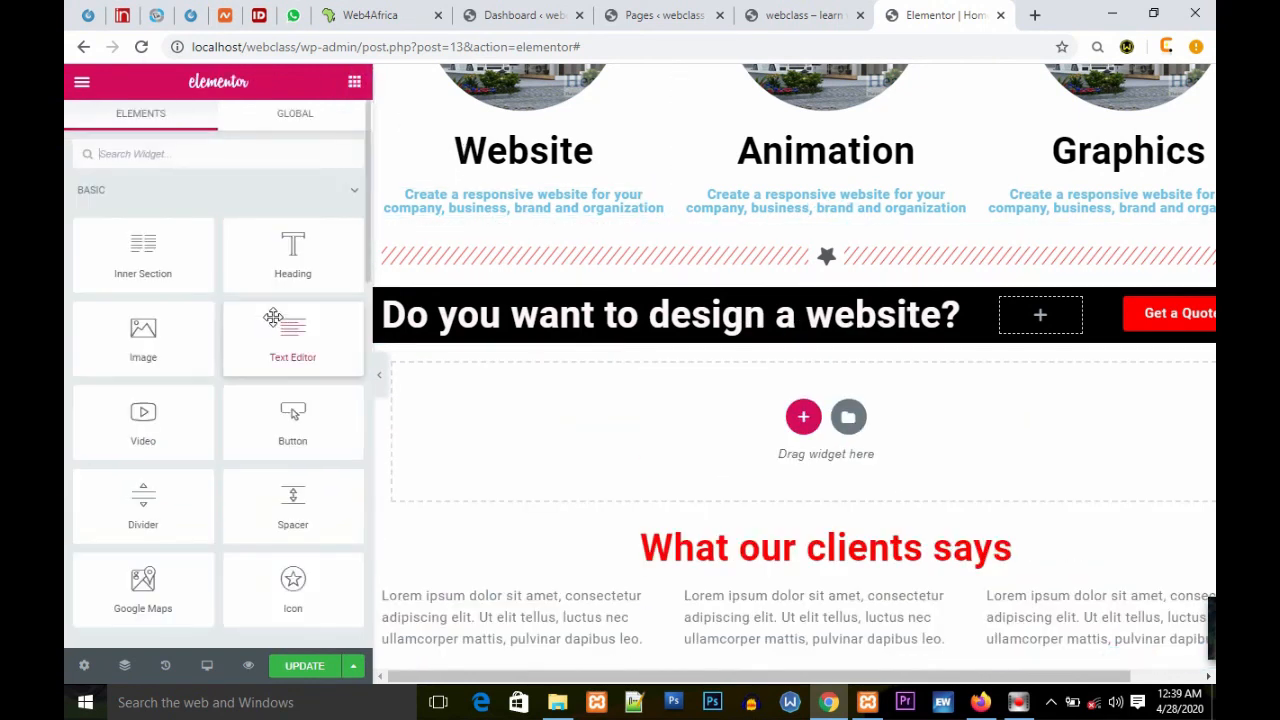
{"action": "left_click_drag", "start_coordinate": [288, 505], "coordinate": [804, 425]}
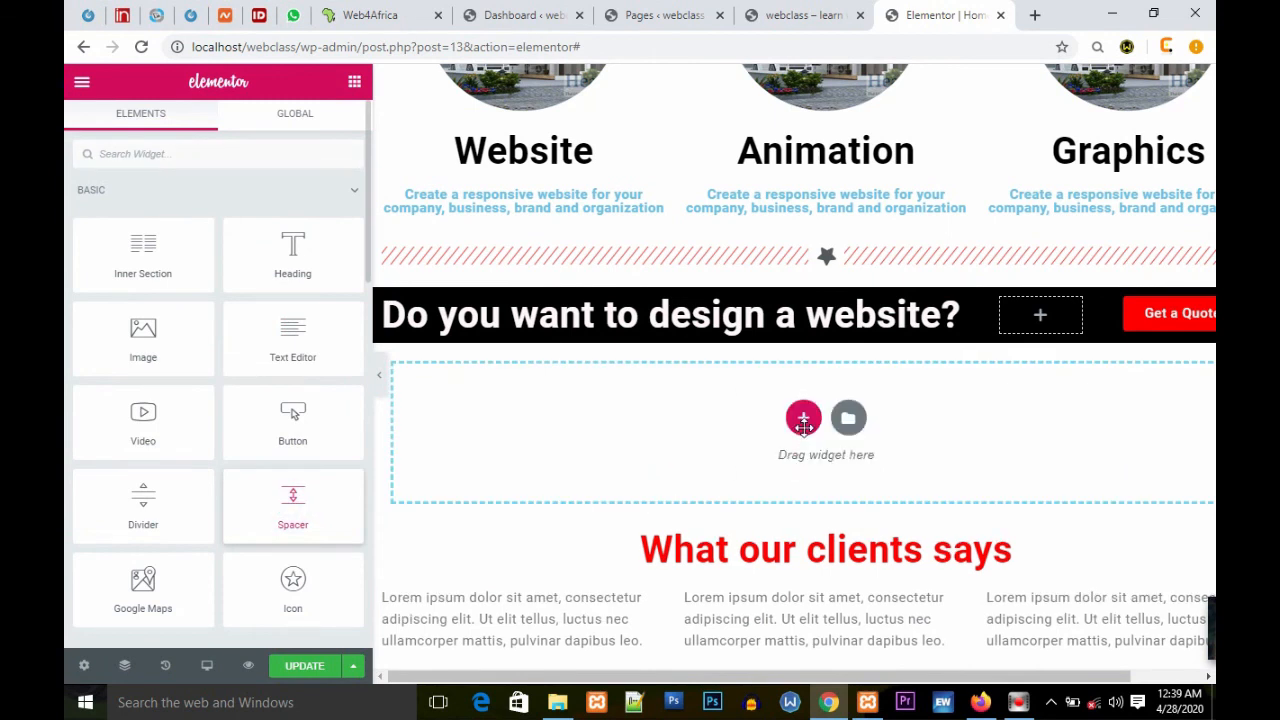
{"action": "left_click_drag", "start_coordinate": [804, 425], "coordinate": [805, 430]}
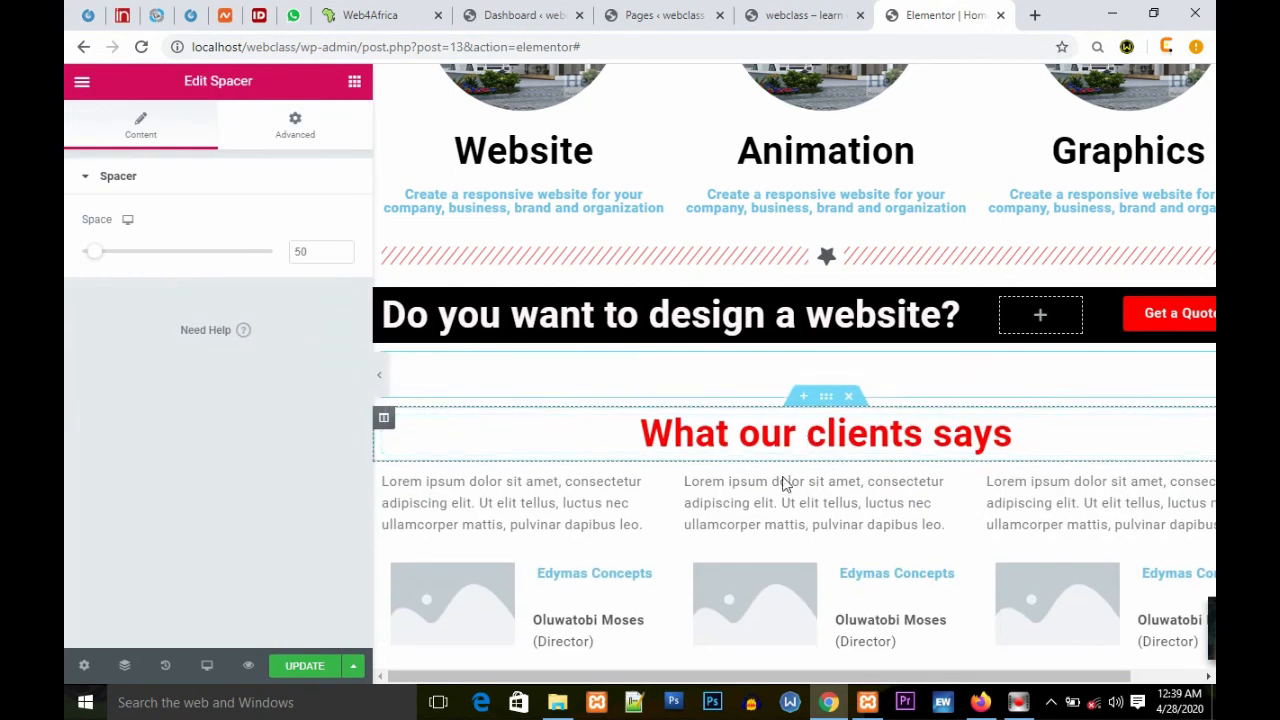
Step: Search the widgets for "you" and add a Video widget to the empty section below the testimonials
{"action": "scroll", "coordinate": [815, 517], "scroll_direction": "down", "scroll_amount": 3}
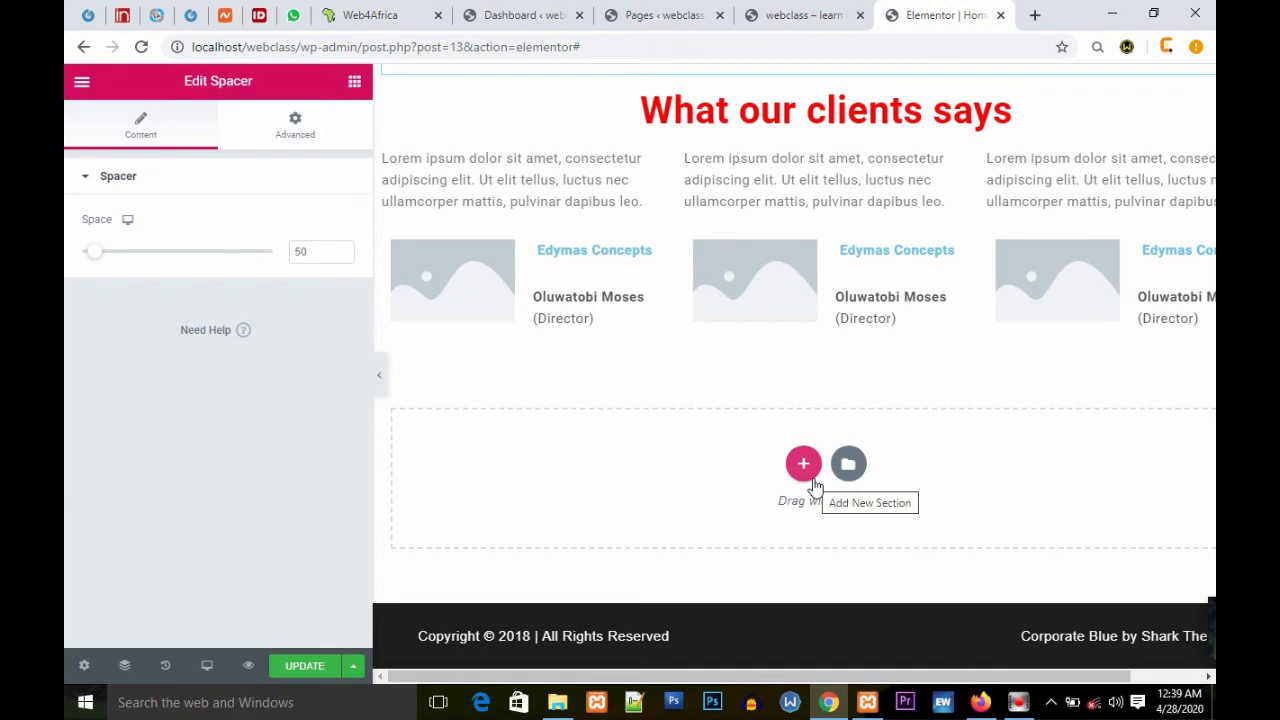
{"action": "left_click", "coordinate": [353, 82]}
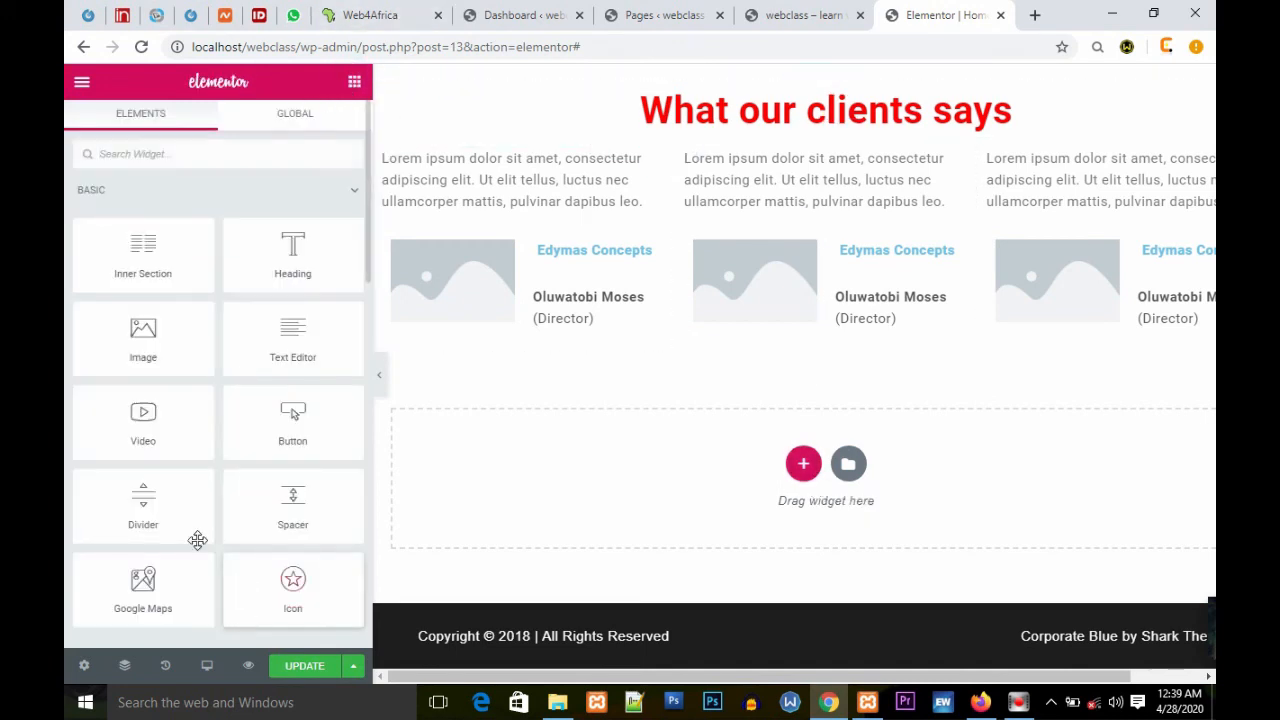
{"action": "left_click", "coordinate": [189, 145]}
{"action": "type", "text": "y"}
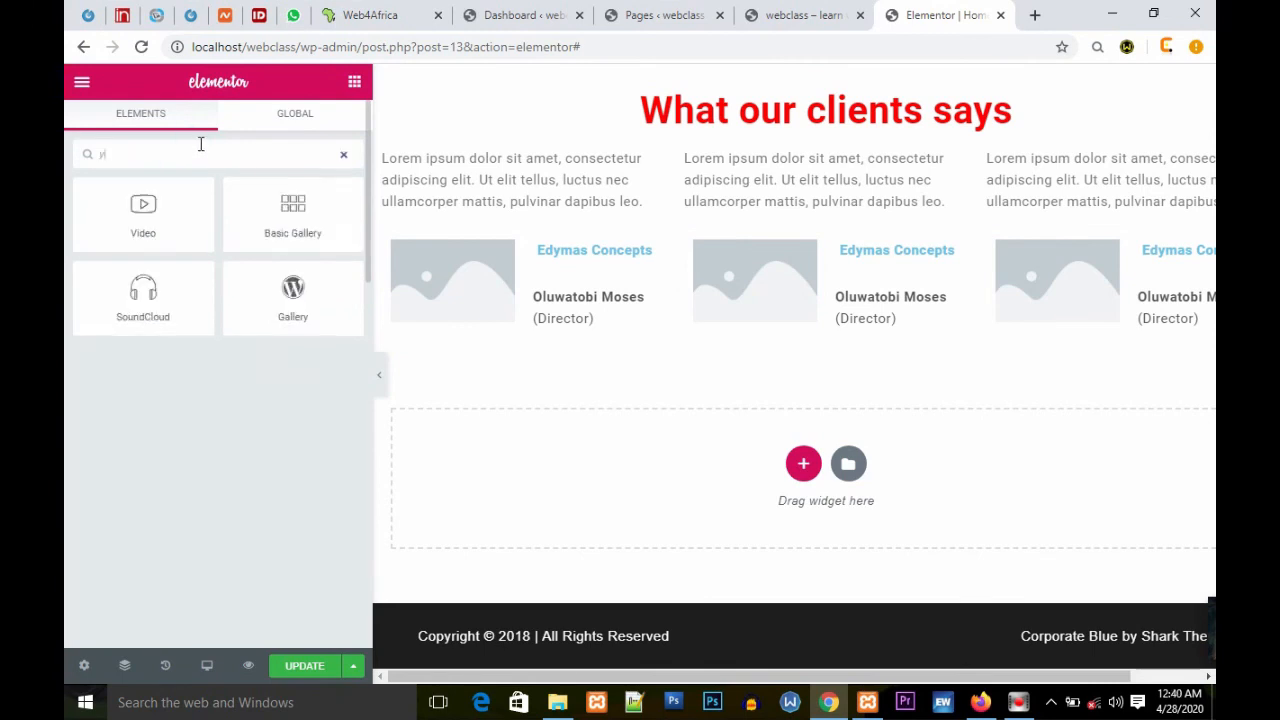
{"action": "type", "text": "ouy"}
{"action": "key", "text": "BackSpace"}
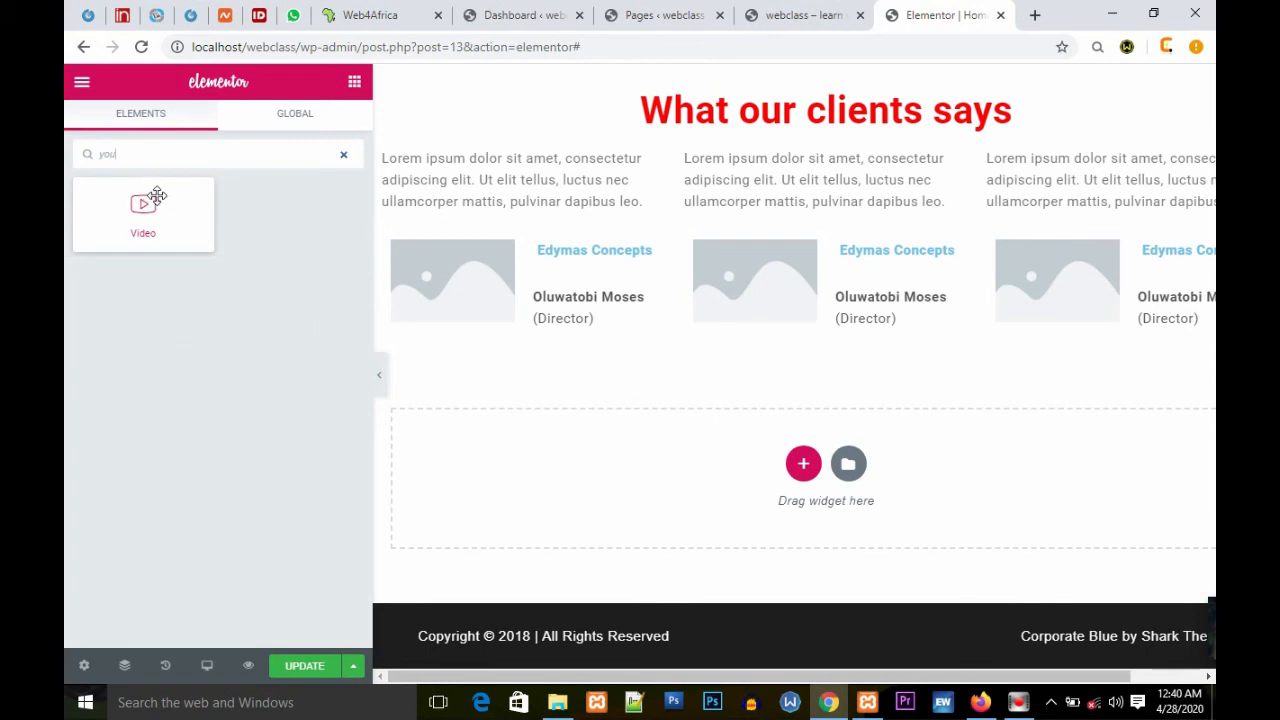
{"action": "left_click_drag", "start_coordinate": [141, 211], "coordinate": [800, 471]}
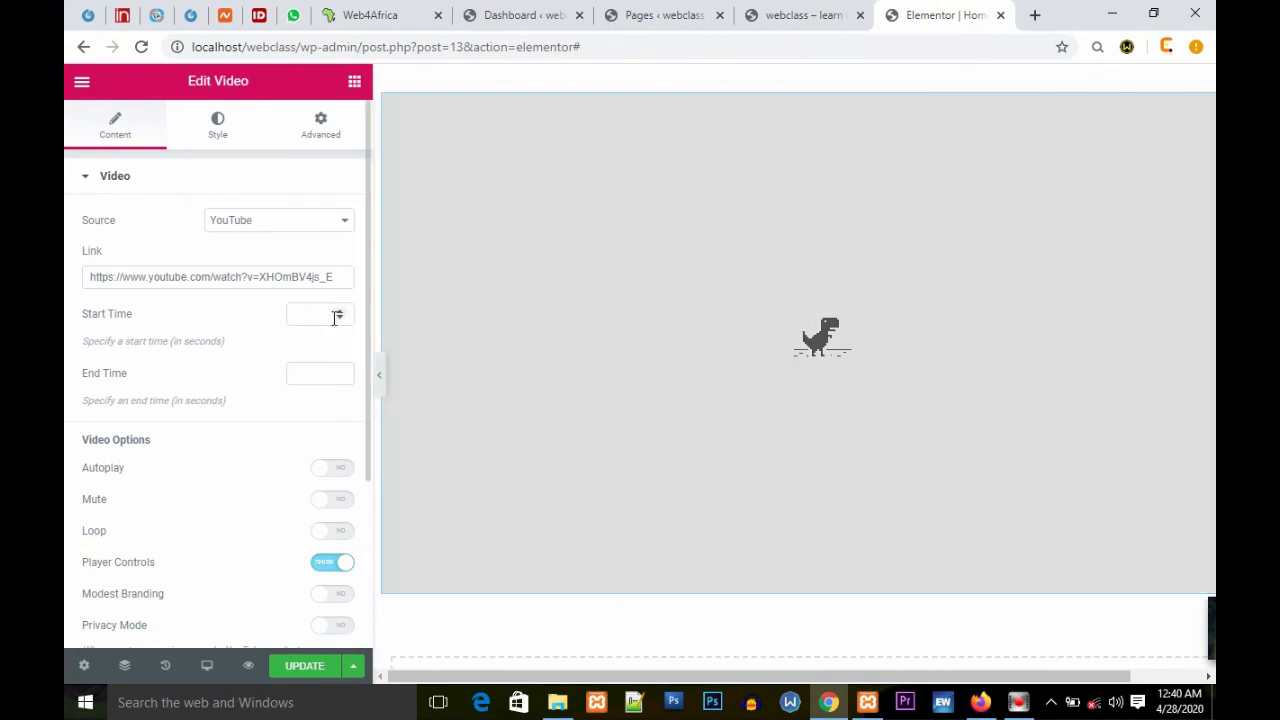
{"action": "left_click", "coordinate": [327, 314]}
{"action": "left_click", "coordinate": [307, 374]}
{"action": "left_click", "coordinate": [334, 470]}
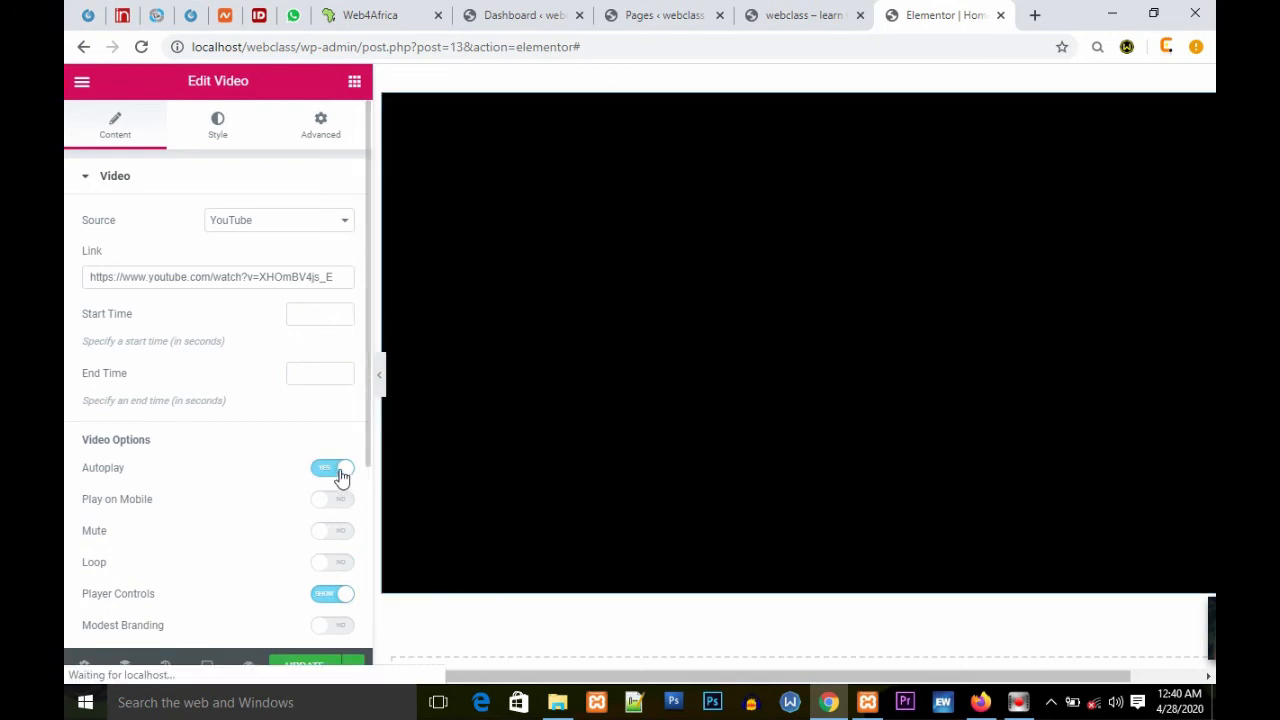
{"action": "left_click", "coordinate": [338, 472]}
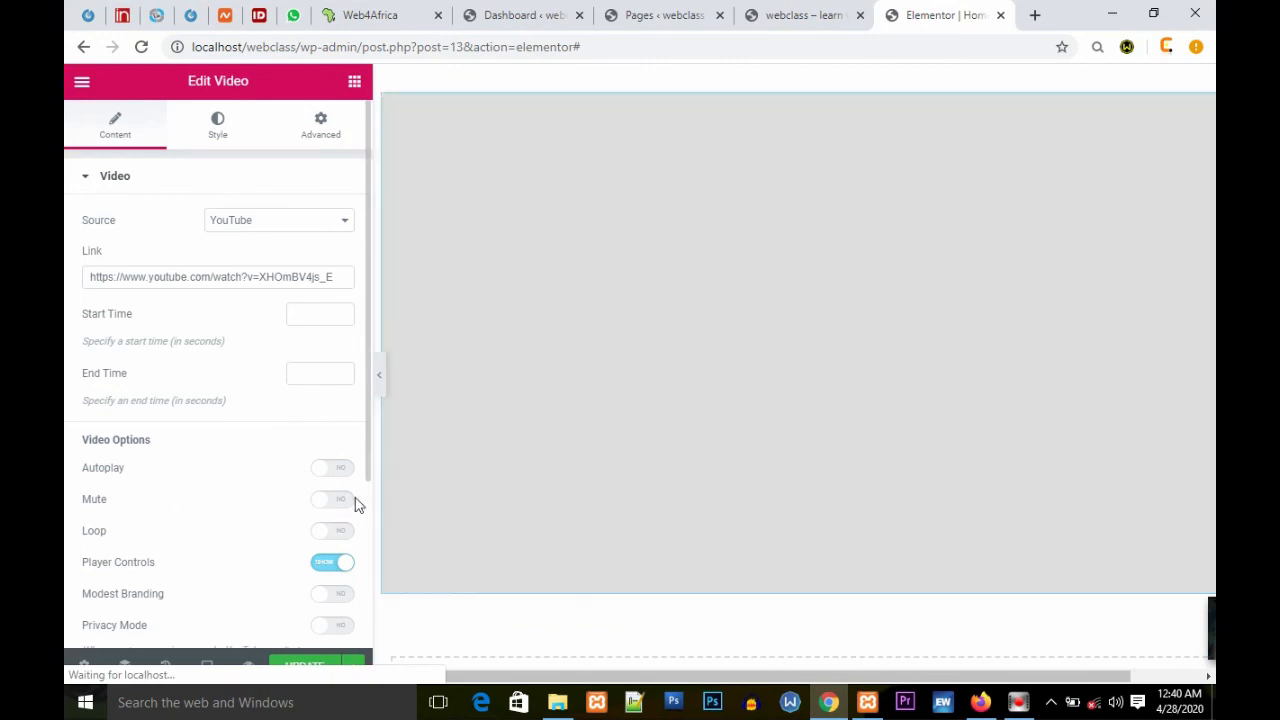
Step: Turn on the video's Mute and Loop options
{"action": "left_click", "coordinate": [334, 499]}
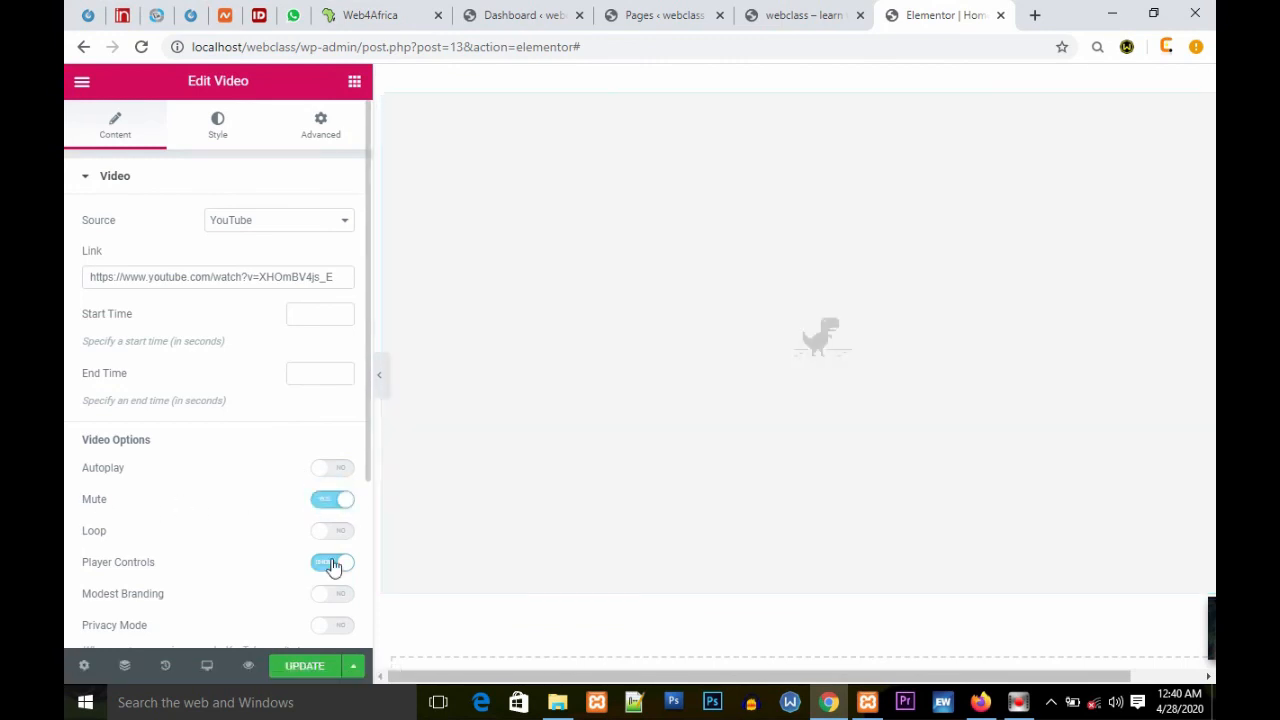
{"action": "left_click", "coordinate": [337, 532]}
{"action": "scroll", "coordinate": [268, 502], "scroll_direction": "down", "scroll_amount": 1}
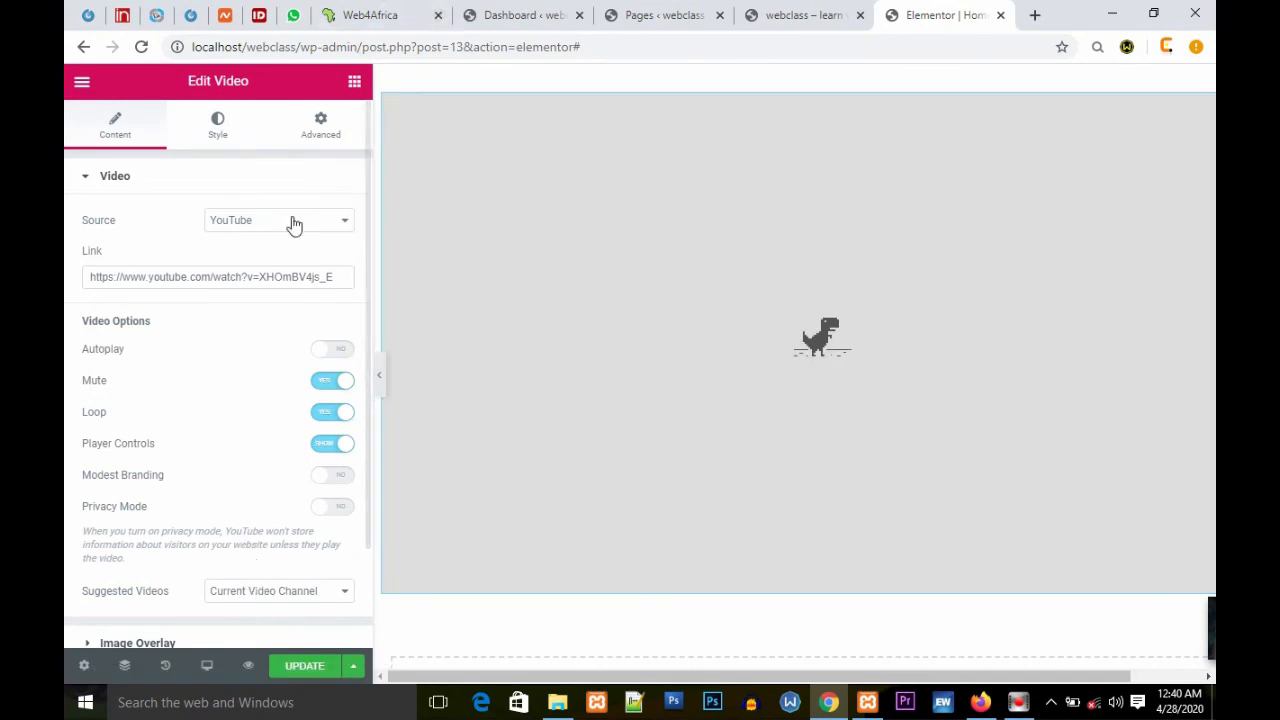
Step: Change the video's source to Self Hosted
{"action": "left_click", "coordinate": [344, 222]}
{"action": "left_click", "coordinate": [344, 223]}
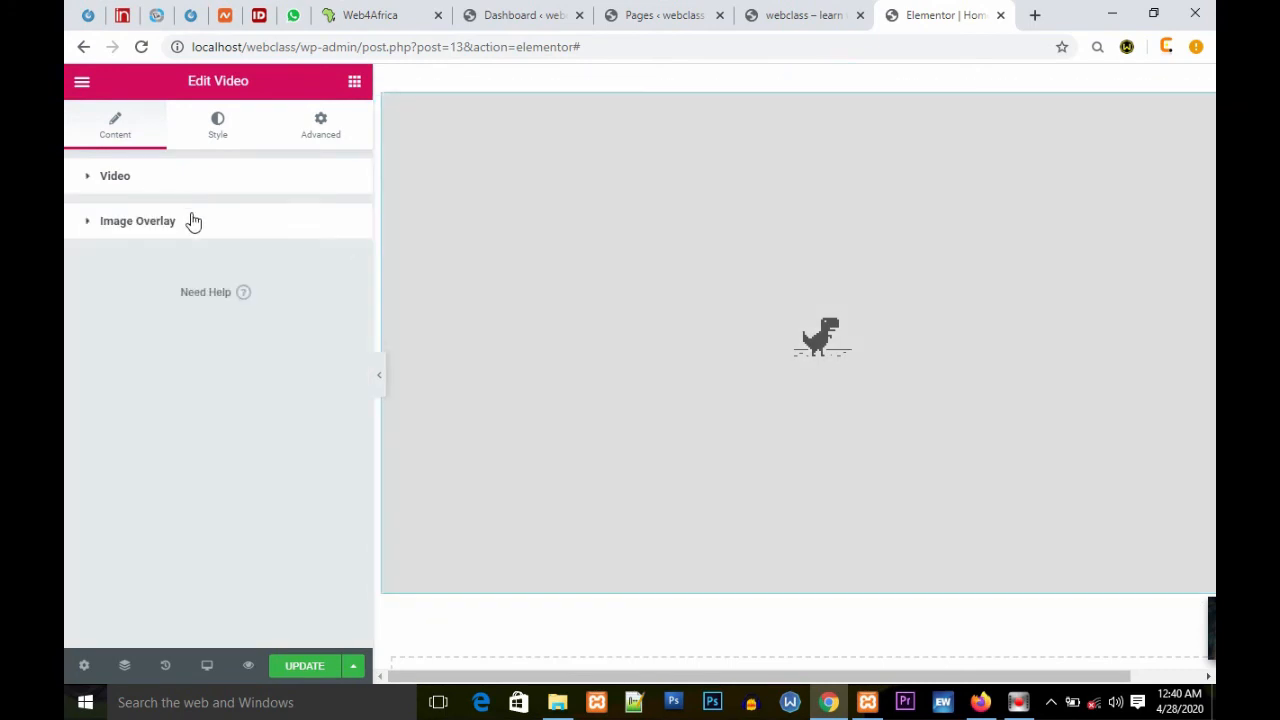
{"action": "left_click", "coordinate": [171, 178]}
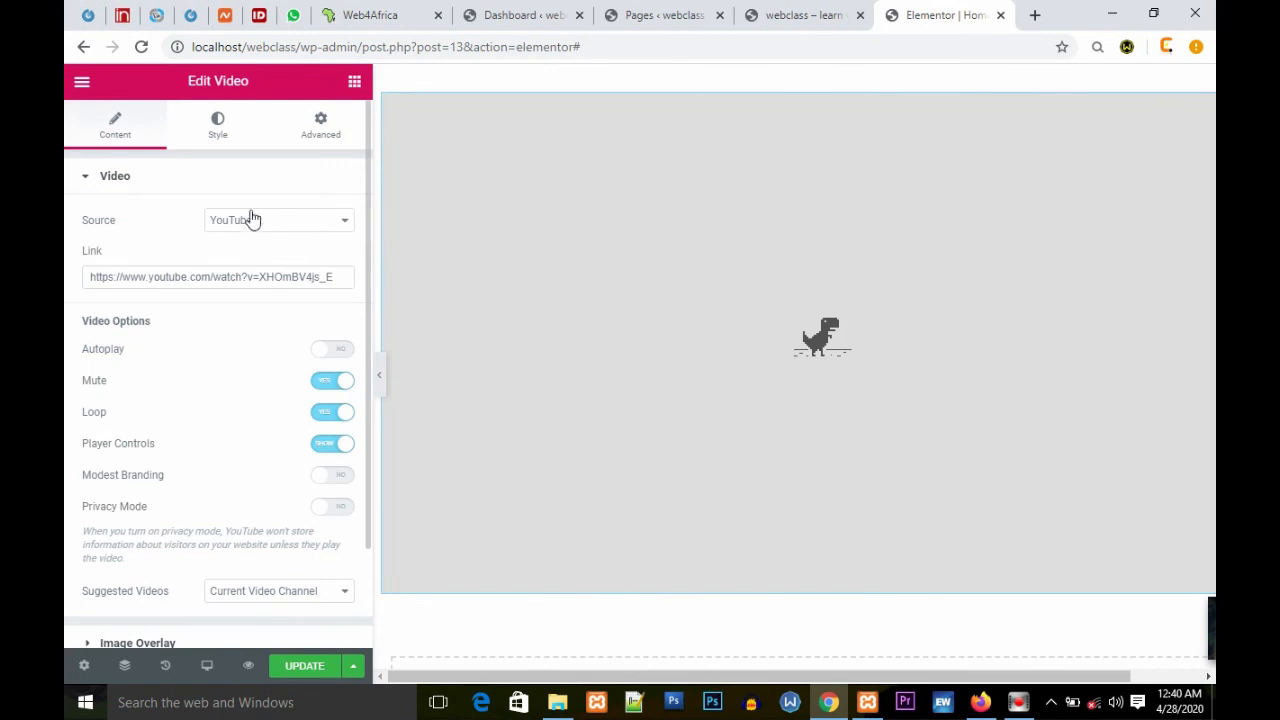
{"action": "left_click", "coordinate": [345, 220]}
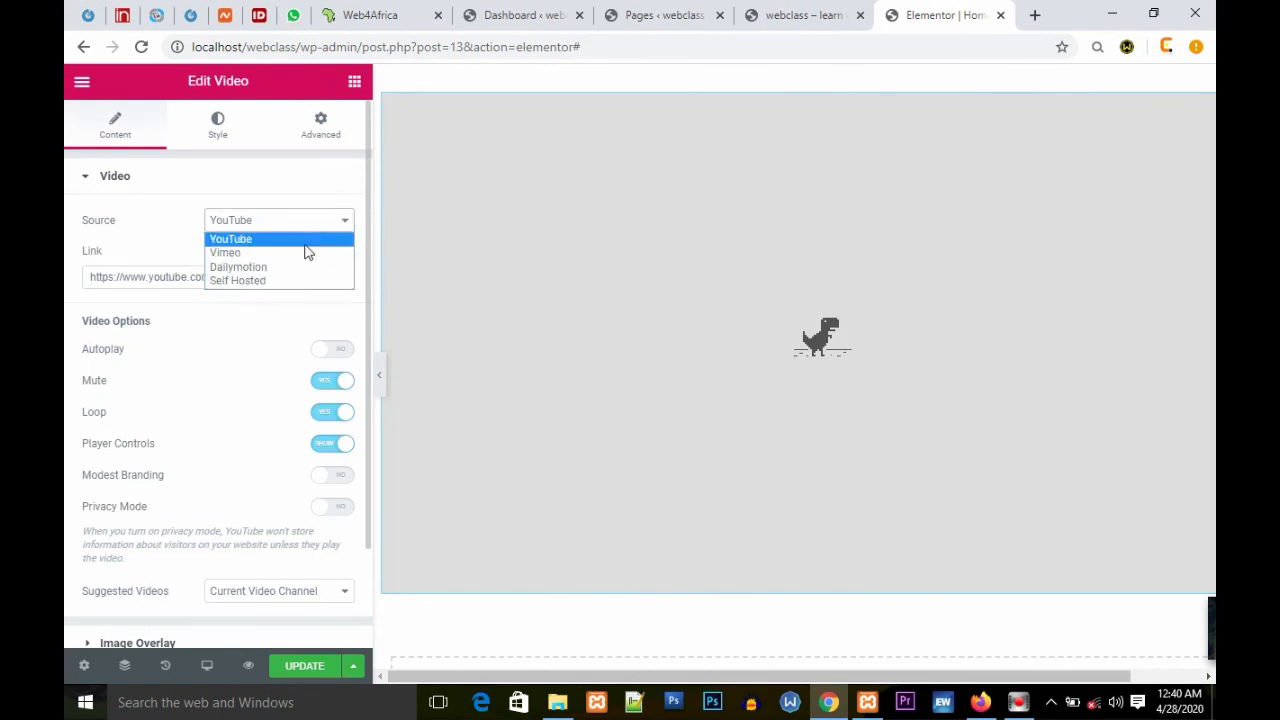
{"action": "left_click", "coordinate": [280, 283]}
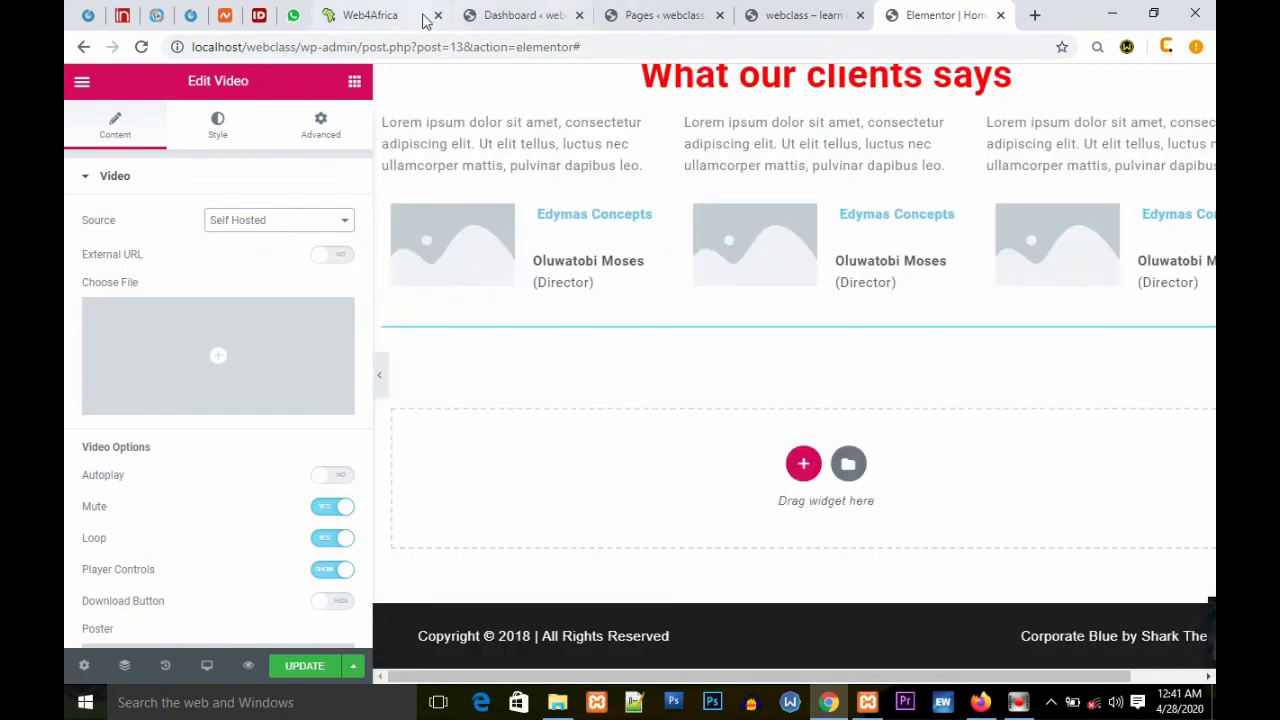
{"action": "left_click", "coordinate": [519, 16]}
{"action": "mouse_move", "coordinate": [152, 287]}
{"action": "mouse_move", "coordinate": [110, 258]}
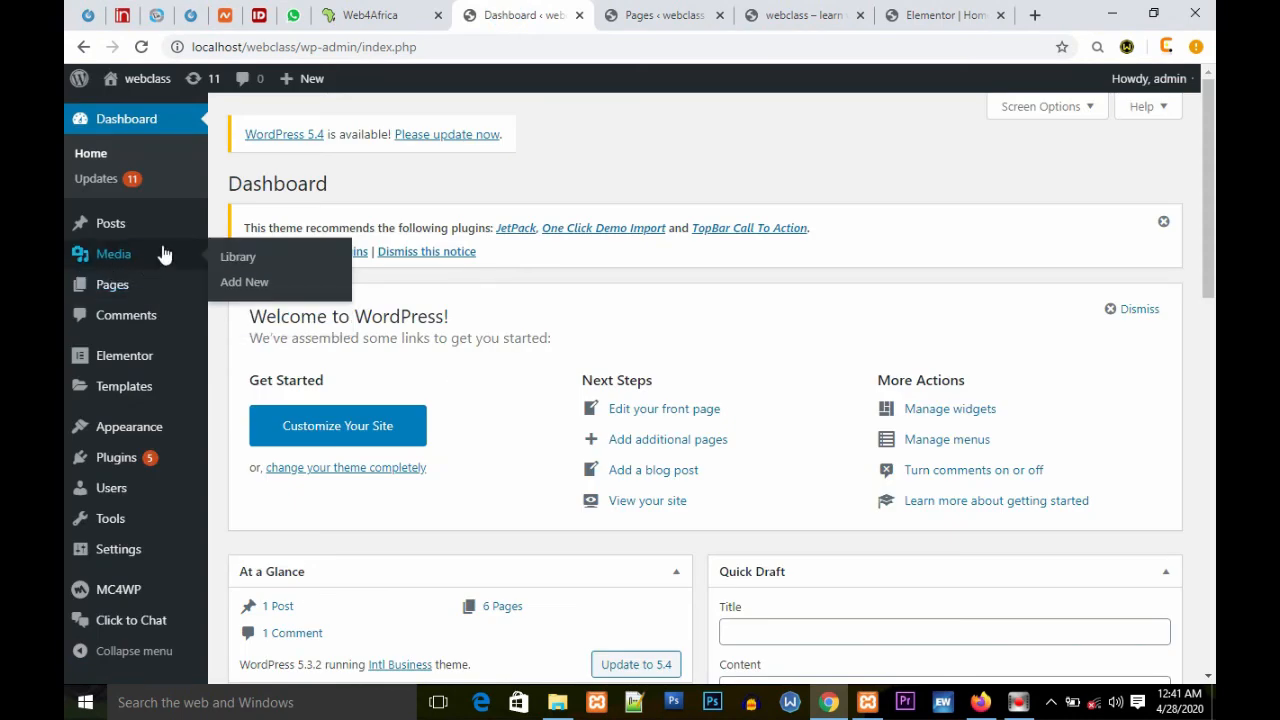
{"action": "left_click", "coordinate": [922, 15]}
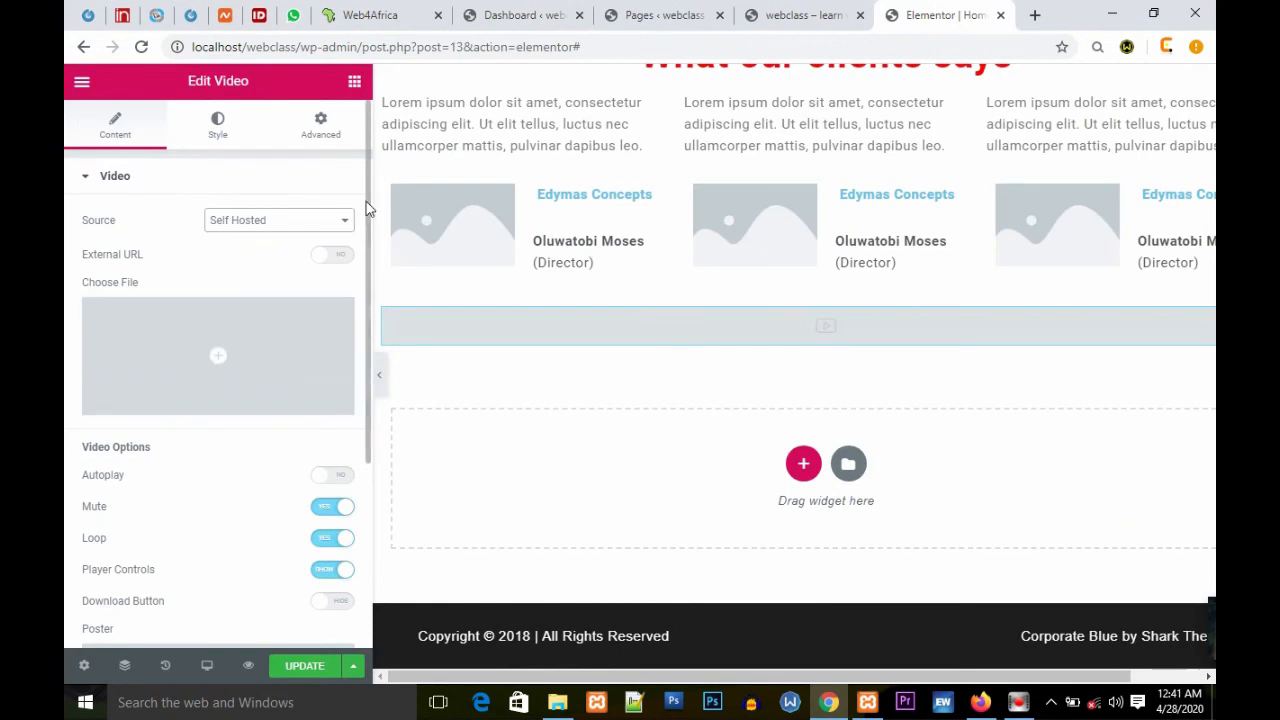
Step: Switch the video's source to YouTube
{"action": "left_click", "coordinate": [343, 226]}
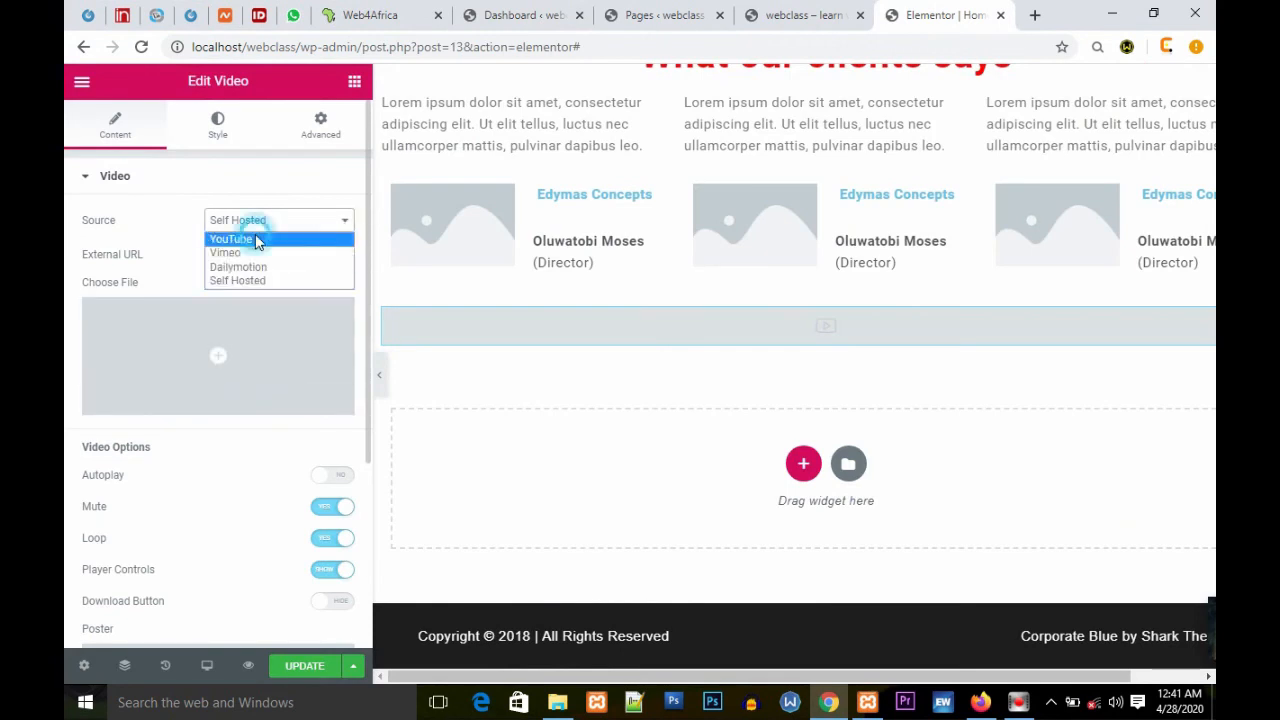
{"action": "left_click", "coordinate": [255, 234]}
{"action": "left_click", "coordinate": [313, 285]}
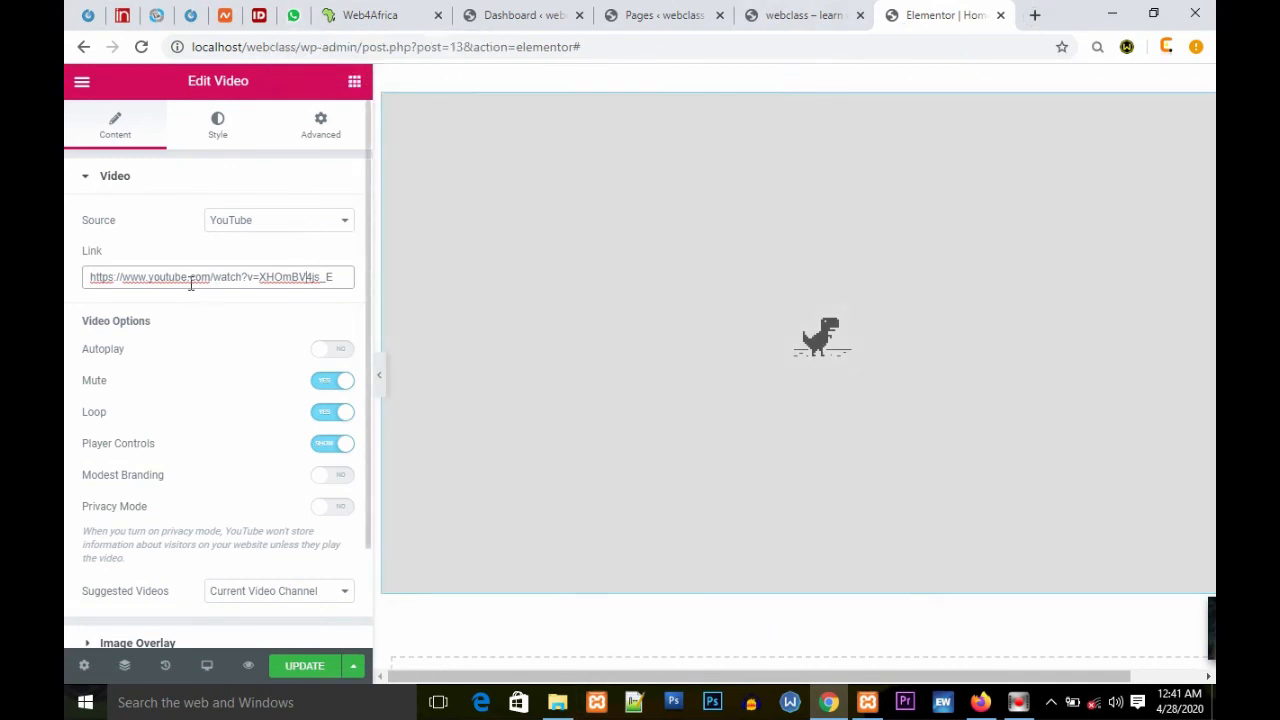
Step: Update the page to save the YouTube video with its default link
{"action": "left_click", "coordinate": [1039, 17]}
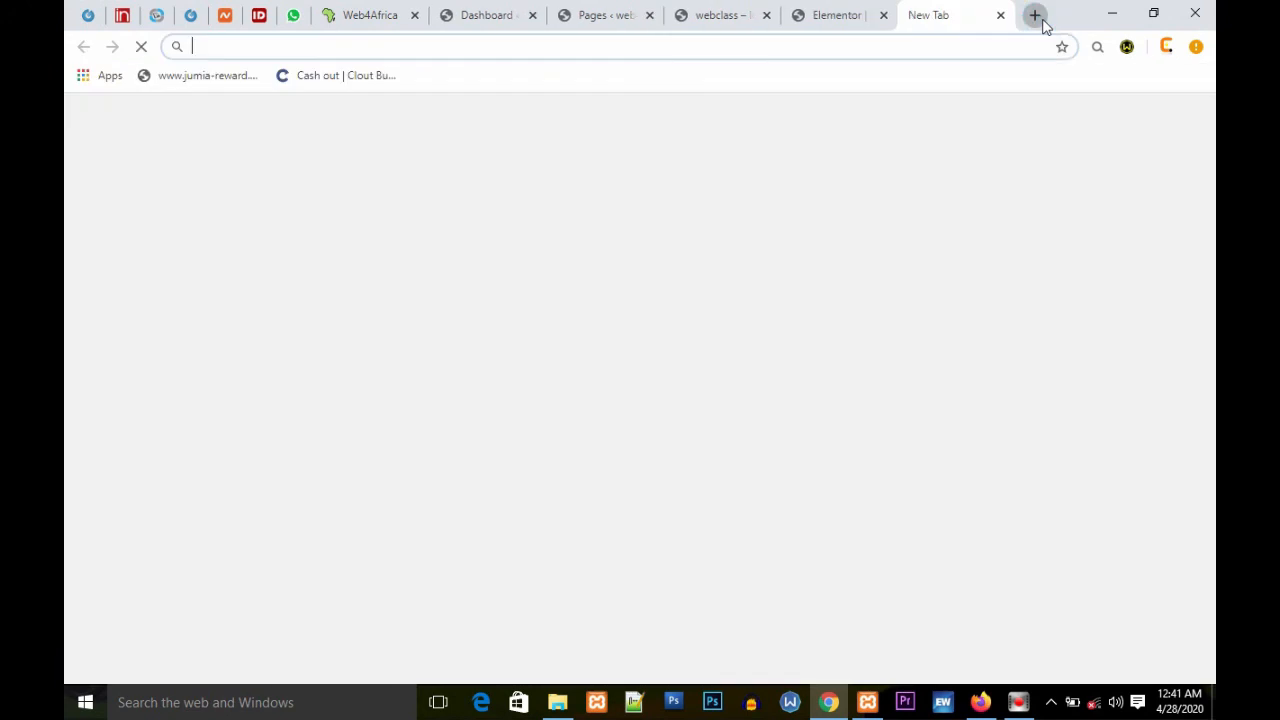
{"action": "left_click", "coordinate": [1001, 16]}
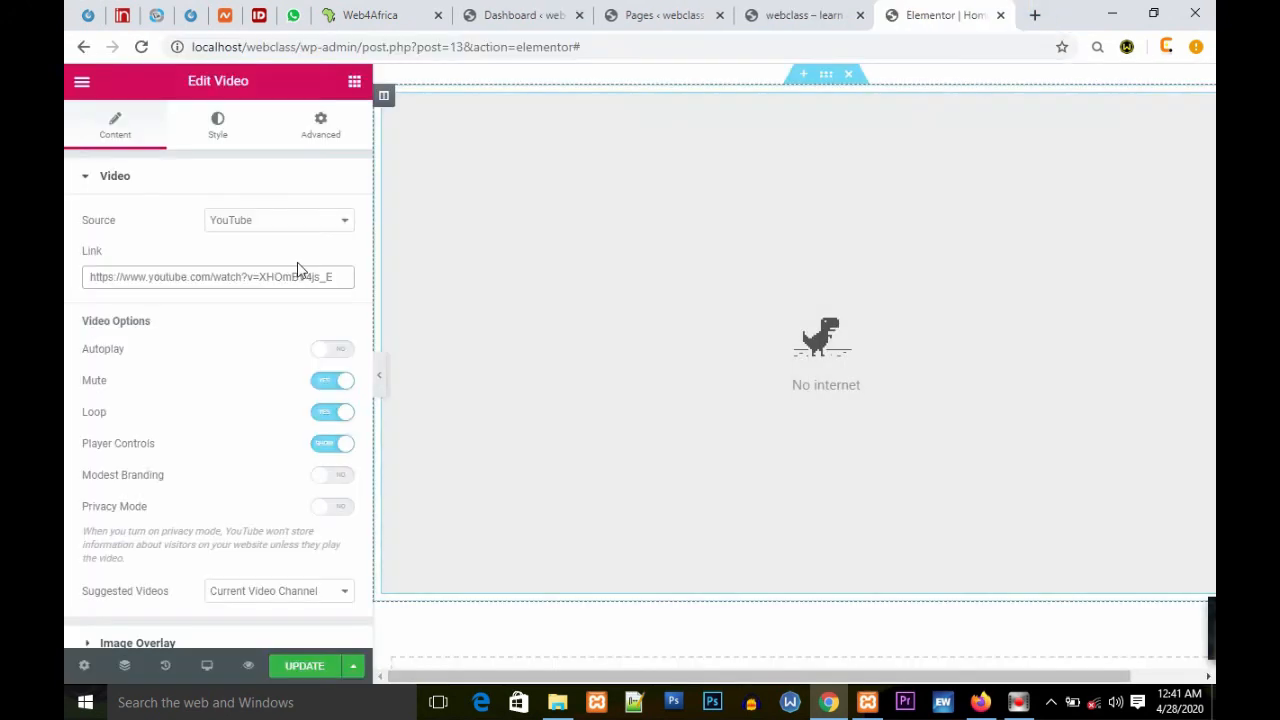
{"action": "left_click", "coordinate": [336, 276]}
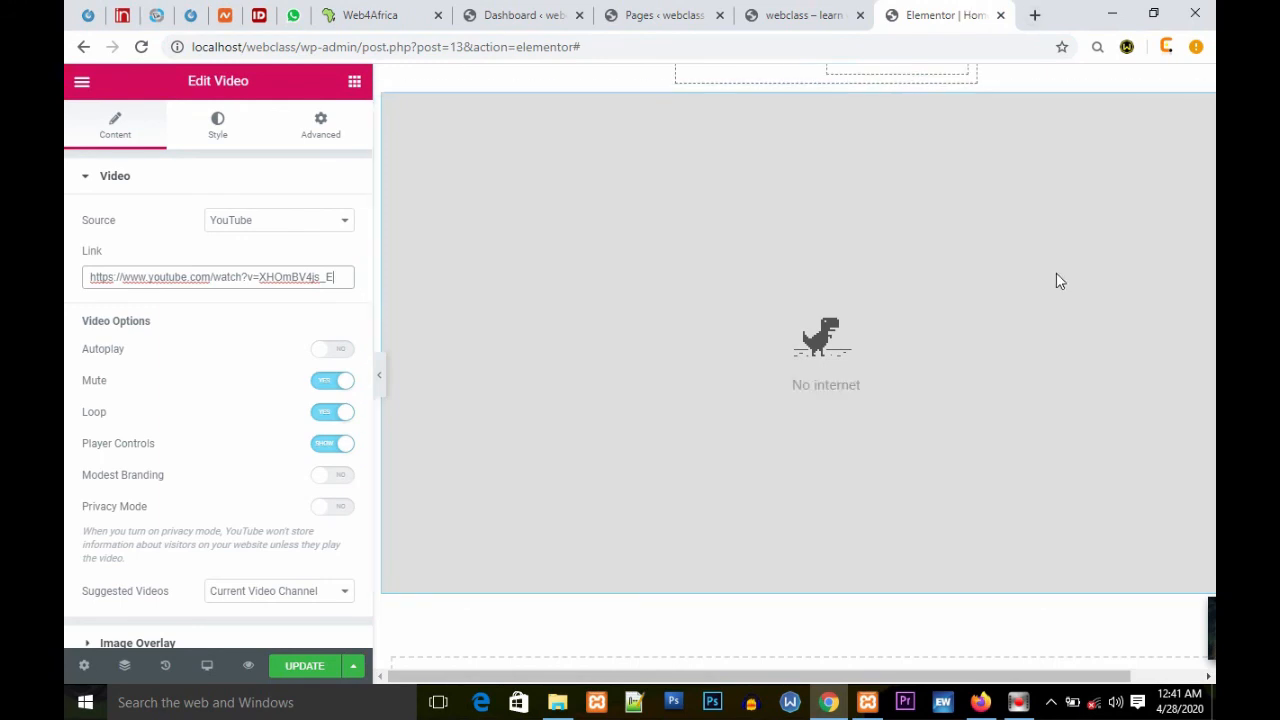
{"action": "left_click_drag", "start_coordinate": [337, 280], "coordinate": [68, 283]}
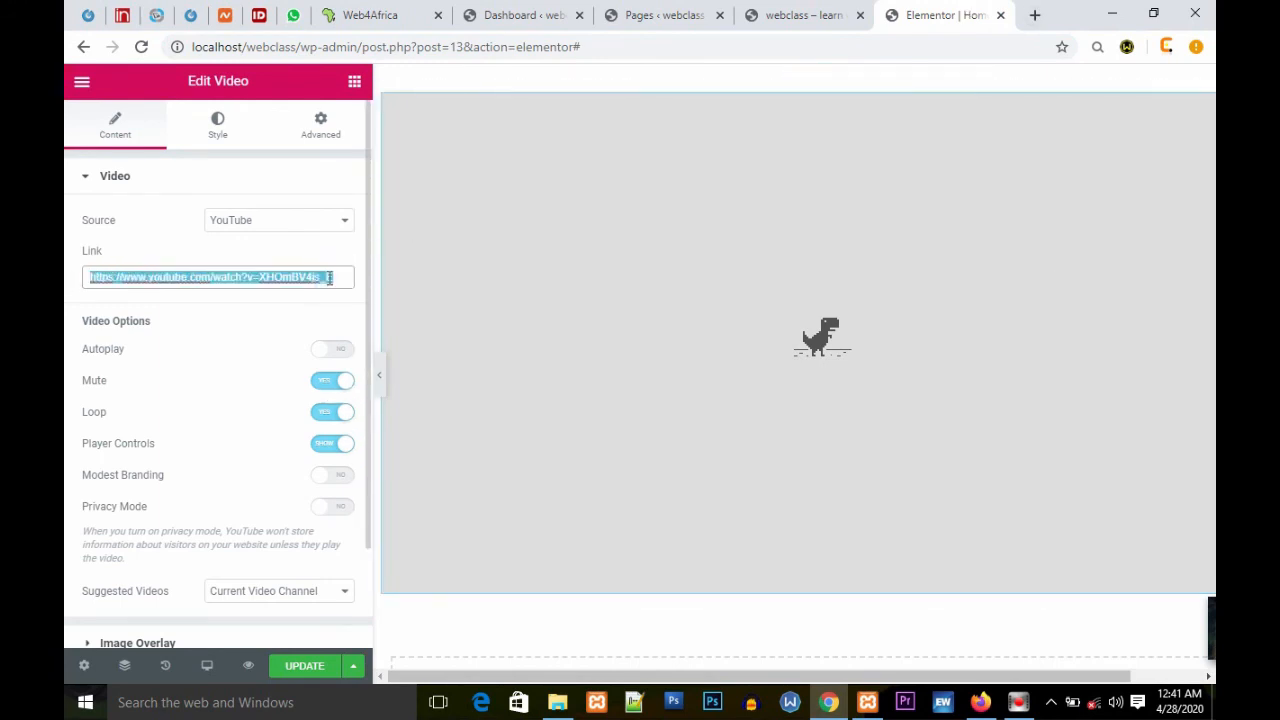
{"action": "left_click", "coordinate": [180, 278]}
{"action": "left_click", "coordinate": [308, 665]}
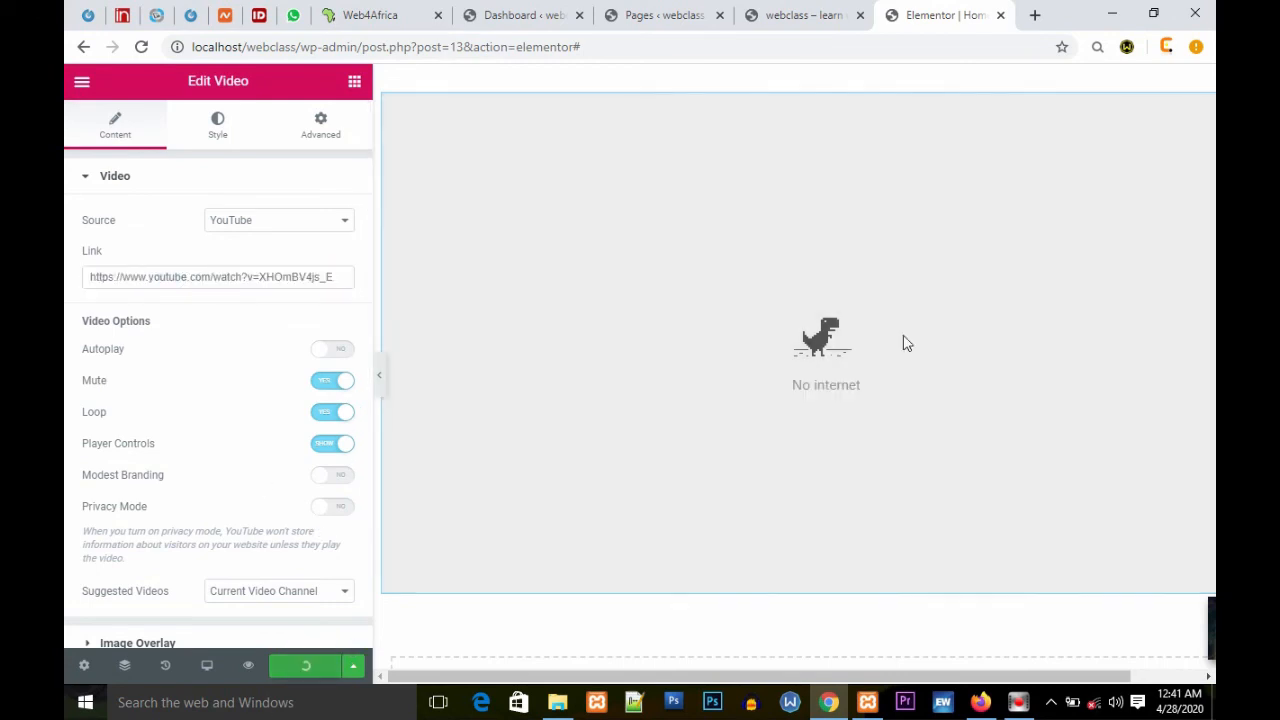
{"action": "left_click_drag", "start_coordinate": [777, 388], "coordinate": [906, 288]}
{"action": "left_click_drag", "start_coordinate": [838, 258], "coordinate": [802, 370]}
{"action": "left_click_drag", "start_coordinate": [921, 384], "coordinate": [923, 307]}
{"action": "left_click", "coordinate": [955, 284]}
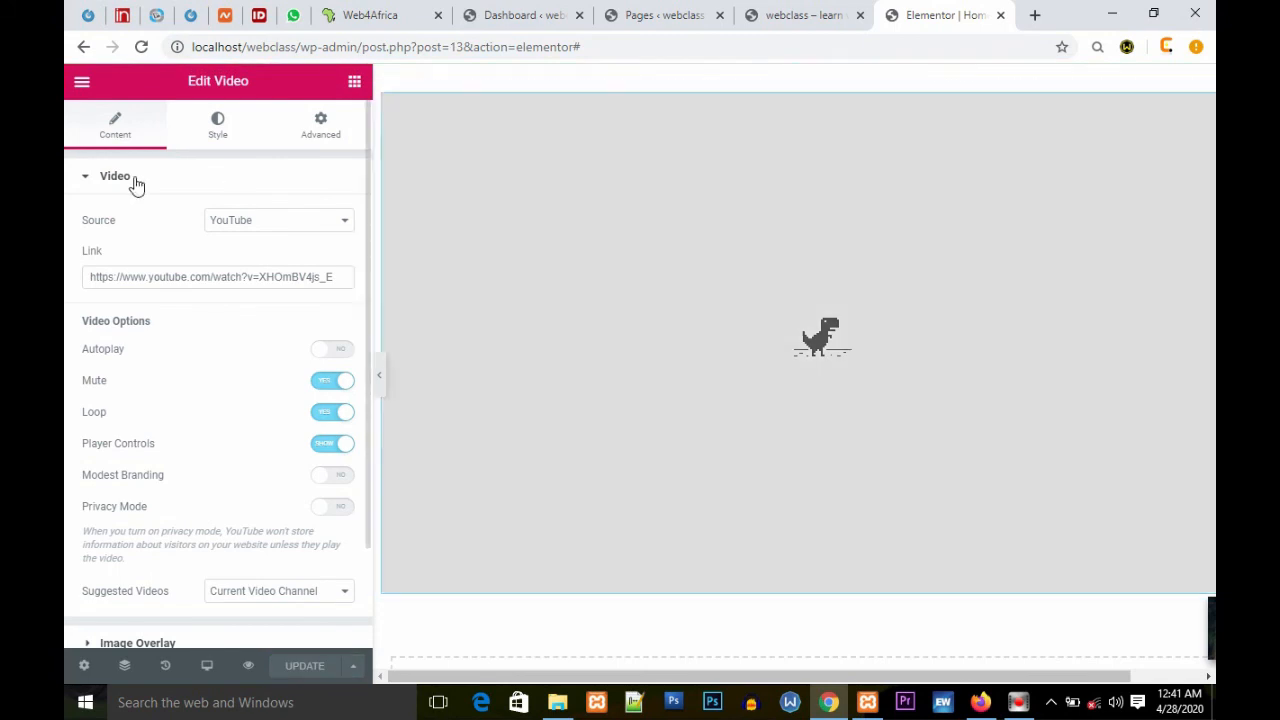
Step: Turn on the video's image overlay and choose the laptop-with-house-icons image from the media library
{"action": "left_click", "coordinate": [123, 184]}
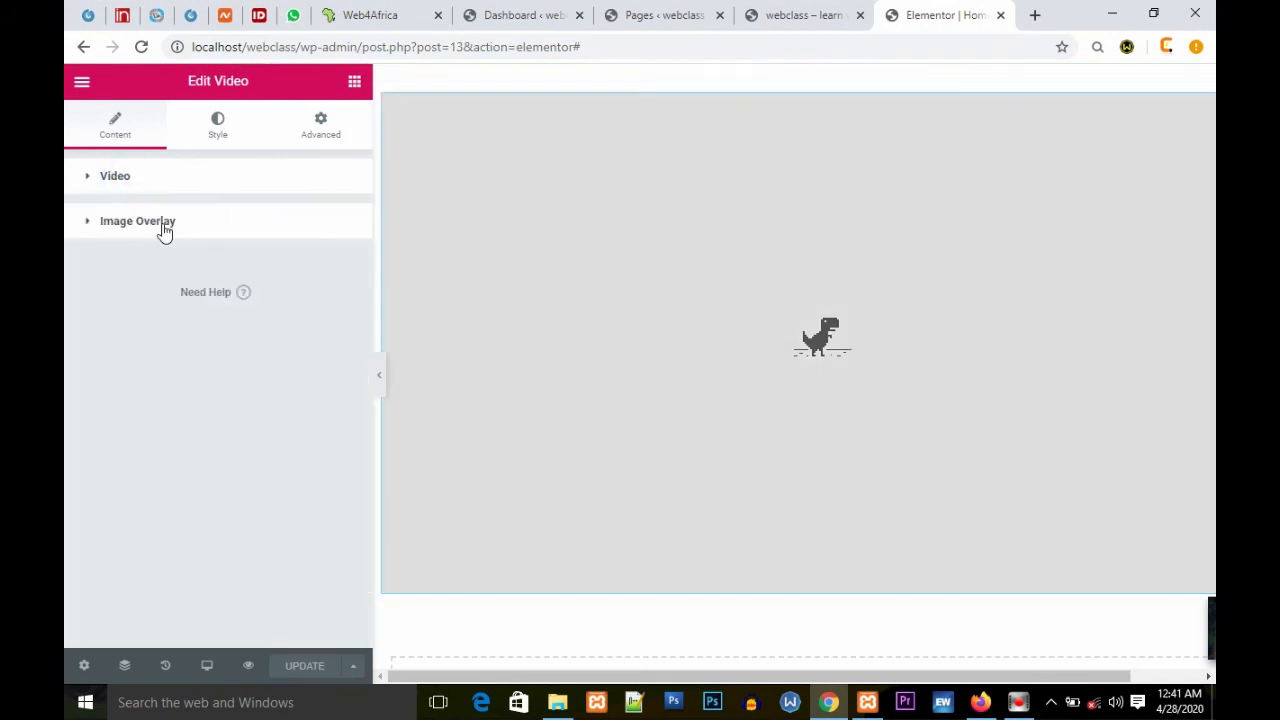
{"action": "left_click", "coordinate": [164, 231]}
{"action": "left_click", "coordinate": [338, 266]}
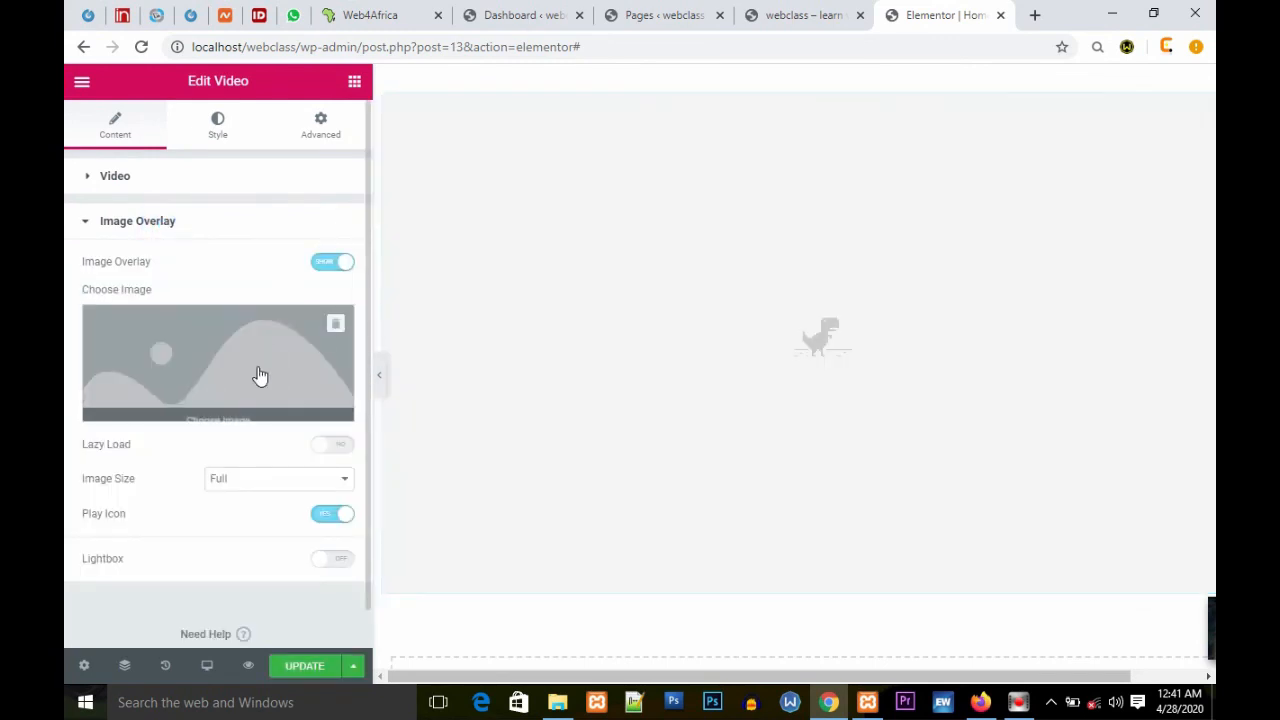
{"action": "left_click", "coordinate": [199, 369]}
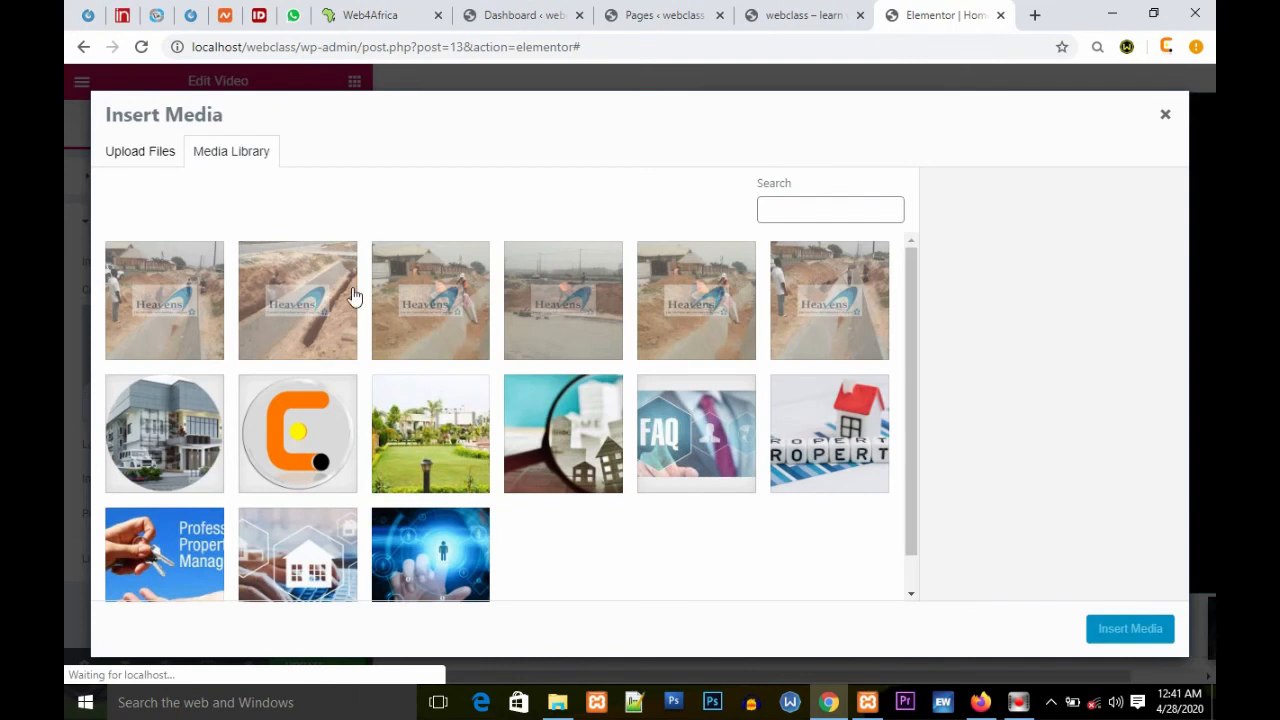
{"action": "left_click", "coordinate": [300, 572]}
{"action": "left_click", "coordinate": [1128, 640]}
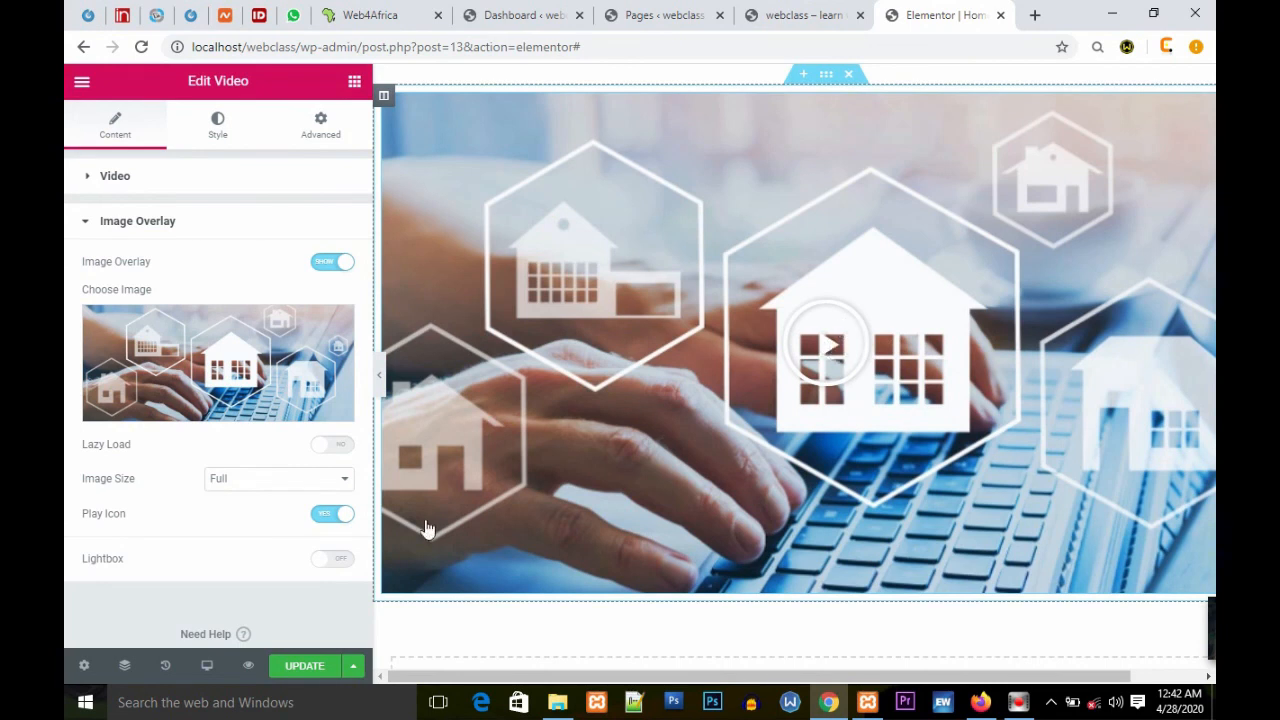
{"action": "left_click", "coordinate": [332, 562]}
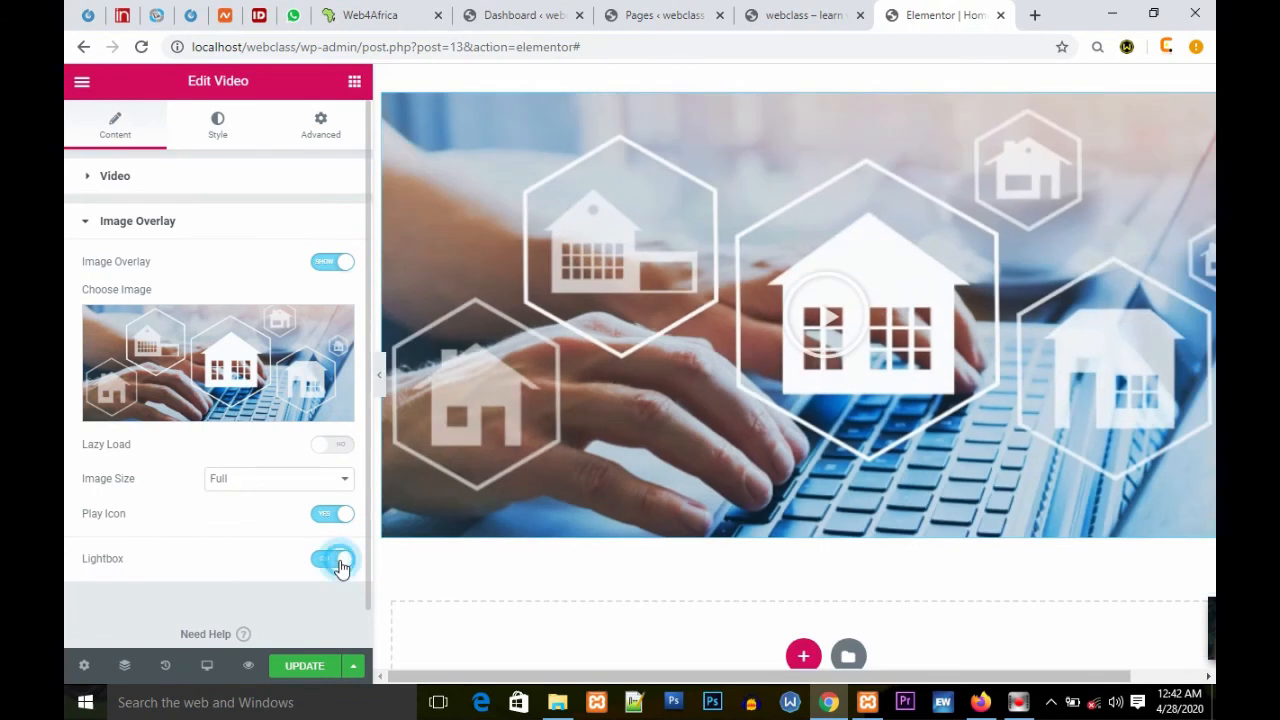
{"action": "left_click", "coordinate": [341, 567]}
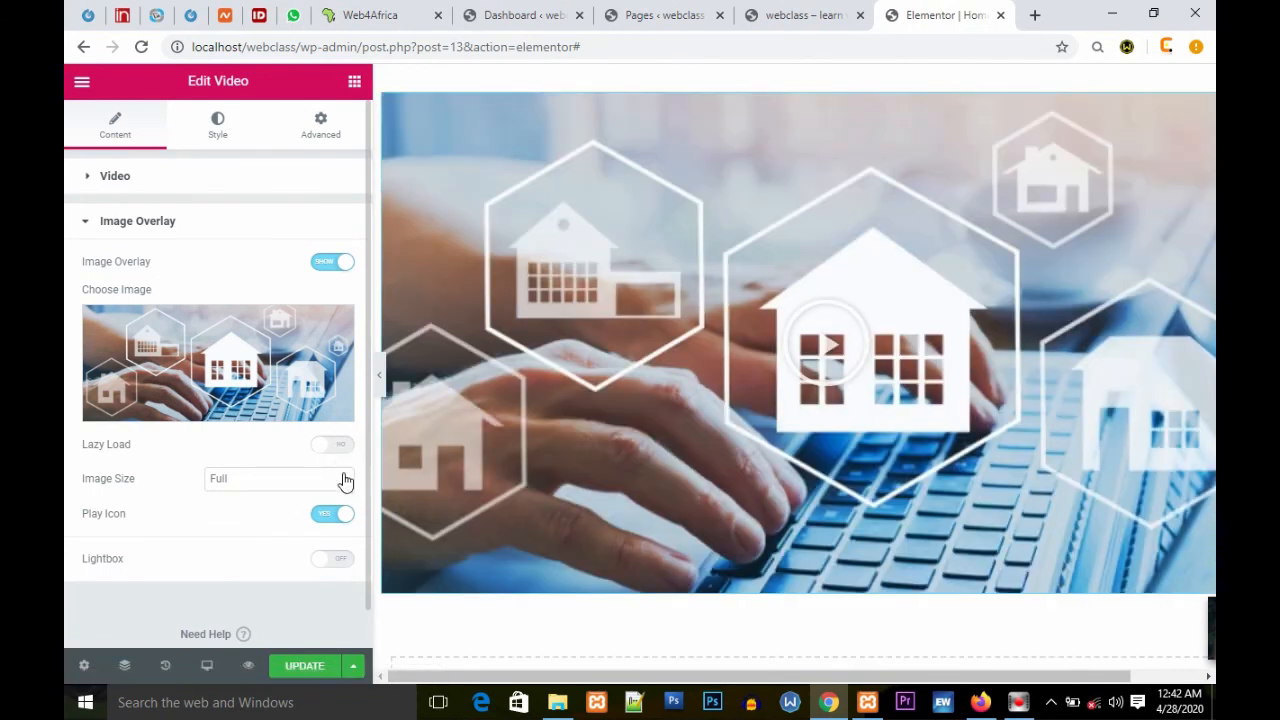
{"action": "left_click", "coordinate": [343, 480]}
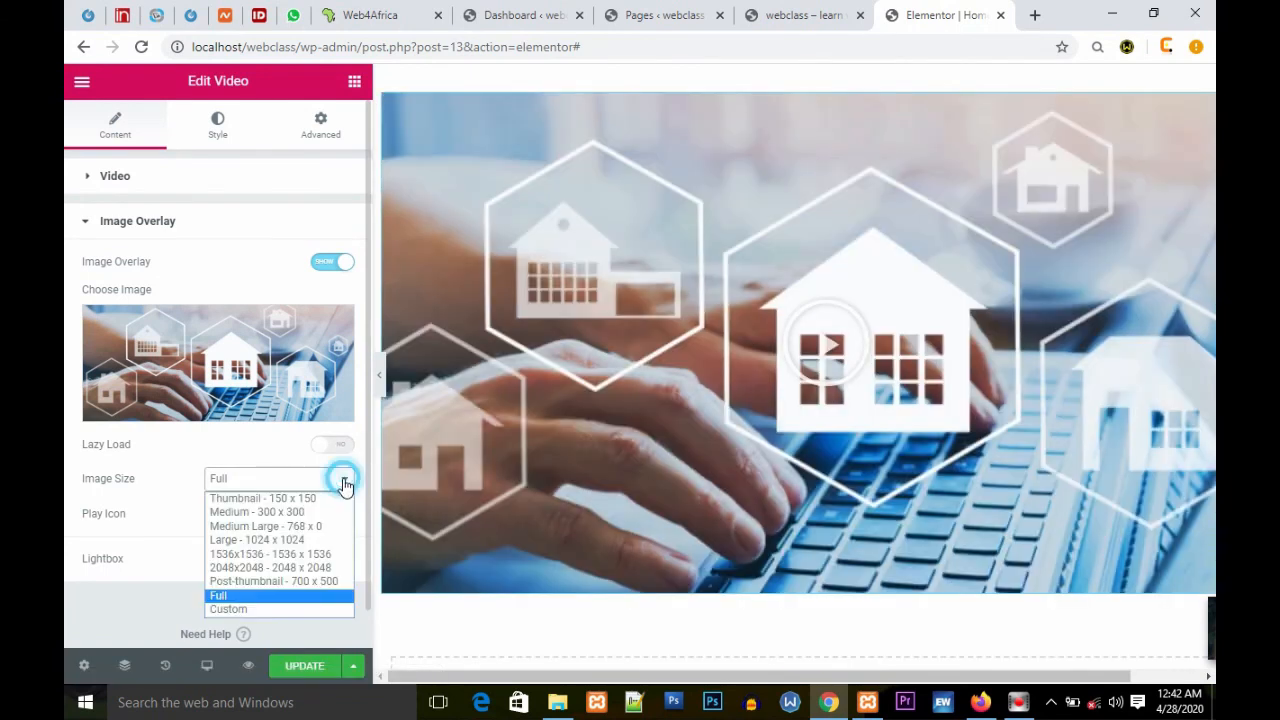
{"action": "left_click", "coordinate": [229, 596]}
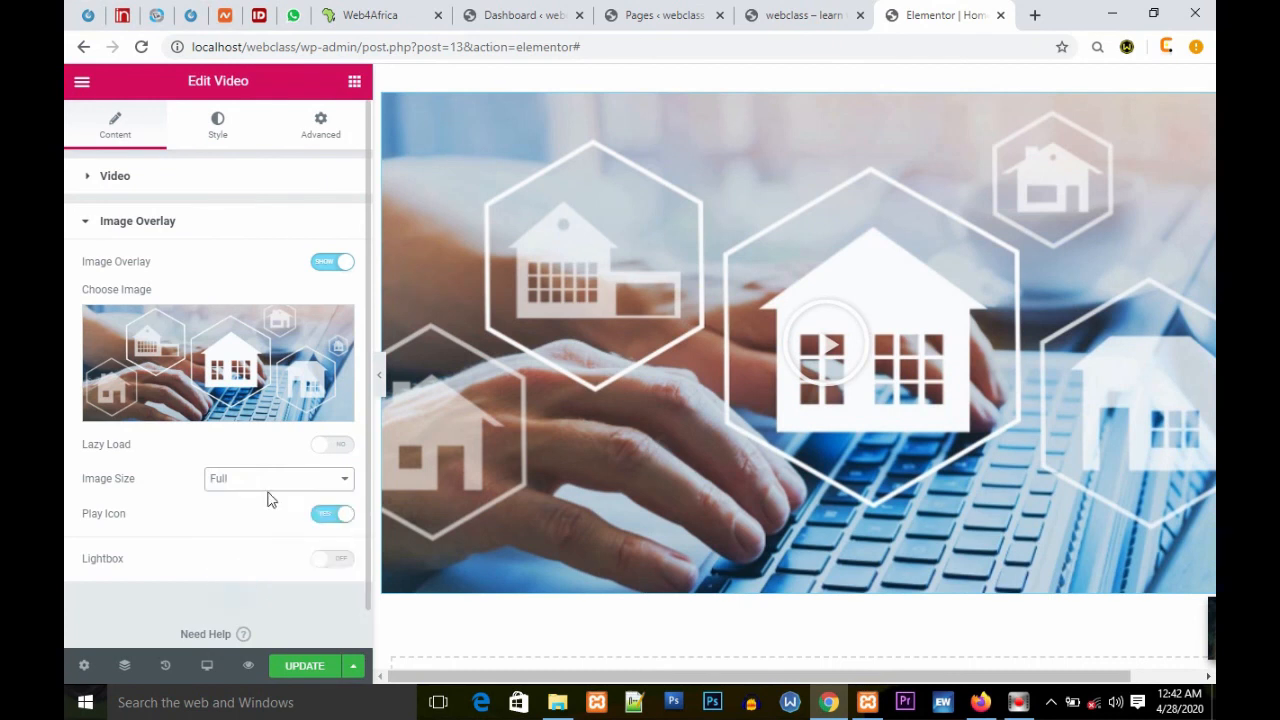
Step: Update the page to save the image overlay
{"action": "scroll", "coordinate": [260, 521], "scroll_direction": "down", "scroll_amount": 1}
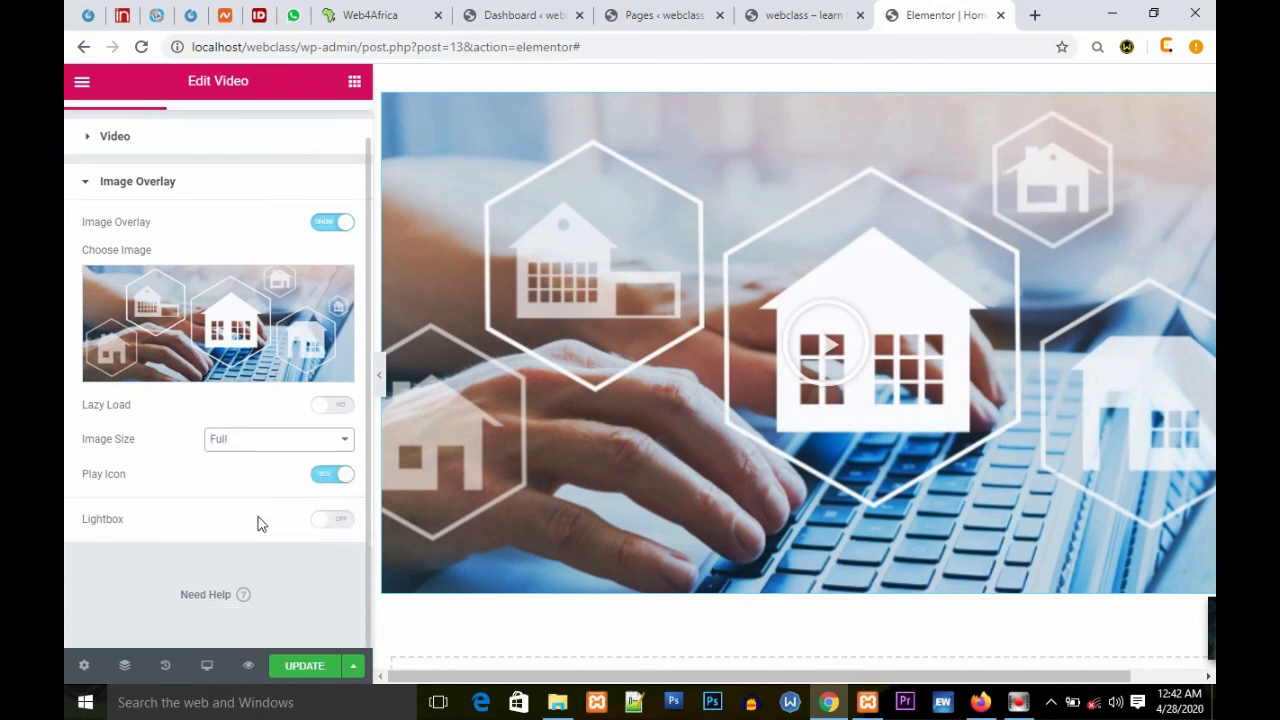
{"action": "left_click", "coordinate": [316, 666]}
{"action": "scroll", "coordinate": [780, 440], "scroll_direction": "up", "scroll_amount": 2}
{"action": "scroll", "coordinate": [782, 449], "scroll_direction": "up", "scroll_amount": 5}
{"action": "scroll", "coordinate": [782, 449], "scroll_direction": "down", "scroll_amount": 5}
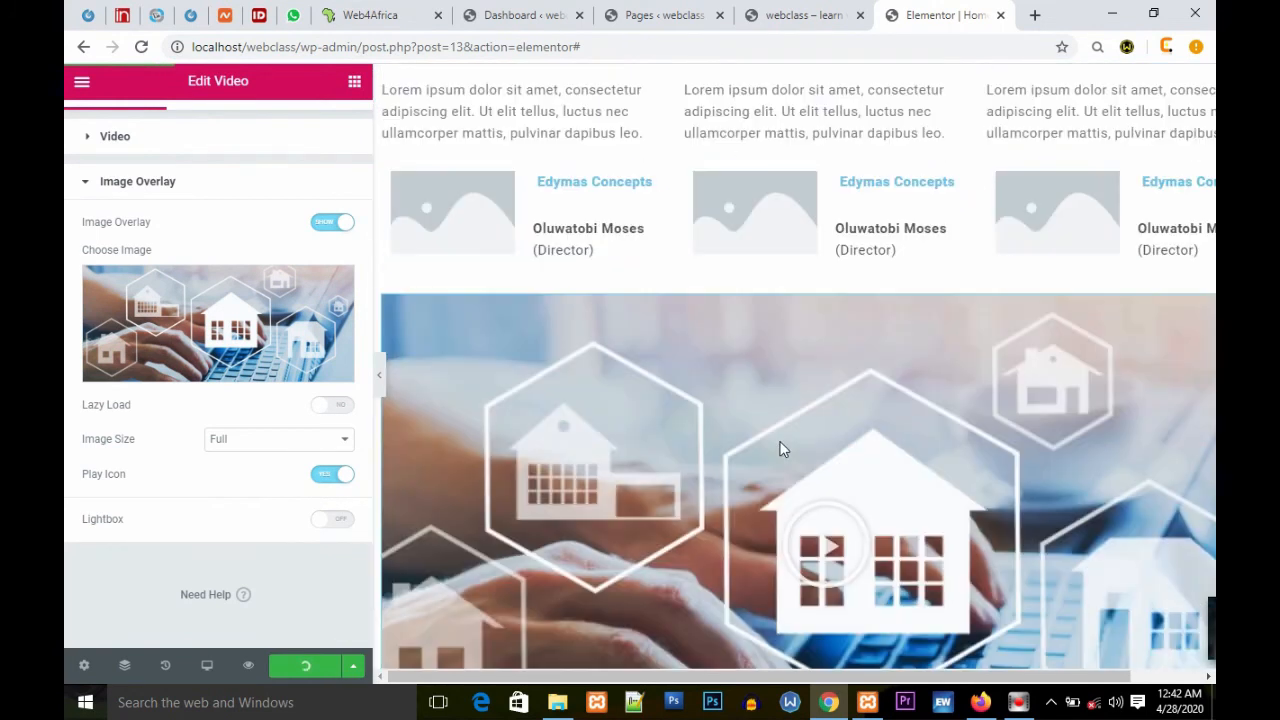
Step: Copy the video section and paste it into the empty section directly below the call-to-action
{"action": "scroll", "coordinate": [780, 449], "scroll_direction": "up", "scroll_amount": 3}
{"action": "scroll", "coordinate": [780, 449], "scroll_direction": "down", "scroll_amount": 1}
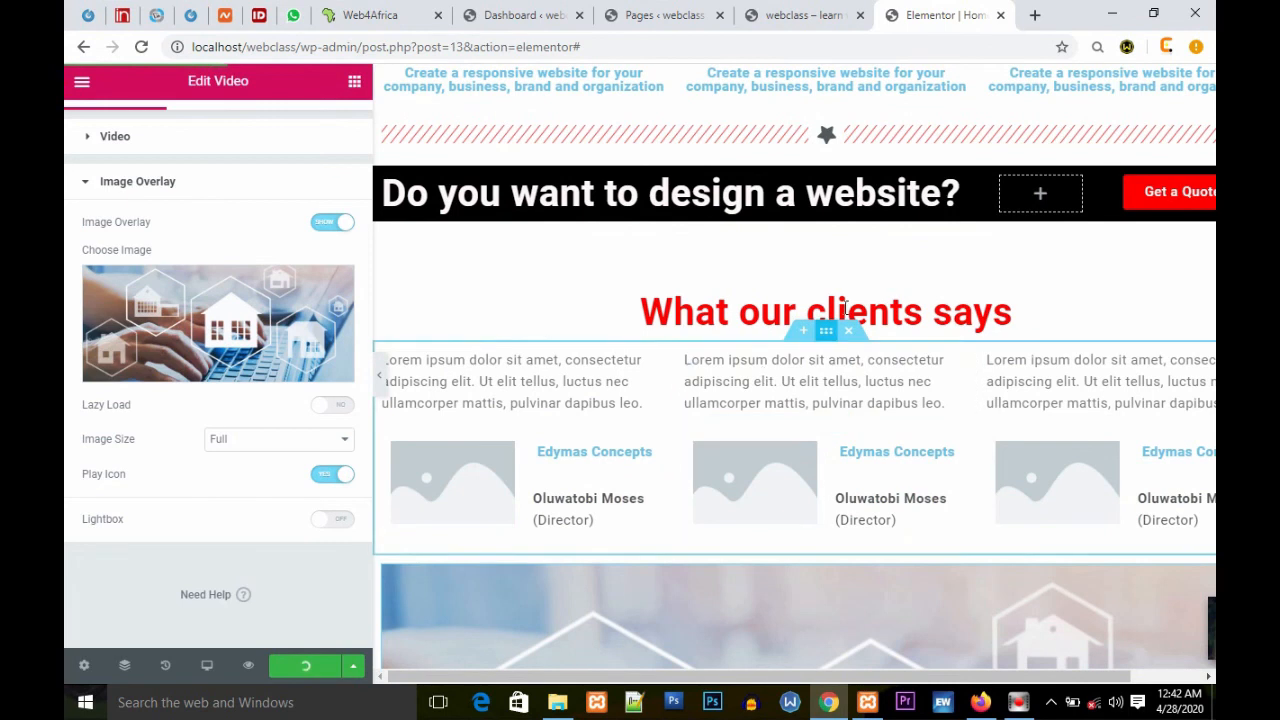
{"action": "scroll", "coordinate": [896, 555], "scroll_direction": "down", "scroll_amount": 2}
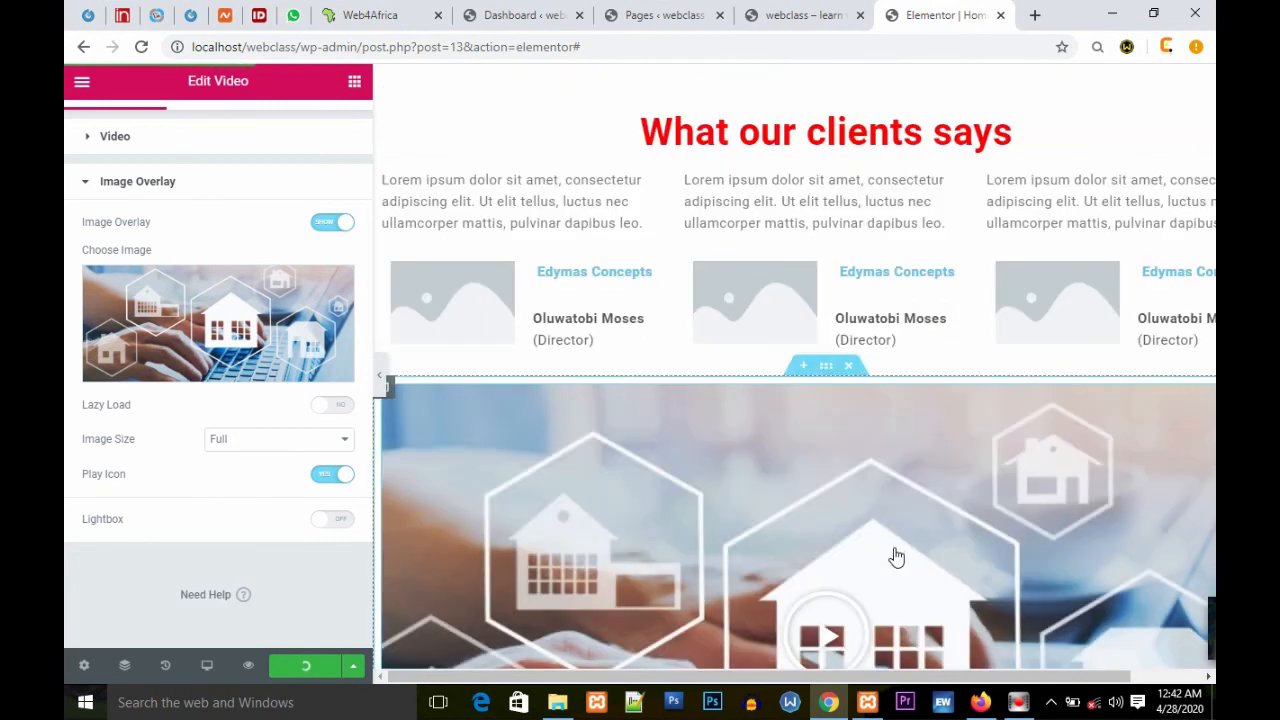
{"action": "scroll", "coordinate": [896, 557], "scroll_direction": "down", "scroll_amount": 5}
{"action": "scroll", "coordinate": [896, 557], "scroll_direction": "up", "scroll_amount": 6}
{"action": "right_click", "coordinate": [830, 369]}
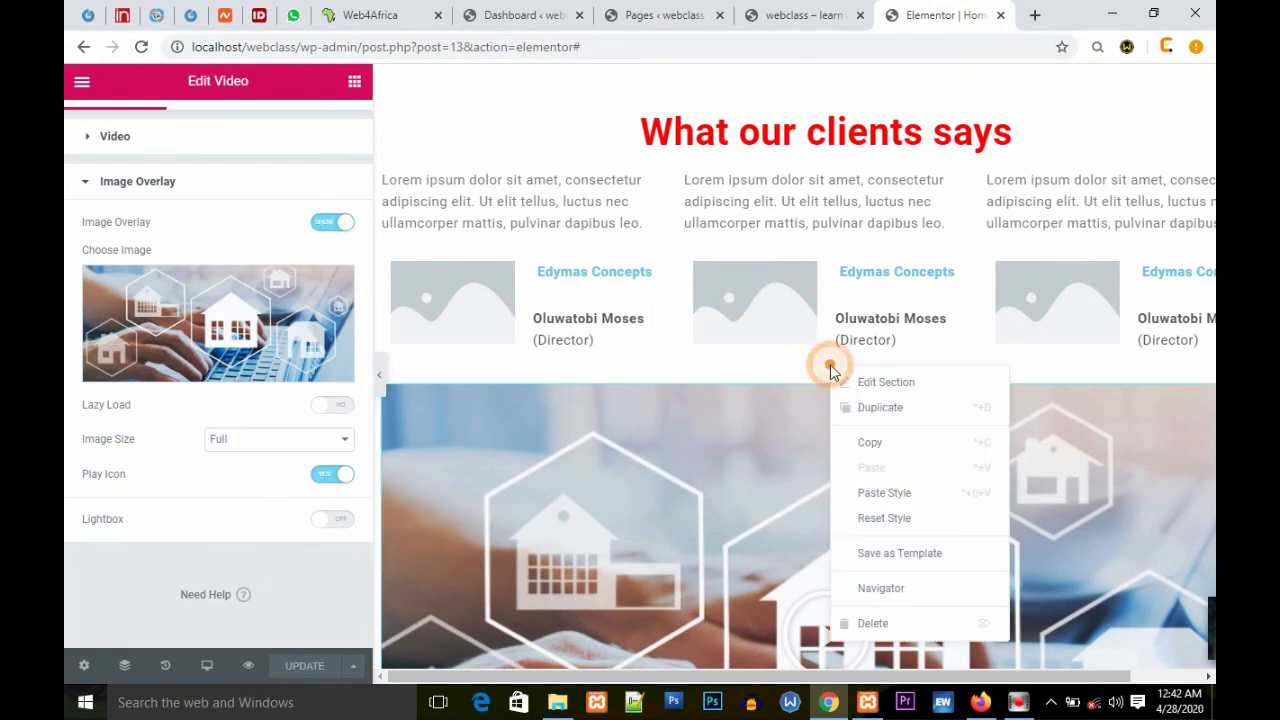
{"action": "left_click", "coordinate": [889, 449]}
{"action": "scroll", "coordinate": [808, 471], "scroll_direction": "up", "scroll_amount": 4}
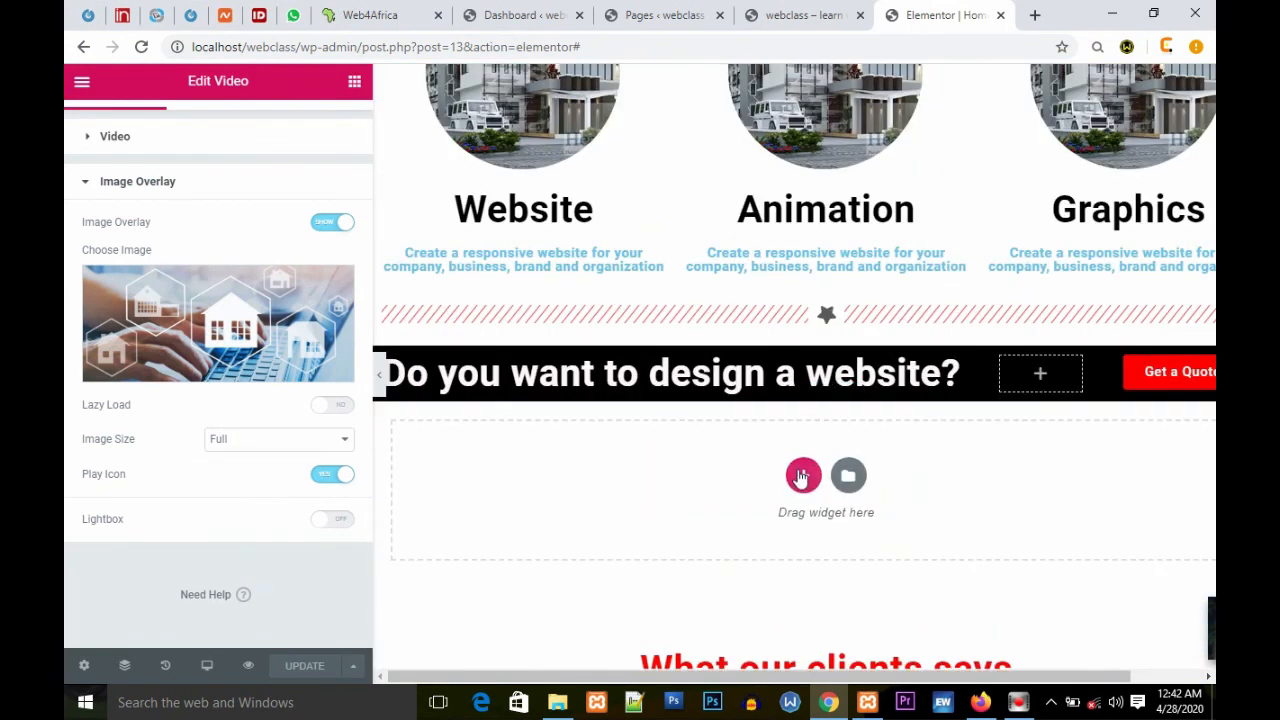
{"action": "right_click", "coordinate": [800, 476]}
{"action": "left_click", "coordinate": [855, 490]}
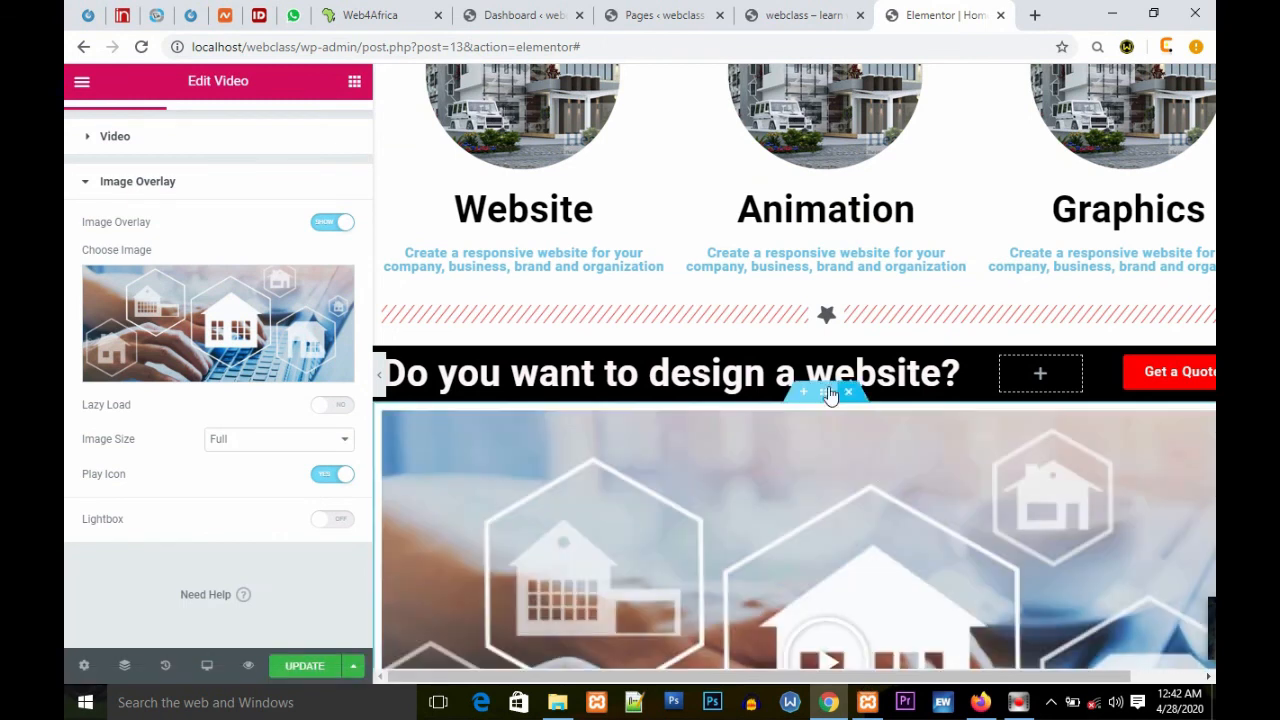
Step: Delete the original video section below the testimonials
{"action": "scroll", "coordinate": [970, 537], "scroll_direction": "down", "scroll_amount": 5}
{"action": "scroll", "coordinate": [940, 510], "scroll_direction": "down", "scroll_amount": 4}
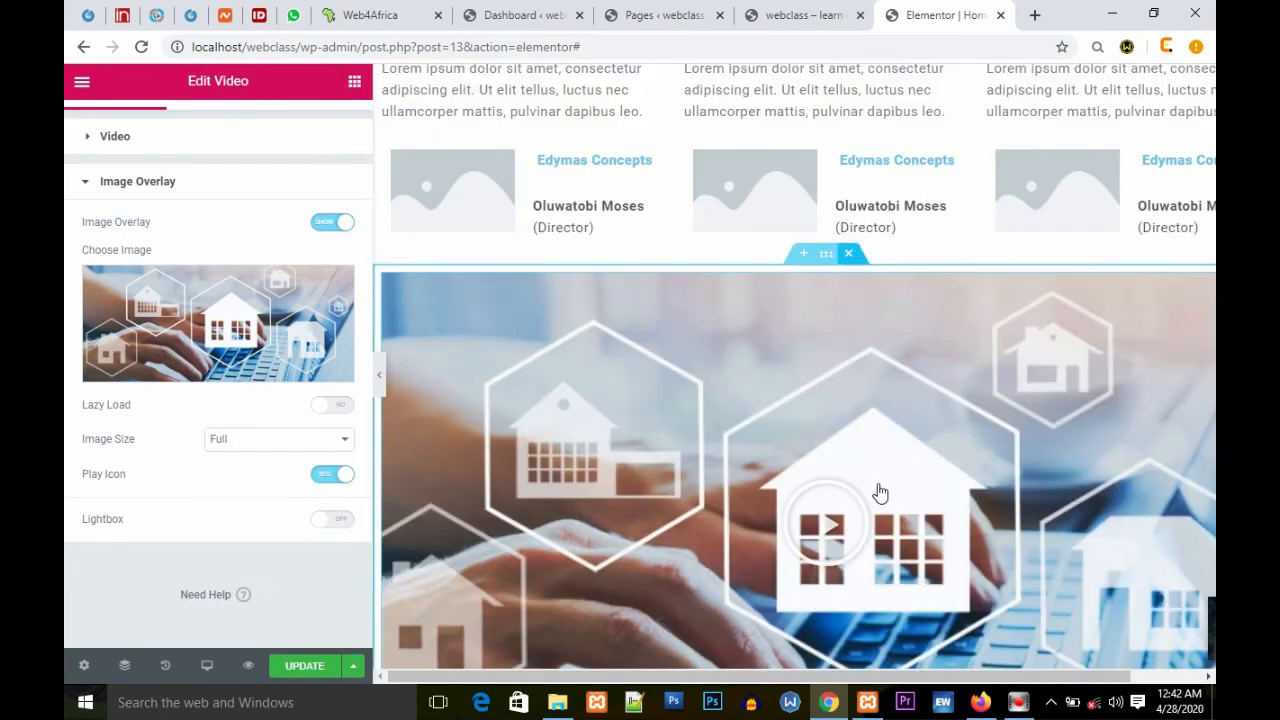
{"action": "key", "text": "Delete"}
{"action": "scroll", "coordinate": [880, 491], "scroll_direction": "up", "scroll_amount": 7}
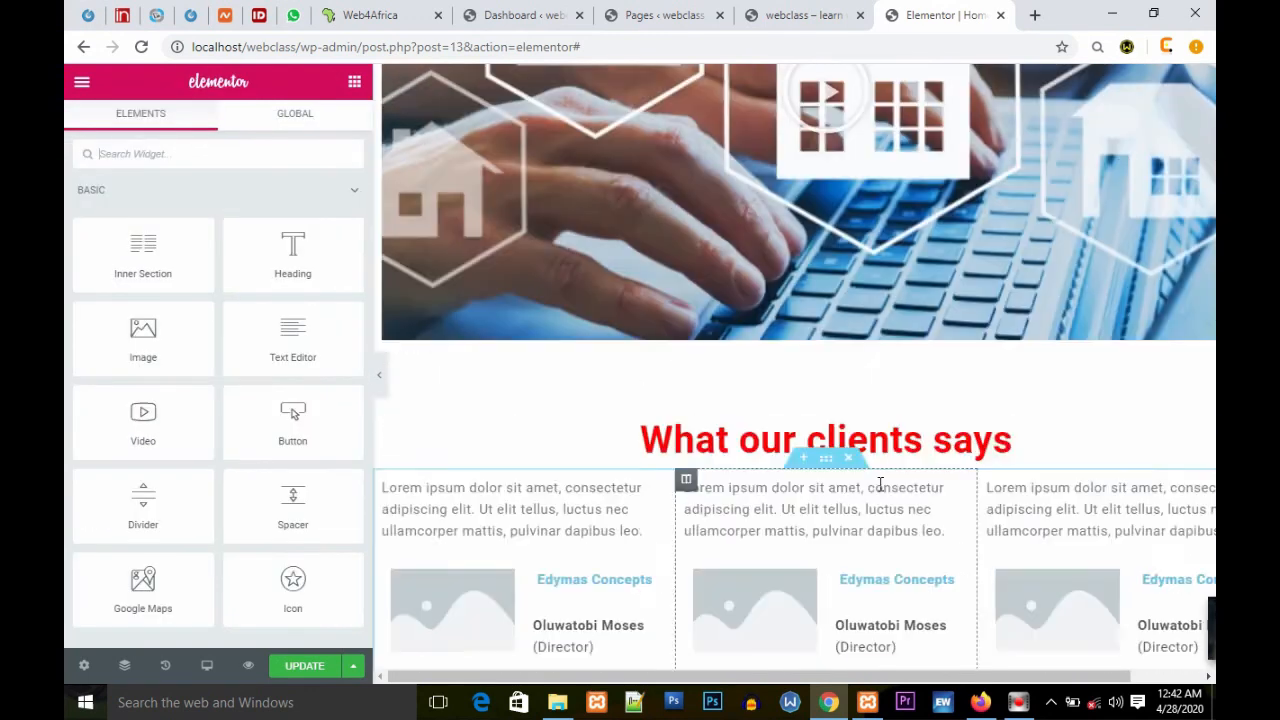
Step: Search the widgets for "blo"
{"action": "scroll", "coordinate": [880, 491], "scroll_direction": "up", "scroll_amount": 3}
{"action": "scroll", "coordinate": [884, 489], "scroll_direction": "down", "scroll_amount": 7}
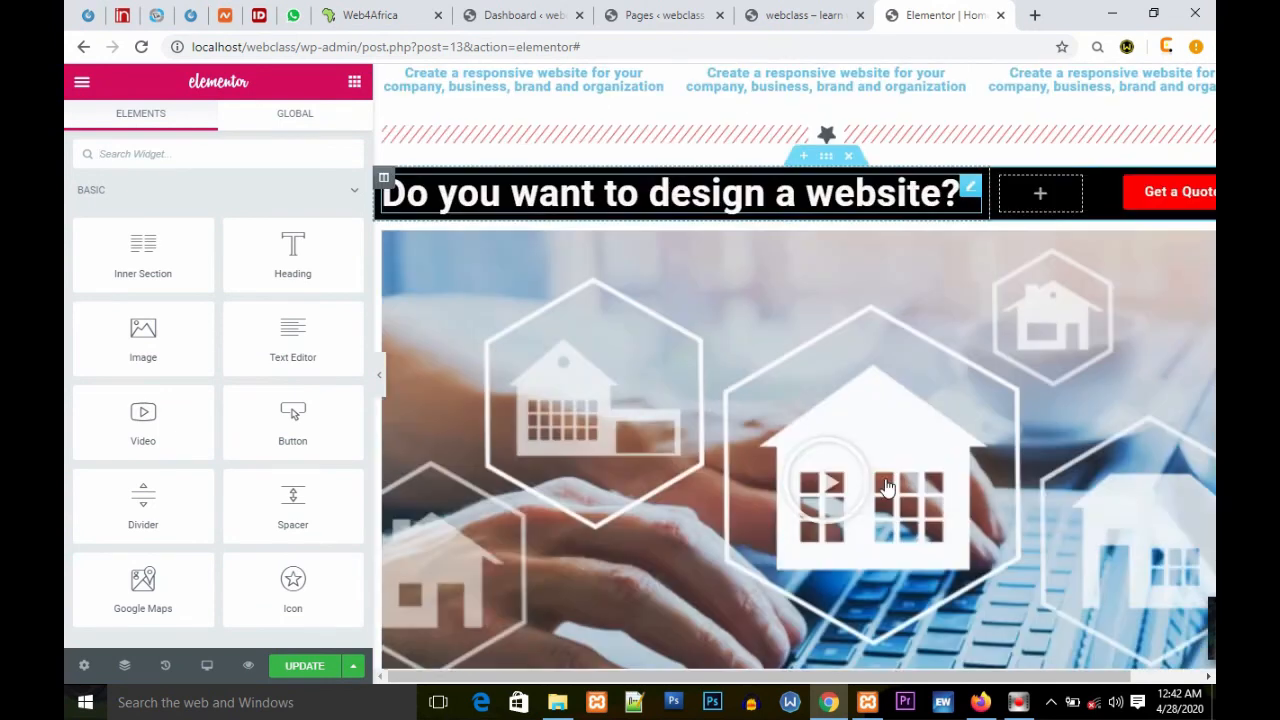
{"action": "scroll", "coordinate": [885, 487], "scroll_direction": "down", "scroll_amount": 3}
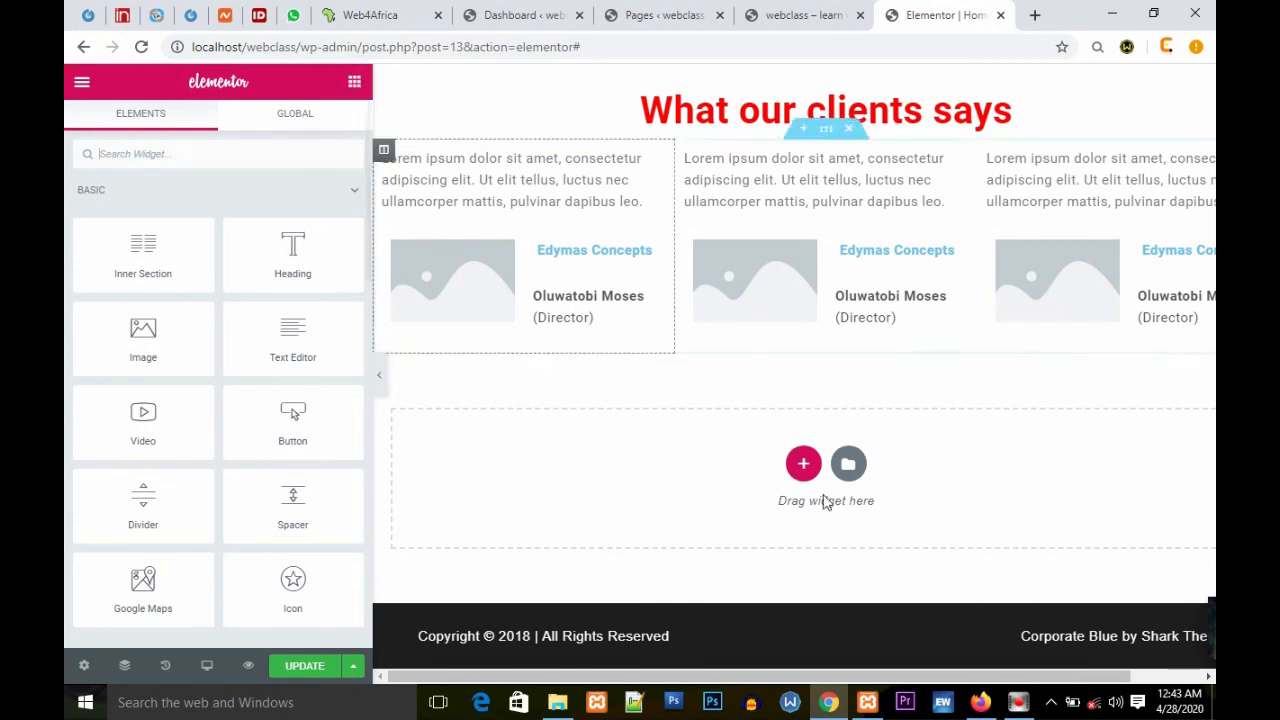
{"action": "left_click", "coordinate": [155, 160]}
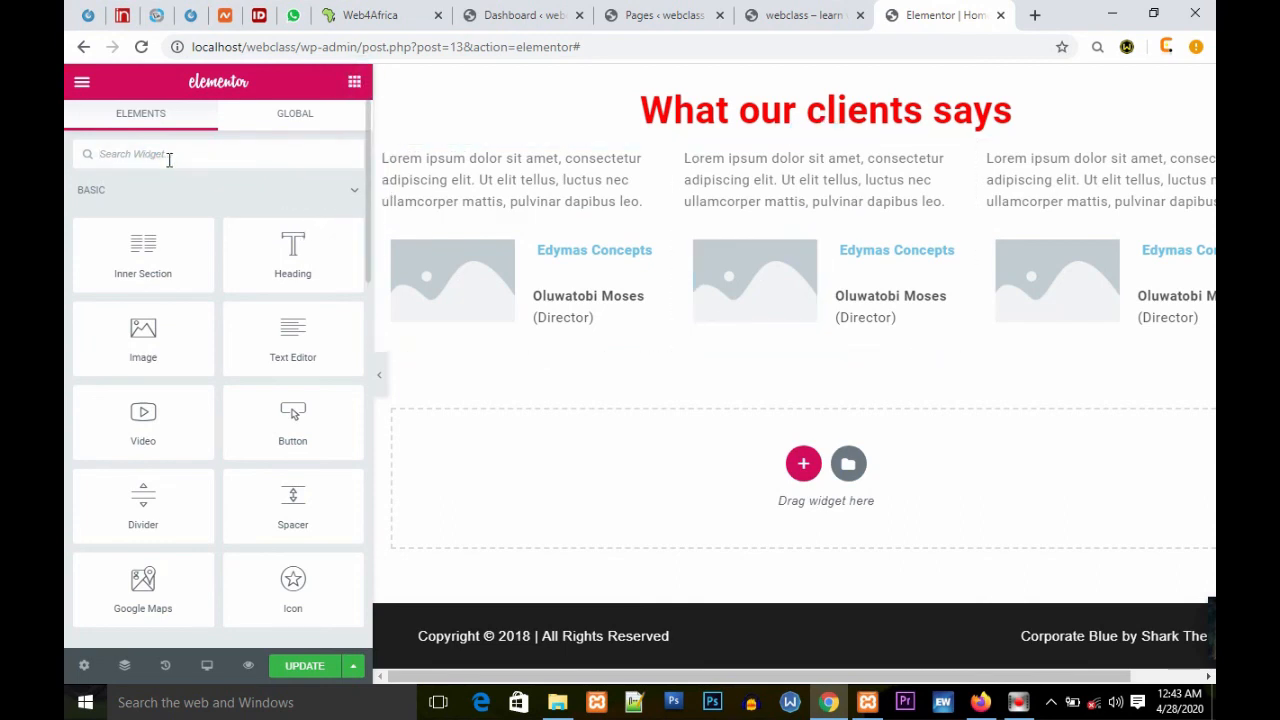
{"action": "type", "text": "blo"}
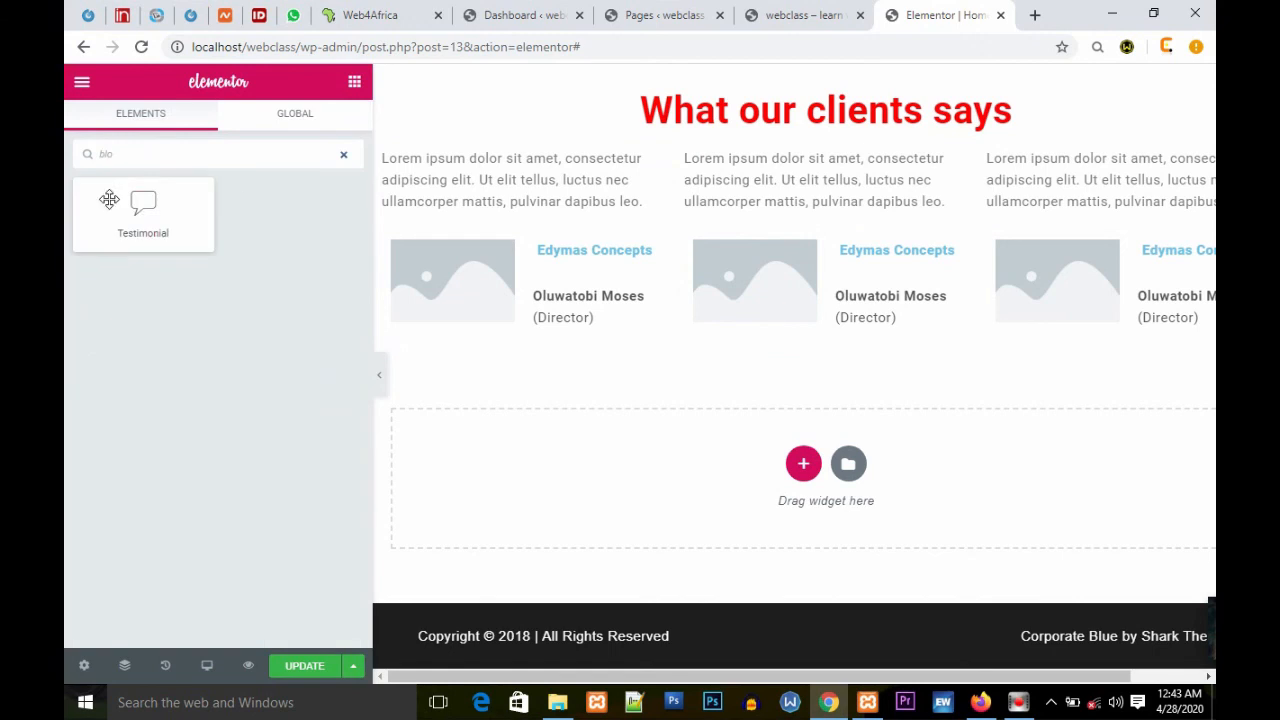
{"action": "left_click_drag", "start_coordinate": [143, 204], "coordinate": [256, 245]}
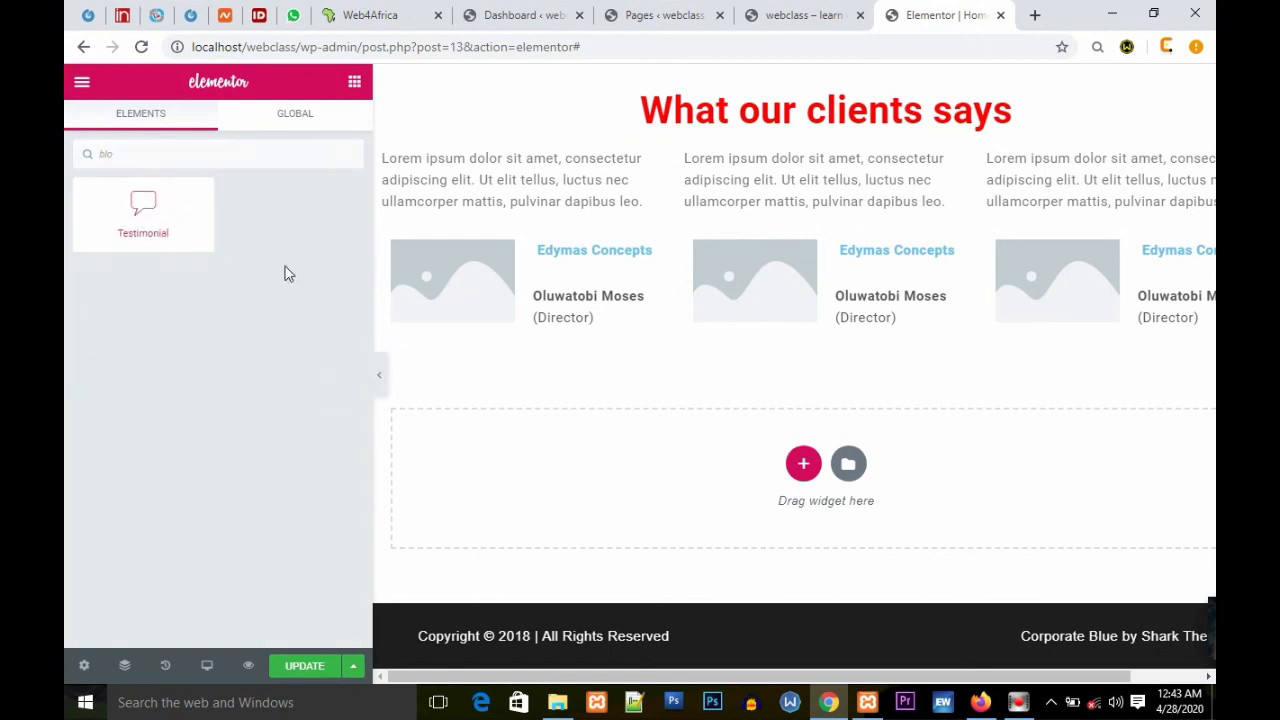
{"action": "left_click", "coordinate": [803, 463]}
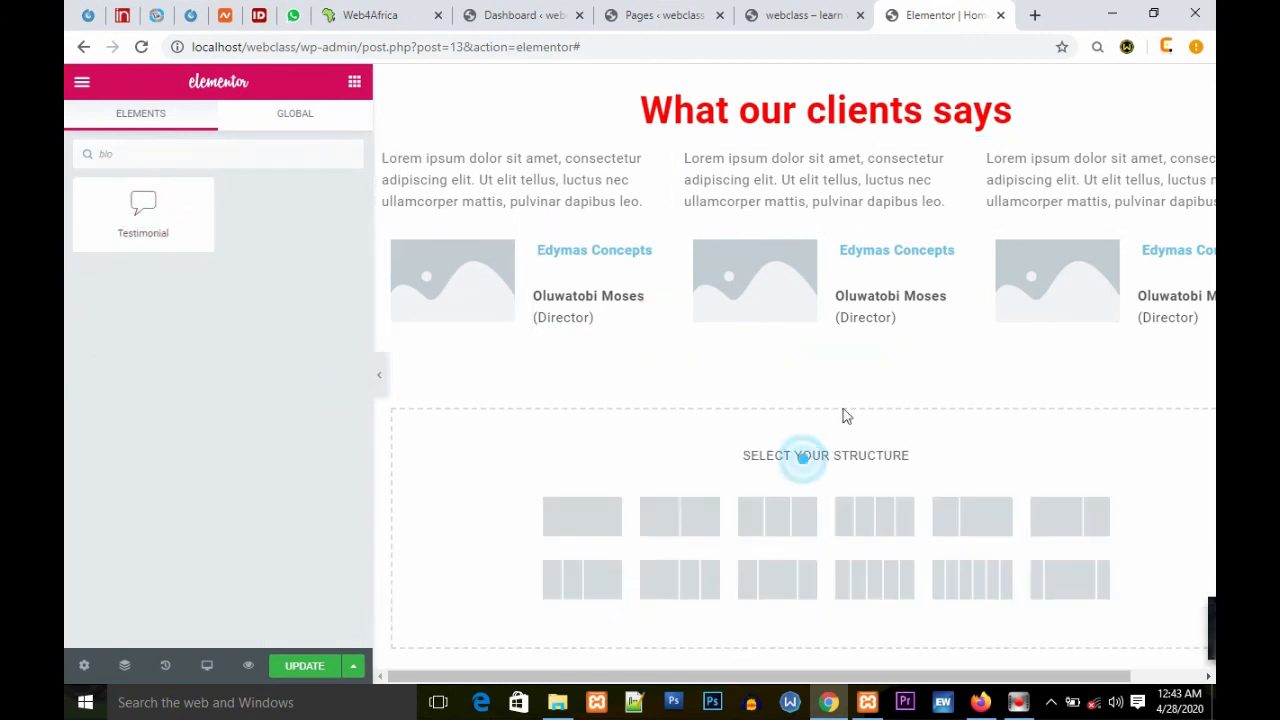
{"action": "scroll", "coordinate": [862, 533], "scroll_direction": "down", "scroll_amount": 1}
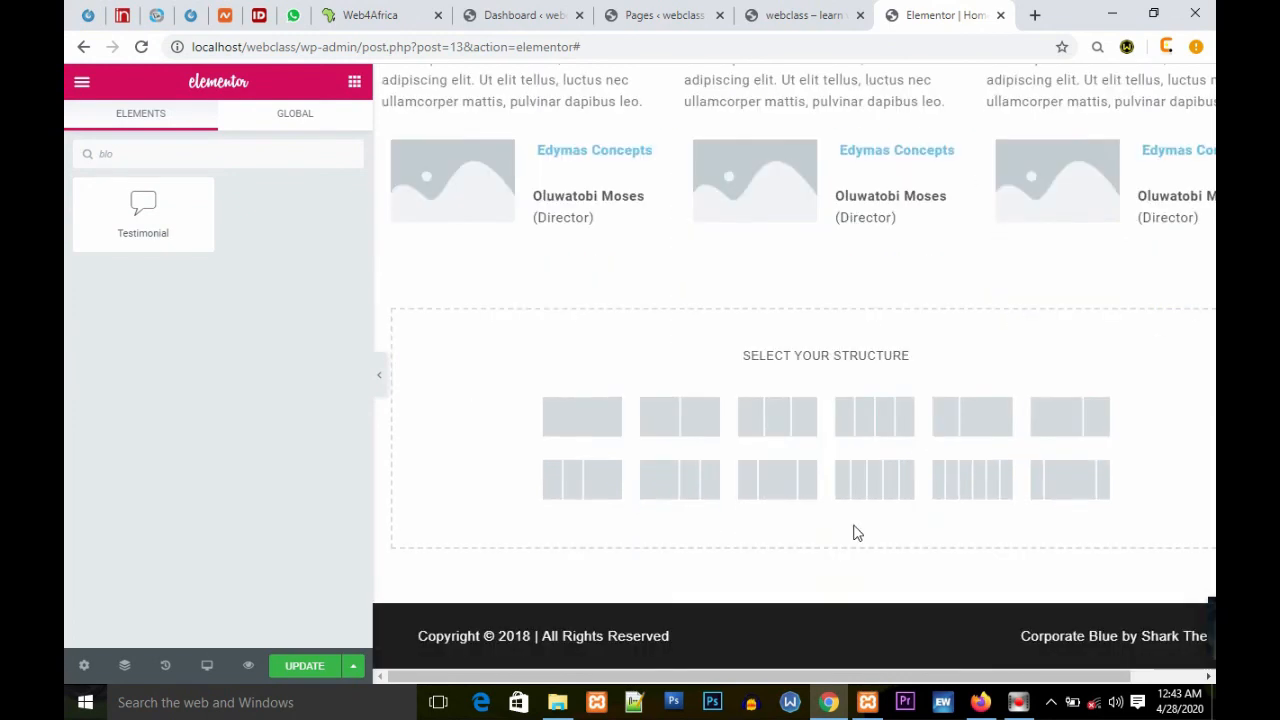
{"action": "left_click_drag", "start_coordinate": [777, 675], "coordinate": [1128, 481]}
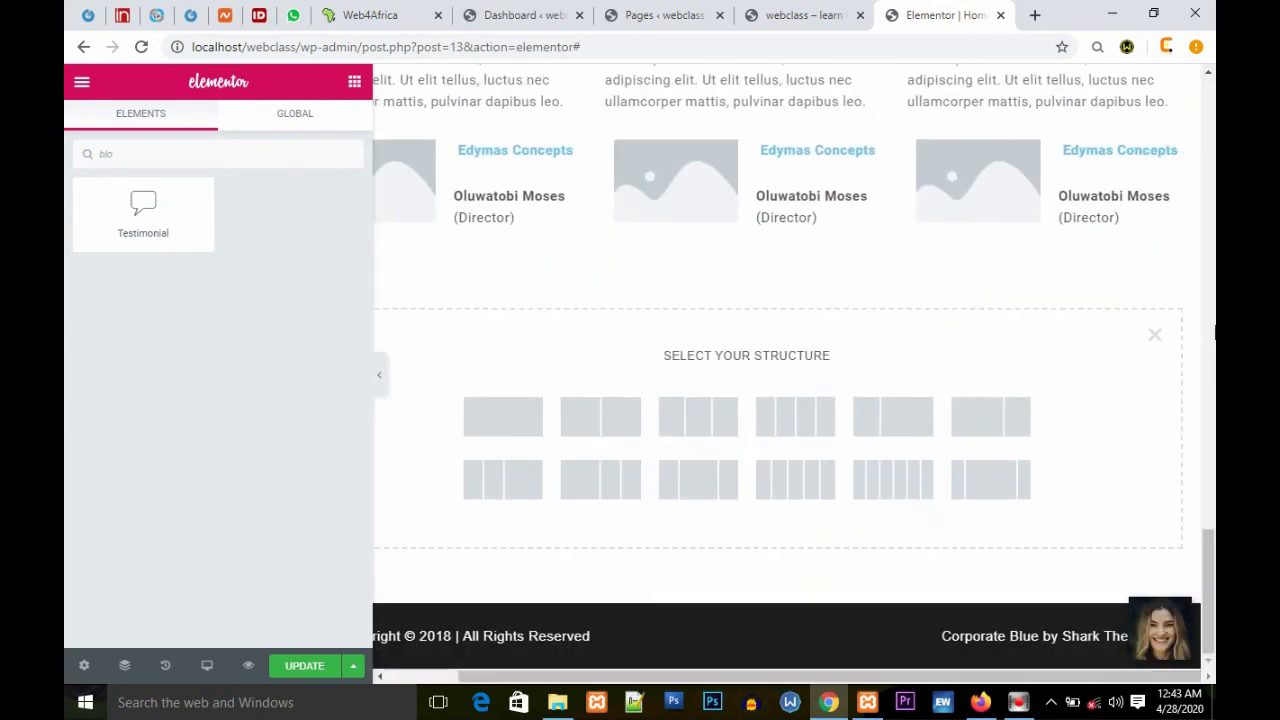
{"action": "left_click", "coordinate": [1150, 331]}
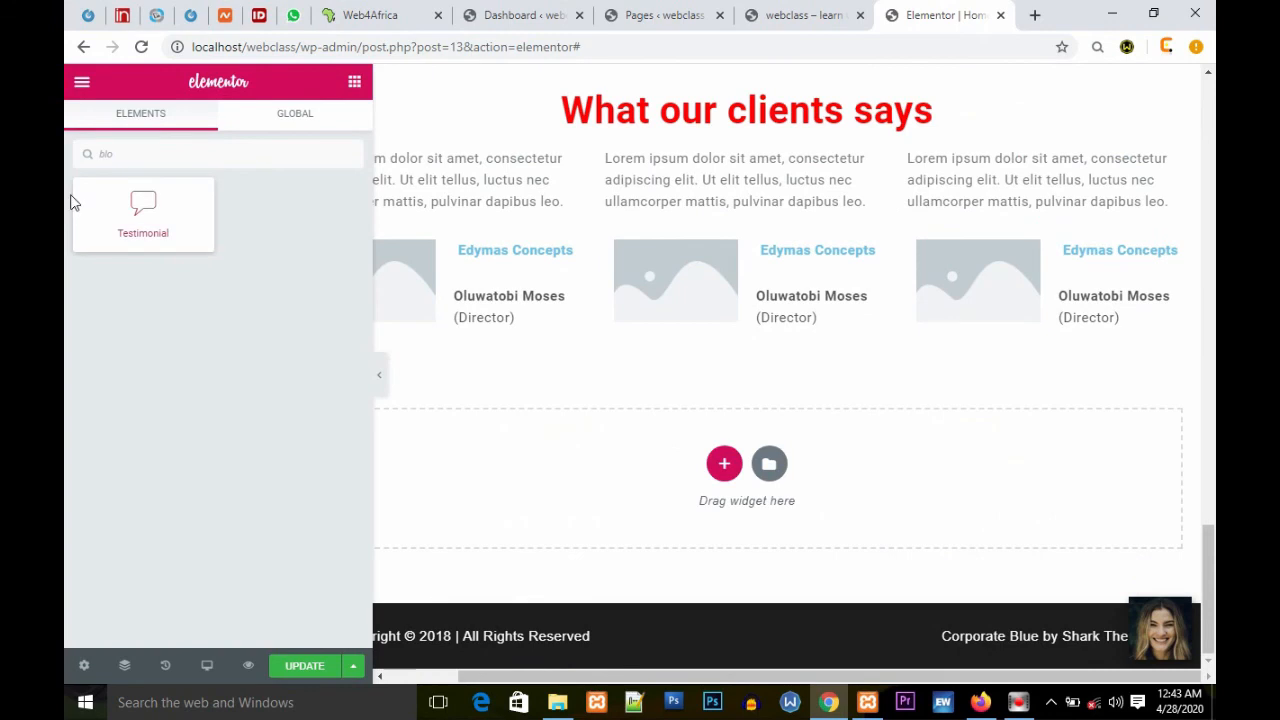
Step: Drop a Testimonial widget into the empty area below the testimonials, then delete the section it created
{"action": "left_click_drag", "start_coordinate": [141, 200], "coordinate": [728, 462]}
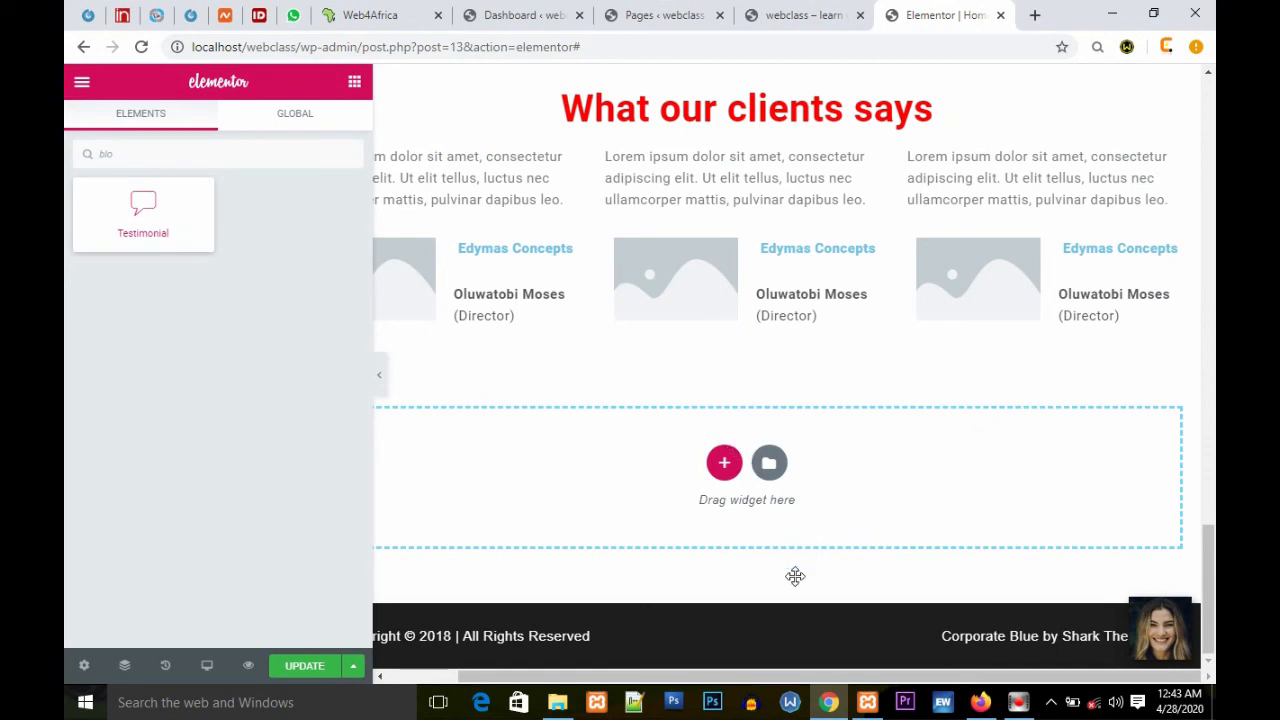
{"action": "left_click_drag", "start_coordinate": [743, 680], "coordinate": [743, 678]}
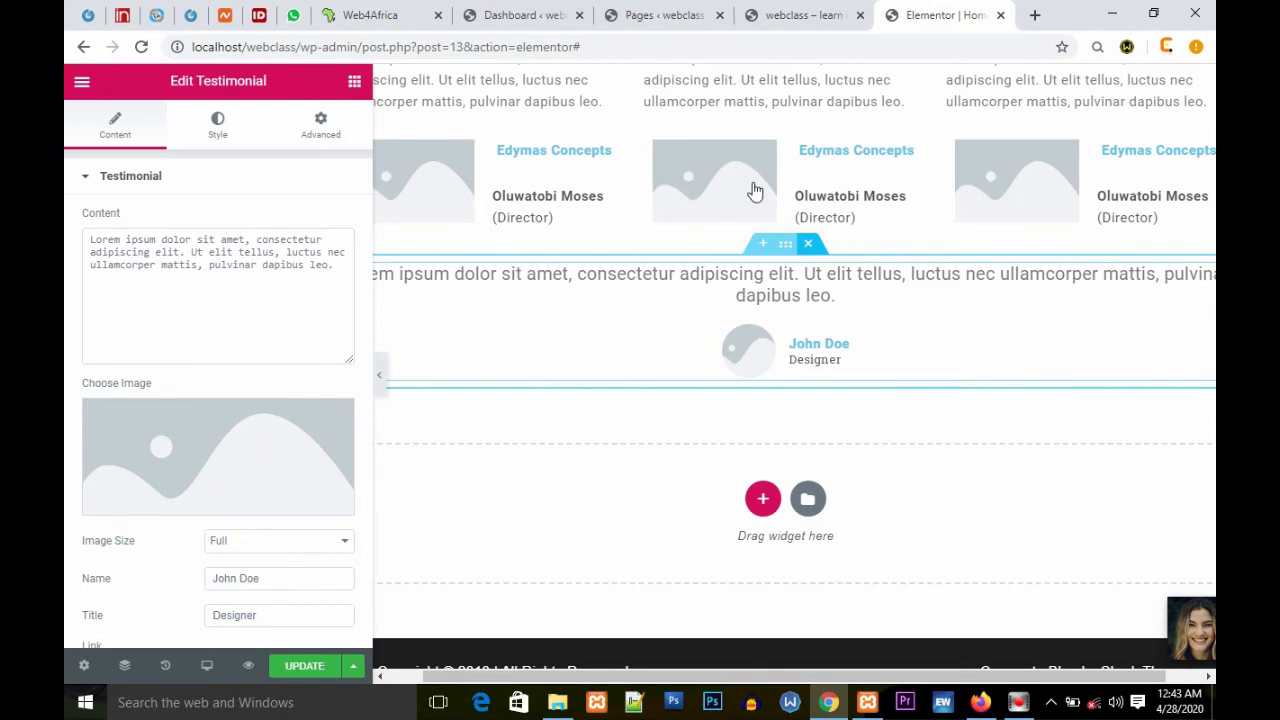
{"action": "left_click", "coordinate": [808, 243]}
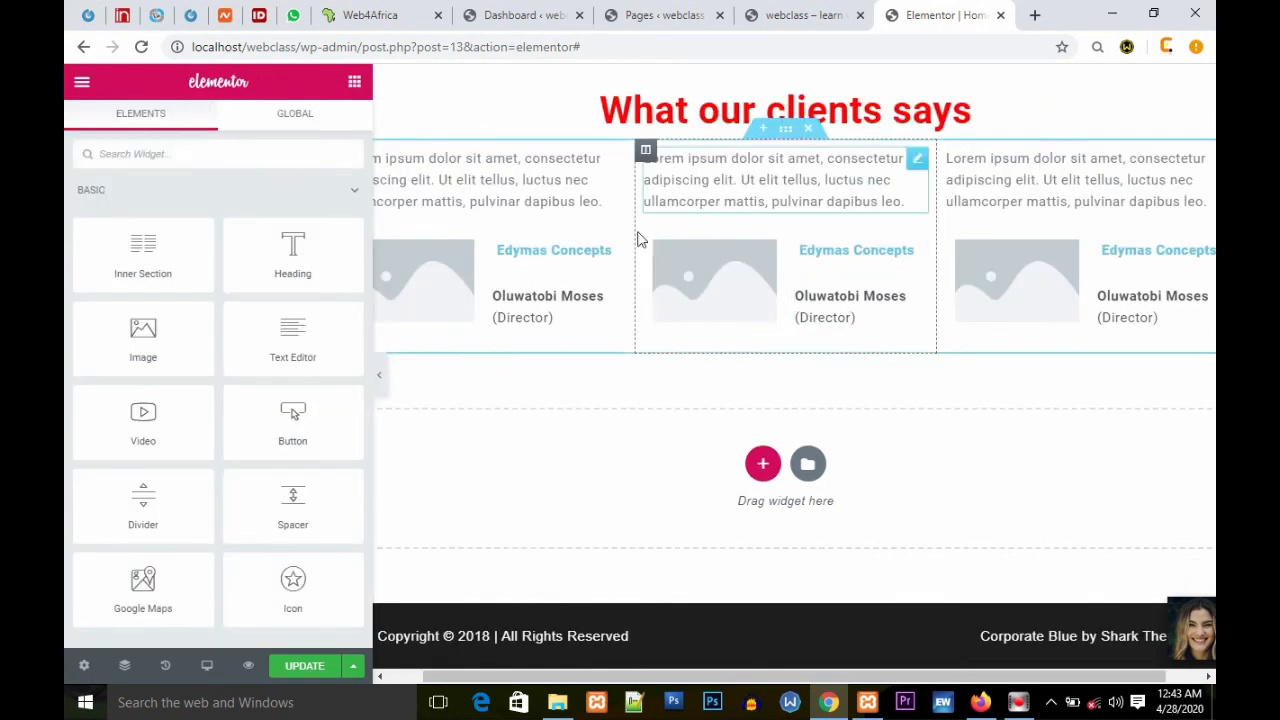
Step: Insert a three-column section below the client testimonials and place a Testimonial widget in its first column
{"action": "left_click", "coordinate": [763, 464]}
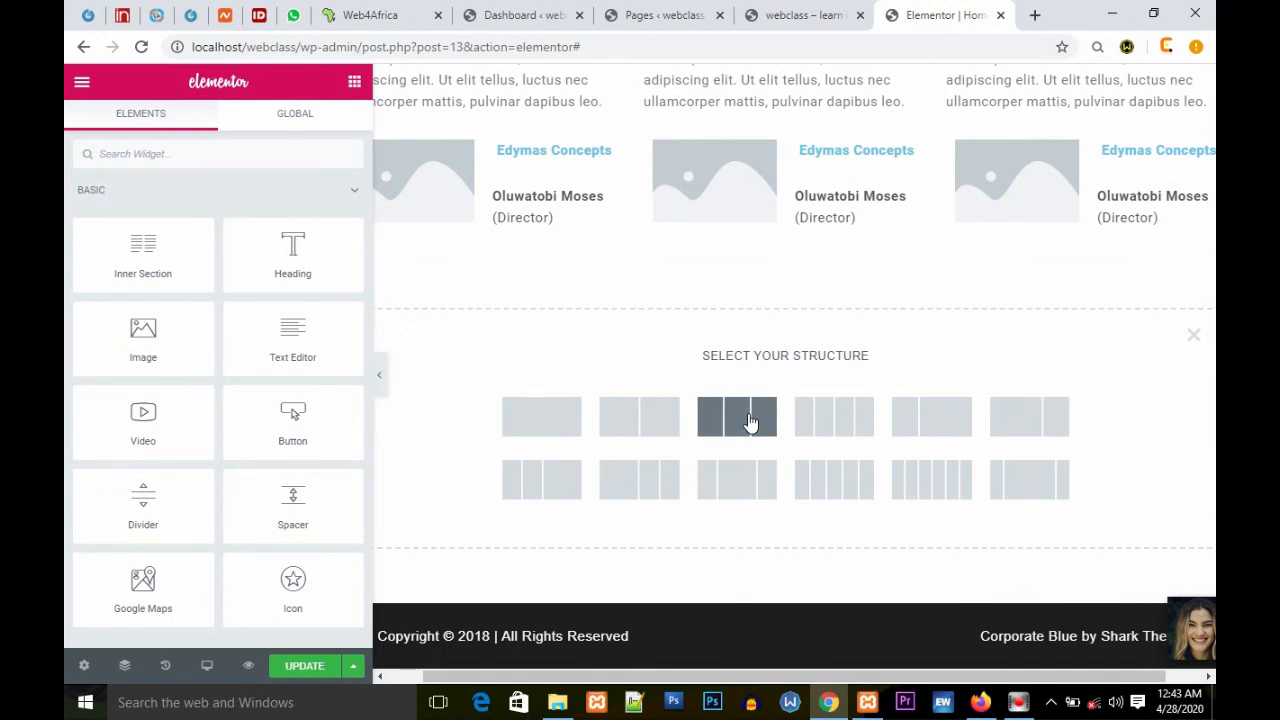
{"action": "left_click", "coordinate": [758, 428]}
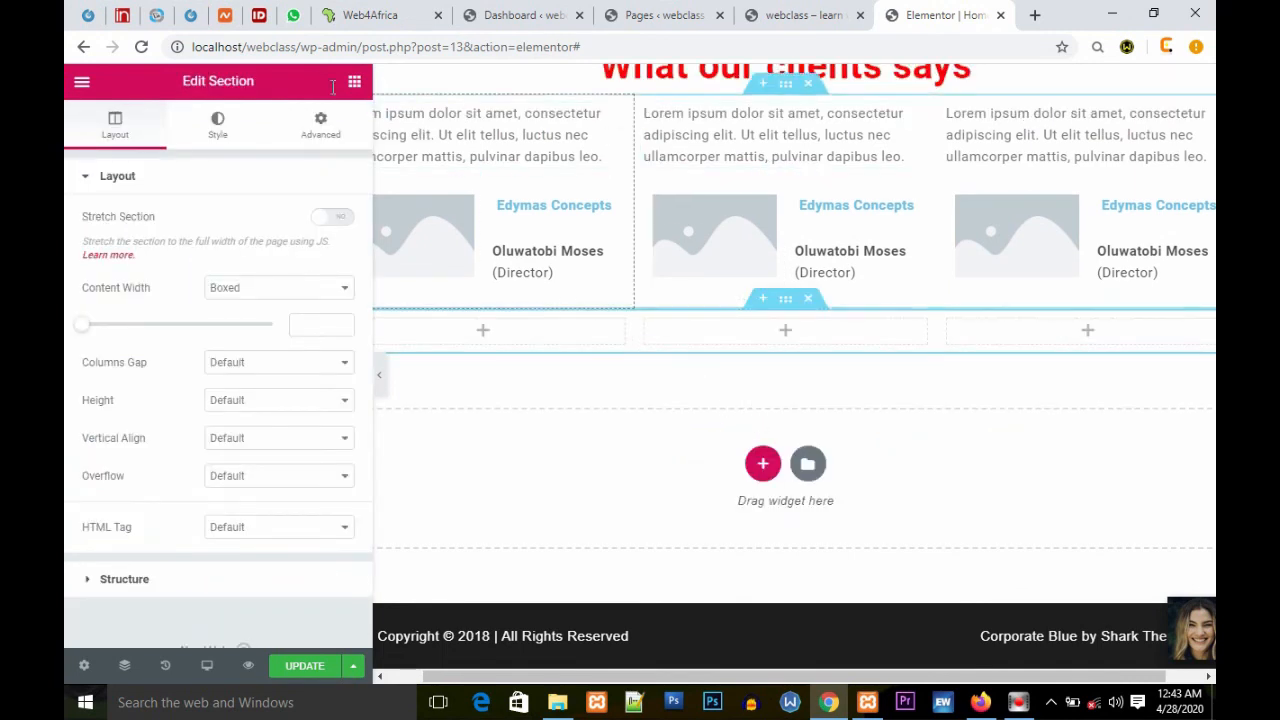
{"action": "left_click", "coordinate": [354, 81]}
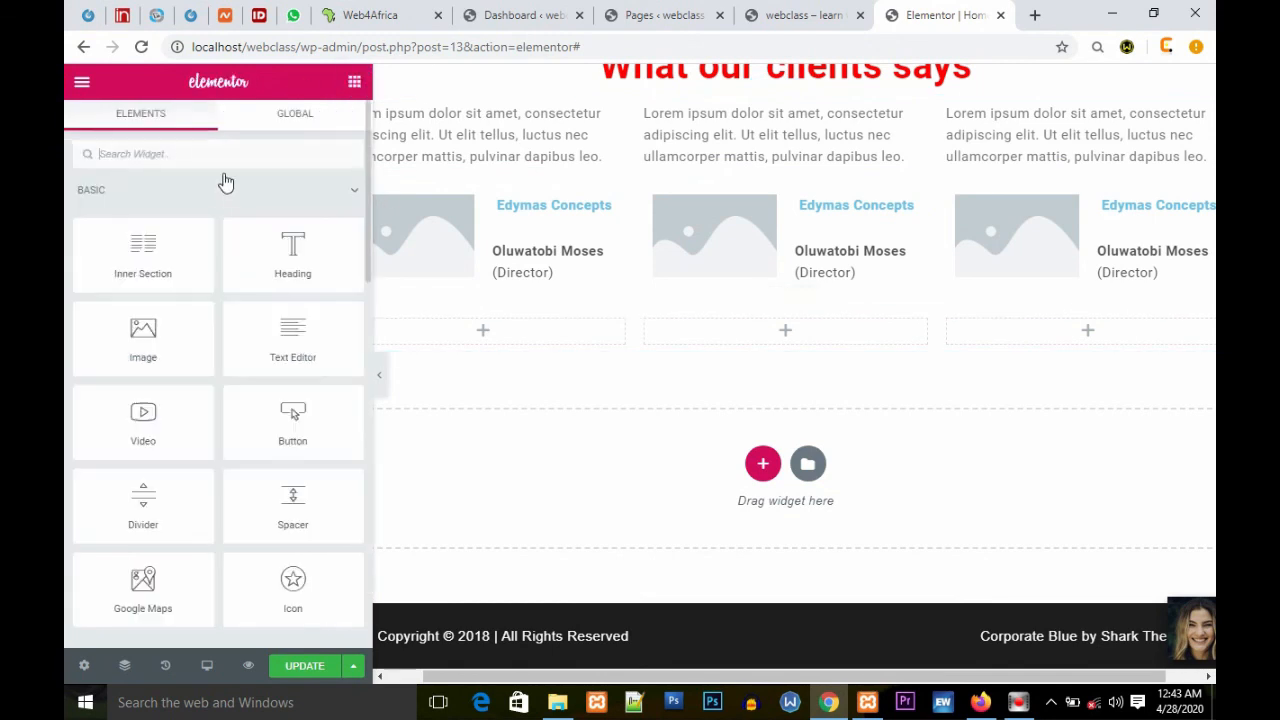
{"action": "left_click", "coordinate": [169, 158]}
{"action": "type", "text": "test"}
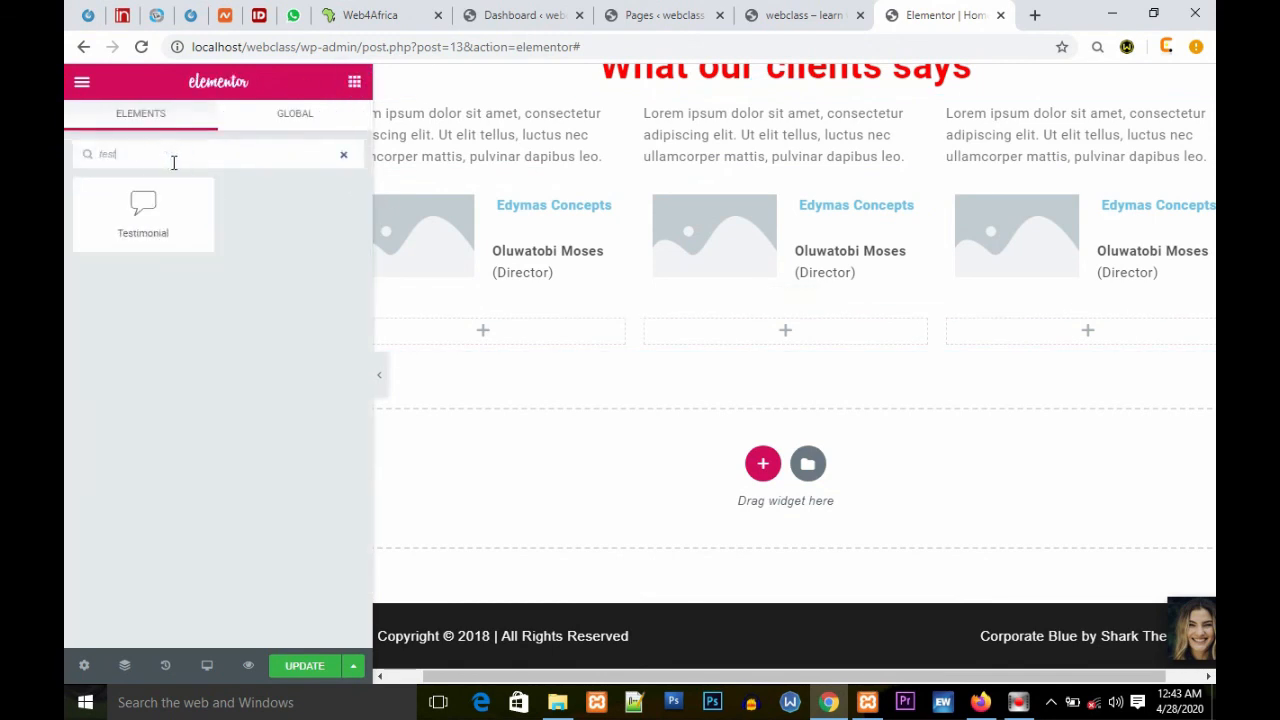
{"action": "left_click_drag", "start_coordinate": [143, 206], "coordinate": [500, 342]}
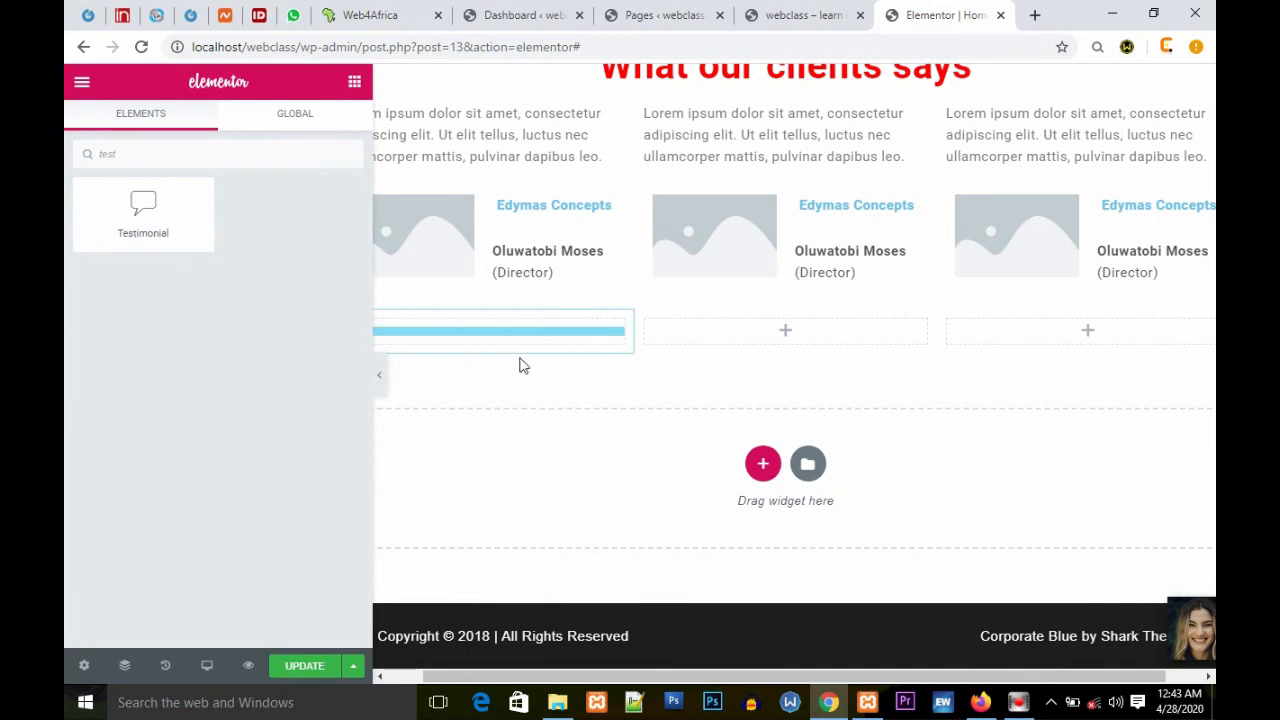
{"action": "left_click_drag", "start_coordinate": [519, 471], "coordinate": [512, 465]}
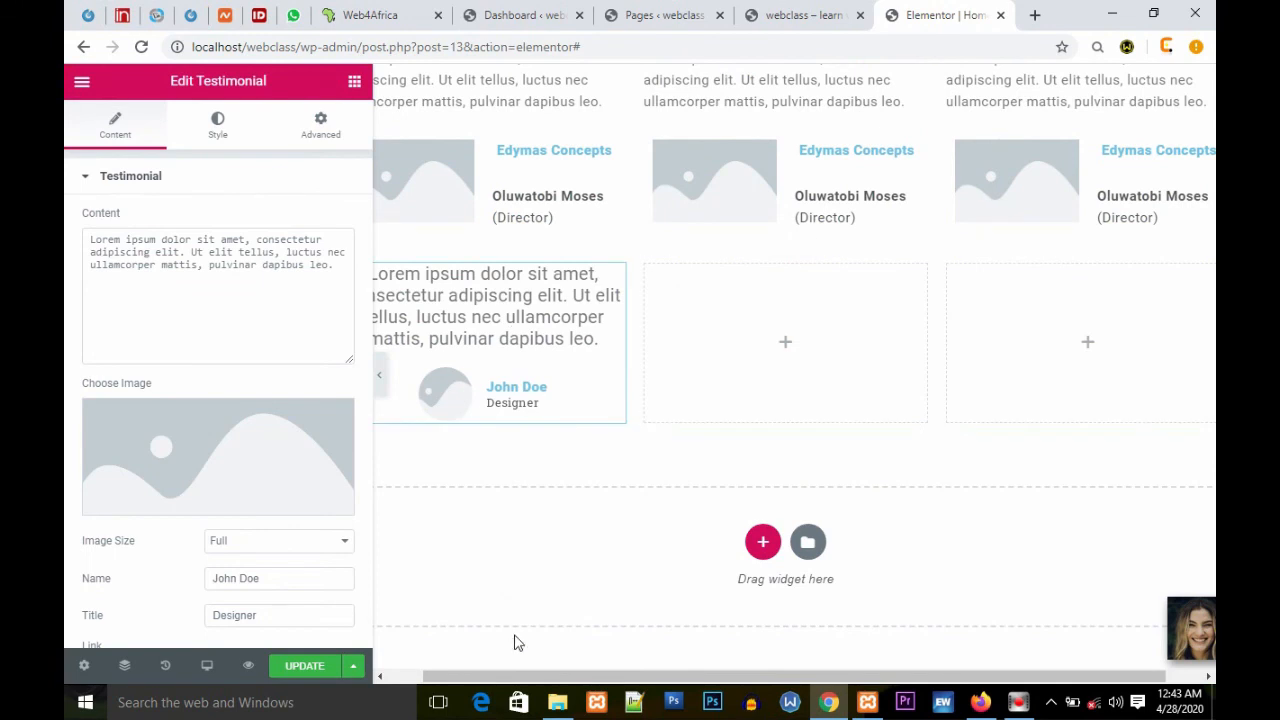
Step: Insert the filler text 'dfgdggdfgd' into the new testimonial's content
{"action": "left_click_drag", "start_coordinate": [538, 676], "coordinate": [495, 675]}
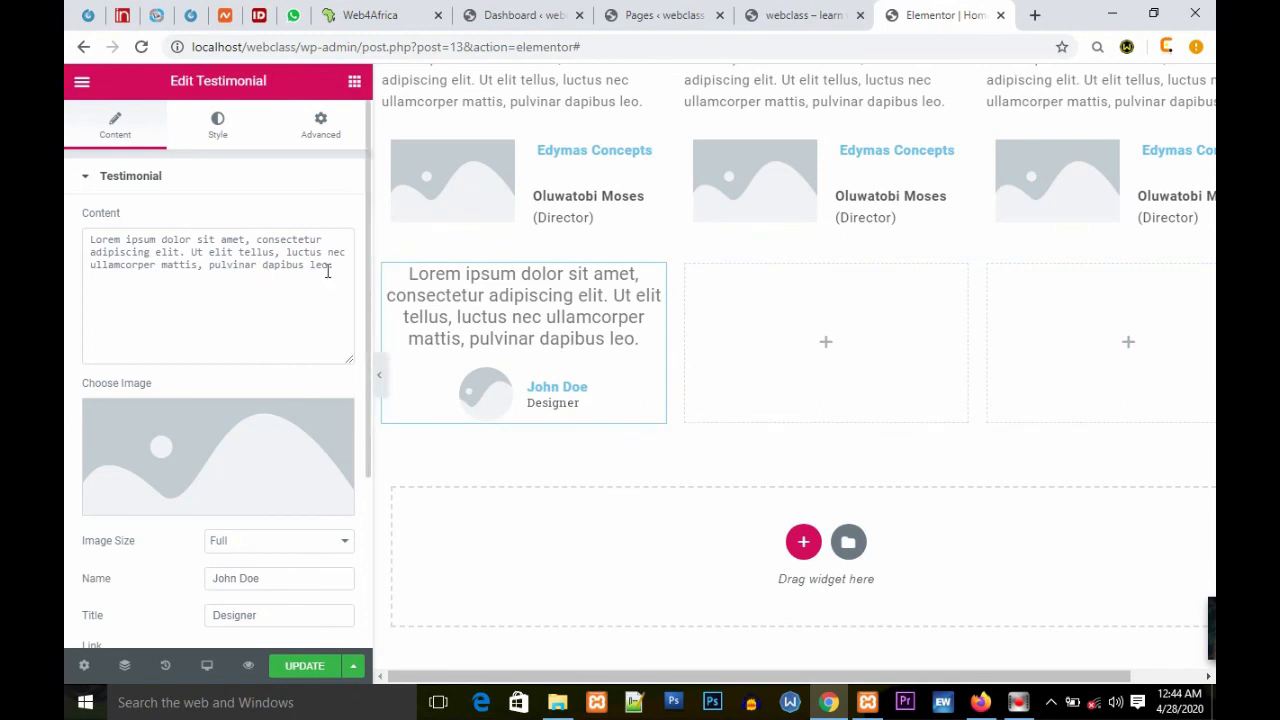
{"action": "triple_click", "coordinate": [329, 266]}
{"action": "left_click", "coordinate": [249, 264]}
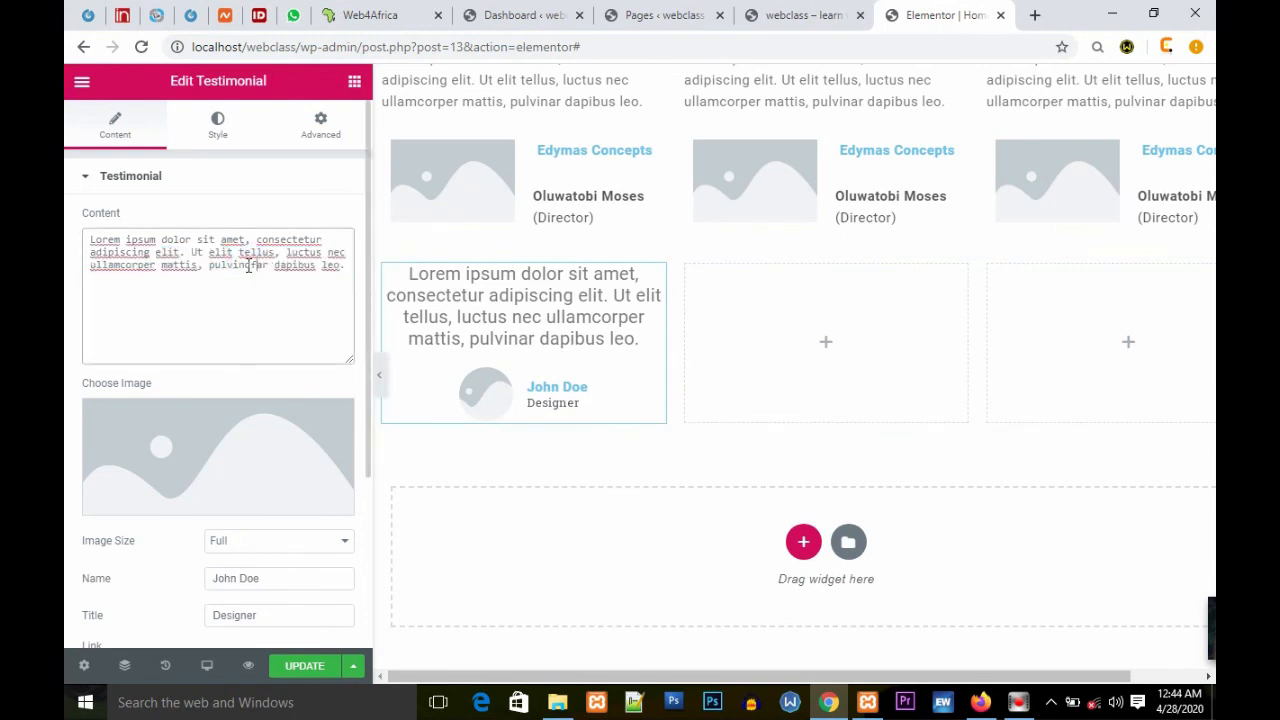
{"action": "type", "text": "dfgdg"}
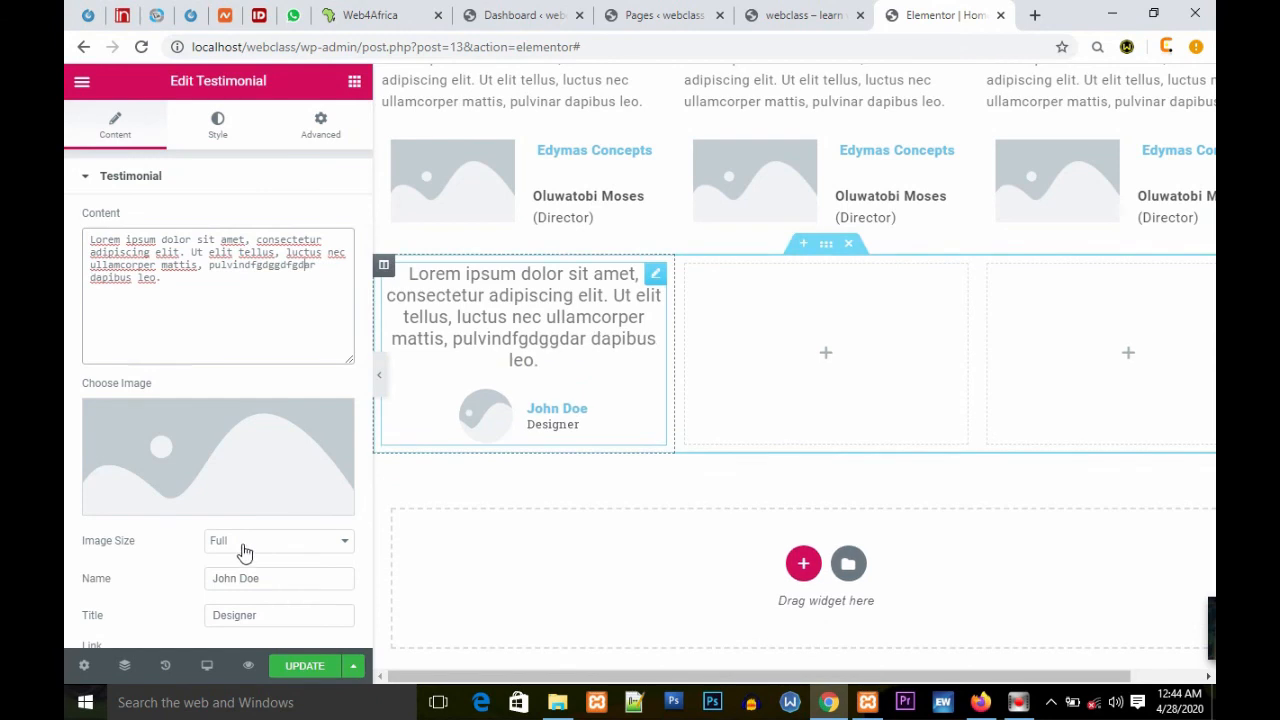
{"action": "type", "text": "gdfgd"}
Step: Enter the reviewer's name in the testimonial and set its title to CEO
{"action": "triple_click", "coordinate": [300, 583]}
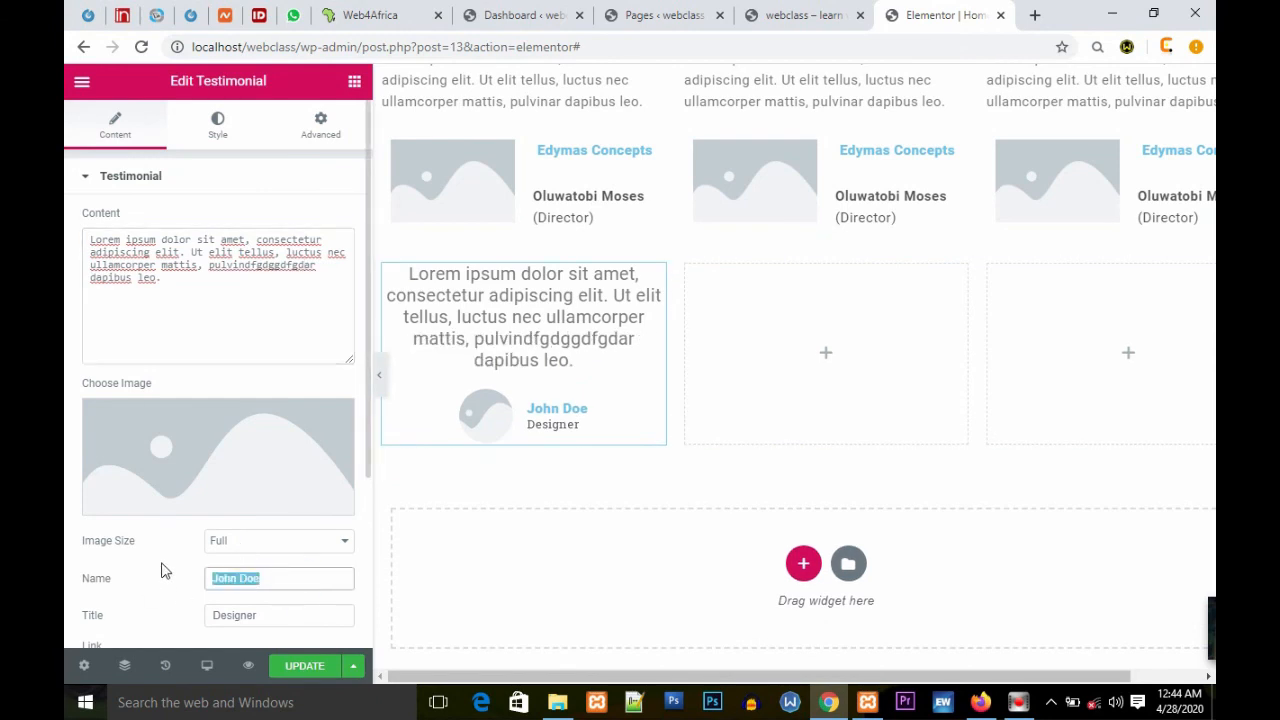
{"action": "type", "text": "des"}
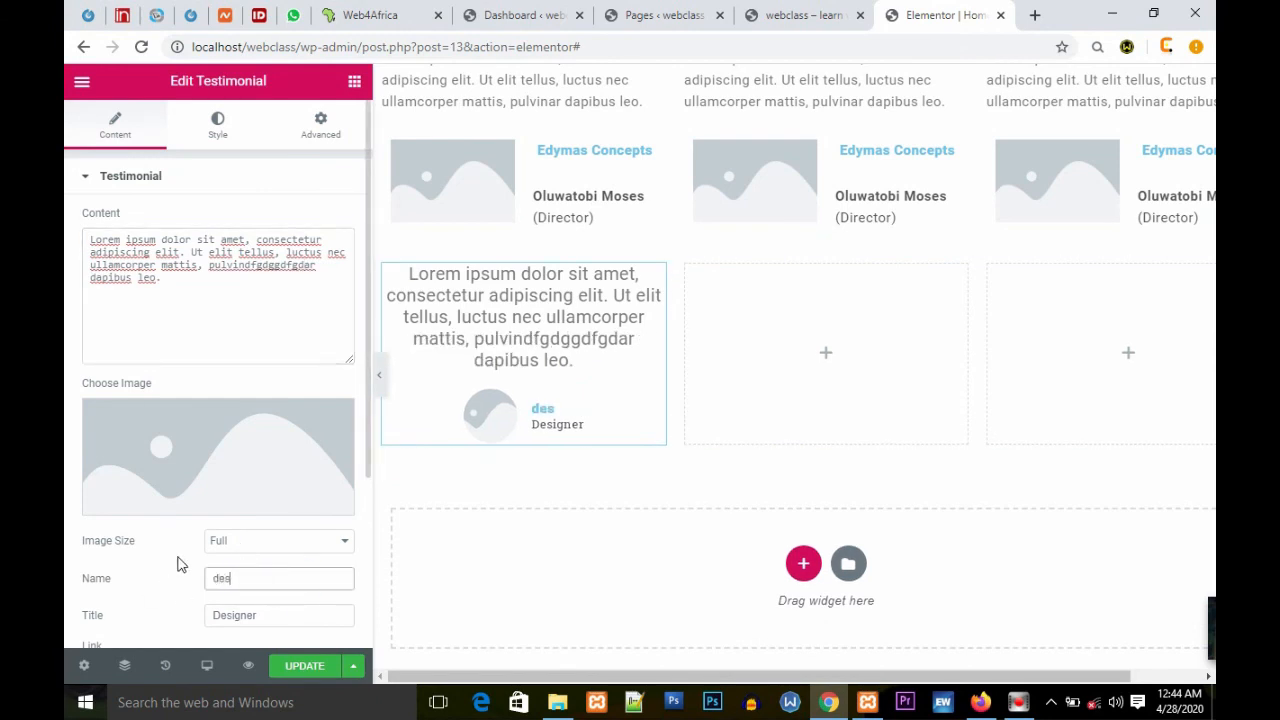
{"action": "type", "text": "ktop paul"}
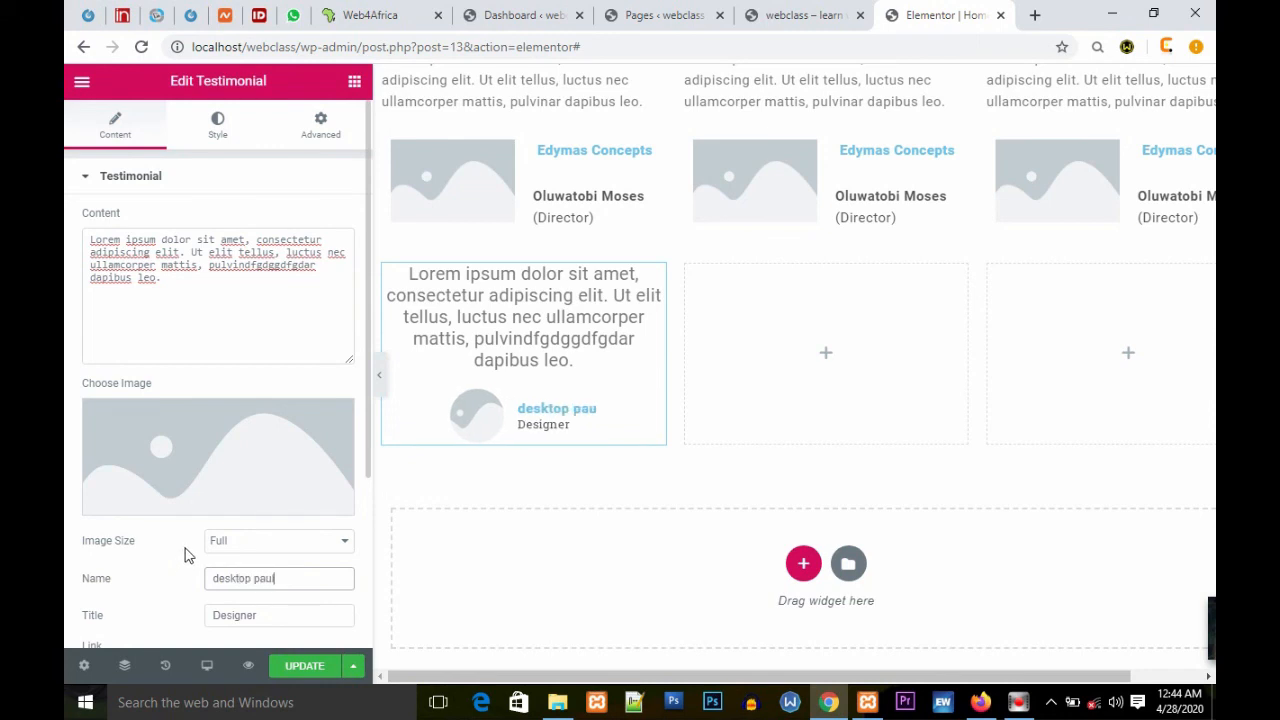
{"action": "scroll", "coordinate": [181, 570], "scroll_direction": "down", "scroll_amount": 1}
{"action": "double_click", "coordinate": [288, 525]}
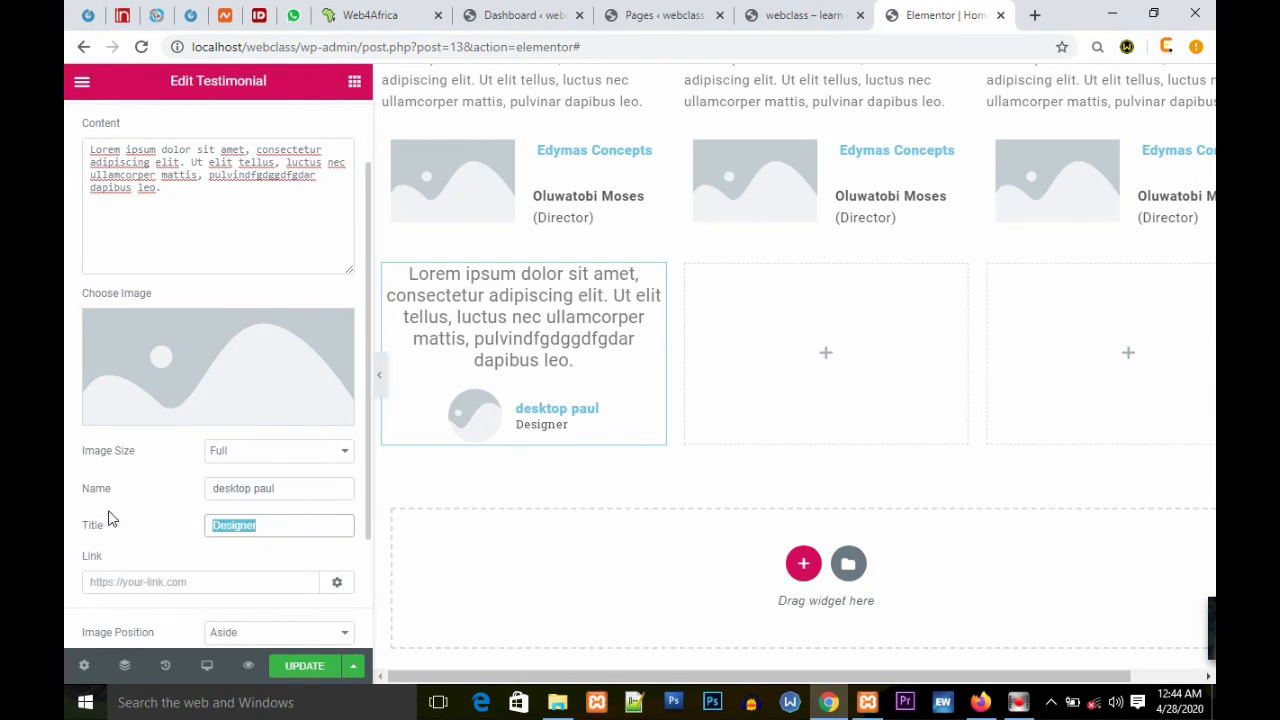
{"action": "type", "text": "iris"}
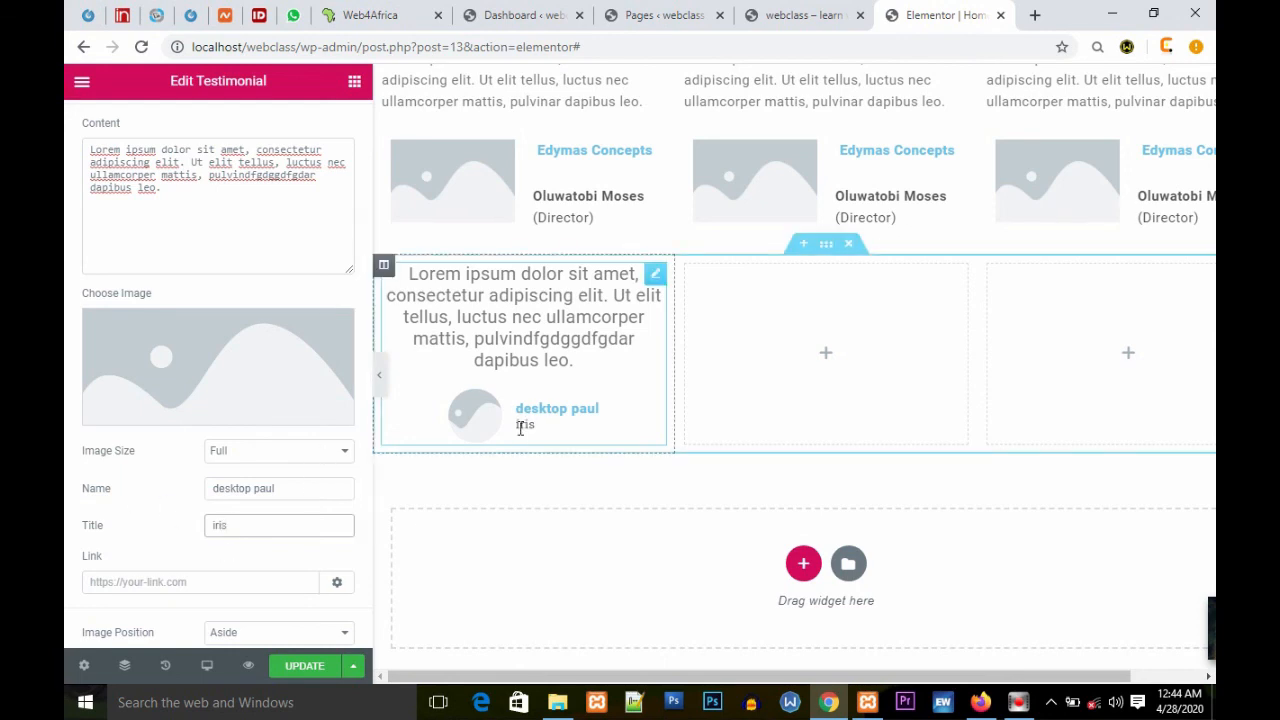
{"action": "double_click", "coordinate": [250, 523]}
{"action": "type", "text": "CEO"}
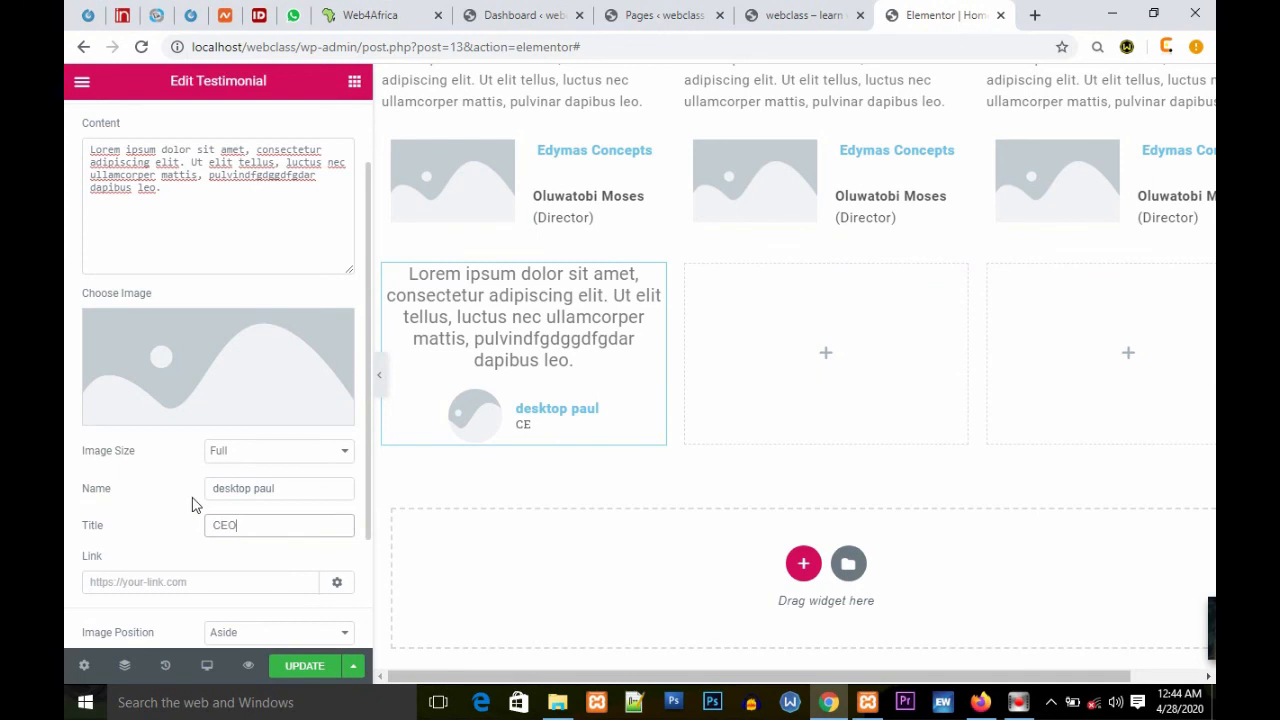
{"action": "scroll", "coordinate": [520, 510], "scroll_direction": "down", "scroll_amount": 1}
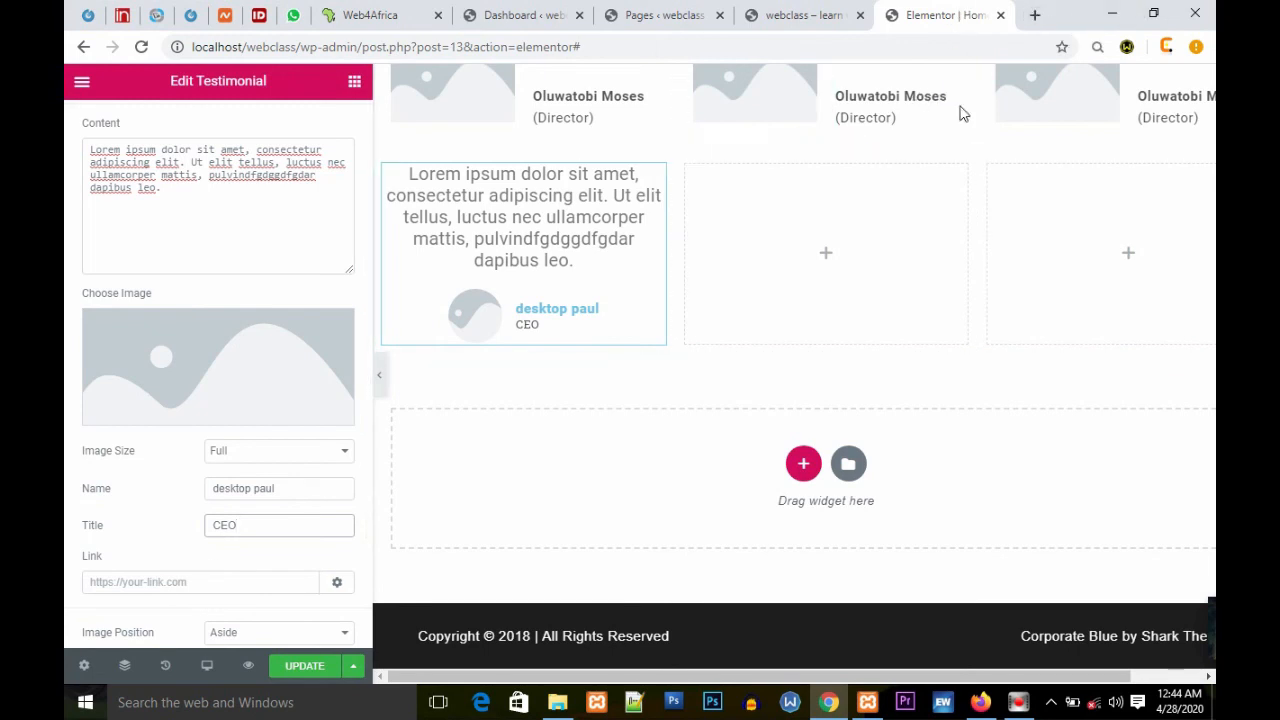
{"action": "left_click", "coordinate": [1035, 15]}
{"action": "type", "text": "www."}
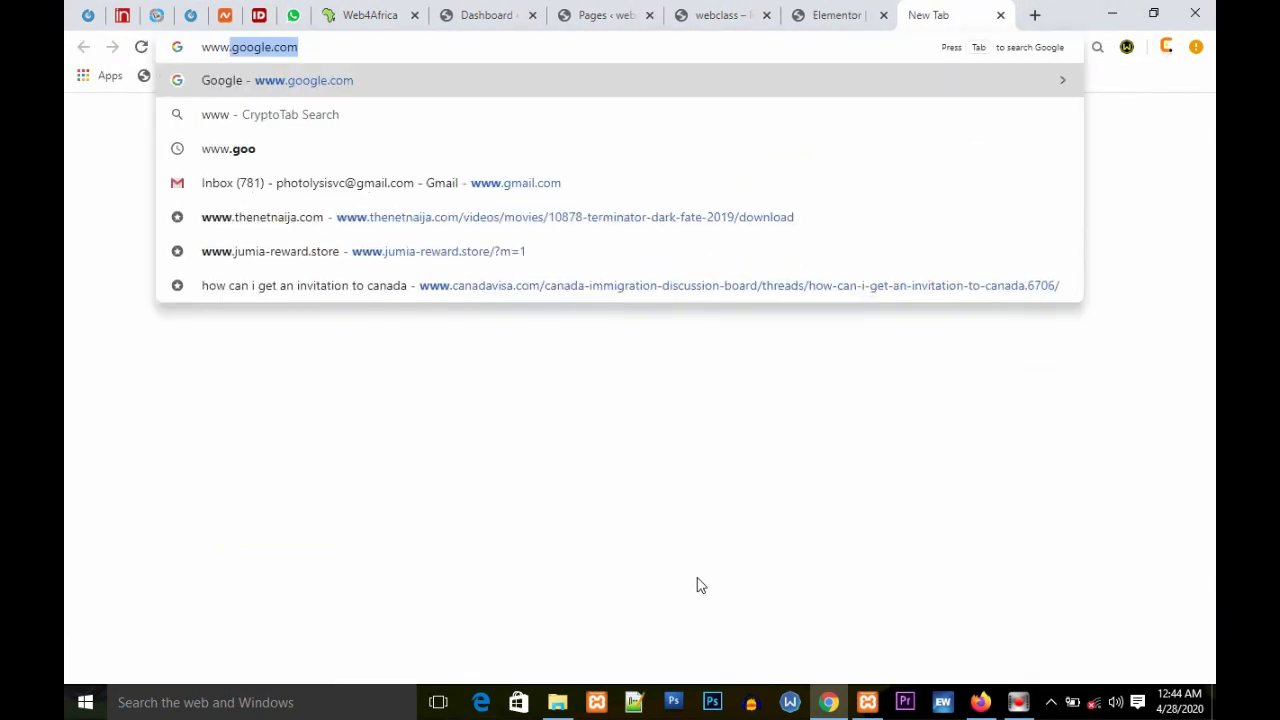
{"action": "type", "text": "heavenscontractors.com"}
{"action": "key", "text": "Right"}
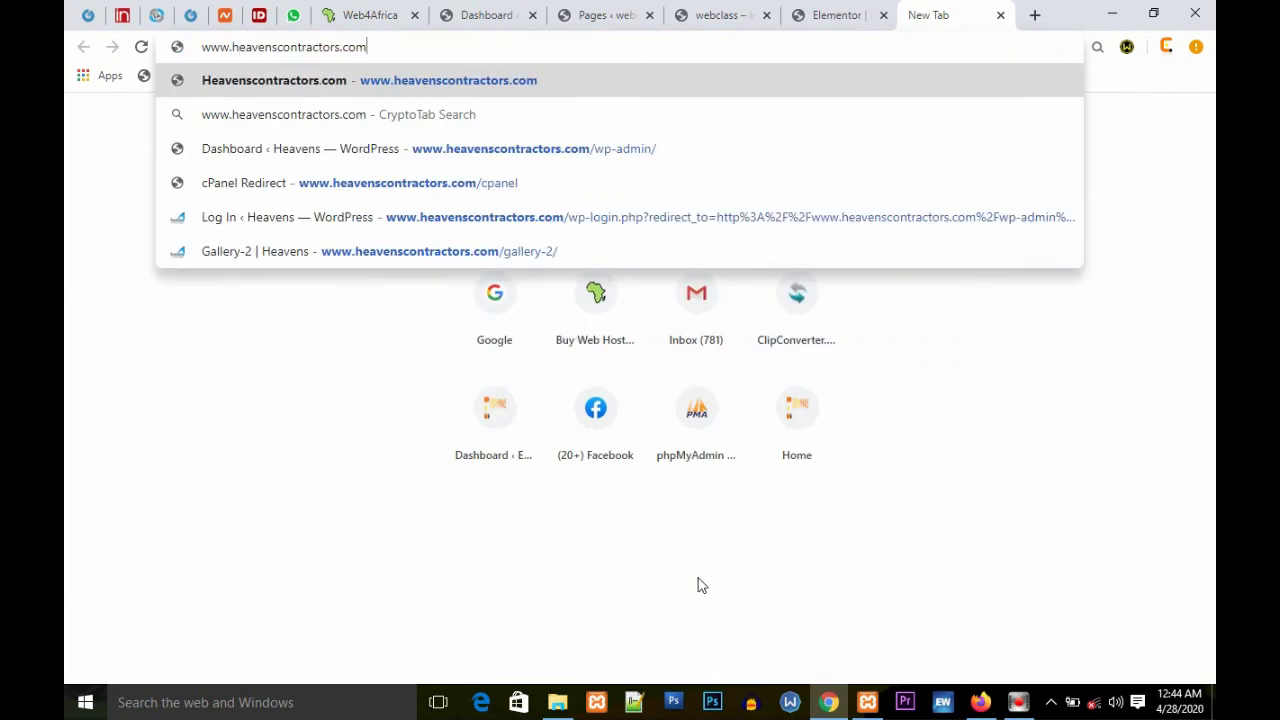
{"action": "right_click", "coordinate": [399, 46]}
{"action": "left_click", "coordinate": [364, 48]}
{"action": "left_click_drag", "start_coordinate": [368, 48], "coordinate": [95, 40]}
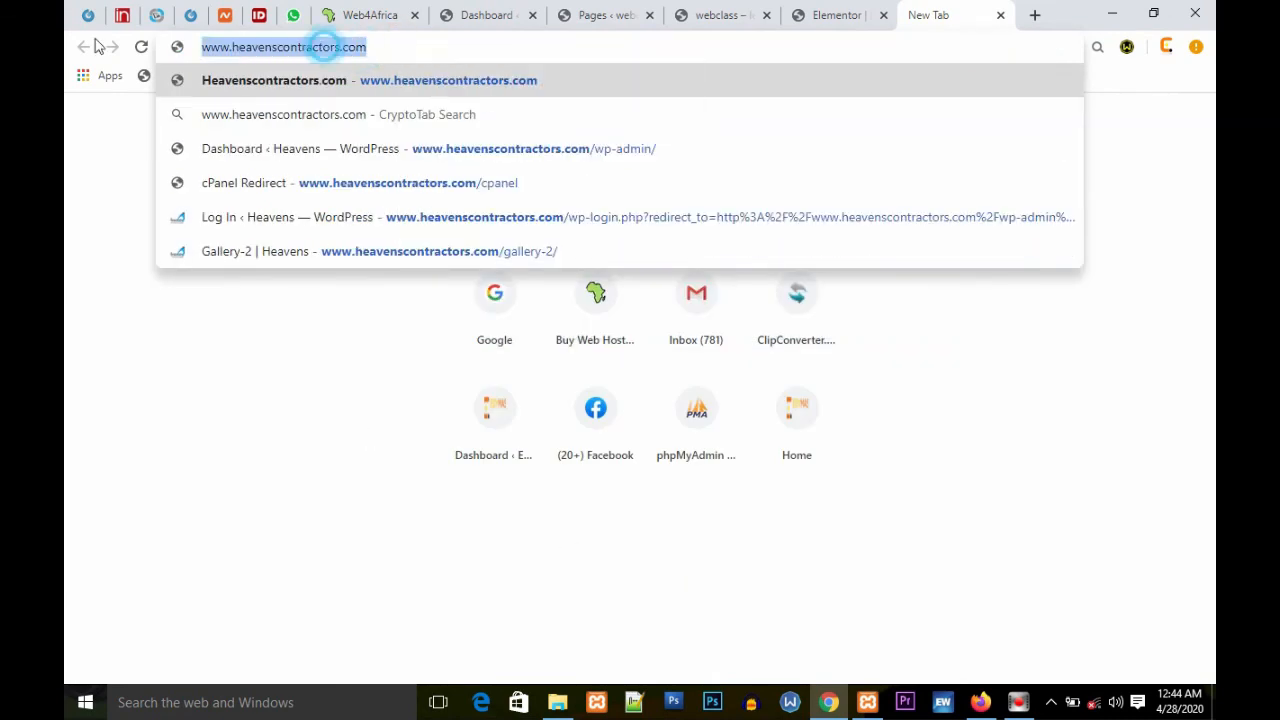
{"action": "left_click", "coordinate": [266, 46]}
{"action": "right_click", "coordinate": [268, 47]}
{"action": "left_click", "coordinate": [235, 46]}
{"action": "double_click", "coordinate": [235, 46]}
{"action": "left_click", "coordinate": [244, 46]}
{"action": "triple_click", "coordinate": [286, 46]}
{"action": "right_click", "coordinate": [305, 46]}
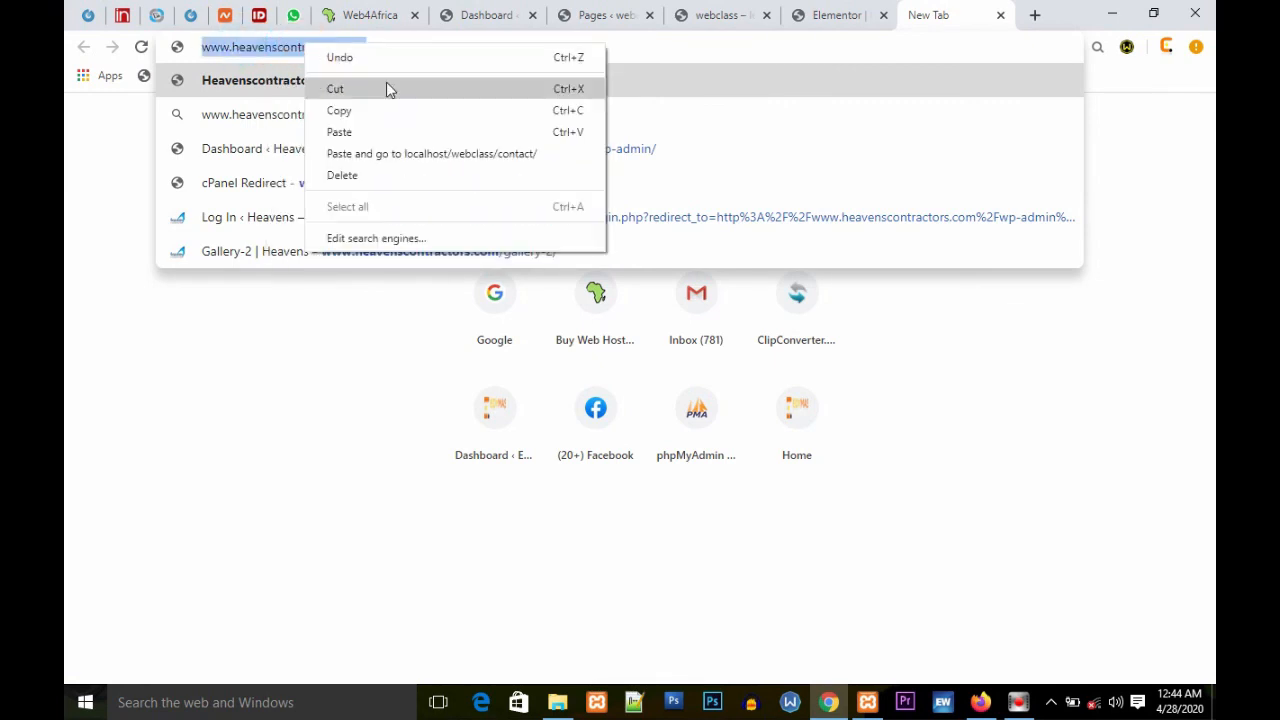
{"action": "left_click", "coordinate": [367, 110]}
Step: Return to the editor and paste the copied address as the testimonial's link
{"action": "key", "text": "ctrl+shift+Tab"}
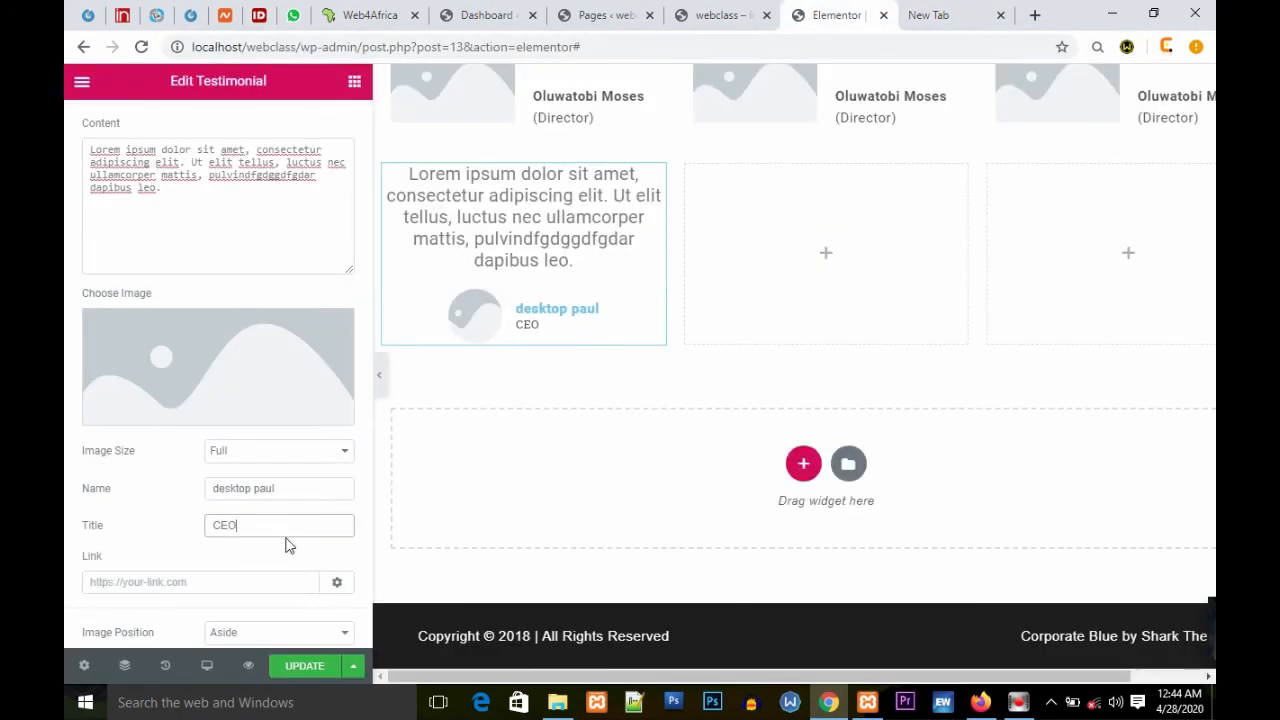
{"action": "left_click", "coordinate": [110, 584]}
{"action": "key", "text": "ctrl+v"}
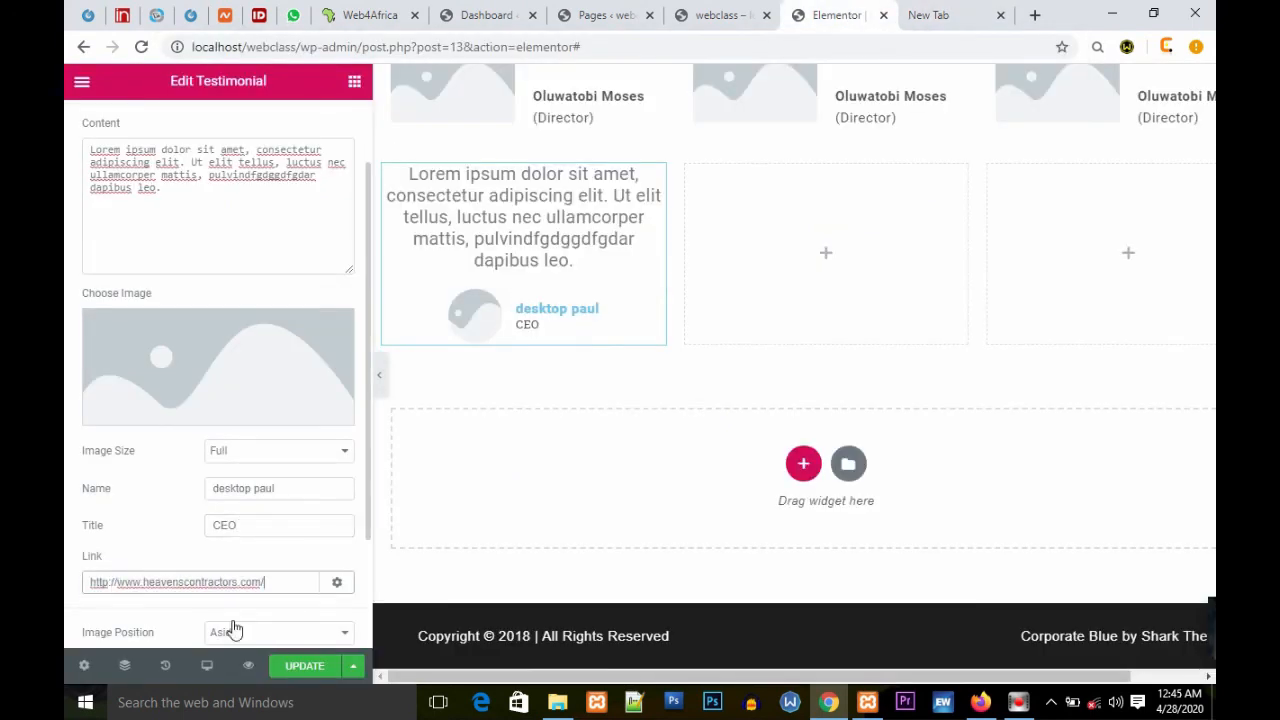
Step: Set the testimonial's image position to Top
{"action": "scroll", "coordinate": [240, 615], "scroll_direction": "down", "scroll_amount": 1}
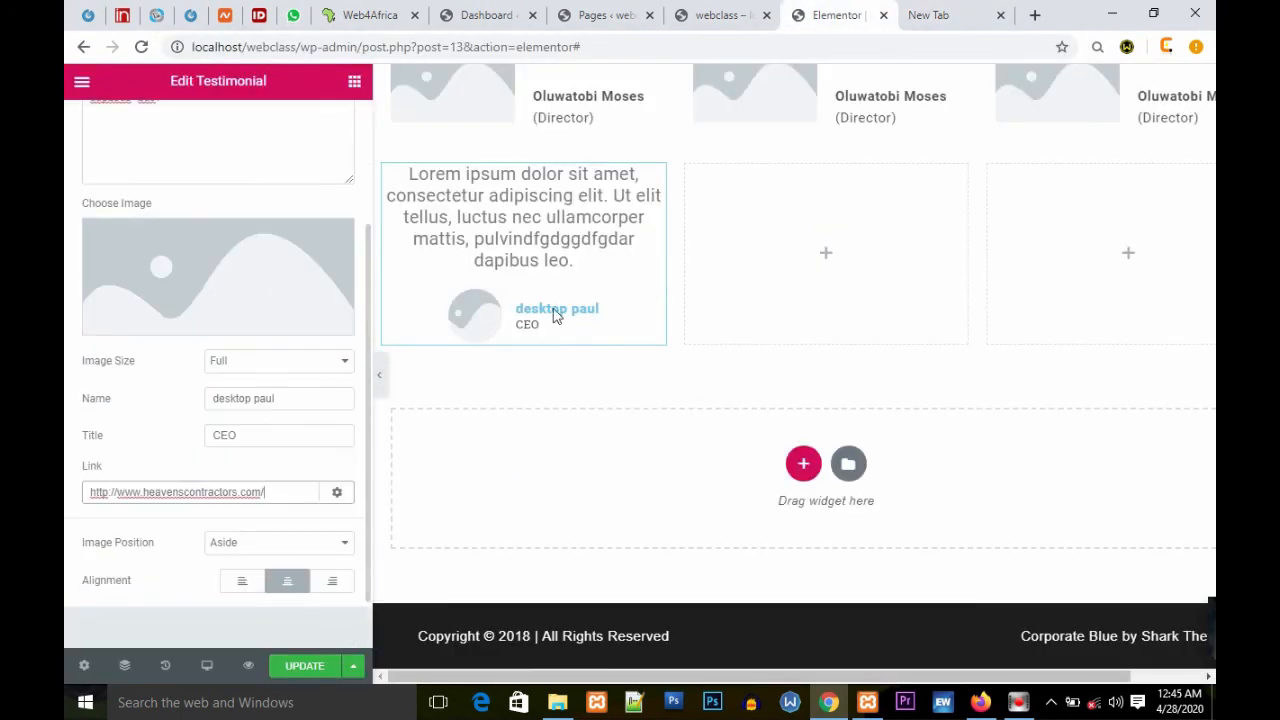
{"action": "left_click", "coordinate": [344, 546]}
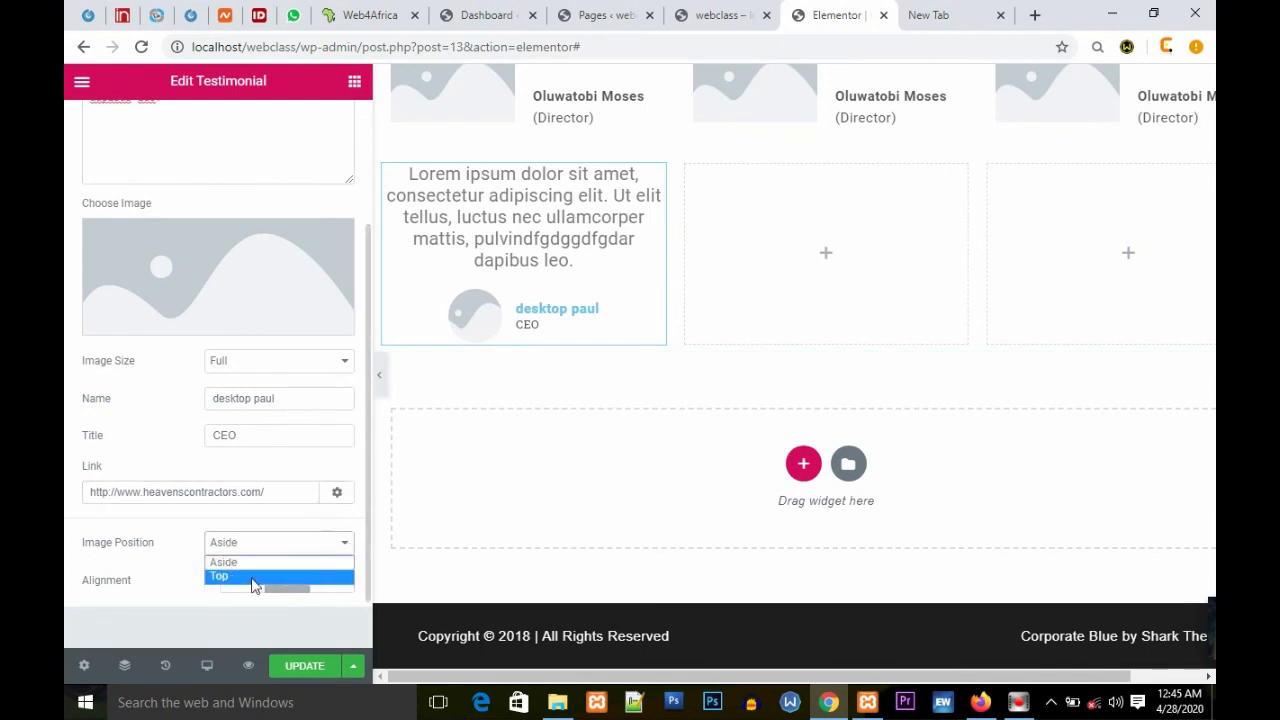
{"action": "left_click", "coordinate": [250, 578]}
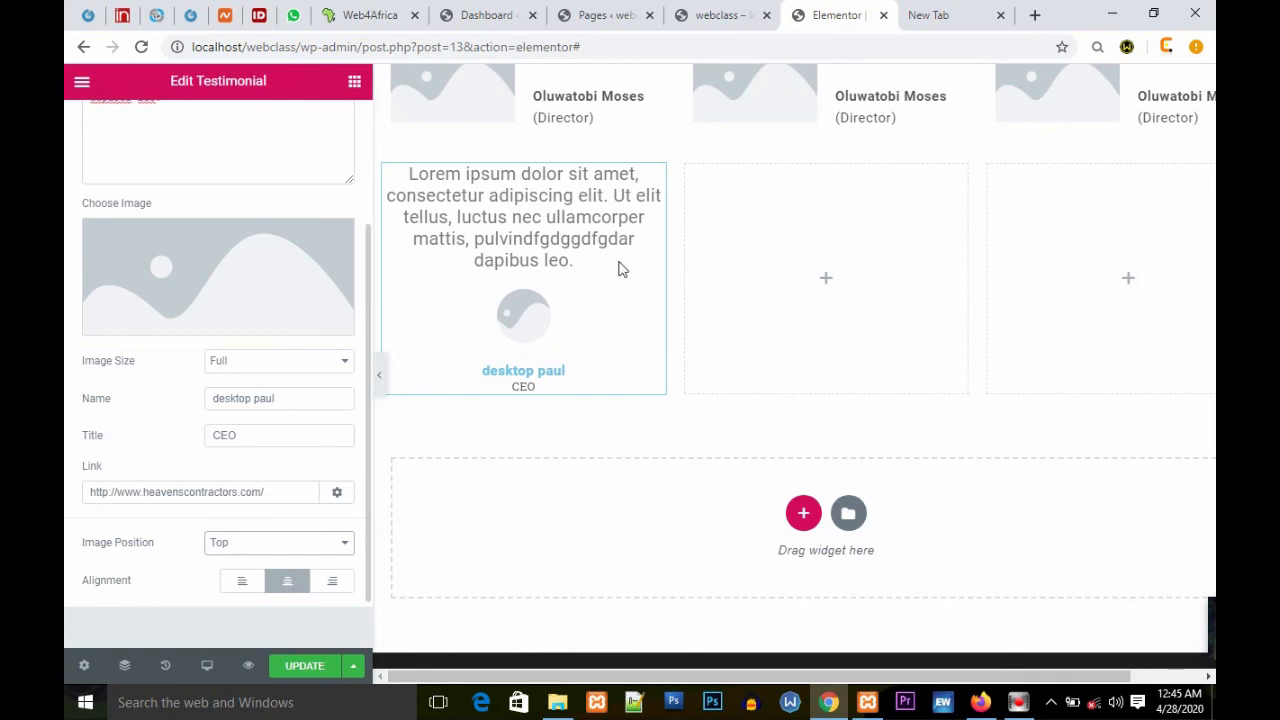
Step: Copy the testimonial widget and paste it into the second and third columns of the section
{"action": "right_click", "coordinate": [653, 177]}
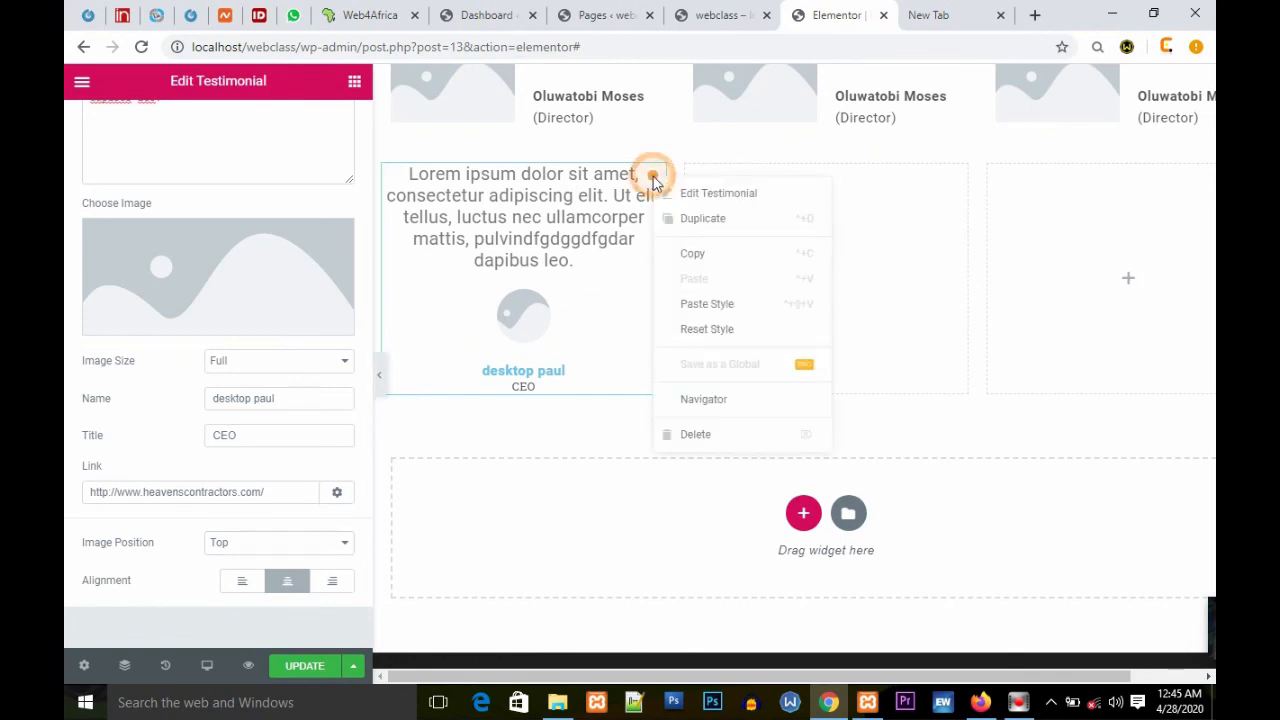
{"action": "left_click", "coordinate": [754, 252]}
{"action": "right_click", "coordinate": [821, 224]}
{"action": "left_click", "coordinate": [882, 239]}
{"action": "right_click", "coordinate": [1063, 224]}
{"action": "left_click", "coordinate": [1093, 244]}
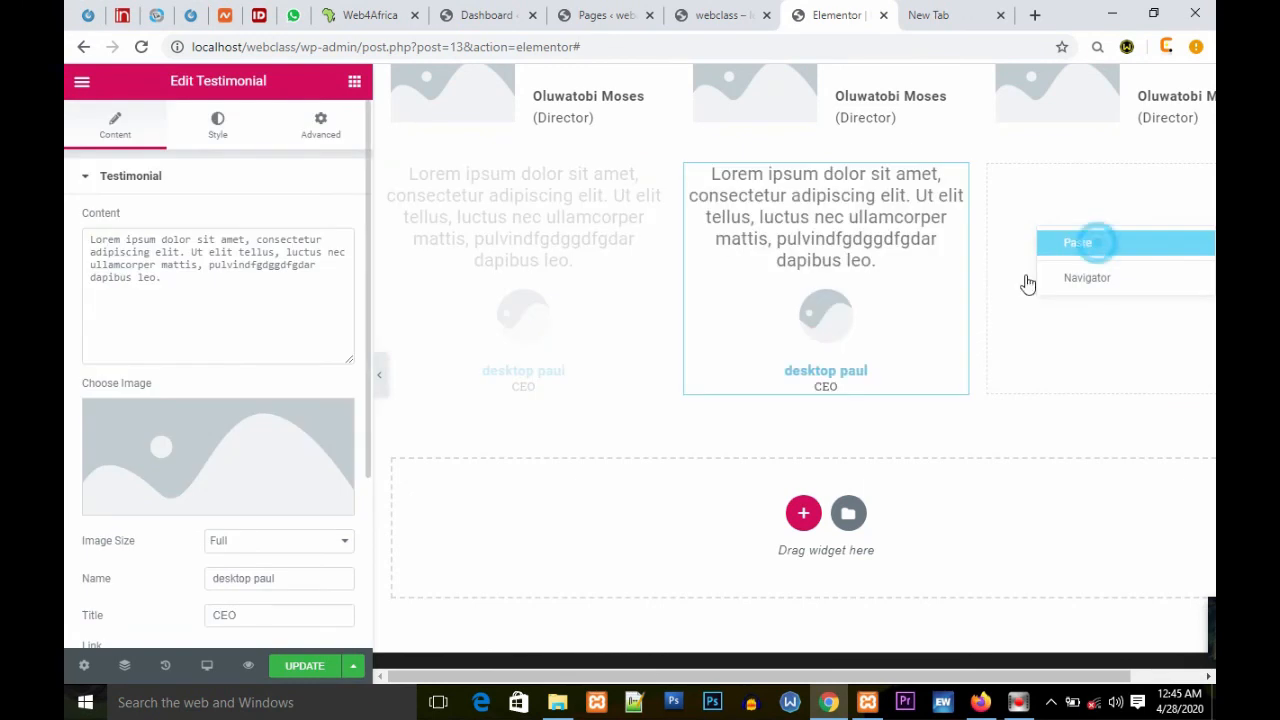
{"action": "scroll", "coordinate": [898, 375], "scroll_direction": "up", "scroll_amount": 2}
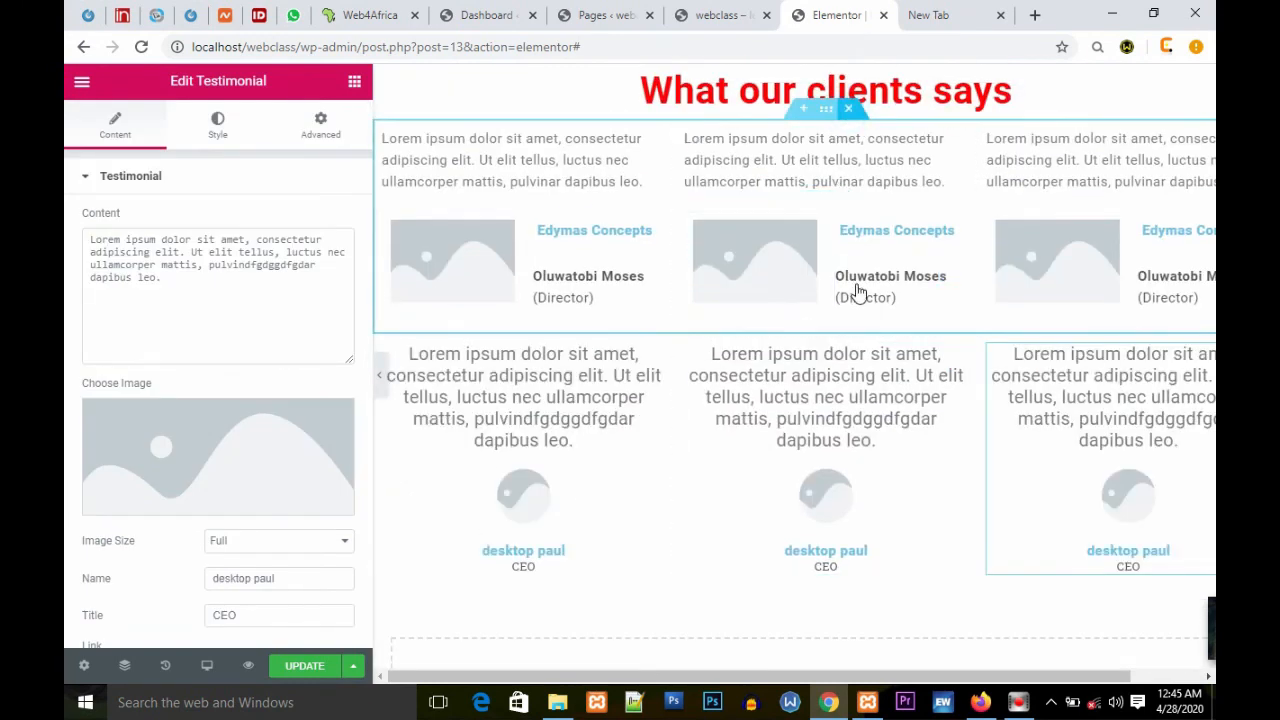
Step: Delete the original testimonial section with the image boxes
{"action": "key", "text": "Delete"}
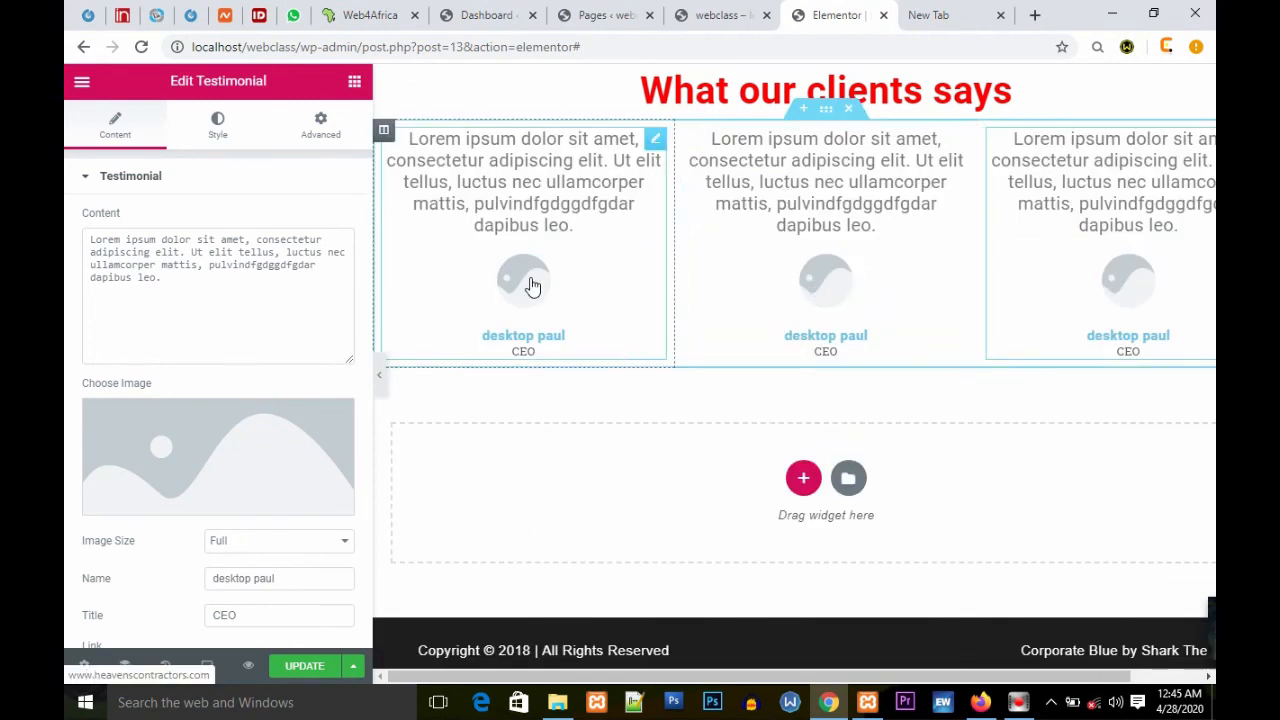
Step: Set the first testimonial's image to the jpppp-copy logo from the media library
{"action": "left_click", "coordinate": [219, 451]}
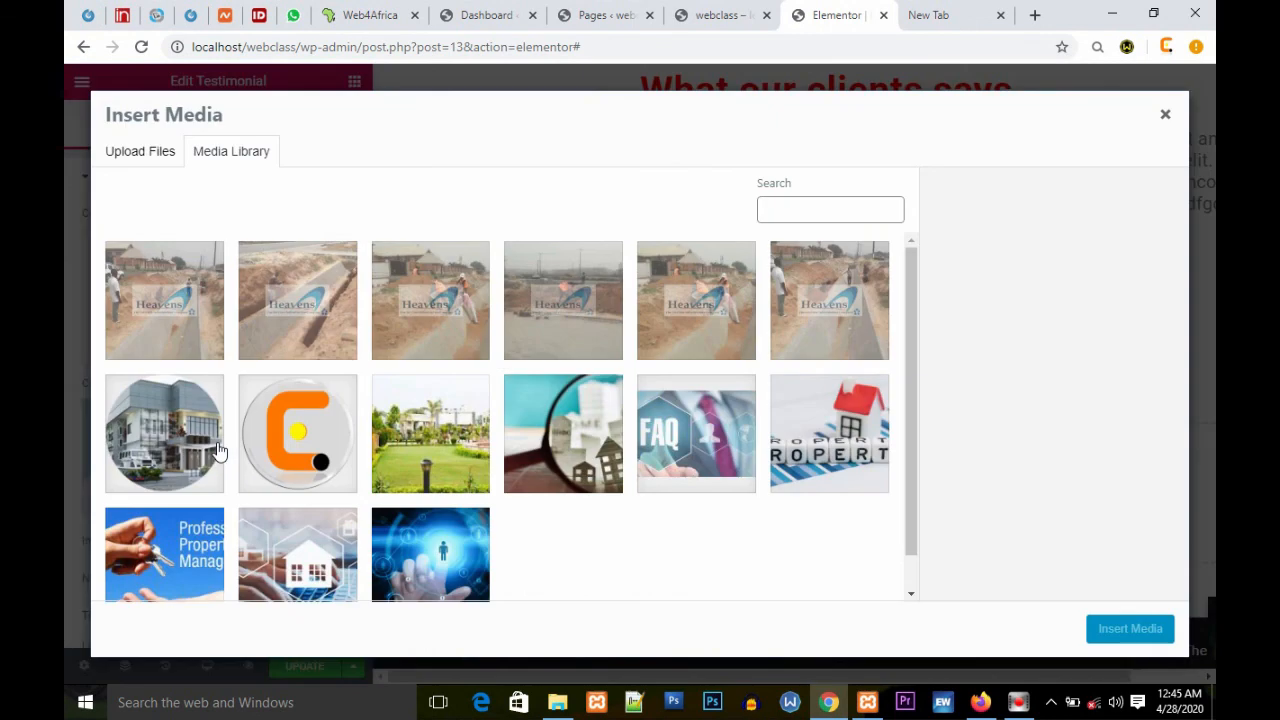
{"action": "left_click", "coordinate": [278, 403]}
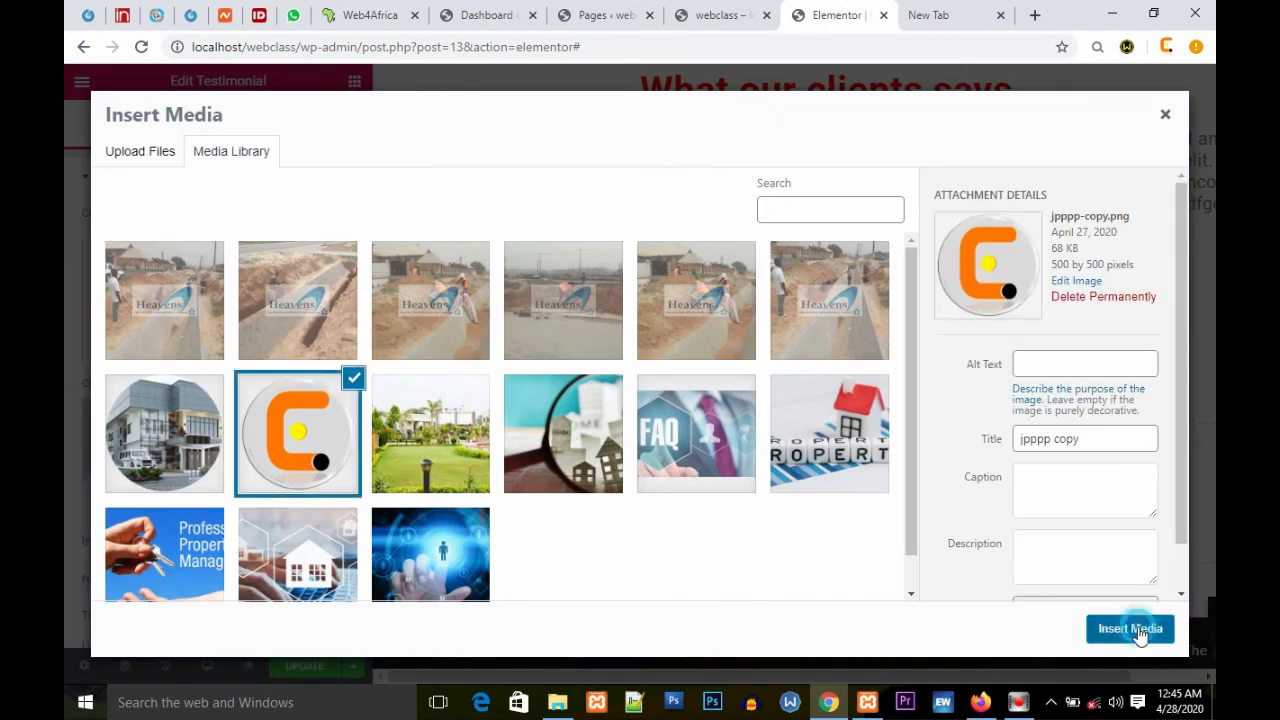
{"action": "left_click", "coordinate": [1138, 626]}
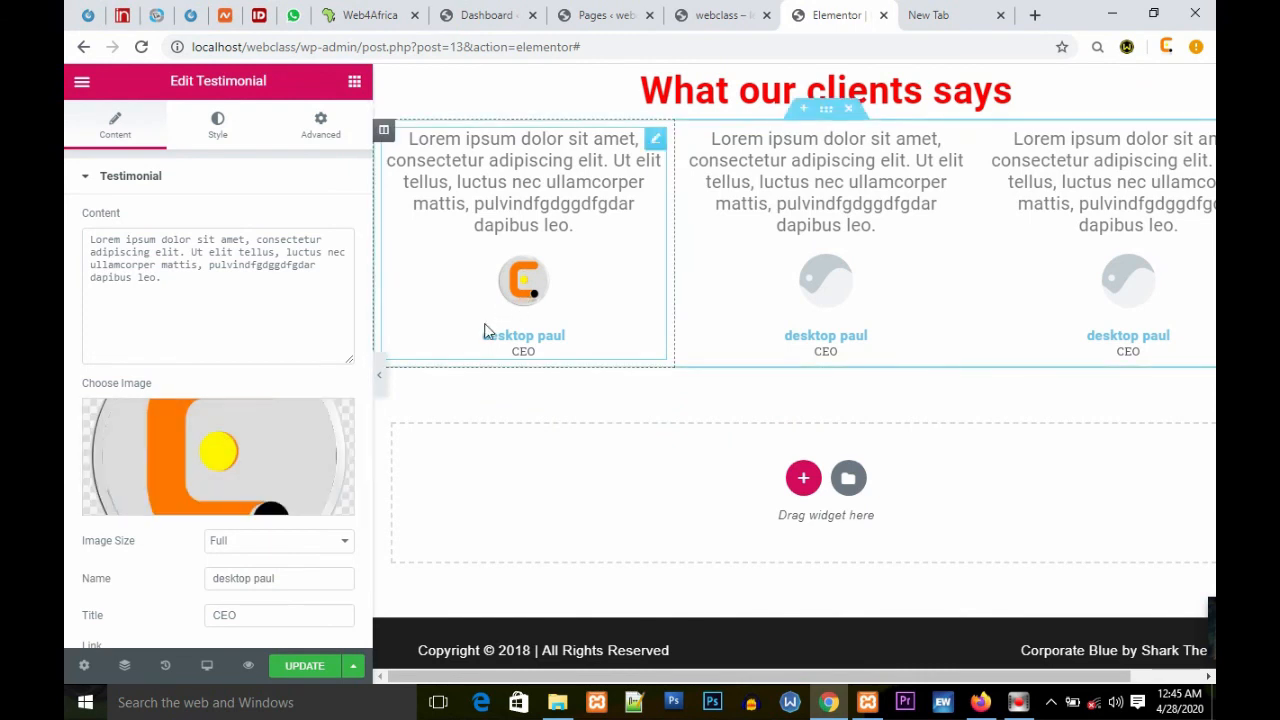
{"action": "scroll", "coordinate": [826, 368], "scroll_direction": "up", "scroll_amount": 3}
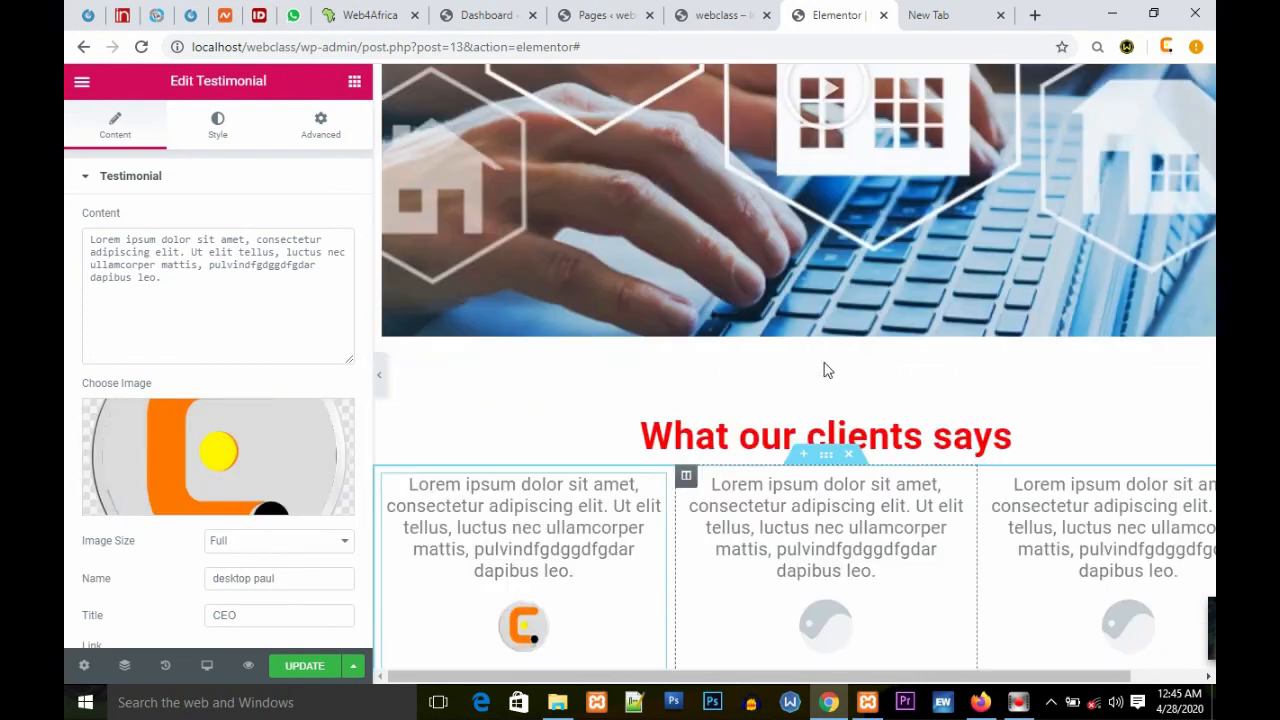
{"action": "scroll", "coordinate": [826, 370], "scroll_direction": "down", "scroll_amount": 3}
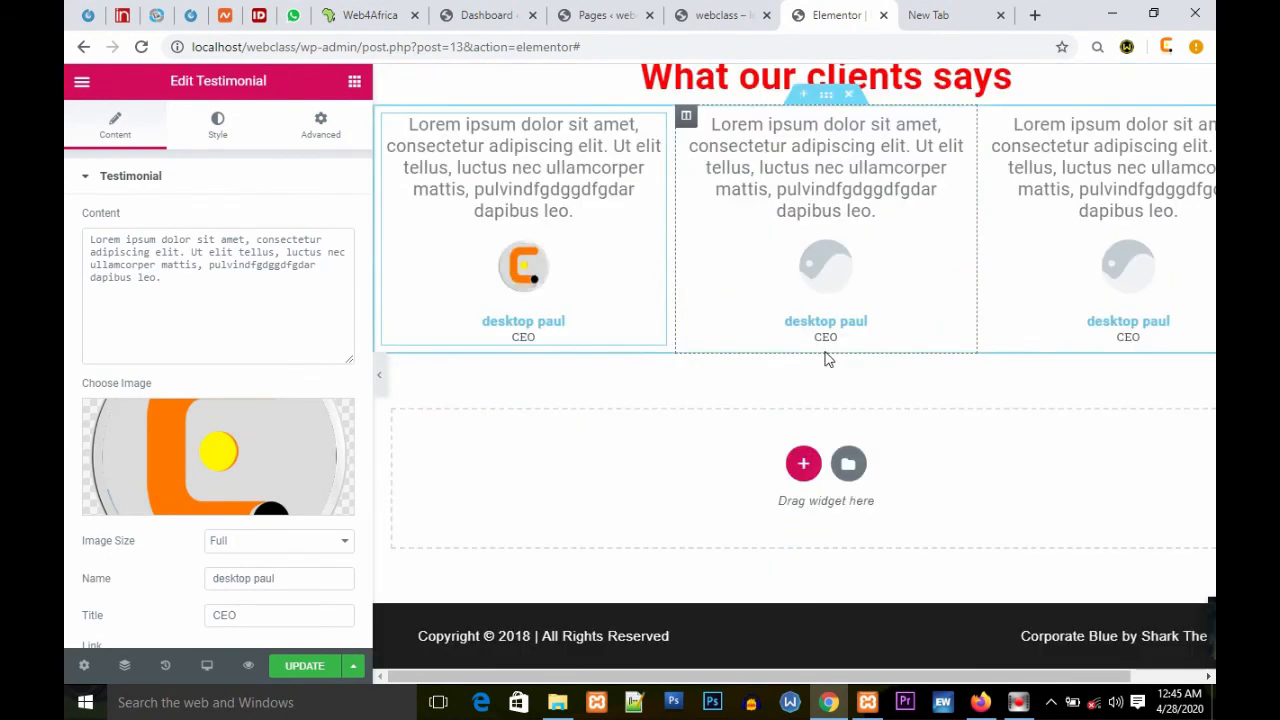
{"action": "scroll", "coordinate": [863, 275], "scroll_direction": "up", "scroll_amount": 2}
{"action": "scroll", "coordinate": [863, 275], "scroll_direction": "down", "scroll_amount": 2}
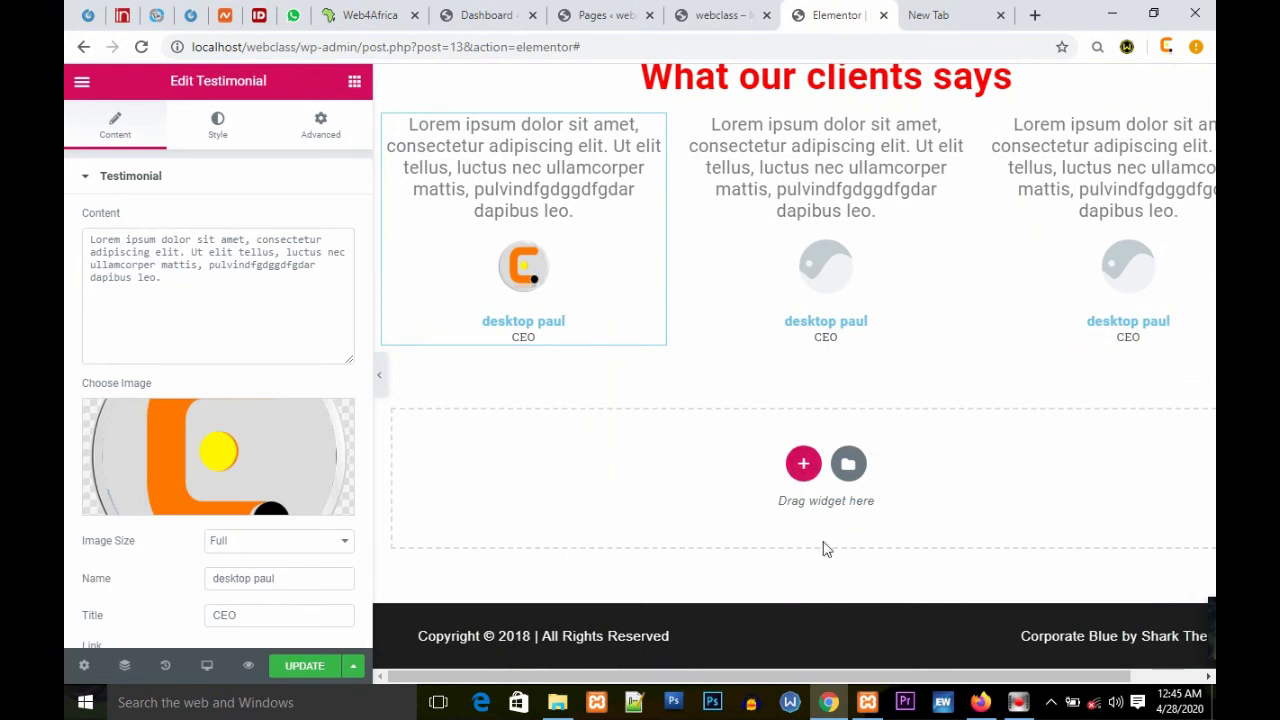
{"action": "scroll", "coordinate": [910, 467], "scroll_direction": "up", "scroll_amount": 10}
{"action": "scroll", "coordinate": [910, 467], "scroll_direction": "down", "scroll_amount": 8}
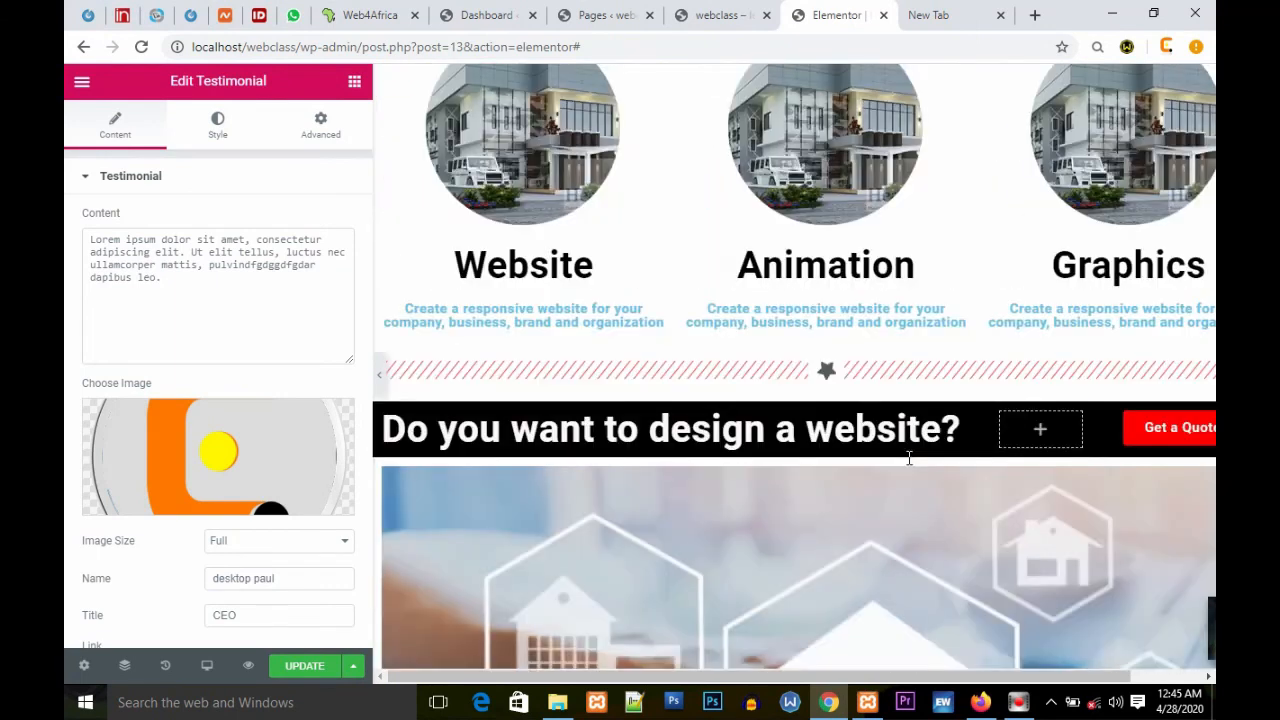
{"action": "scroll", "coordinate": [910, 459], "scroll_direction": "down", "scroll_amount": 3}
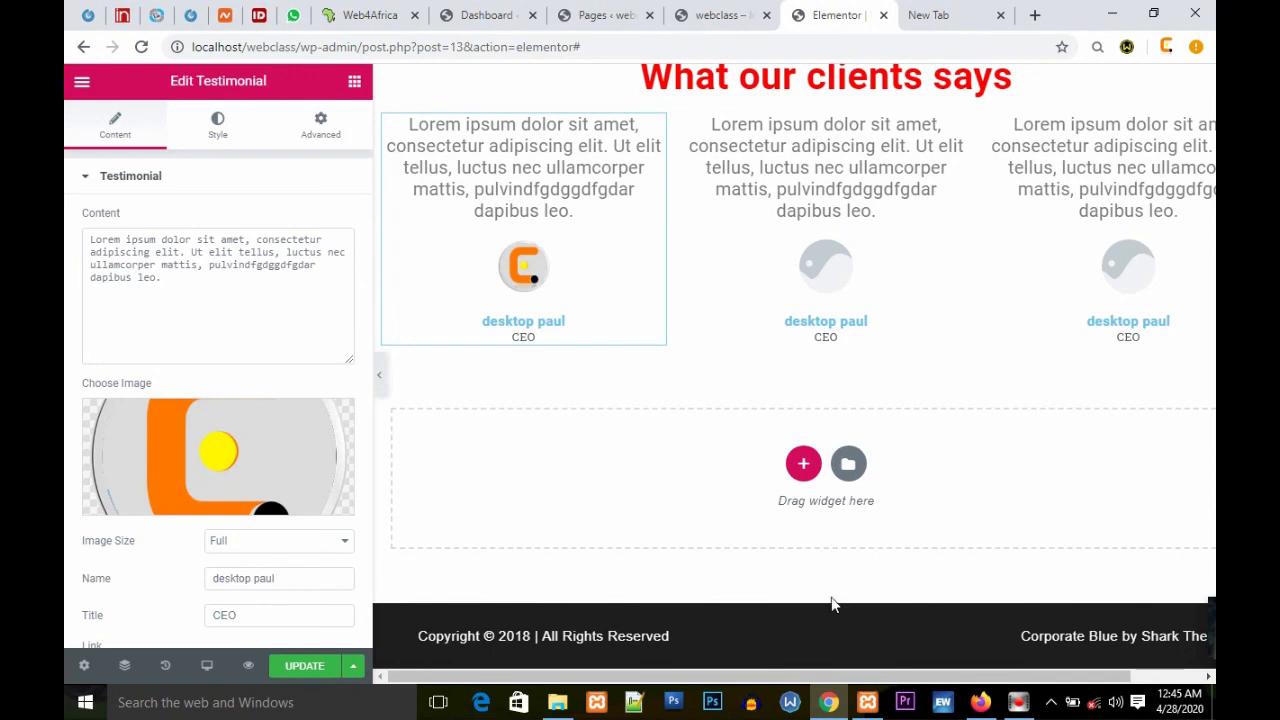
{"action": "triple_click", "coordinate": [568, 640]}
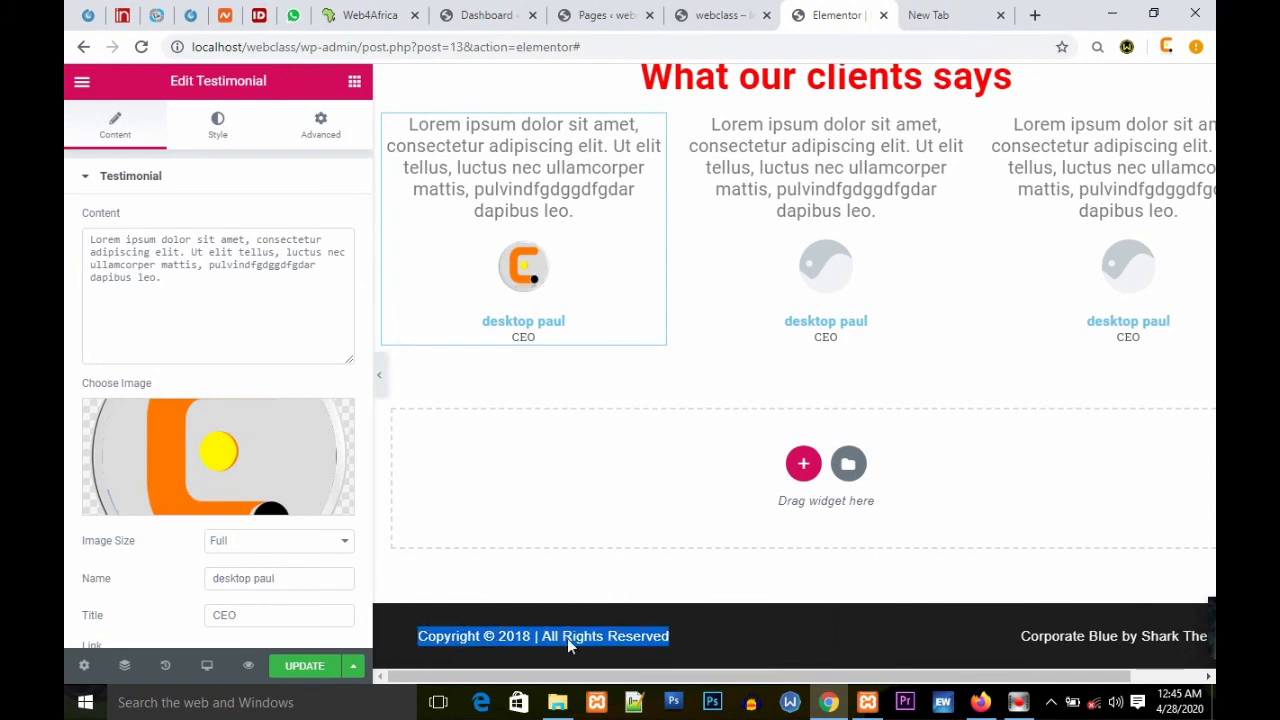
{"action": "left_click", "coordinate": [745, 650]}
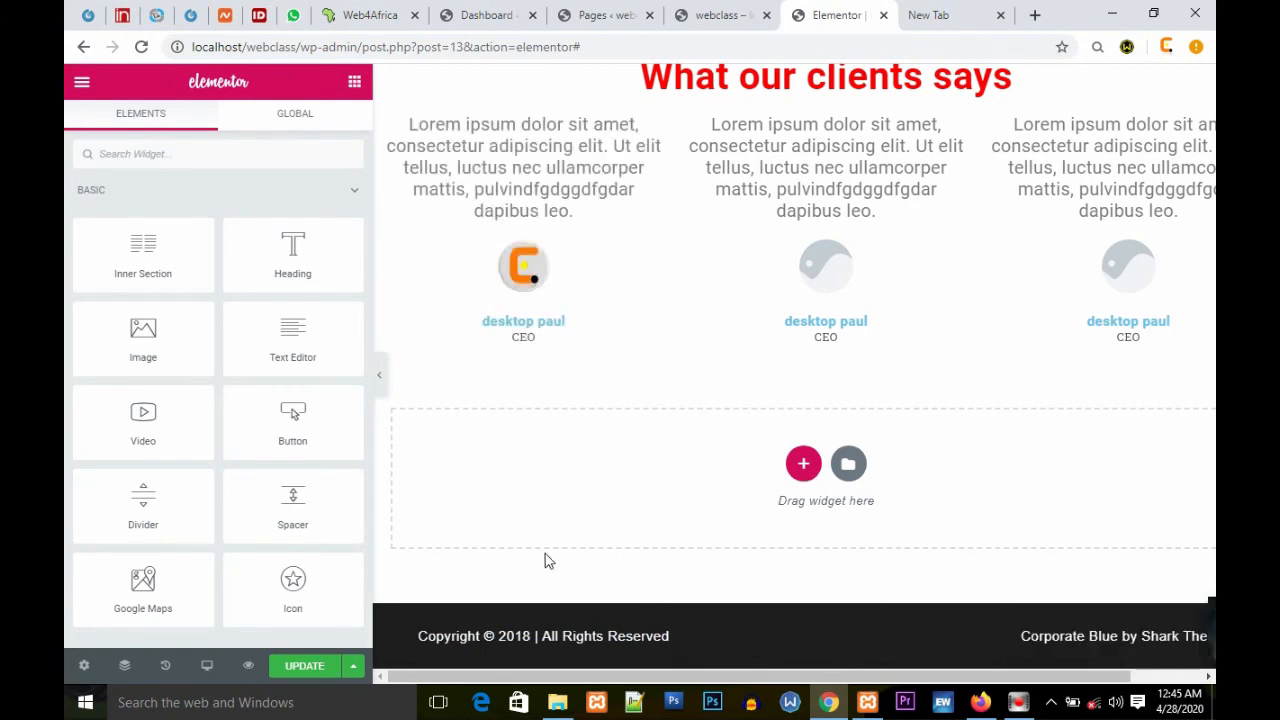
Step: Add a new three-column section below the testimonials
{"action": "scroll", "coordinate": [251, 371], "scroll_direction": "down", "scroll_amount": 2}
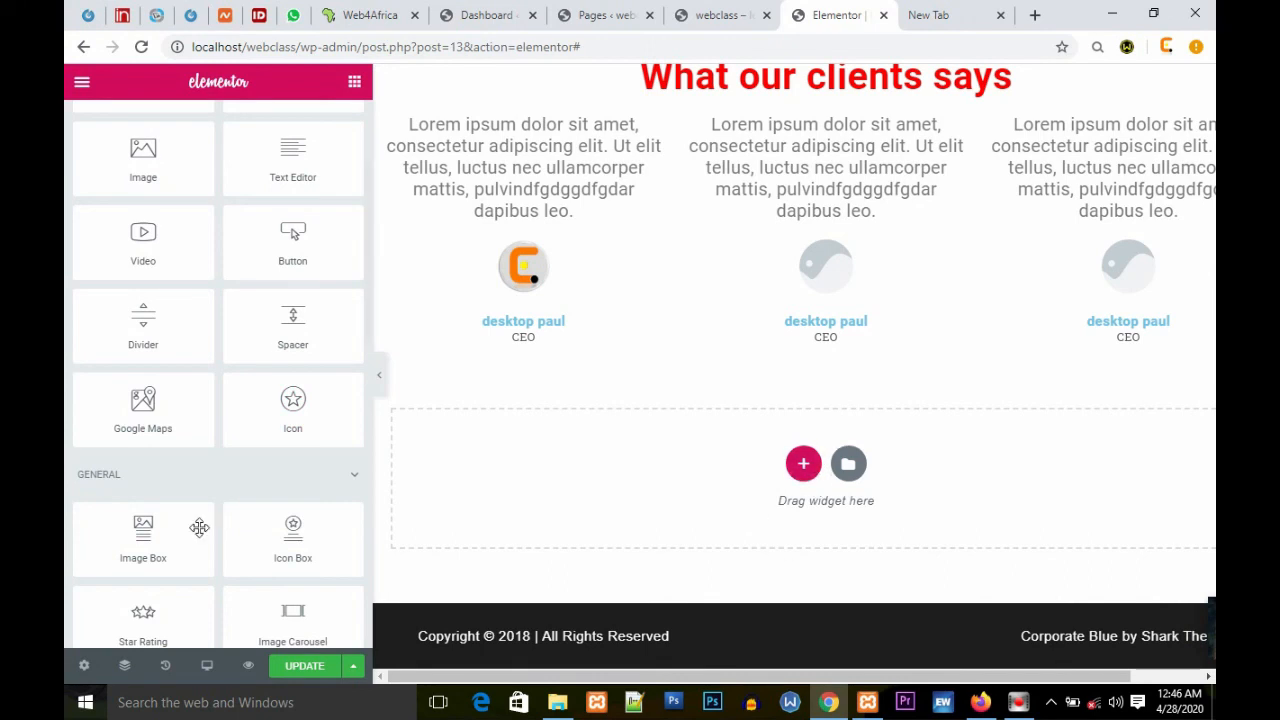
{"action": "scroll", "coordinate": [199, 527], "scroll_direction": "down", "scroll_amount": 2}
{"action": "scroll", "coordinate": [219, 519], "scroll_direction": "down", "scroll_amount": 1}
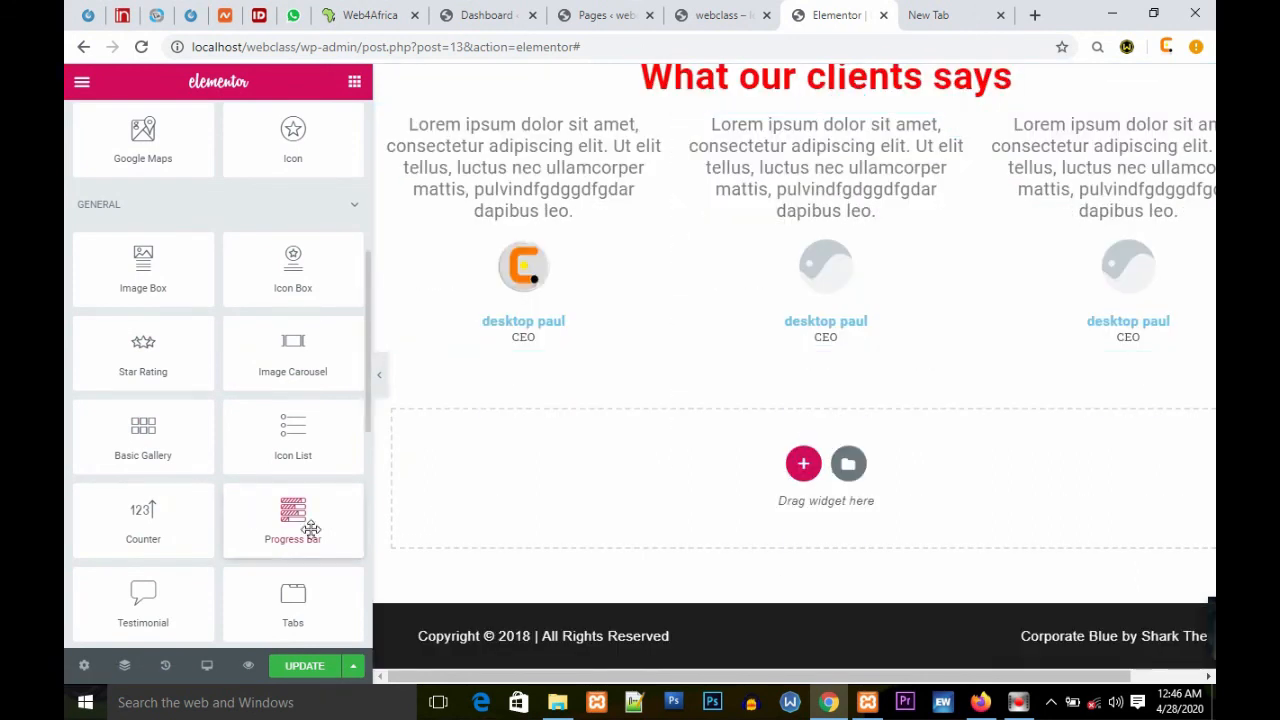
{"action": "scroll", "coordinate": [311, 530], "scroll_direction": "down", "scroll_amount": 1}
{"action": "scroll", "coordinate": [311, 530], "scroll_direction": "down", "scroll_amount": 2}
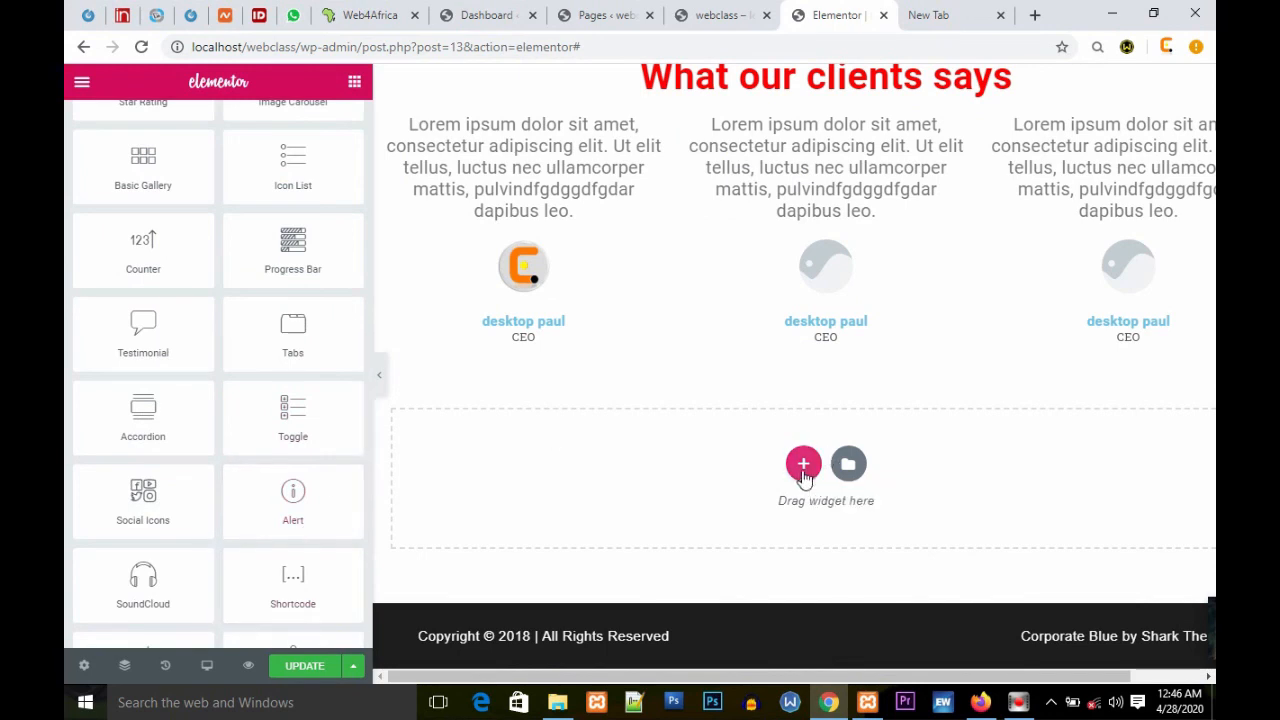
{"action": "left_click", "coordinate": [805, 462]}
{"action": "left_click", "coordinate": [775, 517]}
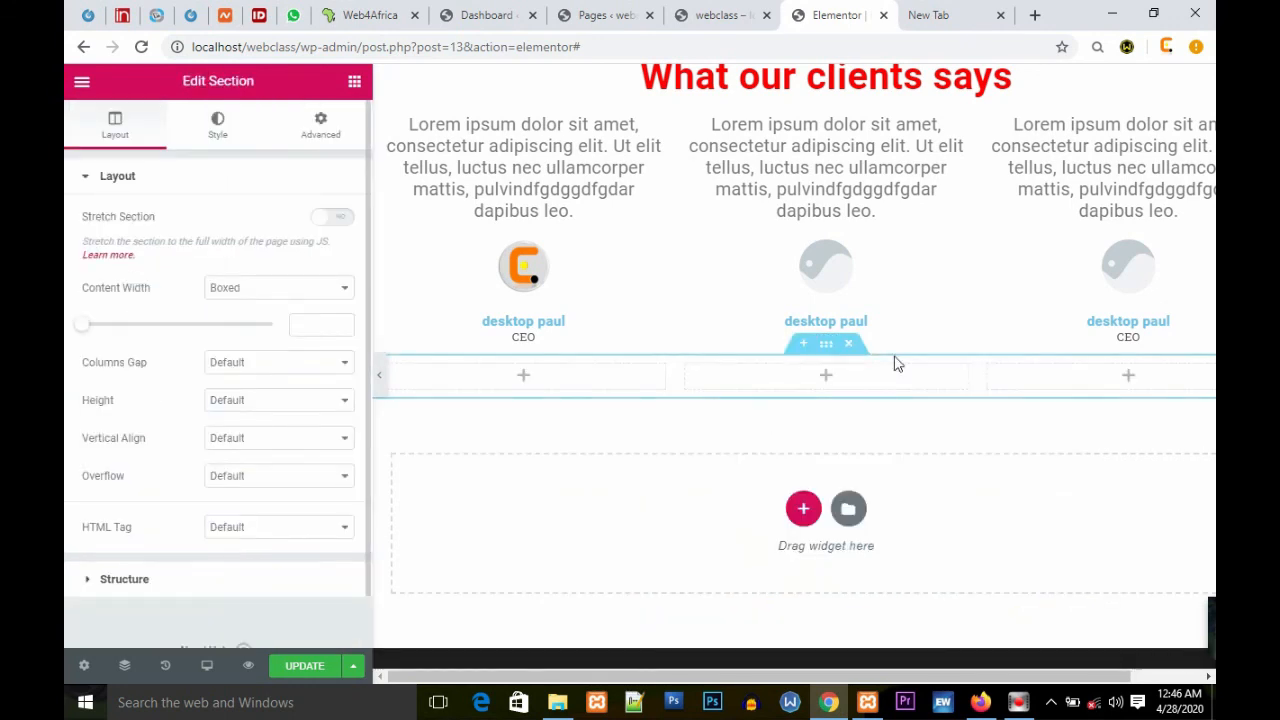
Step: Give the new section a classic black background colour
{"action": "left_click", "coordinate": [829, 347]}
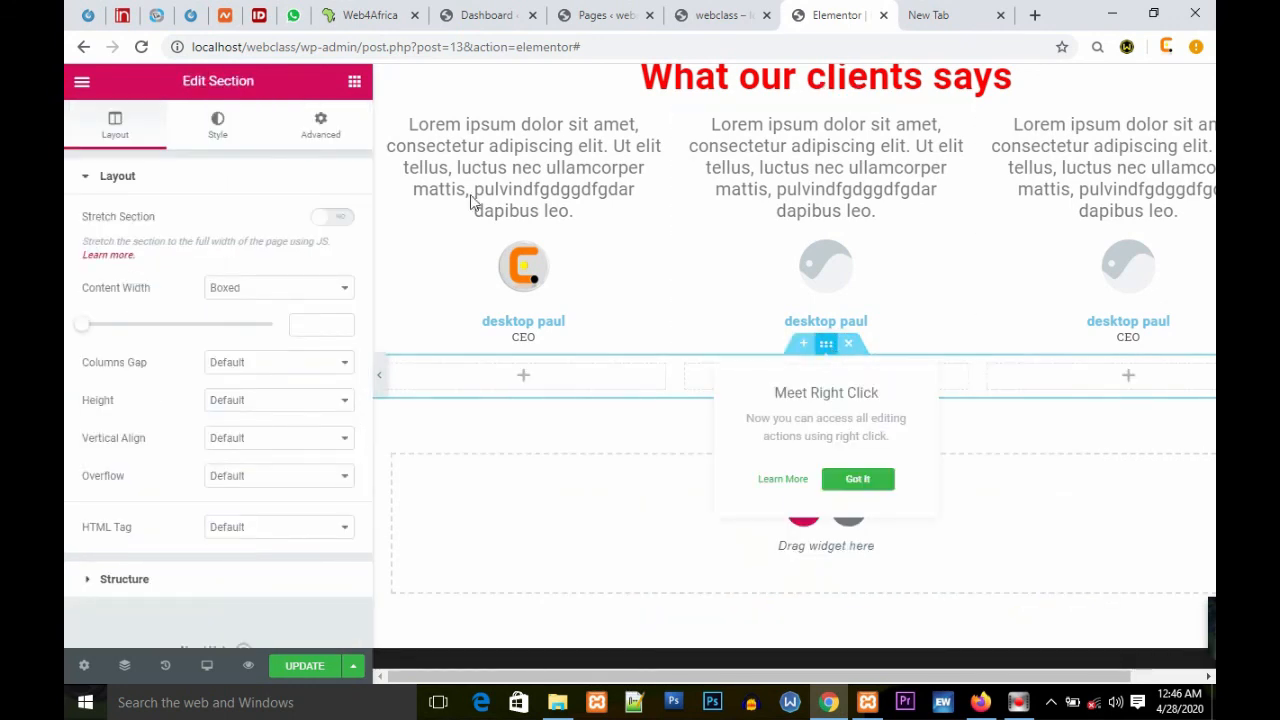
{"action": "left_click", "coordinate": [355, 82]}
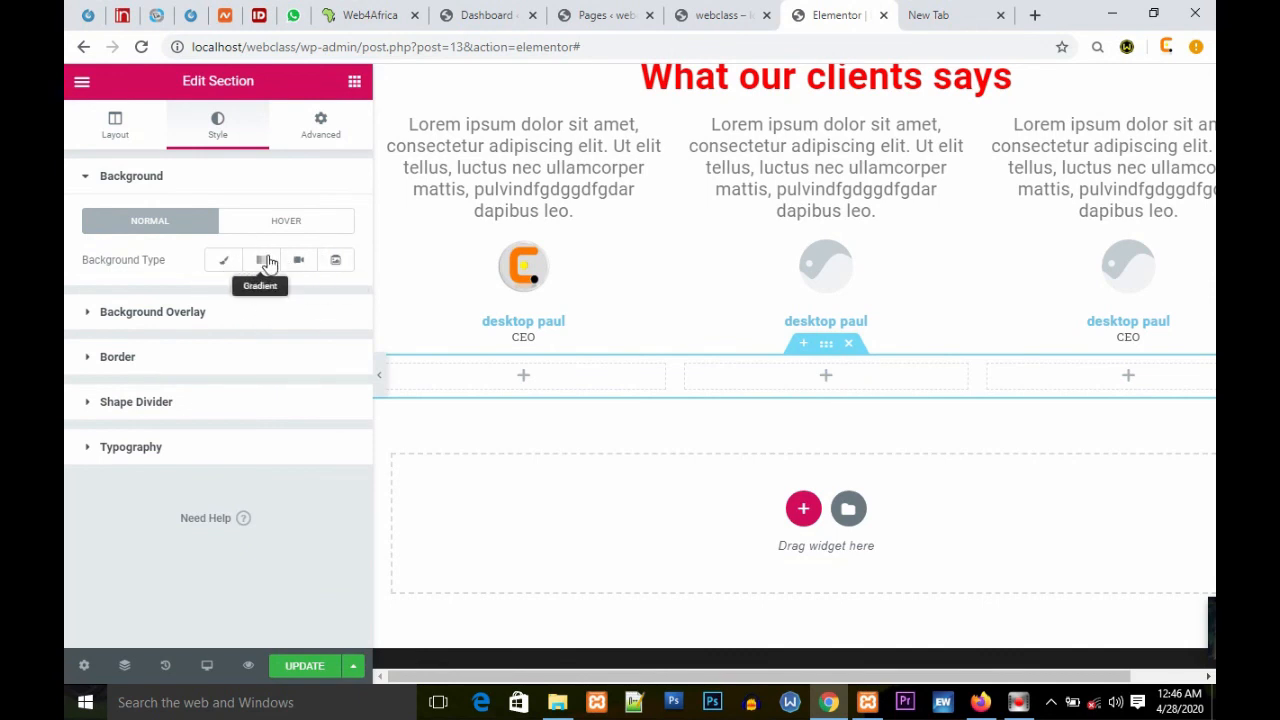
{"action": "left_click", "coordinate": [226, 261]}
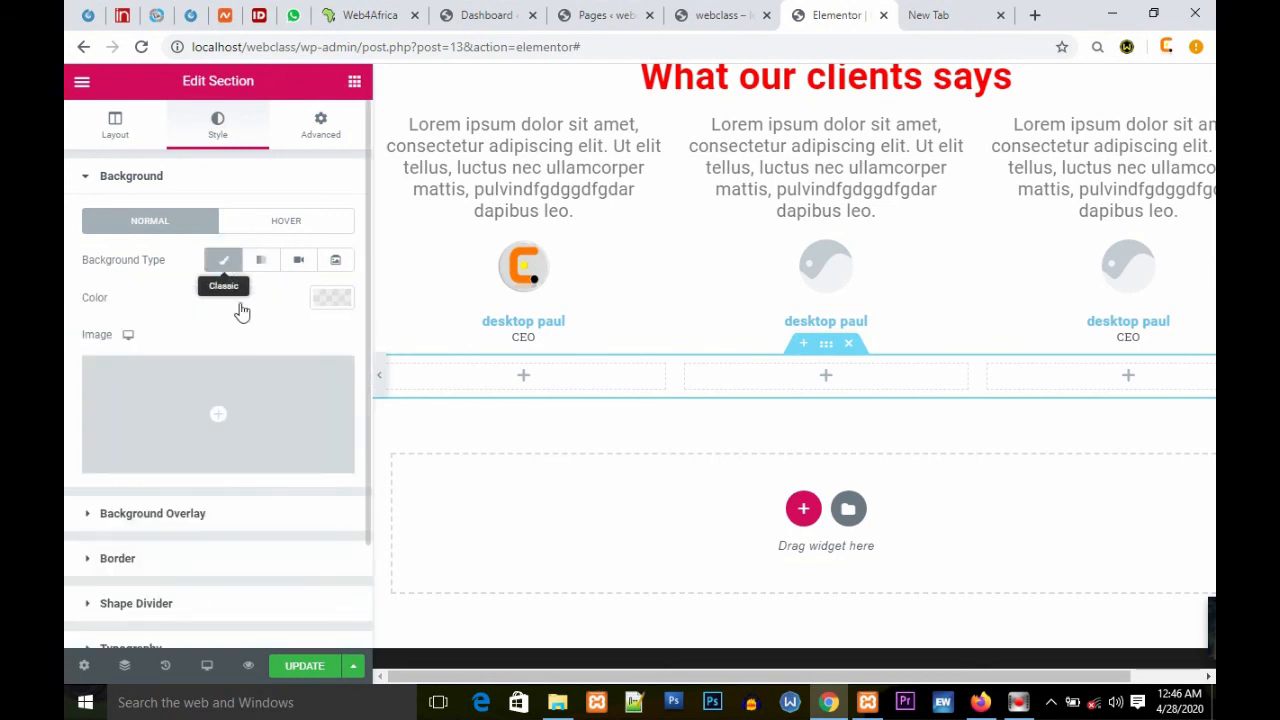
{"action": "left_click", "coordinate": [334, 298]}
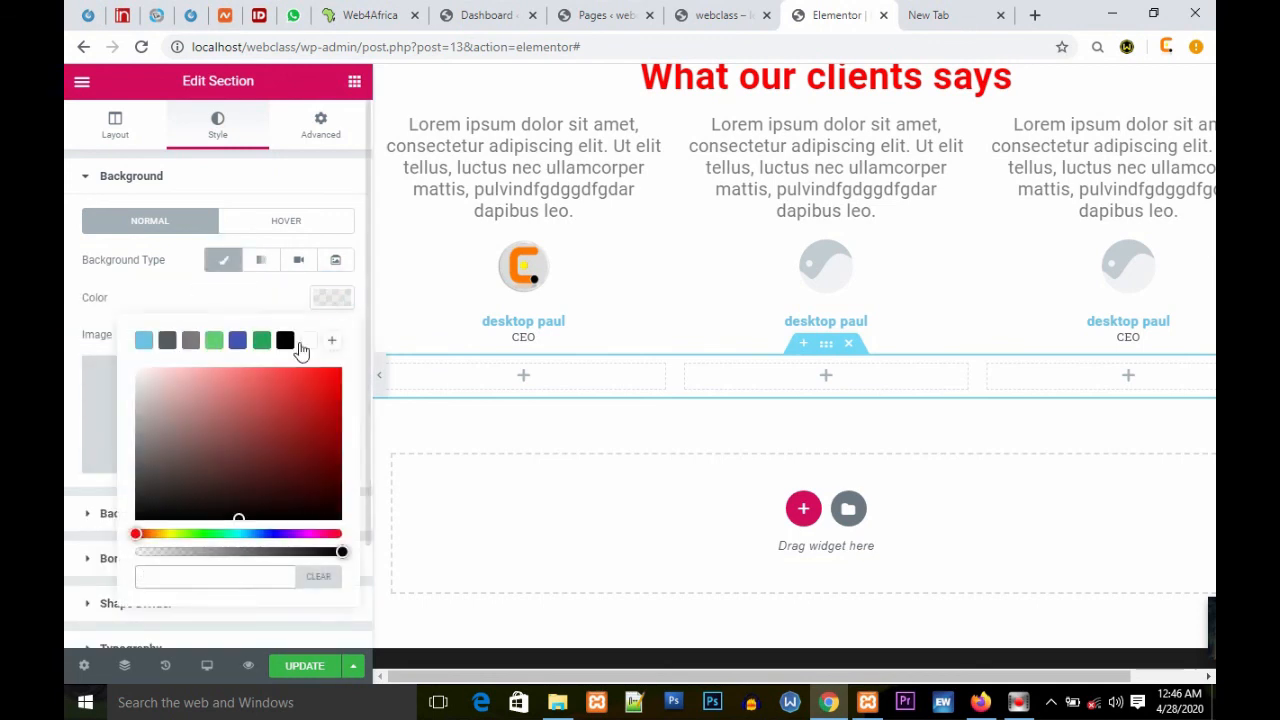
{"action": "left_click", "coordinate": [285, 340]}
{"action": "left_click", "coordinate": [246, 300]}
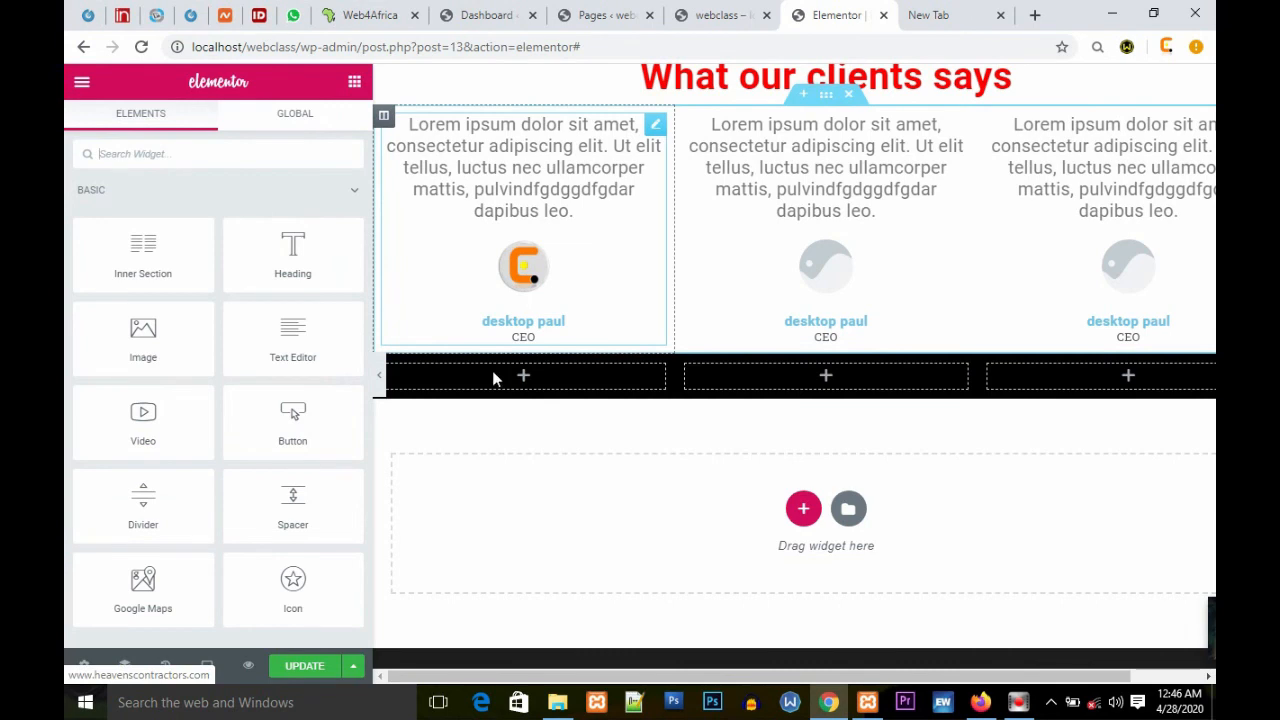
Step: Search for the Counter widget and place it in the section's first column
{"action": "left_click", "coordinate": [280, 153]}
{"action": "type", "text": "coun"}
{"action": "left_click_drag", "start_coordinate": [133, 199], "coordinate": [528, 380]}
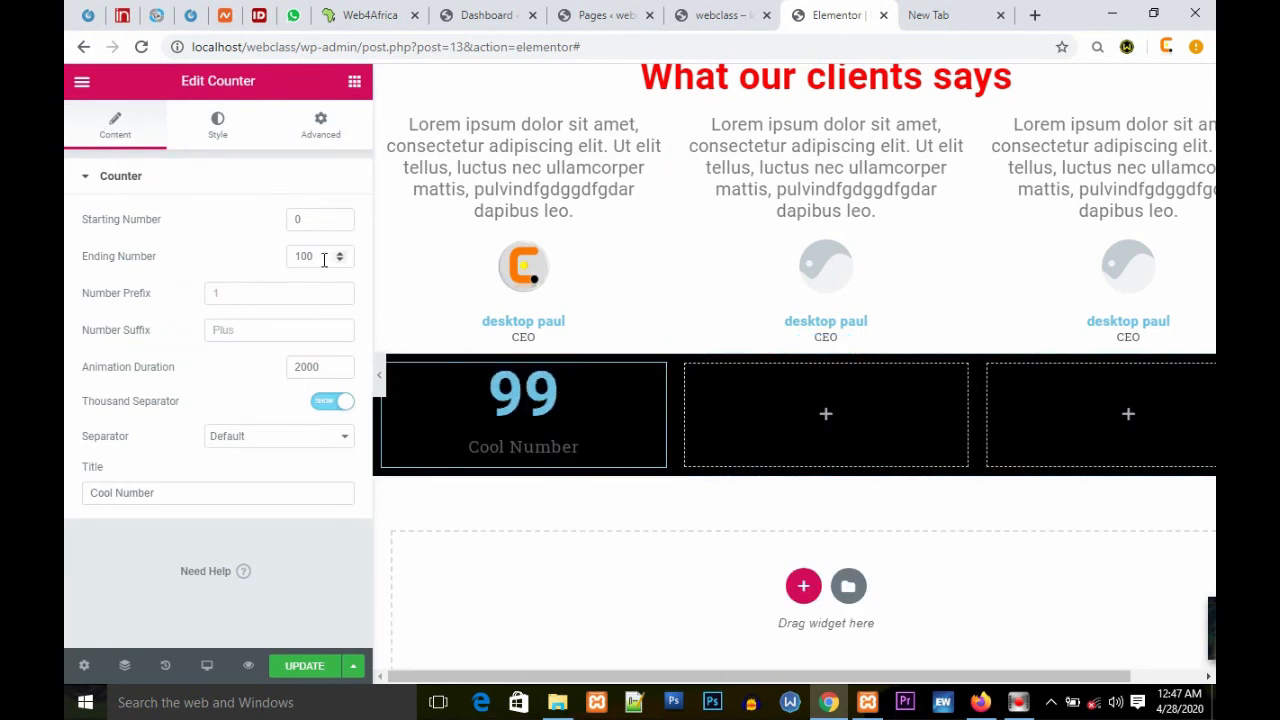
Step: Add another Counter widget to the section's middle column
{"action": "left_click", "coordinate": [355, 84]}
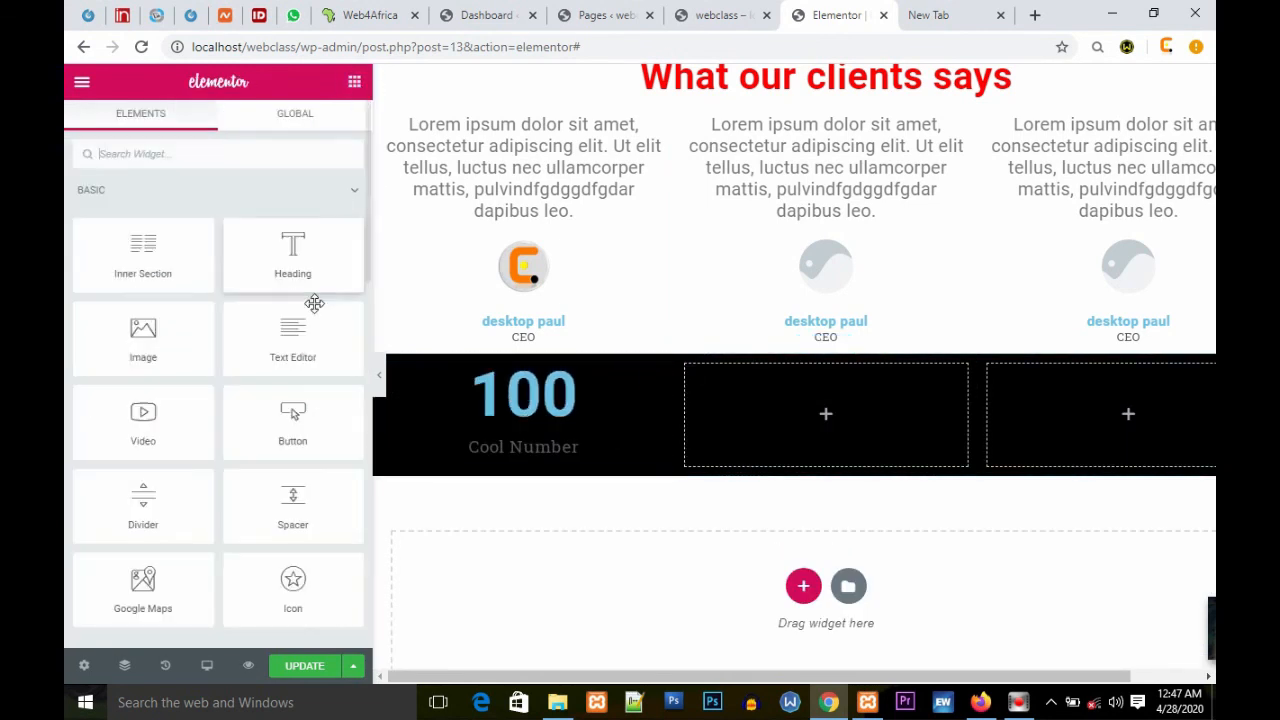
{"action": "left_click", "coordinate": [241, 153]}
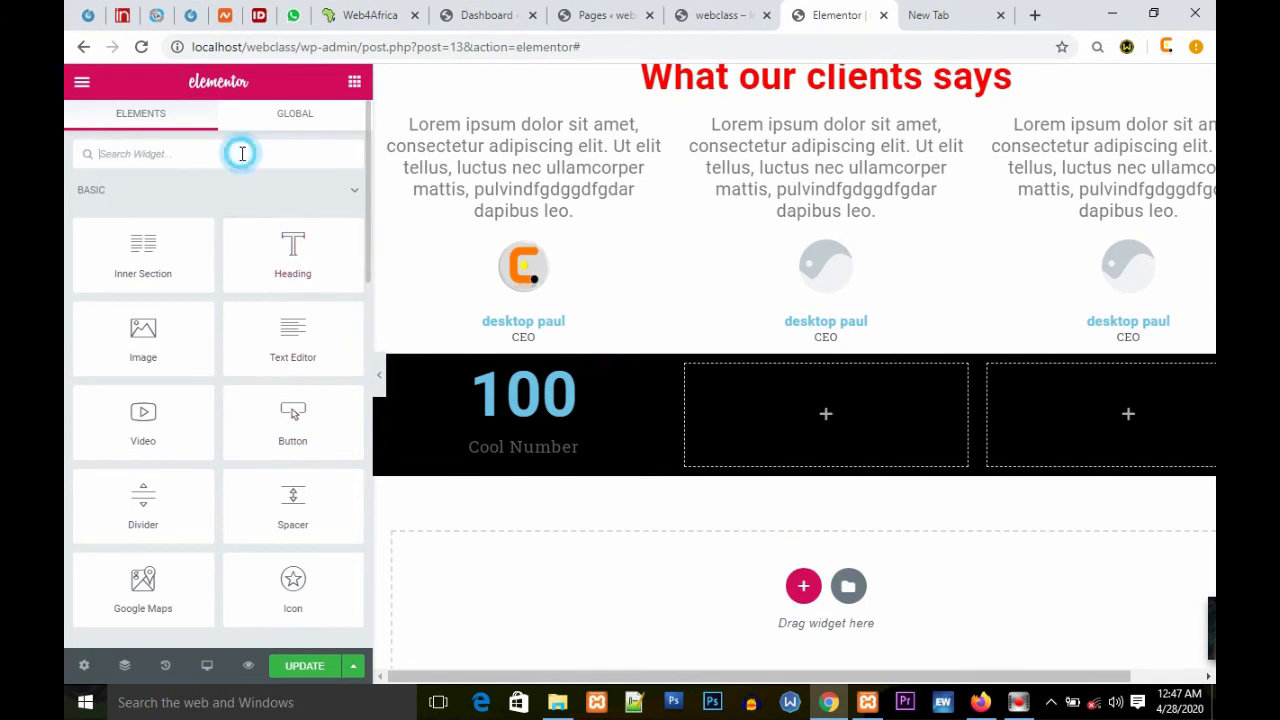
{"action": "type", "text": "coun"}
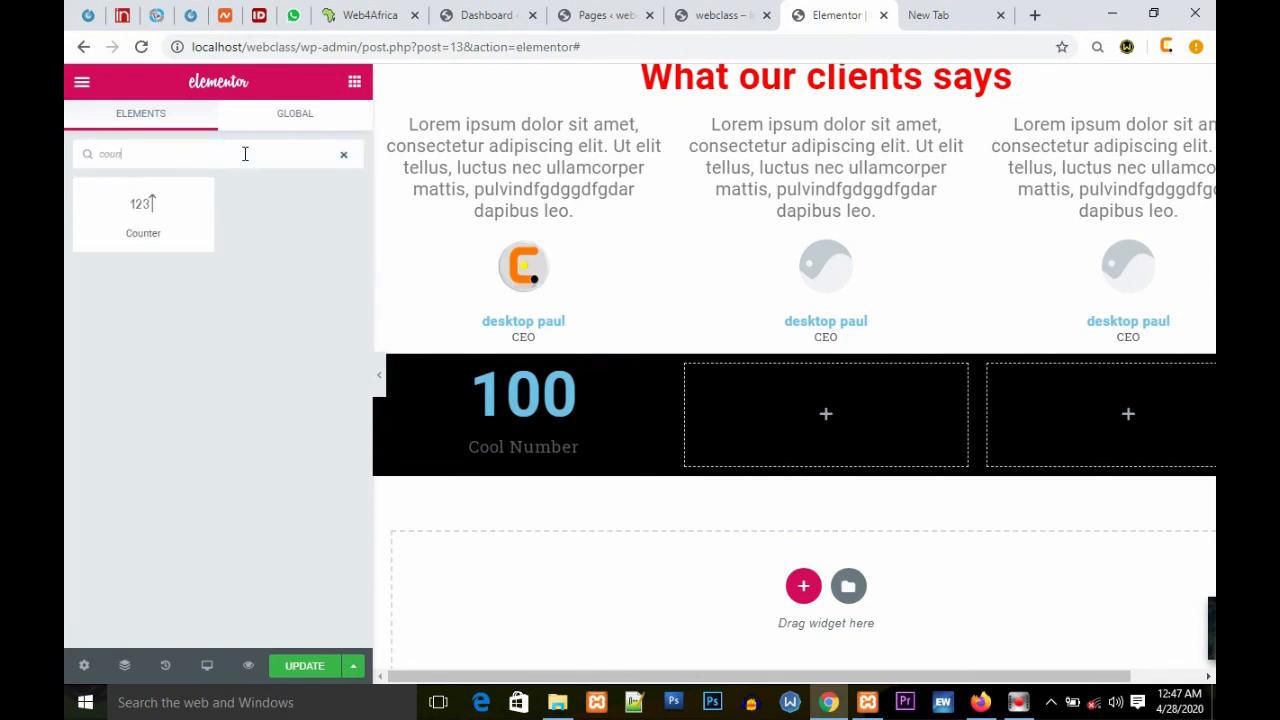
{"action": "left_click_drag", "start_coordinate": [160, 207], "coordinate": [827, 410]}
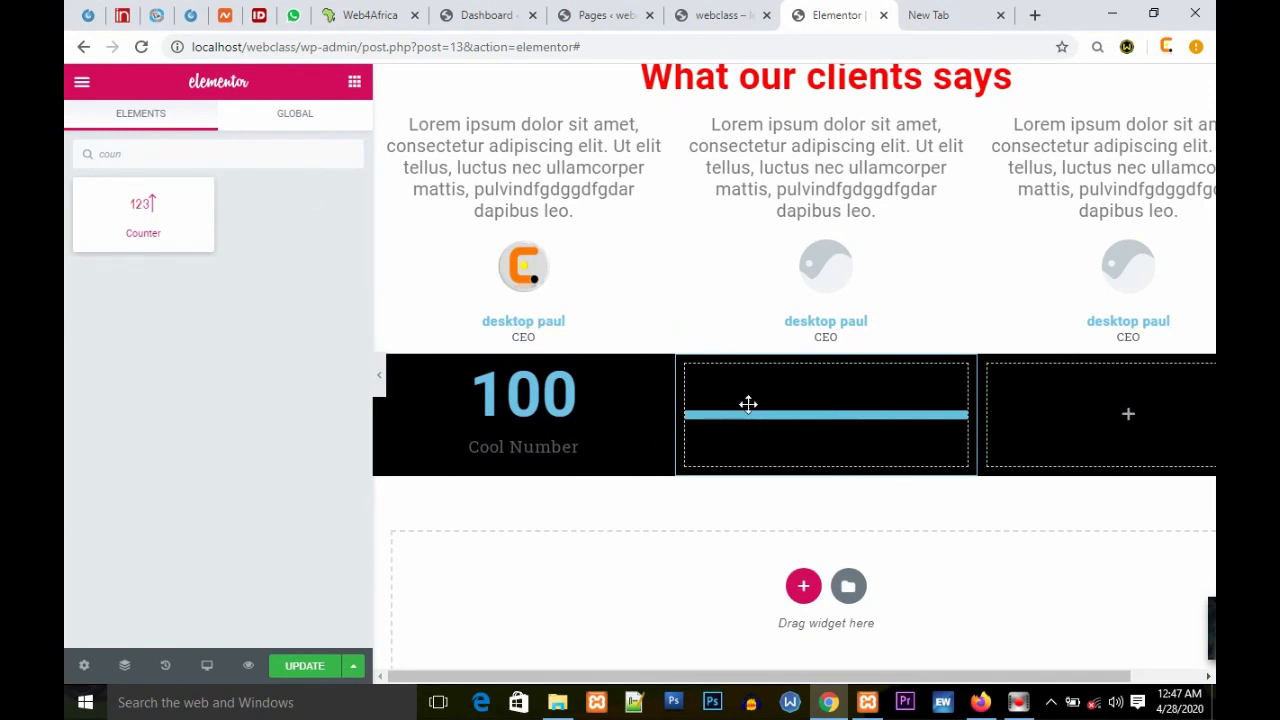
{"action": "left_click_drag", "start_coordinate": [699, 375], "coordinate": [811, 426]}
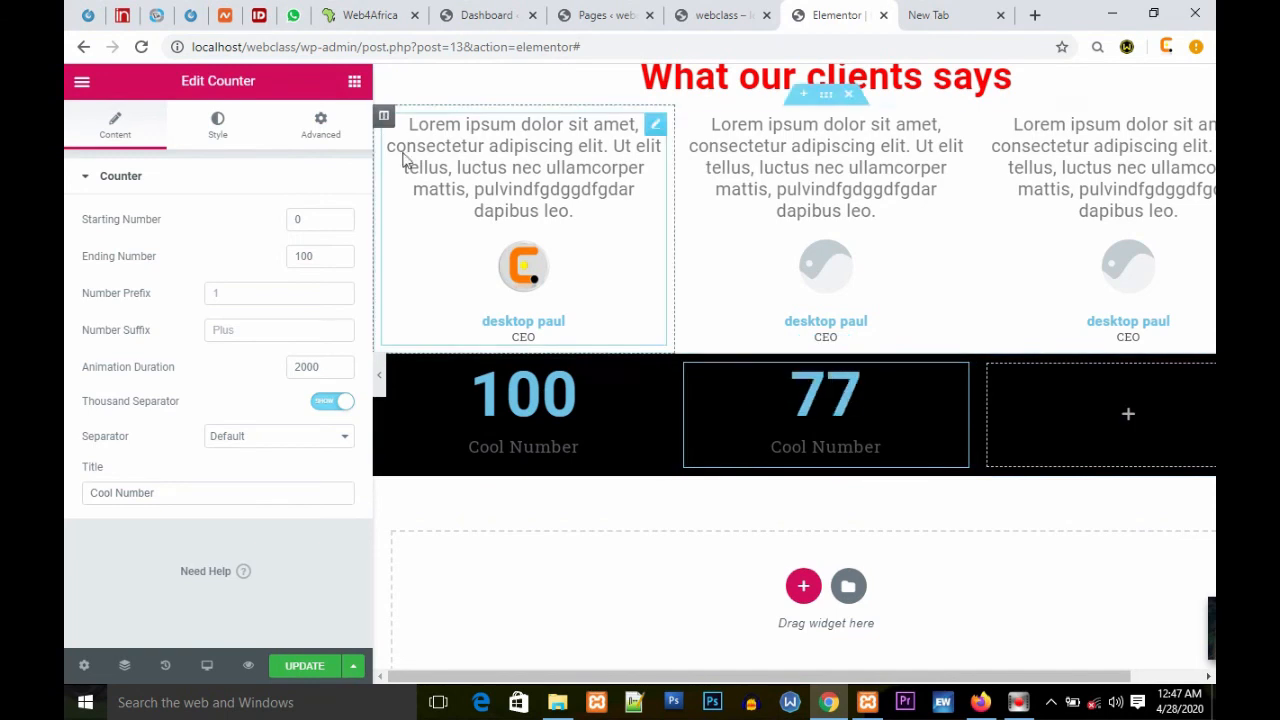
Step: Copy the first counter and paste it into the third column
{"action": "left_click", "coordinate": [356, 86]}
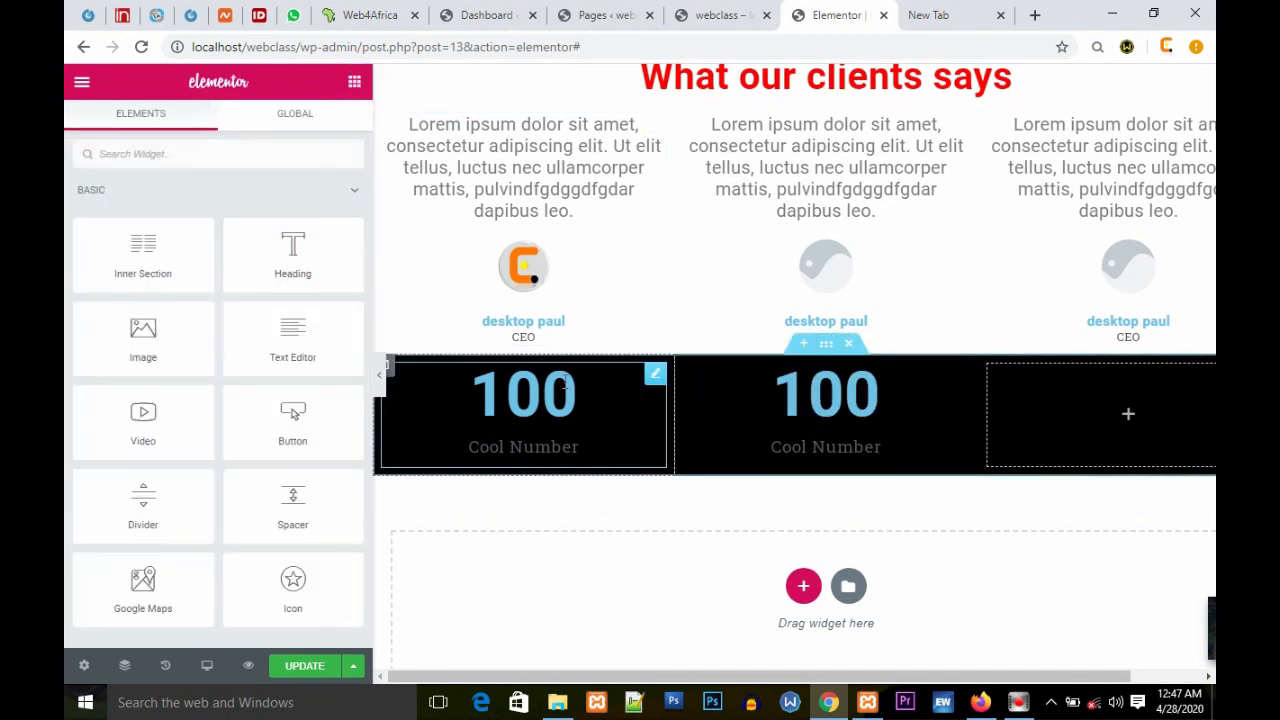
{"action": "right_click", "coordinate": [566, 384]}
{"action": "left_click", "coordinate": [620, 460]}
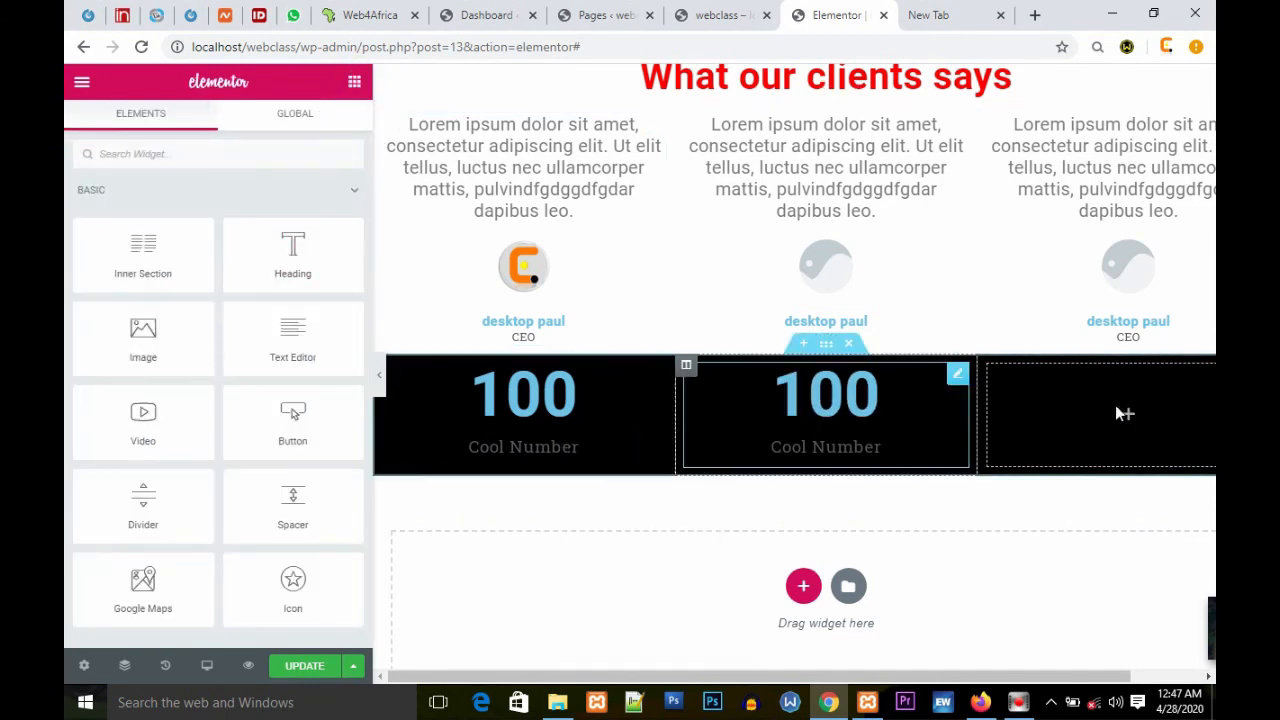
{"action": "right_click", "coordinate": [1120, 413]}
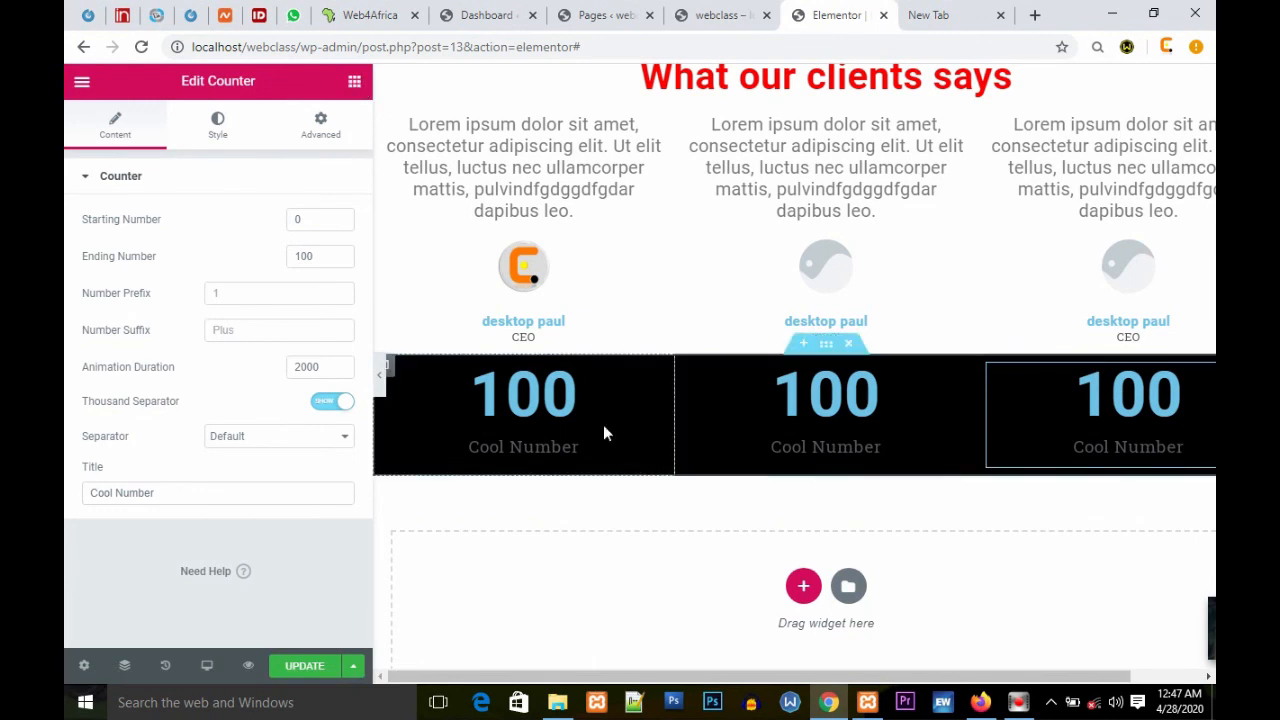
Step: Set the third counter's ending number to 500 and its number suffix to 100
{"action": "double_click", "coordinate": [333, 256]}
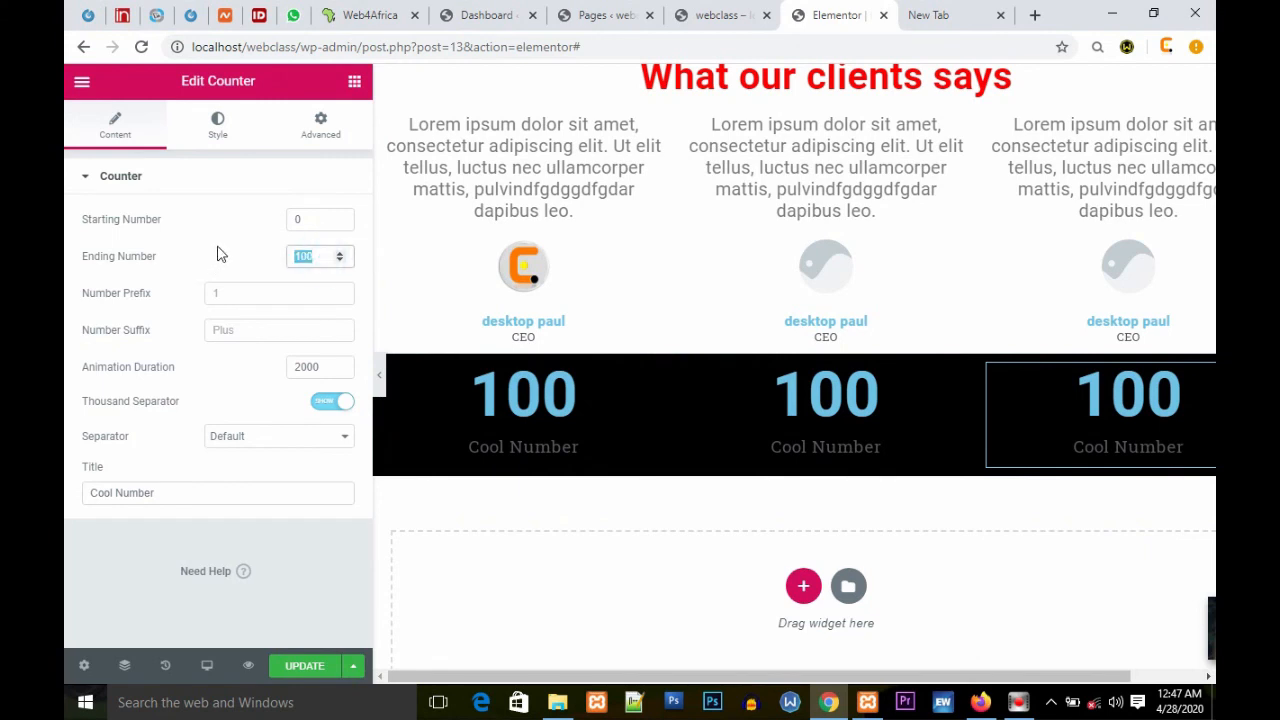
{"action": "type", "text": "5"}
{"action": "left_click", "coordinate": [323, 330]}
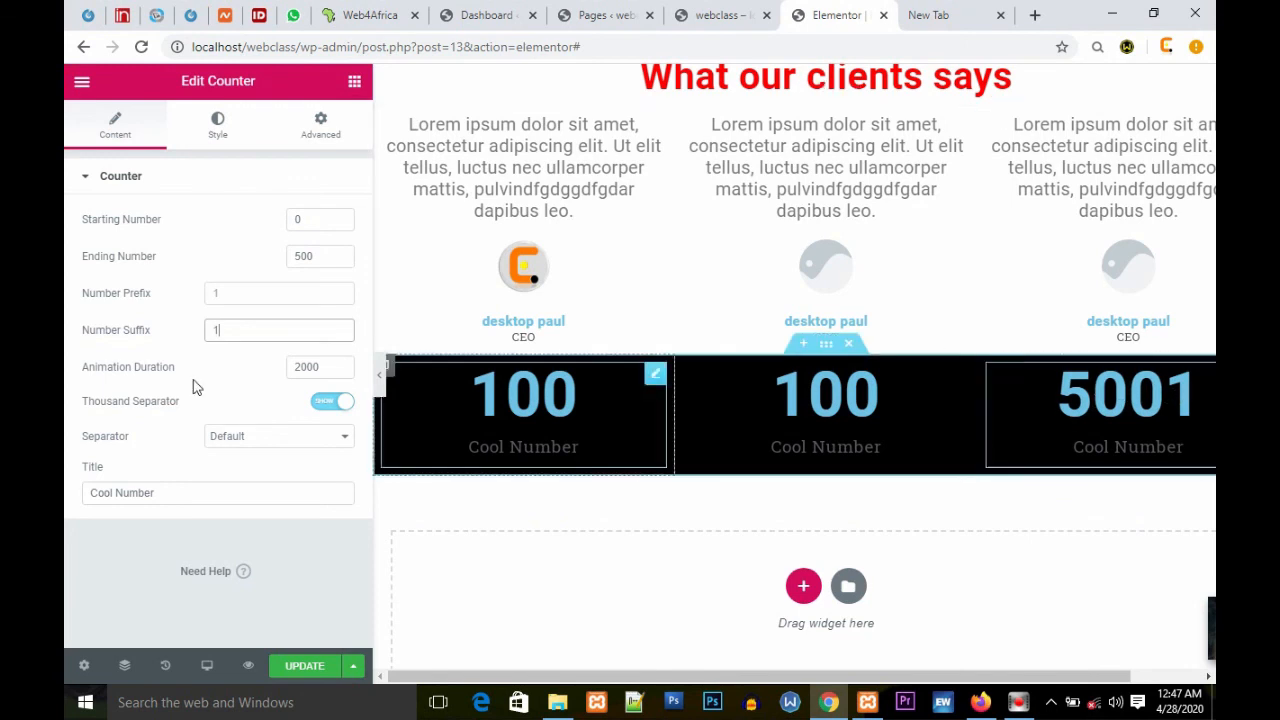
{"action": "left_click", "coordinate": [243, 330]}
{"action": "type", "text": "00"}
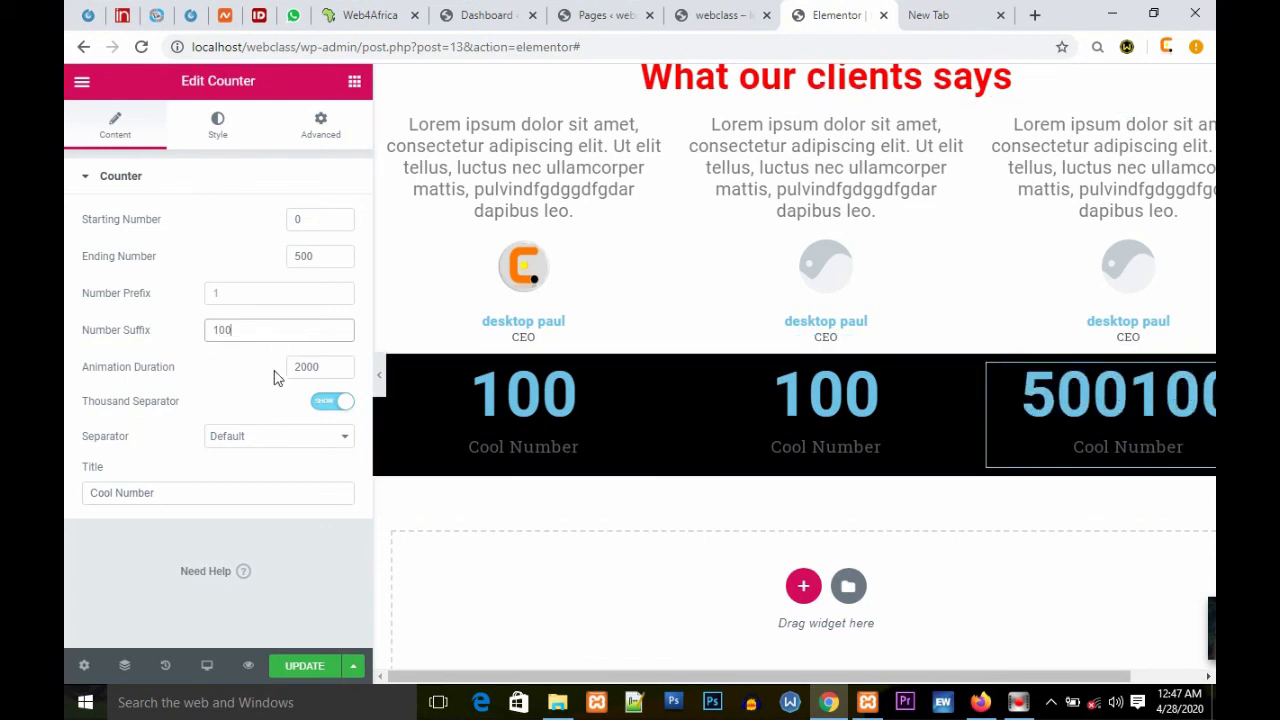
Step: Set the third counter's number prefix to 2 and its thousand separator to Dot
{"action": "left_click", "coordinate": [231, 290]}
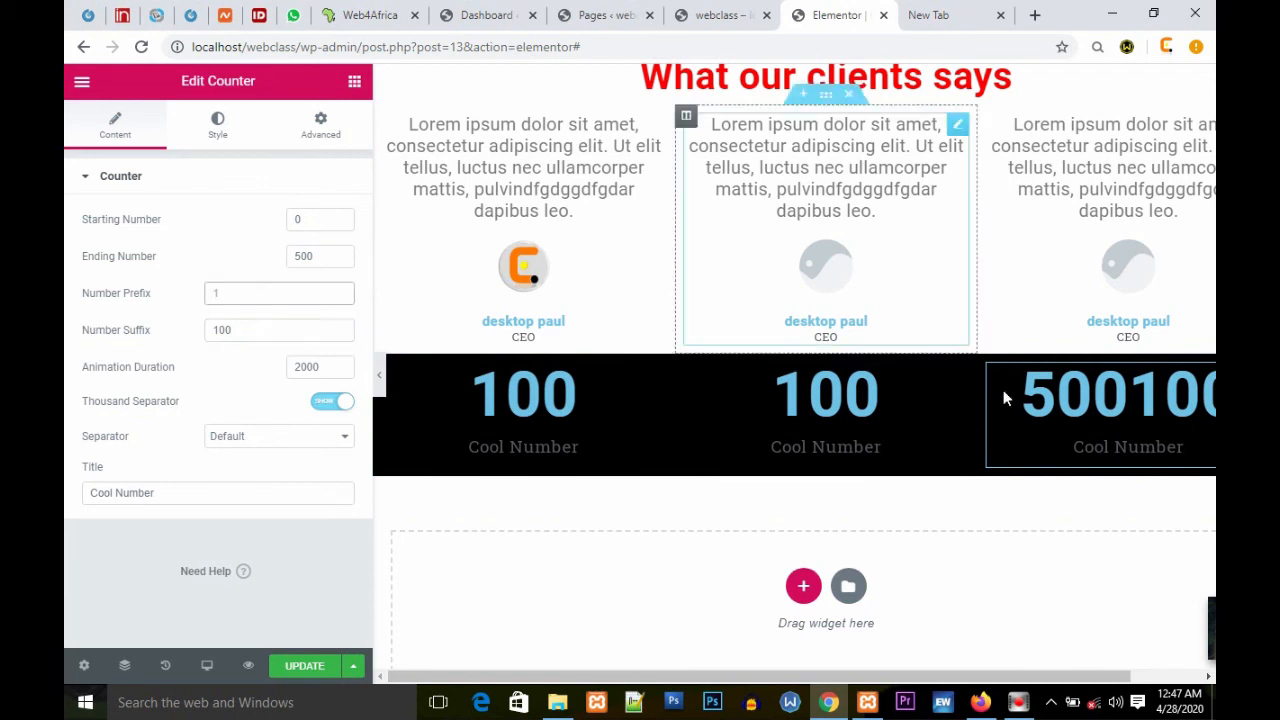
{"action": "type", "text": "2"}
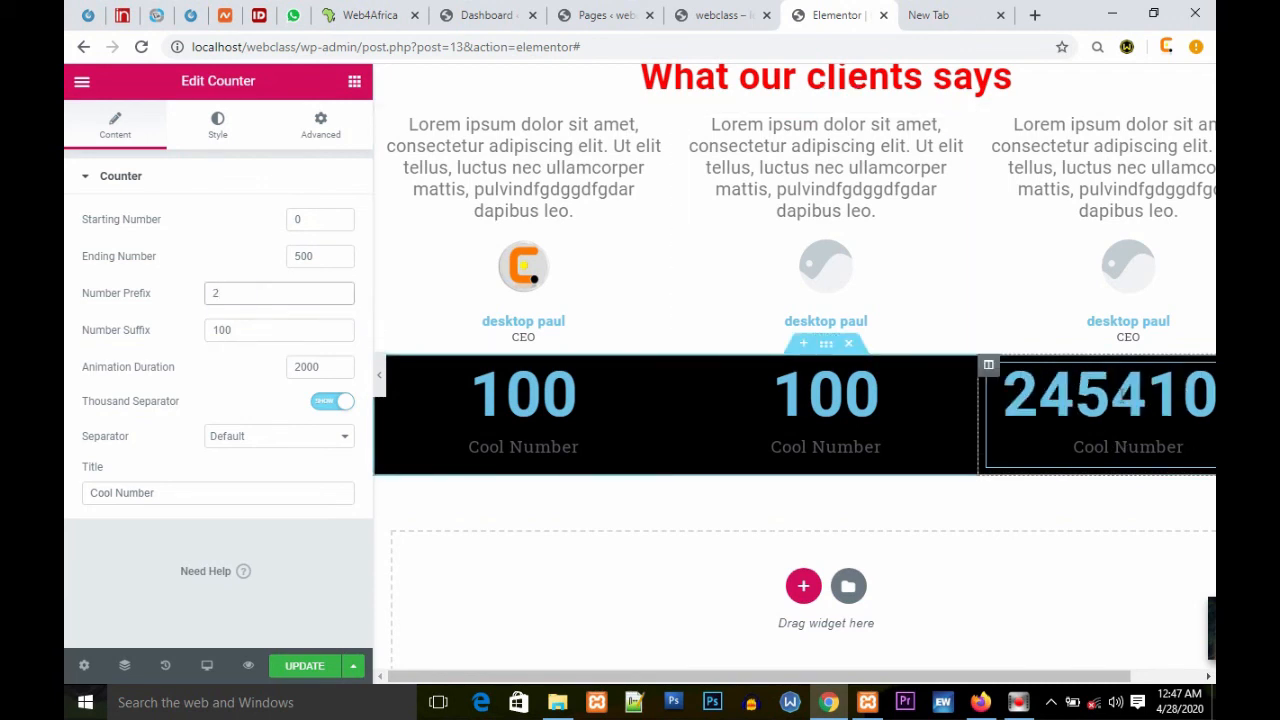
{"action": "left_click_drag", "start_coordinate": [336, 257], "coordinate": [291, 257]}
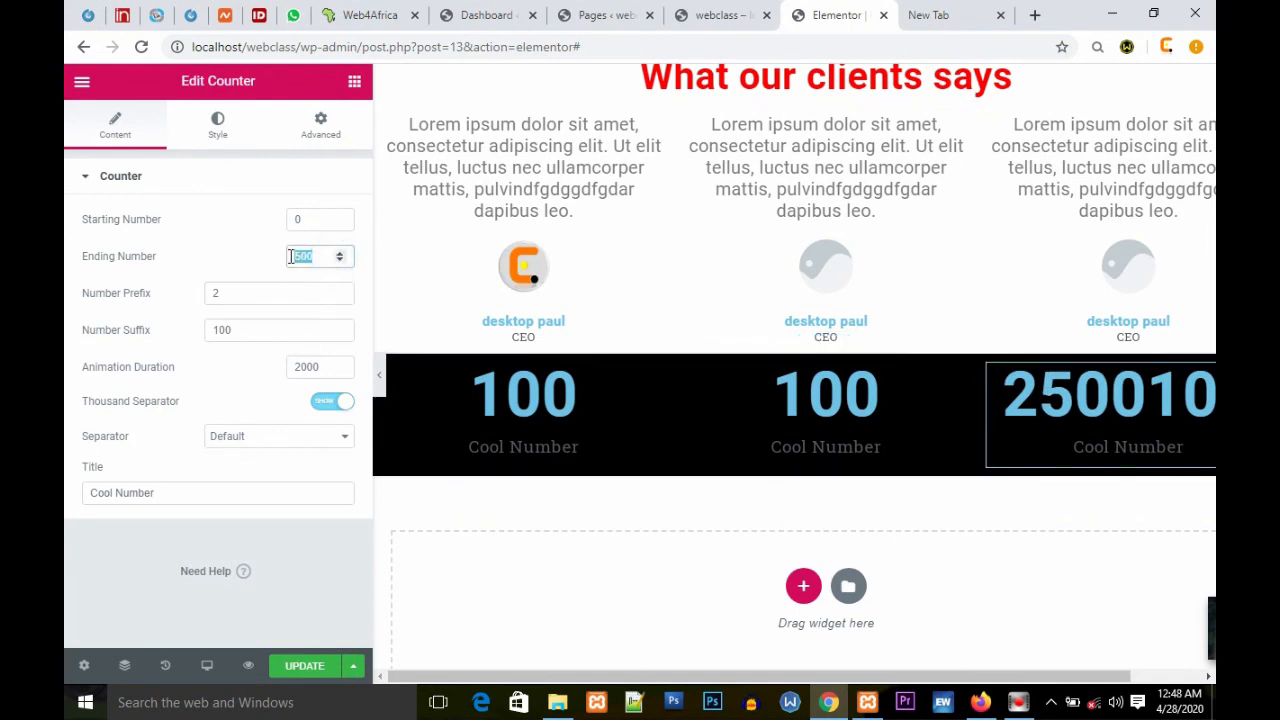
{"action": "left_click", "coordinate": [230, 376]}
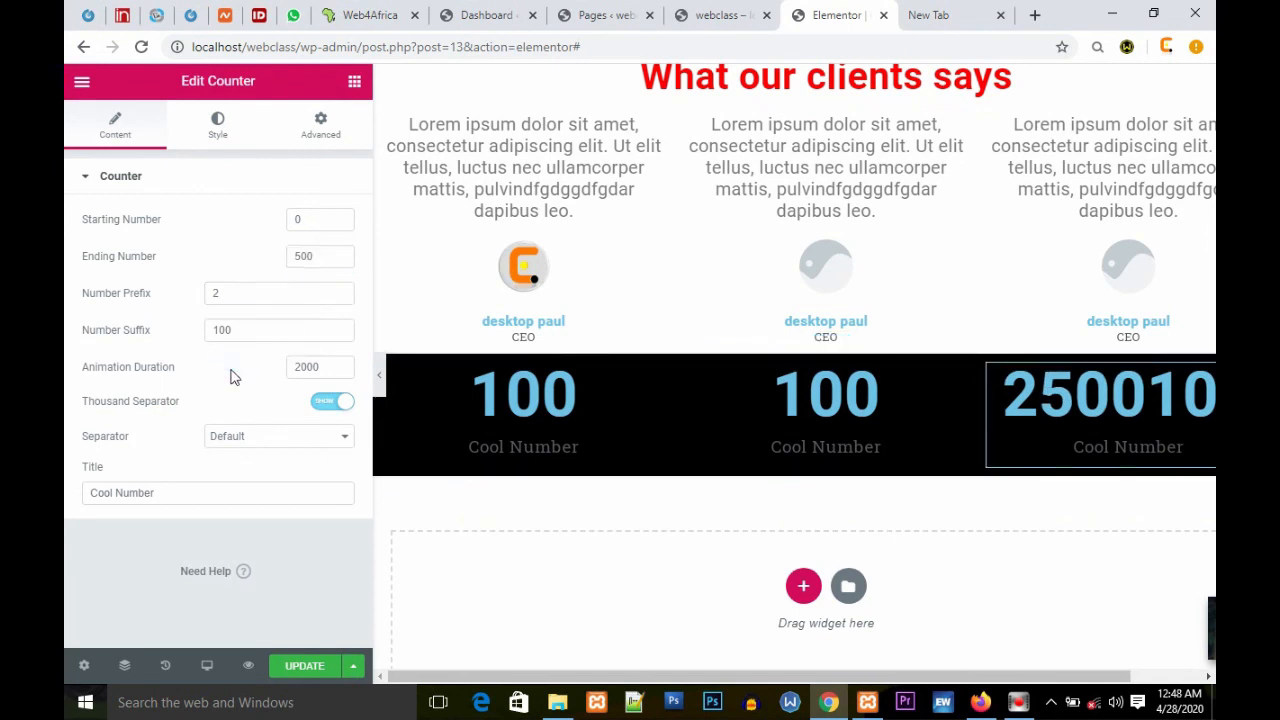
{"action": "left_click", "coordinate": [343, 438]}
{"action": "left_click", "coordinate": [343, 437]}
{"action": "left_click", "coordinate": [343, 436]}
{"action": "left_click", "coordinate": [224, 470]}
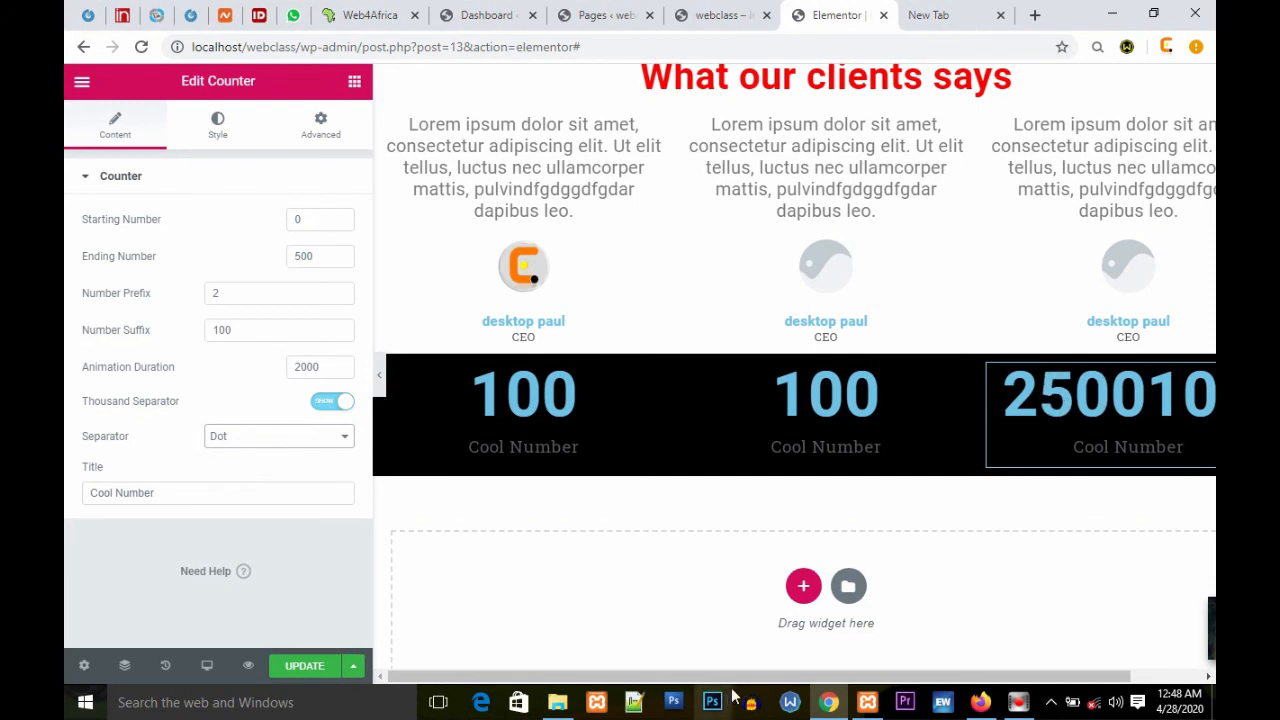
Step: Set the third counter's thousand separator to Space and change its title to Happy clients
{"action": "left_click_drag", "start_coordinate": [746, 678], "coordinate": [904, 688]}
{"action": "left_click", "coordinate": [346, 436]}
{"action": "left_click", "coordinate": [240, 484]}
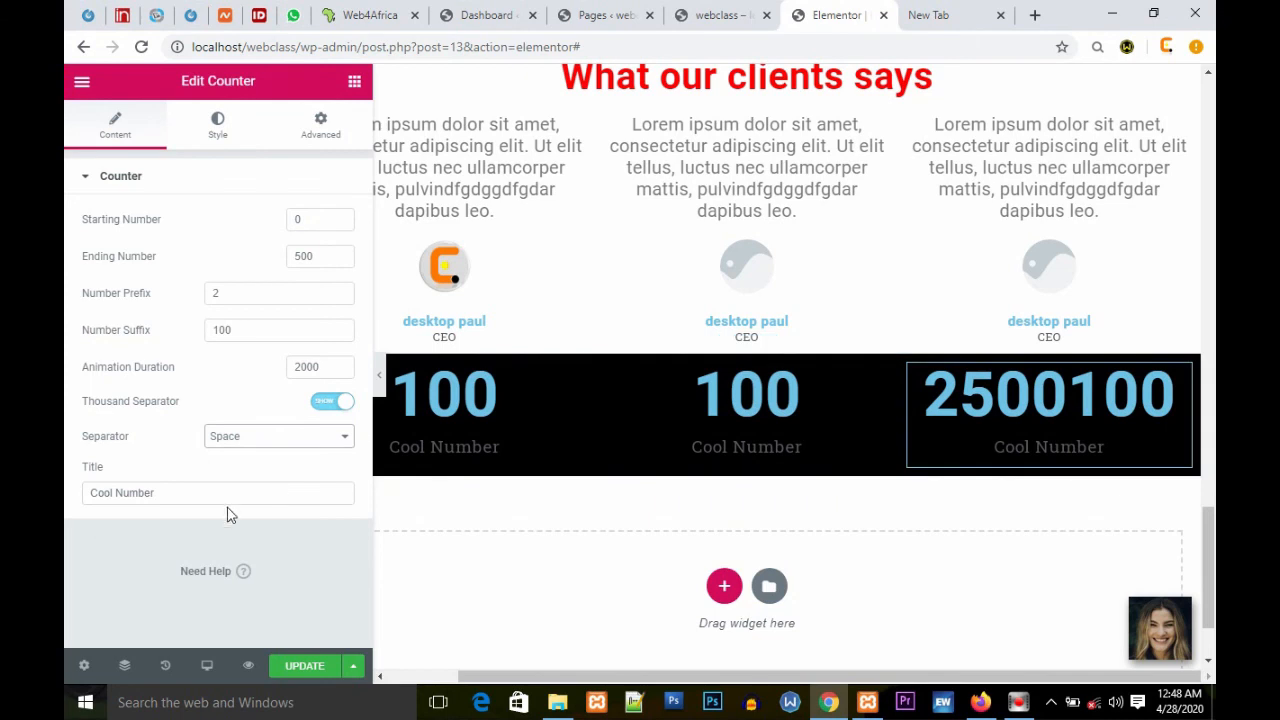
{"action": "triple_click", "coordinate": [209, 497]}
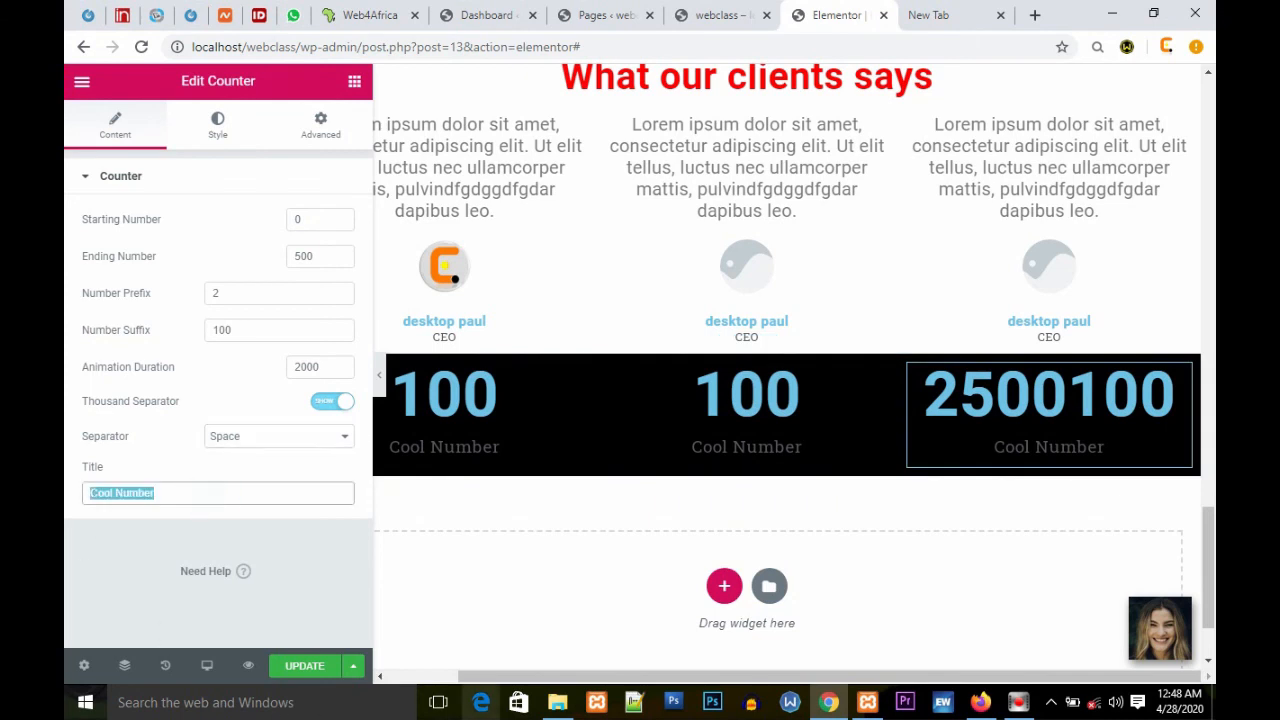
{"action": "type", "text": "Happy cl"}
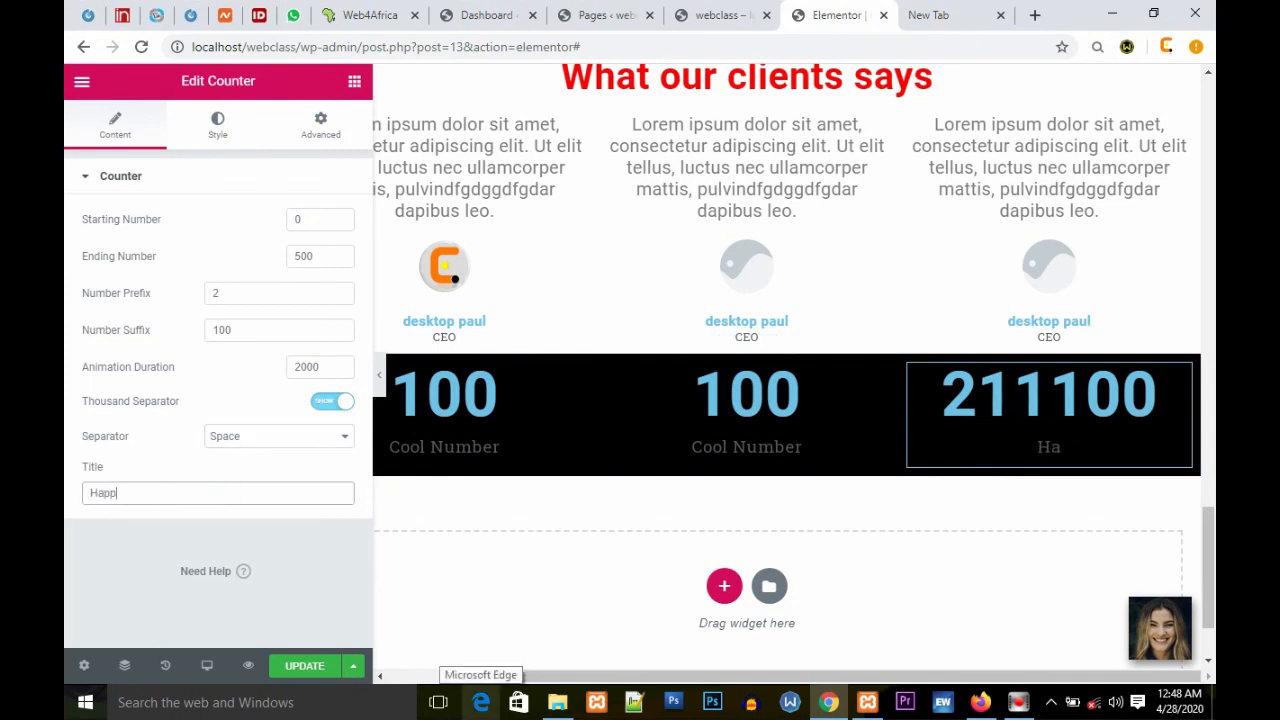
{"action": "type", "text": "ients"}
{"action": "mouse_move", "coordinate": [568, 692]}
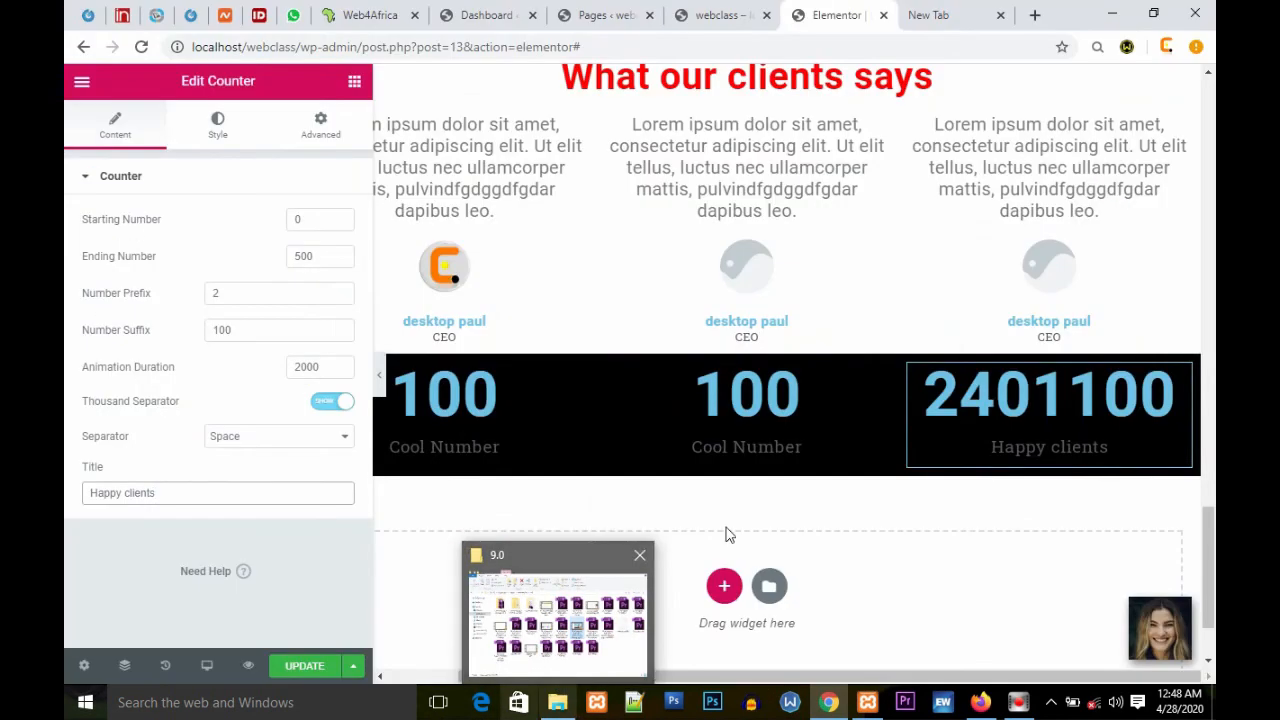
Step: Change the middle counter's title to Project Solved
{"action": "left_click", "coordinate": [875, 378]}
{"action": "triple_click", "coordinate": [182, 493]}
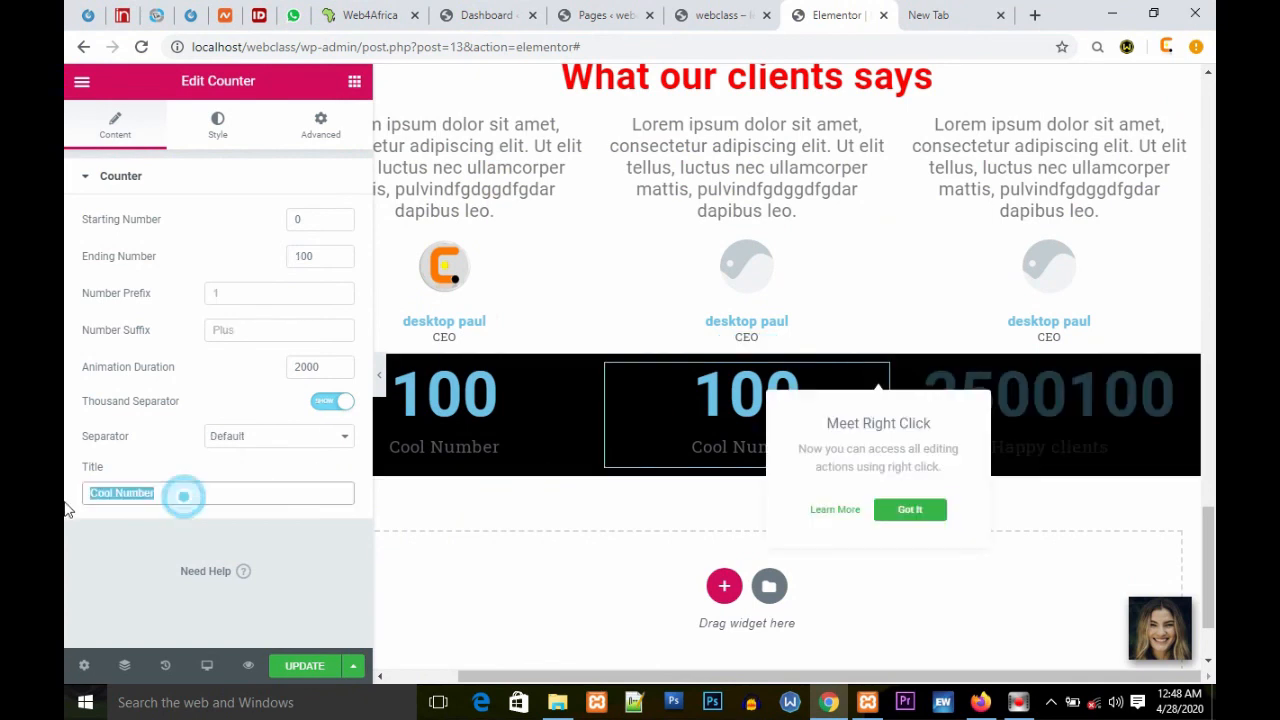
{"action": "type", "text": "Pro"}
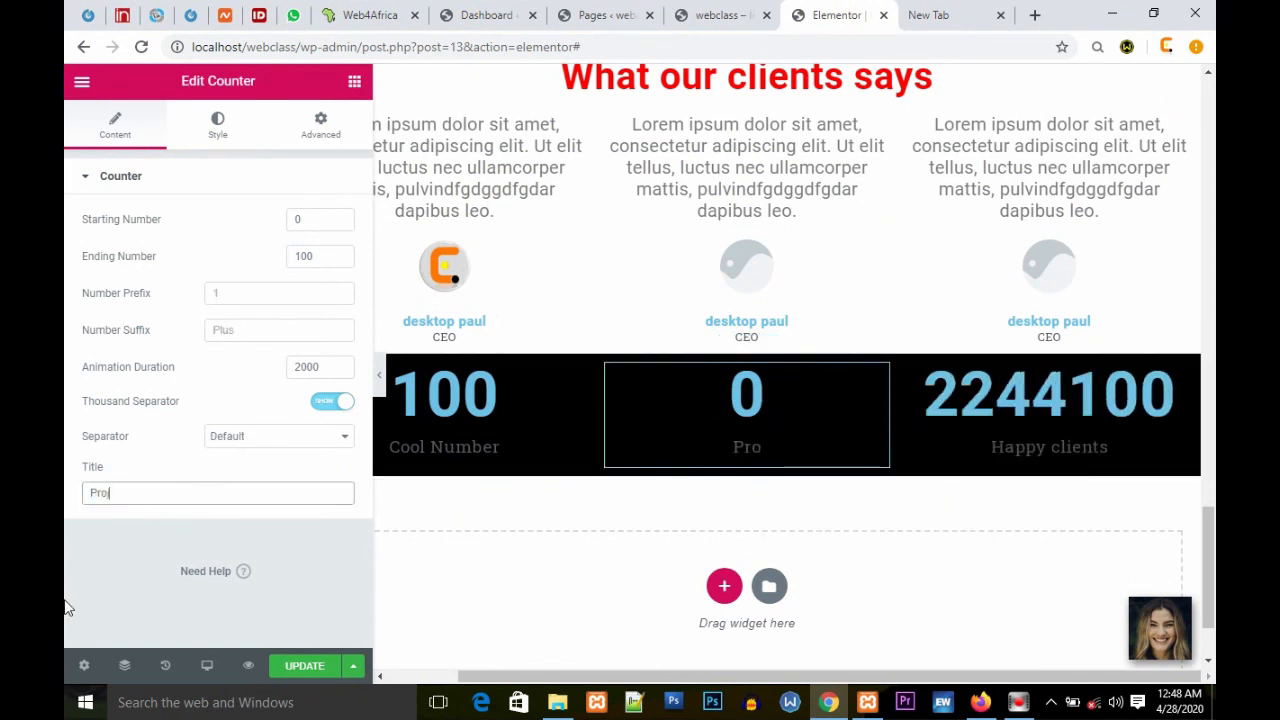
{"action": "type", "text": "ject Solved"}
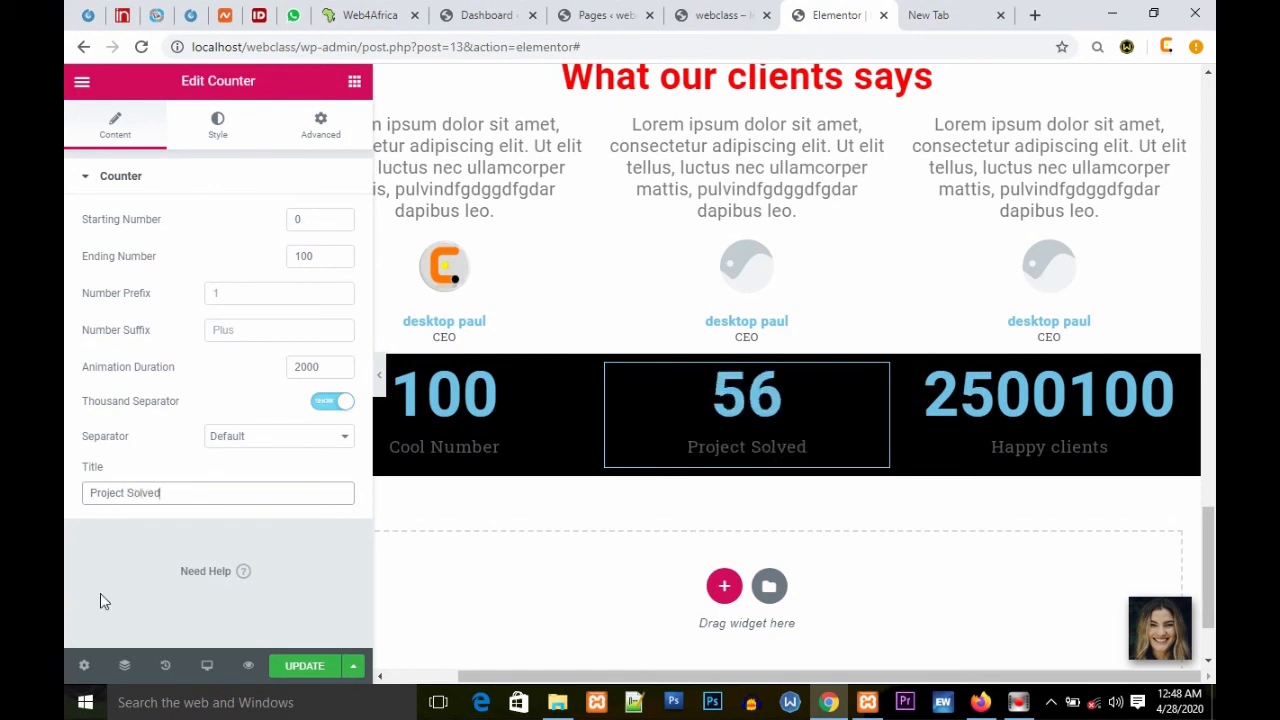
Step: Change the first counter's title to Website developed and update the page
{"action": "left_click_drag", "start_coordinate": [558, 676], "coordinate": [462, 674]}
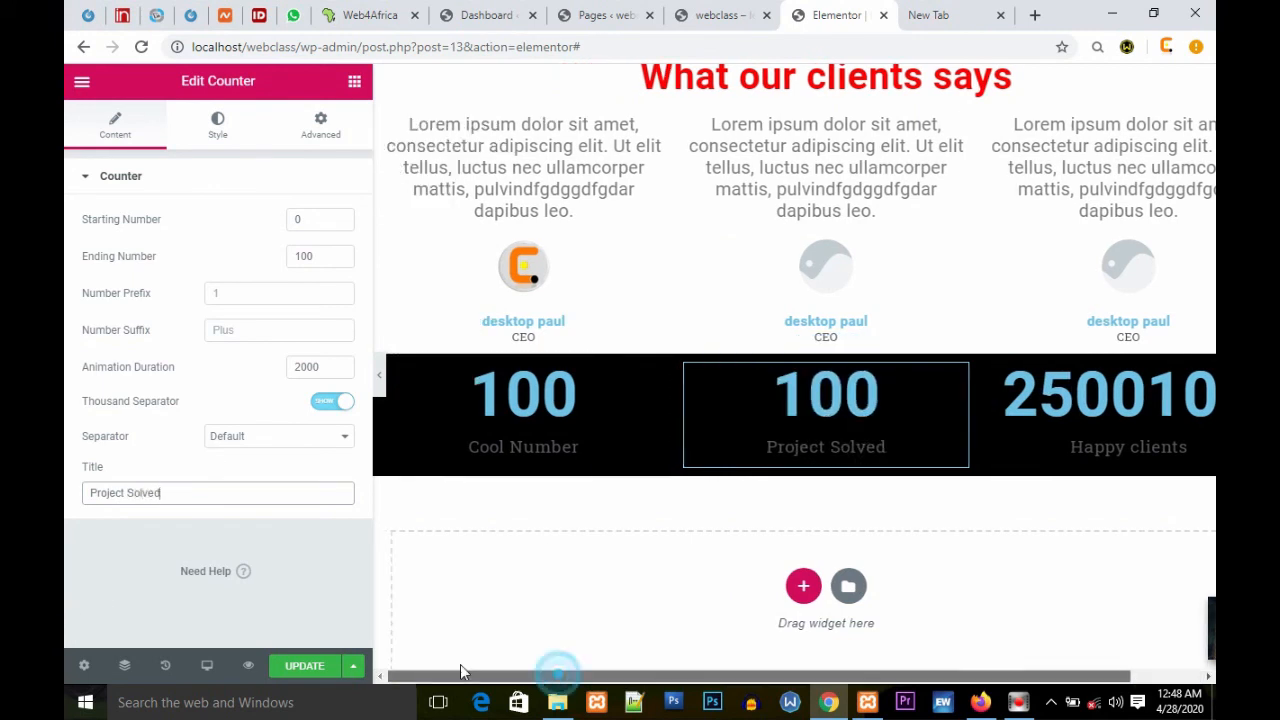
{"action": "left_click", "coordinate": [651, 378]}
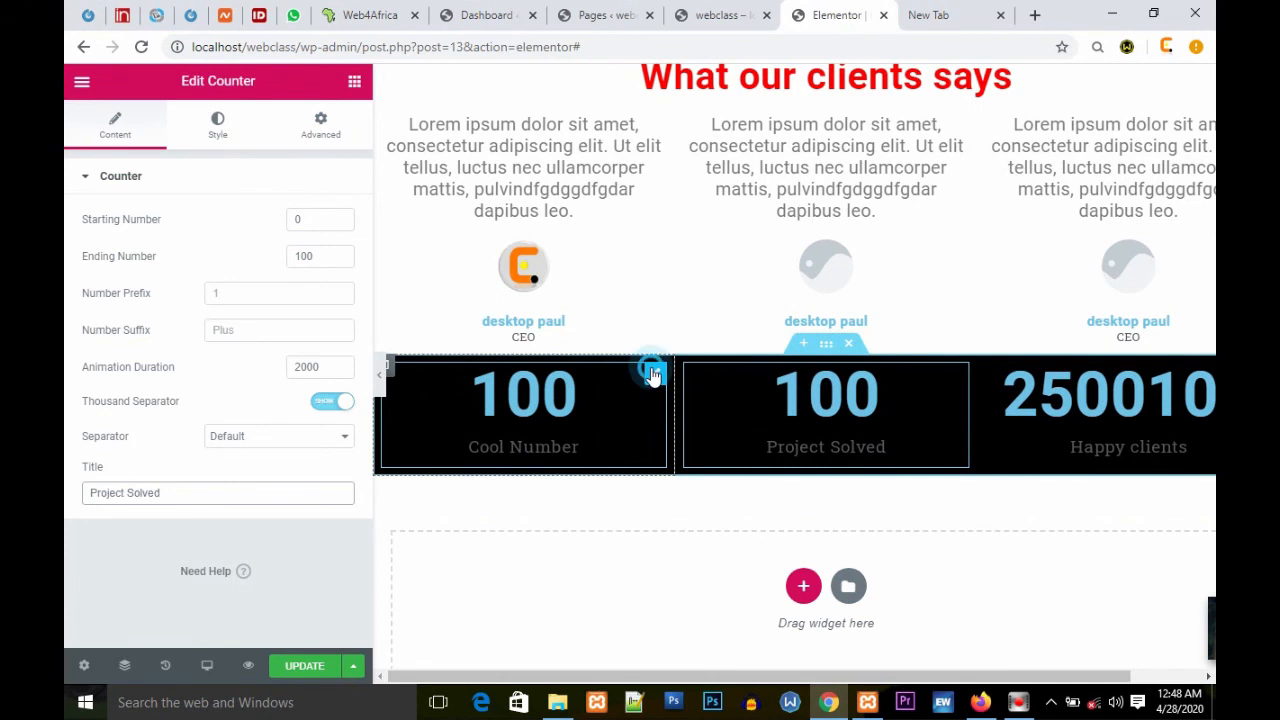
{"action": "triple_click", "coordinate": [187, 492]}
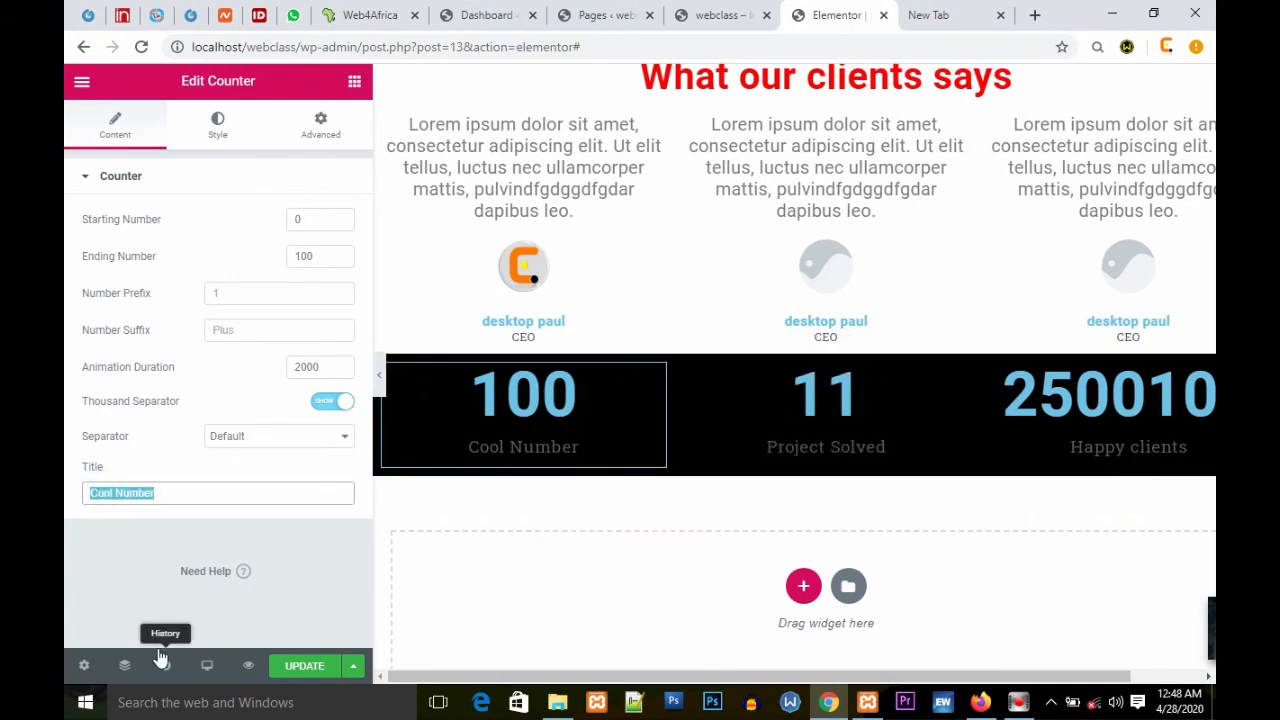
{"action": "type", "text": "Website develope"}
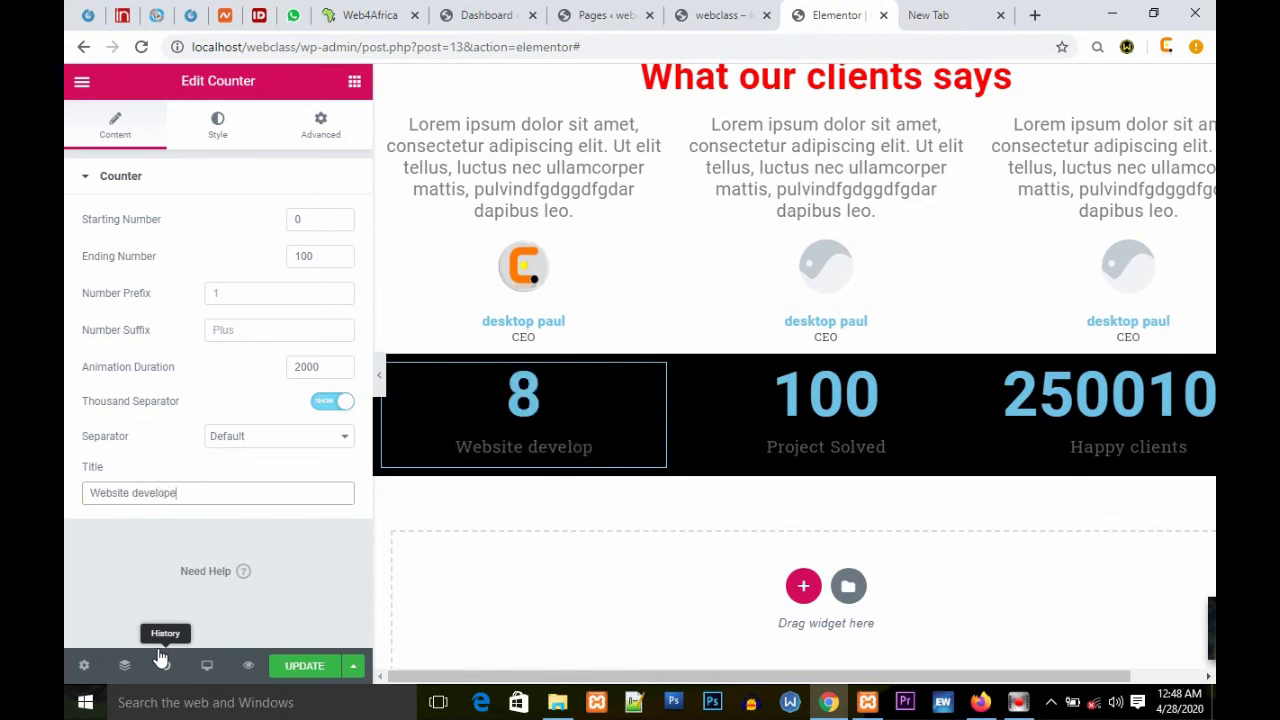
{"action": "type", "text": "d"}
{"action": "left_click", "coordinate": [305, 667]}
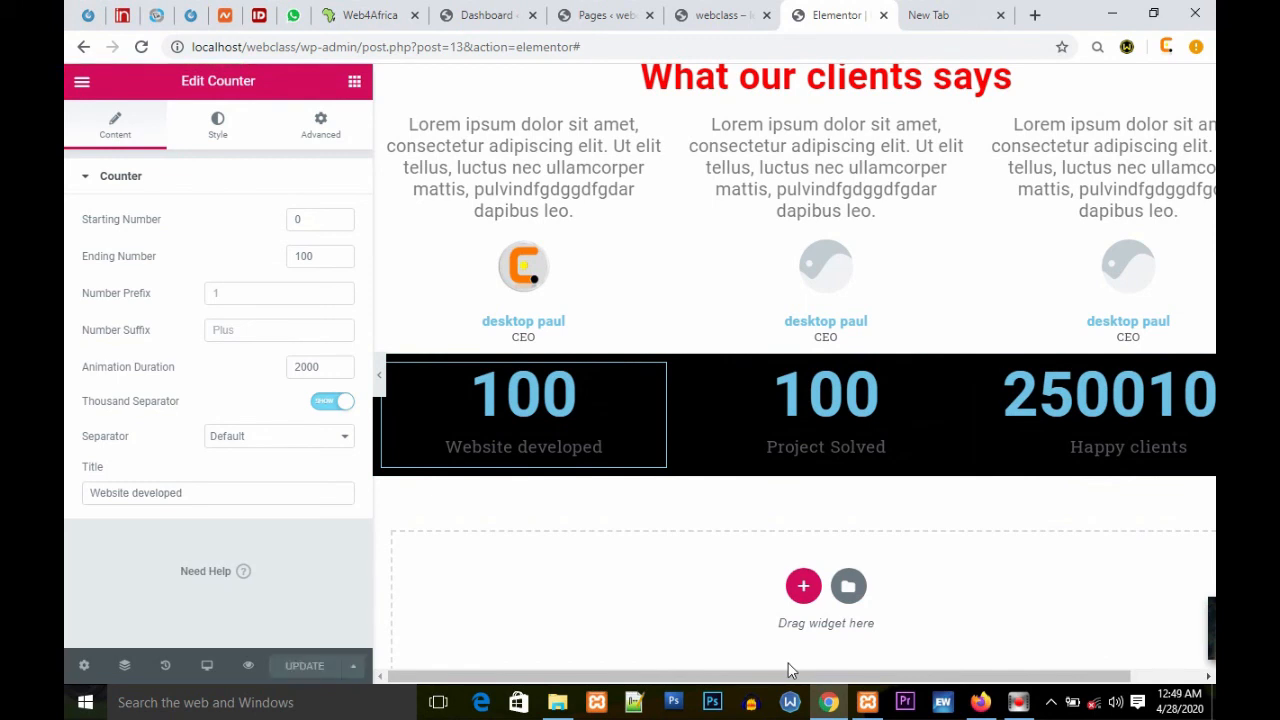
{"action": "scroll", "coordinate": [897, 584], "scroll_direction": "down", "scroll_amount": 1}
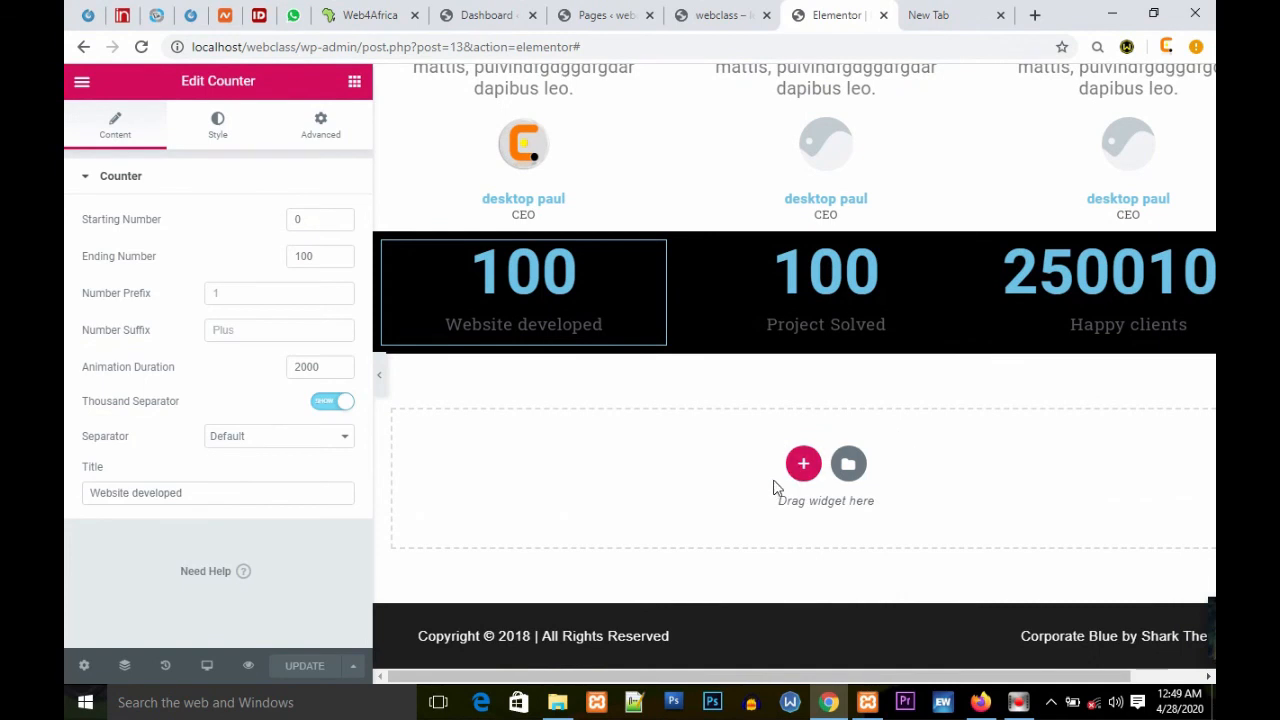
{"action": "scroll", "coordinate": [780, 487], "scroll_direction": "up", "scroll_amount": 8}
{"action": "scroll", "coordinate": [791, 487], "scroll_direction": "up", "scroll_amount": 10}
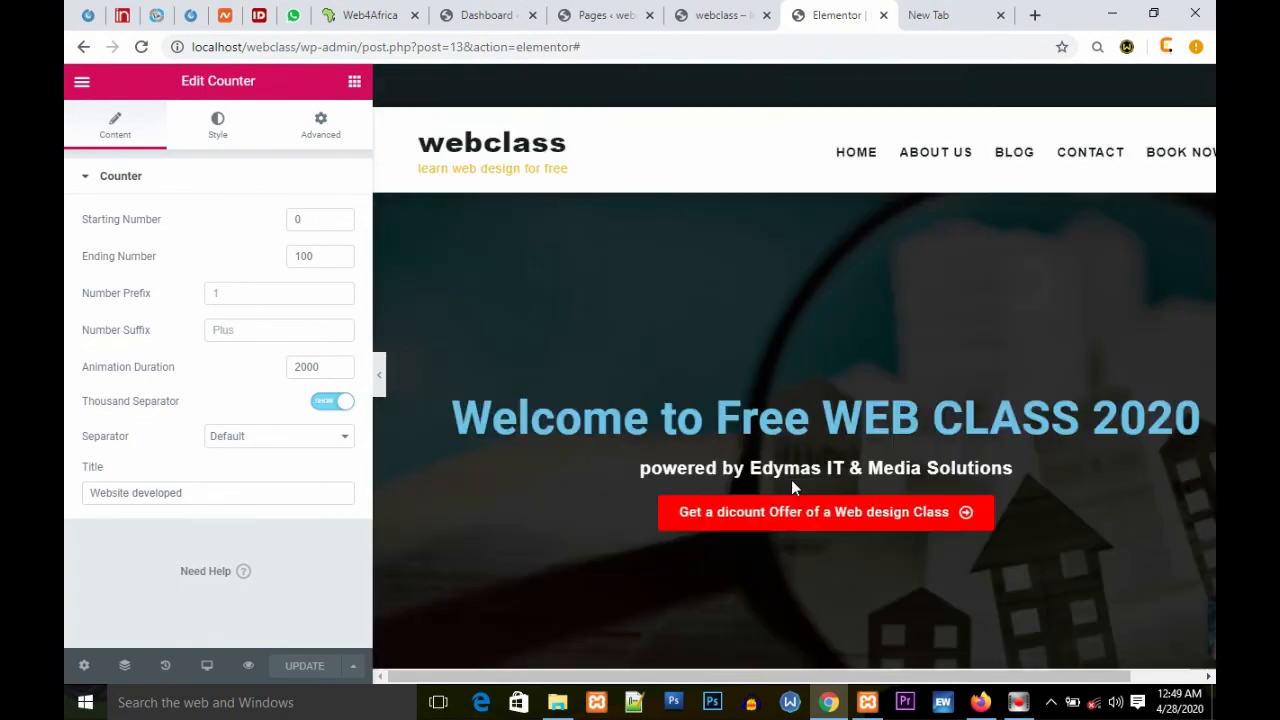